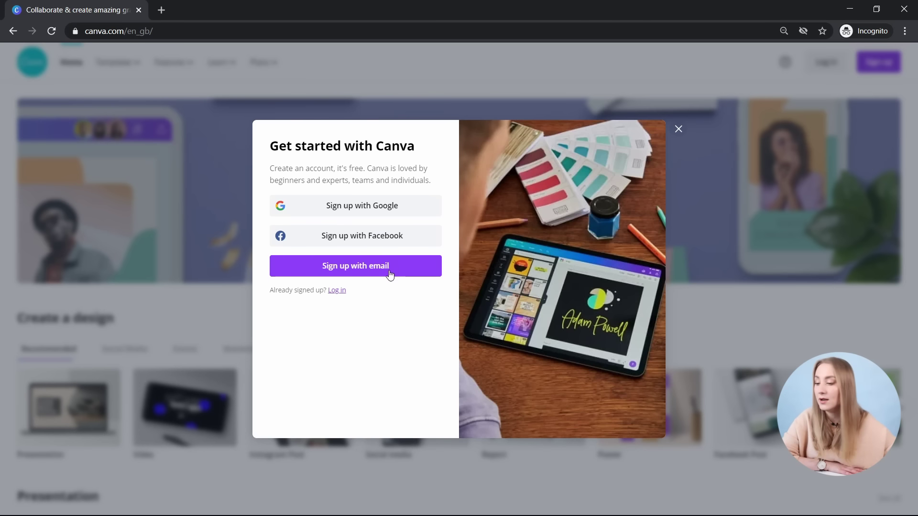
- Switch to the log-in form and sign in with the account e-mail and password
{"action": "left_click", "coordinate": [341, 291]}
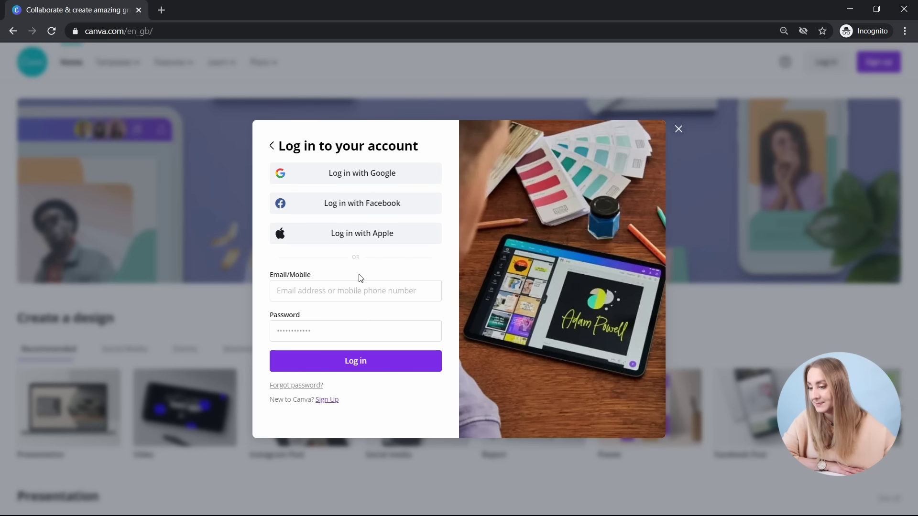
{"action": "left_click", "coordinate": [366, 293]}
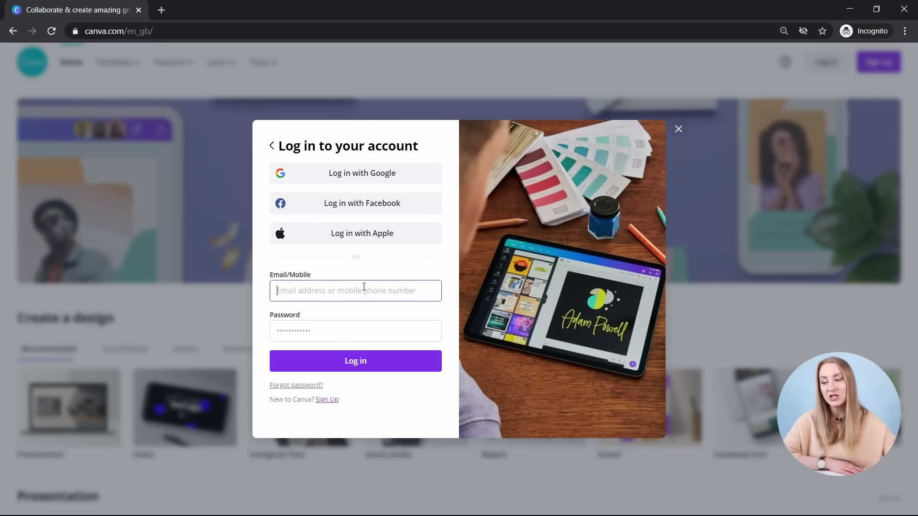
{"action": "type", "text": "hello"}
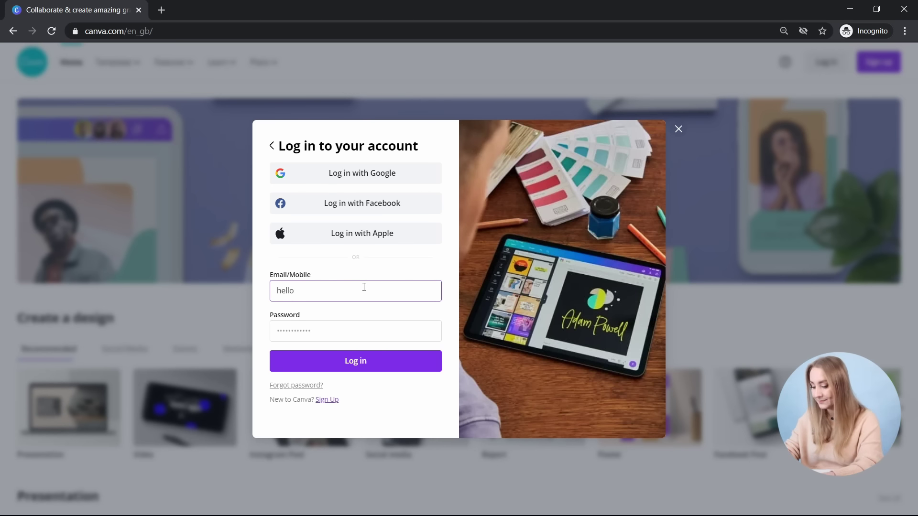
{"action": "type", "text": "••"}
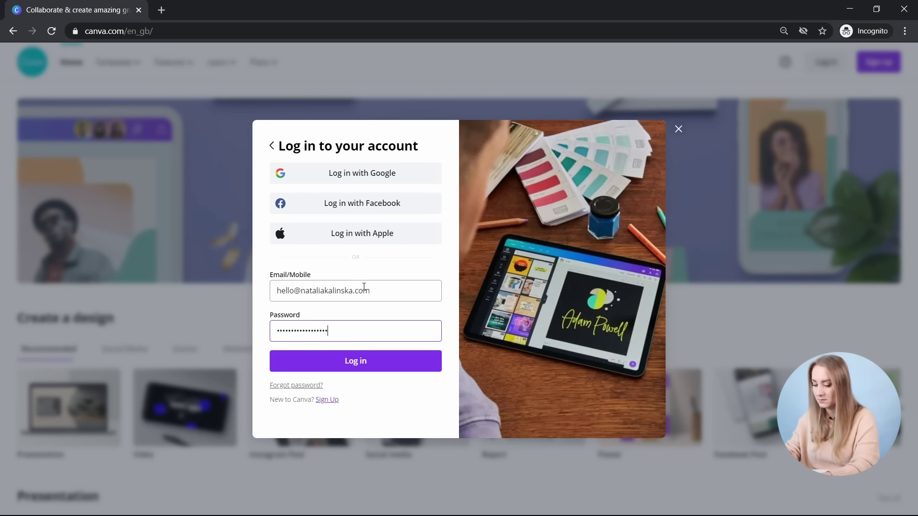
{"action": "key", "text": "Return"}
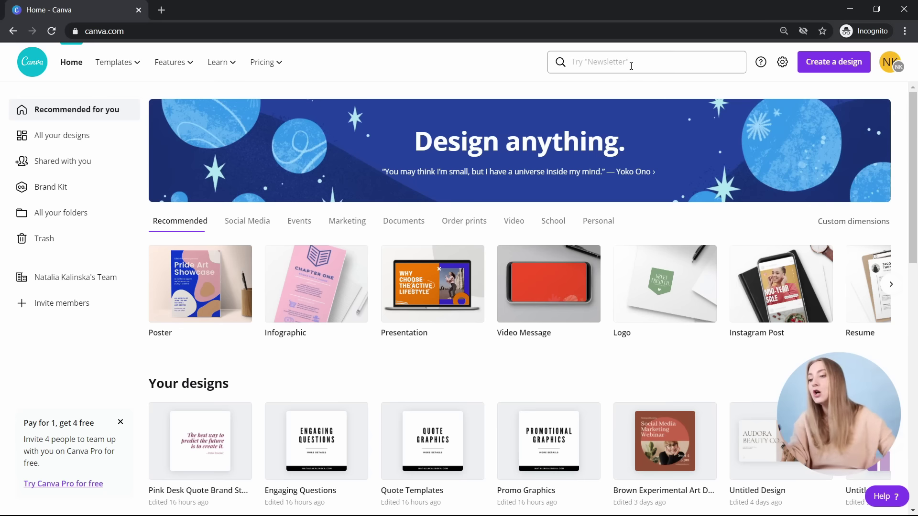
{"action": "left_click", "coordinate": [888, 67]}
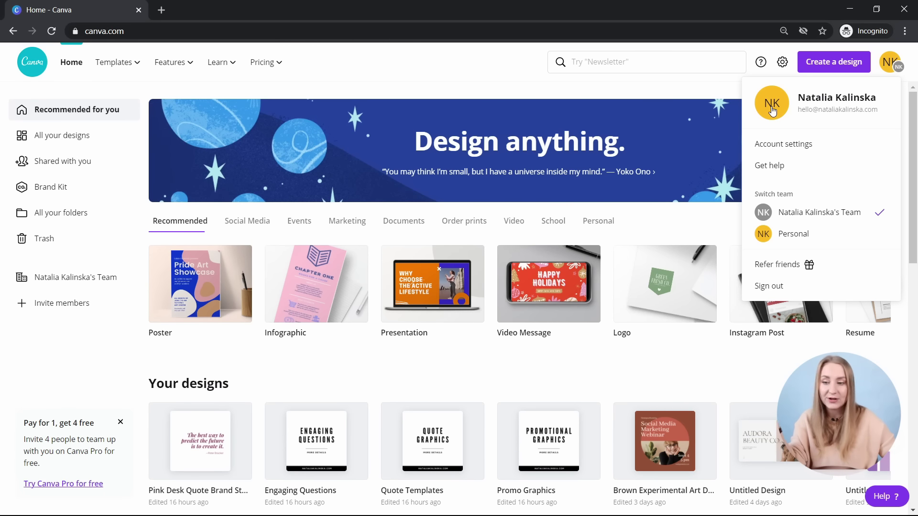
{"action": "left_click", "coordinate": [884, 56]}
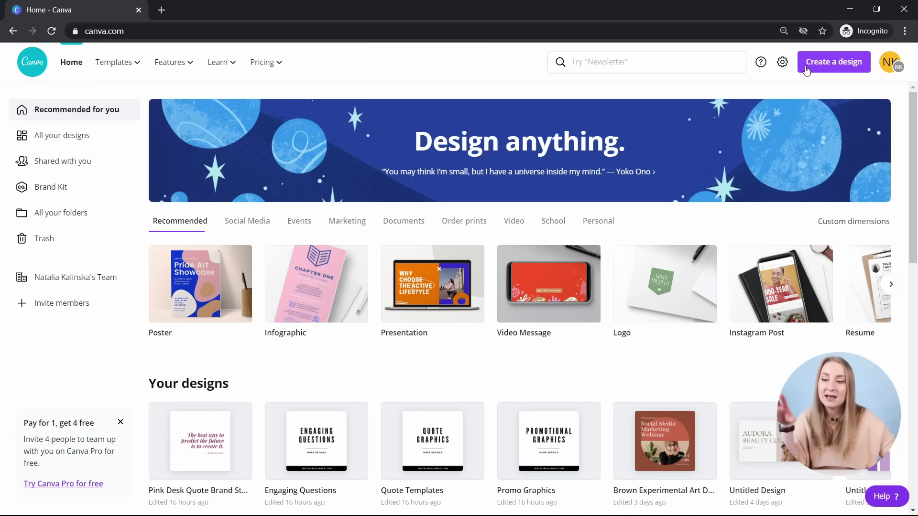
{"action": "left_click", "coordinate": [783, 67]}
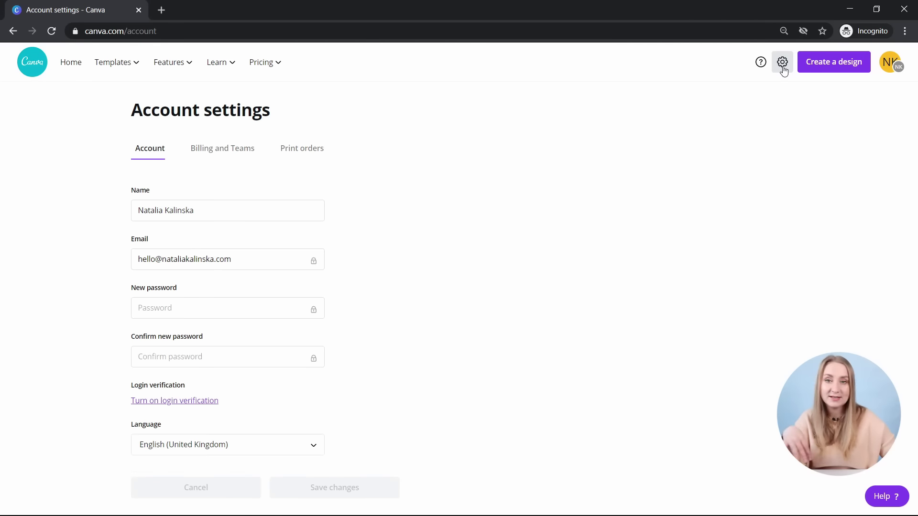
{"action": "key", "text": "alt+Left"}
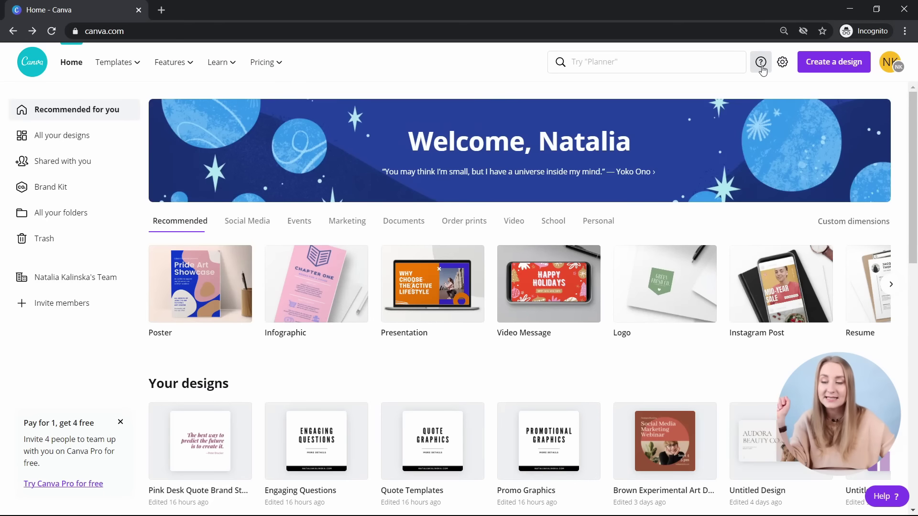
{"action": "left_click", "coordinate": [728, 64]}
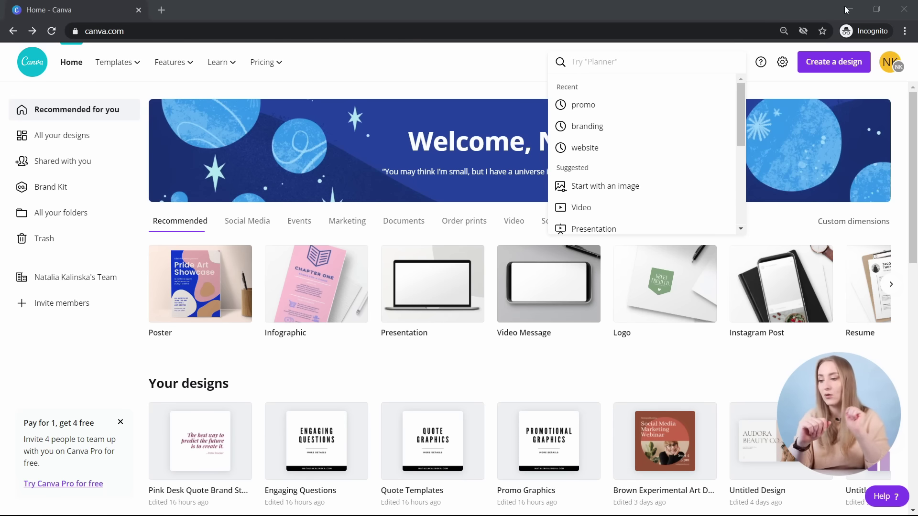
{"action": "left_click", "coordinate": [501, 83]}
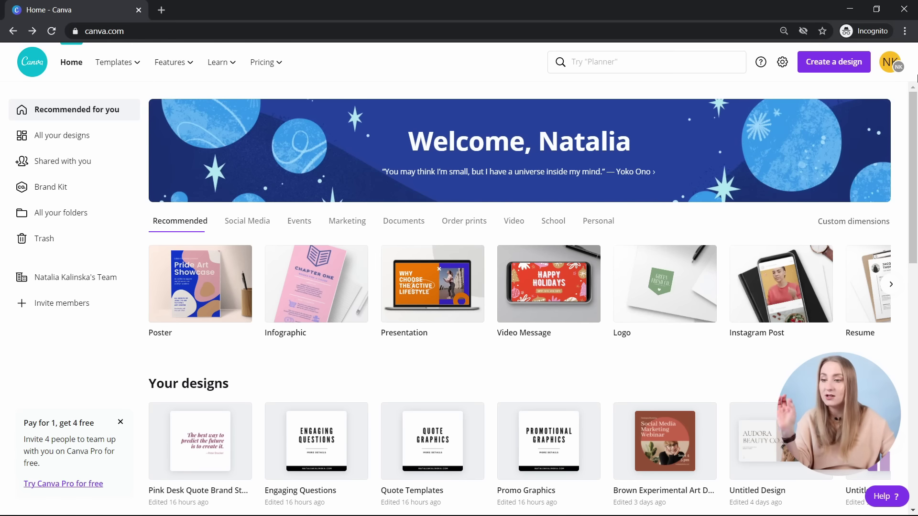
{"action": "left_click", "coordinate": [605, 62]}
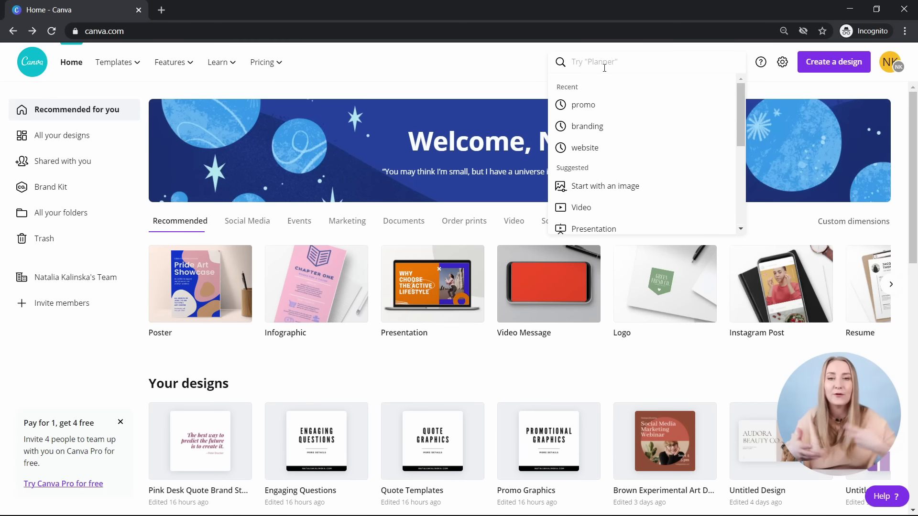
{"action": "type", "text": "instag"}
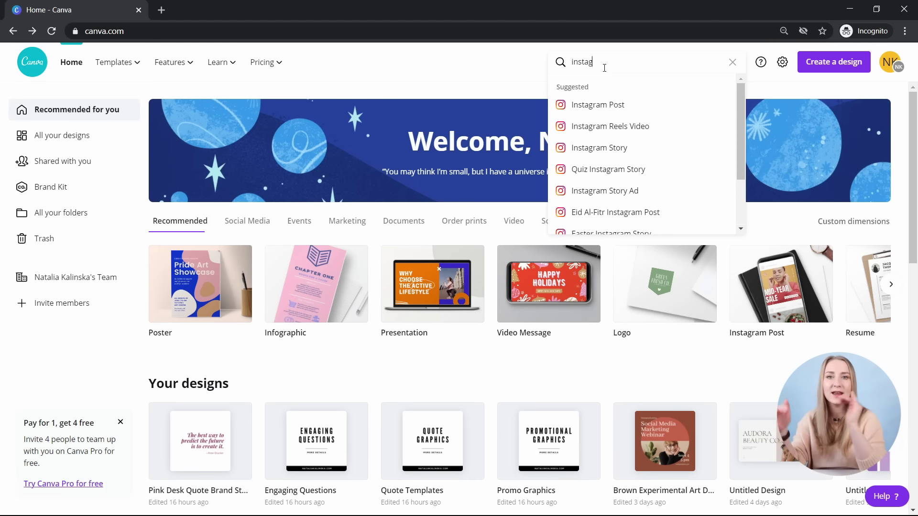
{"action": "scroll", "coordinate": [640, 163], "scroll_direction": "down", "scroll_amount": 2}
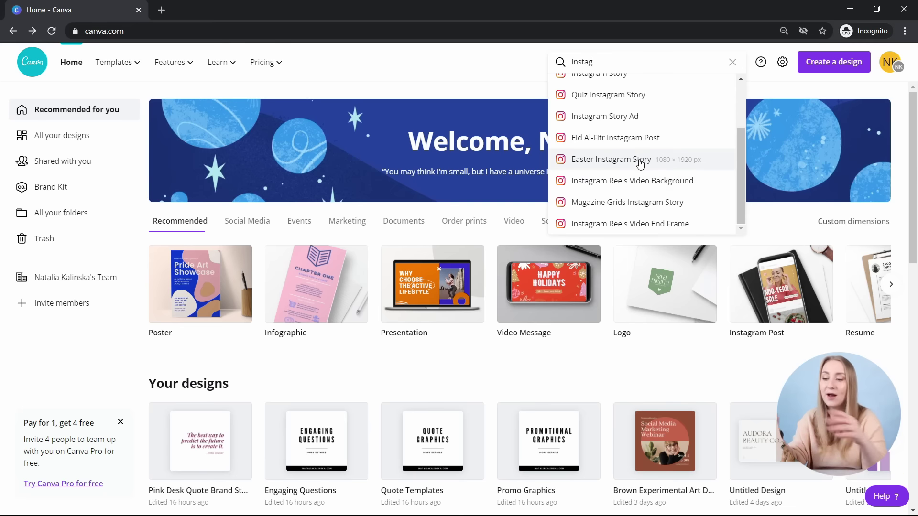
{"action": "scroll", "coordinate": [686, 205], "scroll_direction": "up", "scroll_amount": 3}
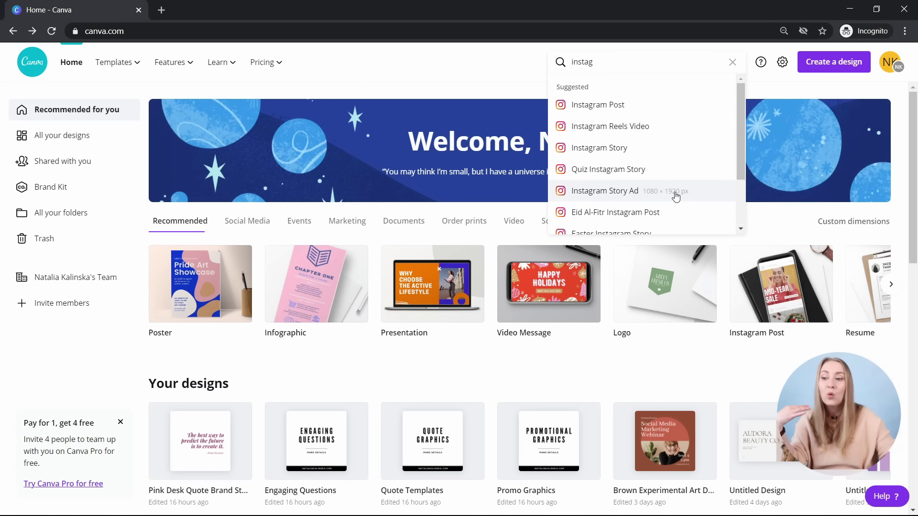
{"action": "left_click", "coordinate": [496, 61]}
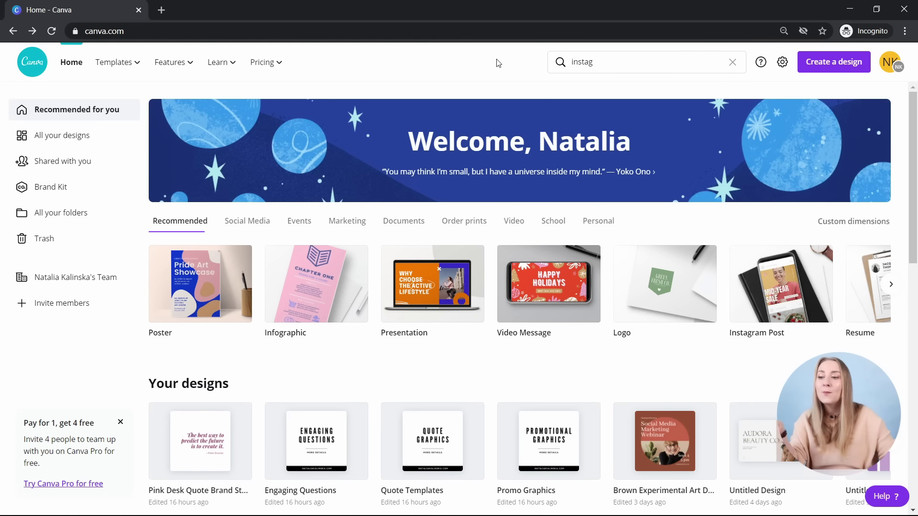
{"action": "left_click", "coordinate": [732, 62]}
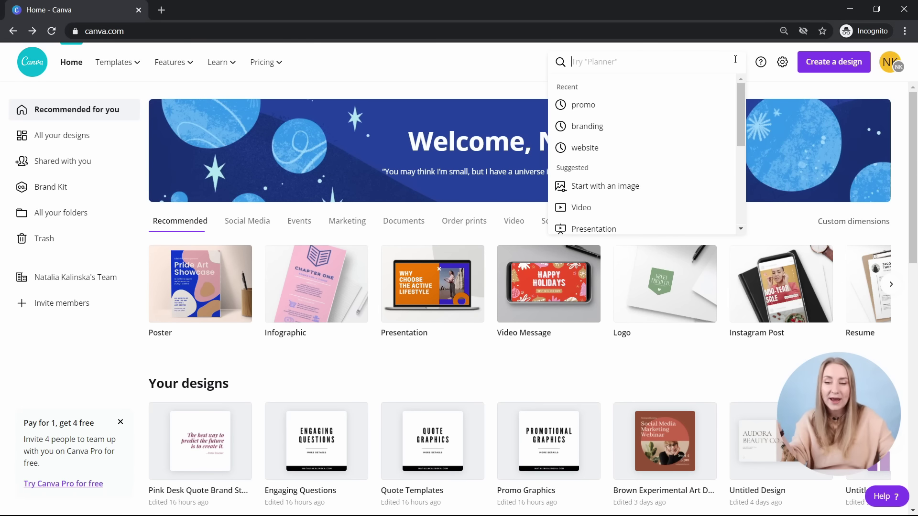
{"action": "left_click", "coordinate": [584, 104]}
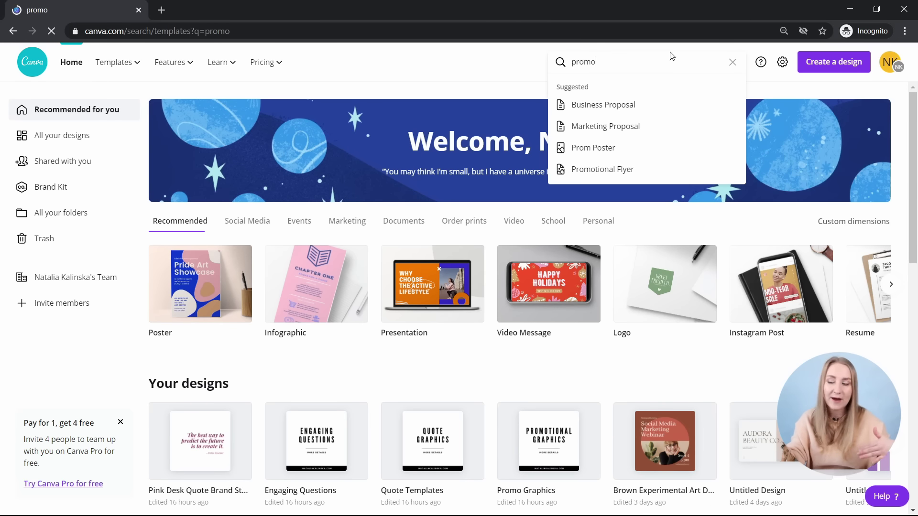
{"action": "left_click", "coordinate": [60, 71]}
{"action": "mouse_move", "coordinate": [114, 63]}
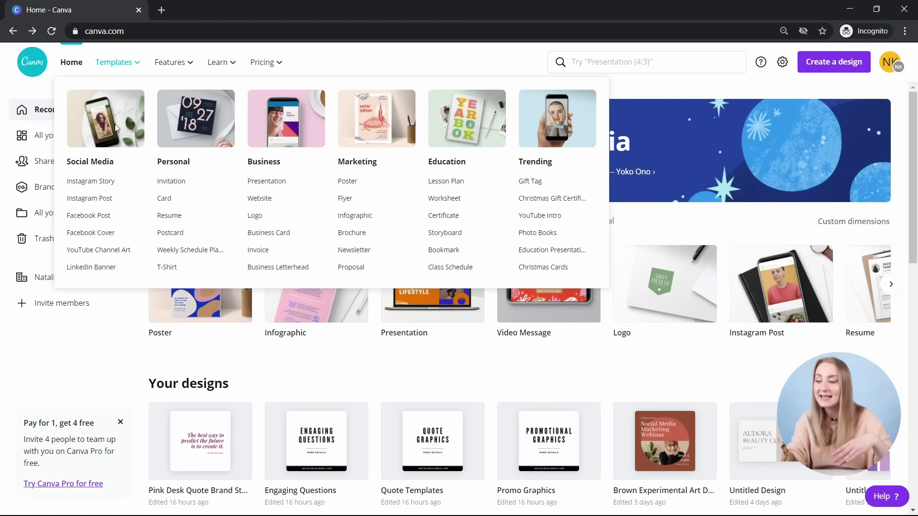
- Open the Apps Directory in a new tab and close the Bitmoji app preview
{"action": "mouse_move", "coordinate": [167, 52]}
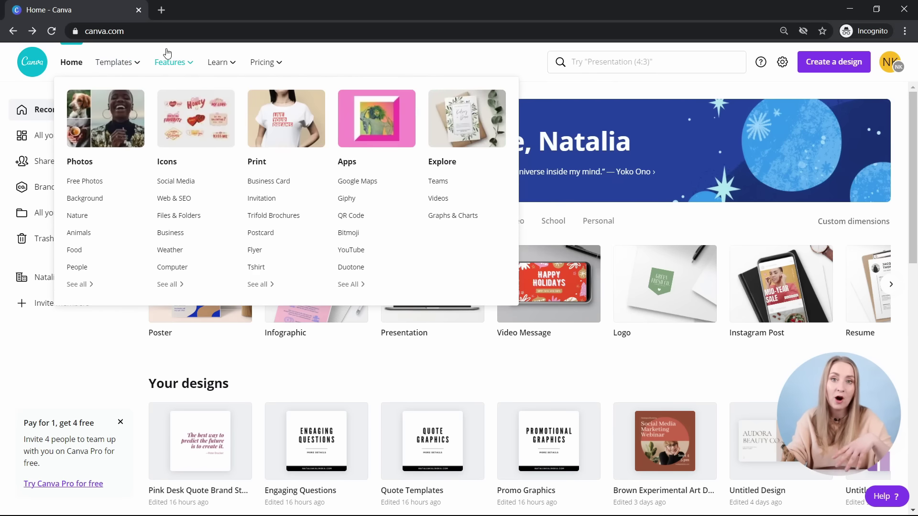
{"action": "middle_click", "coordinate": [168, 56]}
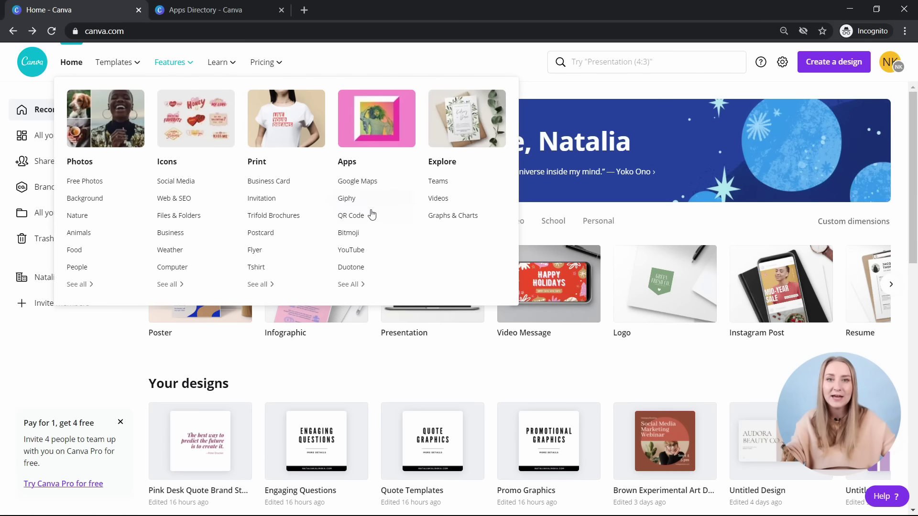
{"action": "left_click", "coordinate": [203, 2]}
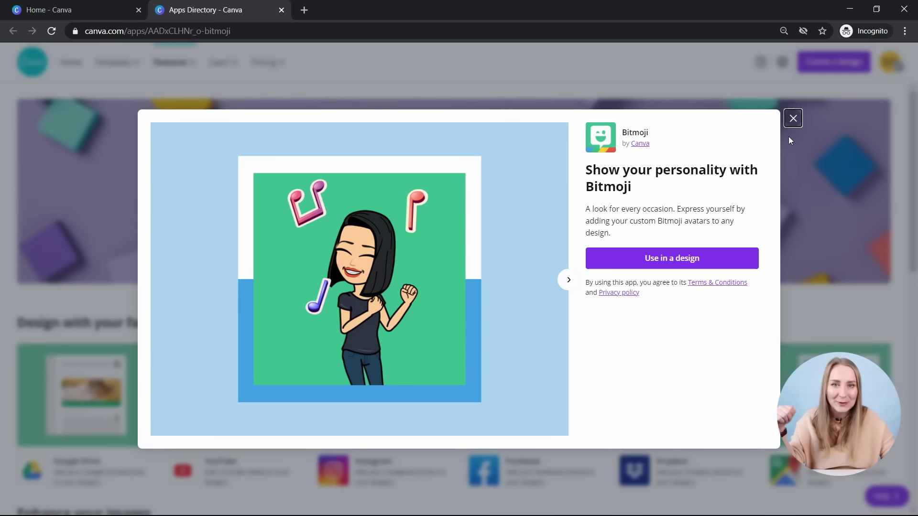
{"action": "left_click", "coordinate": [793, 119]}
- Return to the Canva home tab and bring up the Learn menu
{"action": "left_click", "coordinate": [86, 11]}
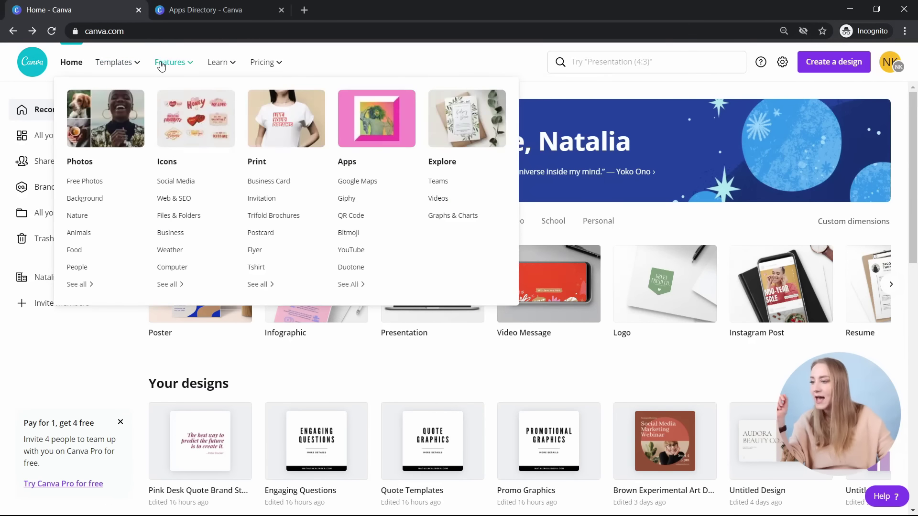
{"action": "mouse_move", "coordinate": [168, 67]}
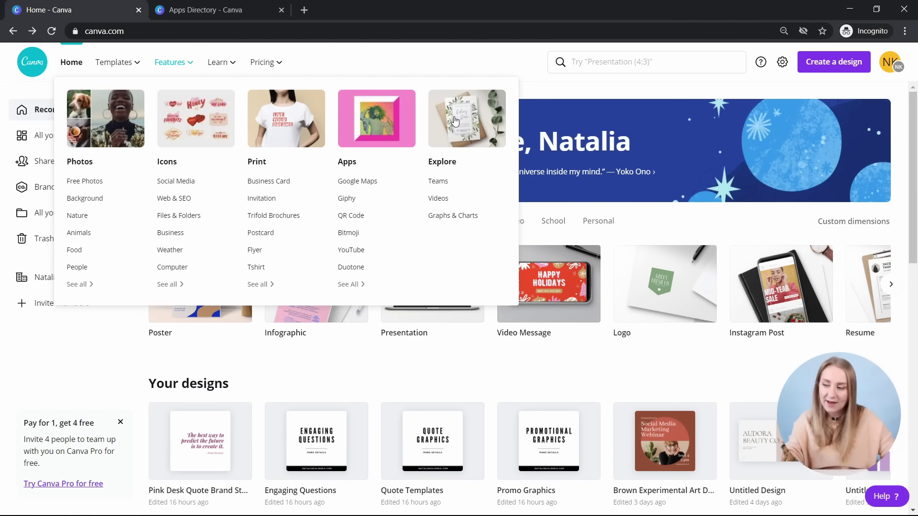
{"action": "mouse_move", "coordinate": [222, 56]}
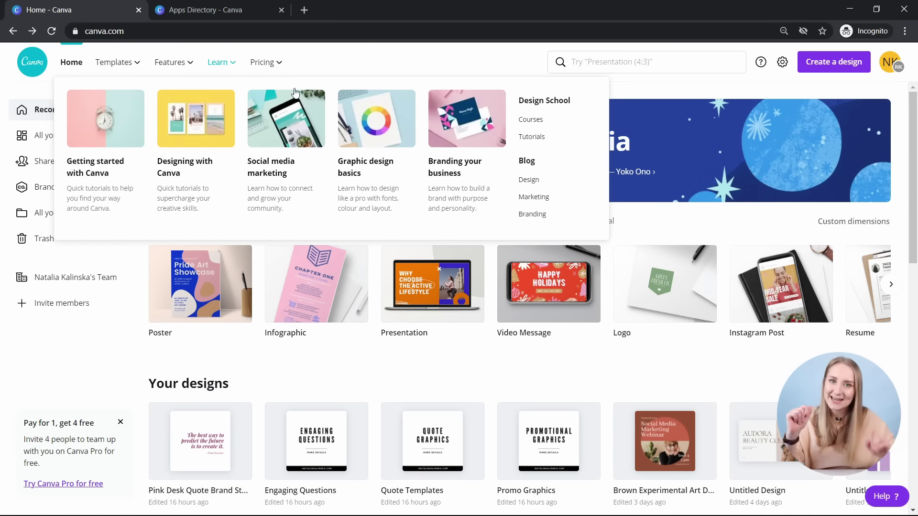
{"action": "mouse_move", "coordinate": [252, 65]}
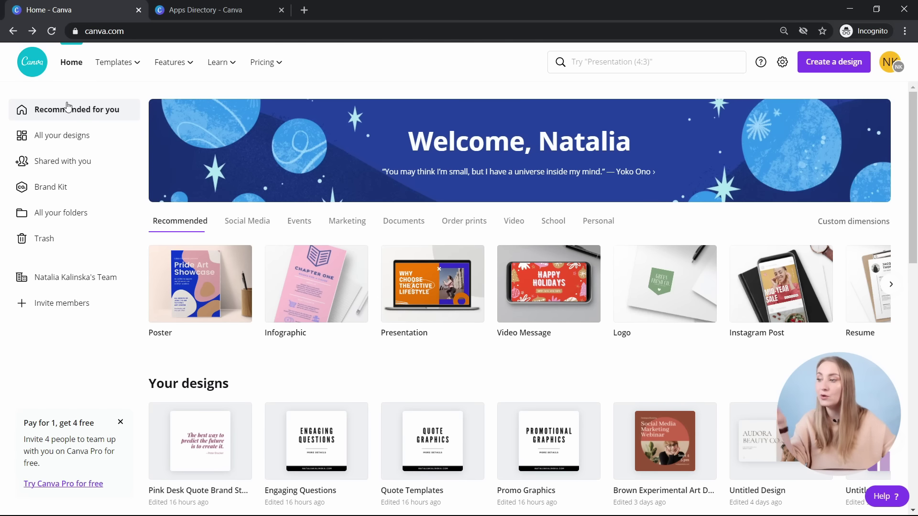
{"action": "left_click", "coordinate": [96, 145]}
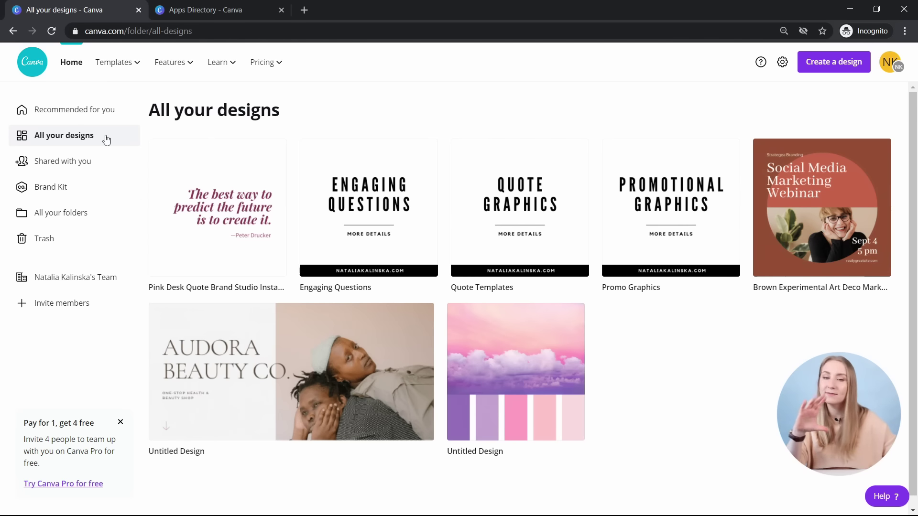
- View the designs shared with you, then go to the Brand Kit page
{"action": "left_click", "coordinate": [96, 166]}
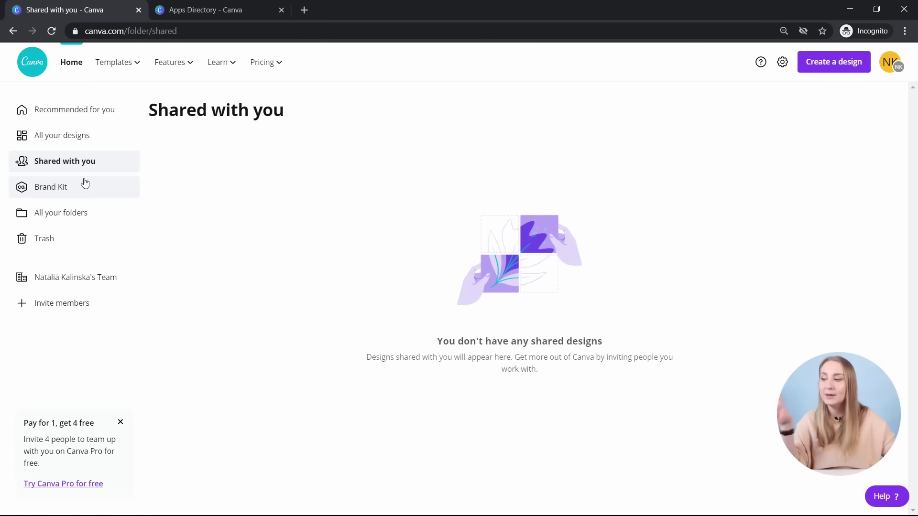
{"action": "left_click", "coordinate": [86, 183]}
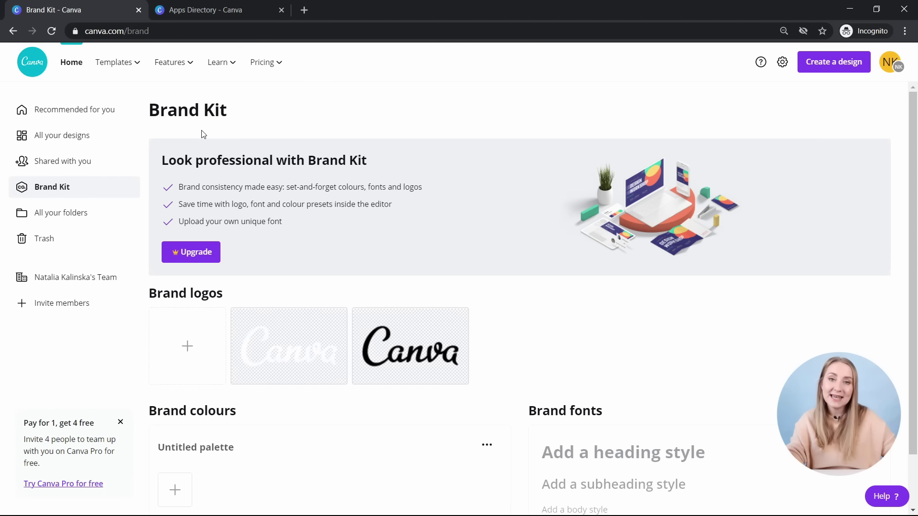
- Show all folders: Likes, Purchased, Uploads, Trash and the 3-item Interesting folder
{"action": "scroll", "coordinate": [340, 187], "scroll_direction": "down", "scroll_amount": 2}
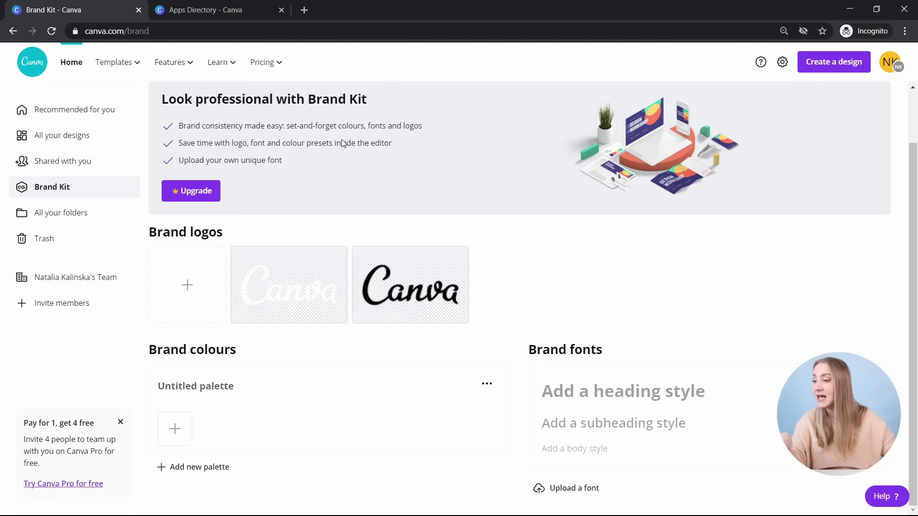
{"action": "scroll", "coordinate": [341, 139], "scroll_direction": "up", "scroll_amount": 2}
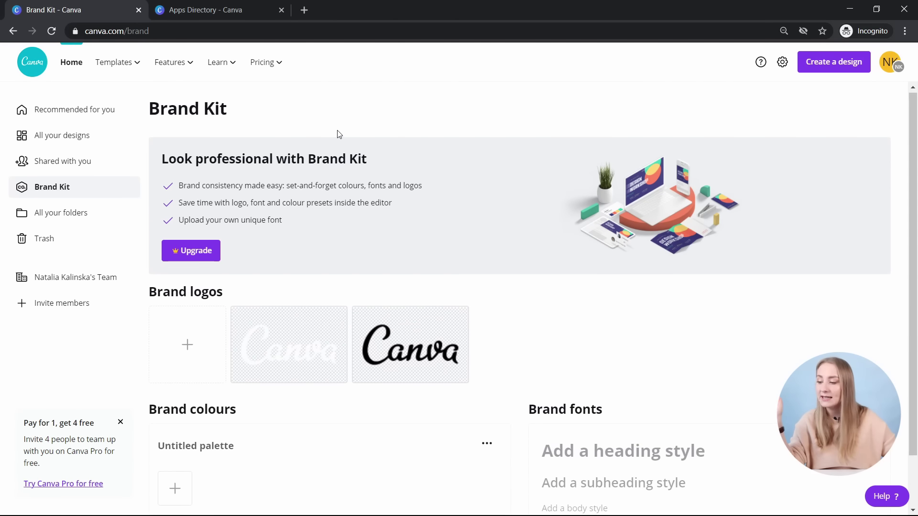
{"action": "scroll", "coordinate": [338, 134], "scroll_direction": "down", "scroll_amount": 2}
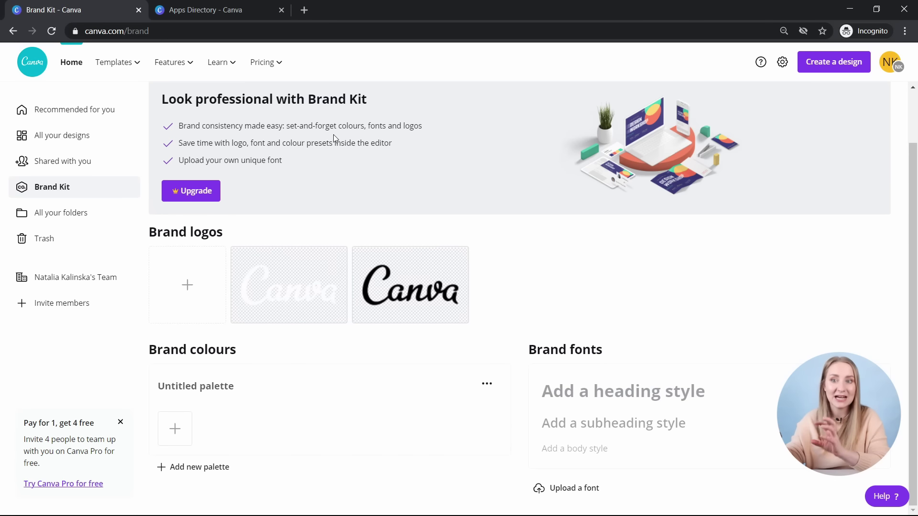
{"action": "left_click", "coordinate": [108, 214]}
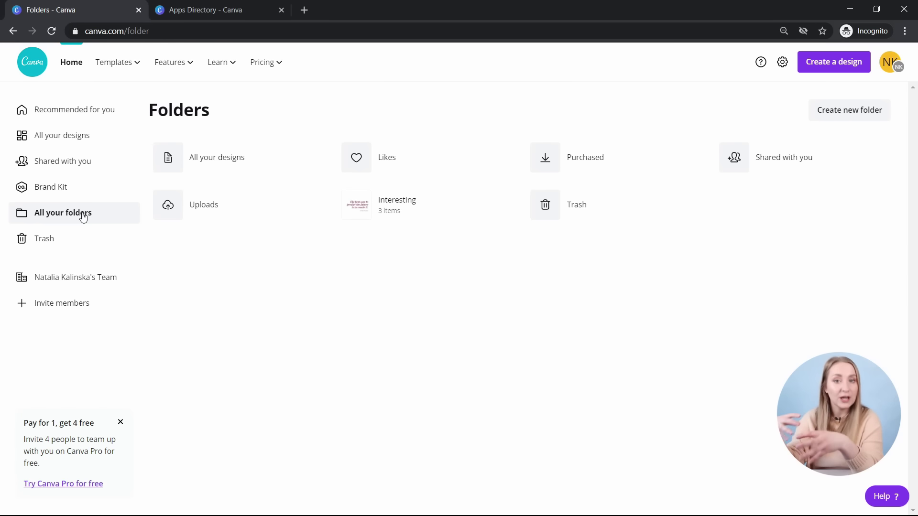
- Permanently delete the trashed Untitled Design
{"action": "left_click", "coordinate": [85, 238]}
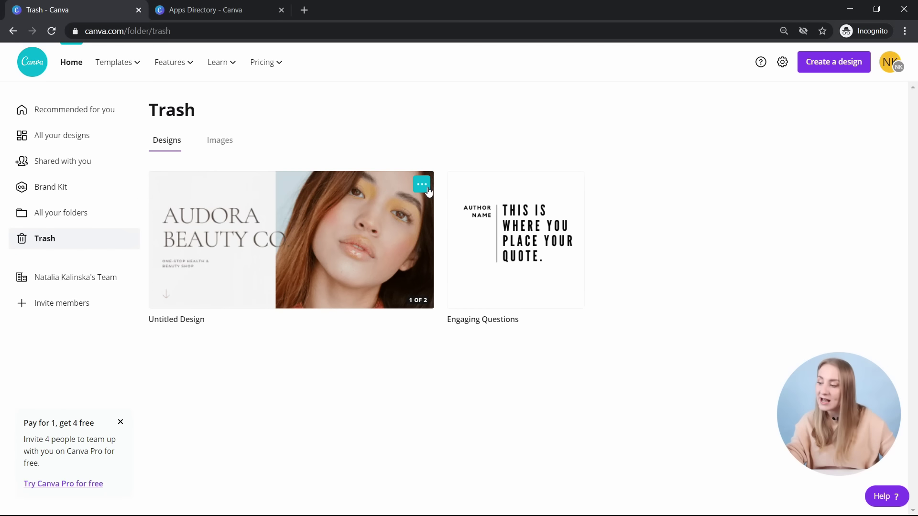
{"action": "left_click", "coordinate": [421, 185]}
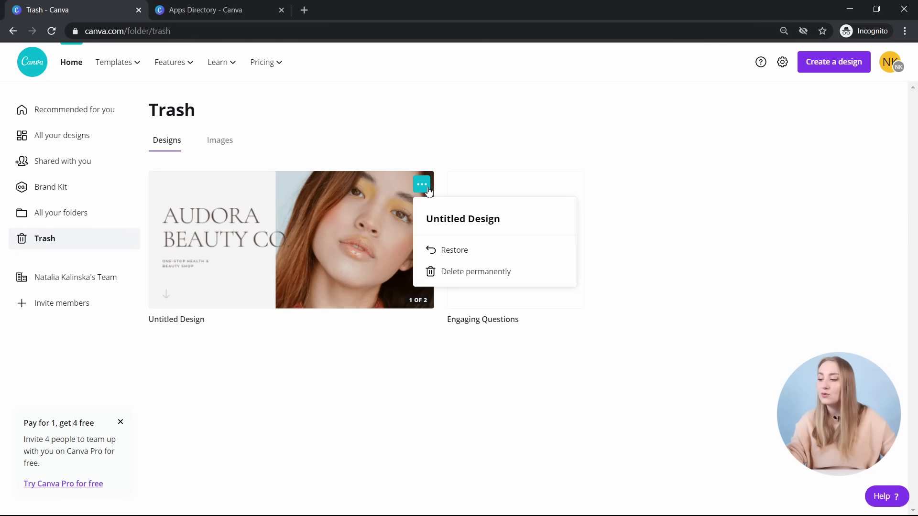
{"action": "left_click", "coordinate": [505, 271]}
{"action": "left_click", "coordinate": [500, 303]}
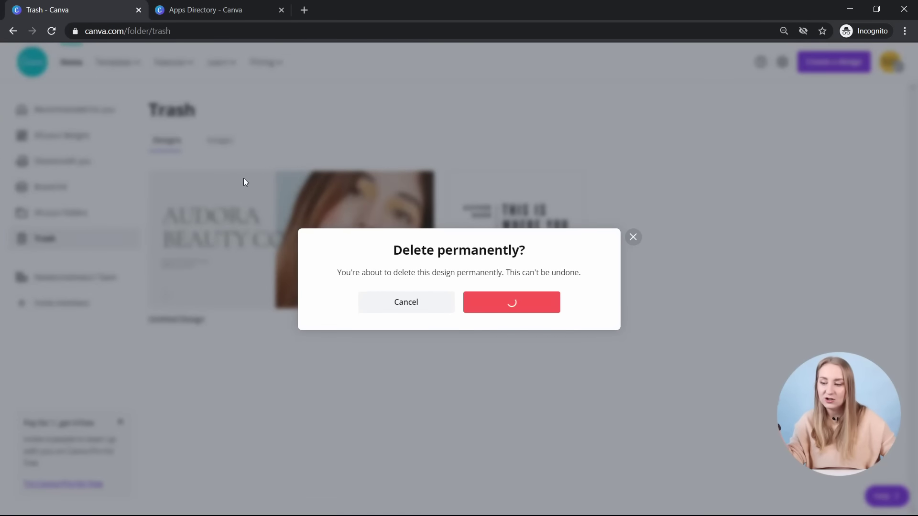
- Permanently delete the trashed Engaging Questions design, then return to All your designs
{"action": "left_click", "coordinate": [207, 145]}
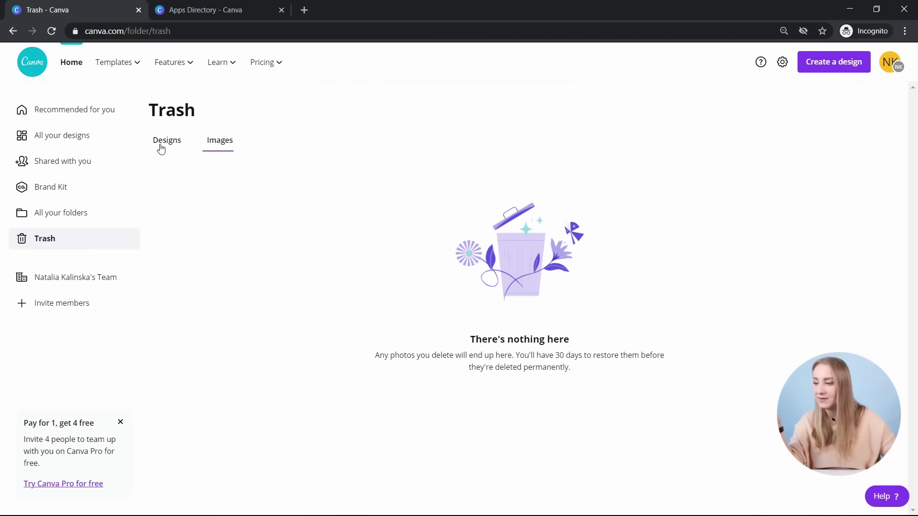
{"action": "left_click", "coordinate": [161, 146]}
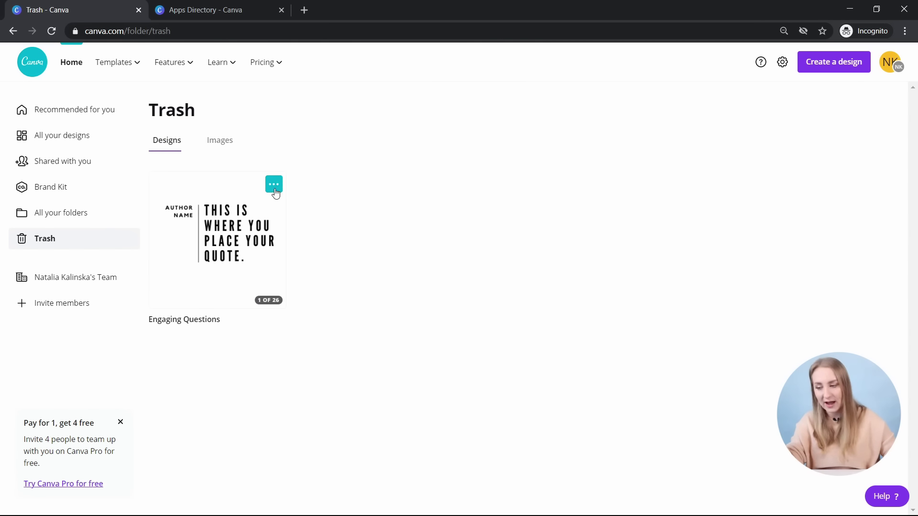
{"action": "left_click", "coordinate": [275, 192]}
{"action": "left_click", "coordinate": [316, 272]}
{"action": "left_click", "coordinate": [497, 299]}
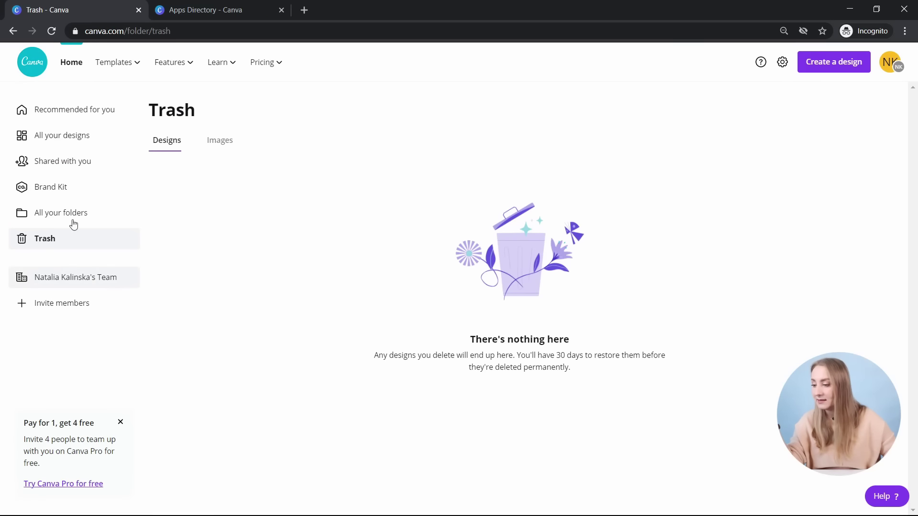
{"action": "left_click", "coordinate": [58, 137]}
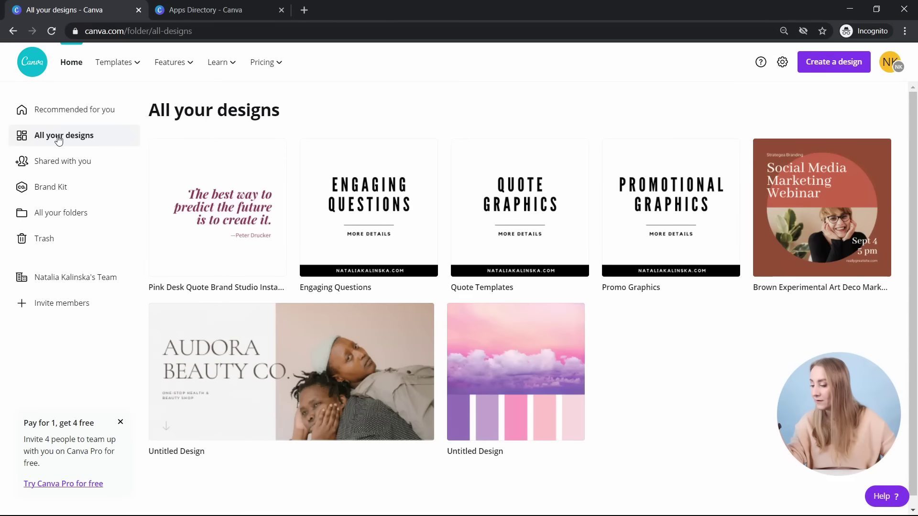
- Go to the team's page and look at its name and extra options
{"action": "left_click", "coordinate": [62, 277]}
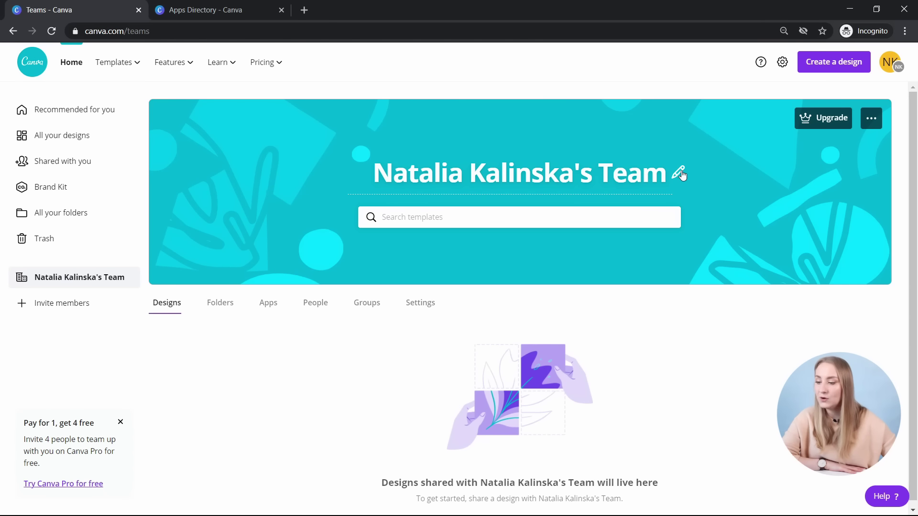
{"action": "left_click", "coordinate": [682, 176]}
{"action": "left_click", "coordinate": [746, 172]}
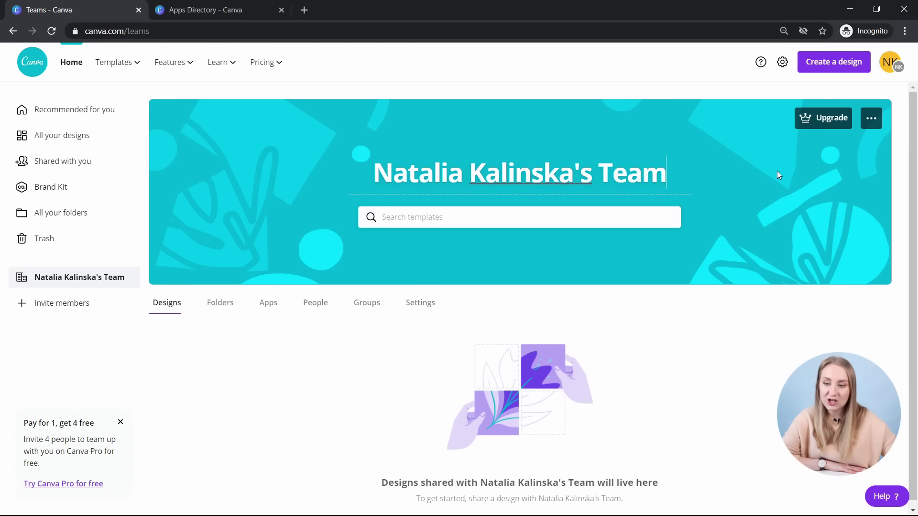
{"action": "left_click", "coordinate": [870, 118]}
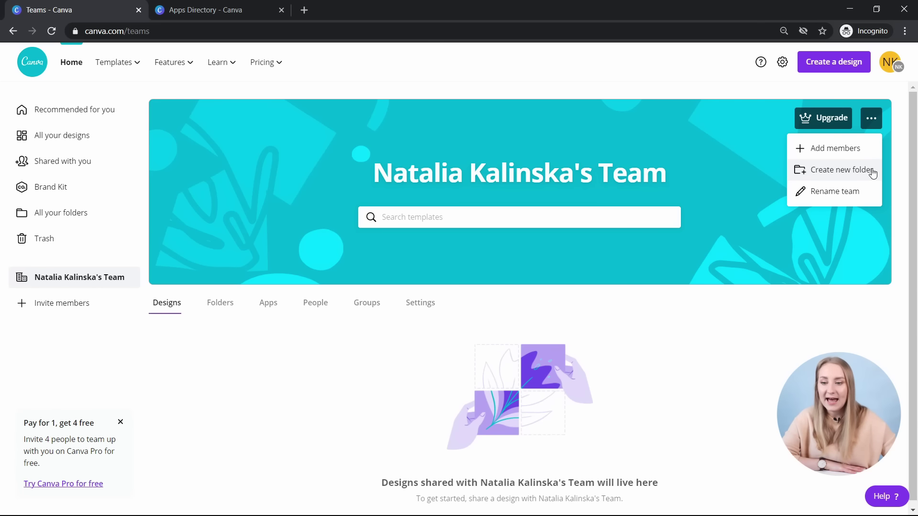
- Browse the team's Designs, Folders, Apps, People, Groups and Settings tabs, leaving join settings unchanged
{"action": "left_click", "coordinate": [160, 309]}
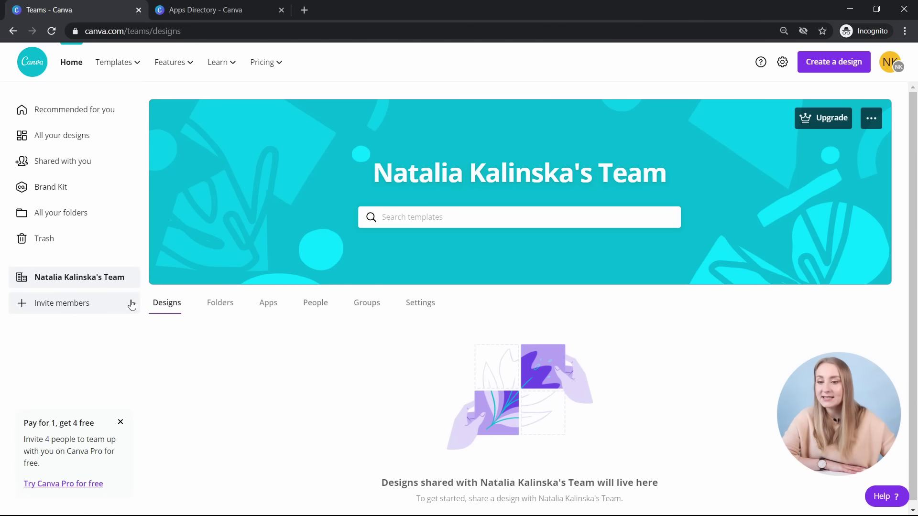
{"action": "left_click", "coordinate": [213, 309]}
{"action": "left_click", "coordinate": [269, 308]}
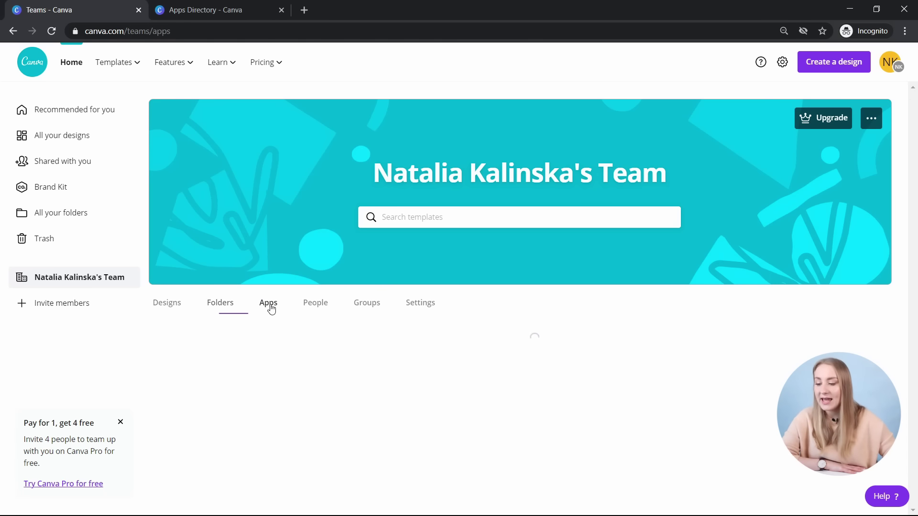
{"action": "left_click", "coordinate": [319, 309]}
{"action": "left_click", "coordinate": [370, 310]}
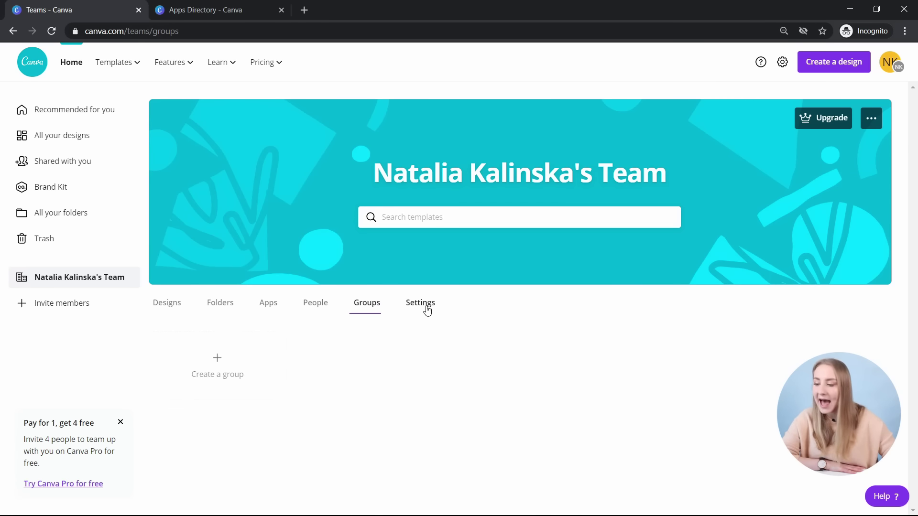
{"action": "left_click", "coordinate": [426, 312]}
{"action": "left_click", "coordinate": [312, 392]}
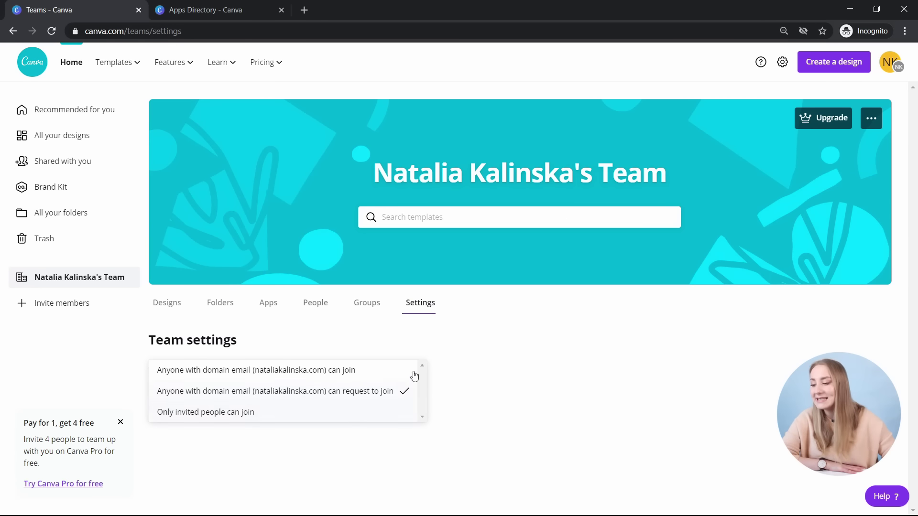
{"action": "left_click", "coordinate": [373, 364]}
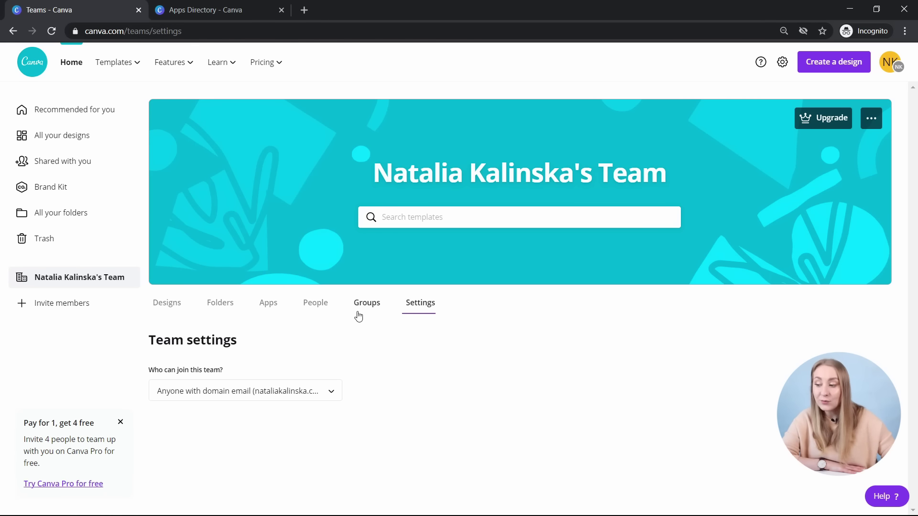
- Bring up the team's page for inviting members by link or e-mail
{"action": "left_click", "coordinate": [312, 304]}
{"action": "scroll", "coordinate": [382, 400], "scroll_direction": "down", "scroll_amount": 6}
{"action": "scroll", "coordinate": [353, 363], "scroll_direction": "up", "scroll_amount": 3}
{"action": "scroll", "coordinate": [353, 362], "scroll_direction": "up", "scroll_amount": 3}
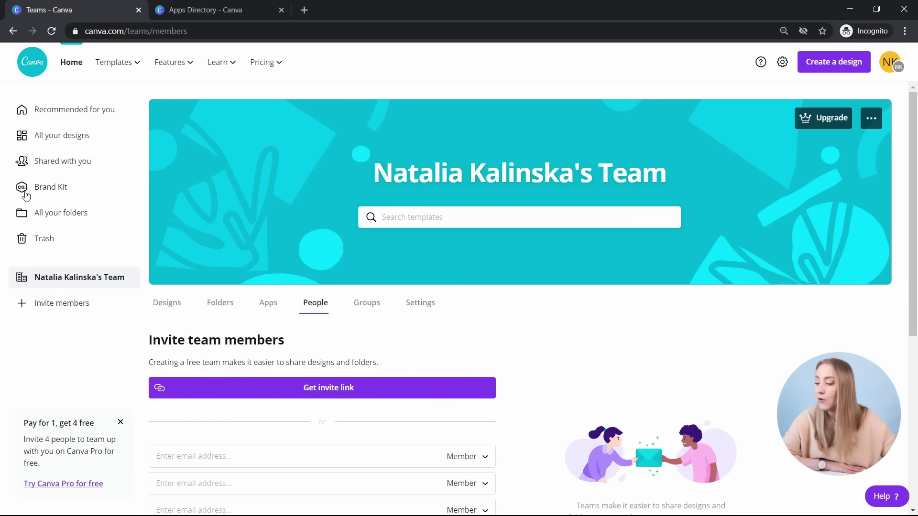
- Return home and reveal more recommended design types like Resume, Flyer and Invitation
{"action": "left_click", "coordinate": [76, 117]}
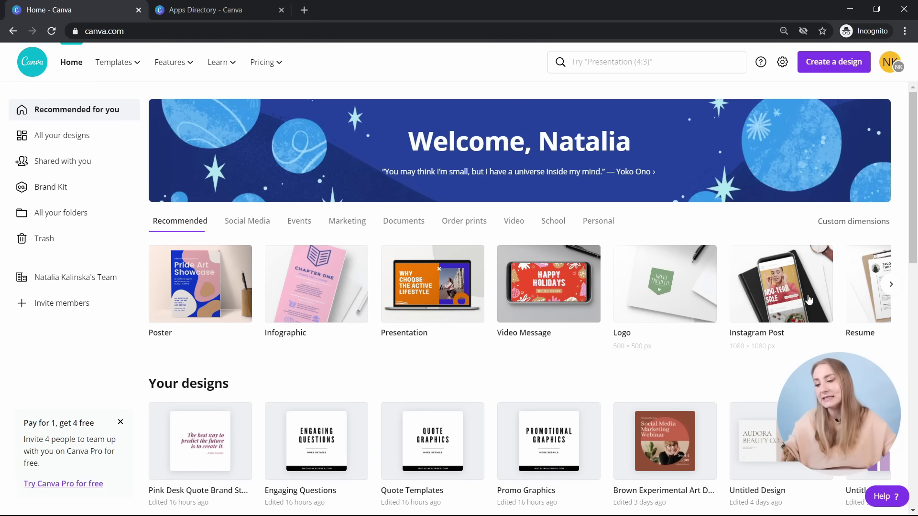
{"action": "left_click", "coordinate": [891, 286]}
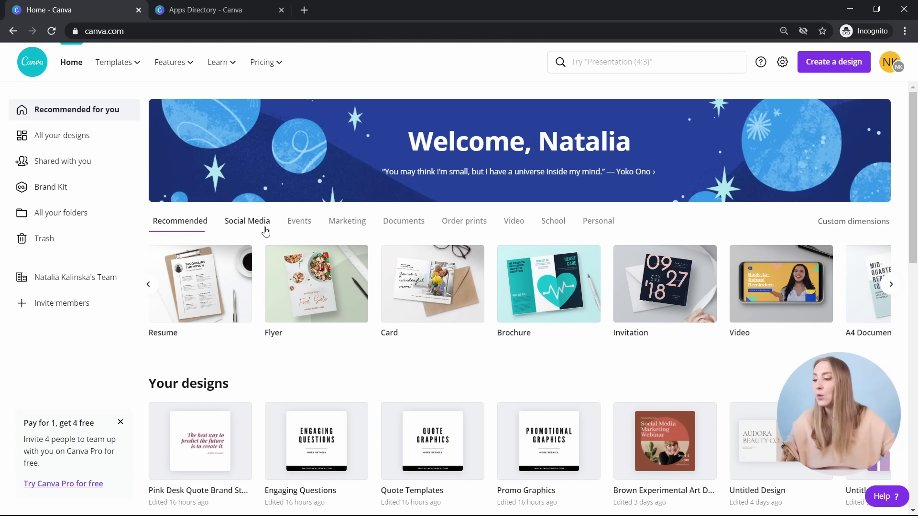
- Show Social Media design types like Instagram Post and TikTok Background, with search suggestions open
{"action": "left_click", "coordinate": [262, 224]}
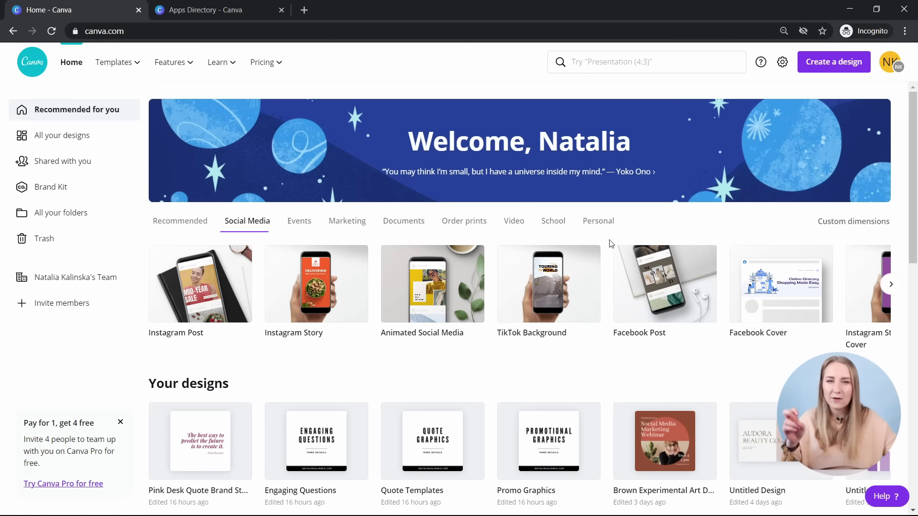
{"action": "left_click", "coordinate": [592, 61]}
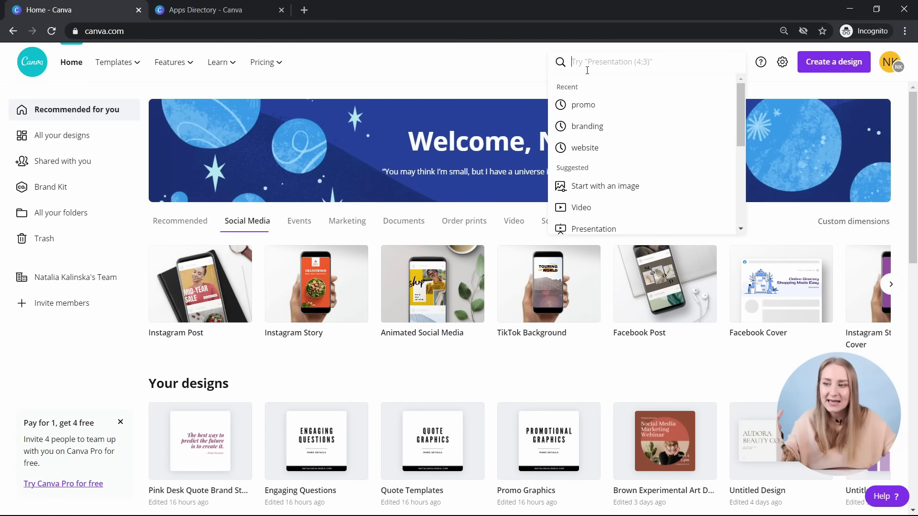
- Enter 'tikt' in the search box, dismiss the suggestions, and show the Events design types
{"action": "type", "text": "tikt"}
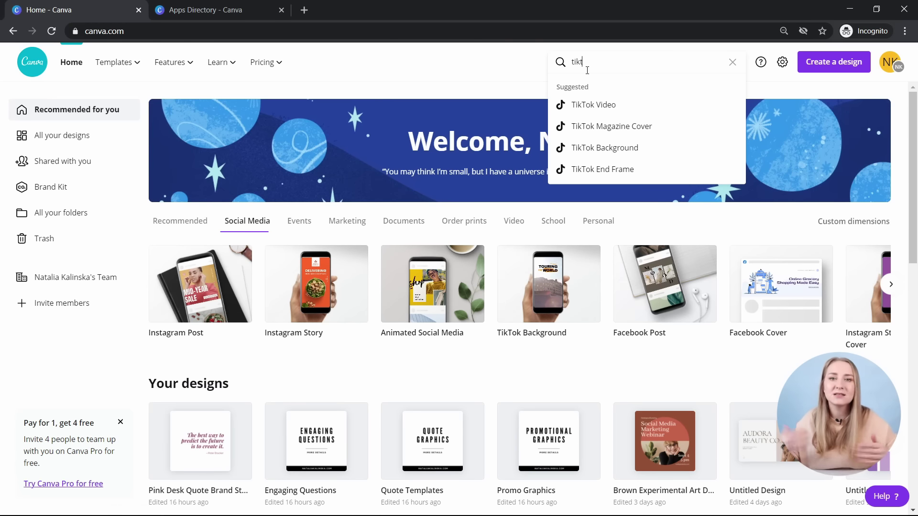
{"action": "left_click", "coordinate": [308, 225]}
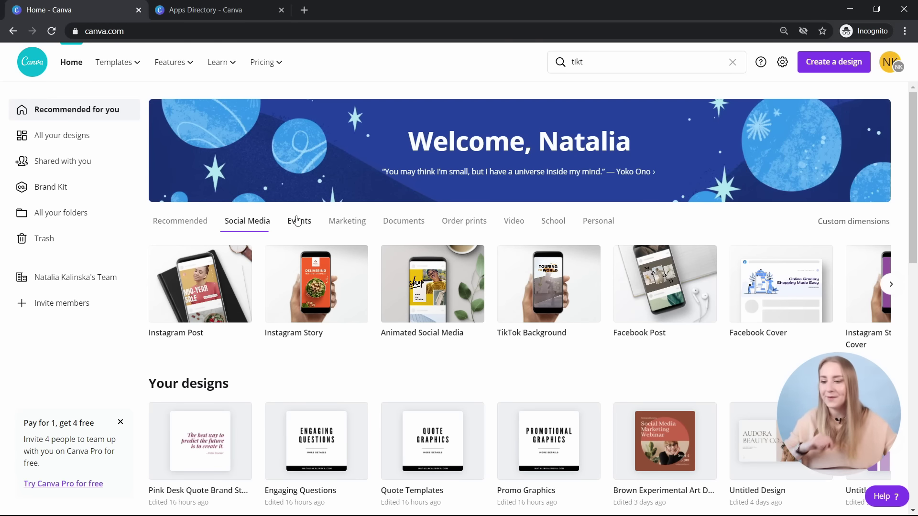
{"action": "left_click", "coordinate": [305, 224]}
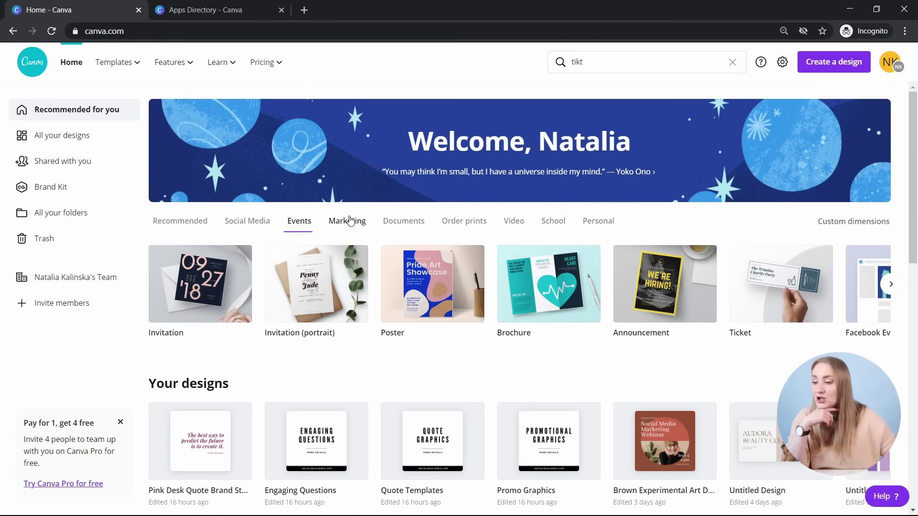
{"action": "scroll", "coordinate": [592, 260], "scroll_direction": "down", "scroll_amount": 1}
{"action": "scroll", "coordinate": [717, 273], "scroll_direction": "up", "scroll_amount": 1}
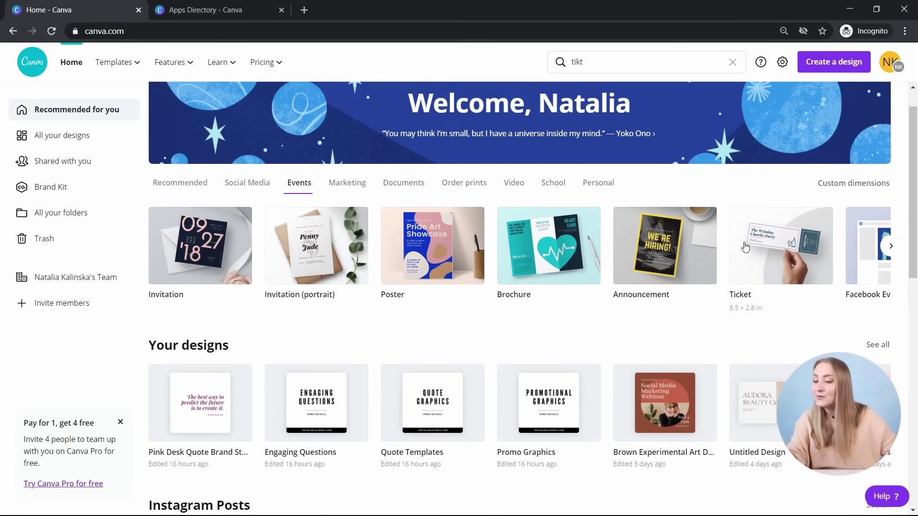
- Show the Documents design types like Presentation and A4 Document, then the print products category
{"action": "left_click", "coordinate": [403, 223]}
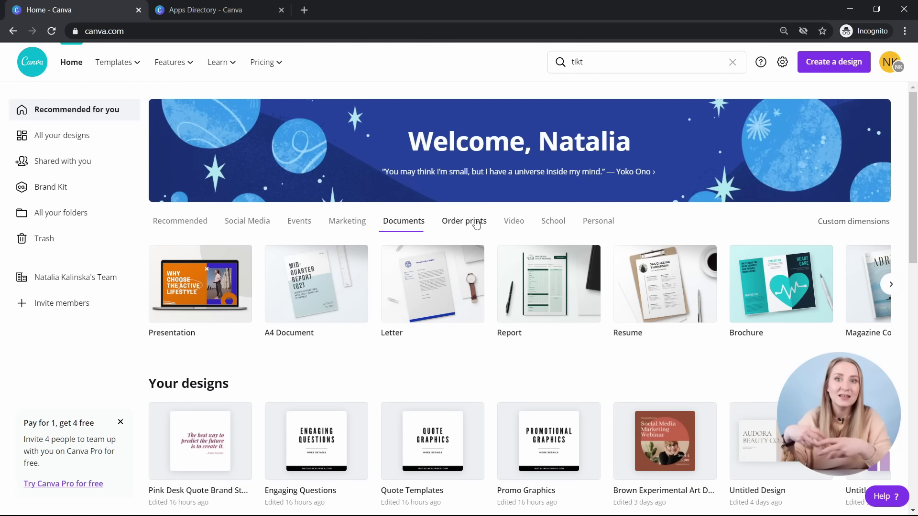
{"action": "left_click", "coordinate": [477, 224]}
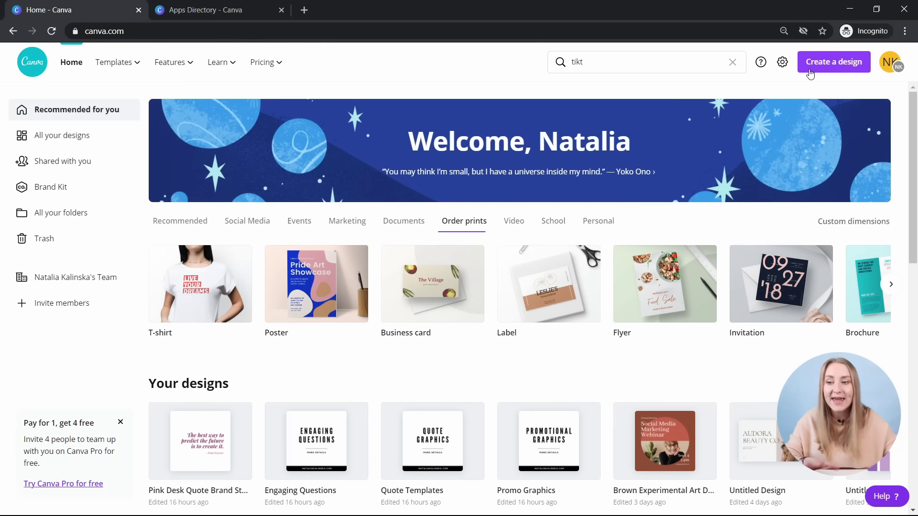
- Clear the 'tikt' design search and search for 'youtube' instead
{"action": "left_click", "coordinate": [652, 60]}
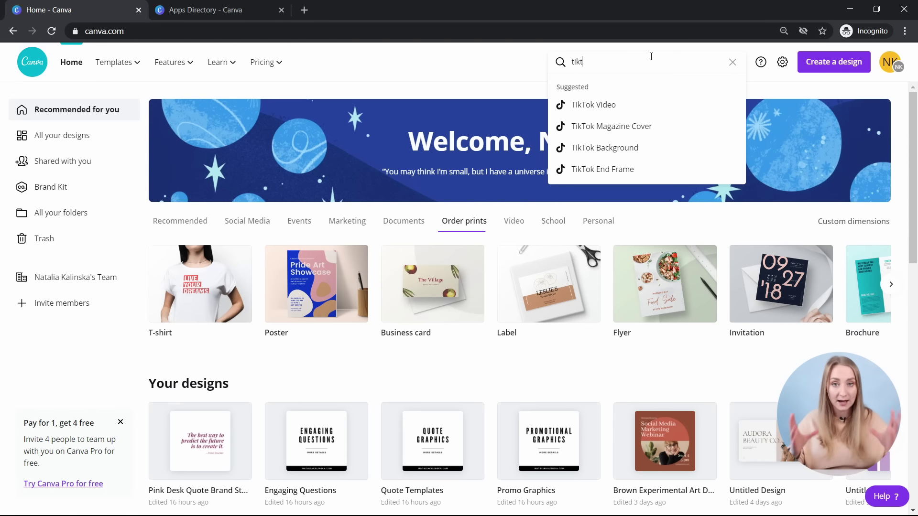
{"action": "left_click", "coordinate": [732, 63]}
{"action": "type", "text": "youtube"}
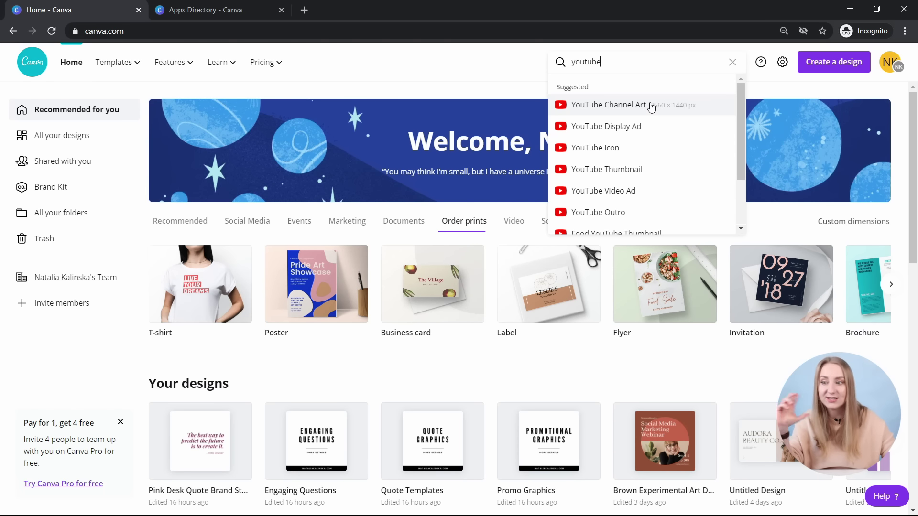
{"action": "left_click", "coordinate": [557, 380]}
- Show the Recommended design types, clear the 'youtube' search, and open All your designs
{"action": "left_click", "coordinate": [191, 223]}
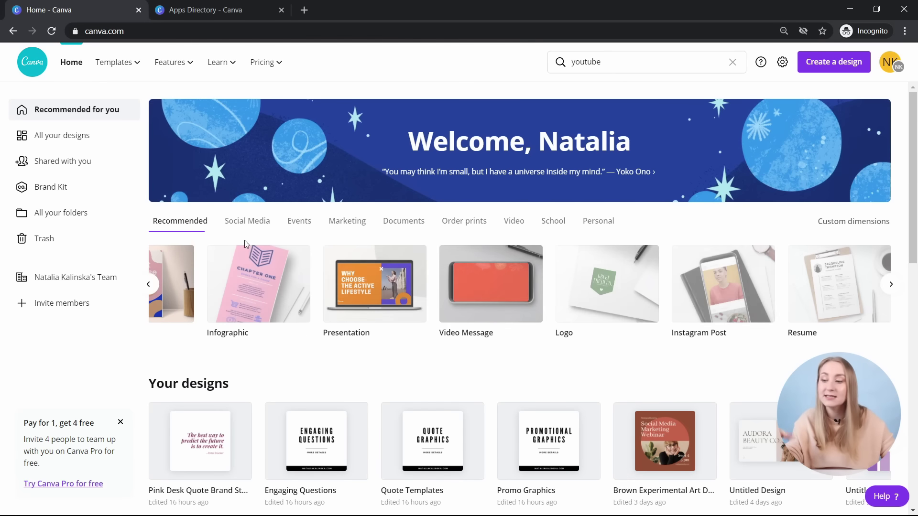
{"action": "scroll", "coordinate": [264, 227], "scroll_direction": "down", "scroll_amount": 1}
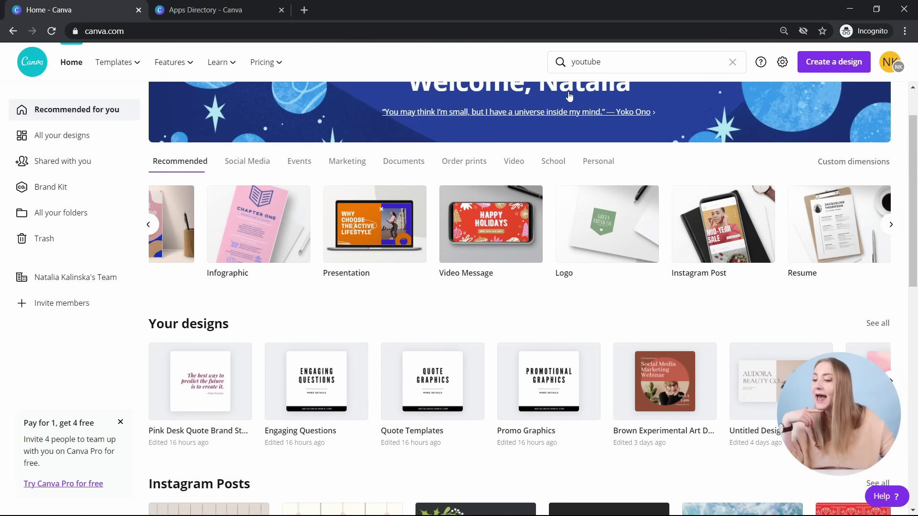
{"action": "left_click", "coordinate": [732, 62]}
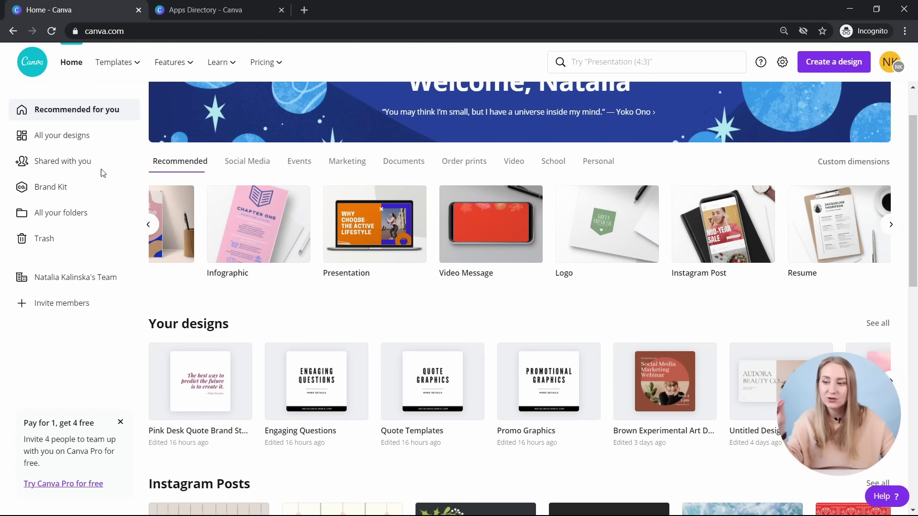
{"action": "left_click", "coordinate": [113, 135]}
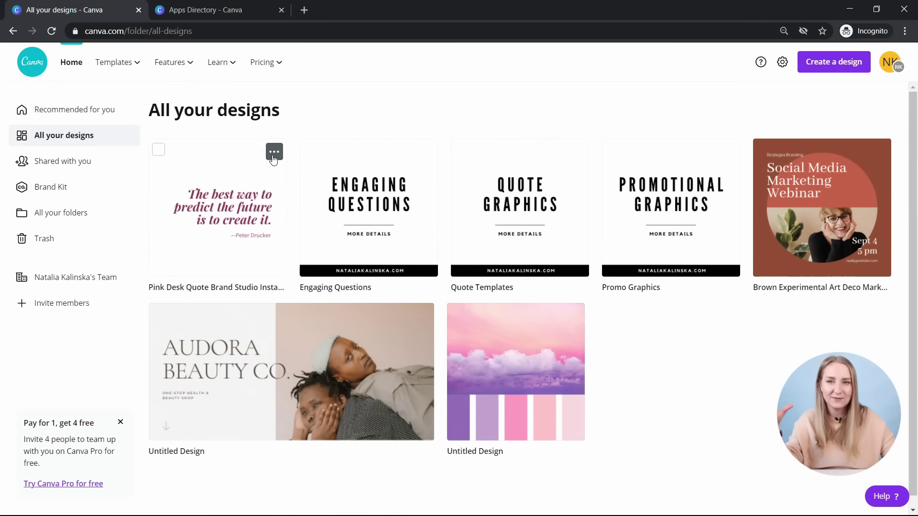
- Check the Pink Desk design's options menu, then return to the home page
{"action": "left_click", "coordinate": [274, 151]}
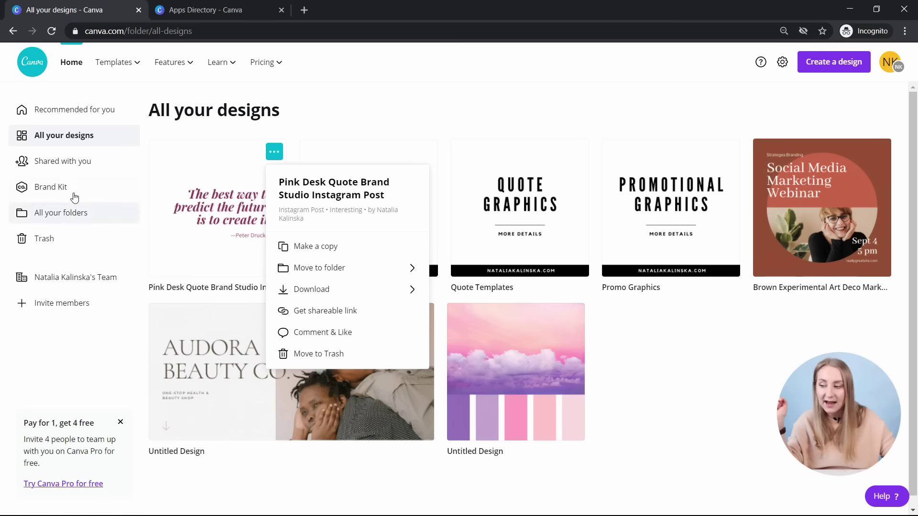
{"action": "left_click", "coordinate": [92, 110]}
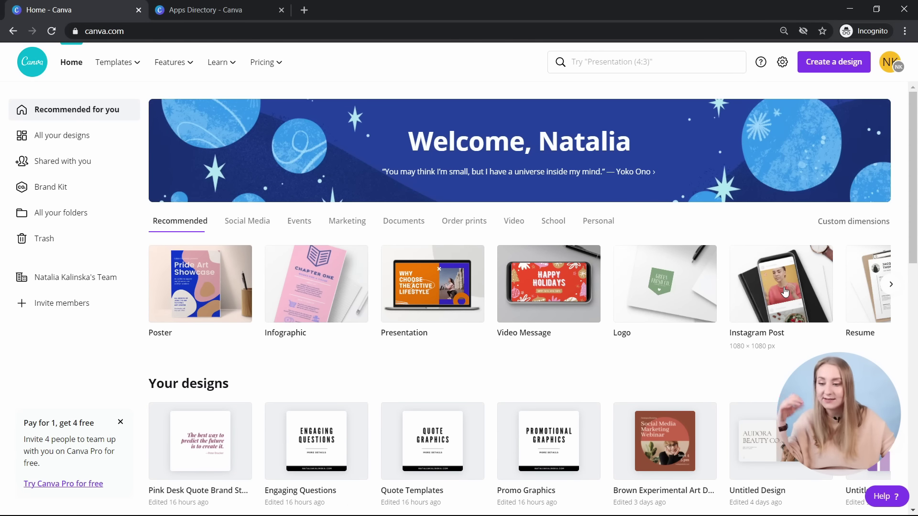
- Open the Instagram Post templates and scroll down the grid to the Collect Moments template
{"action": "mouse_move", "coordinate": [119, 63]}
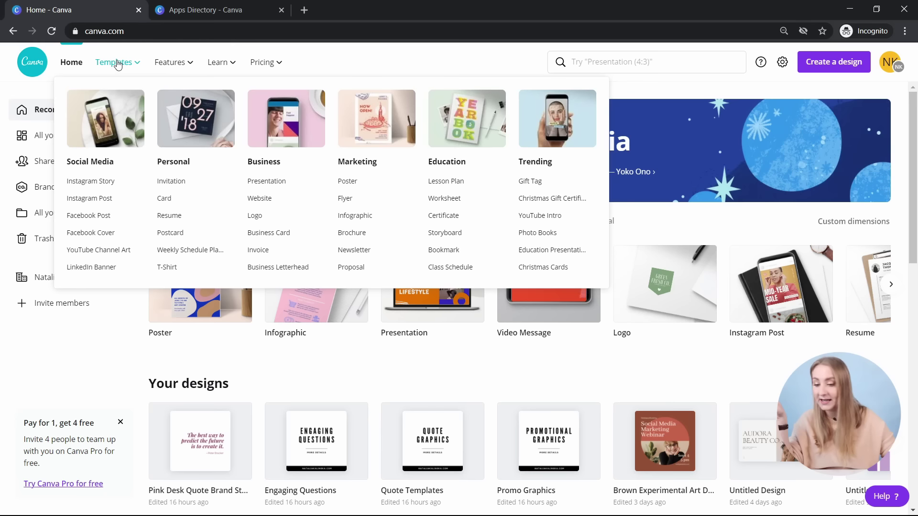
{"action": "left_click", "coordinate": [110, 199]}
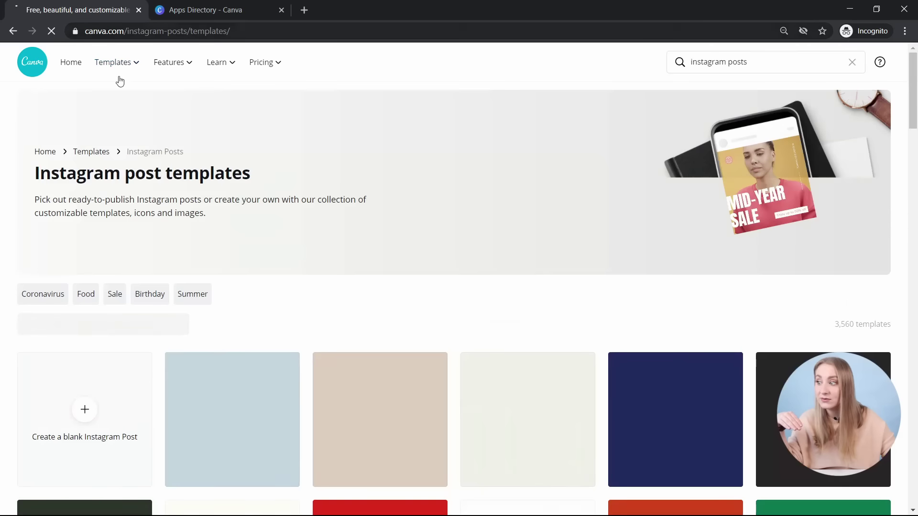
{"action": "scroll", "coordinate": [185, 221], "scroll_direction": "down", "scroll_amount": 5}
{"action": "scroll", "coordinate": [220, 218], "scroll_direction": "up", "scroll_amount": 3}
{"action": "scroll", "coordinate": [205, 205], "scroll_direction": "up", "scroll_amount": 3}
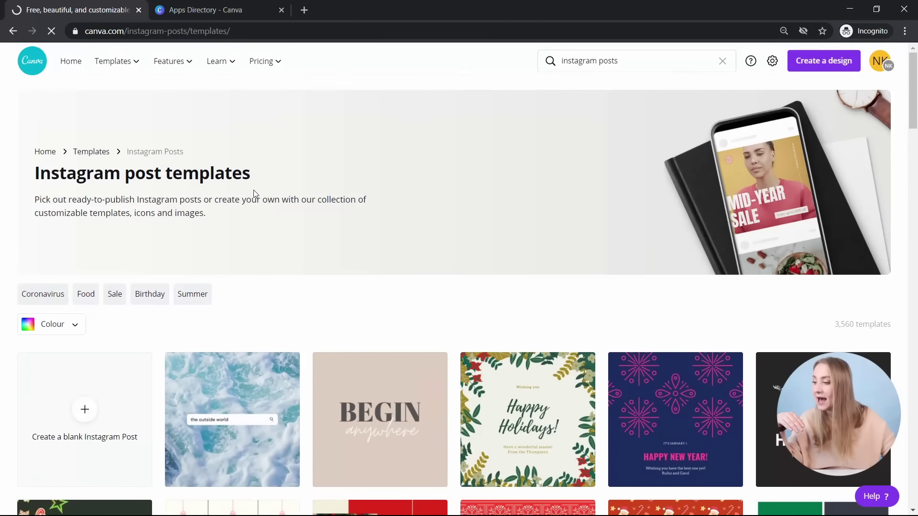
{"action": "scroll", "coordinate": [170, 184], "scroll_direction": "down", "scroll_amount": 5}
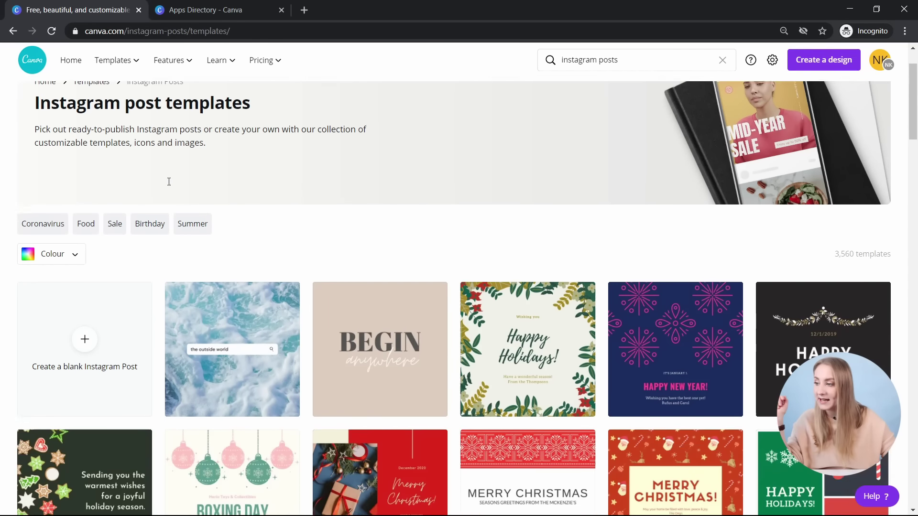
{"action": "scroll", "coordinate": [169, 185], "scroll_direction": "down", "scroll_amount": 15}
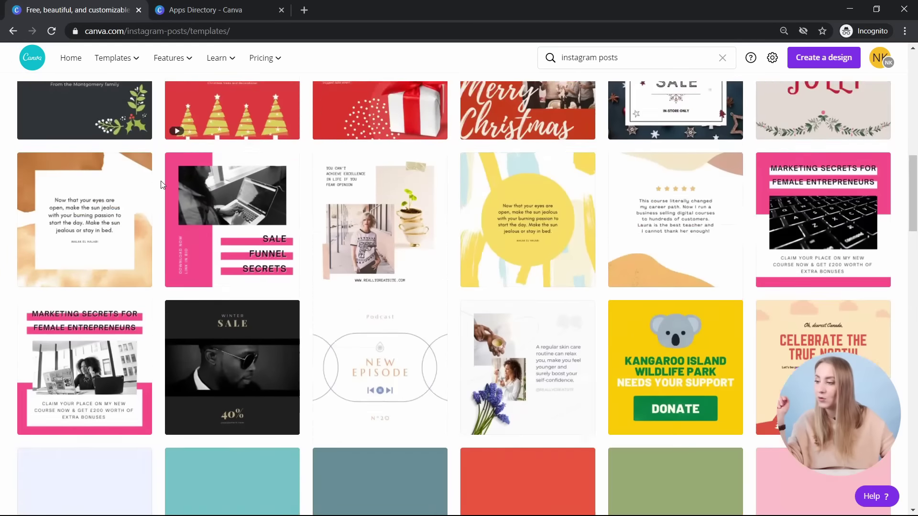
{"action": "scroll", "coordinate": [158, 178], "scroll_direction": "down", "scroll_amount": 15}
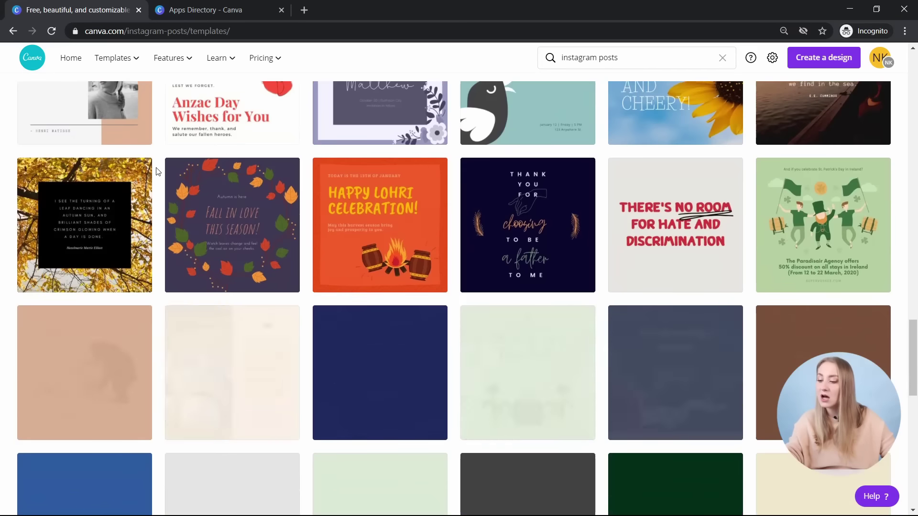
{"action": "scroll", "coordinate": [157, 172], "scroll_direction": "down", "scroll_amount": 8}
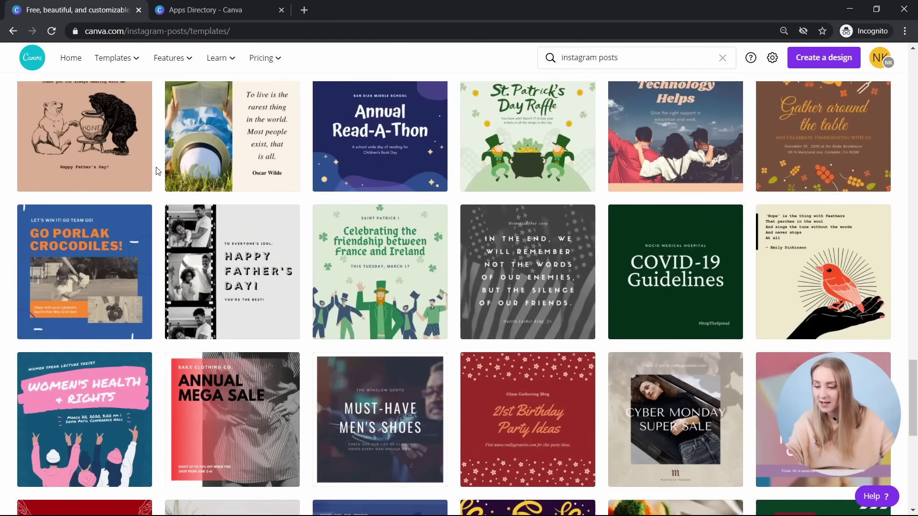
{"action": "scroll", "coordinate": [158, 171], "scroll_direction": "down", "scroll_amount": 6}
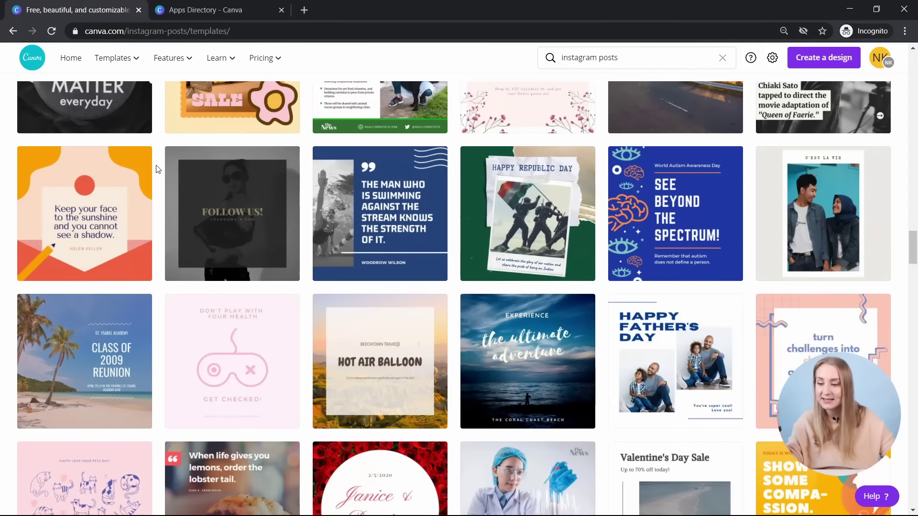
{"action": "scroll", "coordinate": [160, 161], "scroll_direction": "down", "scroll_amount": 8}
{"action": "scroll", "coordinate": [160, 161], "scroll_direction": "down", "scroll_amount": 15}
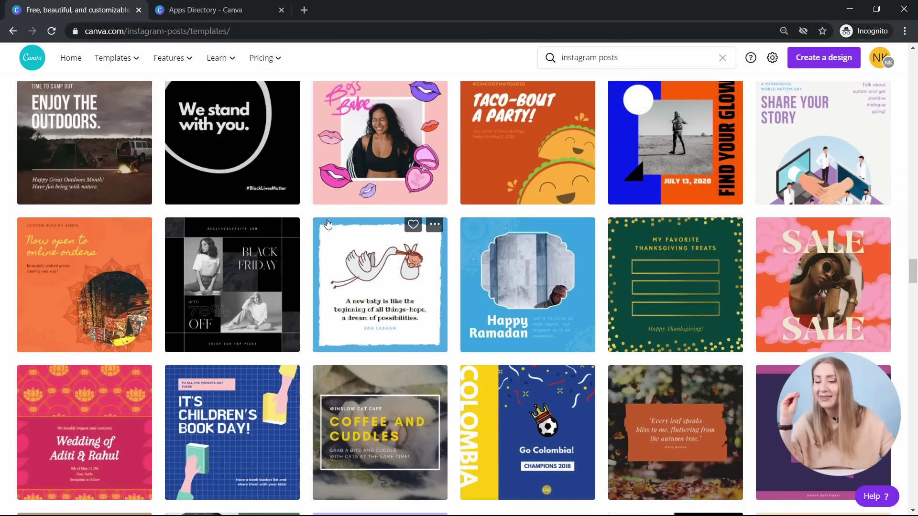
{"action": "scroll", "coordinate": [325, 211], "scroll_direction": "down", "scroll_amount": 5}
{"action": "scroll", "coordinate": [325, 211], "scroll_direction": "down", "scroll_amount": 9}
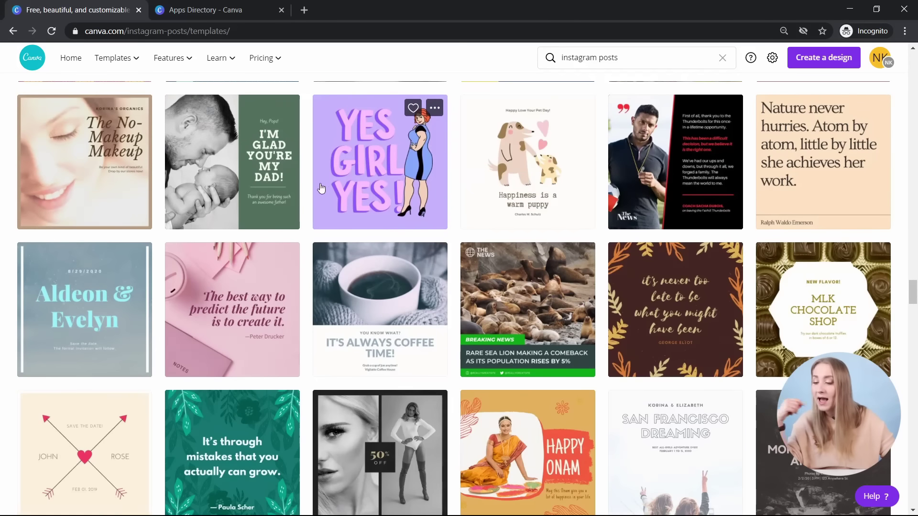
{"action": "scroll", "coordinate": [323, 185], "scroll_direction": "down", "scroll_amount": 3}
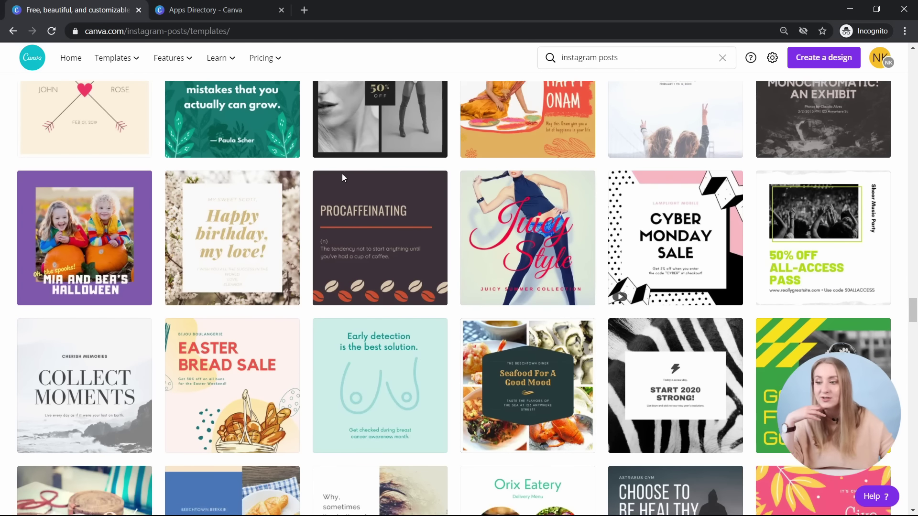
{"action": "scroll", "coordinate": [342, 174], "scroll_direction": "down", "scroll_amount": 2}
- Start a new design from the Collect Moments template, then close its preview and return home in the first tab
{"action": "left_click", "coordinate": [95, 302]}
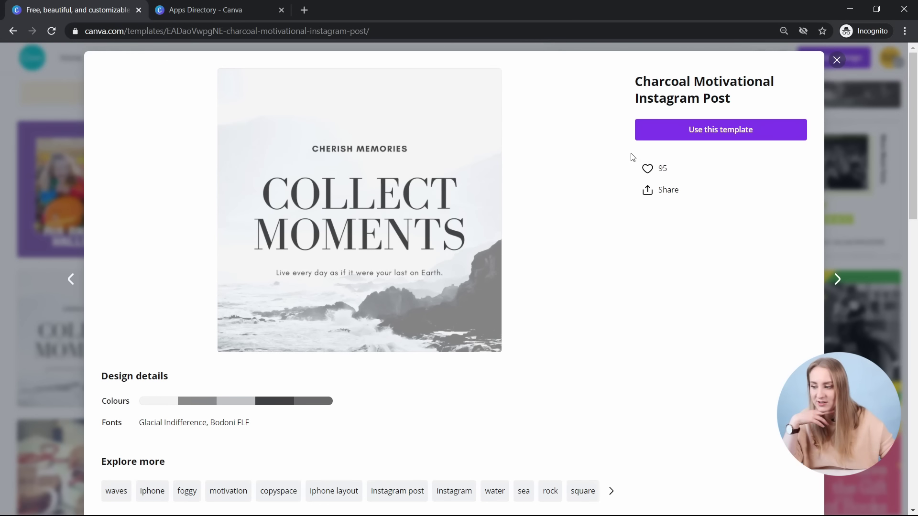
{"action": "left_click", "coordinate": [705, 138]}
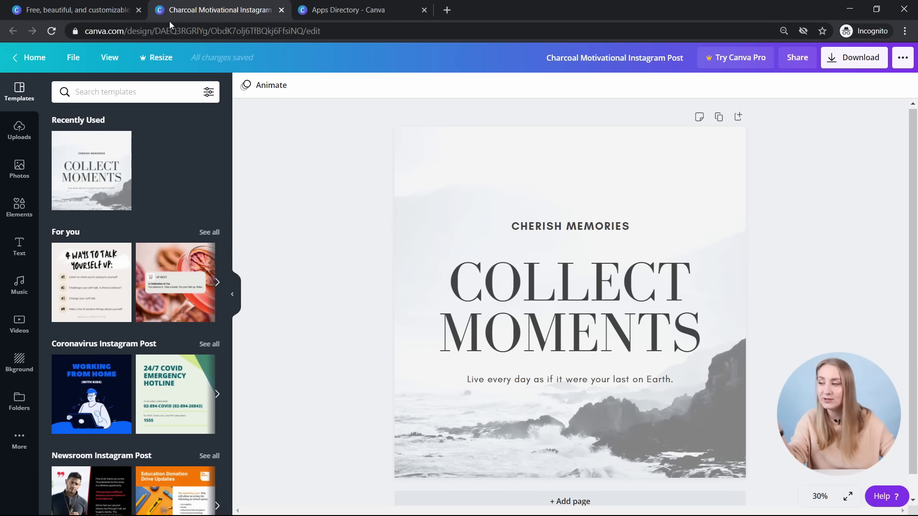
{"action": "left_click", "coordinate": [42, 16]}
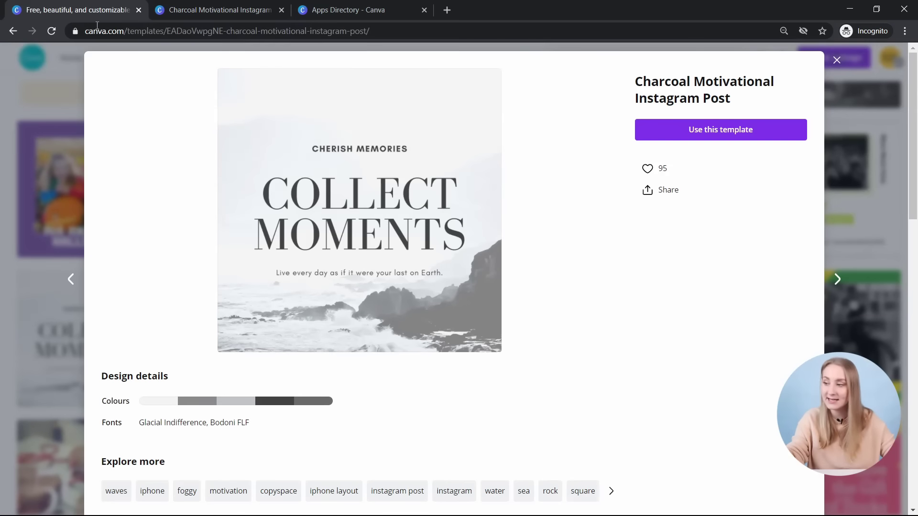
{"action": "left_click", "coordinate": [832, 58]}
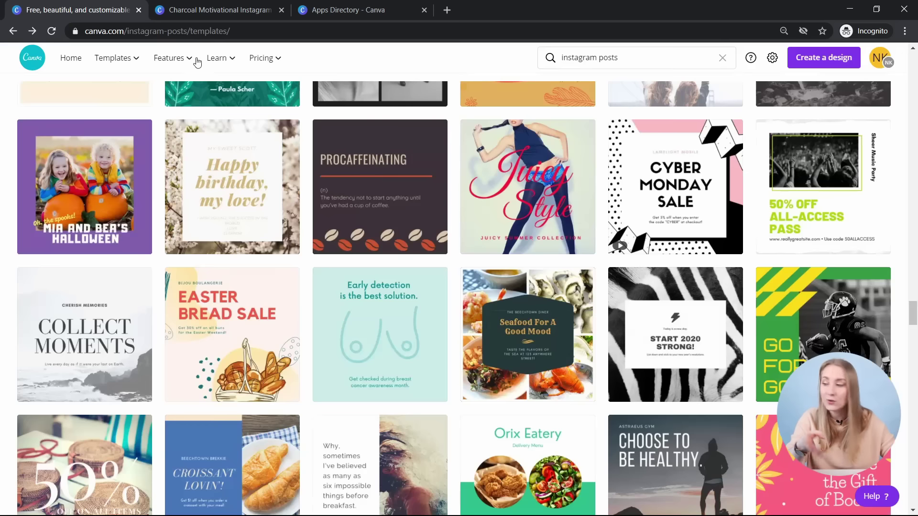
{"action": "left_click", "coordinate": [71, 67]}
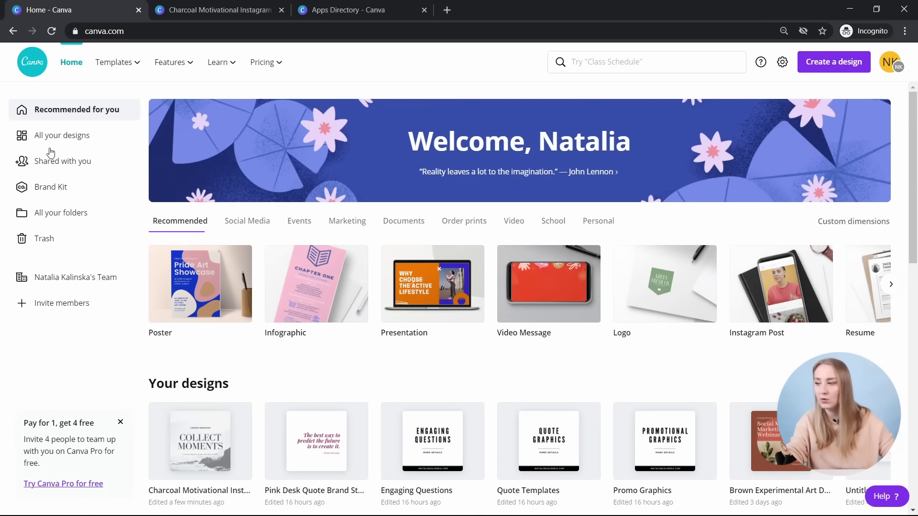
- Switch to the Charcoal Motivational design's editor tab and open its File menu to confirm it's saved
{"action": "left_click", "coordinate": [52, 136]}
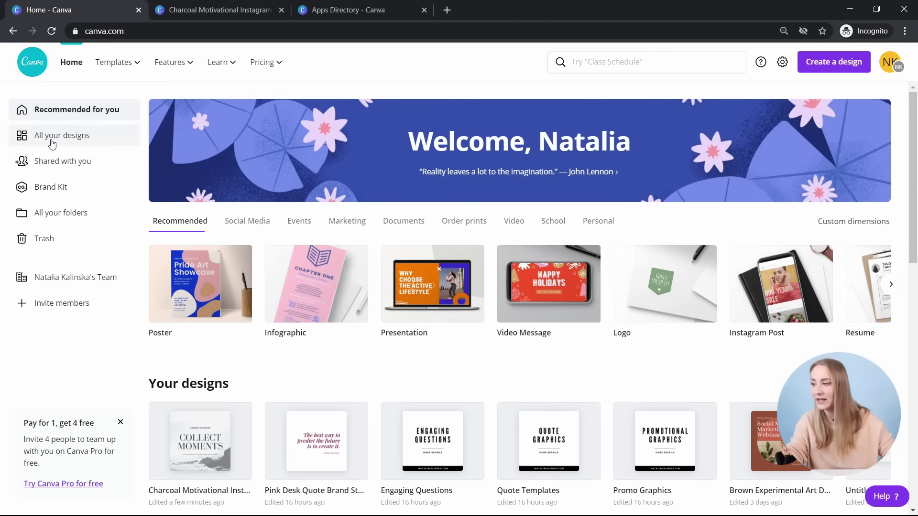
{"action": "left_click", "coordinate": [218, 10]}
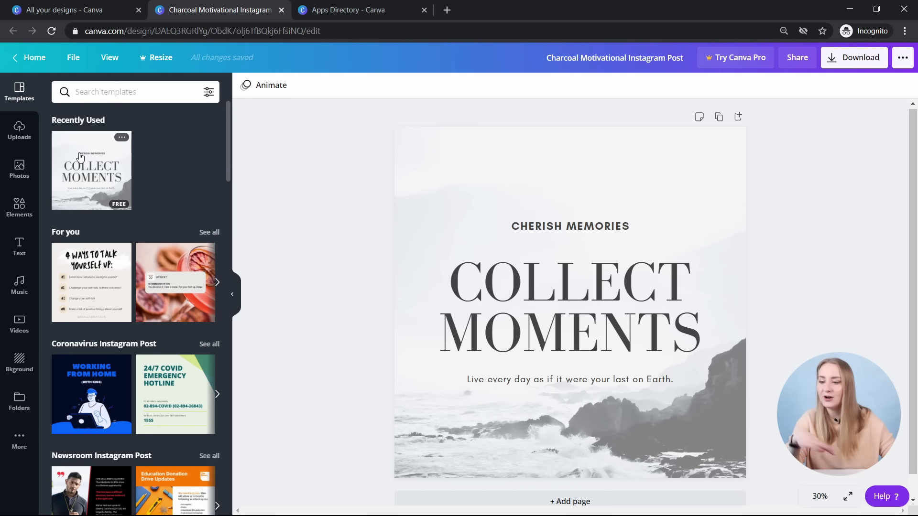
{"action": "left_click", "coordinate": [67, 57]}
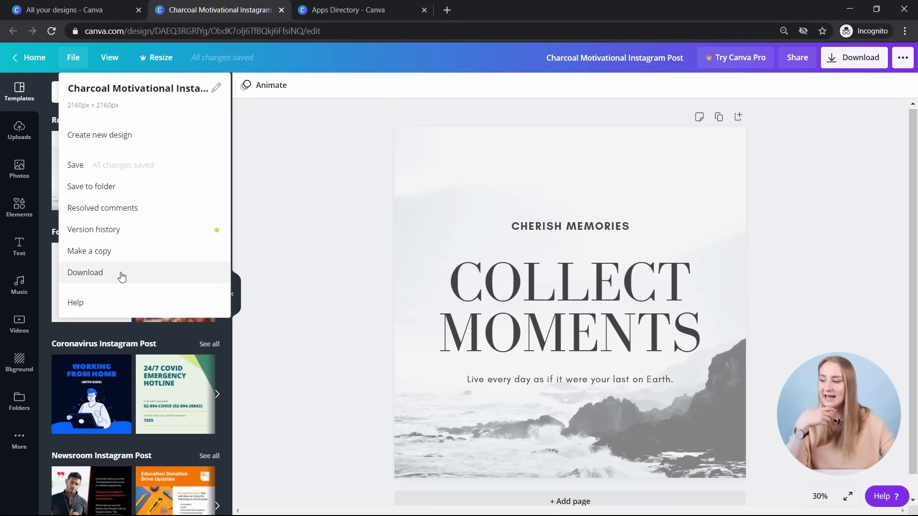
- Switch to Thumbnail view and add two blank pages after the COLLECT MOMENTS page
{"action": "left_click", "coordinate": [110, 58]}
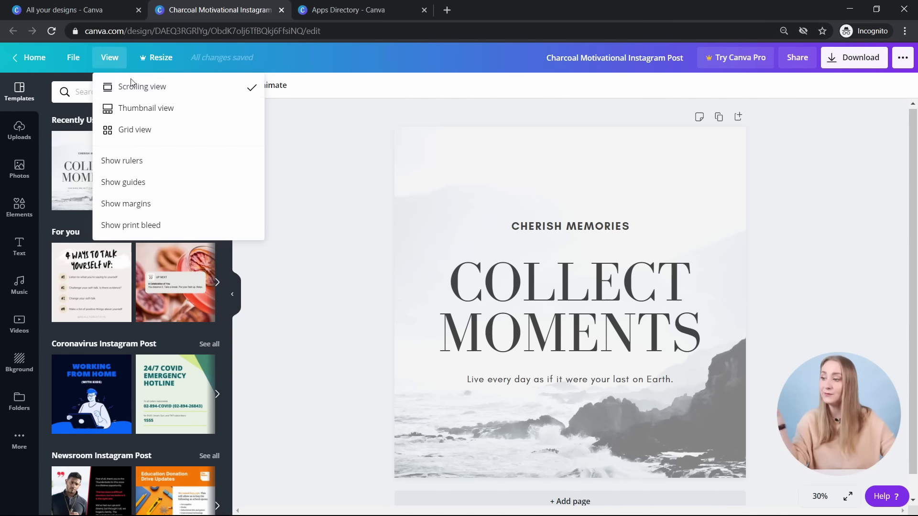
{"action": "left_click", "coordinate": [158, 117]}
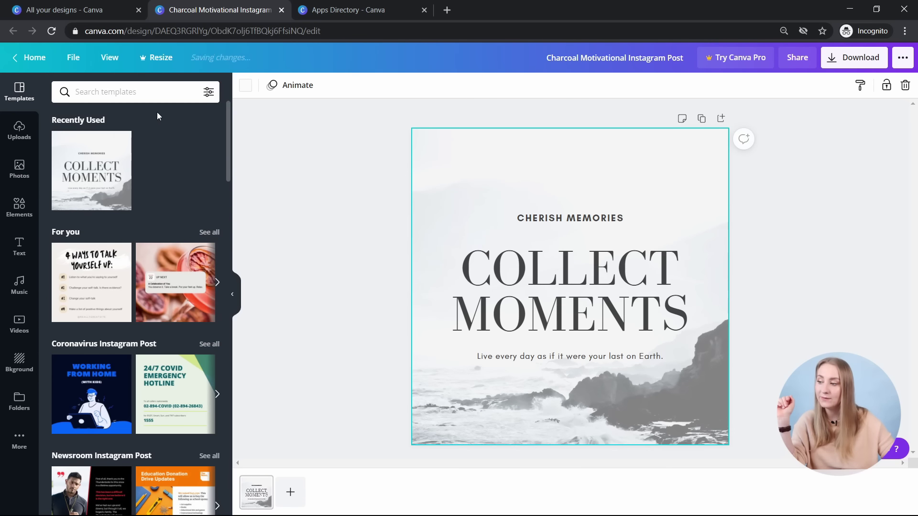
{"action": "left_click", "coordinate": [291, 492]}
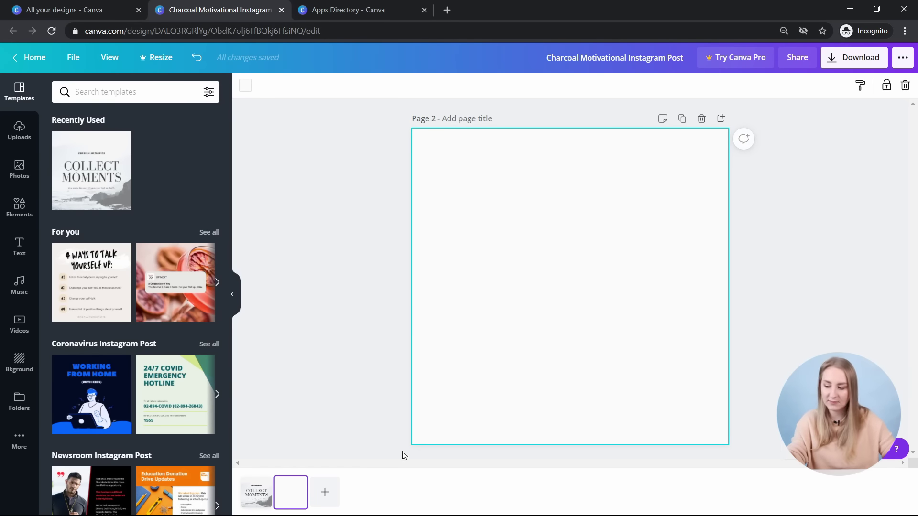
{"action": "left_click", "coordinate": [321, 500]}
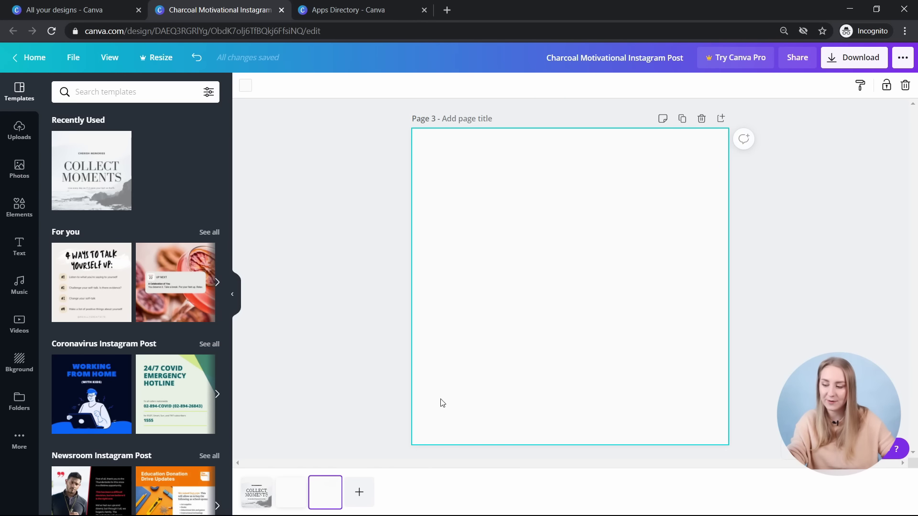
{"action": "left_click", "coordinate": [267, 501]}
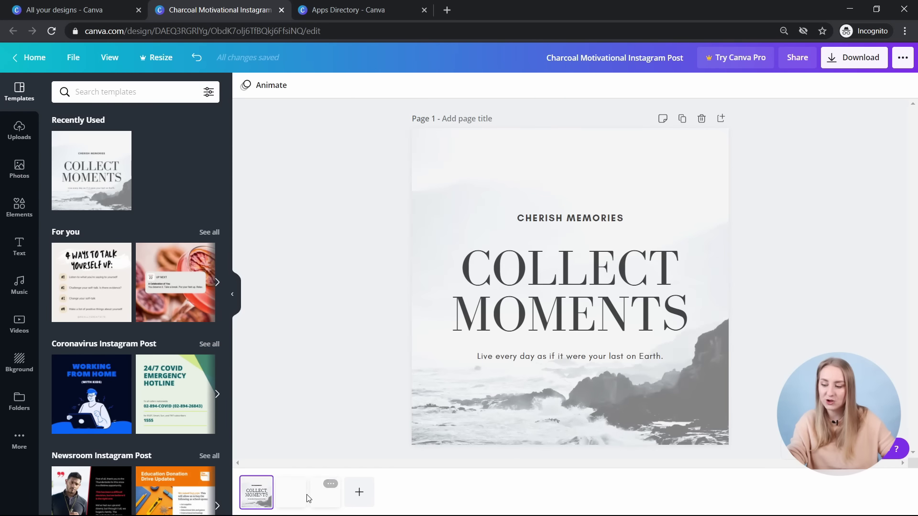
{"action": "left_click", "coordinate": [327, 497]}
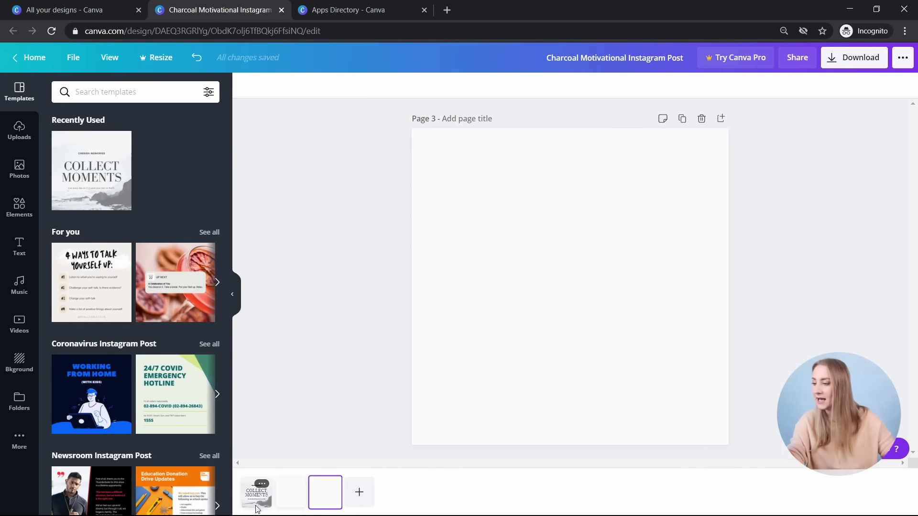
{"action": "left_click", "coordinate": [256, 493]}
- Lay out all three pages in Grid view
{"action": "left_click", "coordinate": [109, 57]}
{"action": "left_click", "coordinate": [156, 131]}
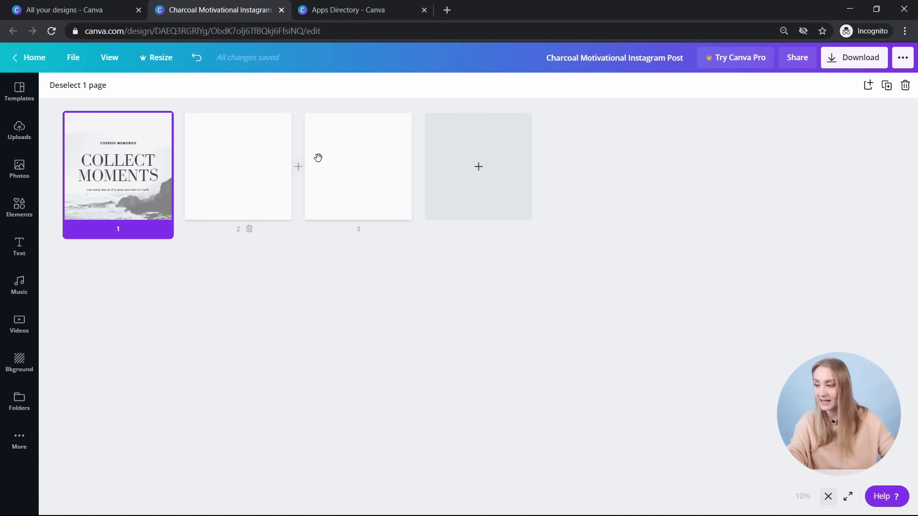
{"action": "mouse_move", "coordinate": [300, 178]}
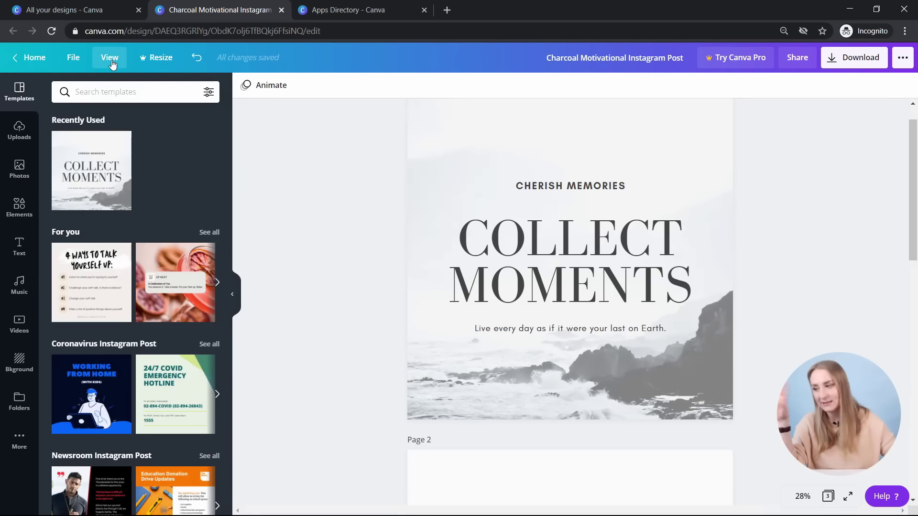
- Turn on rulers, guides, page margins and print bleed, and inspect the first page
{"action": "left_click", "coordinate": [103, 57]}
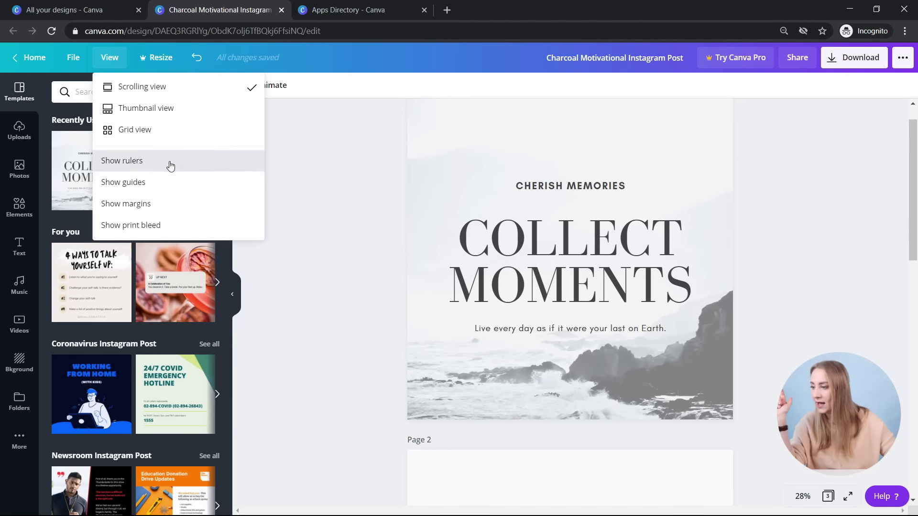
{"action": "left_click", "coordinate": [169, 161]}
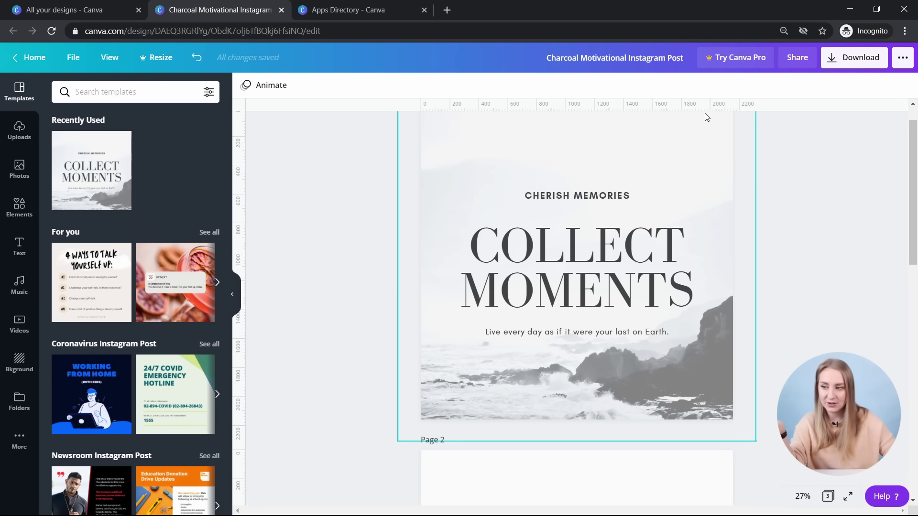
{"action": "left_click", "coordinate": [106, 58]}
{"action": "left_click", "coordinate": [131, 183]}
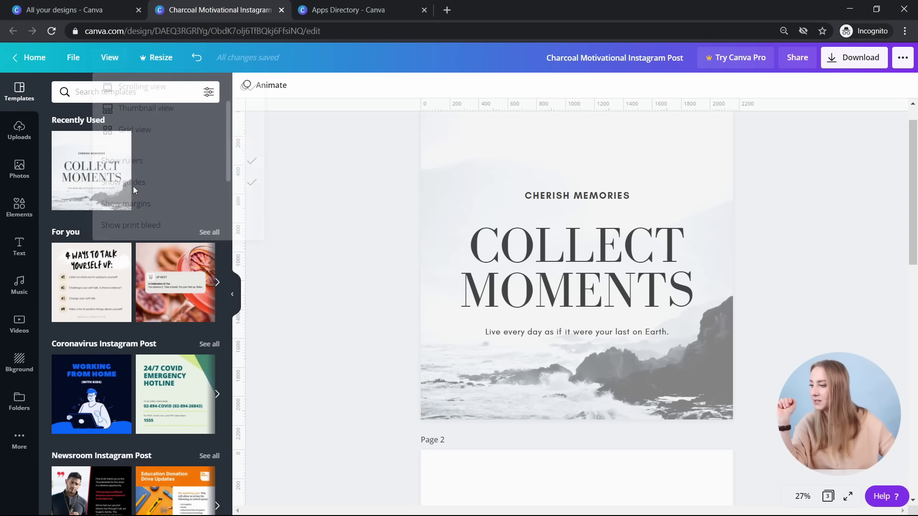
{"action": "left_click", "coordinate": [110, 57]}
{"action": "left_click", "coordinate": [169, 209]}
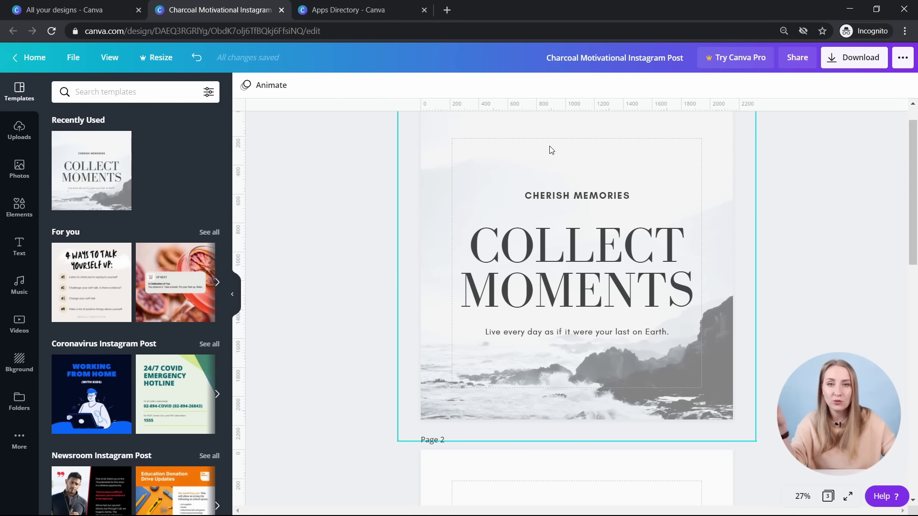
{"action": "left_click", "coordinate": [109, 57]}
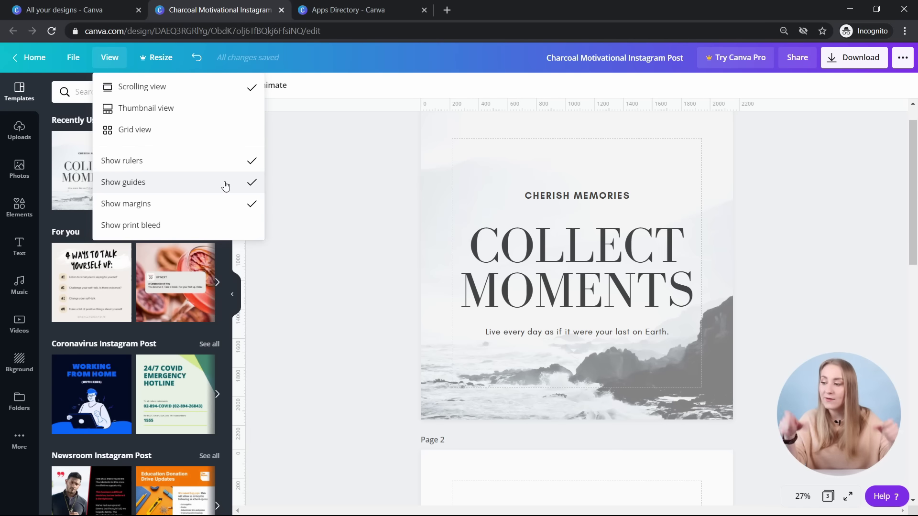
{"action": "left_click", "coordinate": [225, 226]}
{"action": "left_click", "coordinate": [429, 142]}
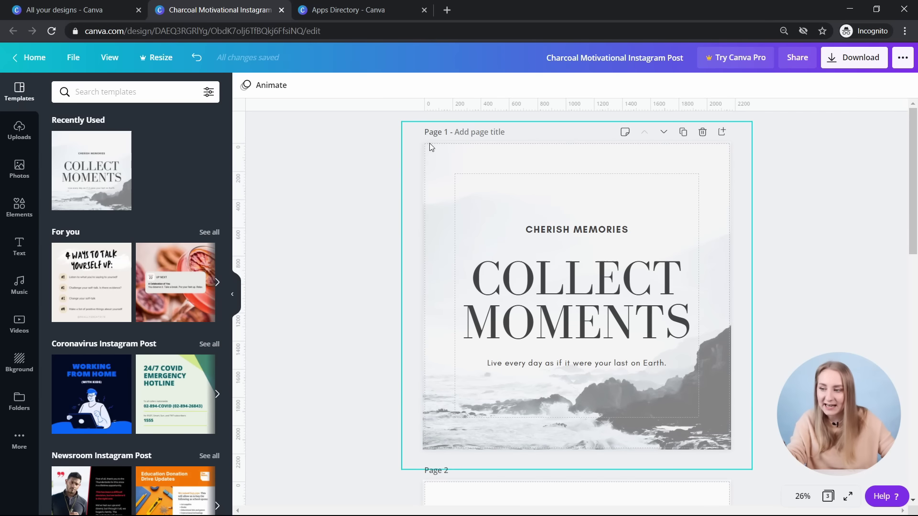
{"action": "left_click", "coordinate": [258, 198]}
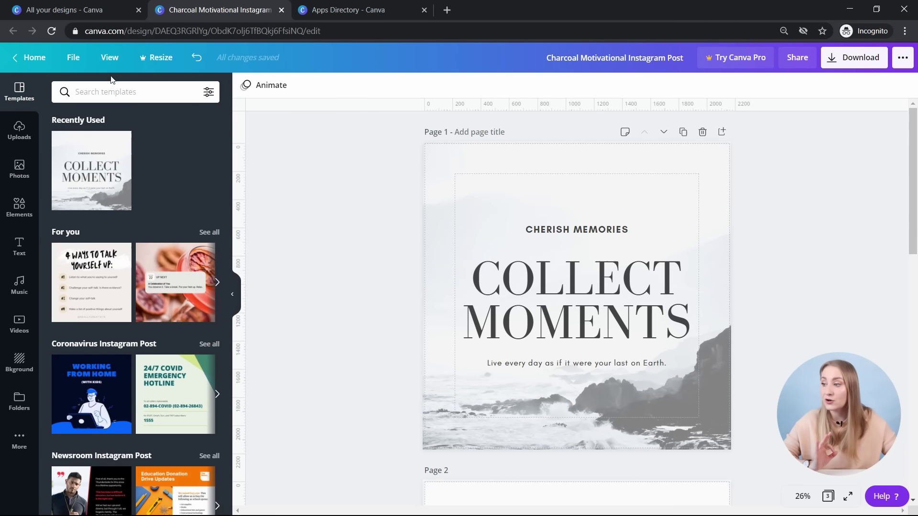
- Hide the print bleed, margins, guides and rulers again
{"action": "left_click", "coordinate": [110, 57]}
{"action": "left_click", "coordinate": [179, 234]}
{"action": "left_click", "coordinate": [109, 57]}
{"action": "left_click", "coordinate": [158, 205]}
{"action": "left_click", "coordinate": [110, 58]}
{"action": "left_click", "coordinate": [158, 182]}
{"action": "left_click", "coordinate": [110, 57]}
{"action": "left_click", "coordinate": [160, 162]}
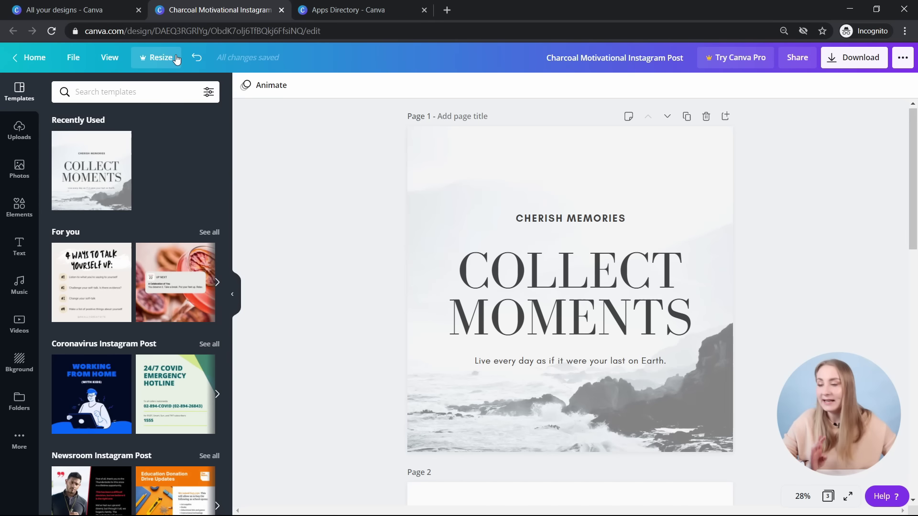
{"action": "left_click", "coordinate": [175, 57]}
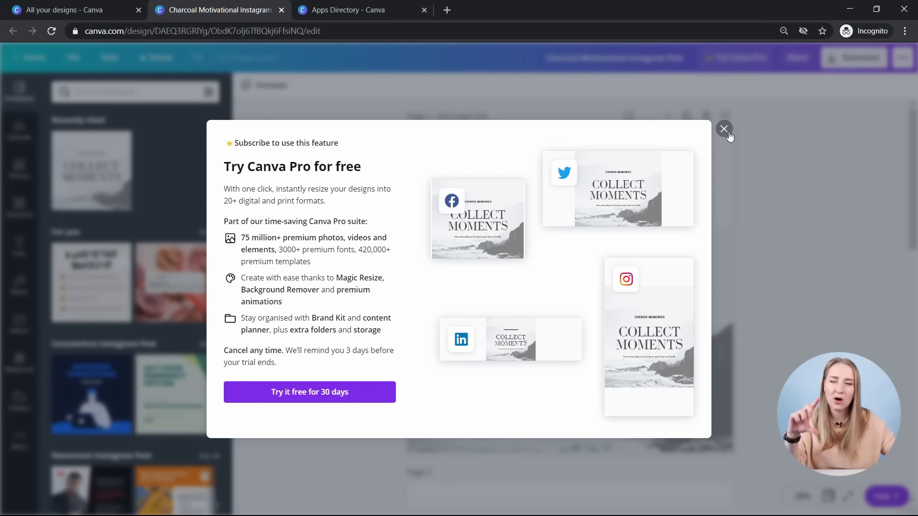
{"action": "left_click", "coordinate": [723, 129]}
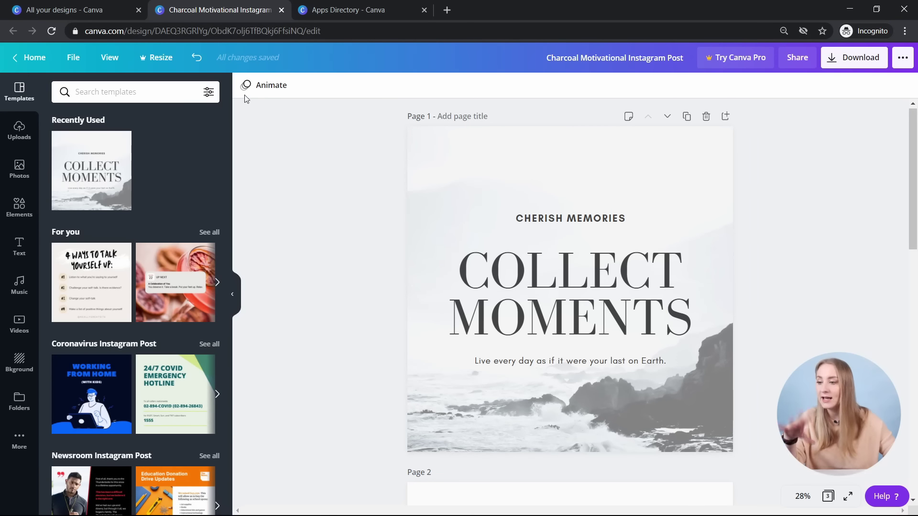
{"action": "left_click", "coordinate": [194, 61]}
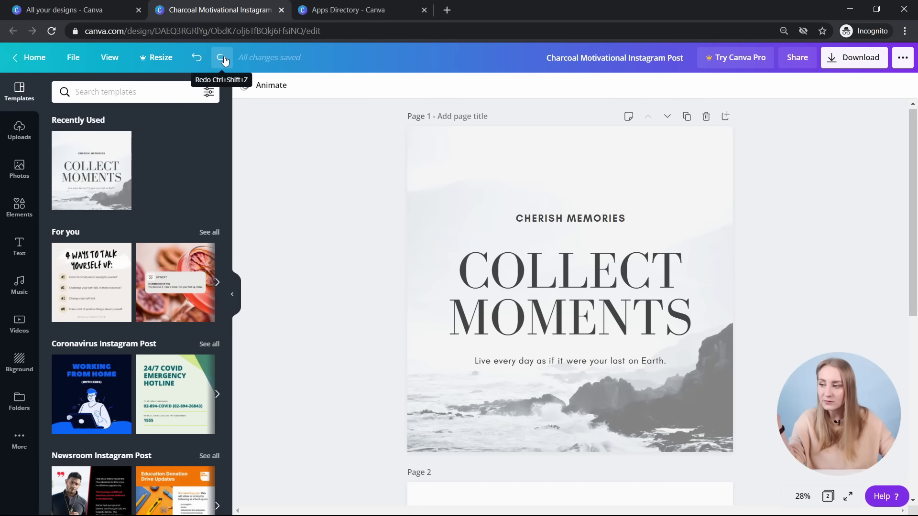
{"action": "left_click", "coordinate": [196, 58]}
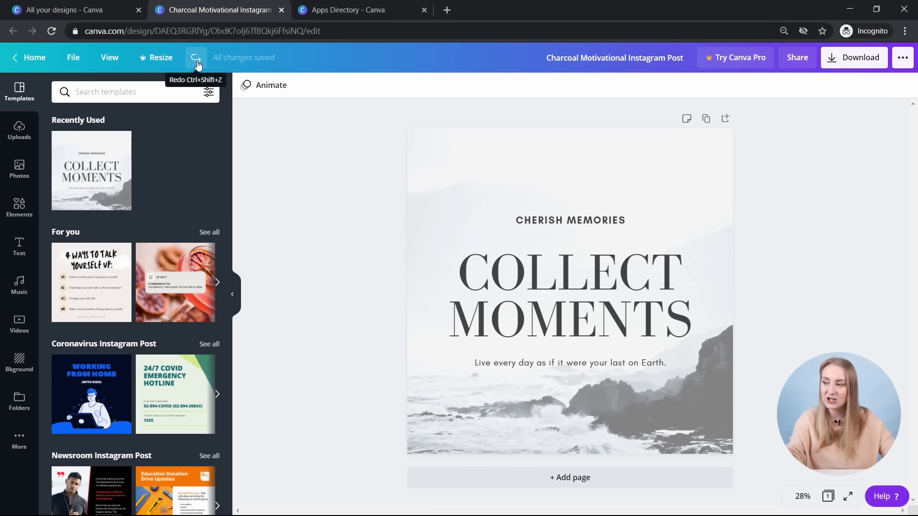
{"action": "left_click", "coordinate": [196, 62]}
{"action": "left_click", "coordinate": [222, 59]}
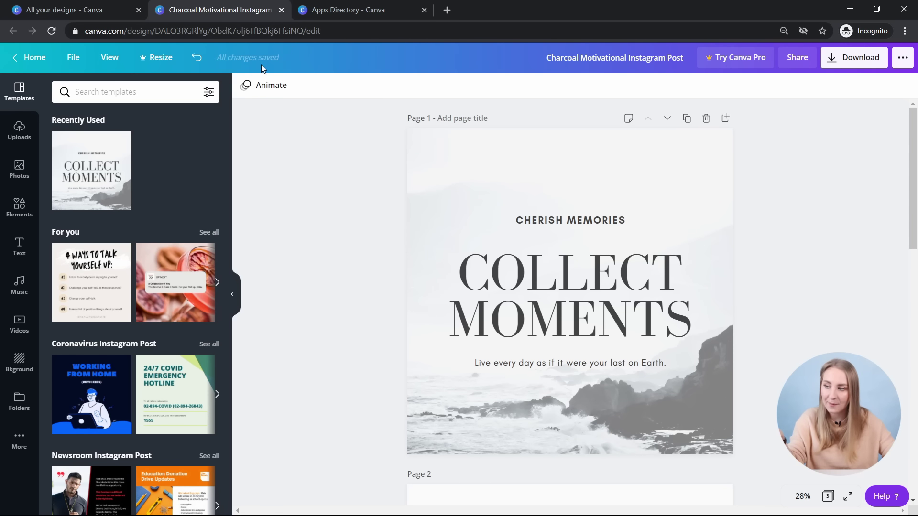
{"action": "left_click", "coordinate": [199, 66]}
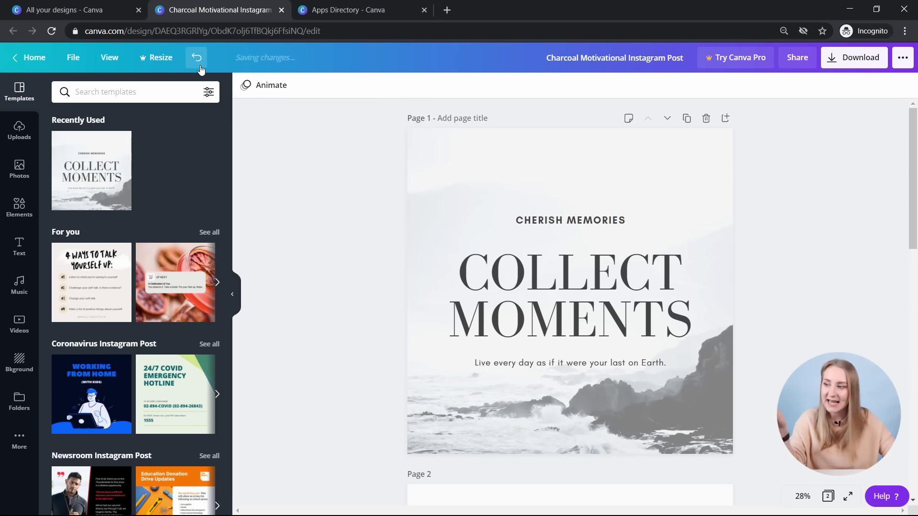
{"action": "left_click", "coordinate": [222, 58]}
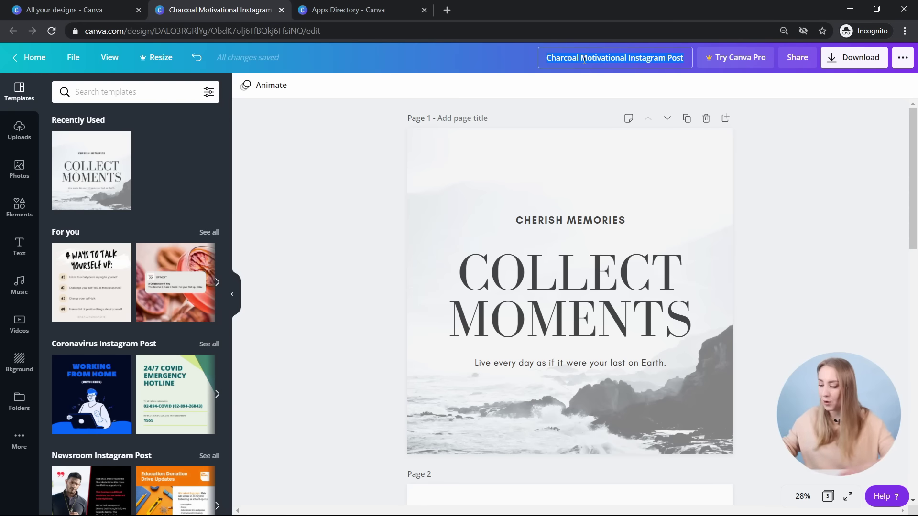
- Enter '2020.12.18 Inspiring Quote' as the design title
{"action": "type", "text": "Inspiring"}
{"action": "type", "text": "2020"}
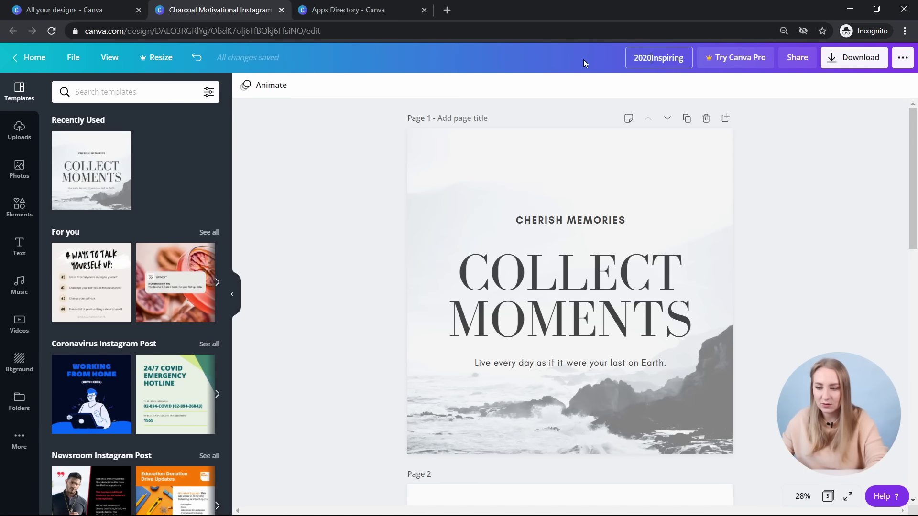
{"action": "type", "text": ".12.1"}
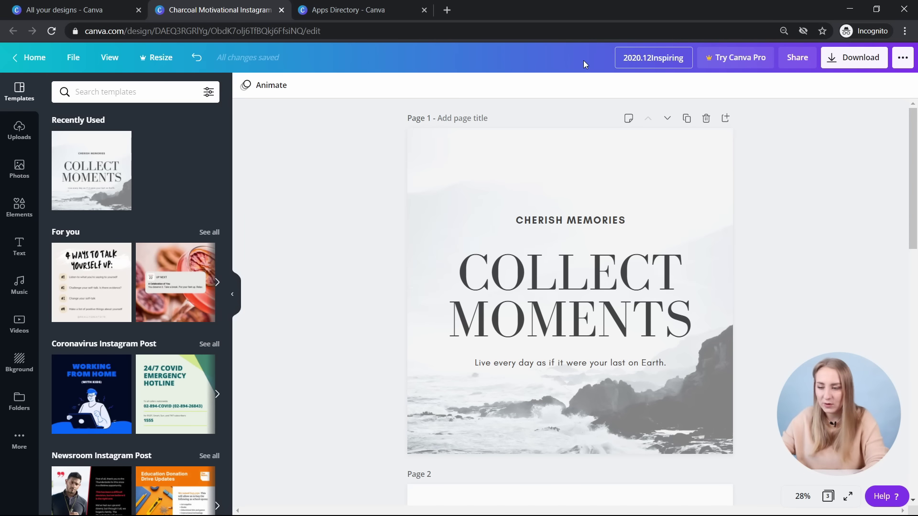
{"action": "type", "text": "8"}
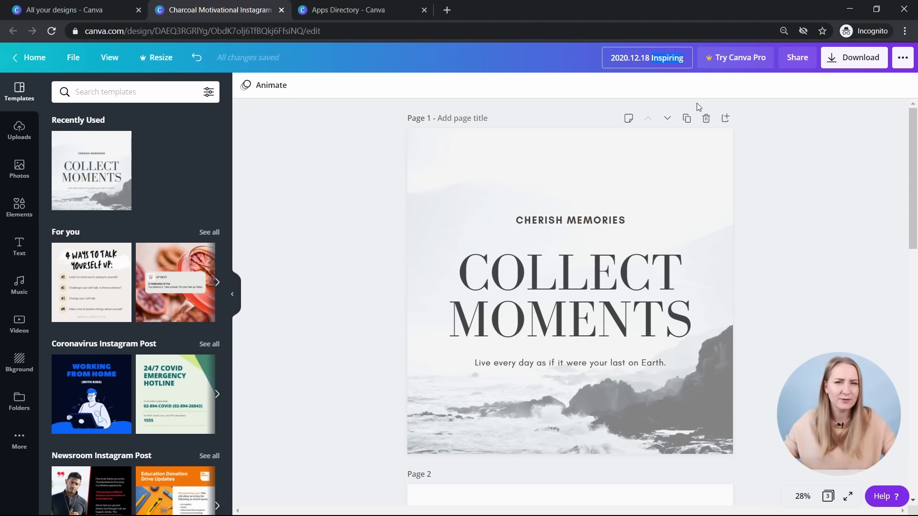
{"action": "type", "text": "Quote"}
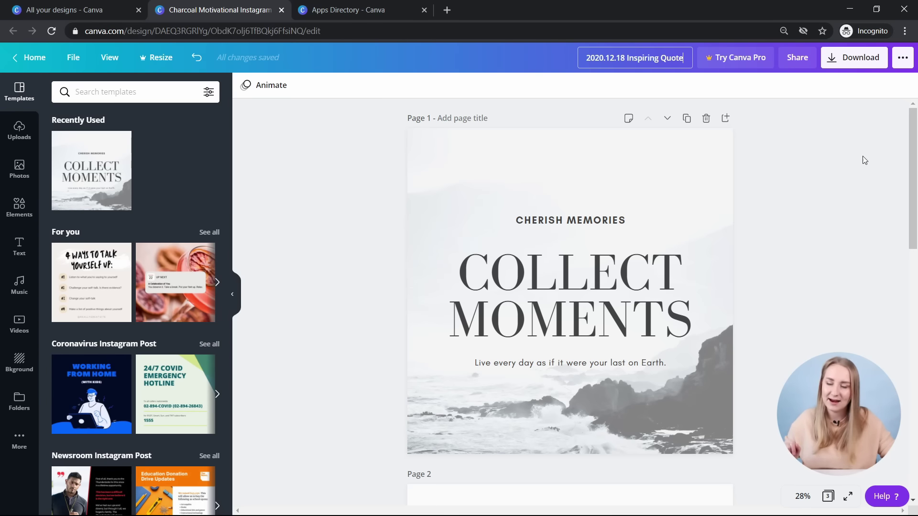
{"action": "left_click", "coordinate": [796, 58]}
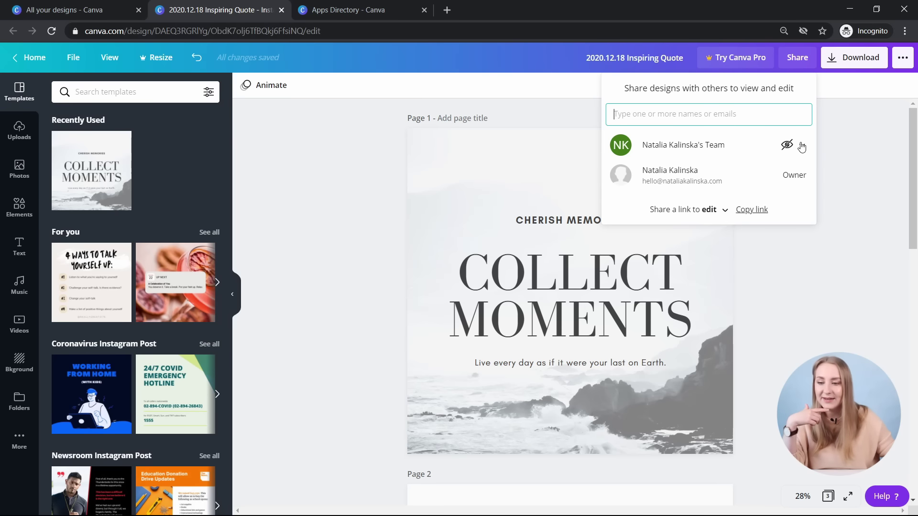
- Look over the Share link options, then bring up the Download panel with PNG for all 3 pages
{"action": "left_click", "coordinate": [712, 209]}
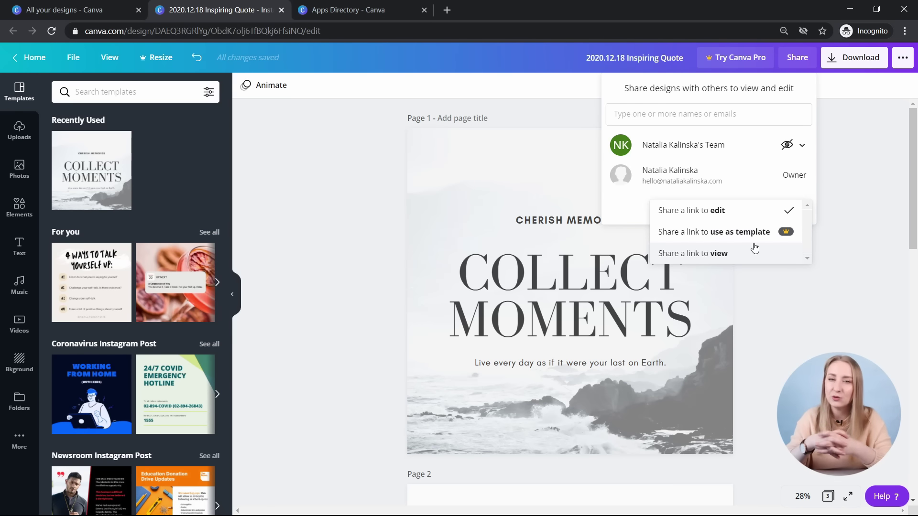
{"action": "left_click", "coordinate": [881, 58]}
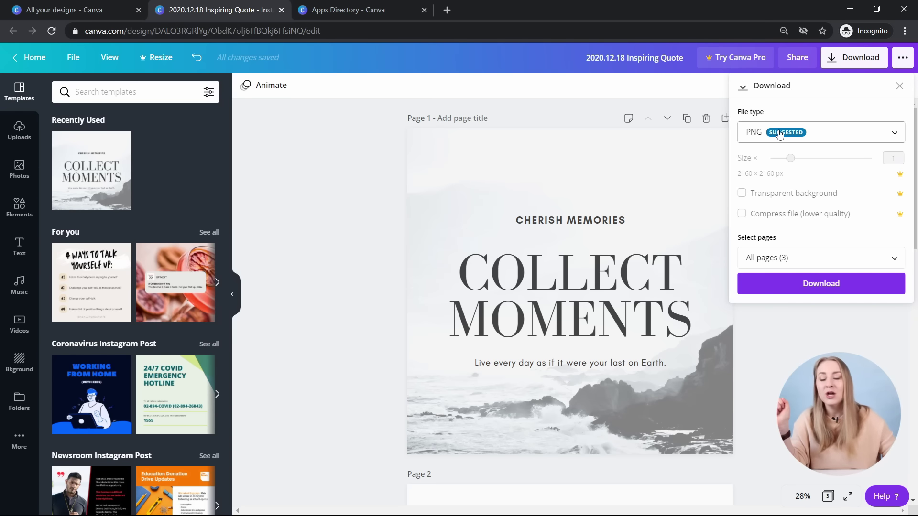
- Browse the File type list and keep PNG at 2160 × 2160 px for all 3 pages
{"action": "left_click", "coordinate": [779, 134]}
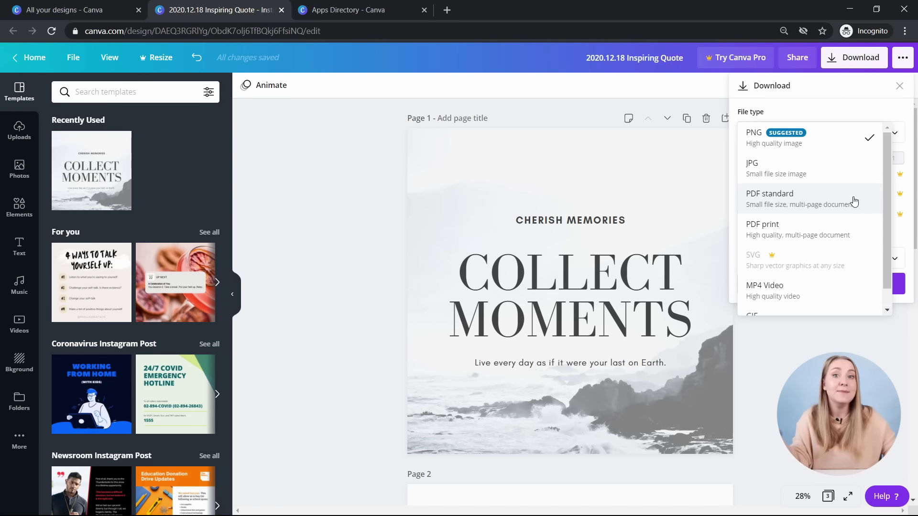
{"action": "scroll", "coordinate": [832, 203], "scroll_direction": "down", "scroll_amount": 1}
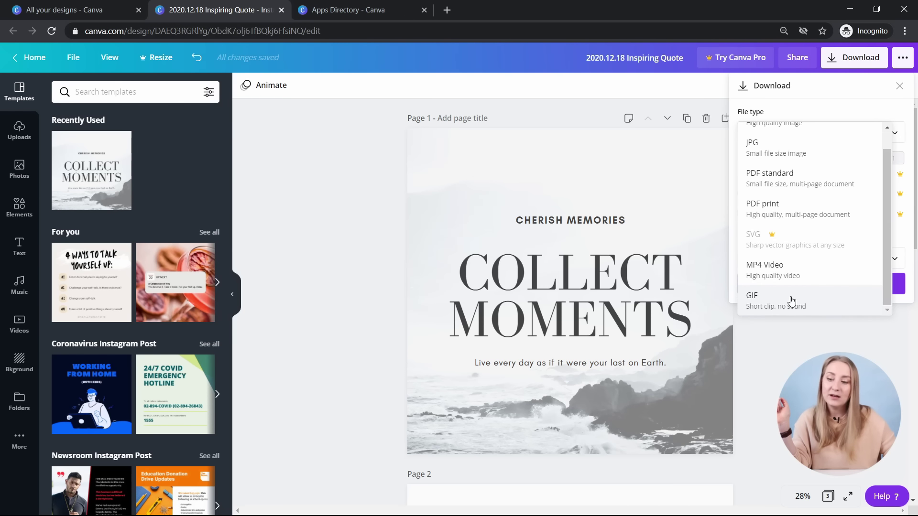
{"action": "scroll", "coordinate": [813, 291], "scroll_direction": "up", "scroll_amount": 2}
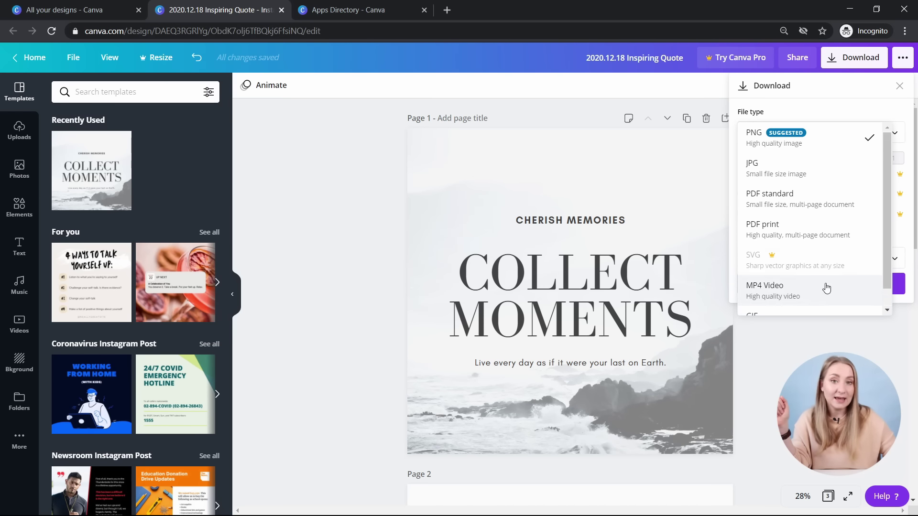
{"action": "left_click", "coordinate": [824, 146]}
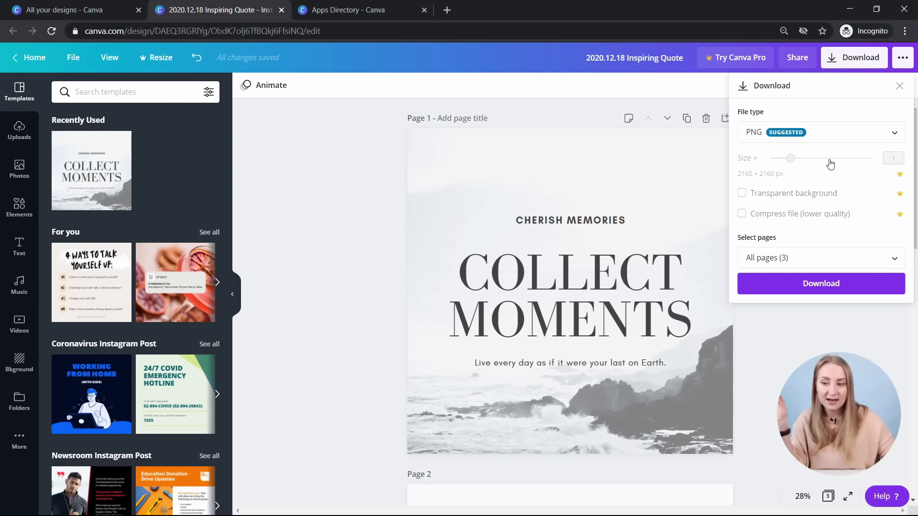
{"action": "left_click", "coordinate": [899, 164]}
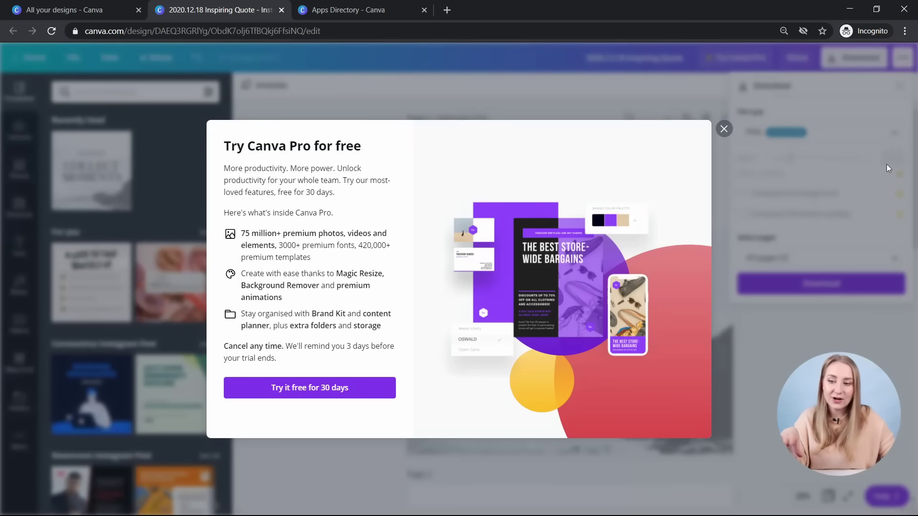
{"action": "left_click", "coordinate": [724, 126]}
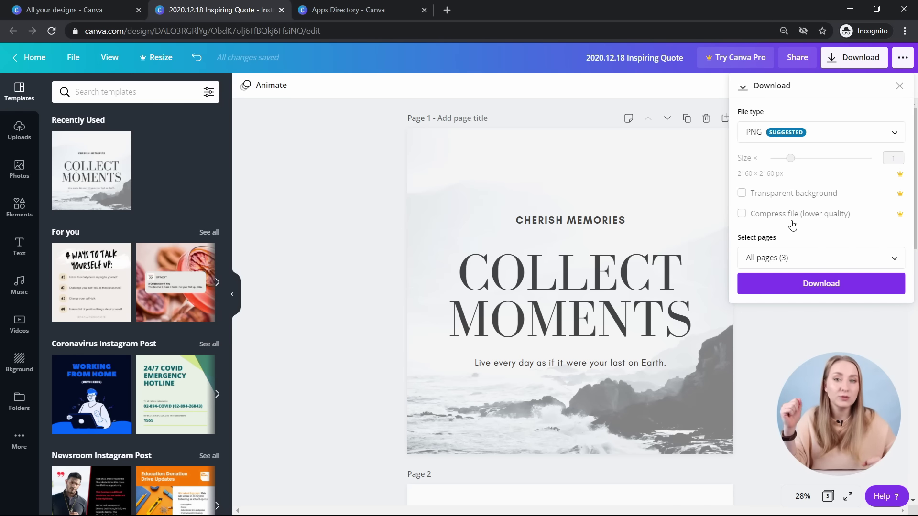
{"action": "left_click", "coordinate": [764, 261]}
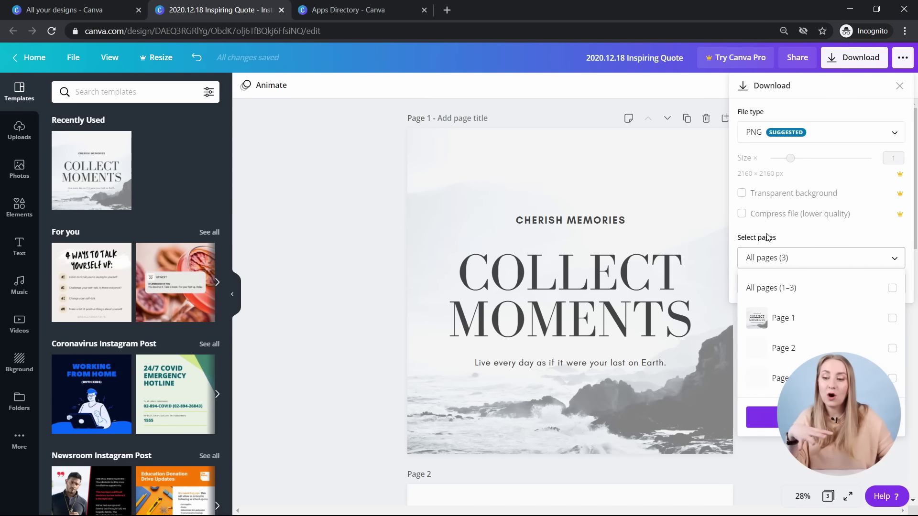
- Select All pages (1–3) in the page picker, download them as PNGs, and dismiss the success message
{"action": "left_click", "coordinate": [798, 314]}
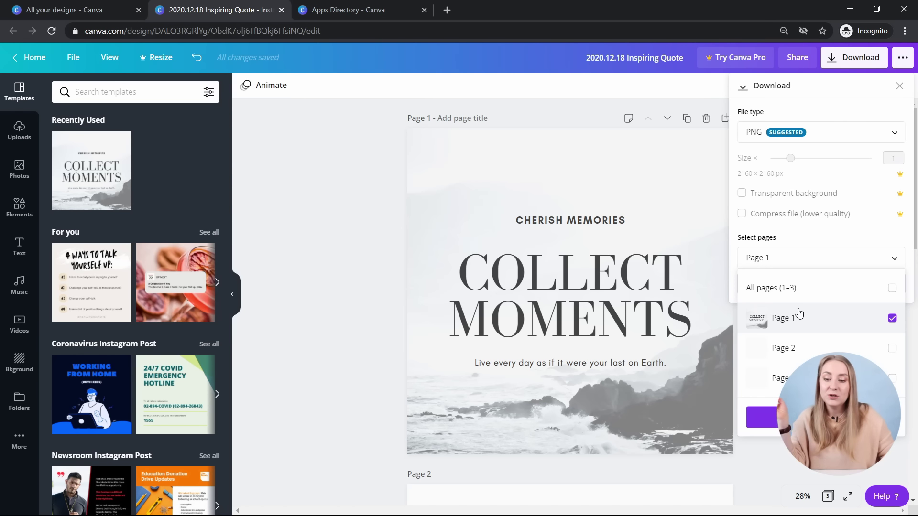
{"action": "left_click", "coordinate": [837, 319]}
{"action": "left_click", "coordinate": [834, 348]}
{"action": "left_click", "coordinate": [834, 288]}
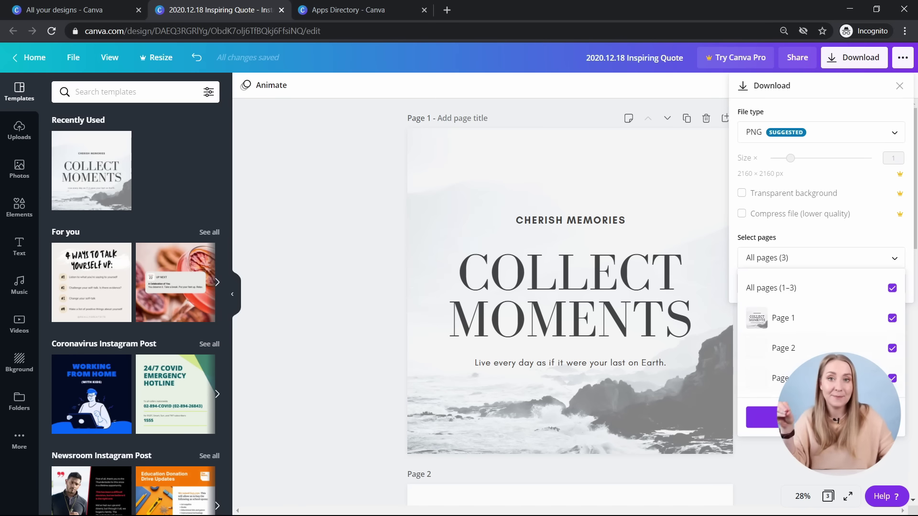
{"action": "left_click", "coordinate": [834, 417]}
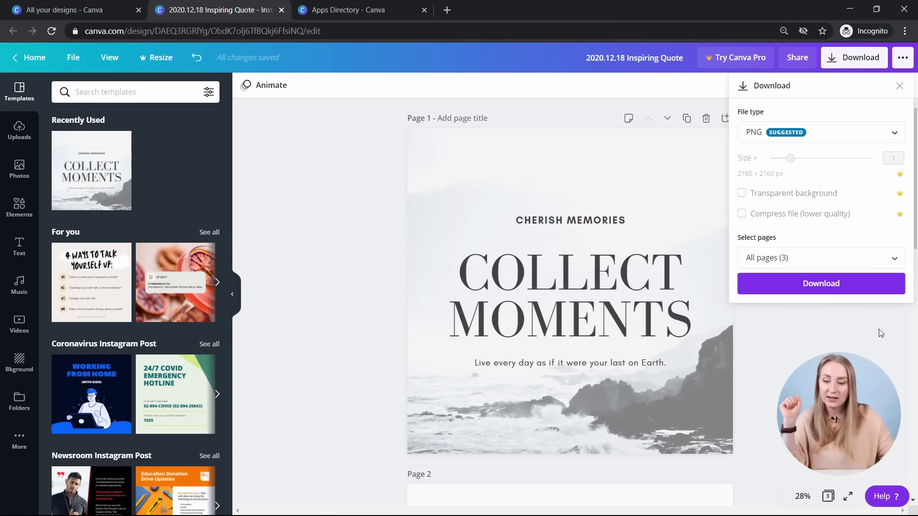
{"action": "left_click", "coordinate": [826, 286]}
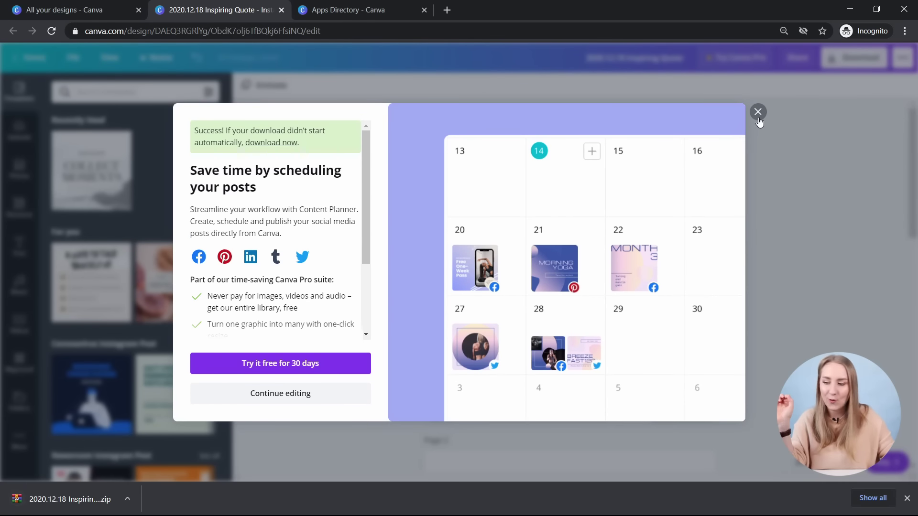
{"action": "left_click", "coordinate": [758, 113]}
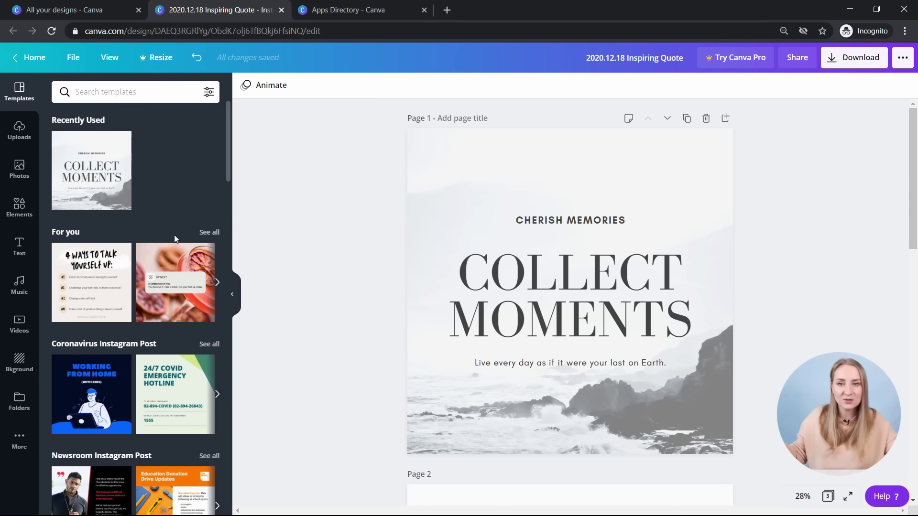
- Scroll the Templates panel down to Love Instagram Post and show its full template list
{"action": "scroll", "coordinate": [165, 249], "scroll_direction": "down", "scroll_amount": 2}
{"action": "scroll", "coordinate": [164, 249], "scroll_direction": "up", "scroll_amount": 2}
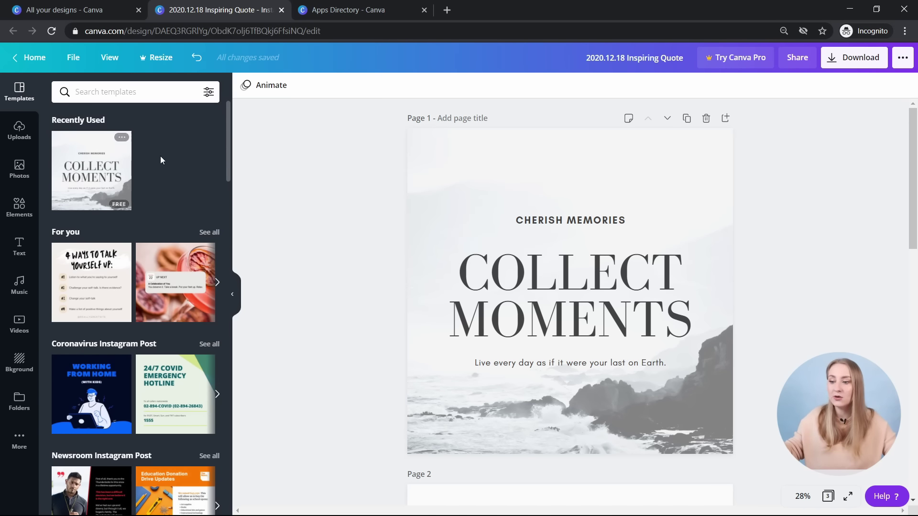
{"action": "scroll", "coordinate": [147, 156], "scroll_direction": "down", "scroll_amount": 8}
{"action": "scroll", "coordinate": [154, 138], "scroll_direction": "down", "scroll_amount": 3}
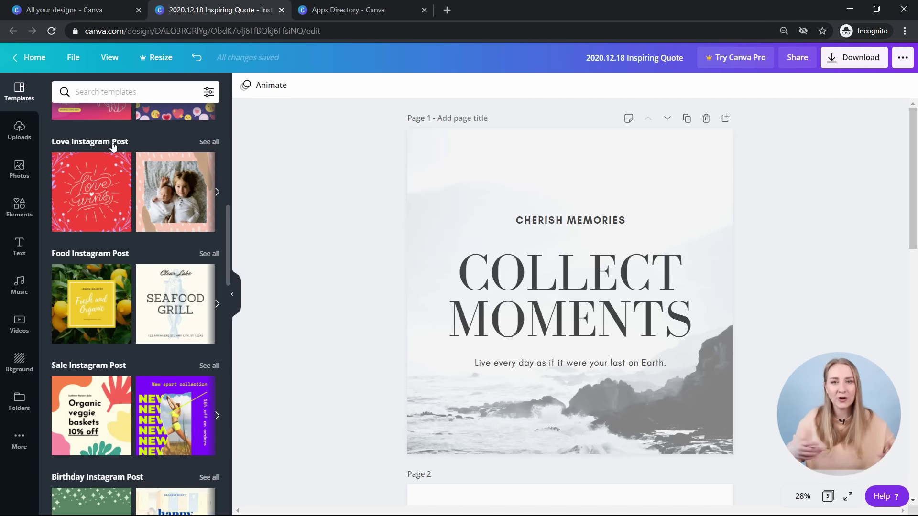
{"action": "left_click", "coordinate": [210, 142]}
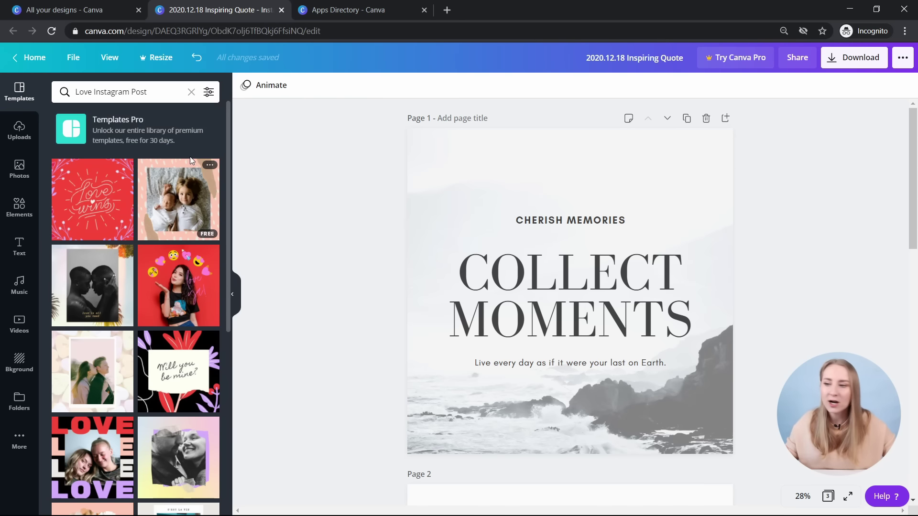
{"action": "scroll", "coordinate": [198, 194], "scroll_direction": "down", "scroll_amount": 3}
{"action": "scroll", "coordinate": [199, 194], "scroll_direction": "down", "scroll_amount": 10}
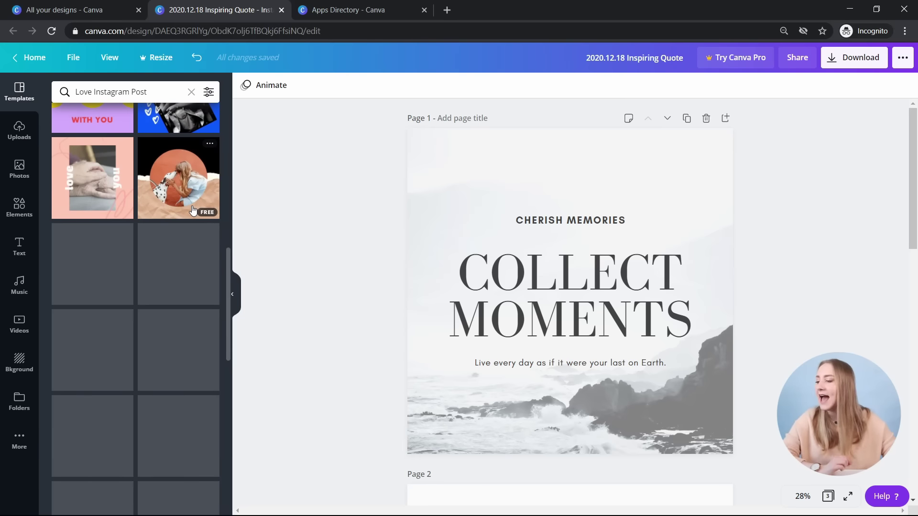
{"action": "scroll", "coordinate": [200, 200], "scroll_direction": "down", "scroll_amount": 6}
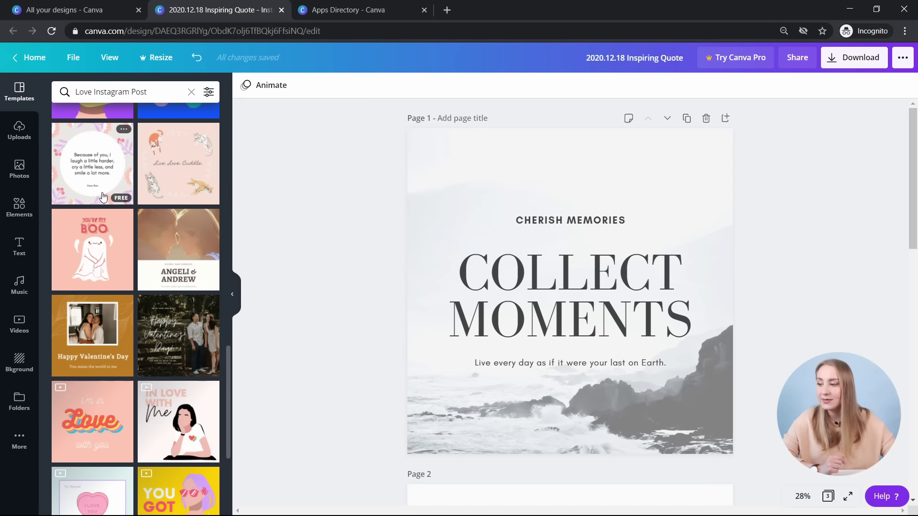
{"action": "scroll", "coordinate": [128, 197], "scroll_direction": "down", "scroll_amount": 5}
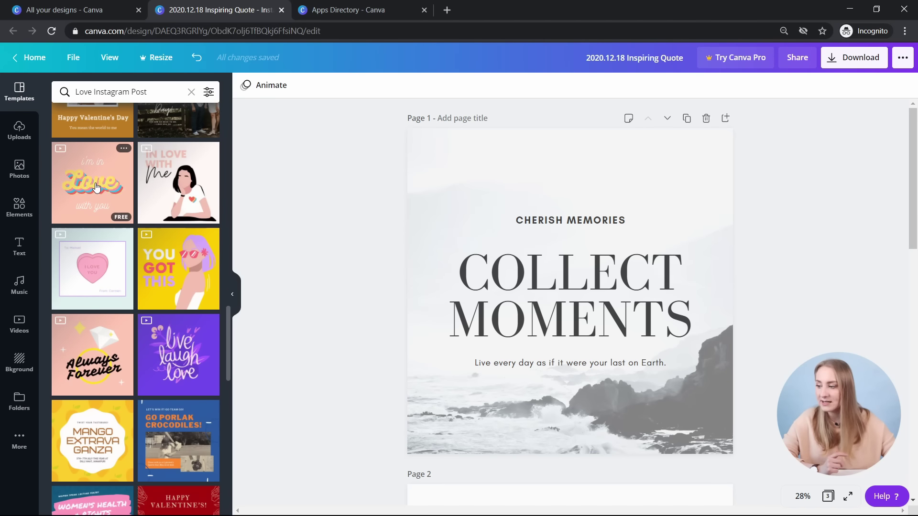
{"action": "left_click", "coordinate": [96, 187]}
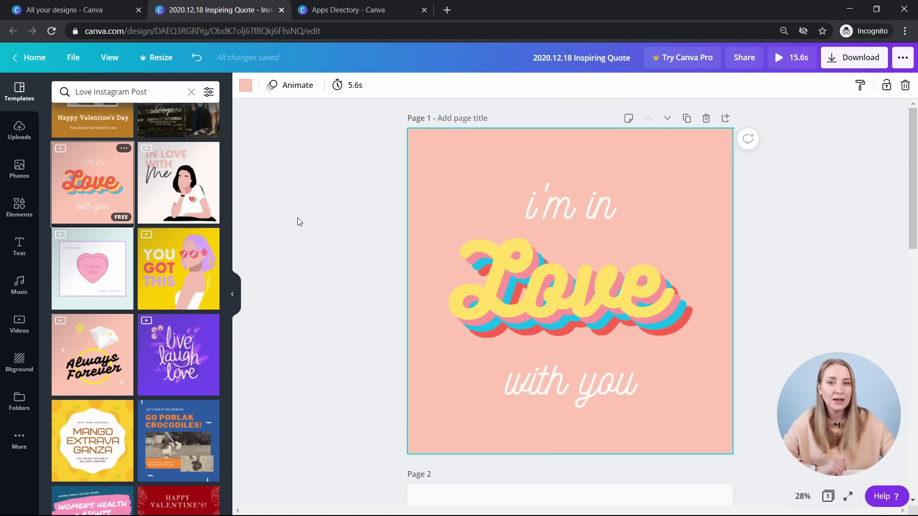
{"action": "key", "text": "ctrl+z"}
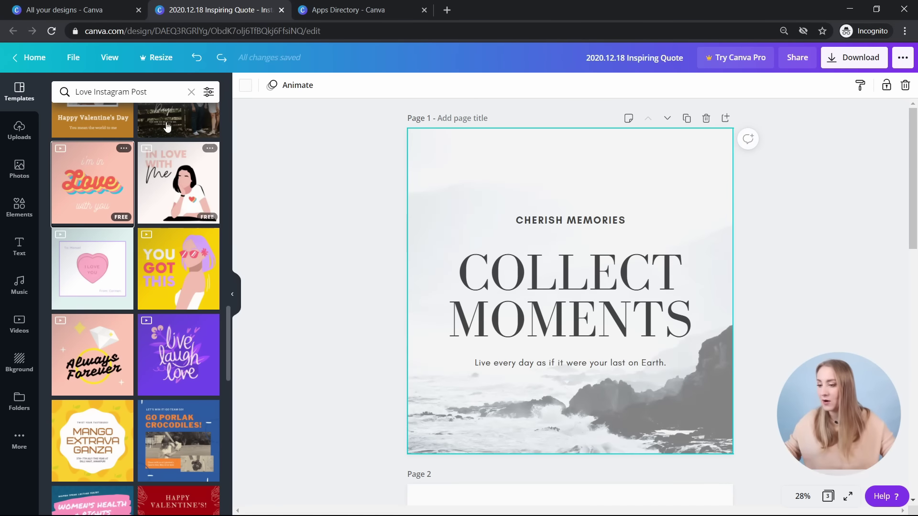
{"action": "scroll", "coordinate": [67, 183], "scroll_direction": "down", "scroll_amount": 1}
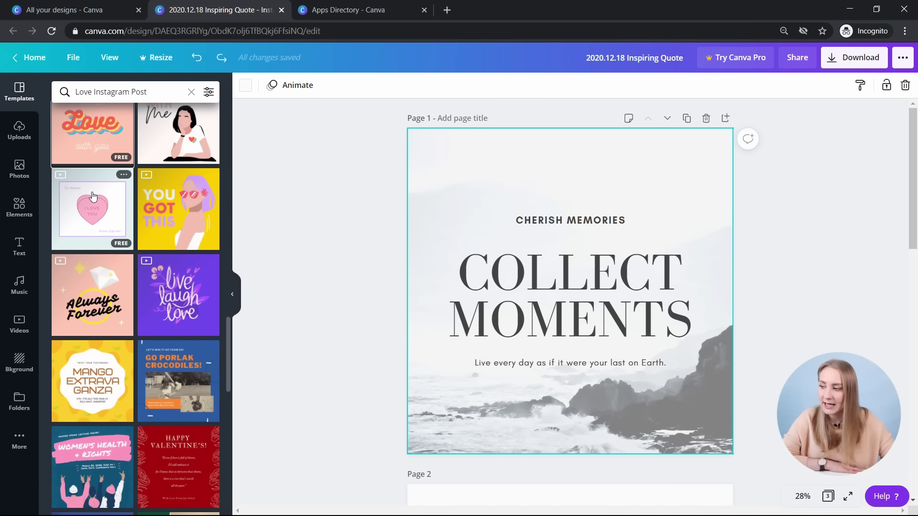
{"action": "left_click", "coordinate": [62, 186]}
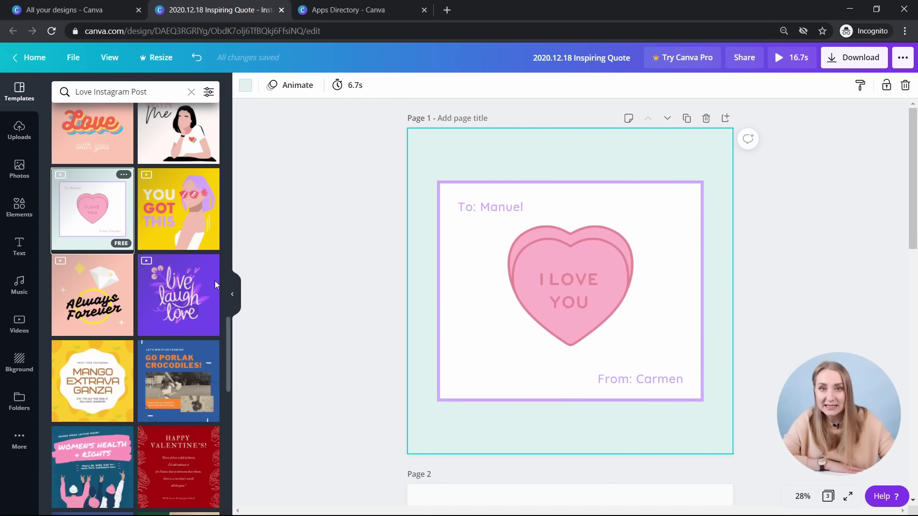
{"action": "key", "text": "ctrl+z"}
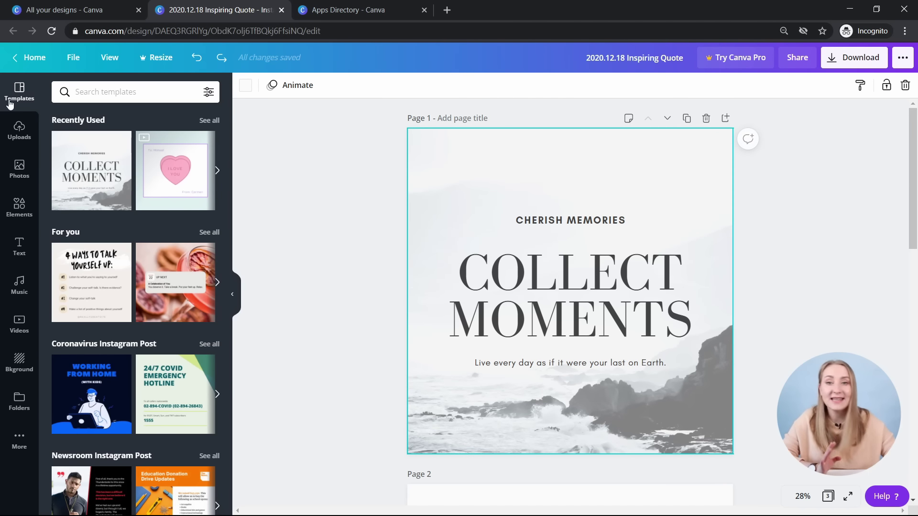
{"action": "left_click", "coordinate": [19, 132]}
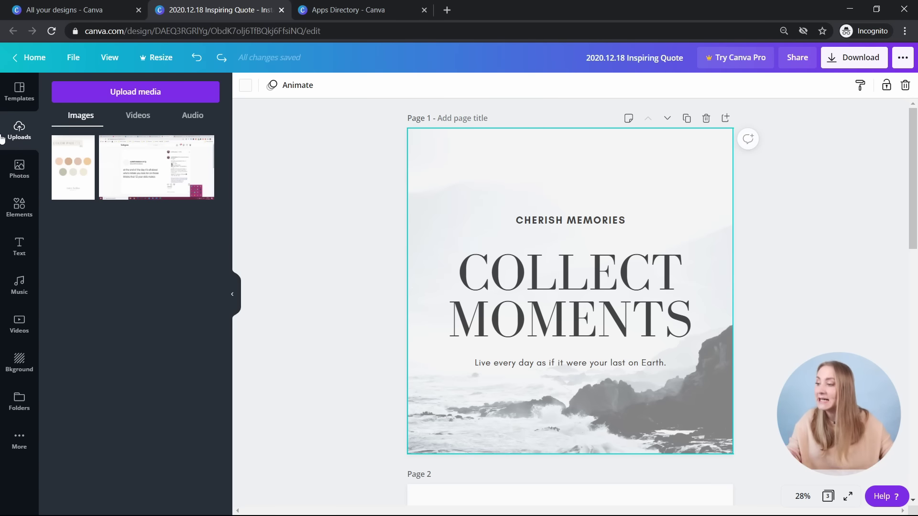
- Browse the uploaded videos and audio files, then return to the uploaded images
{"action": "left_click", "coordinate": [145, 119]}
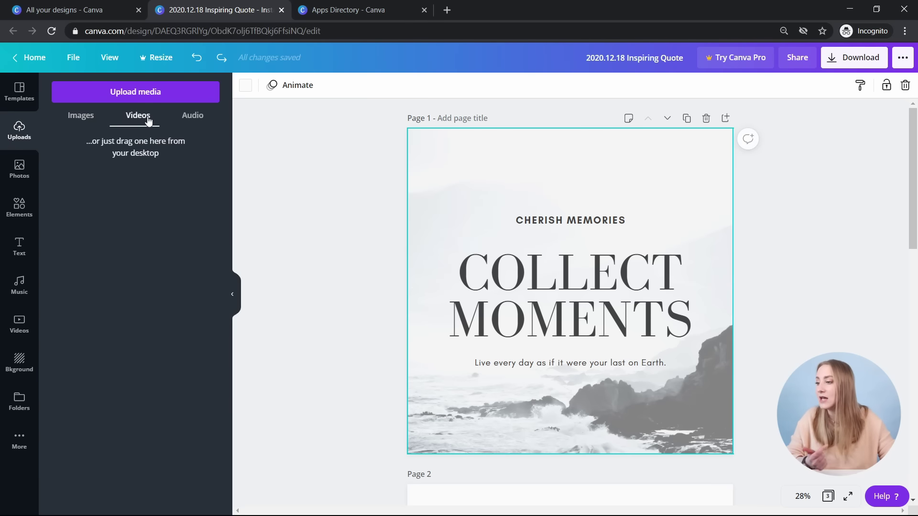
{"action": "left_click", "coordinate": [190, 116]}
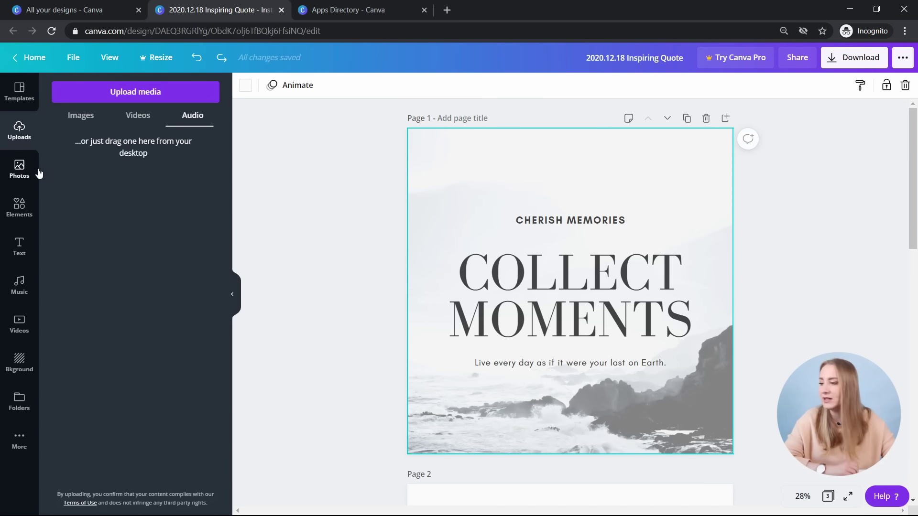
{"action": "left_click", "coordinate": [80, 116]}
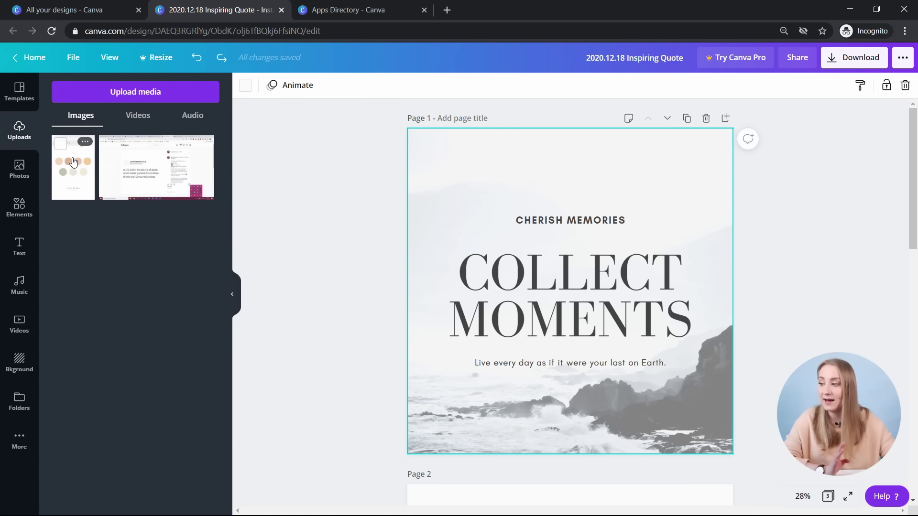
- Try the colour-palette image at page 1's top-left, enlarge it, then delete it
{"action": "left_click", "coordinate": [74, 170]}
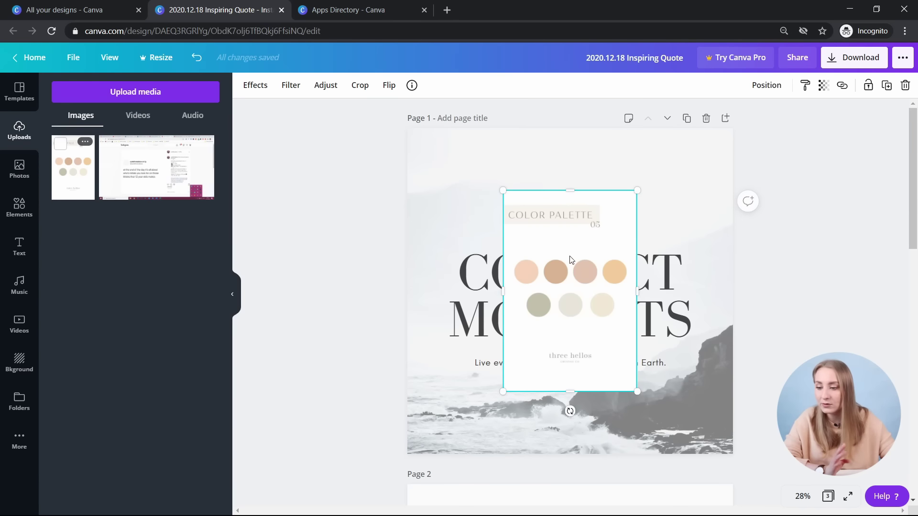
{"action": "left_click_drag", "start_coordinate": [498, 224], "coordinate": [402, 162]}
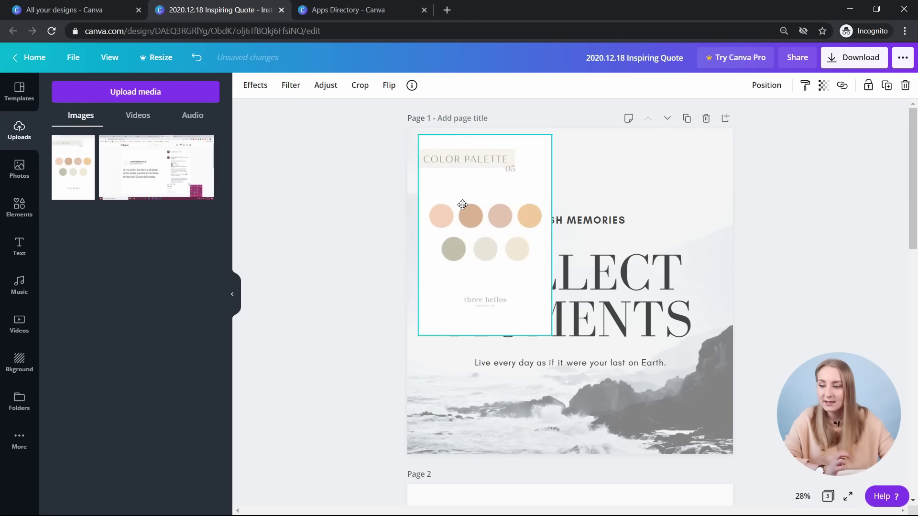
{"action": "left_click_drag", "start_coordinate": [542, 330], "coordinate": [566, 381]}
{"action": "key", "text": "Delete"}
- Add the uploaded screenshot to page 1, delete it, and bring up the stock photo library
{"action": "left_click", "coordinate": [139, 183]}
{"action": "key", "text": "Delete"}
{"action": "left_click", "coordinate": [35, 168]}
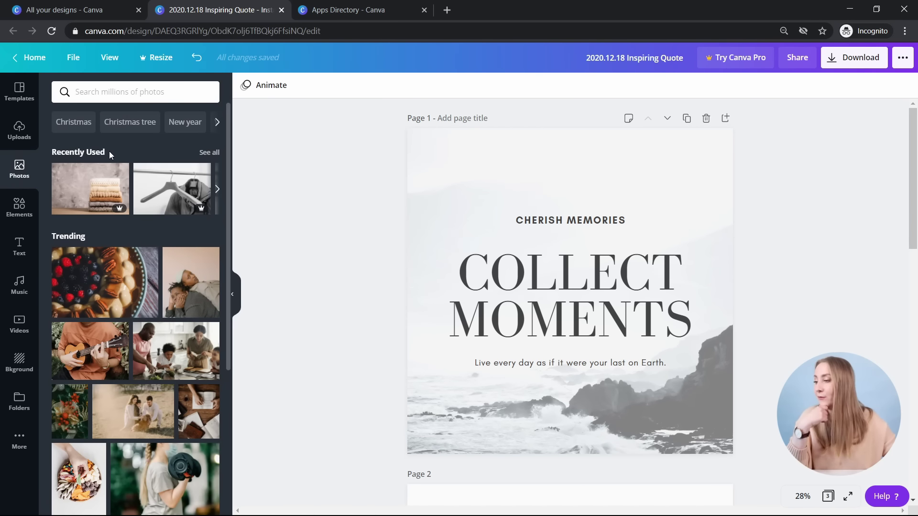
{"action": "scroll", "coordinate": [110, 150], "scroll_direction": "down", "scroll_amount": 3}
{"action": "scroll", "coordinate": [103, 156], "scroll_direction": "down", "scroll_amount": 1}
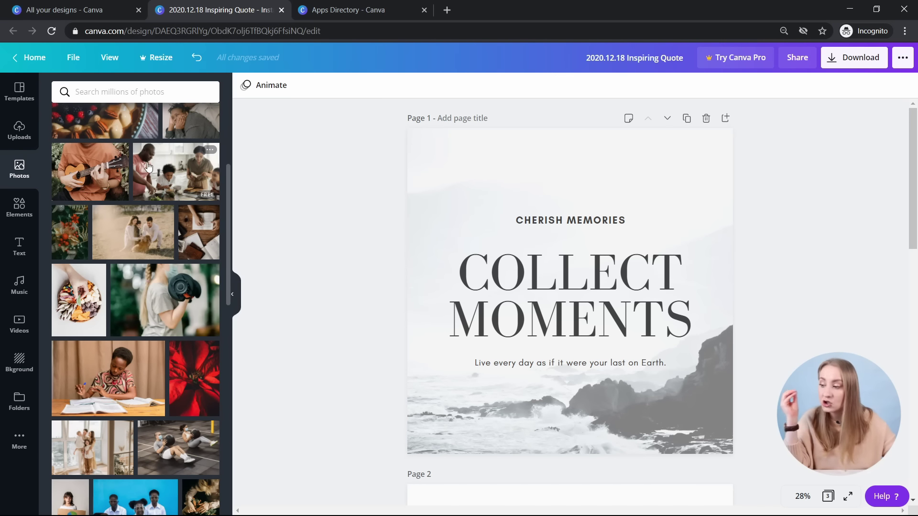
{"action": "scroll", "coordinate": [120, 148], "scroll_direction": "down", "scroll_amount": 7}
{"action": "scroll", "coordinate": [145, 218], "scroll_direction": "down", "scroll_amount": 3}
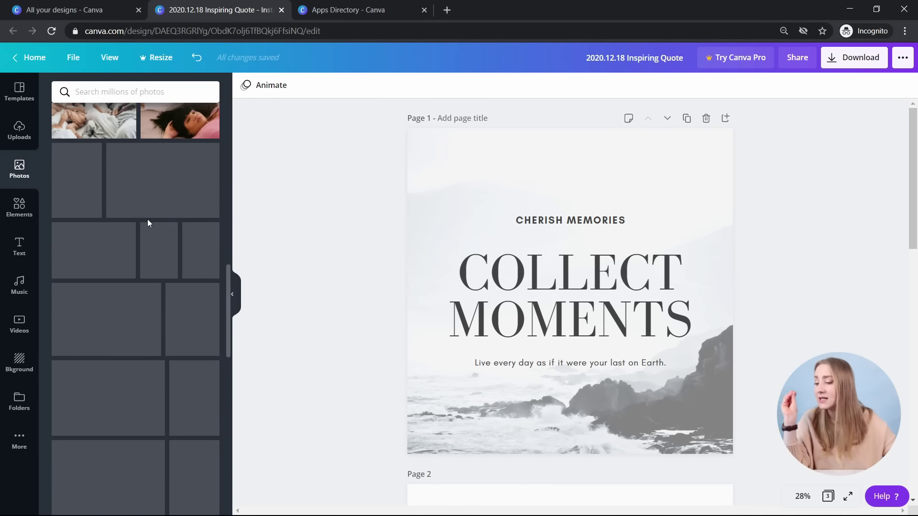
{"action": "scroll", "coordinate": [142, 221], "scroll_direction": "down", "scroll_amount": 2}
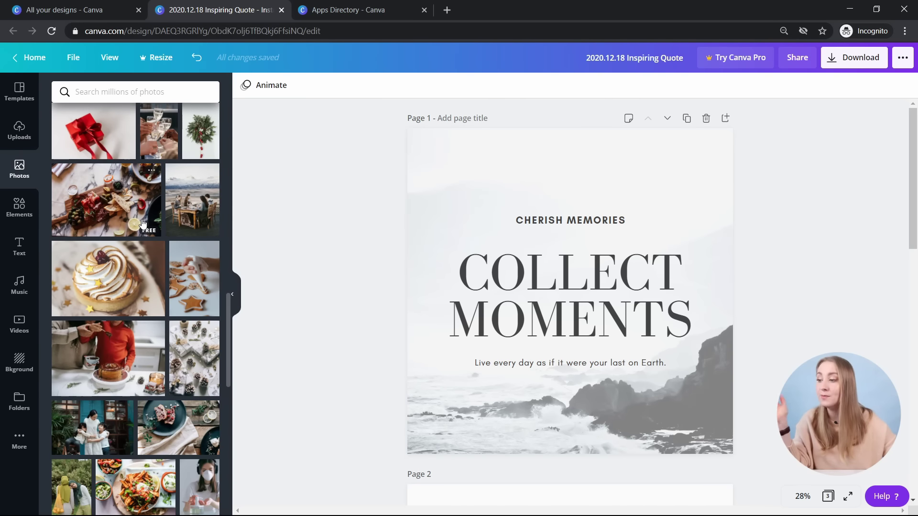
{"action": "scroll", "coordinate": [158, 206], "scroll_direction": "down", "scroll_amount": 5}
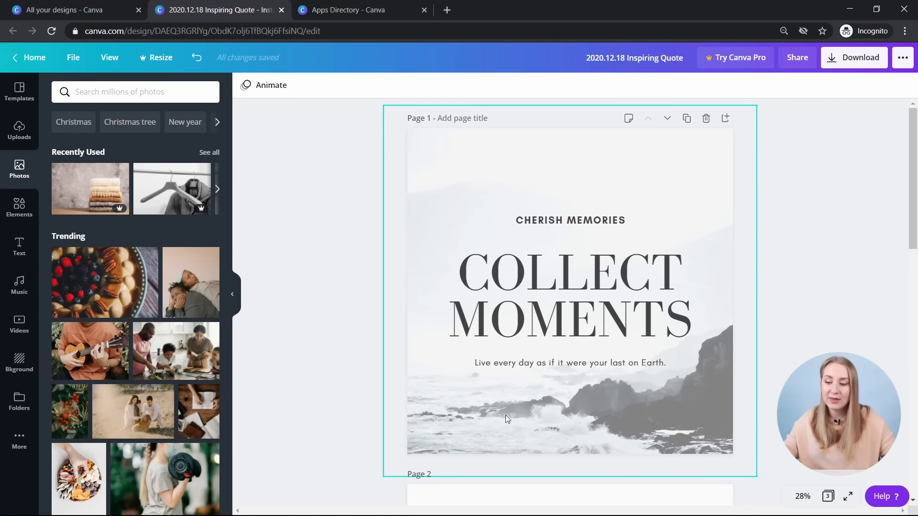
- Make the knitted-sweater photo page 1's background after briefly trying a people-lying-down photo, then open watermark removal
{"action": "left_click_drag", "start_coordinate": [80, 189], "coordinate": [433, 152]}
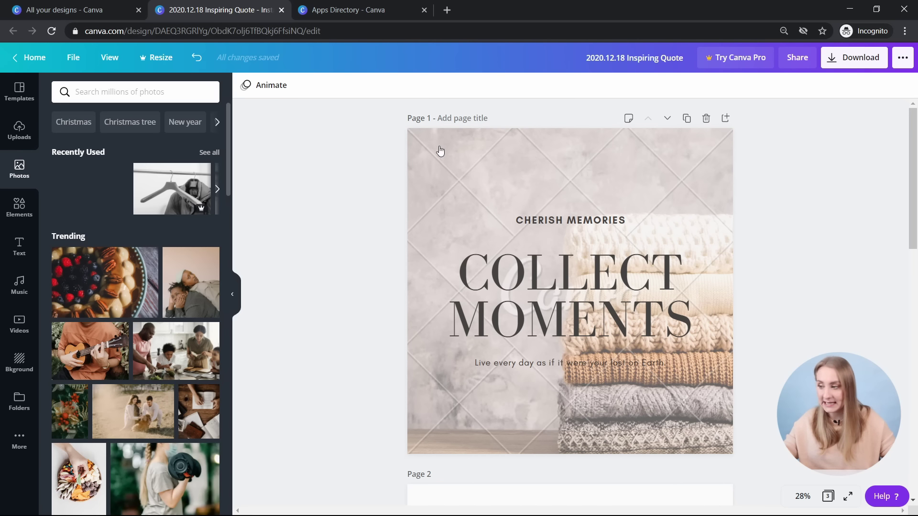
{"action": "left_click", "coordinate": [736, 168]}
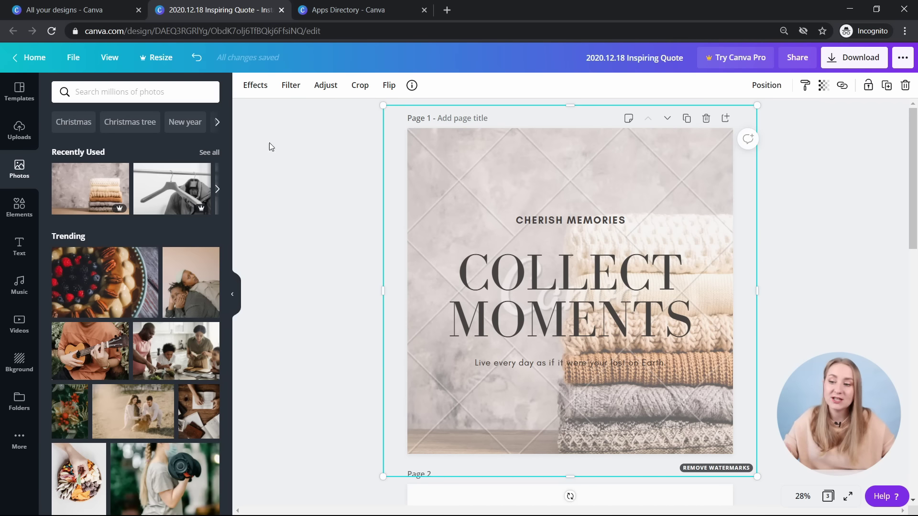
{"action": "left_click_drag", "start_coordinate": [201, 279], "coordinate": [439, 170]}
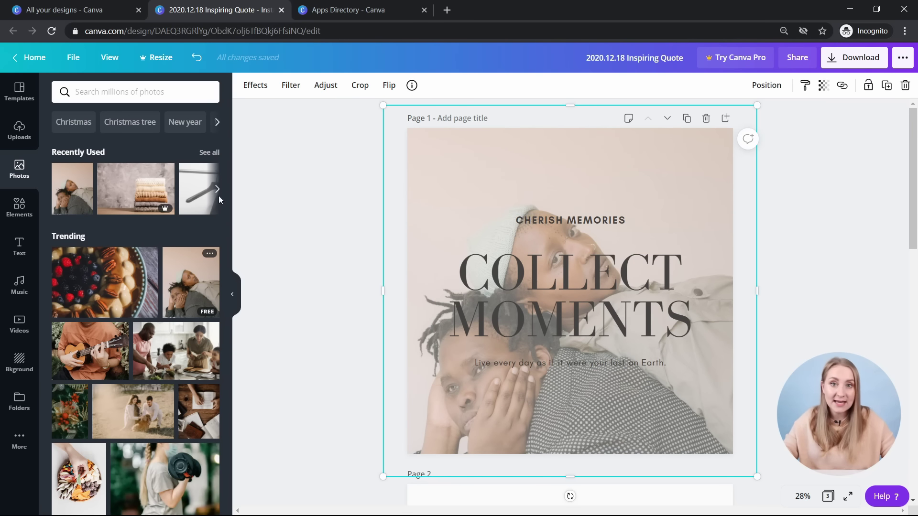
{"action": "left_click_drag", "start_coordinate": [136, 190], "coordinate": [483, 153]}
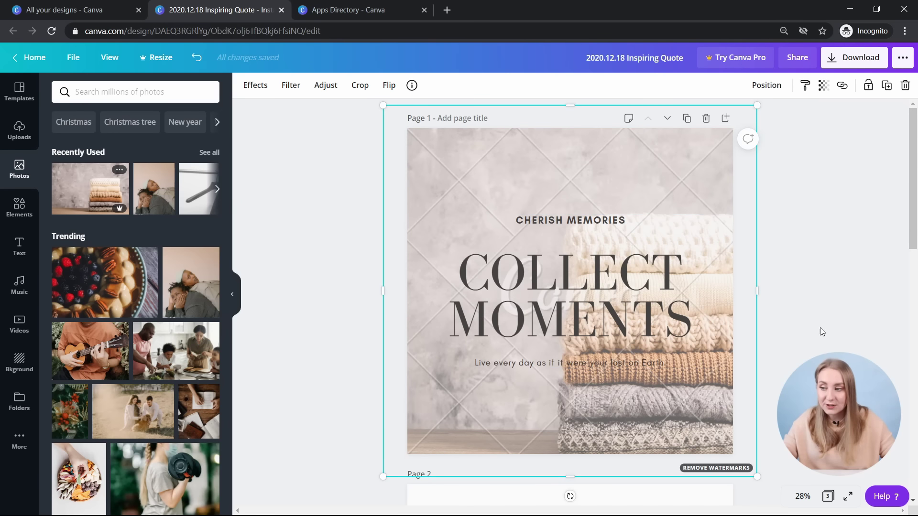
{"action": "left_click", "coordinate": [717, 468]}
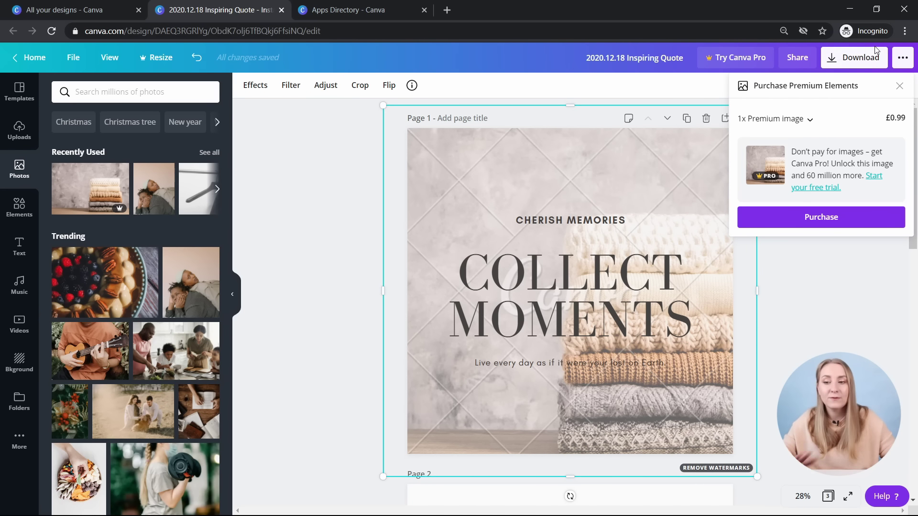
- Close the premium purchase offer, then dismiss the Download options panel
{"action": "left_click", "coordinate": [900, 86]}
{"action": "left_click", "coordinate": [855, 61]}
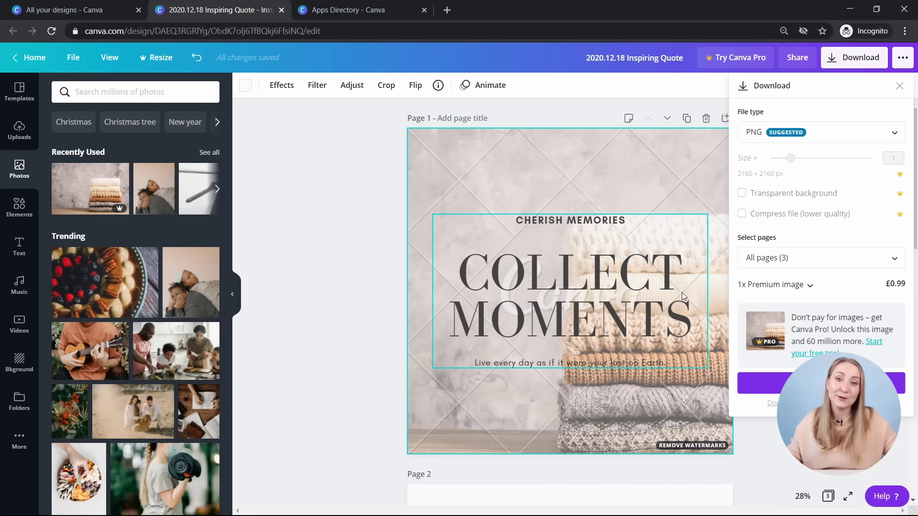
{"action": "scroll", "coordinate": [170, 340], "scroll_direction": "down", "scroll_amount": 2}
{"action": "scroll", "coordinate": [162, 339], "scroll_direction": "down", "scroll_amount": 10}
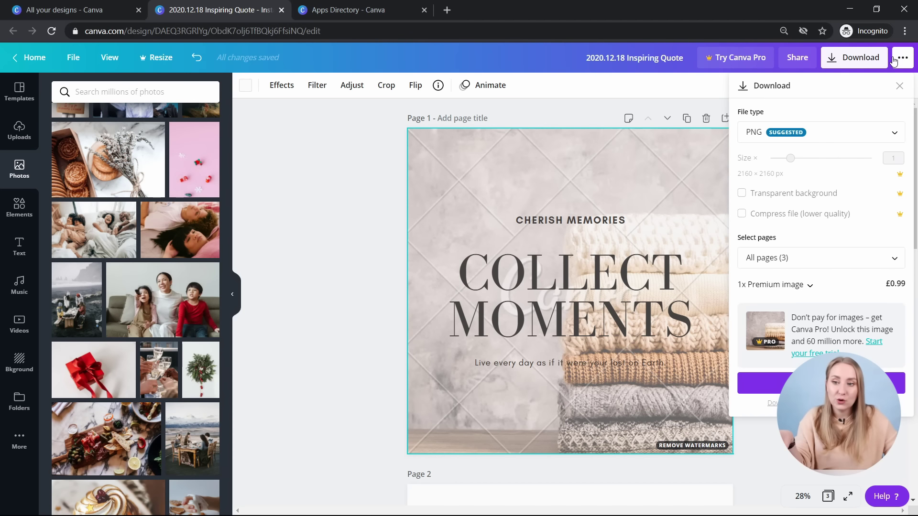
{"action": "left_click", "coordinate": [312, 170]}
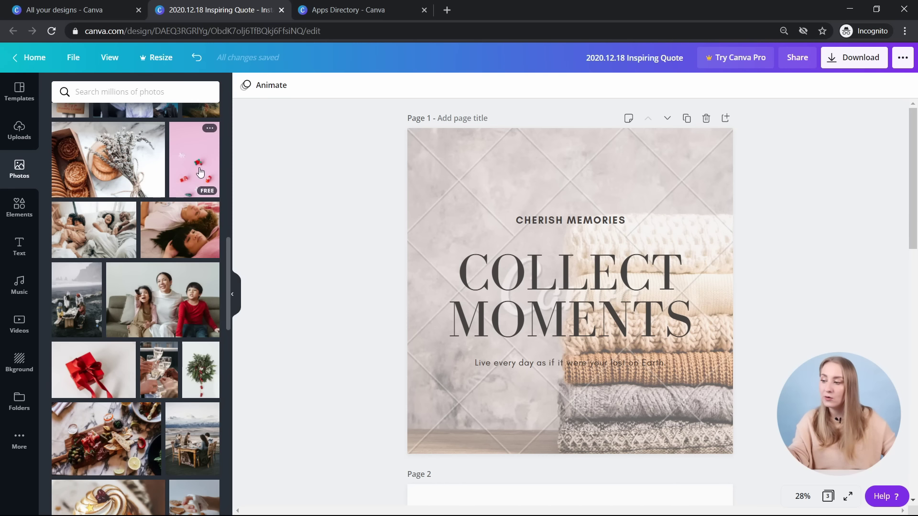
{"action": "left_click_drag", "start_coordinate": [200, 172], "coordinate": [354, 151]}
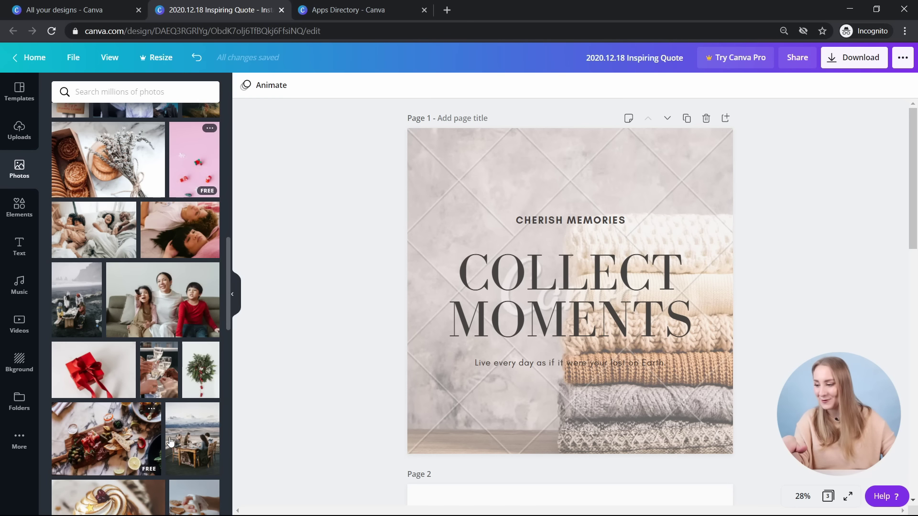
{"action": "scroll", "coordinate": [171, 441], "scroll_direction": "down", "scroll_amount": 3}
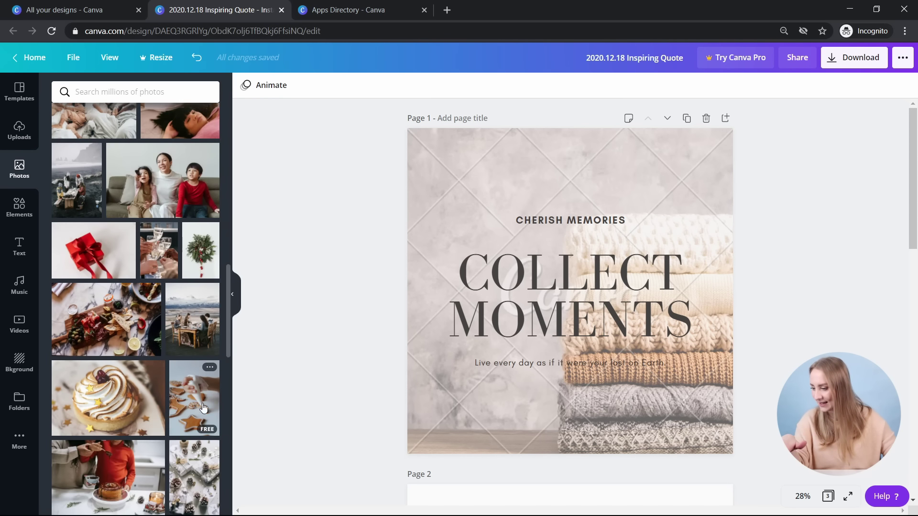
{"action": "scroll", "coordinate": [205, 410], "scroll_direction": "down", "scroll_amount": 3}
{"action": "scroll", "coordinate": [133, 313], "scroll_direction": "down", "scroll_amount": 2}
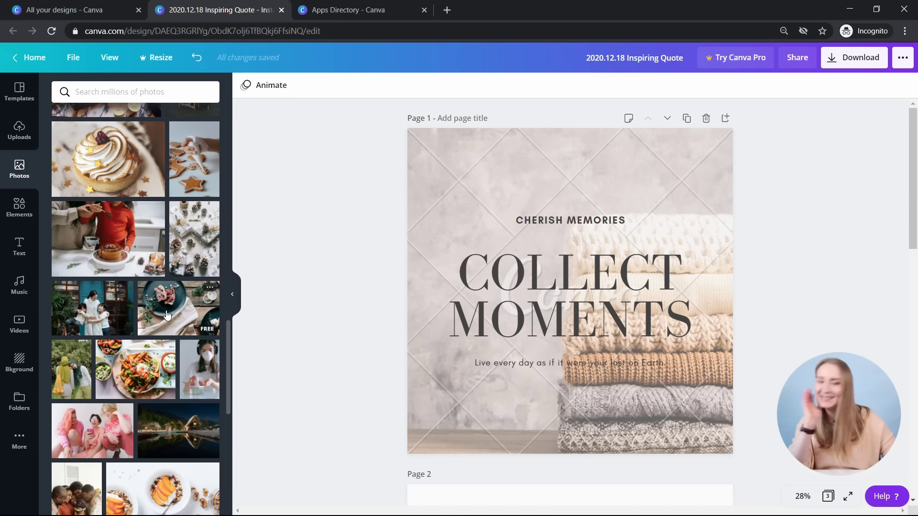
{"action": "scroll", "coordinate": [165, 316], "scroll_direction": "down", "scroll_amount": 3}
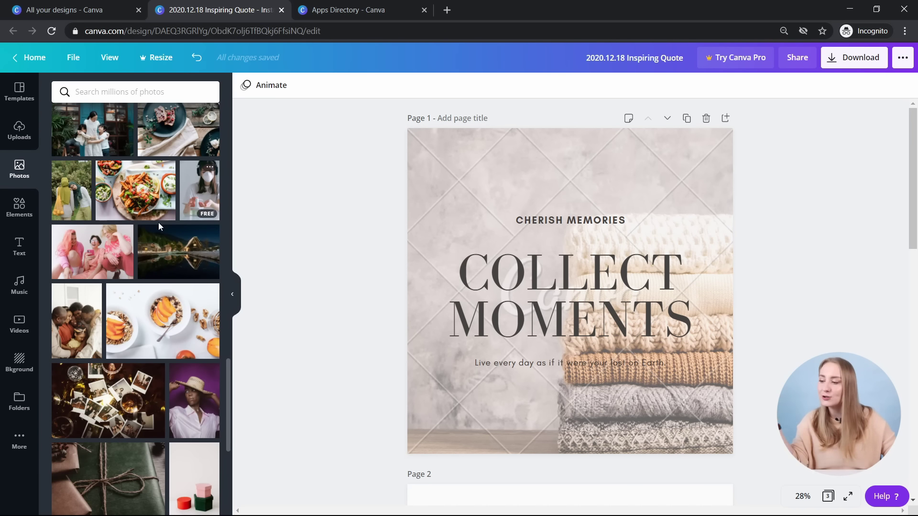
{"action": "scroll", "coordinate": [200, 252], "scroll_direction": "down", "scroll_amount": 2}
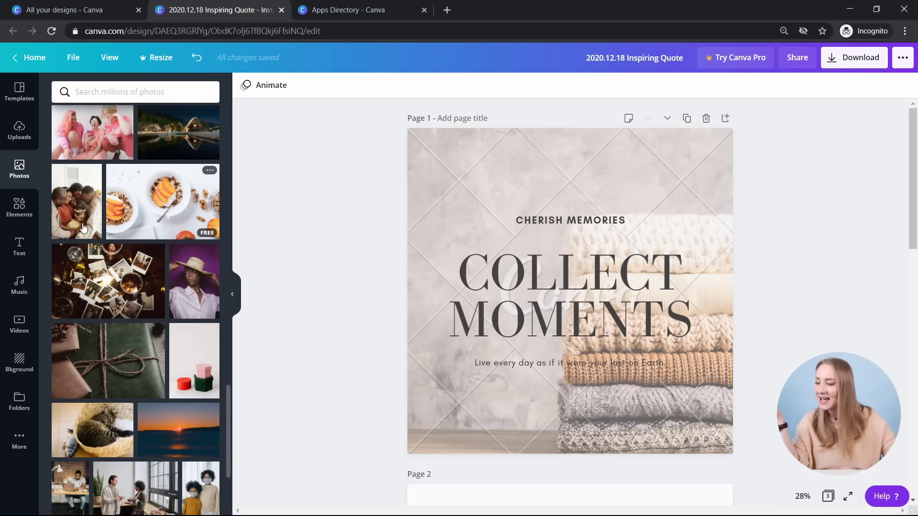
{"action": "scroll", "coordinate": [214, 307], "scroll_direction": "down", "scroll_amount": 1}
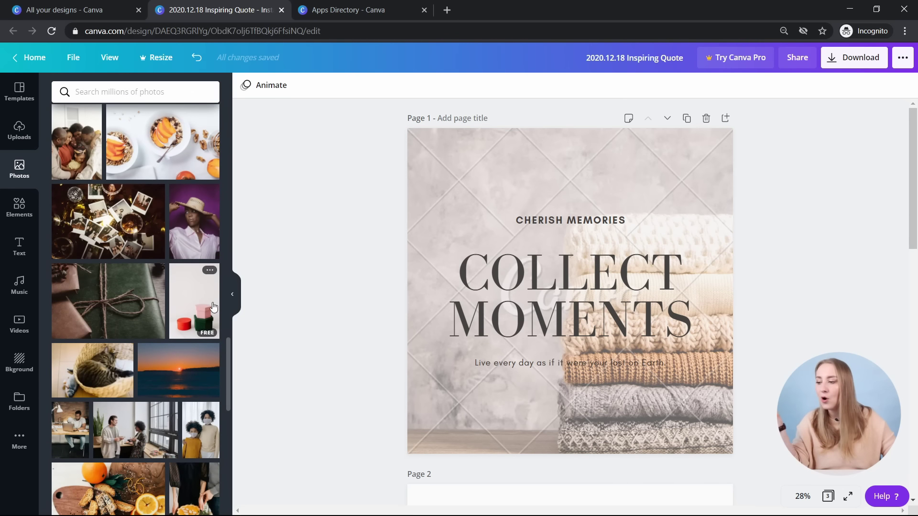
{"action": "scroll", "coordinate": [214, 303], "scroll_direction": "down", "scroll_amount": 1}
{"action": "scroll", "coordinate": [210, 306], "scroll_direction": "down", "scroll_amount": 2}
- Try the gift-boxes photo as background, undo it, and preview the ocean-waves photo
{"action": "scroll", "coordinate": [120, 272], "scroll_direction": "down", "scroll_amount": 2}
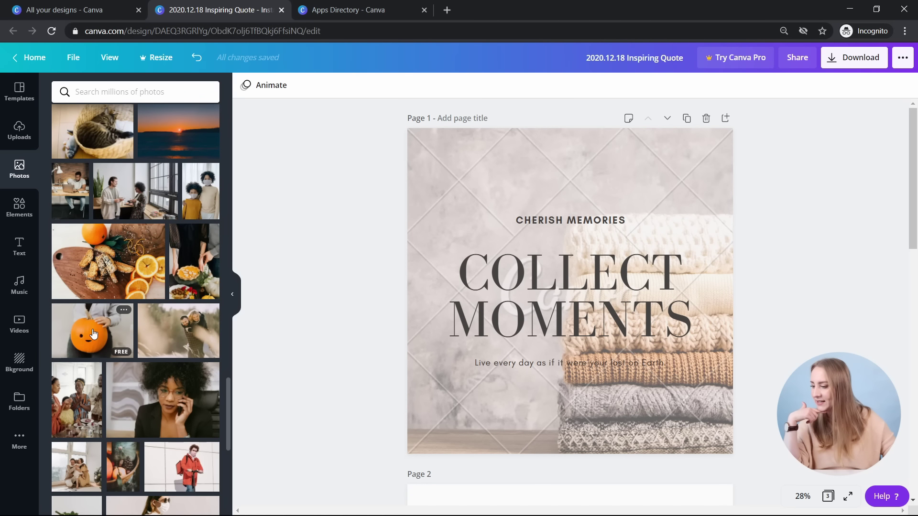
{"action": "scroll", "coordinate": [175, 346], "scroll_direction": "up", "scroll_amount": 6}
{"action": "left_click_drag", "start_coordinate": [196, 420], "coordinate": [492, 164]}
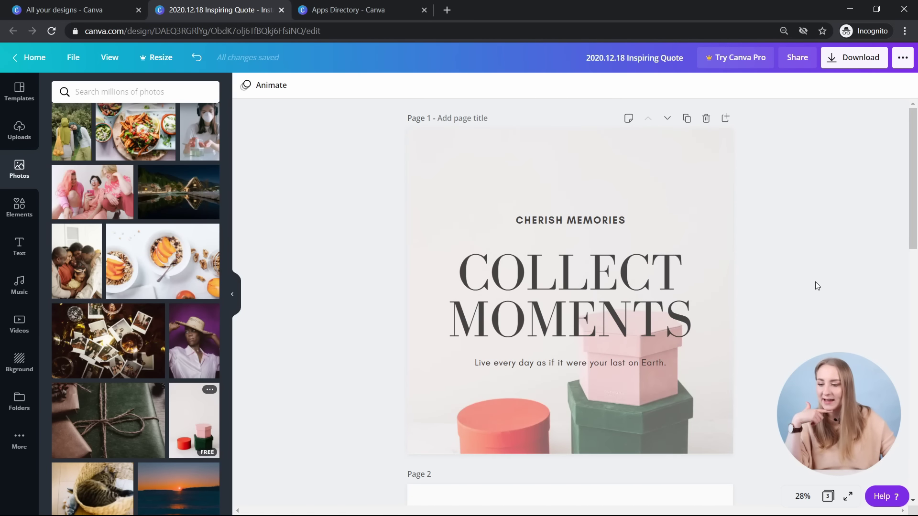
{"action": "key", "text": "ctrl+z"}
{"action": "scroll", "coordinate": [186, 173], "scroll_direction": "down", "scroll_amount": 10}
{"action": "mouse_move", "coordinate": [187, 173]}
{"action": "left_mouse_down"}
{"action": "mouse_move", "coordinate": [317, 149]}
{"action": "mouse_move", "coordinate": [442, 154]}
{"action": "mouse_move", "coordinate": [122, 162]}
{"action": "mouse_move", "coordinate": [399, 179]}
{"action": "mouse_move", "coordinate": [430, 154]}
{"action": "mouse_move", "coordinate": [442, 157]}
{"action": "mouse_move", "coordinate": [281, 143]}
{"action": "mouse_move", "coordinate": [439, 165]}
{"action": "mouse_move", "coordinate": [363, 182]}
{"action": "mouse_move", "coordinate": [411, 177]}
{"action": "mouse_move", "coordinate": [444, 194]}
{"action": "mouse_move", "coordinate": [446, 154]}
{"action": "mouse_move", "coordinate": [186, 153]}
{"action": "mouse_move", "coordinate": [193, 167]}
{"action": "left_mouse_up"}
- Try the laptop-on-bed photo, then set the reaching-hands photo as page 1's background
{"action": "scroll", "coordinate": [193, 167], "scroll_direction": "down", "scroll_amount": 5}
{"action": "scroll", "coordinate": [193, 168], "scroll_direction": "down", "scroll_amount": 3}
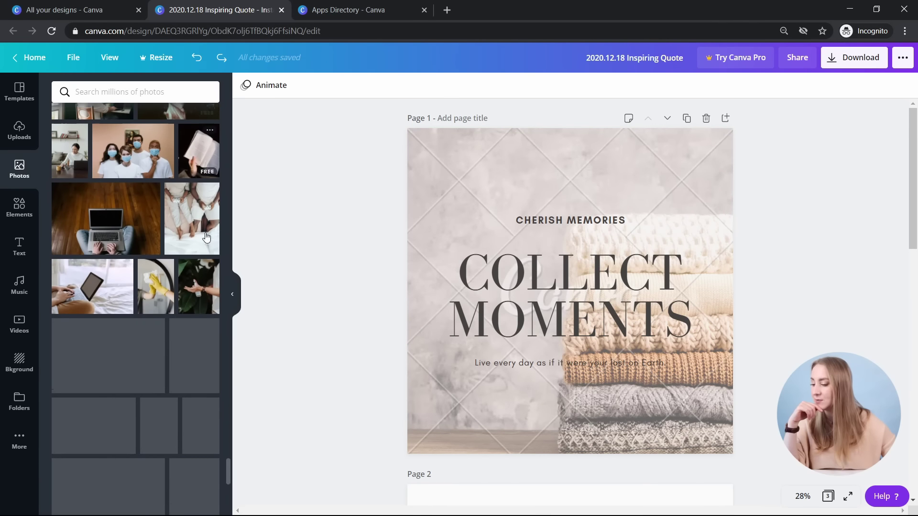
{"action": "left_click", "coordinate": [111, 286]}
{"action": "scroll", "coordinate": [203, 321], "scroll_direction": "down", "scroll_amount": 5}
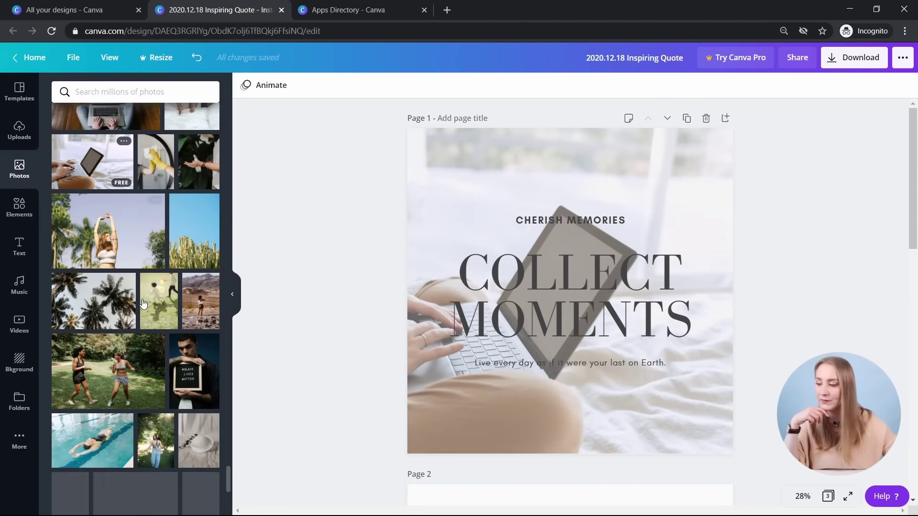
{"action": "scroll", "coordinate": [202, 322], "scroll_direction": "down", "scroll_amount": 3}
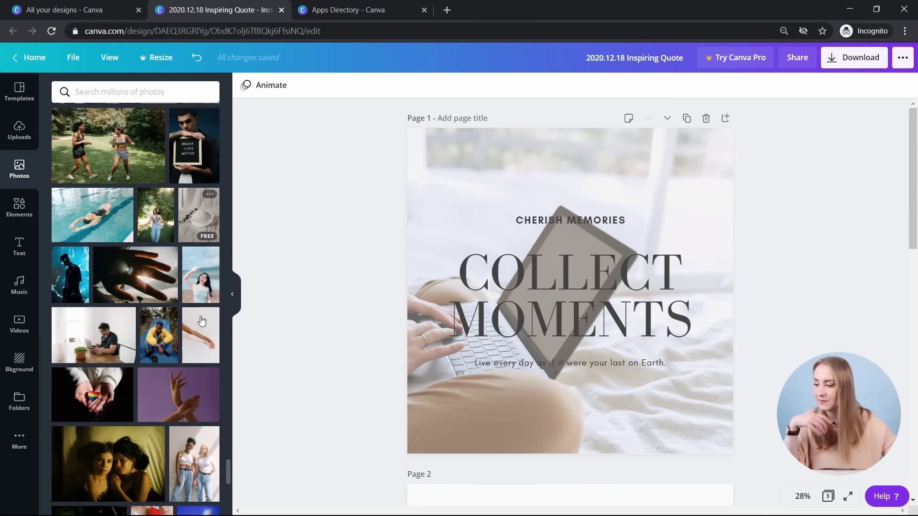
{"action": "left_click_drag", "start_coordinate": [202, 323], "coordinate": [470, 190]}
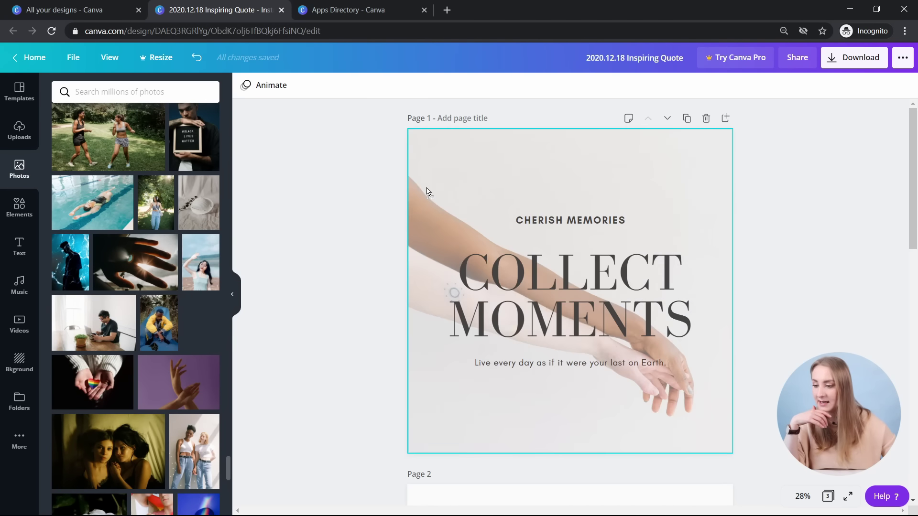
{"action": "left_click", "coordinate": [185, 96]}
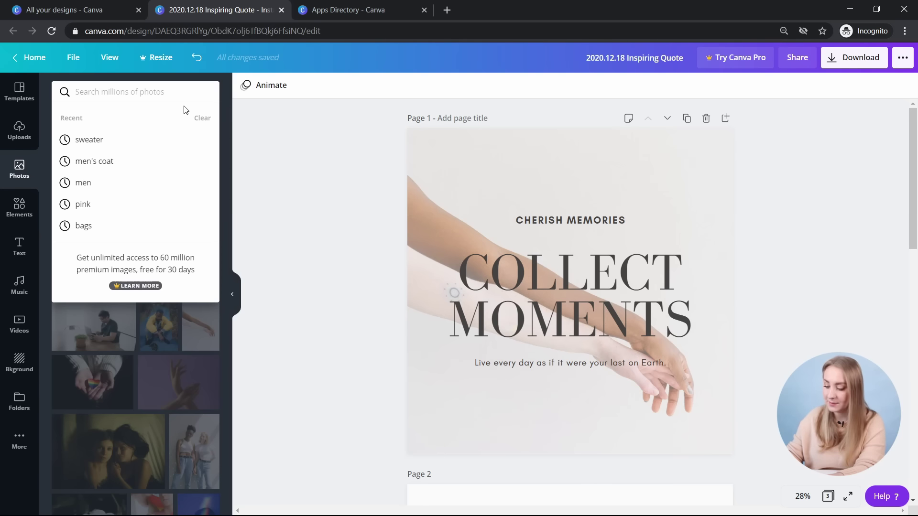
{"action": "type", "text": "travel"}
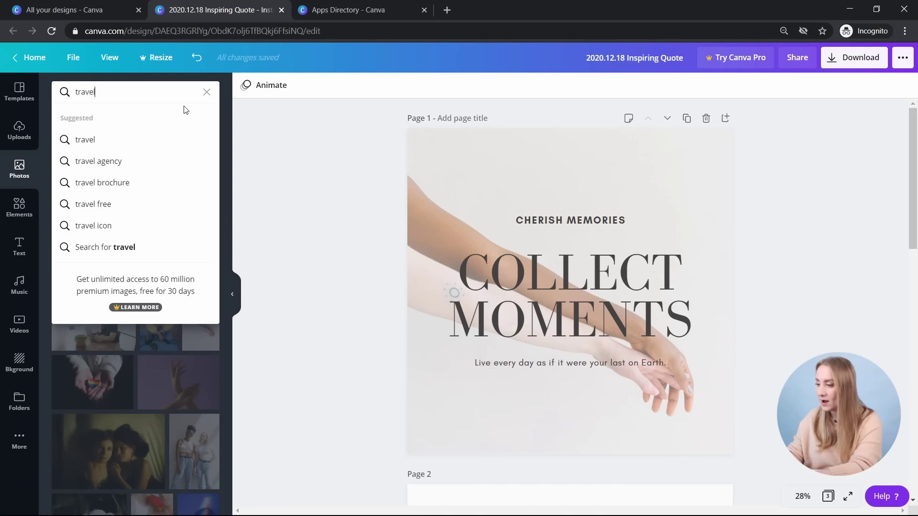
{"action": "key", "text": "Return"}
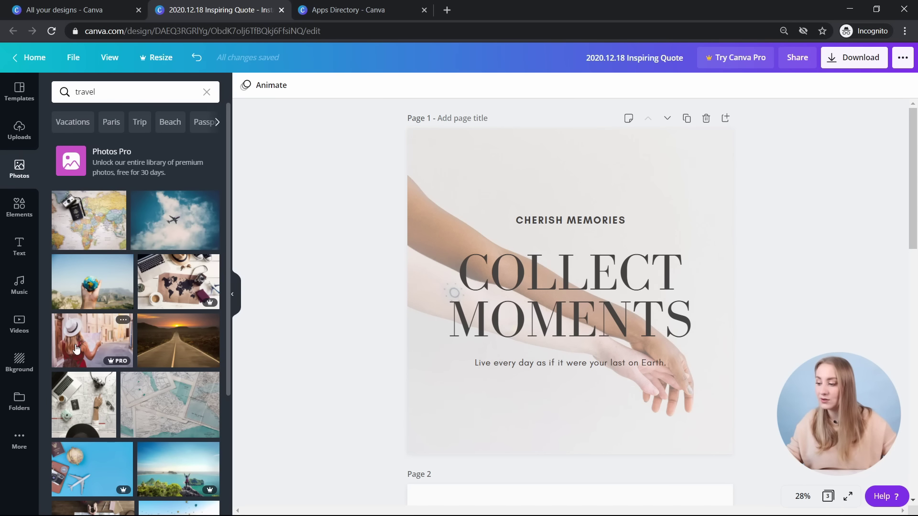
{"action": "left_click_drag", "start_coordinate": [74, 349], "coordinate": [90, 251]}
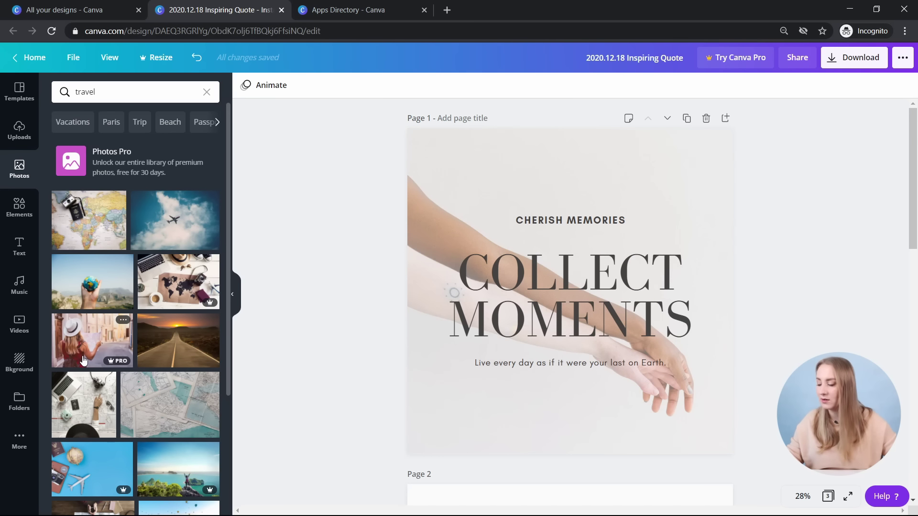
{"action": "left_click_drag", "start_coordinate": [93, 285], "coordinate": [268, 206]}
{"action": "left_click_drag", "start_coordinate": [148, 203], "coordinate": [306, 191]}
{"action": "left_click_drag", "start_coordinate": [89, 220], "coordinate": [110, 172]}
{"action": "scroll", "coordinate": [130, 257], "scroll_direction": "down", "scroll_amount": 3}
{"action": "scroll", "coordinate": [130, 257], "scroll_direction": "down", "scroll_amount": 1}
{"action": "scroll", "coordinate": [108, 169], "scroll_direction": "down", "scroll_amount": 5}
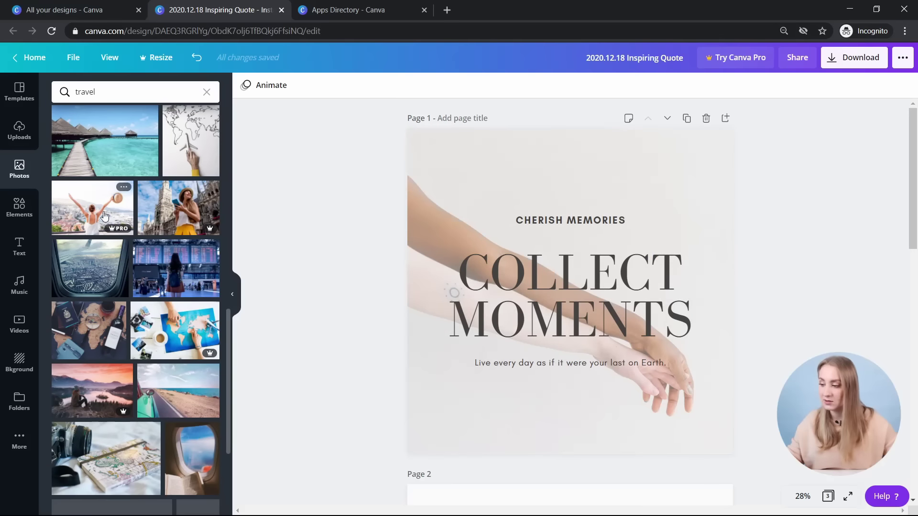
{"action": "left_click", "coordinate": [206, 90]}
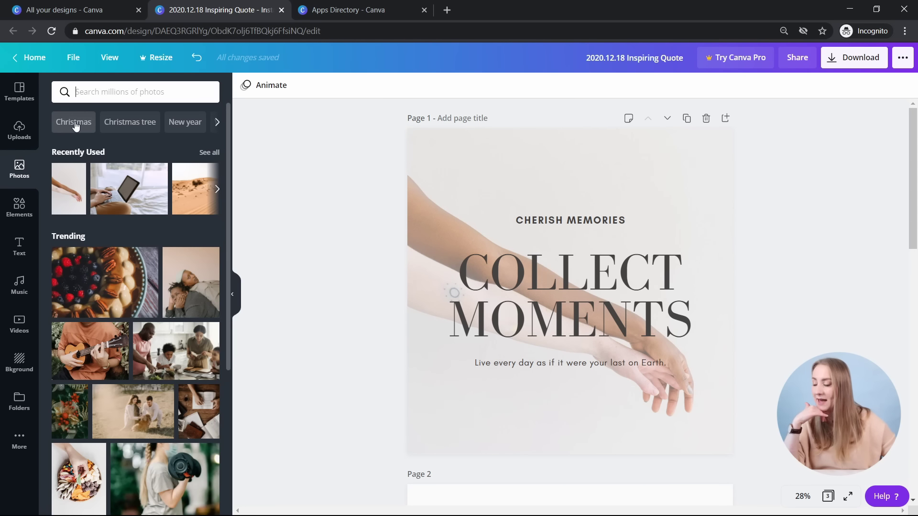
- Browse through the full list of recently used photos
{"action": "left_click", "coordinate": [209, 152]}
{"action": "scroll", "coordinate": [175, 262], "scroll_direction": "down", "scroll_amount": 10}
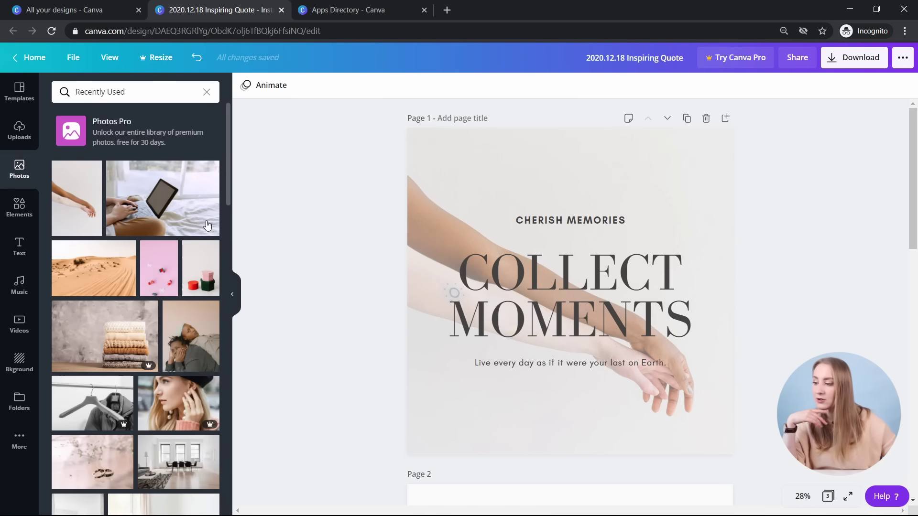
{"action": "scroll", "coordinate": [199, 218], "scroll_direction": "down", "scroll_amount": 5}
{"action": "scroll", "coordinate": [200, 213], "scroll_direction": "down", "scroll_amount": 5}
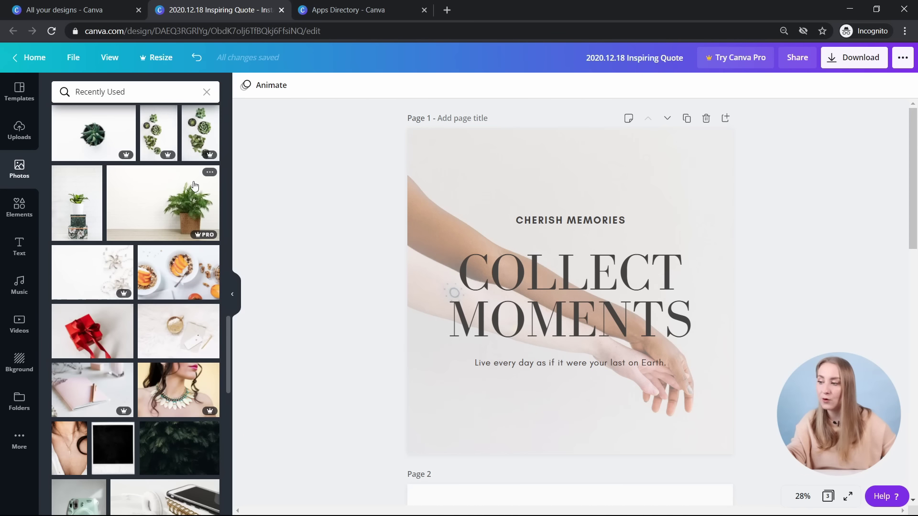
{"action": "scroll", "coordinate": [175, 181], "scroll_direction": "up", "scroll_amount": 1}
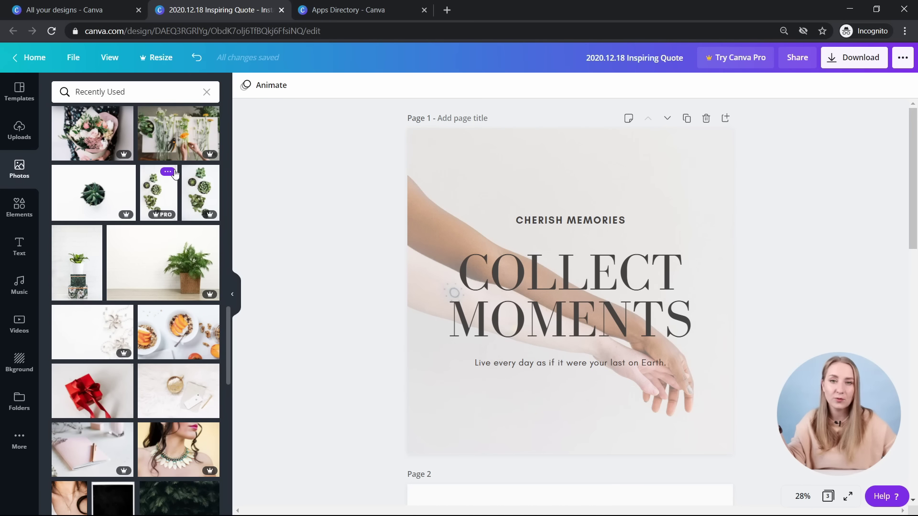
{"action": "scroll", "coordinate": [176, 167], "scroll_direction": "down", "scroll_amount": 5}
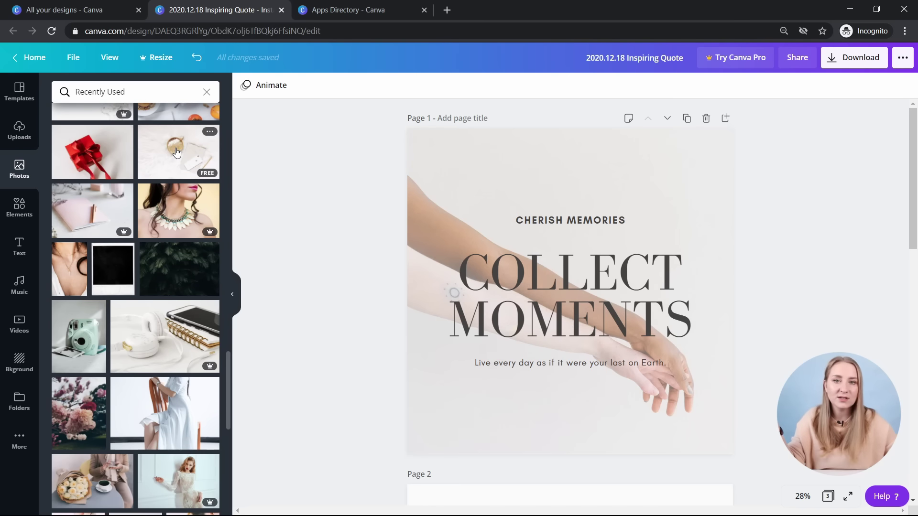
{"action": "scroll", "coordinate": [177, 150], "scroll_direction": "down", "scroll_amount": 10}
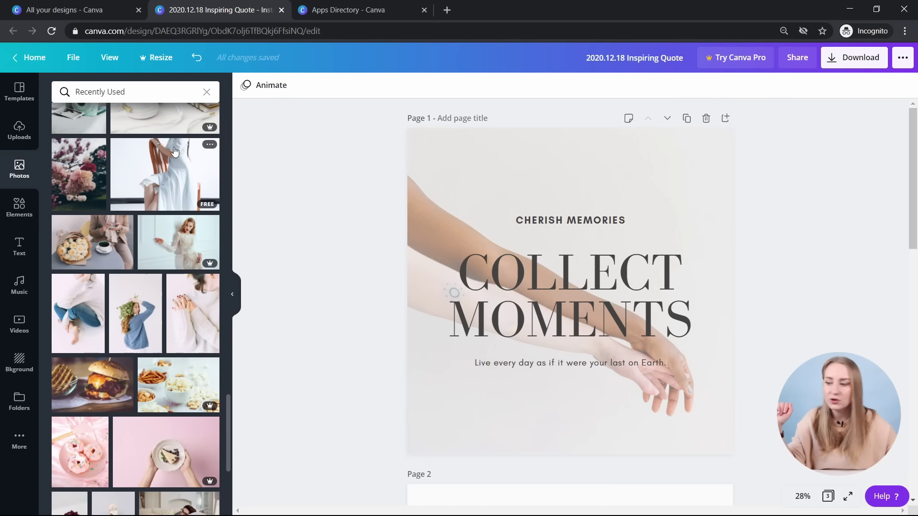
- Return to the main photo library and reveal more suggested photo categories
{"action": "left_click", "coordinate": [206, 92]}
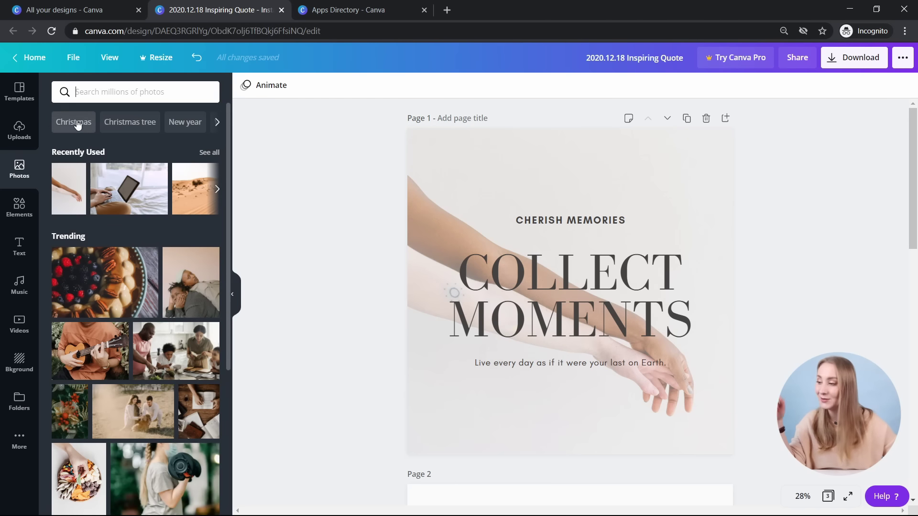
{"action": "left_click", "coordinate": [218, 122]}
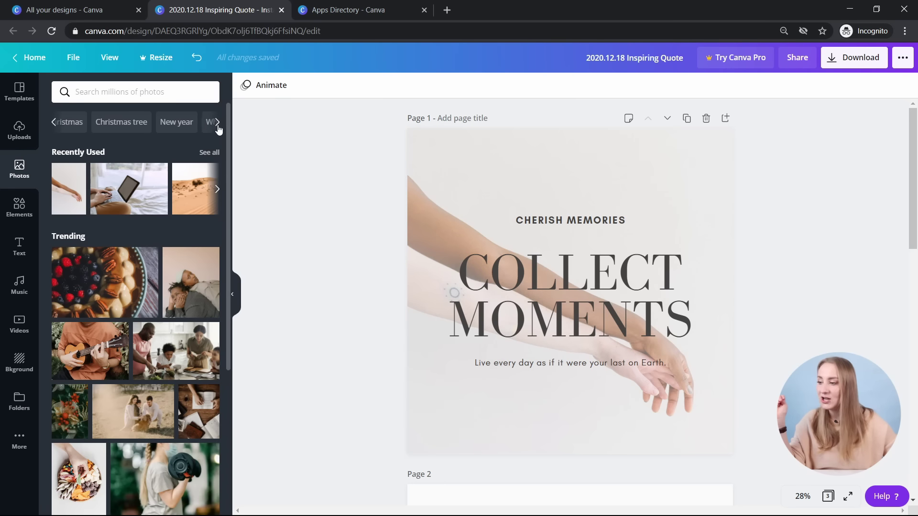
{"action": "left_click", "coordinate": [219, 122]}
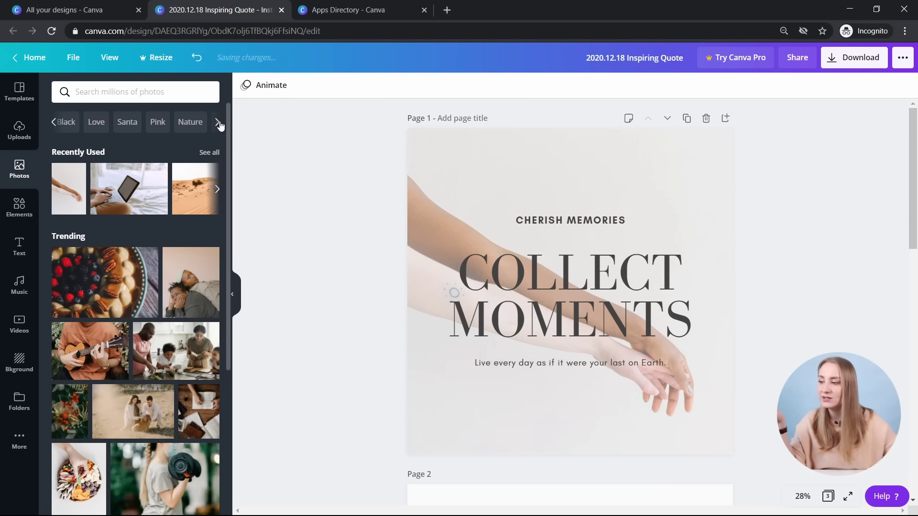
- Search photos for Santa, place a shrunken Santa hat at the page top, then delete it
{"action": "left_click", "coordinate": [126, 123]}
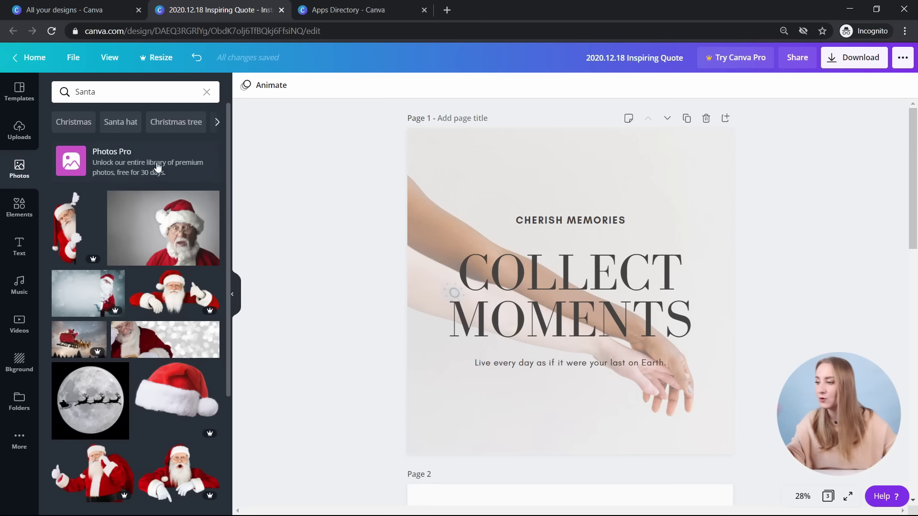
{"action": "scroll", "coordinate": [174, 181], "scroll_direction": "down", "scroll_amount": 4}
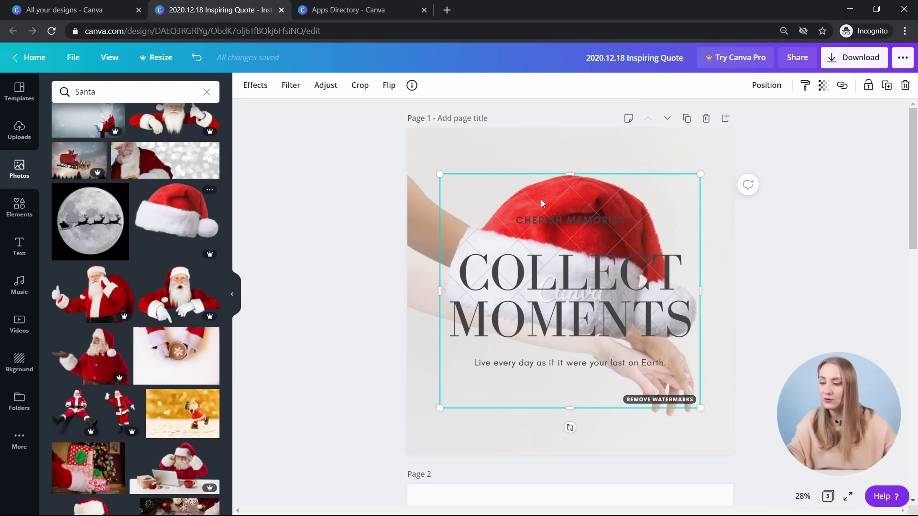
{"action": "left_click_drag", "start_coordinate": [536, 208], "coordinate": [523, 173]}
{"action": "left_click_drag", "start_coordinate": [442, 161], "coordinate": [538, 247]}
{"action": "left_click_drag", "start_coordinate": [585, 369], "coordinate": [585, 337]}
{"action": "left_click_drag", "start_coordinate": [607, 250], "coordinate": [650, 191]}
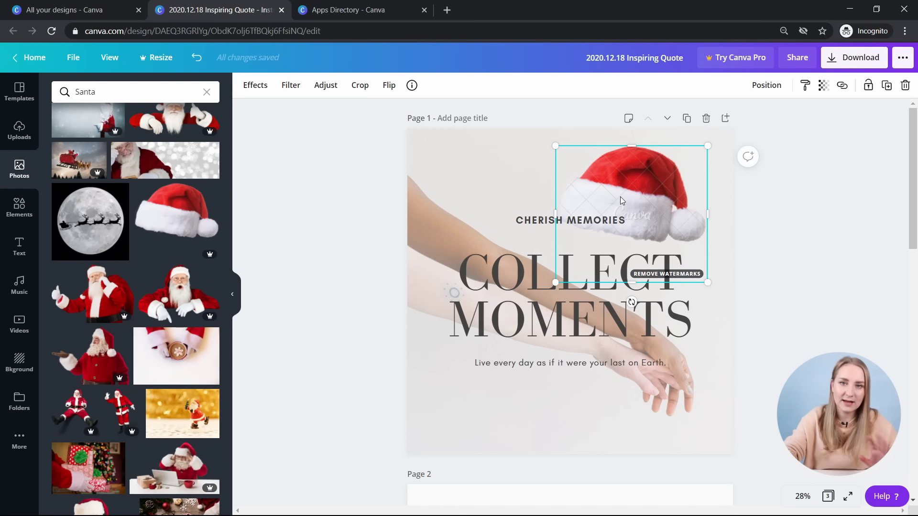
{"action": "key", "text": "Delete"}
{"action": "left_click", "coordinate": [19, 207]}
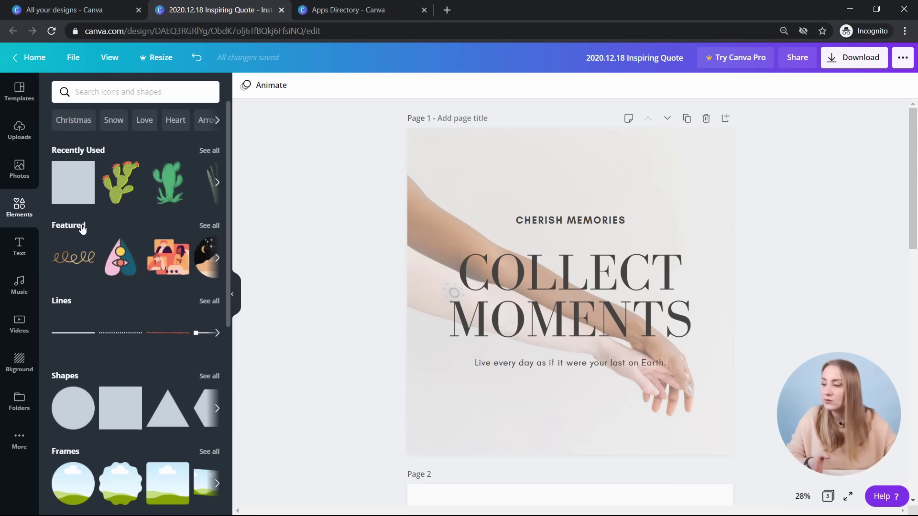
- Show all Featured elements and scroll down through the collection
{"action": "left_click", "coordinate": [209, 225]}
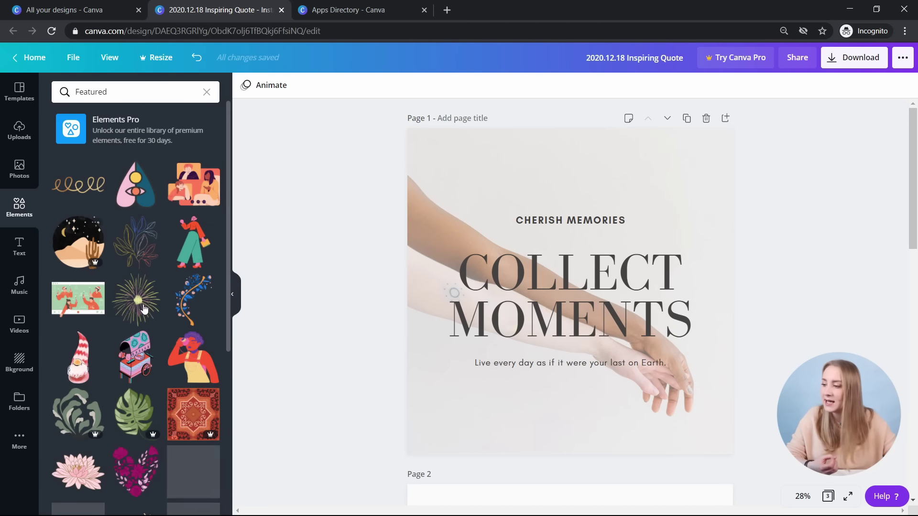
{"action": "scroll", "coordinate": [162, 199], "scroll_direction": "down", "scroll_amount": 3}
{"action": "scroll", "coordinate": [163, 199], "scroll_direction": "down", "scroll_amount": 5}
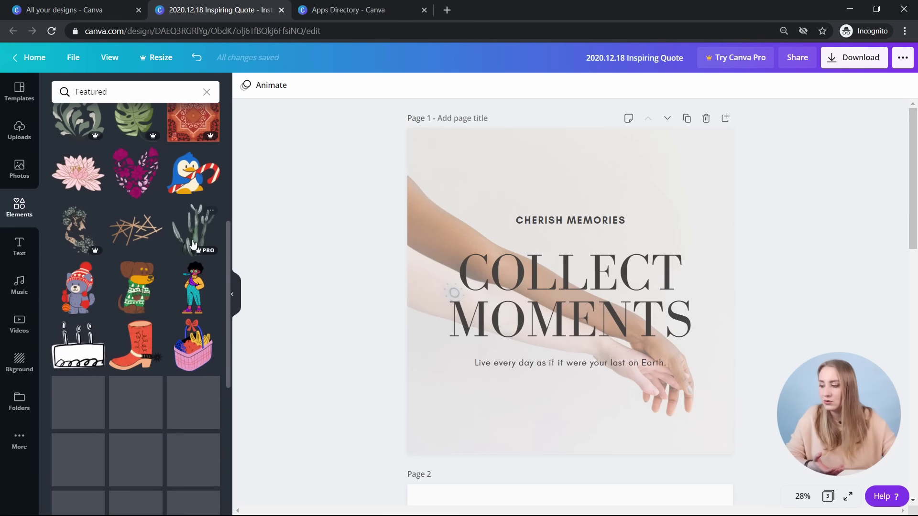
{"action": "scroll", "coordinate": [195, 229], "scroll_direction": "down", "scroll_amount": 3}
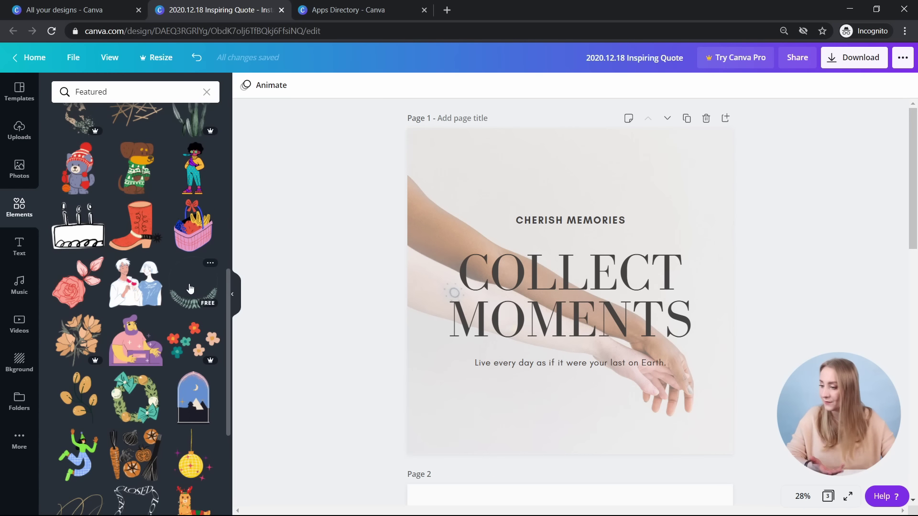
- Try the orange leaves graphic shrunk above the title, delete it, and keep browsing Featured elements
{"action": "left_click", "coordinate": [78, 396]}
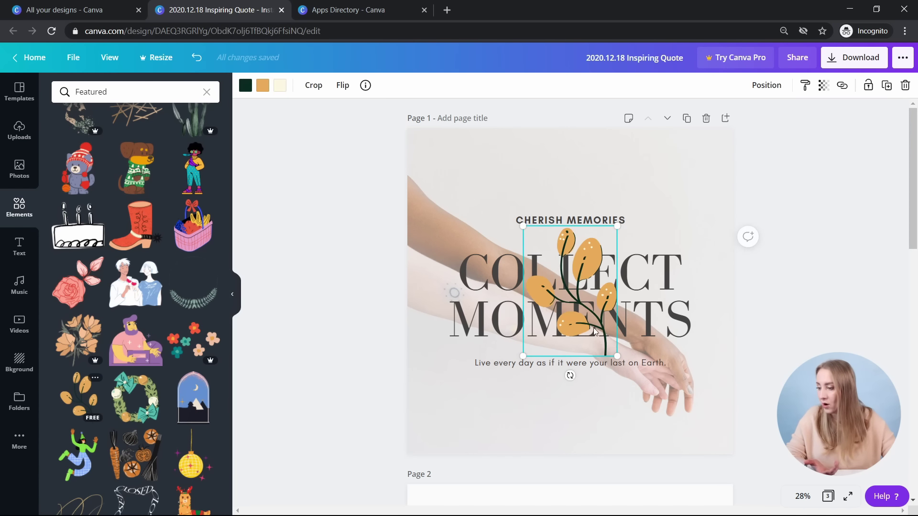
{"action": "left_click_drag", "start_coordinate": [567, 373], "coordinate": [591, 276]}
{"action": "left_click_drag", "start_coordinate": [508, 175], "coordinate": [577, 190]}
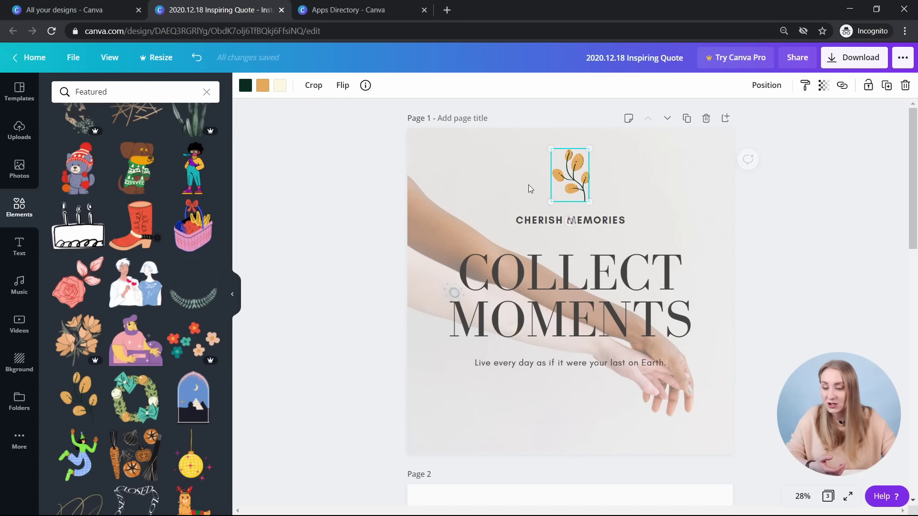
{"action": "key", "text": "Delete"}
{"action": "scroll", "coordinate": [186, 201], "scroll_direction": "down", "scroll_amount": 15}
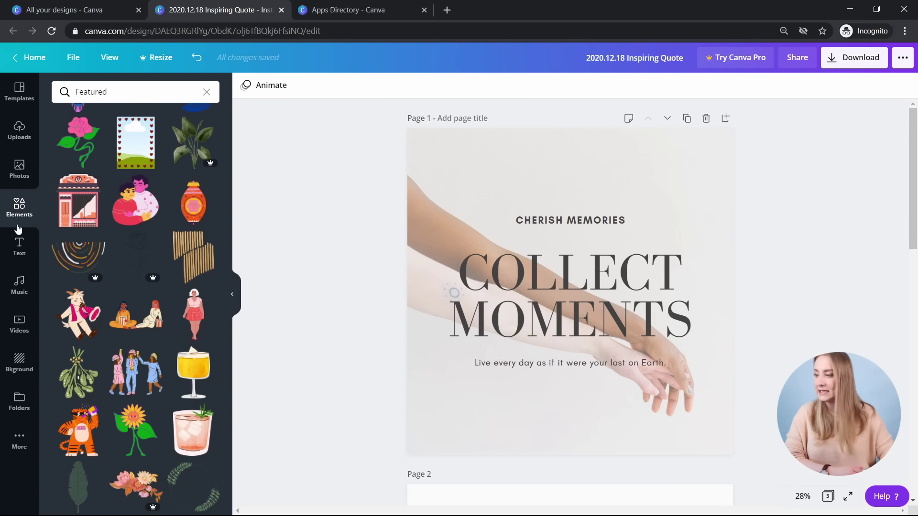
{"action": "scroll", "coordinate": [134, 277], "scroll_direction": "down", "scroll_amount": 6}
{"action": "scroll", "coordinate": [131, 279], "scroll_direction": "down", "scroll_amount": 7}
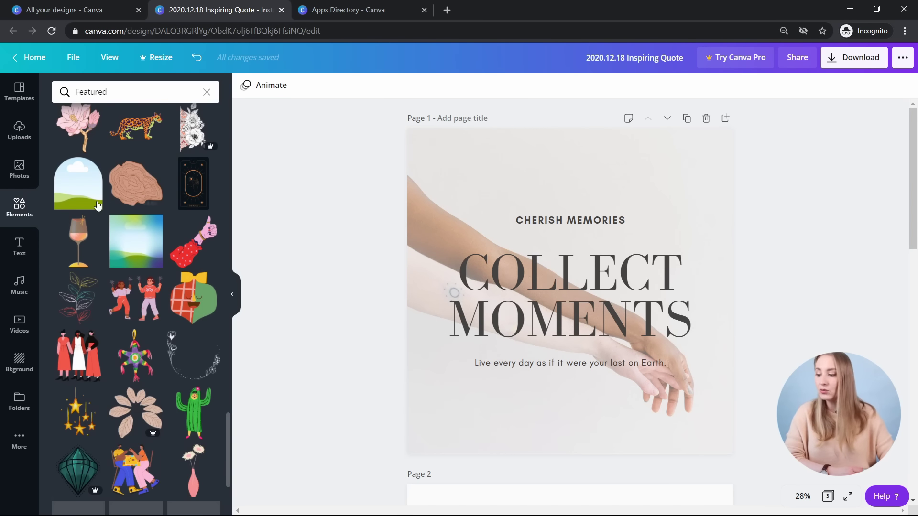
{"action": "scroll", "coordinate": [198, 244], "scroll_direction": "up", "scroll_amount": 5}
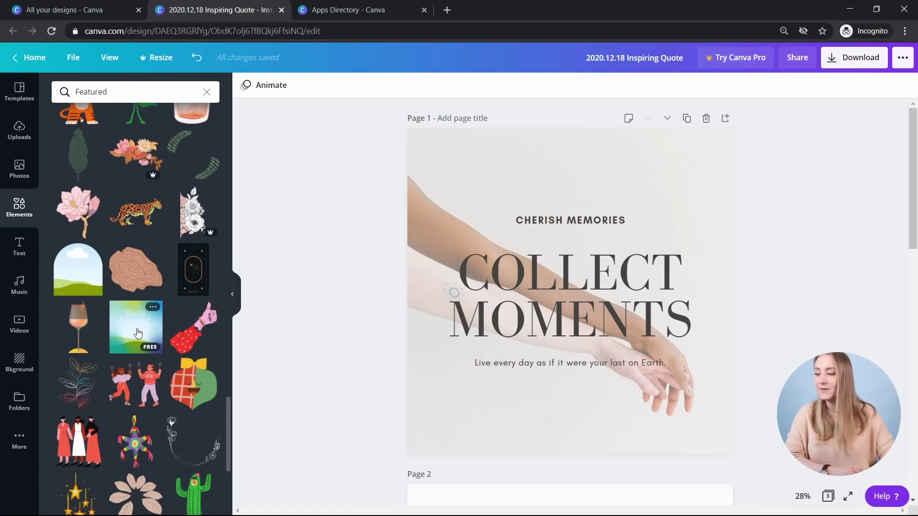
- Add the gradient frame at page 1's top left, resize it, and tilt it slightly counter-clockwise
{"action": "left_click", "coordinate": [135, 333]}
{"action": "left_click_drag", "start_coordinate": [557, 300], "coordinate": [485, 226]}
{"action": "left_click_drag", "start_coordinate": [587, 308], "coordinate": [518, 266]}
{"action": "left_click_drag", "start_coordinate": [491, 193], "coordinate": [504, 217]}
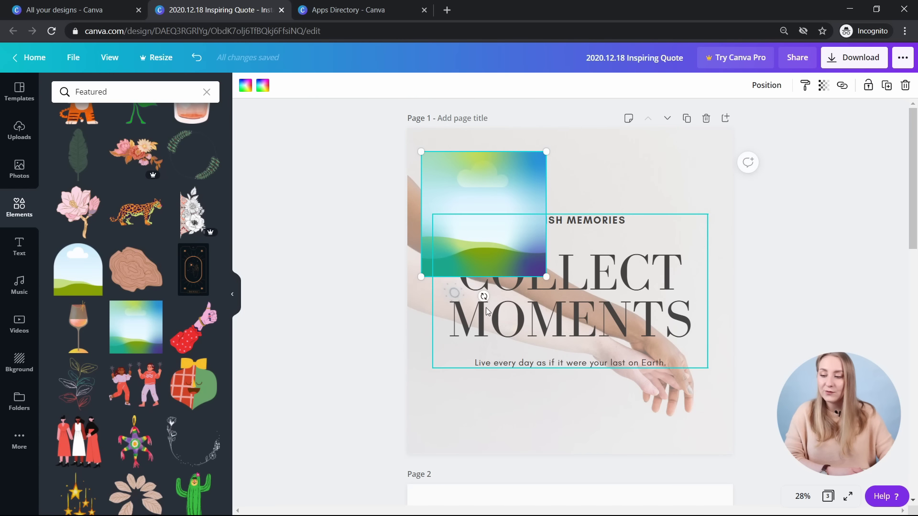
{"action": "left_click_drag", "start_coordinate": [484, 290], "coordinate": [512, 291]}
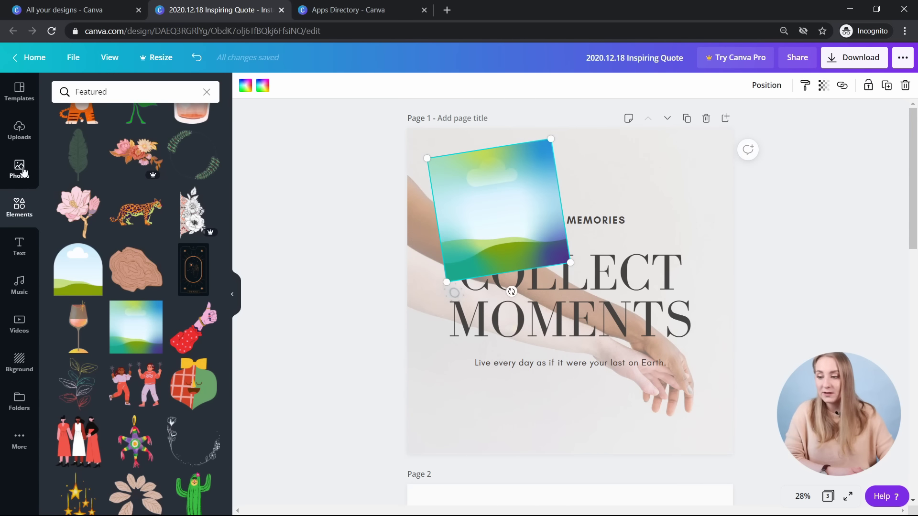
- Clear the Santa search and fill the frame with the trending photo of two people lying down
{"action": "left_click", "coordinate": [20, 169]}
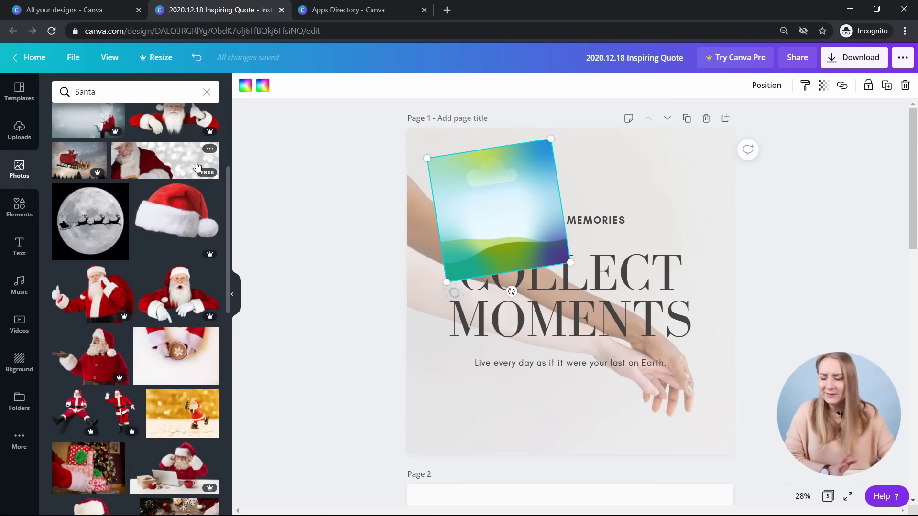
{"action": "scroll", "coordinate": [140, 246], "scroll_direction": "up", "scroll_amount": 5}
{"action": "left_click", "coordinate": [207, 92]}
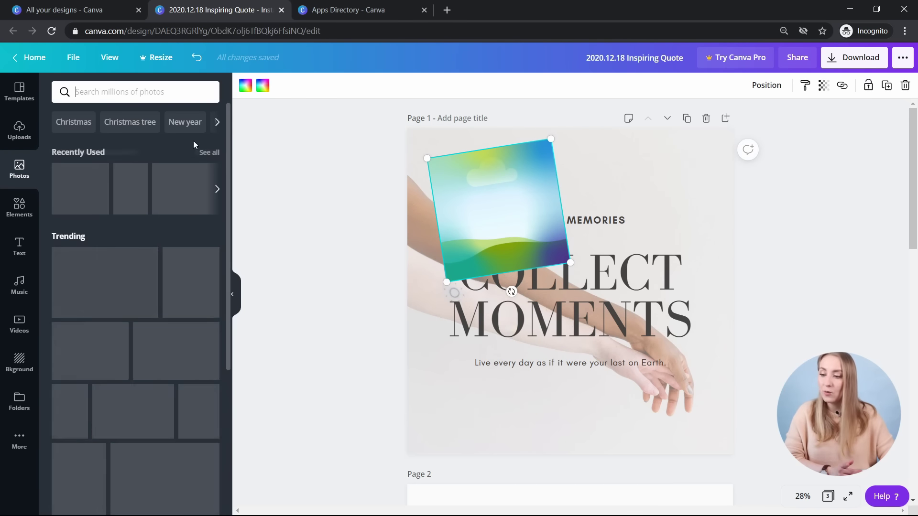
{"action": "left_click_drag", "start_coordinate": [178, 289], "coordinate": [483, 211]}
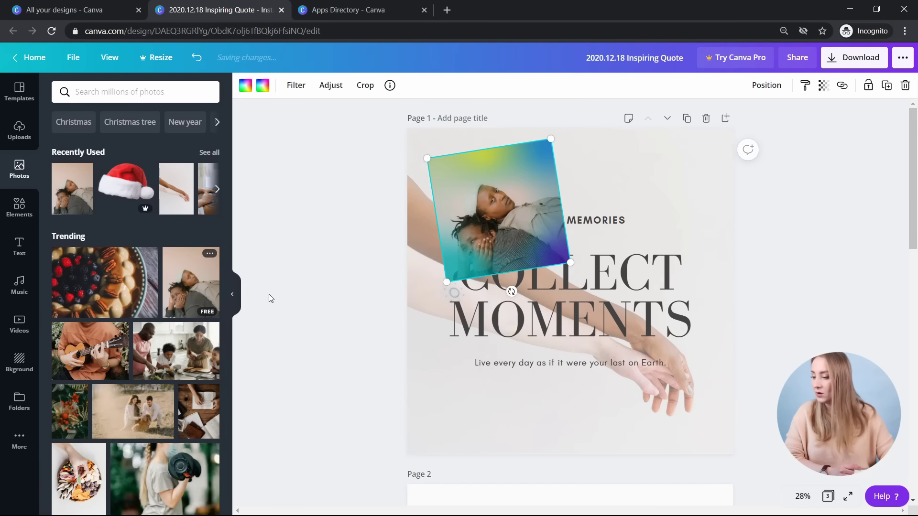
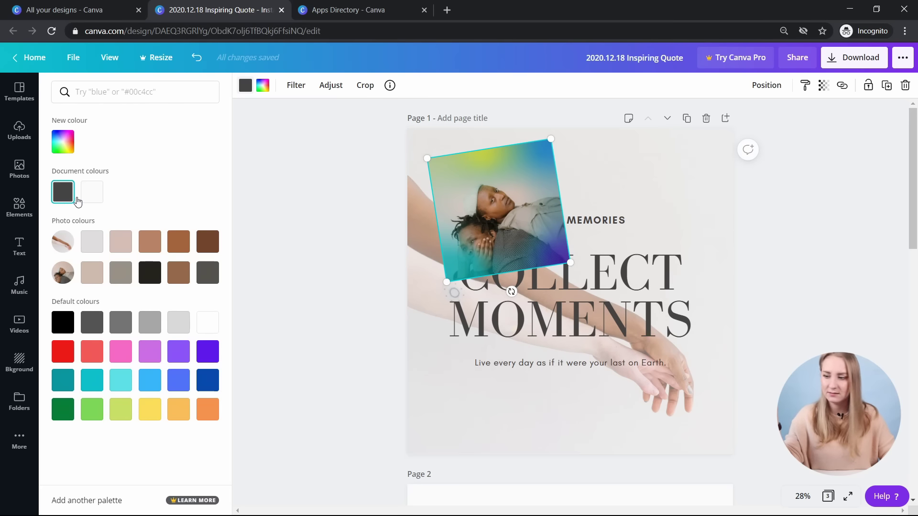
- Delete the tilted gradient-framed couple photo from page 1 and clear the Featured elements search
{"action": "left_click", "coordinate": [93, 199]}
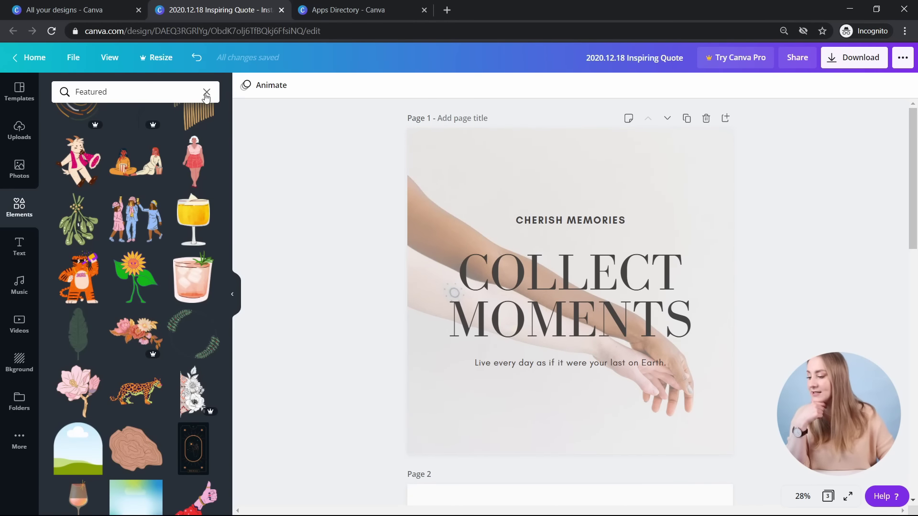
{"action": "left_click", "coordinate": [206, 93]}
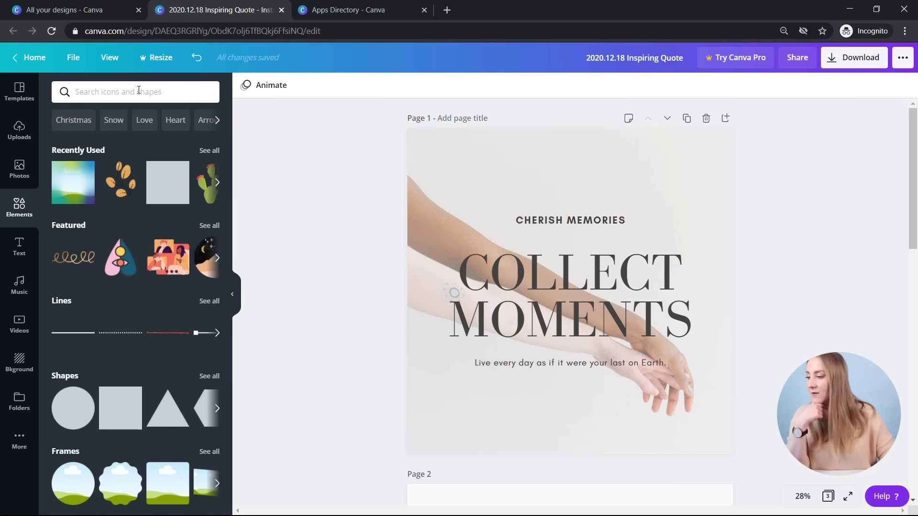
- Add a red brush line from Lines and fit it just below CHERISH MEMORIES
{"action": "scroll", "coordinate": [129, 186], "scroll_direction": "down", "scroll_amount": 3}
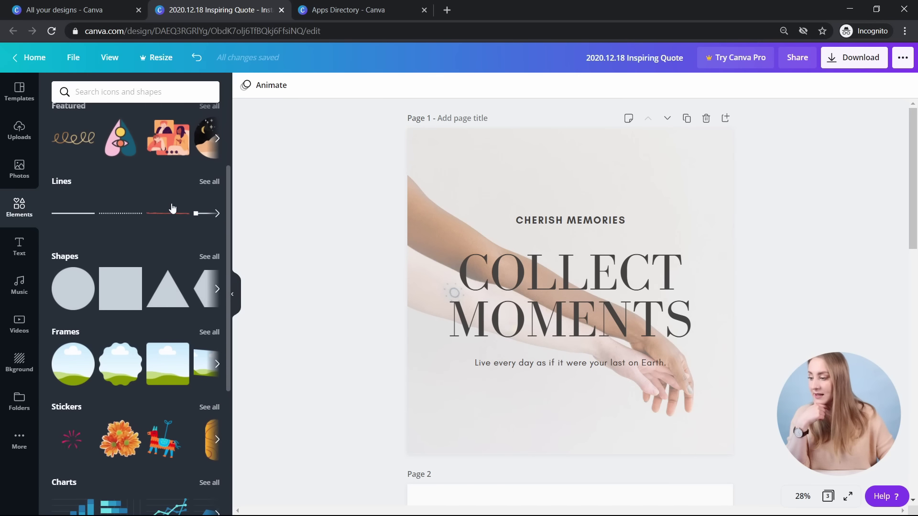
{"action": "left_click", "coordinate": [209, 182]}
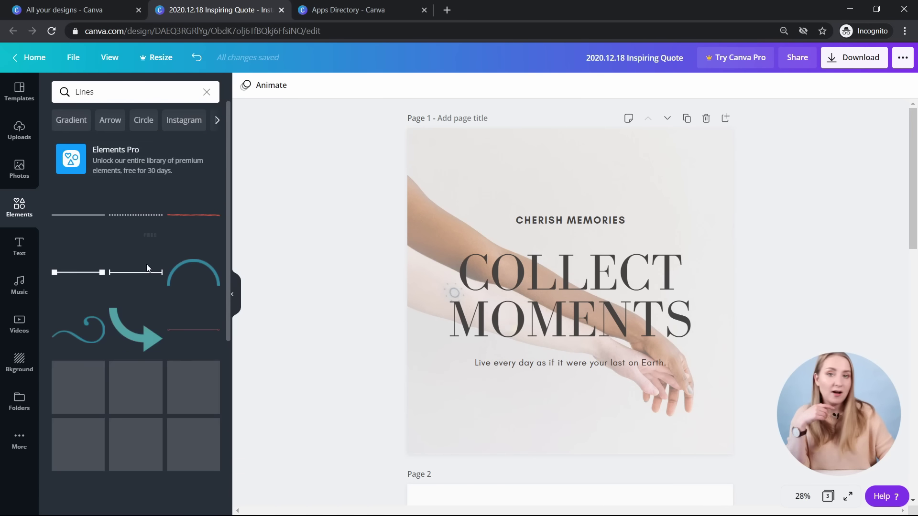
{"action": "scroll", "coordinate": [200, 278], "scroll_direction": "down", "scroll_amount": 3}
{"action": "scroll", "coordinate": [201, 248], "scroll_direction": "down", "scroll_amount": 3}
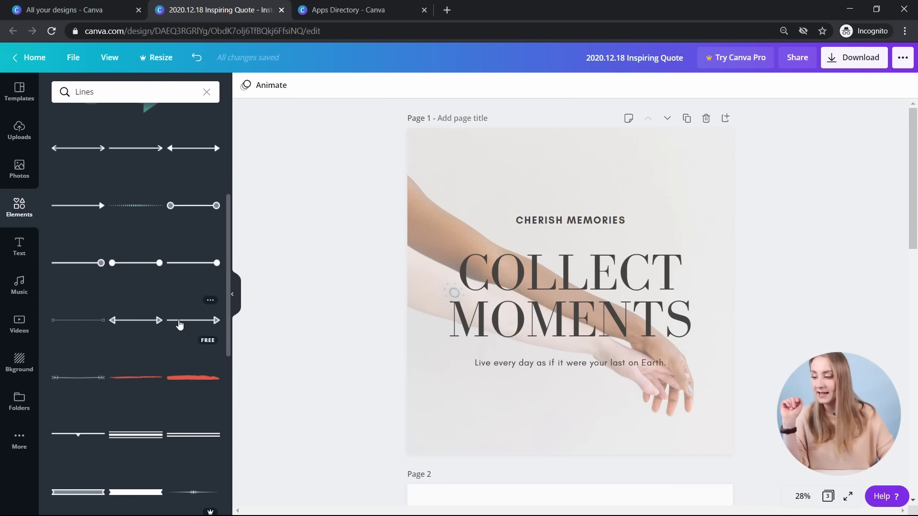
{"action": "scroll", "coordinate": [173, 306], "scroll_direction": "down", "scroll_amount": 3}
{"action": "left_click", "coordinate": [132, 262]}
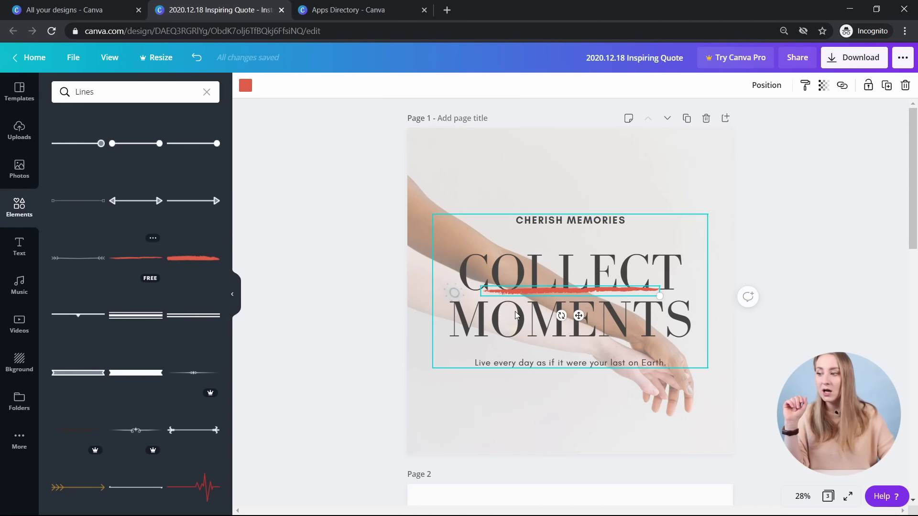
{"action": "left_click_drag", "start_coordinate": [578, 315], "coordinate": [577, 265]}
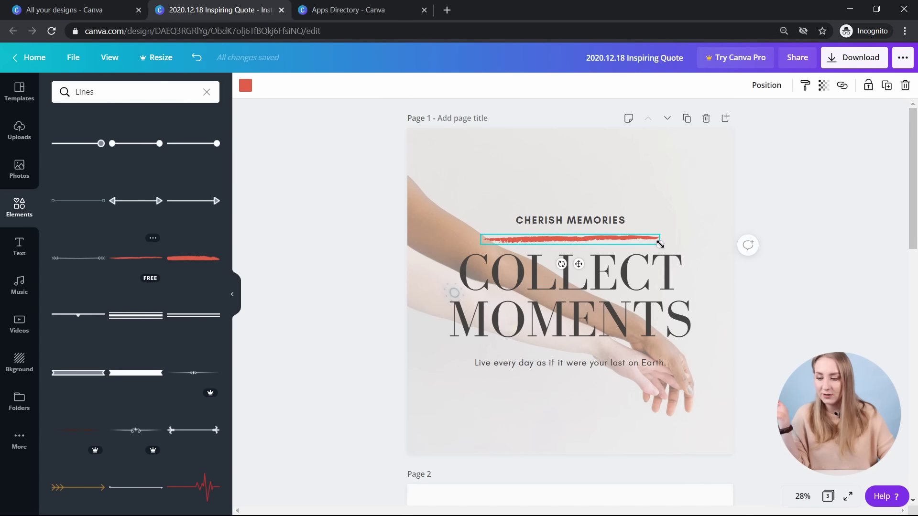
{"action": "left_click_drag", "start_coordinate": [657, 244], "coordinate": [607, 259]}
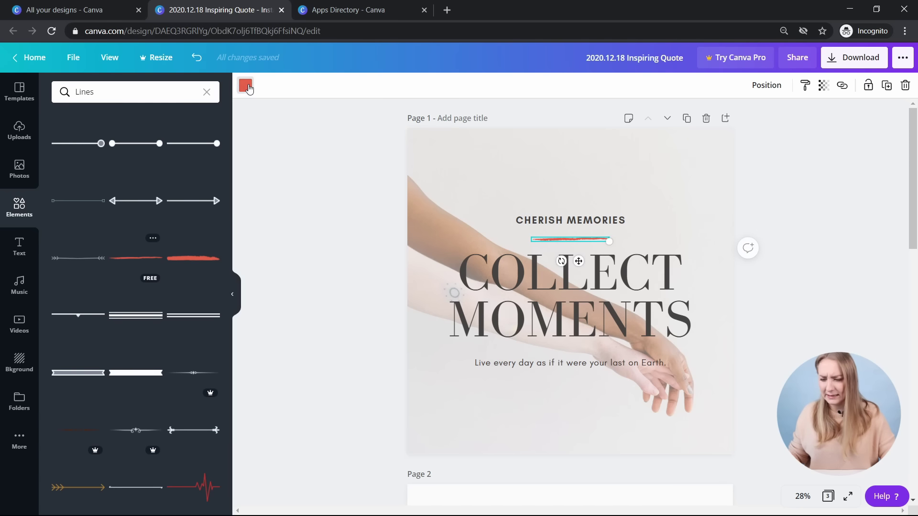
{"action": "left_click", "coordinate": [319, 222]}
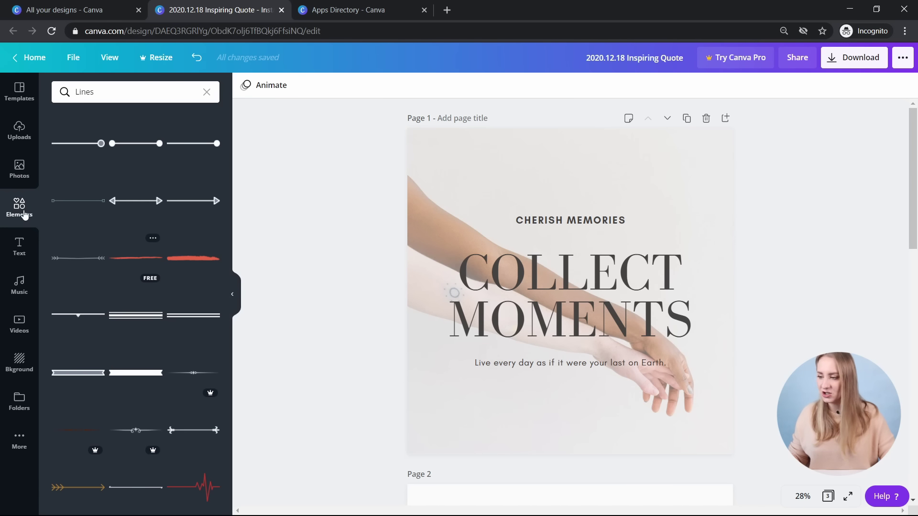
- Add the gold sunburst above CHERISH MEMORIES and shrink it to fit the heading
{"action": "scroll", "coordinate": [125, 293], "scroll_direction": "down", "scroll_amount": 10}
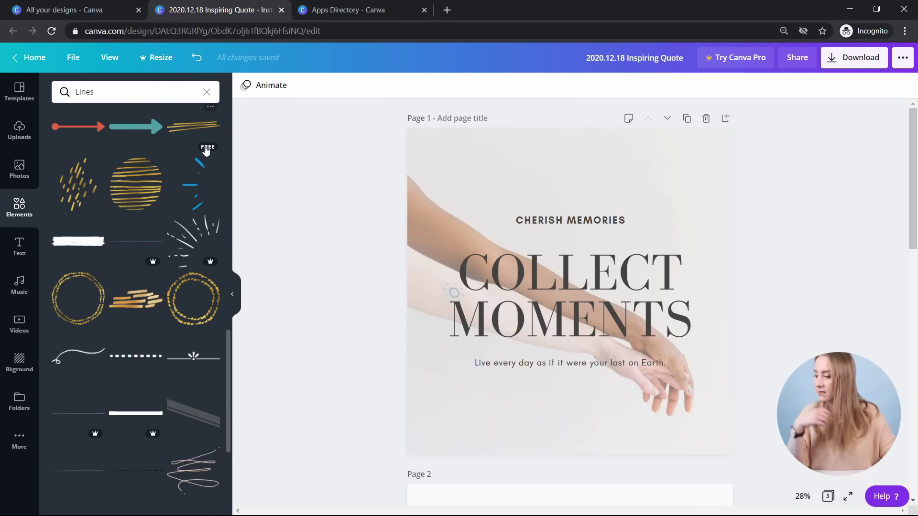
{"action": "scroll", "coordinate": [206, 151], "scroll_direction": "down", "scroll_amount": 6}
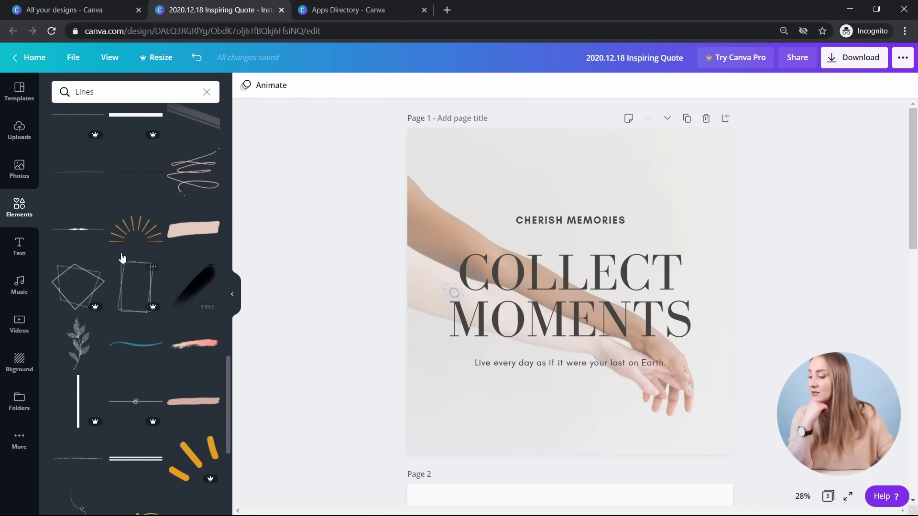
{"action": "left_click", "coordinate": [149, 229]}
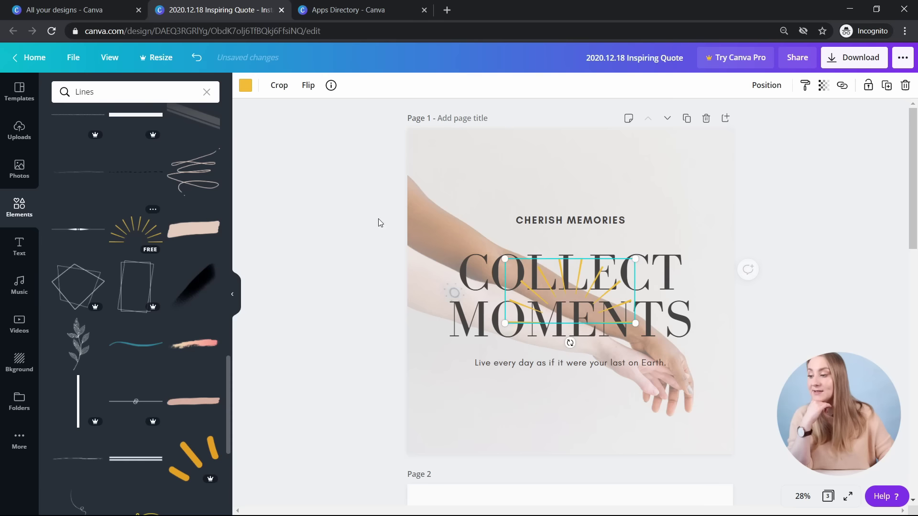
{"action": "left_click_drag", "start_coordinate": [584, 296], "coordinate": [574, 193]}
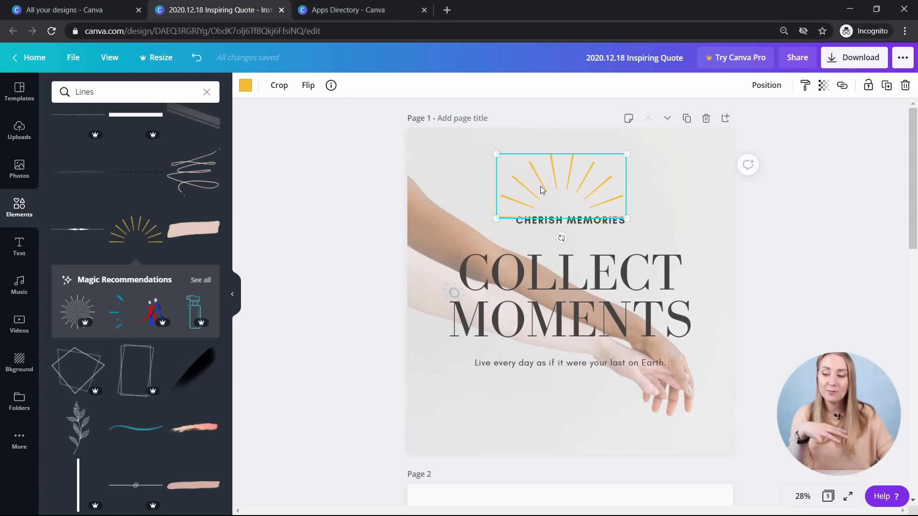
{"action": "left_click_drag", "start_coordinate": [497, 152], "coordinate": [580, 187]}
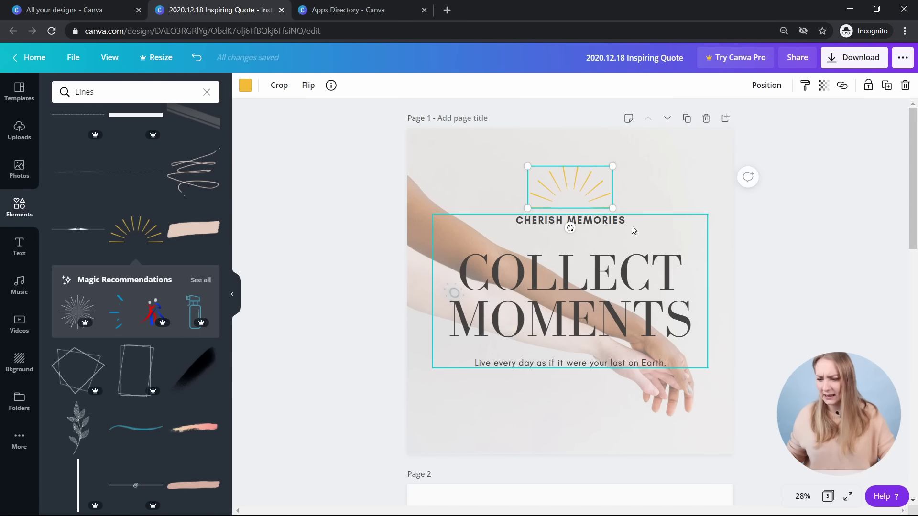
{"action": "key", "text": "Escape"}
{"action": "left_click", "coordinate": [206, 92]}
{"action": "scroll", "coordinate": [191, 239], "scroll_direction": "down", "scroll_amount": 2}
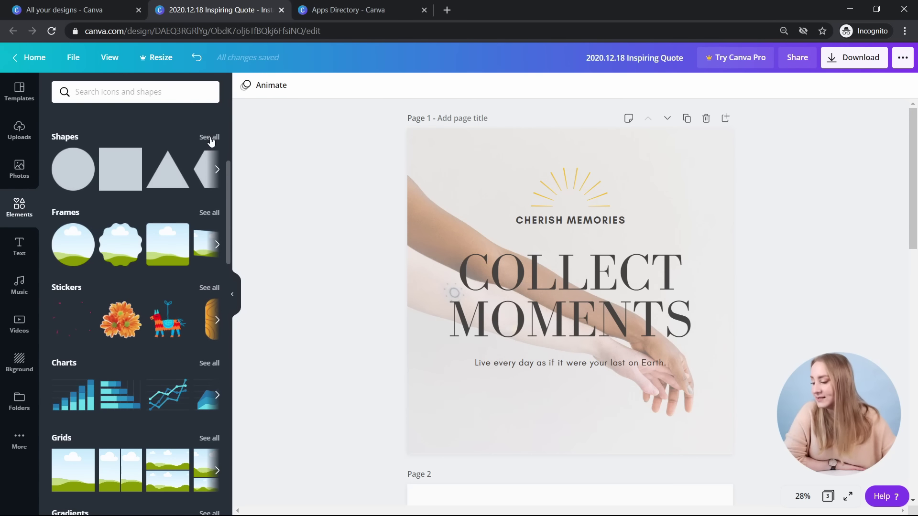
- From Shapes, try a plain square, an outlined square frame and a striped square, deleting each
{"action": "left_click", "coordinate": [210, 137]}
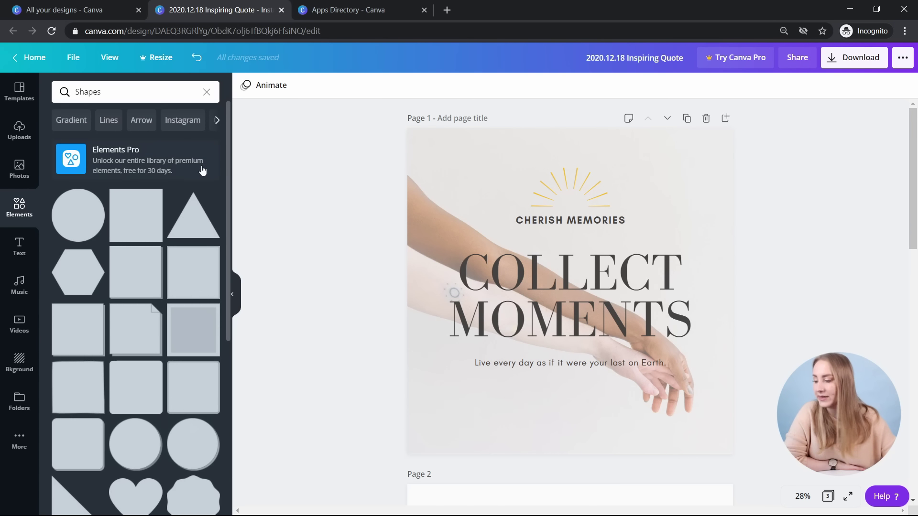
{"action": "left_click", "coordinate": [119, 212]}
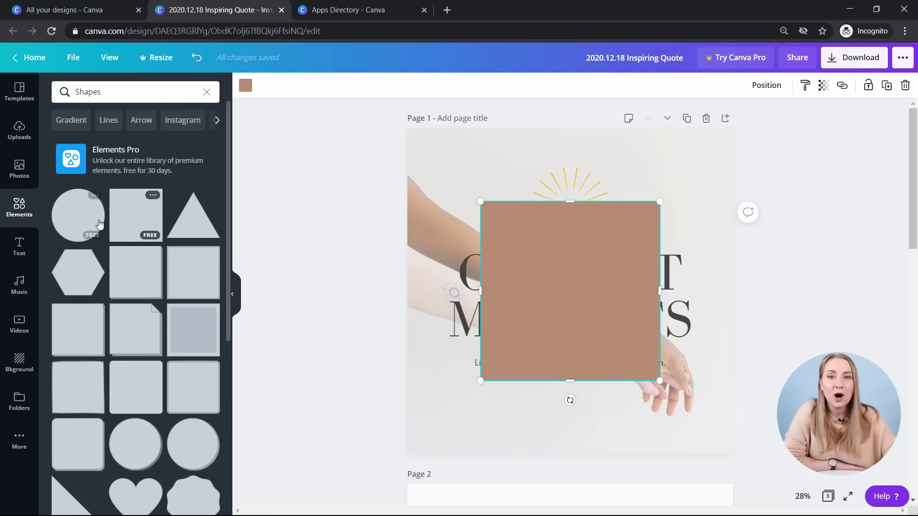
{"action": "scroll", "coordinate": [139, 330], "scroll_direction": "down", "scroll_amount": 3}
{"action": "scroll", "coordinate": [143, 359], "scroll_direction": "down", "scroll_amount": 6}
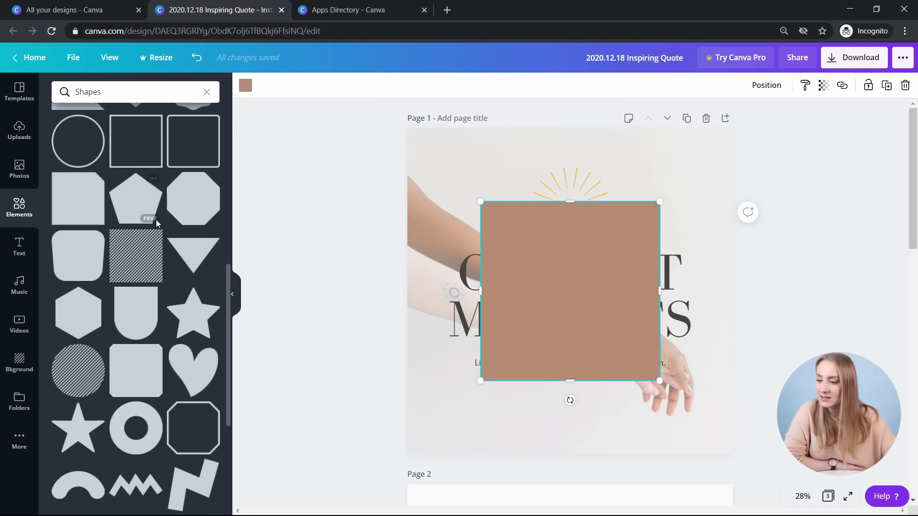
{"action": "key", "text": "Delete"}
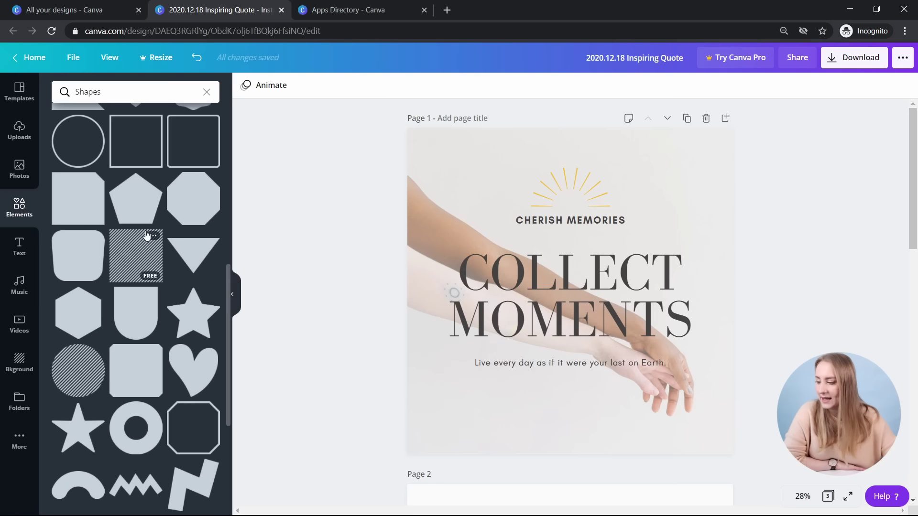
{"action": "left_click", "coordinate": [130, 145]}
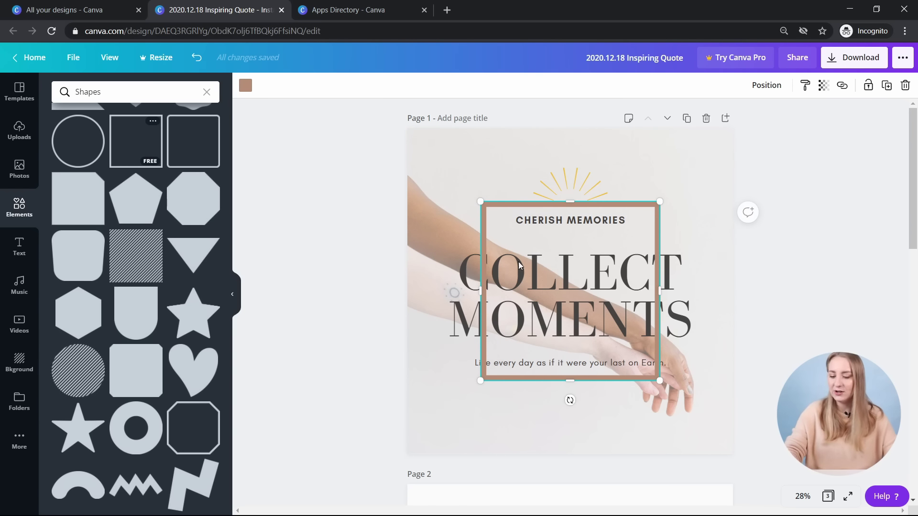
{"action": "left_click_drag", "start_coordinate": [473, 200], "coordinate": [404, 152]}
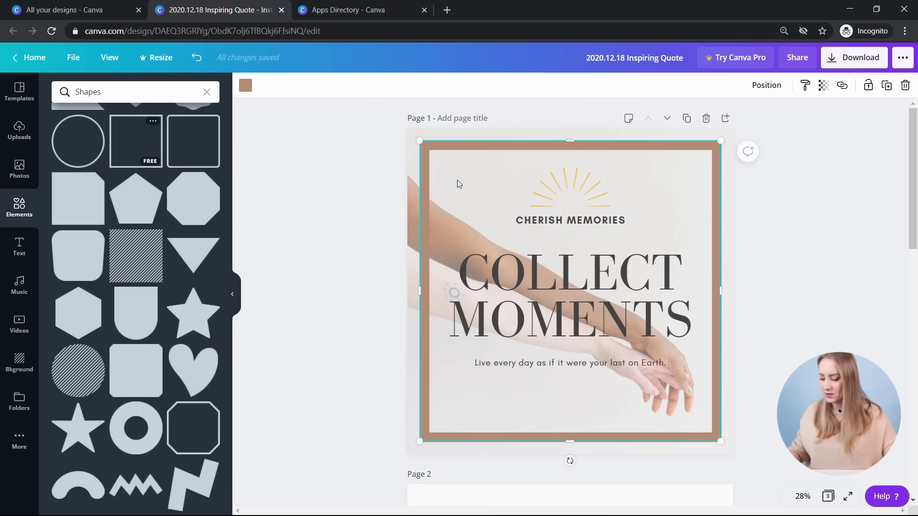
{"action": "key", "text": "Delete"}
{"action": "scroll", "coordinate": [139, 215], "scroll_direction": "down", "scroll_amount": 3}
{"action": "left_click", "coordinate": [139, 155]}
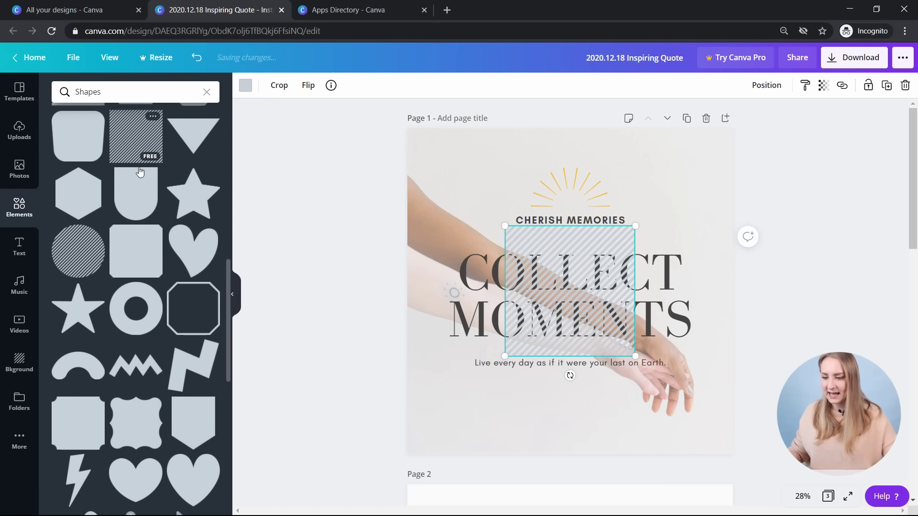
{"action": "key", "text": "Delete"}
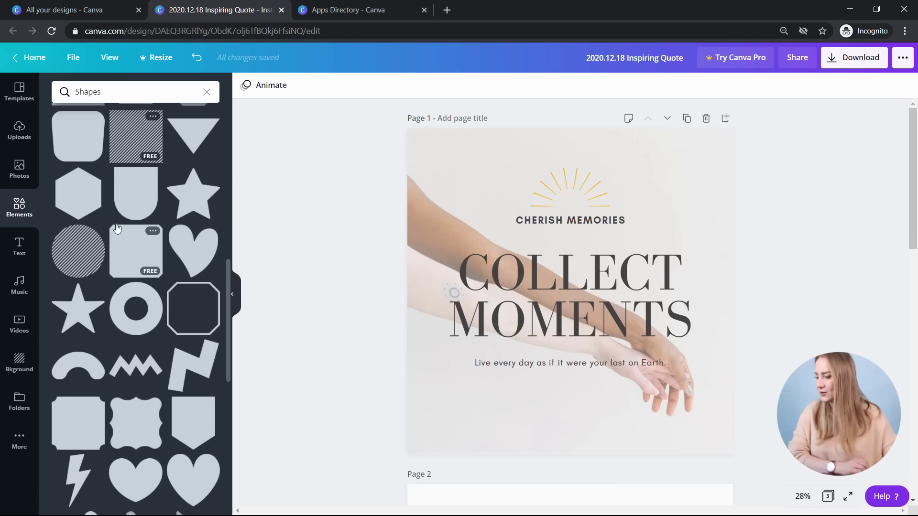
- Place a brown shape tilted about 20° and a yellow striped circle at page 1's lower left, then delete both
{"action": "left_click_drag", "start_coordinate": [76, 197], "coordinate": [381, 421]}
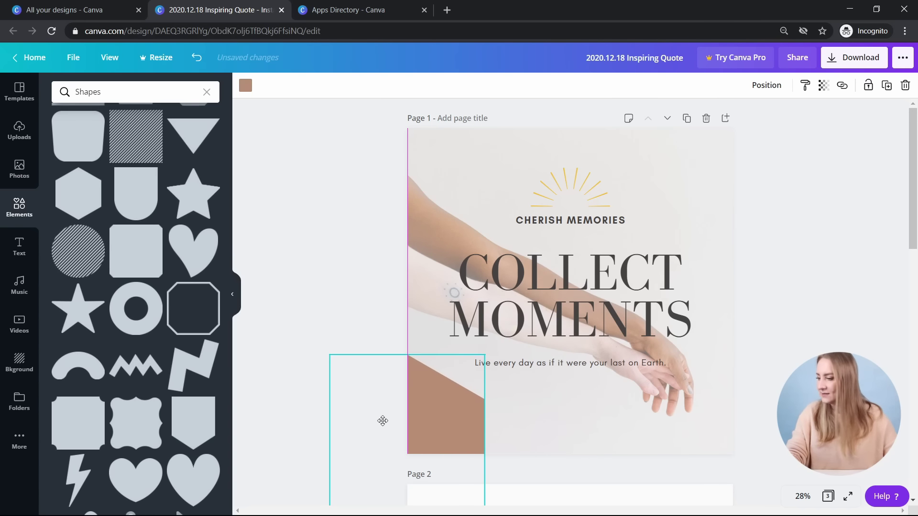
{"action": "left_click_drag", "start_coordinate": [505, 445], "coordinate": [494, 426]}
{"action": "left_click_drag", "start_coordinate": [103, 258], "coordinate": [465, 480]}
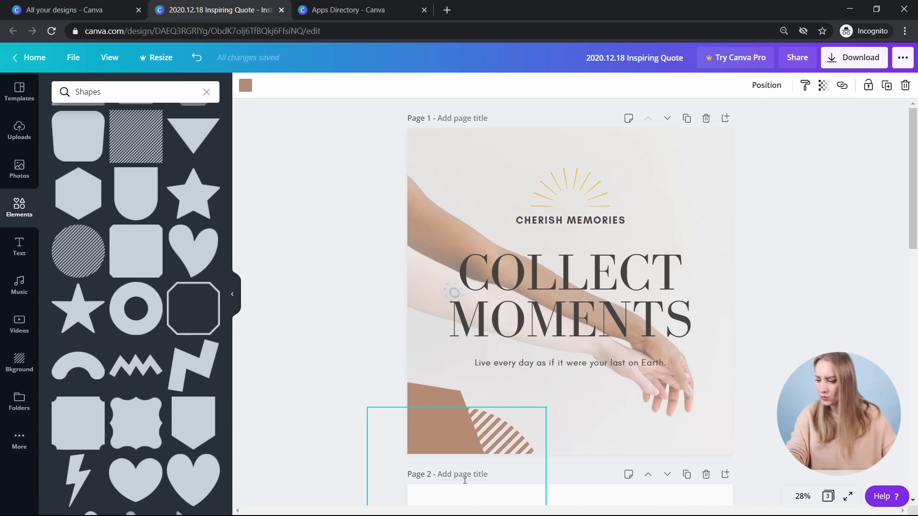
{"action": "left_click", "coordinate": [245, 85]}
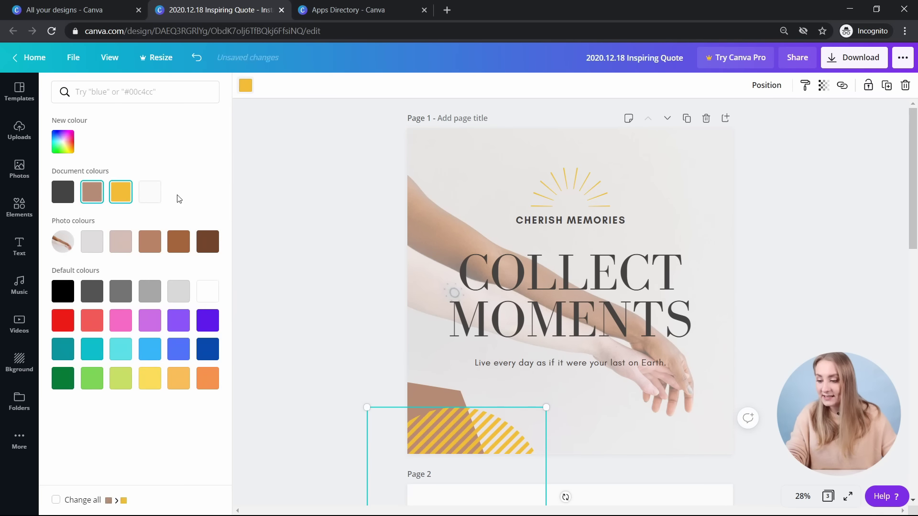
{"action": "left_click", "coordinate": [120, 193]}
{"action": "left_click", "coordinate": [641, 438]}
{"action": "key", "text": "Escape"}
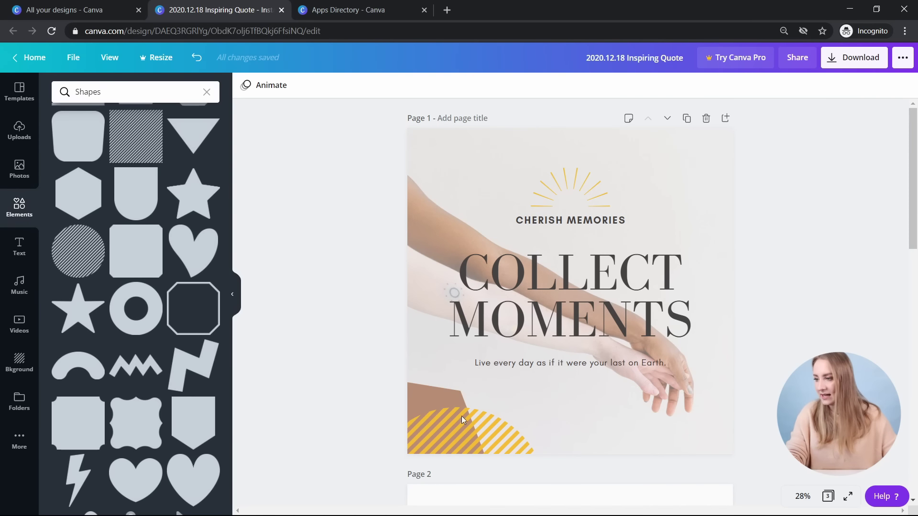
{"action": "left_click", "coordinate": [476, 428]}
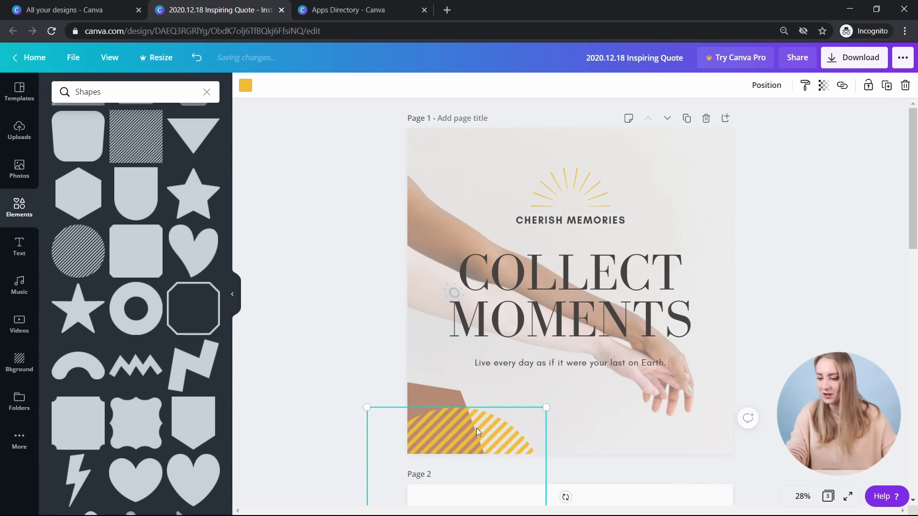
{"action": "key", "text": "Delete"}
{"action": "left_click", "coordinate": [433, 409]}
{"action": "key", "text": "Delete"}
- Try the lightning-bolt shape, delete it, and go back to the element categories overview
{"action": "scroll", "coordinate": [137, 350], "scroll_direction": "down", "scroll_amount": 3}
{"action": "scroll", "coordinate": [138, 350], "scroll_direction": "down", "scroll_amount": 2}
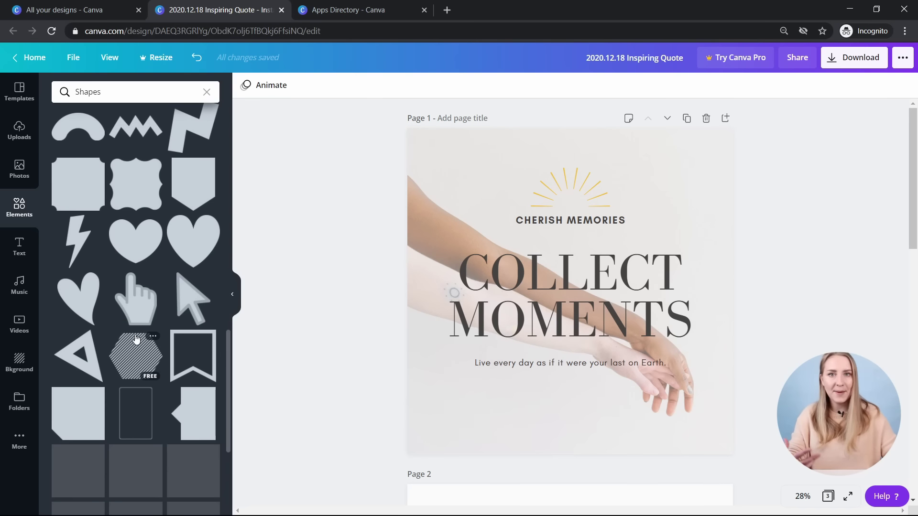
{"action": "left_click", "coordinate": [78, 239]}
{"action": "key", "text": "Delete"}
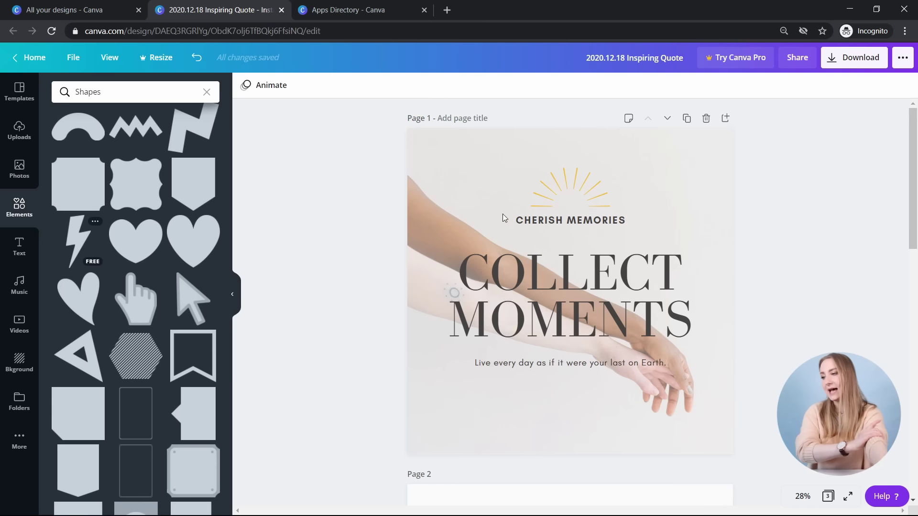
{"action": "left_click", "coordinate": [7, 211]}
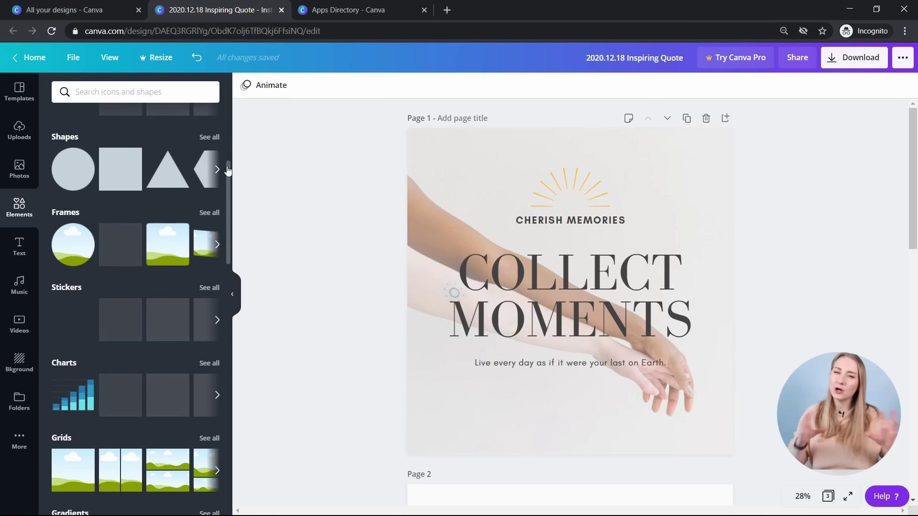
- Add the desktop-monitor frame to Page 2, move it up-left, and enlarge it by its corner
{"action": "scroll", "coordinate": [183, 191], "scroll_direction": "down", "scroll_amount": 2}
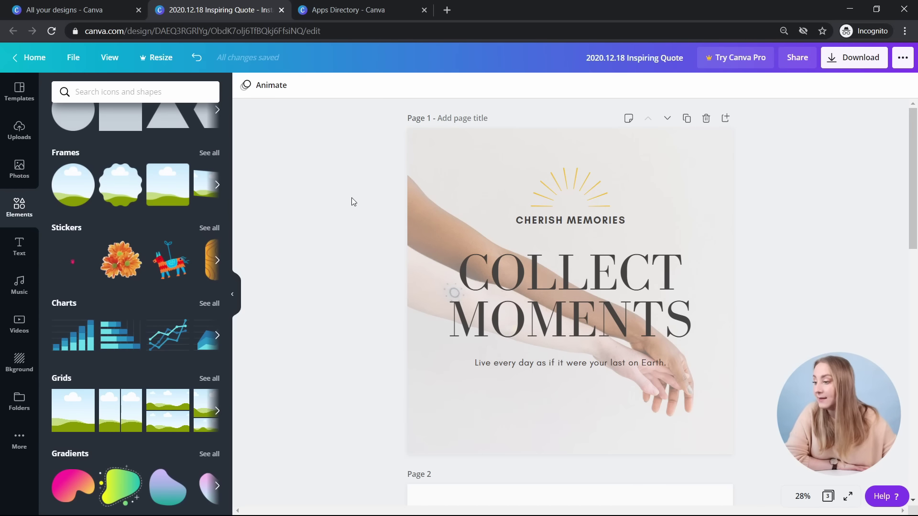
{"action": "scroll", "coordinate": [353, 200], "scroll_direction": "down", "scroll_amount": 5}
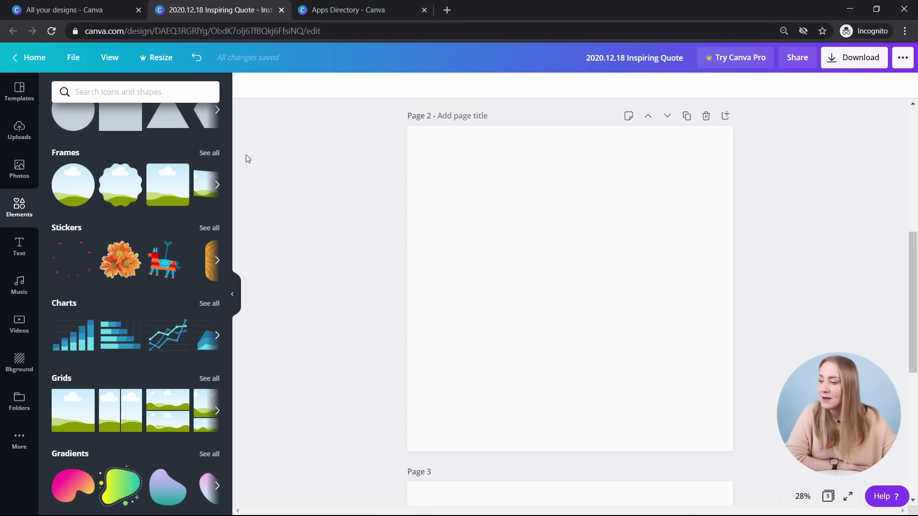
{"action": "left_click", "coordinate": [207, 153]}
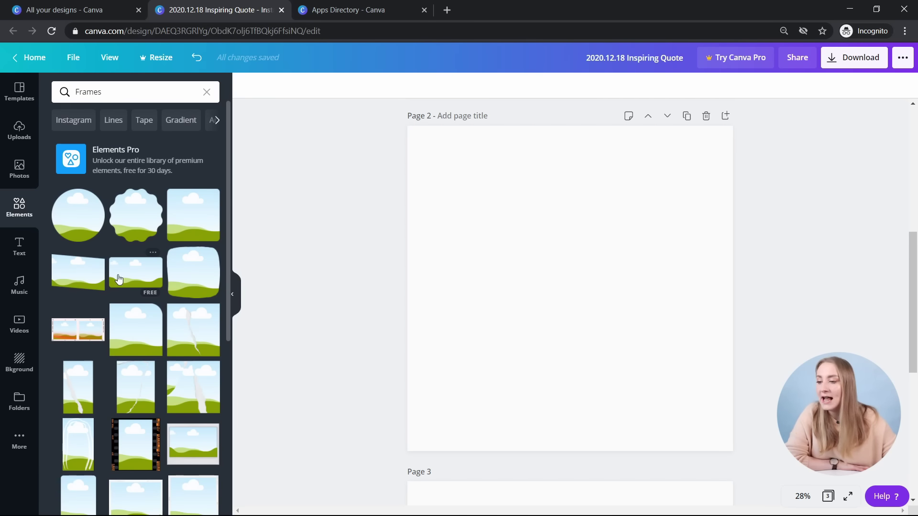
{"action": "scroll", "coordinate": [139, 243], "scroll_direction": "down", "scroll_amount": 1}
{"action": "scroll", "coordinate": [164, 320], "scroll_direction": "down", "scroll_amount": 1}
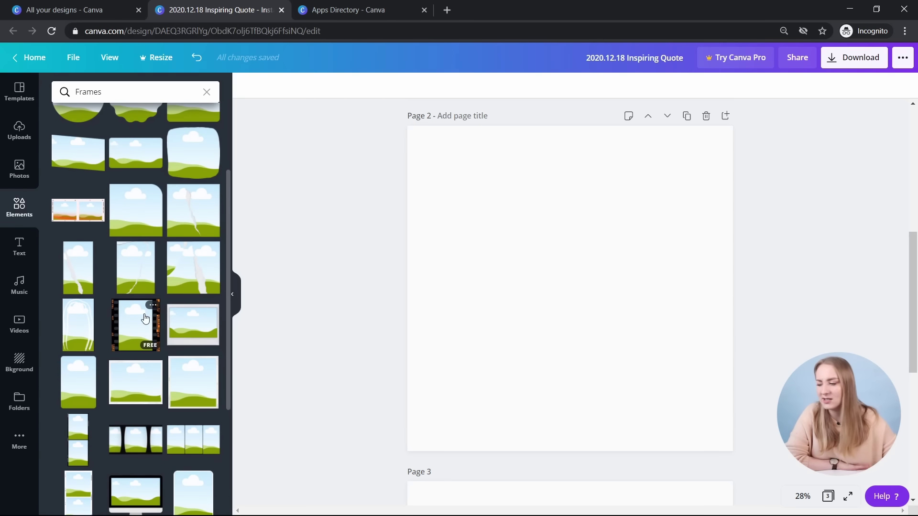
{"action": "scroll", "coordinate": [143, 239], "scroll_direction": "down", "scroll_amount": 1}
{"action": "scroll", "coordinate": [175, 244], "scroll_direction": "up", "scroll_amount": 3}
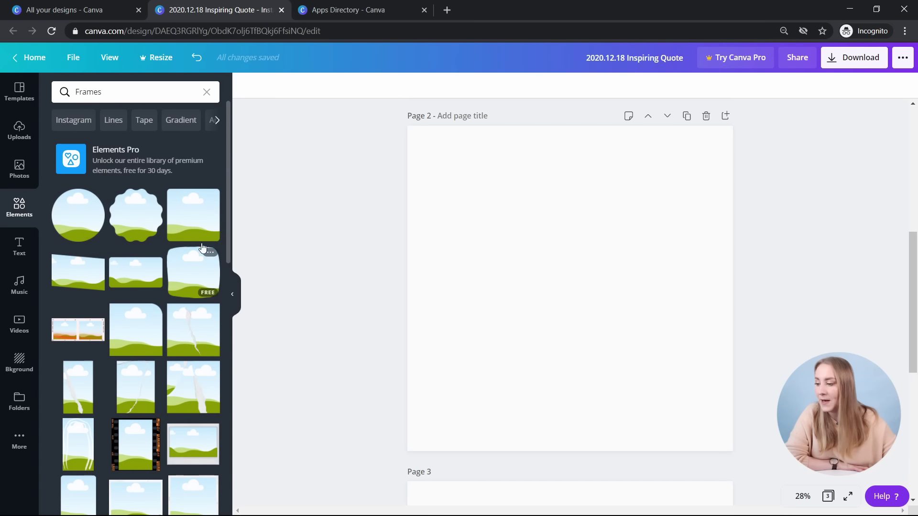
{"action": "scroll", "coordinate": [96, 286], "scroll_direction": "down", "scroll_amount": 4}
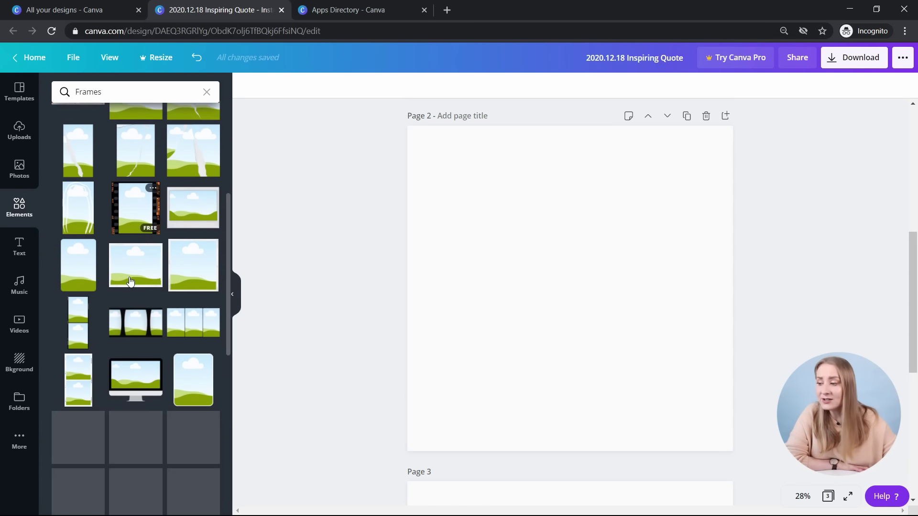
{"action": "scroll", "coordinate": [133, 316], "scroll_direction": "down", "scroll_amount": 1}
{"action": "left_click_drag", "start_coordinate": [134, 324], "coordinate": [551, 283]}
{"action": "left_click_drag", "start_coordinate": [589, 311], "coordinate": [541, 269]}
{"action": "left_click_drag", "start_coordinate": [616, 334], "coordinate": [634, 346]}
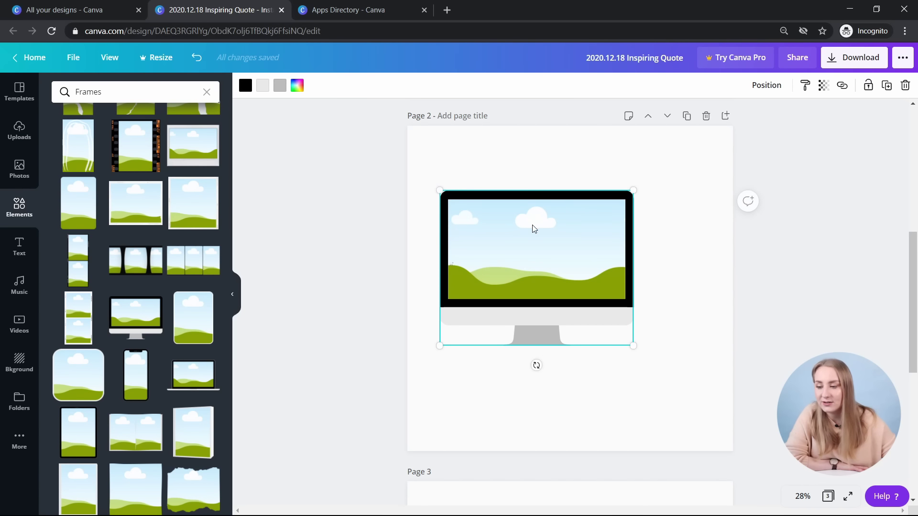
- Fill the monitor frame with the colour-palette image, then the arm photo shifted upward
{"action": "left_click", "coordinate": [782, 263]}
{"action": "left_click", "coordinate": [18, 170]}
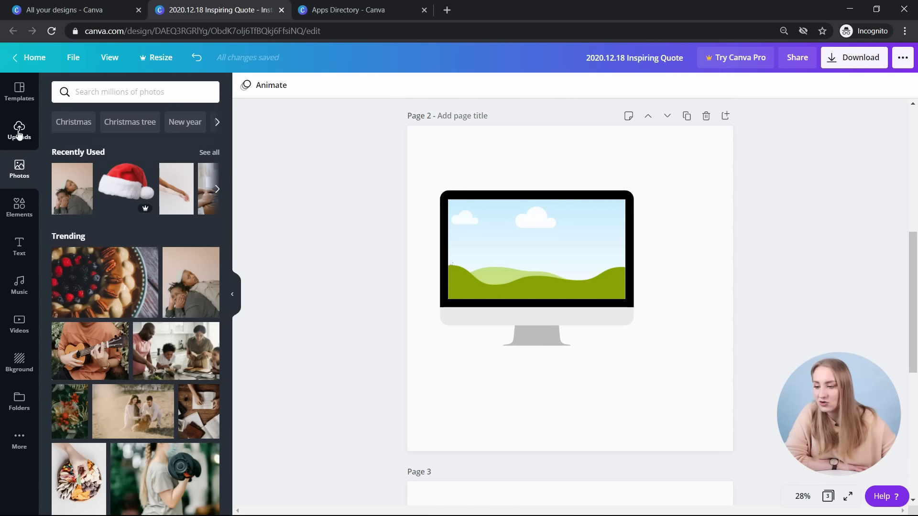
{"action": "left_click", "coordinate": [19, 130]}
{"action": "left_click_drag", "start_coordinate": [56, 158], "coordinate": [473, 239]}
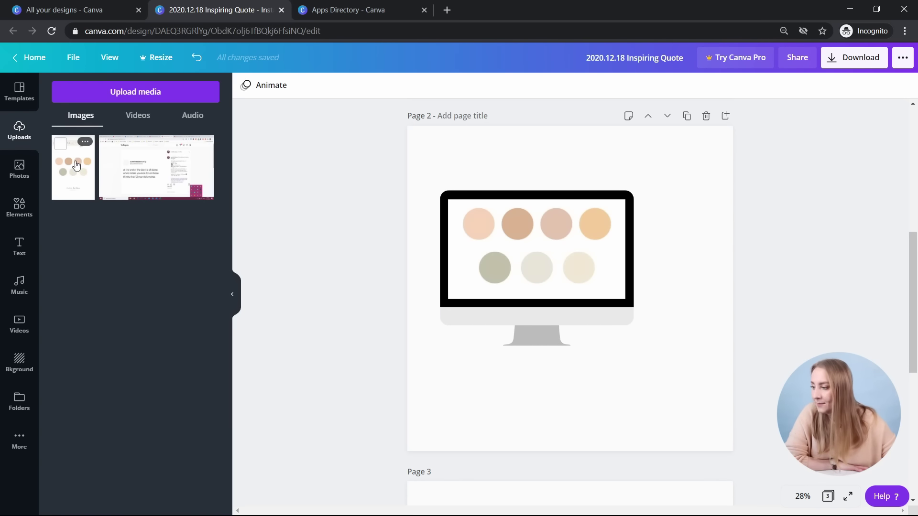
{"action": "left_click", "coordinate": [19, 170]}
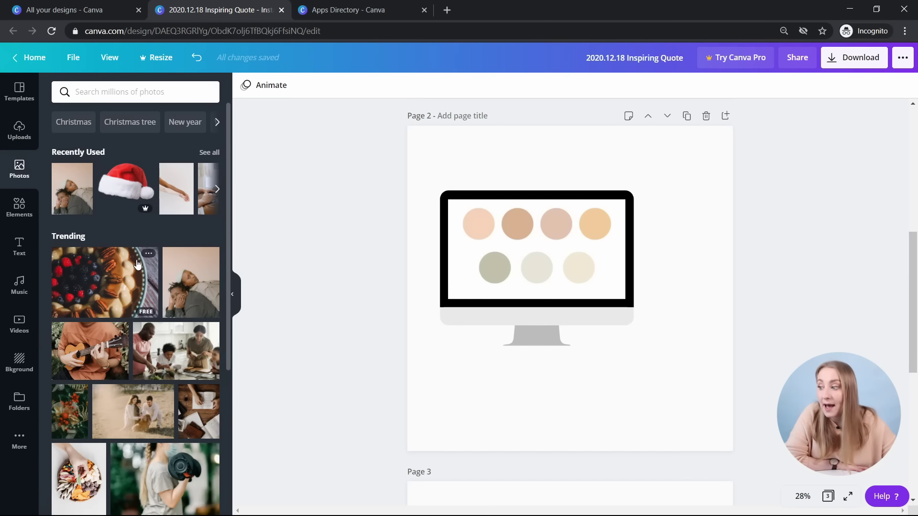
{"action": "left_click_drag", "start_coordinate": [176, 189], "coordinate": [447, 314]}
{"action": "left_click", "coordinate": [515, 247]}
{"action": "double_click", "coordinate": [515, 248]}
{"action": "left_click_drag", "start_coordinate": [563, 273], "coordinate": [564, 235]}
{"action": "left_click", "coordinate": [755, 290]}
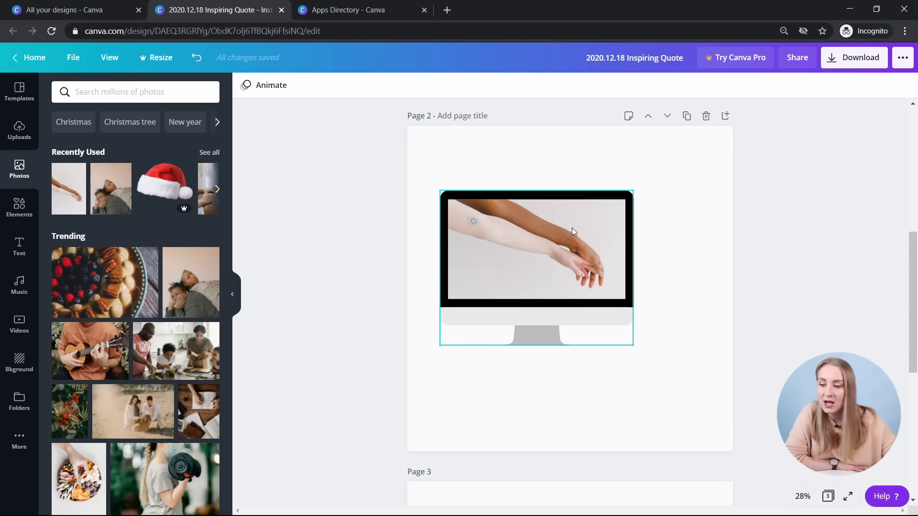
- Replace the monitor frame with a three-panel frame stretched across the top of Page 2
{"action": "left_click", "coordinate": [546, 260]}
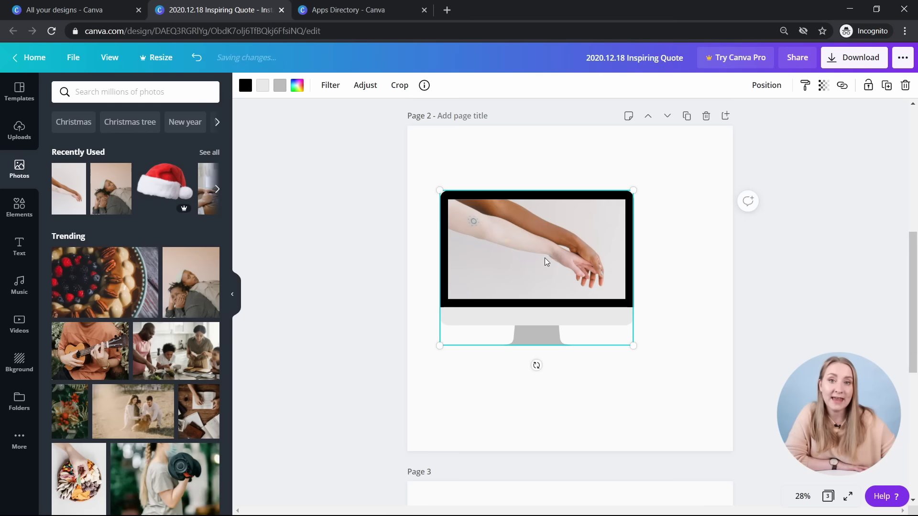
{"action": "key", "text": "Delete"}
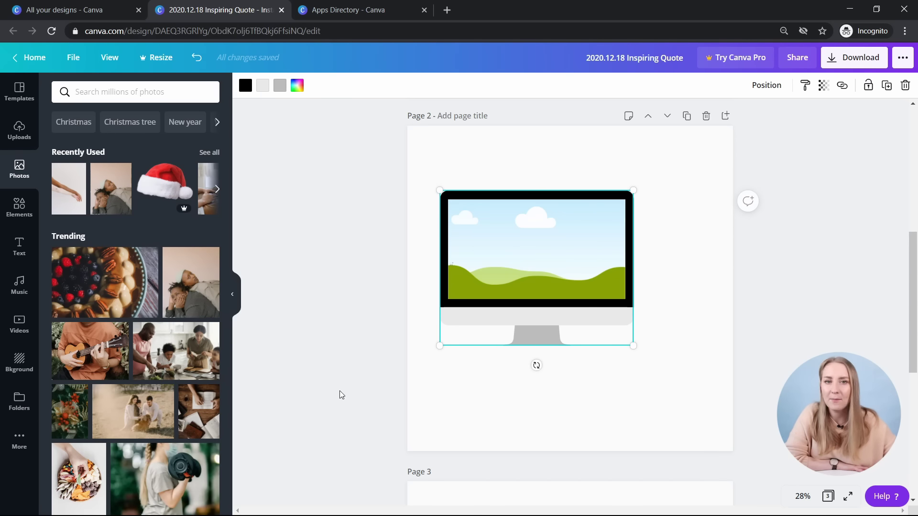
{"action": "key", "text": "Delete"}
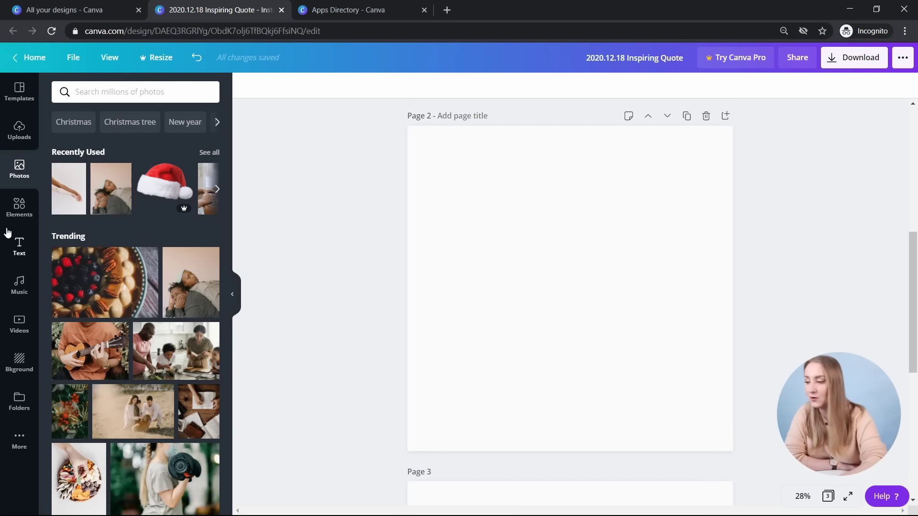
{"action": "left_click", "coordinate": [11, 211]}
{"action": "scroll", "coordinate": [201, 225], "scroll_direction": "down", "scroll_amount": 1}
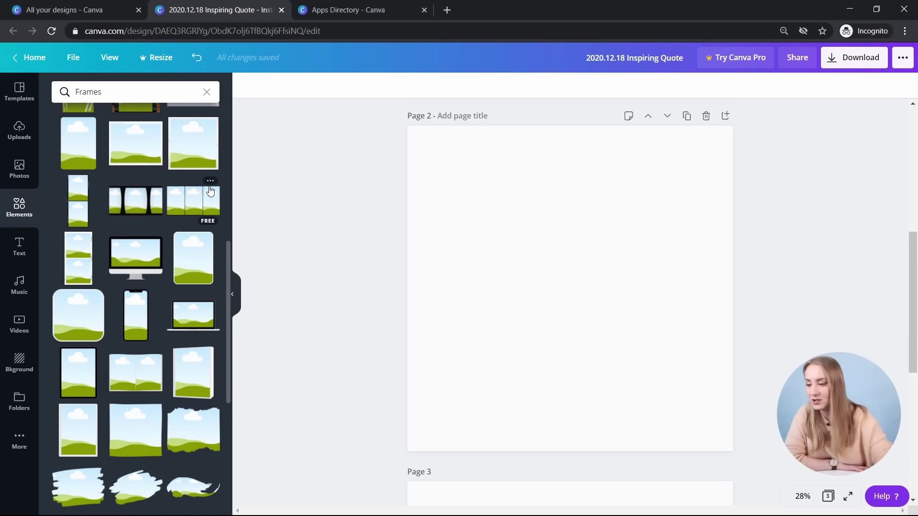
{"action": "left_click", "coordinate": [197, 209]}
{"action": "left_click_drag", "start_coordinate": [564, 283], "coordinate": [497, 171]}
{"action": "left_click_drag", "start_coordinate": [591, 226], "coordinate": [733, 308]}
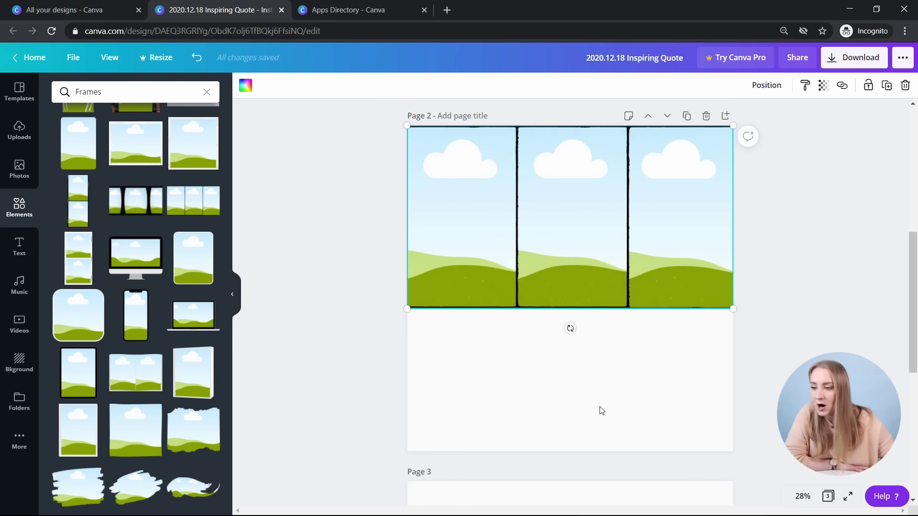
{"action": "left_click", "coordinate": [520, 327]}
- Fill the three panels with the family, dumbbell and boy-reading stock photos
{"action": "left_click", "coordinate": [7, 162]}
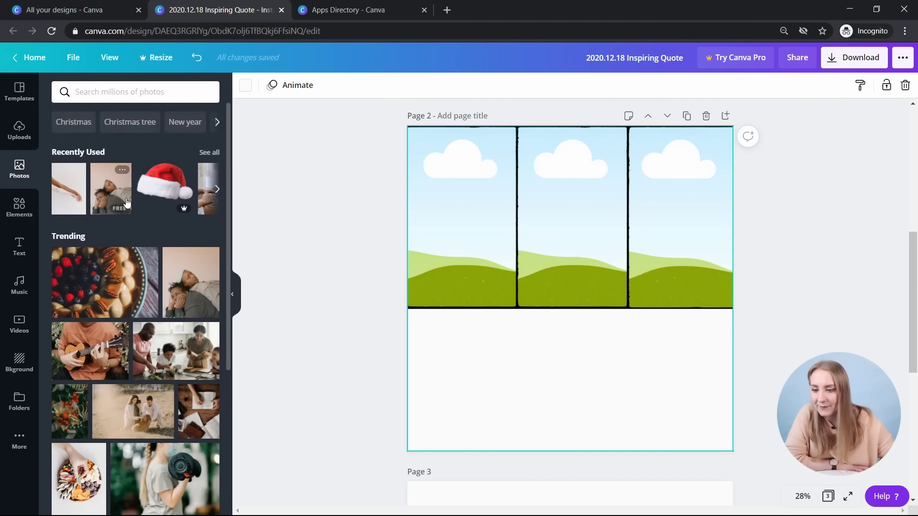
{"action": "scroll", "coordinate": [139, 211], "scroll_direction": "down", "scroll_amount": 5}
{"action": "left_click_drag", "start_coordinate": [135, 234], "coordinate": [459, 220]}
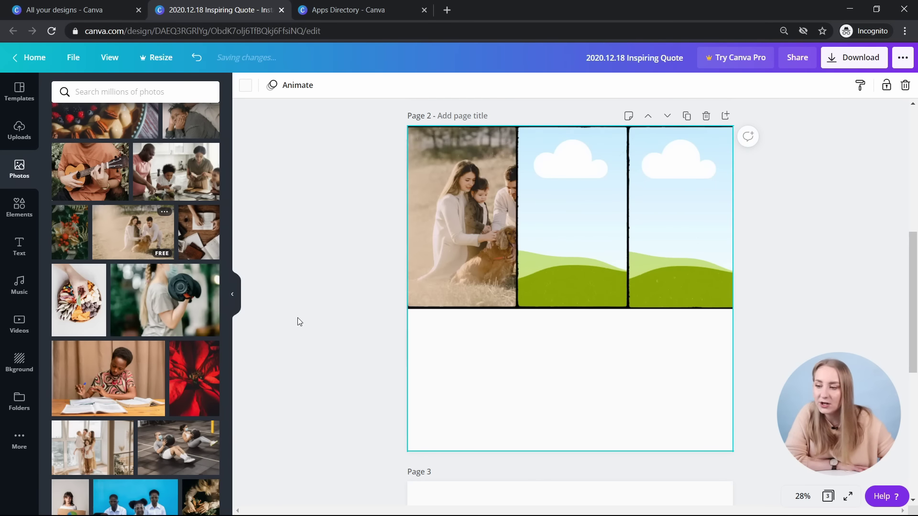
{"action": "double_click", "coordinate": [434, 237]}
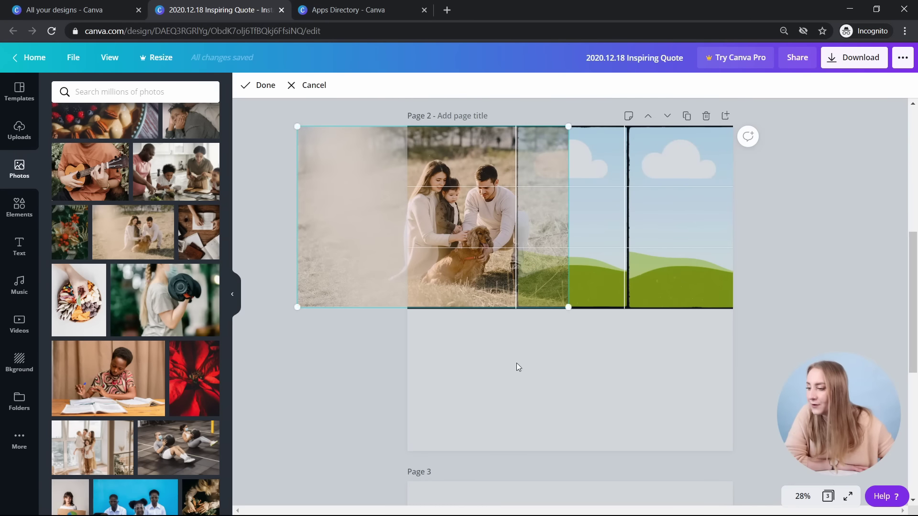
{"action": "left_click", "coordinate": [410, 365]}
{"action": "left_click", "coordinate": [380, 378]}
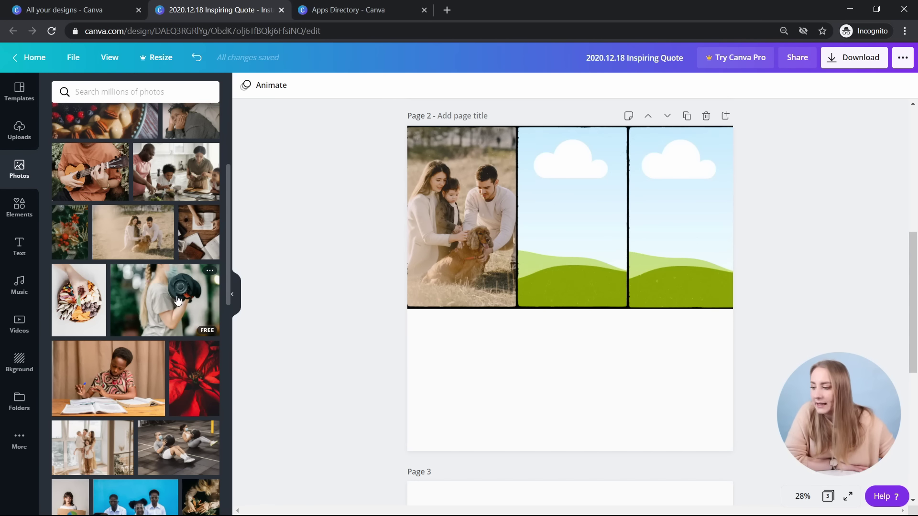
{"action": "left_click_drag", "start_coordinate": [162, 296], "coordinate": [555, 229]}
{"action": "double_click", "coordinate": [619, 290]}
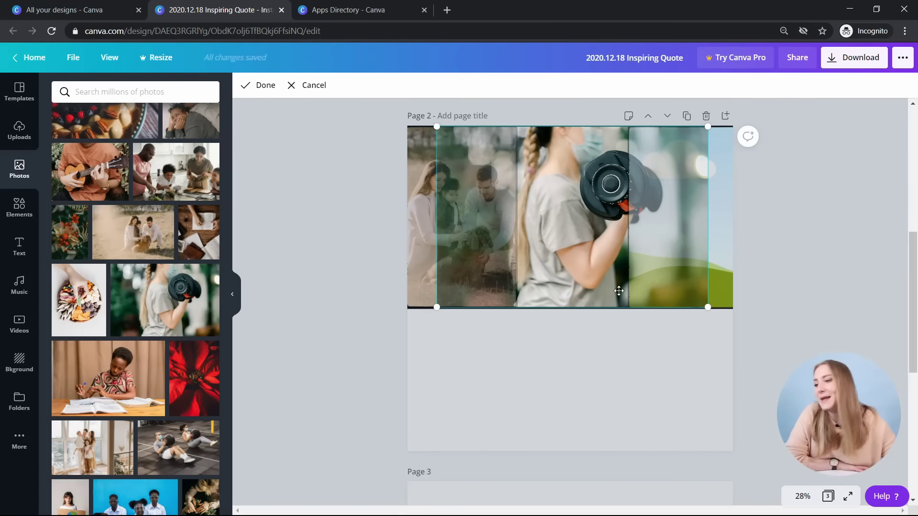
{"action": "left_click", "coordinate": [429, 188]}
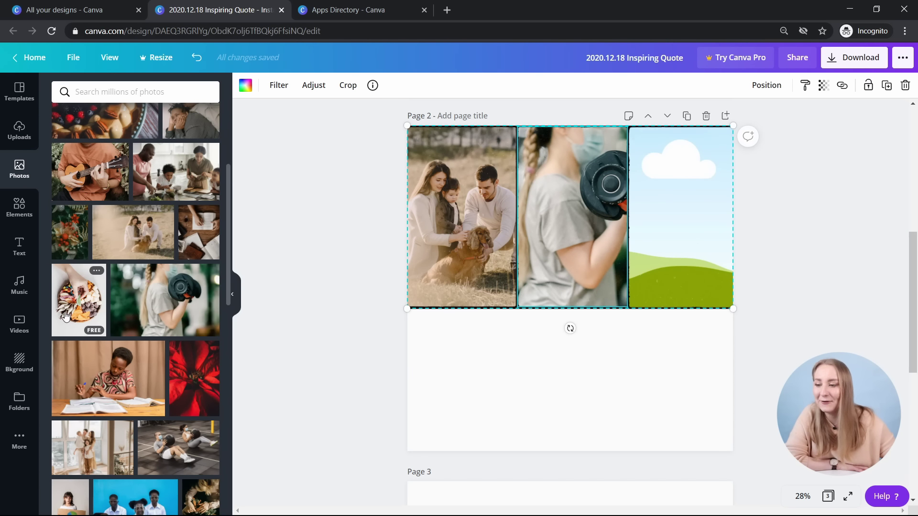
{"action": "left_click_drag", "start_coordinate": [101, 404], "coordinate": [697, 307]}
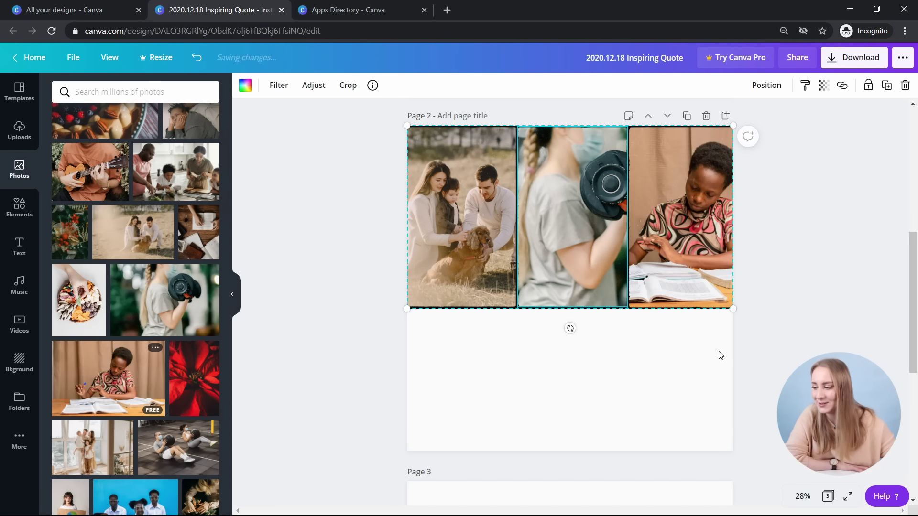
{"action": "left_click", "coordinate": [569, 337]}
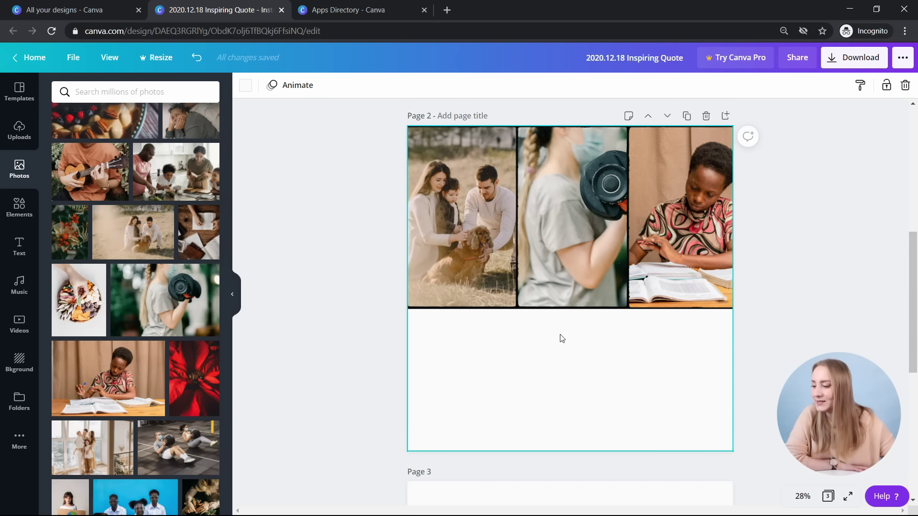
- Remove all three photos and delete the three-panel grid, leaving Page 2 blank
{"action": "left_click", "coordinate": [643, 177]}
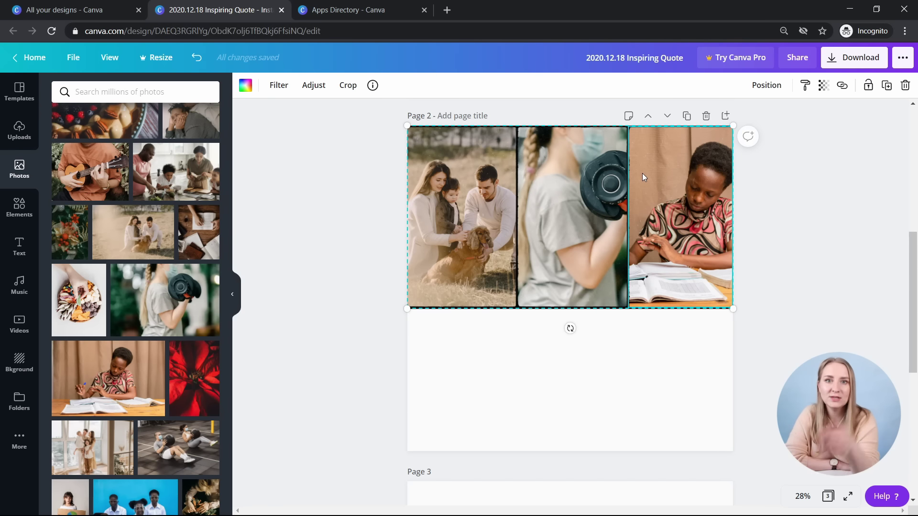
{"action": "left_click", "coordinate": [787, 326]}
{"action": "left_click", "coordinate": [513, 243]}
{"action": "key", "text": "Delete"}
{"action": "left_click", "coordinate": [612, 265]}
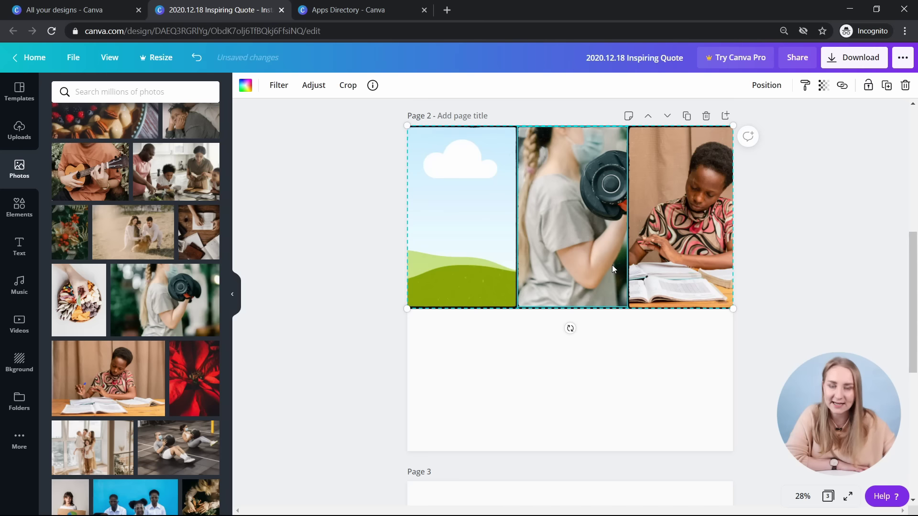
{"action": "key", "text": "Delete"}
{"action": "left_click", "coordinate": [671, 230]}
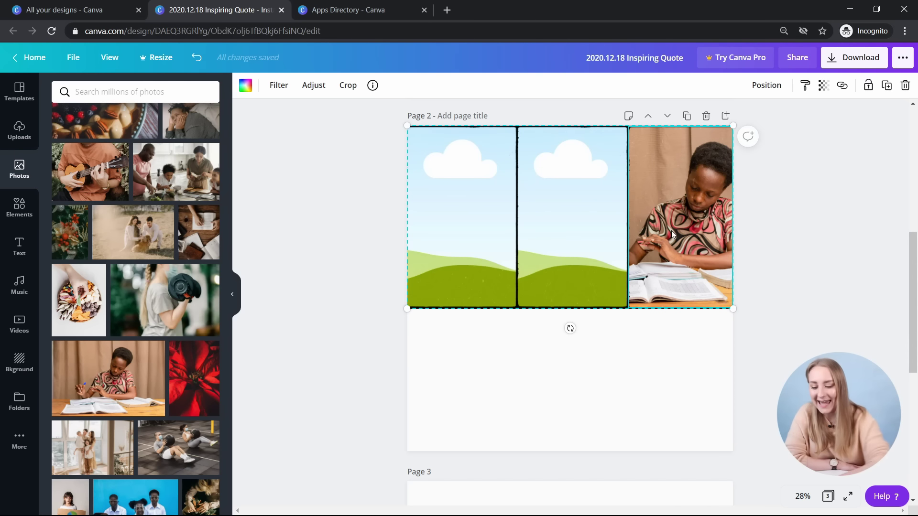
{"action": "key", "text": "Delete"}
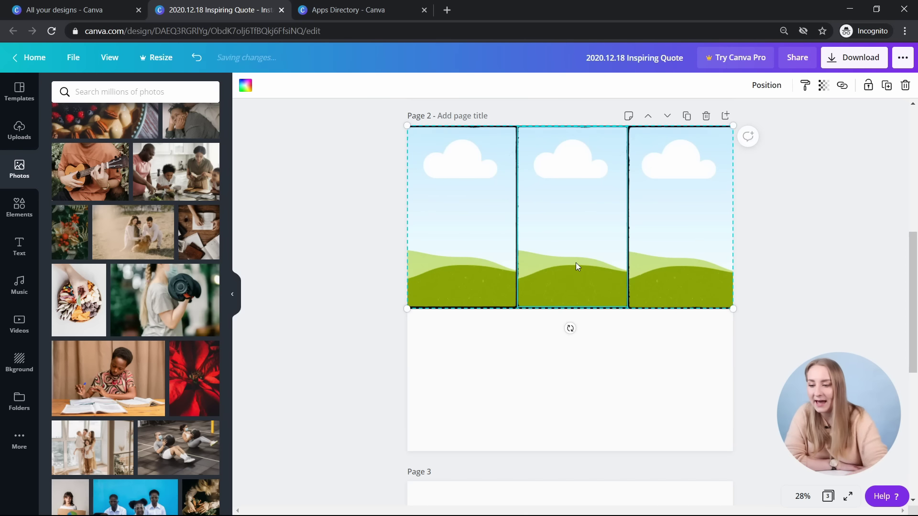
{"action": "key", "text": "Delete"}
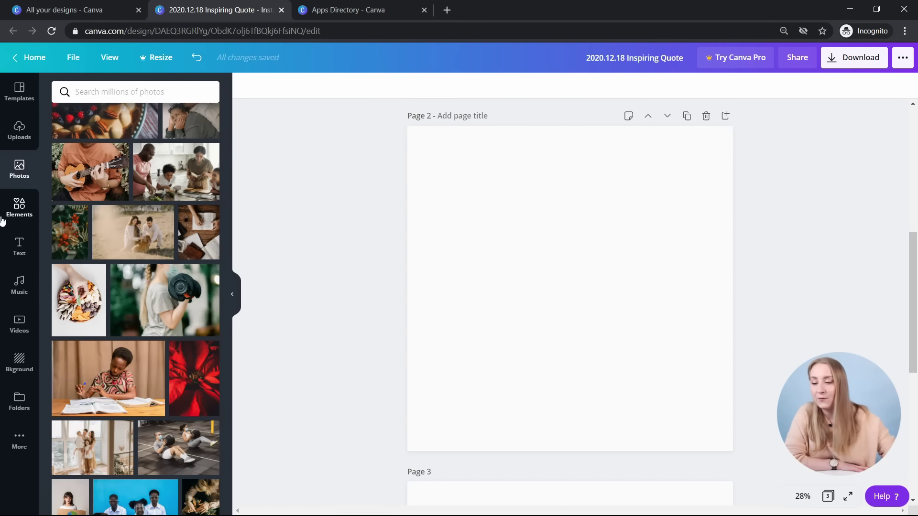
{"action": "left_click", "coordinate": [19, 207]}
- Add the brush-stroke frame and set page 2's background to the pinkish-beige swatch
{"action": "scroll", "coordinate": [211, 282], "scroll_direction": "down", "scroll_amount": 5}
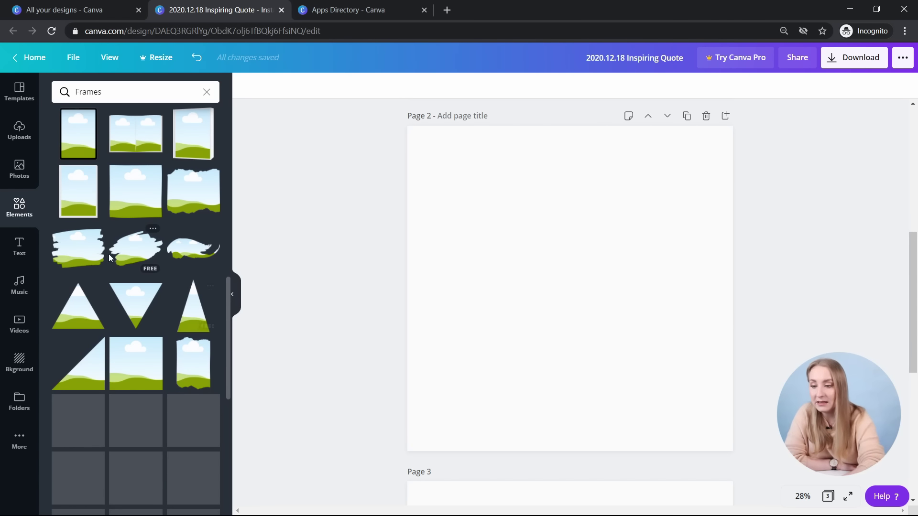
{"action": "left_click", "coordinate": [129, 248]}
{"action": "left_click", "coordinate": [520, 199]}
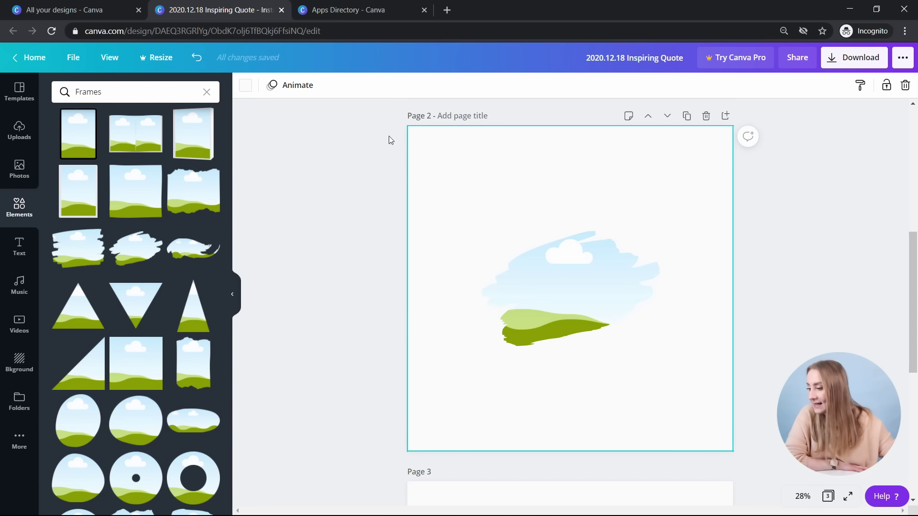
{"action": "left_click", "coordinate": [244, 87]}
{"action": "left_click", "coordinate": [121, 240]}
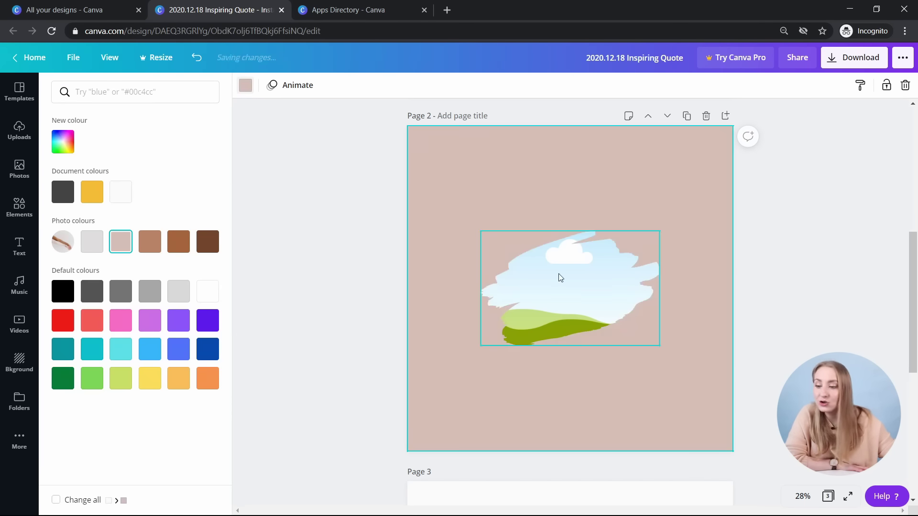
- Enlarge the brush-stroke frame and fill it with the family-and-dog photo
{"action": "left_click", "coordinate": [492, 268]}
{"action": "mouse_move", "coordinate": [479, 227]}
{"action": "left_mouse_down"}
{"action": "mouse_move", "coordinate": [416, 182]}
{"action": "mouse_move", "coordinate": [467, 206]}
{"action": "left_mouse_up"}
{"action": "key", "text": "Delete"}
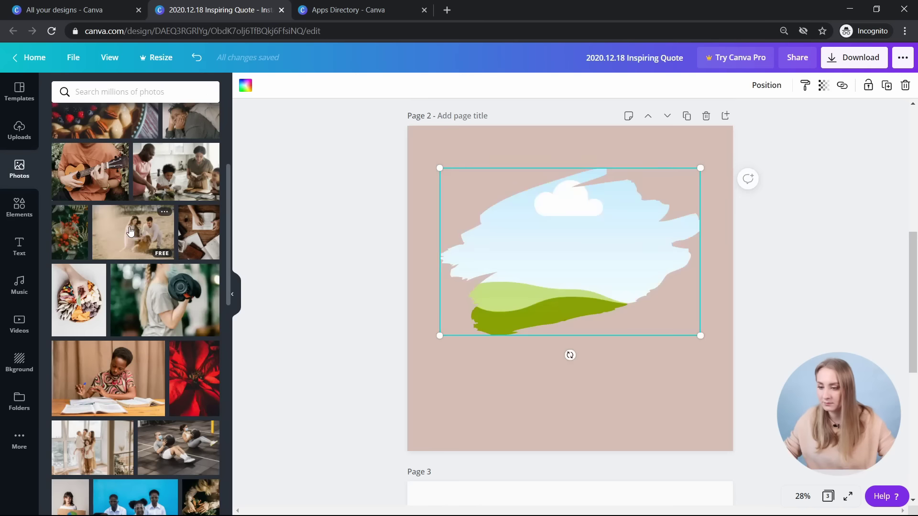
{"action": "left_click_drag", "start_coordinate": [133, 232], "coordinate": [585, 279]}
{"action": "left_click", "coordinate": [812, 306]}
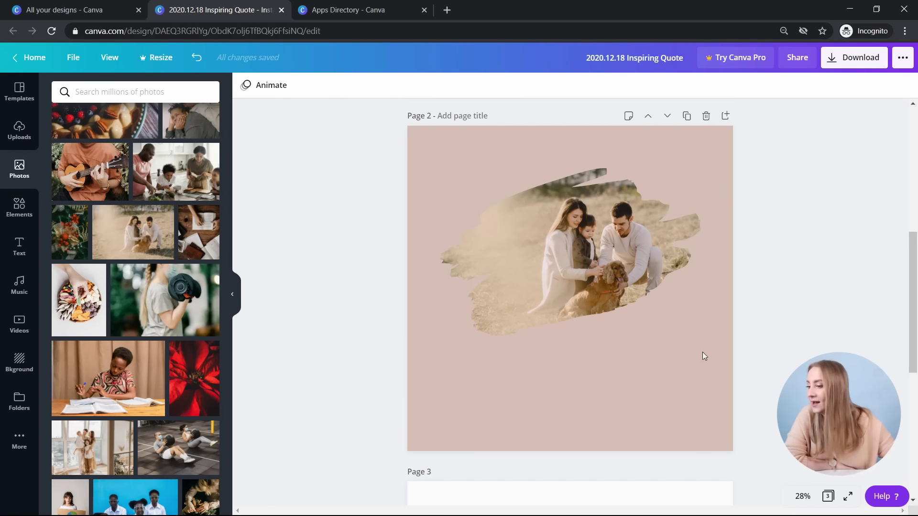
{"action": "left_click", "coordinate": [15, 245]}
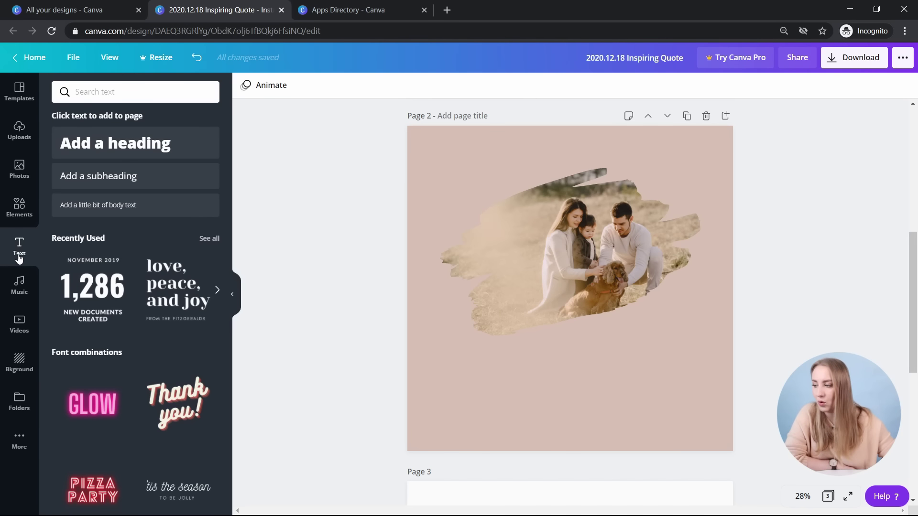
- Try a pink squiggle sticker shrunk and rotated at the photo's upper-left edge, then delete it
{"action": "left_click", "coordinate": [19, 207]}
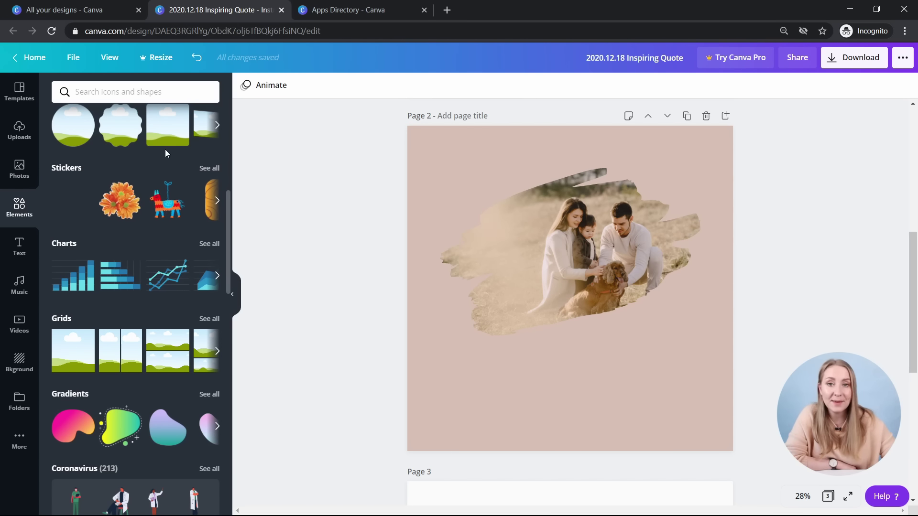
{"action": "left_click", "coordinate": [210, 167]}
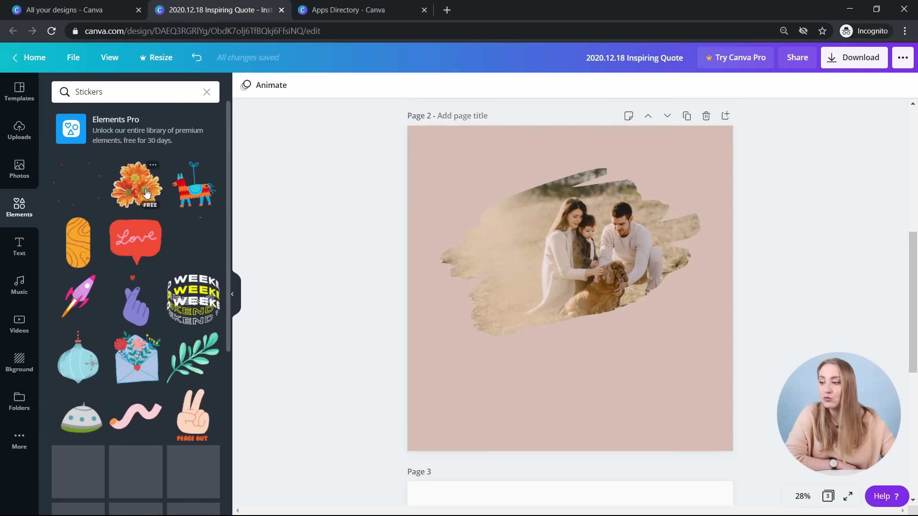
{"action": "scroll", "coordinate": [95, 239], "scroll_direction": "down", "scroll_amount": 3}
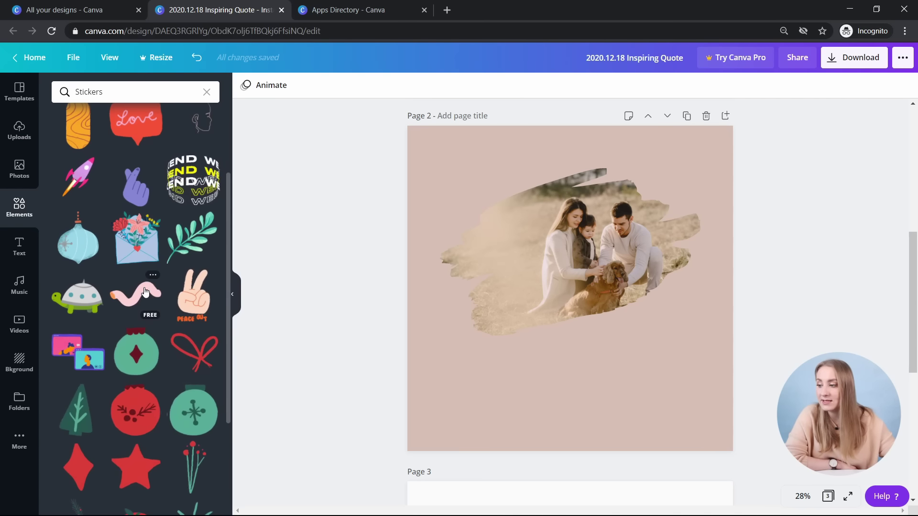
{"action": "left_click", "coordinate": [137, 292]}
{"action": "mouse_move", "coordinate": [700, 371]}
{"action": "left_mouse_down"}
{"action": "mouse_move", "coordinate": [498, 241]}
{"action": "mouse_move", "coordinate": [434, 250]}
{"action": "mouse_move", "coordinate": [454, 250]}
{"action": "mouse_move", "coordinate": [455, 259]}
{"action": "left_mouse_up"}
{"action": "left_click_drag", "start_coordinate": [469, 216], "coordinate": [486, 199]}
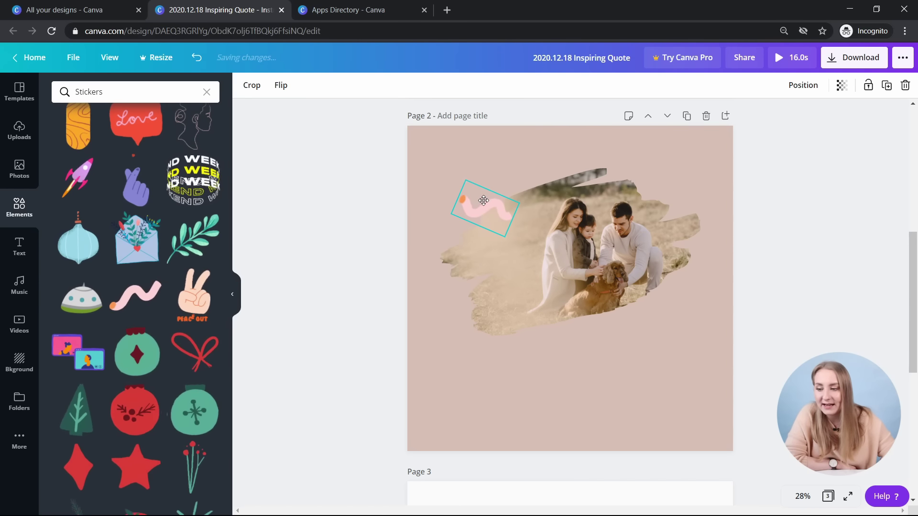
{"action": "left_click", "coordinate": [809, 248]}
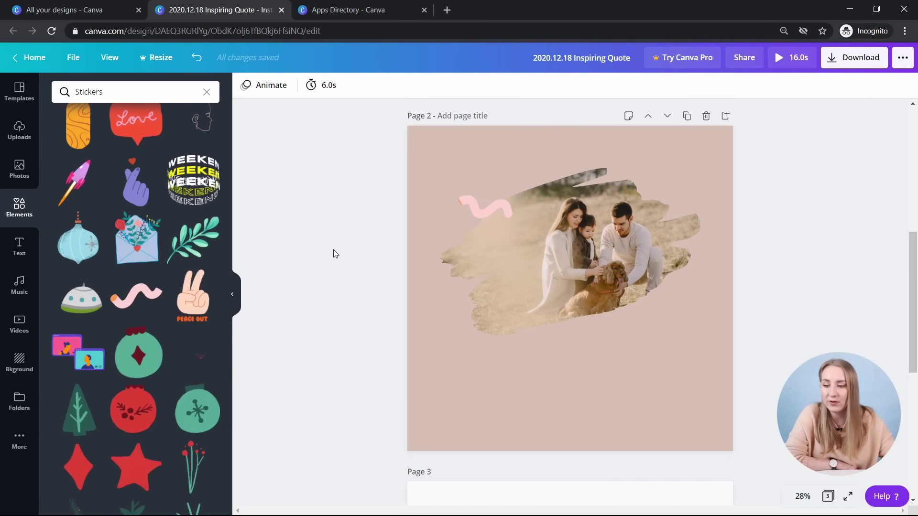
{"action": "left_click", "coordinate": [486, 210]}
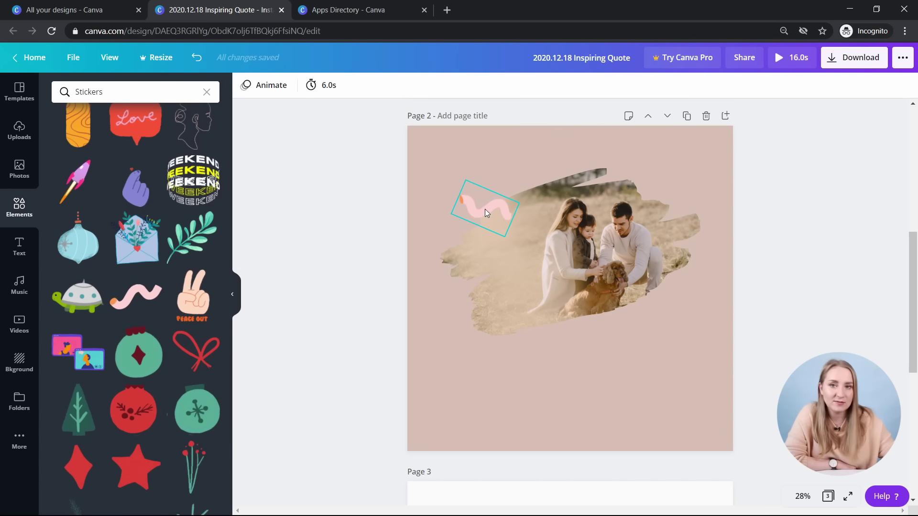
{"action": "key", "text": "Delete"}
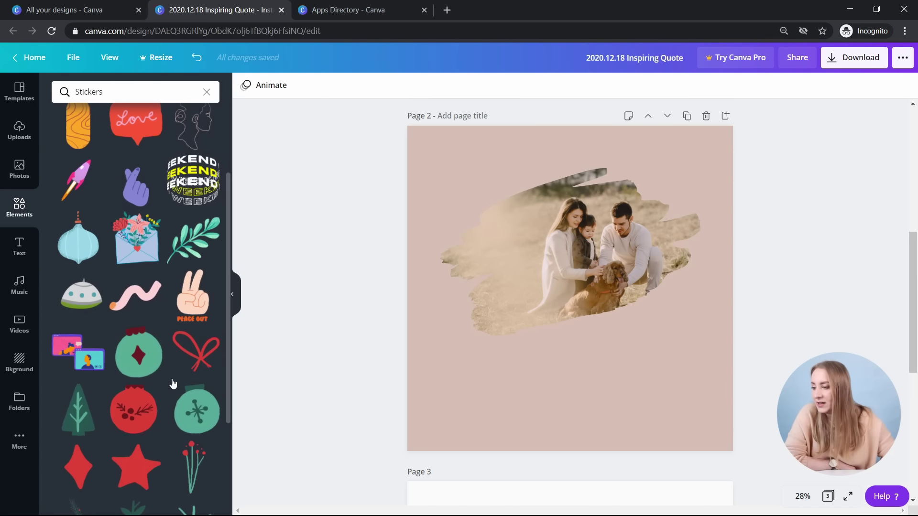
{"action": "scroll", "coordinate": [165, 310], "scroll_direction": "down", "scroll_amount": 7}
{"action": "scroll", "coordinate": [185, 229], "scroll_direction": "down", "scroll_amount": 2}
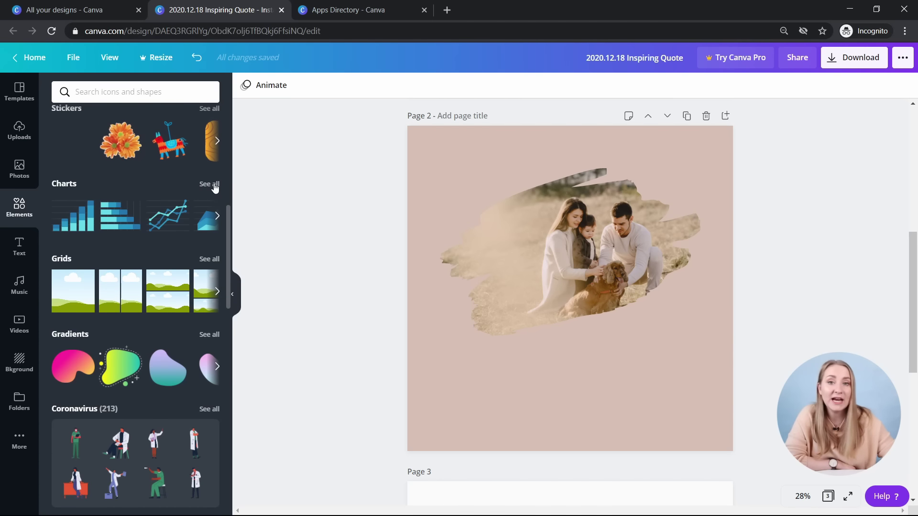
{"action": "left_click", "coordinate": [213, 184]}
{"action": "scroll", "coordinate": [119, 226], "scroll_direction": "down", "scroll_amount": 5}
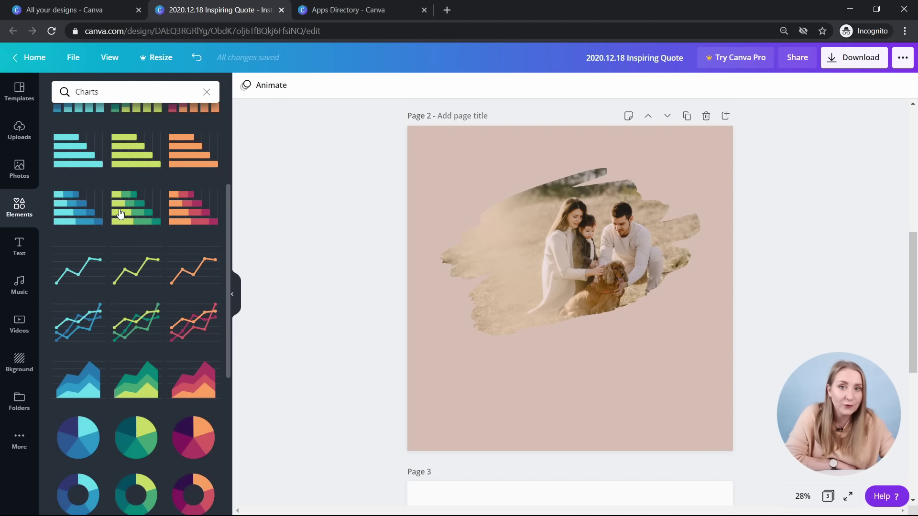
{"action": "scroll", "coordinate": [119, 226], "scroll_direction": "down", "scroll_amount": 4}
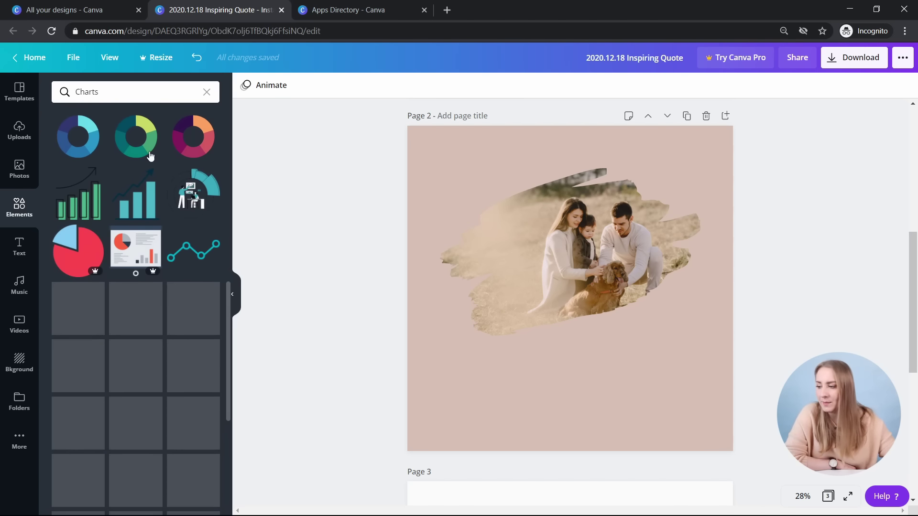
{"action": "scroll", "coordinate": [114, 192], "scroll_direction": "down", "scroll_amount": 10}
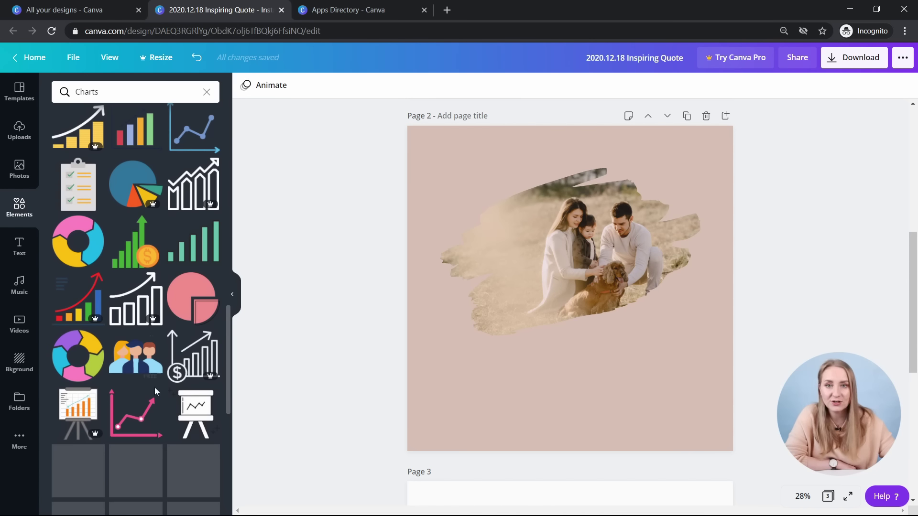
{"action": "scroll", "coordinate": [167, 202], "scroll_direction": "up", "scroll_amount": 15}
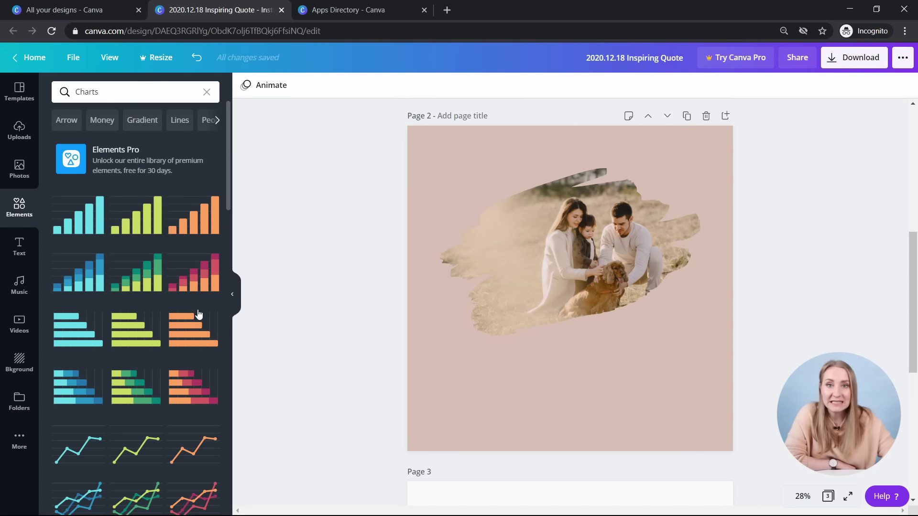
{"action": "scroll", "coordinate": [190, 211], "scroll_direction": "down", "scroll_amount": 3}
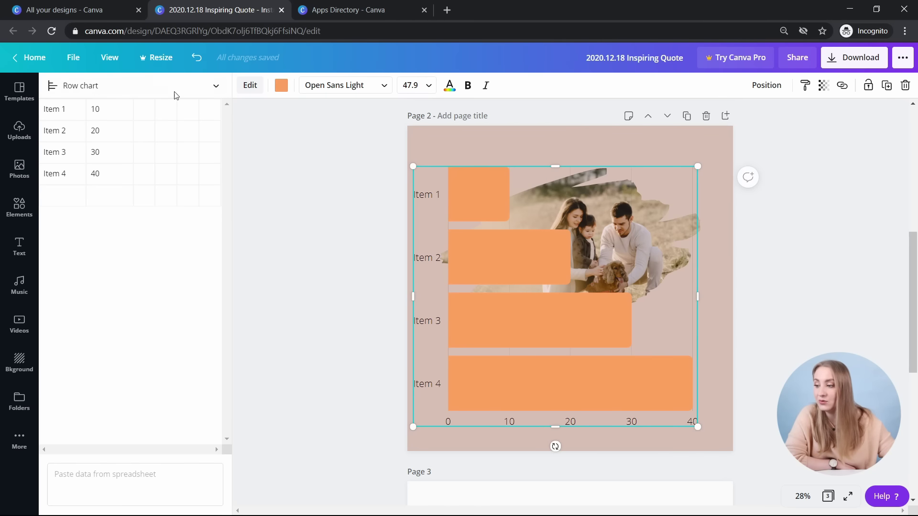
{"action": "key", "text": "Delete"}
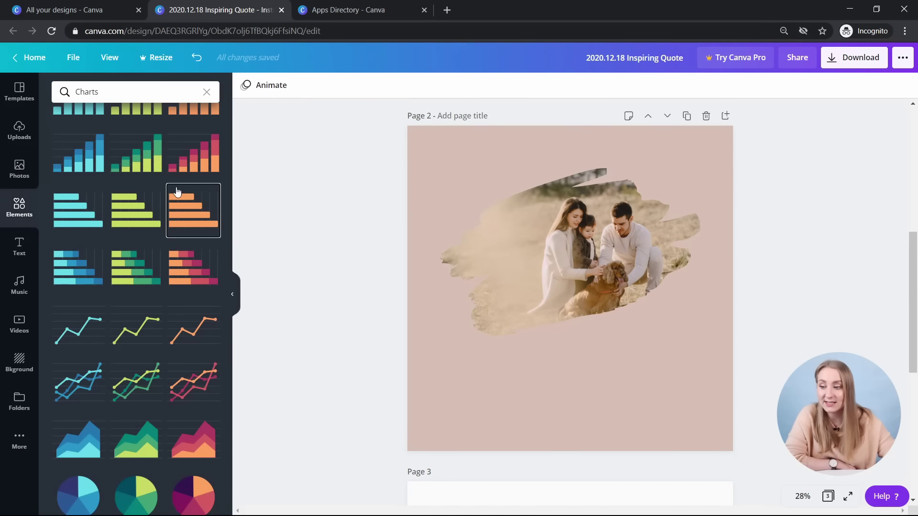
{"action": "left_click", "coordinate": [18, 211]}
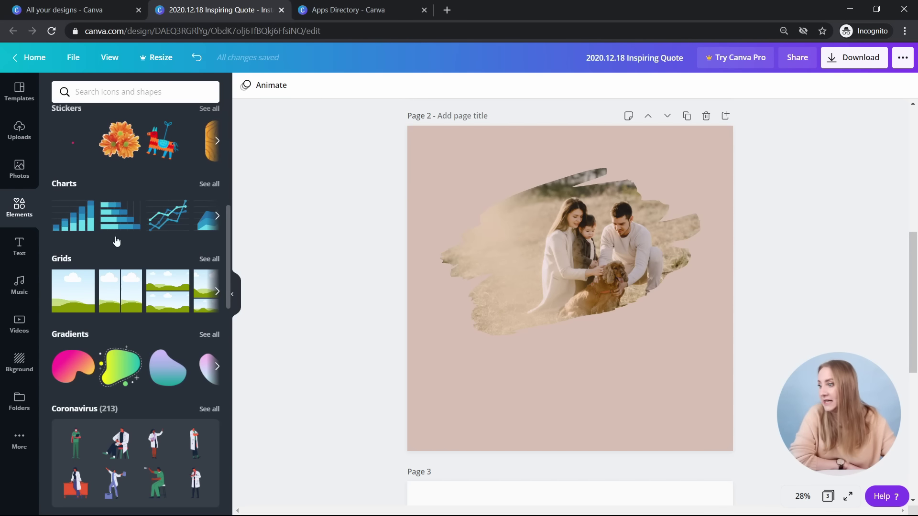
{"action": "scroll", "coordinate": [128, 220], "scroll_direction": "down", "scroll_amount": 2}
{"action": "scroll", "coordinate": [127, 220], "scroll_direction": "up", "scroll_amount": 4}
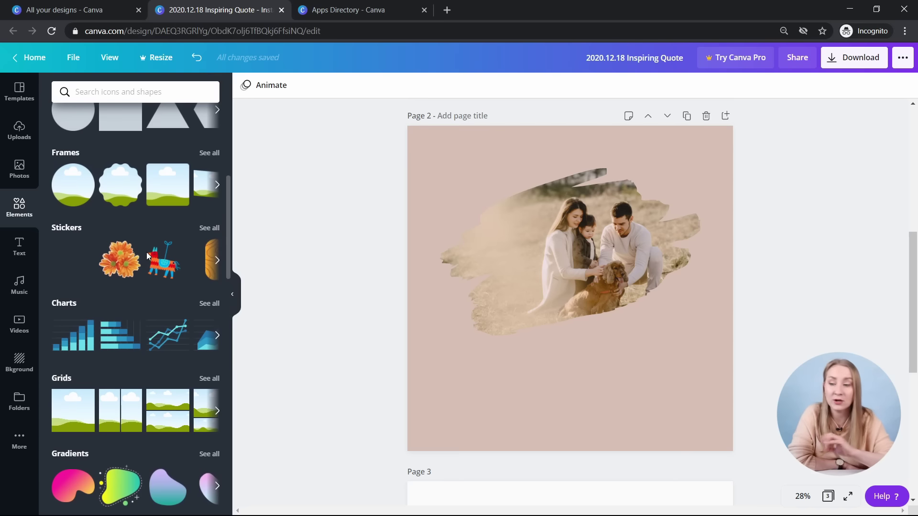
{"action": "left_click", "coordinate": [208, 378]}
{"action": "scroll", "coordinate": [157, 279], "scroll_direction": "down", "scroll_amount": 3}
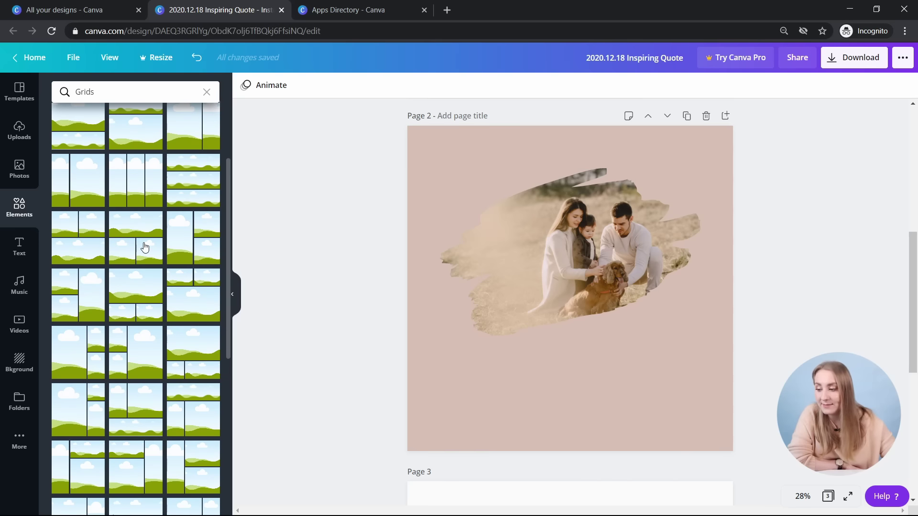
{"action": "scroll", "coordinate": [145, 246], "scroll_direction": "up", "scroll_amount": 3}
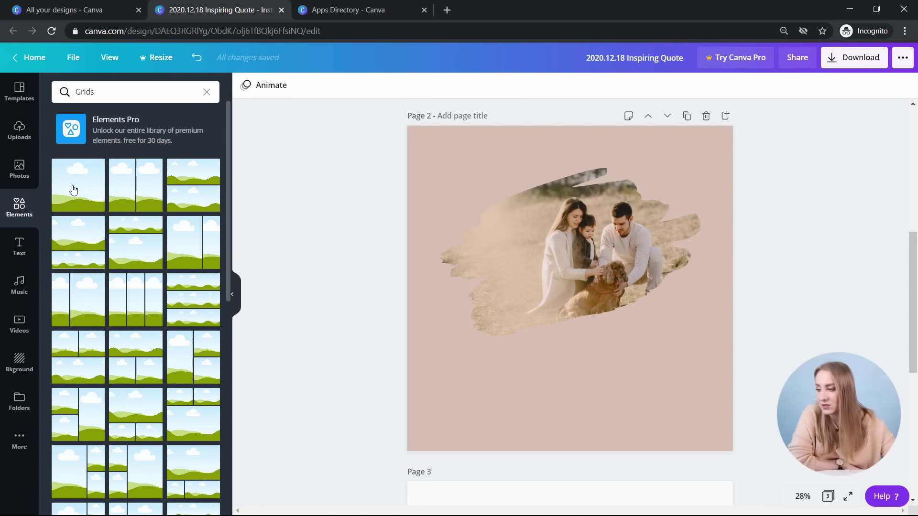
{"action": "left_click", "coordinate": [73, 190]}
{"action": "left_click_drag", "start_coordinate": [574, 451], "coordinate": [571, 278]}
{"action": "left_click_drag", "start_coordinate": [570, 126], "coordinate": [570, 172]}
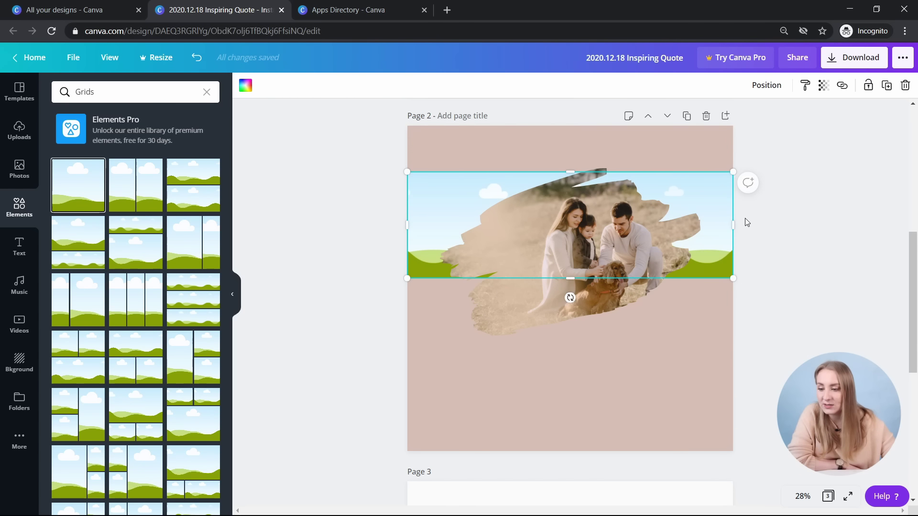
{"action": "left_click_drag", "start_coordinate": [709, 217], "coordinate": [712, 388]}
{"action": "left_click_drag", "start_coordinate": [405, 398], "coordinate": [512, 396]}
{"action": "left_click_drag", "start_coordinate": [532, 324], "coordinate": [495, 240]}
{"action": "key", "text": "Delete"}
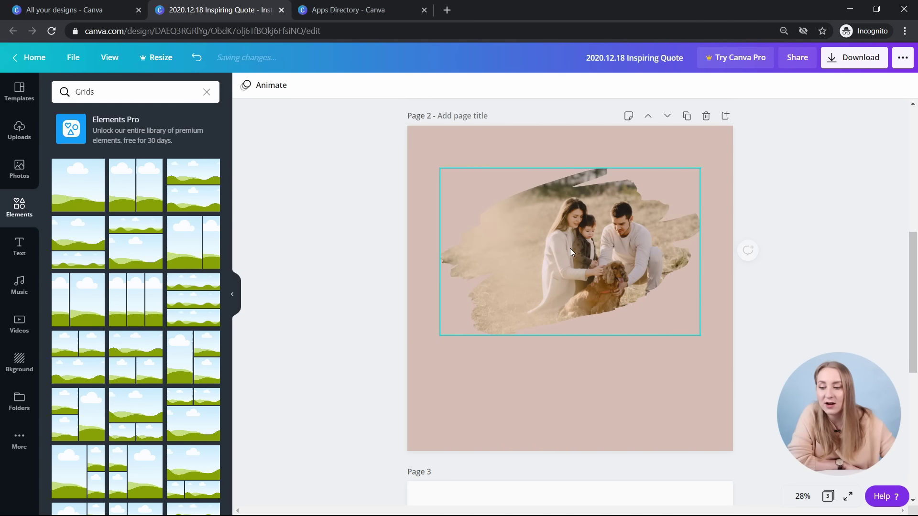
{"action": "left_click", "coordinate": [12, 202]}
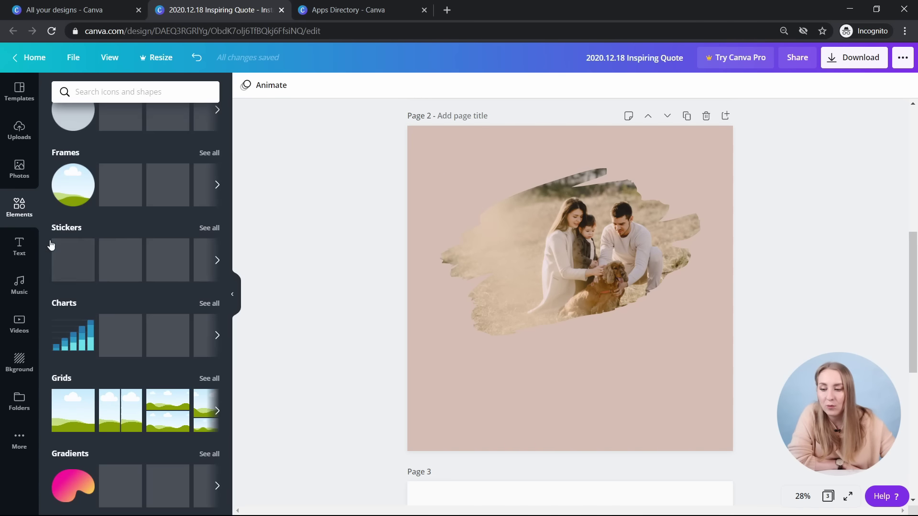
- Rotate the gradient blob and recolour its ends dark brown and orange
{"action": "scroll", "coordinate": [174, 281], "scroll_direction": "down", "scroll_amount": 5}
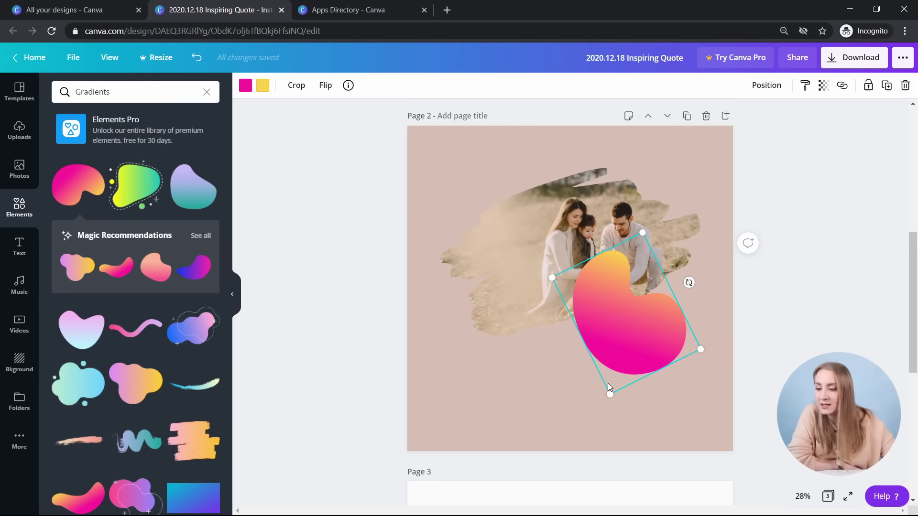
{"action": "left_click_drag", "start_coordinate": [688, 287], "coordinate": [653, 380]}
{"action": "left_click", "coordinate": [245, 86]}
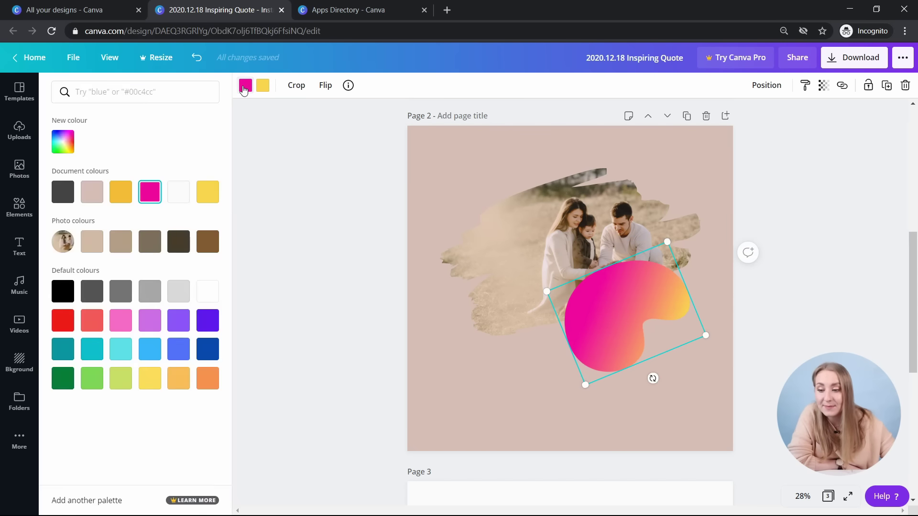
{"action": "left_click", "coordinate": [178, 241]}
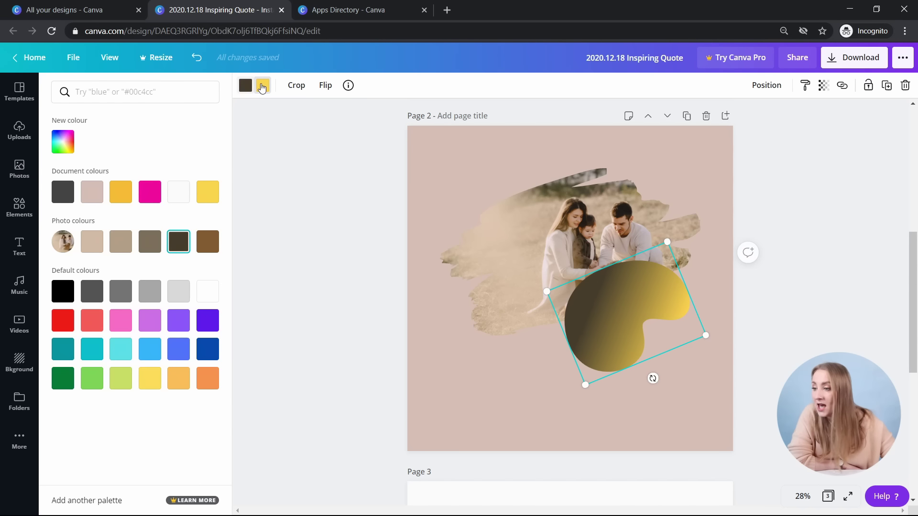
{"action": "left_click", "coordinate": [267, 88]}
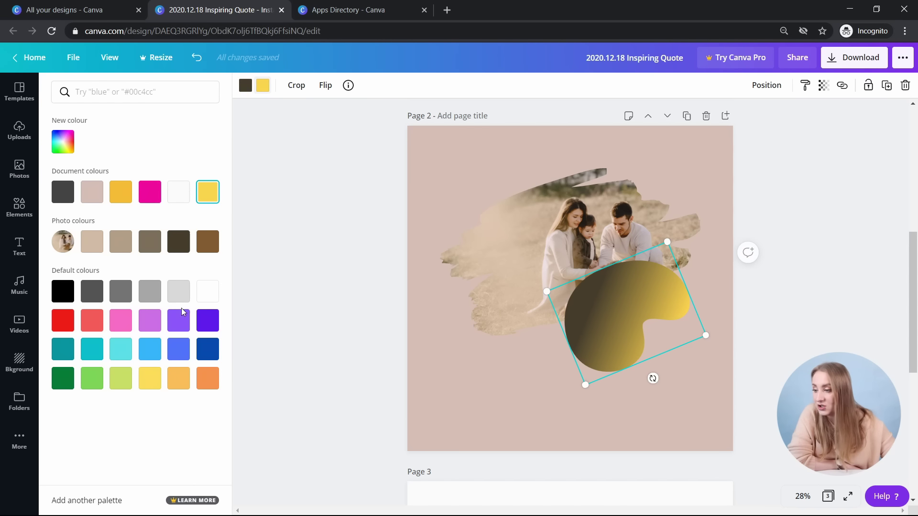
{"action": "left_click", "coordinate": [181, 370]}
- Send the gradient shape behind the photo, then delete it from page 2
{"action": "left_click", "coordinate": [767, 86]}
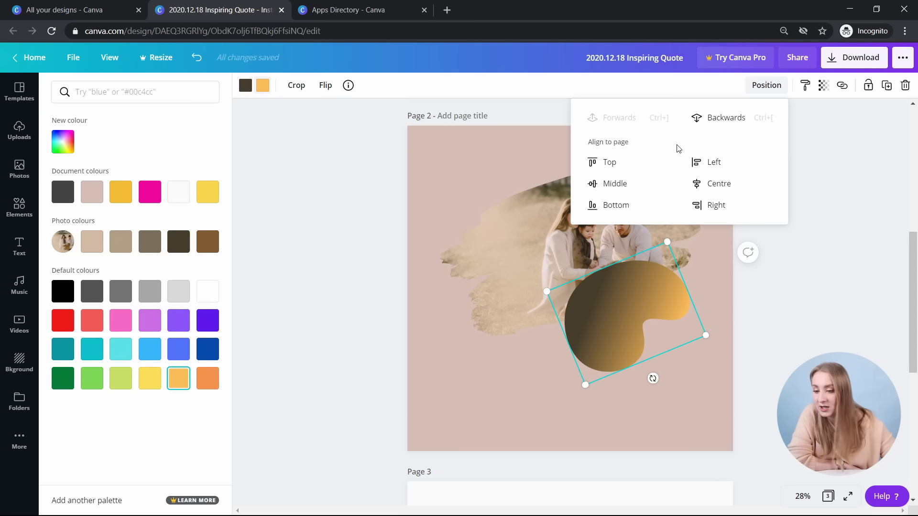
{"action": "left_click", "coordinate": [717, 119]}
{"action": "left_click", "coordinate": [698, 334]}
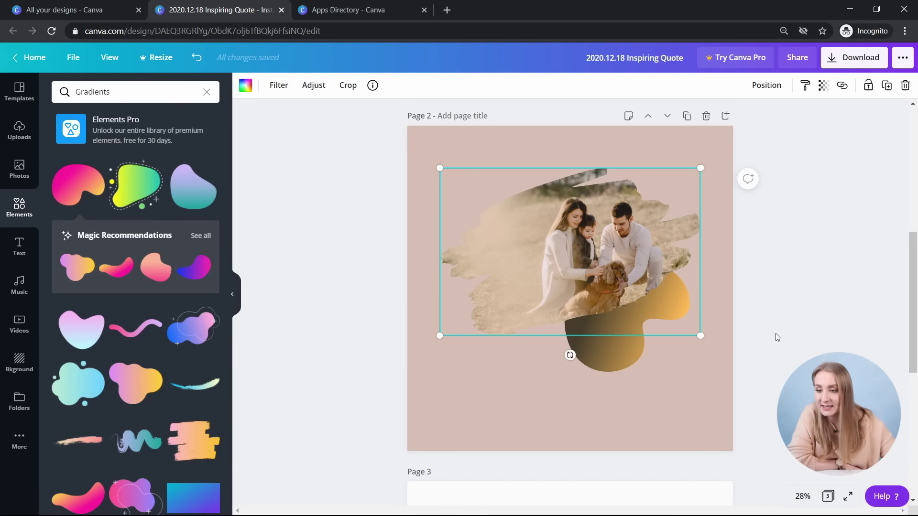
{"action": "left_click", "coordinate": [609, 357]}
{"action": "key", "text": "Delete"}
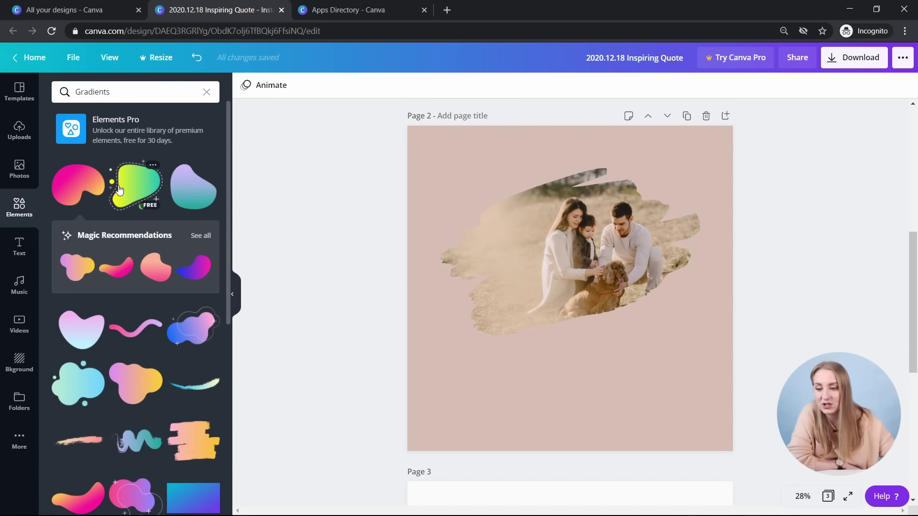
- Browse the Gradients elements and return to the full elements overview
{"action": "scroll", "coordinate": [150, 184], "scroll_direction": "down", "scroll_amount": 6}
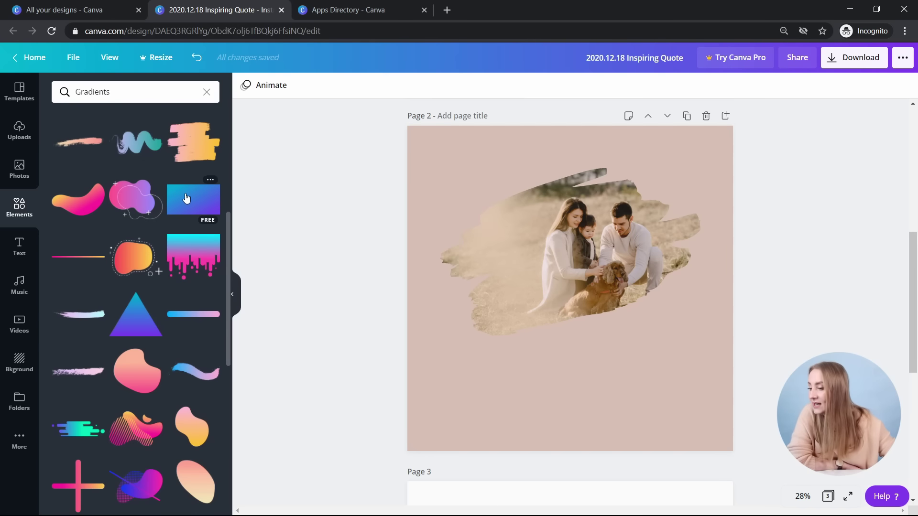
{"action": "scroll", "coordinate": [186, 199], "scroll_direction": "down", "scroll_amount": 10}
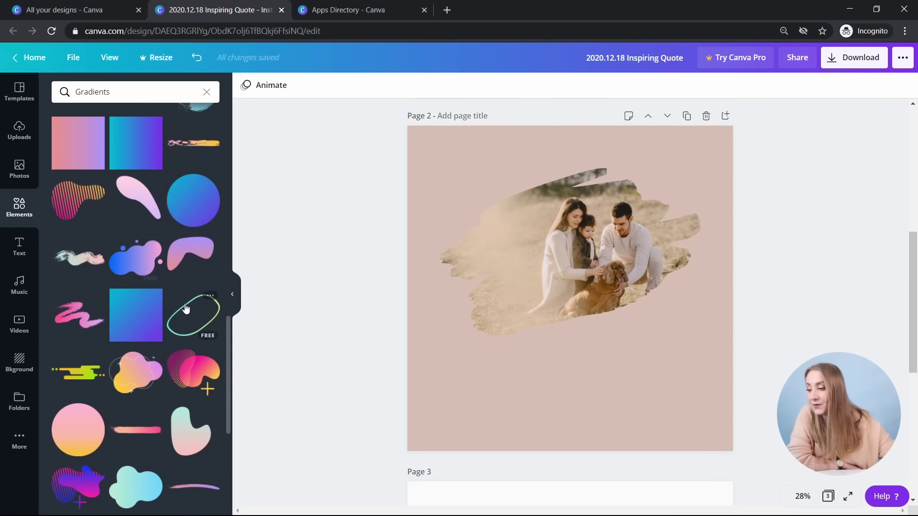
{"action": "scroll", "coordinate": [186, 306], "scroll_direction": "down", "scroll_amount": 7}
{"action": "scroll", "coordinate": [188, 394], "scroll_direction": "up", "scroll_amount": 2}
{"action": "scroll", "coordinate": [174, 414], "scroll_direction": "up", "scroll_amount": 6}
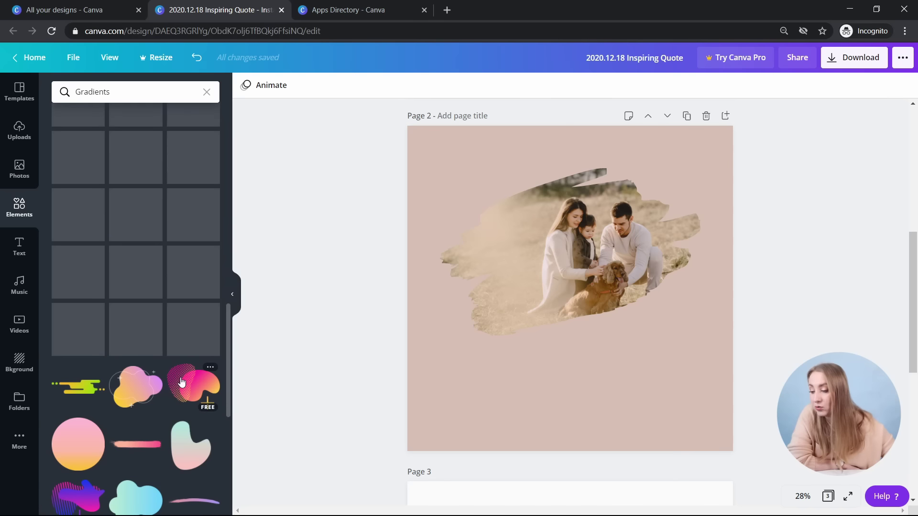
{"action": "scroll", "coordinate": [121, 352], "scroll_direction": "up", "scroll_amount": 5}
{"action": "scroll", "coordinate": [126, 343], "scroll_direction": "up", "scroll_amount": 1}
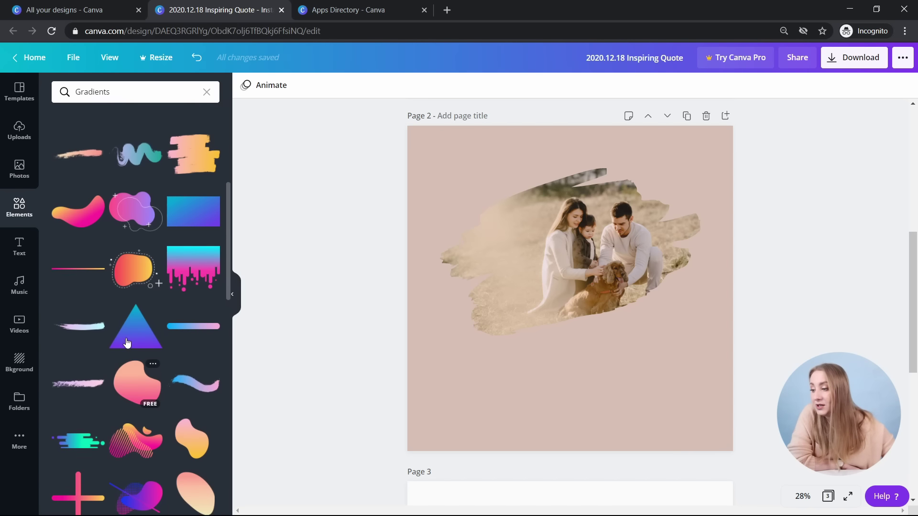
{"action": "left_click", "coordinate": [19, 207]}
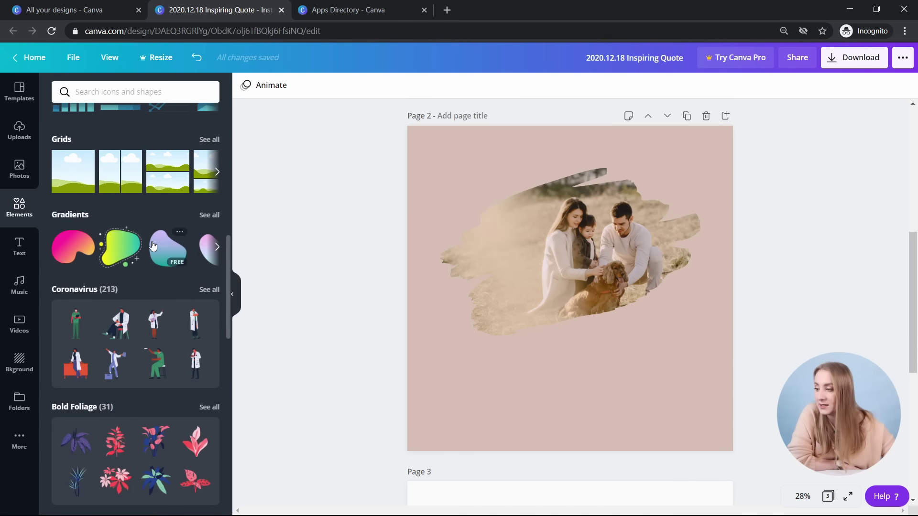
{"action": "scroll", "coordinate": [205, 211], "scroll_direction": "down", "scroll_amount": 8}
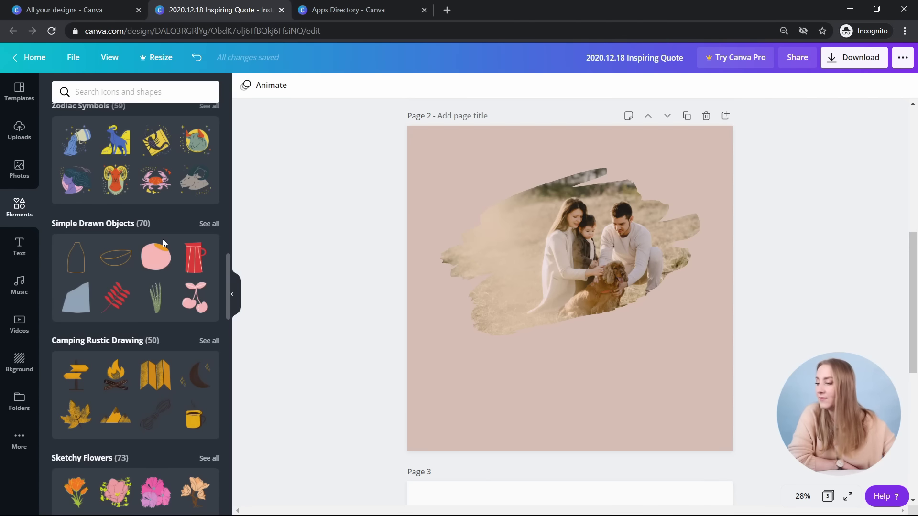
{"action": "scroll", "coordinate": [191, 206], "scroll_direction": "up", "scroll_amount": 1}
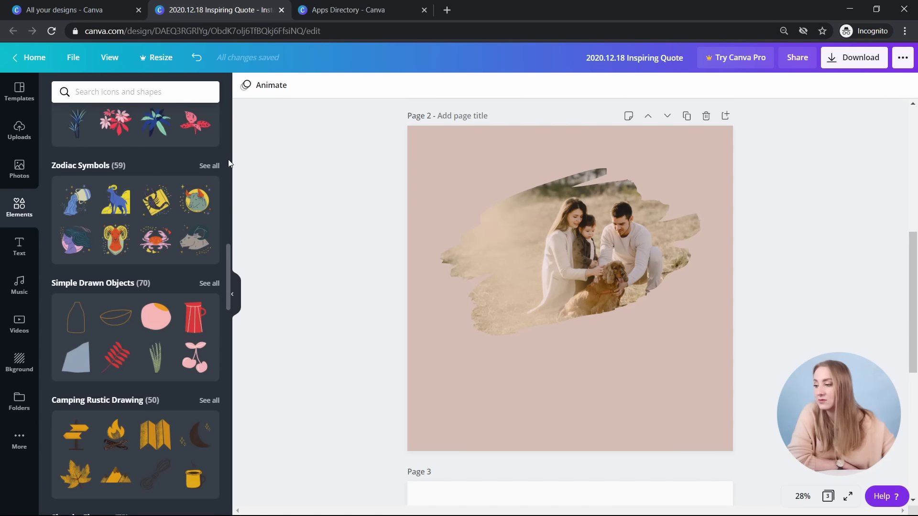
- Browse all the Zodiac Symbols graphics, then return to the elements categories
{"action": "left_click", "coordinate": [209, 165]}
{"action": "scroll", "coordinate": [159, 182], "scroll_direction": "down", "scroll_amount": 3}
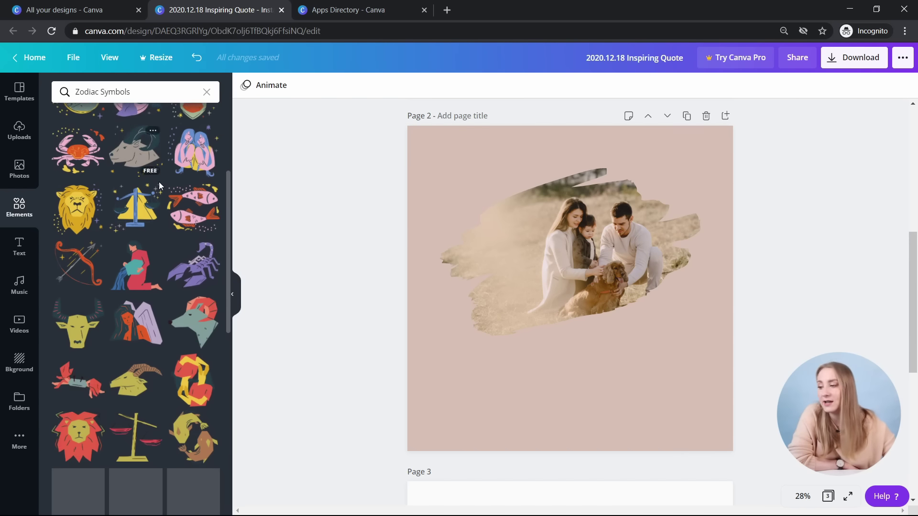
{"action": "scroll", "coordinate": [159, 182], "scroll_direction": "down", "scroll_amount": 1}
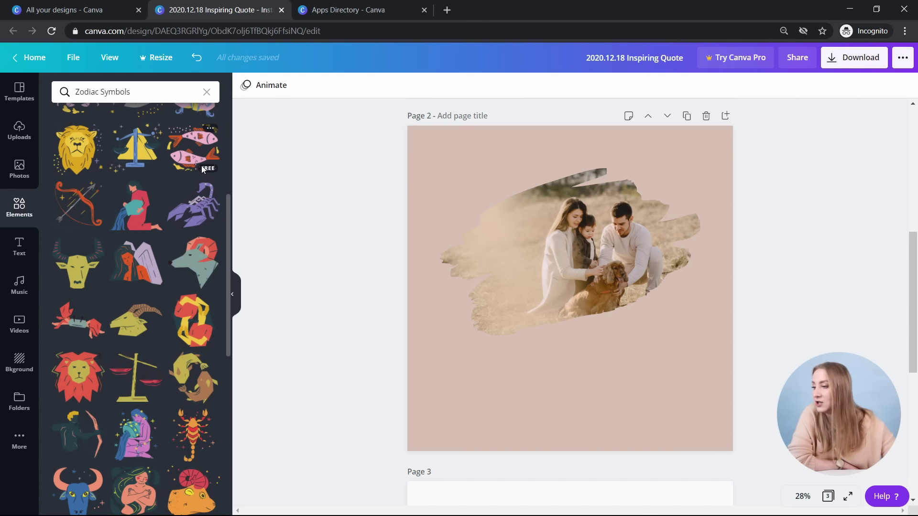
{"action": "scroll", "coordinate": [194, 166], "scroll_direction": "down", "scroll_amount": 2}
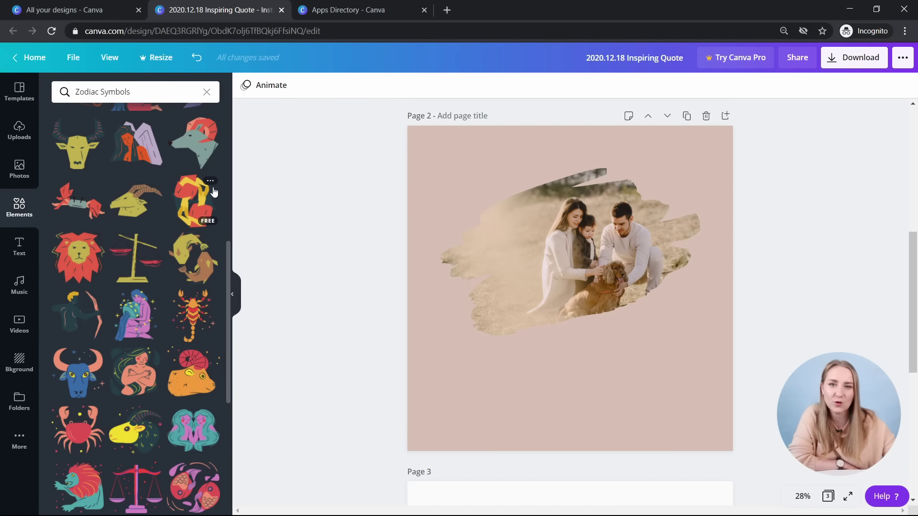
{"action": "scroll", "coordinate": [124, 222], "scroll_direction": "down", "scroll_amount": 2}
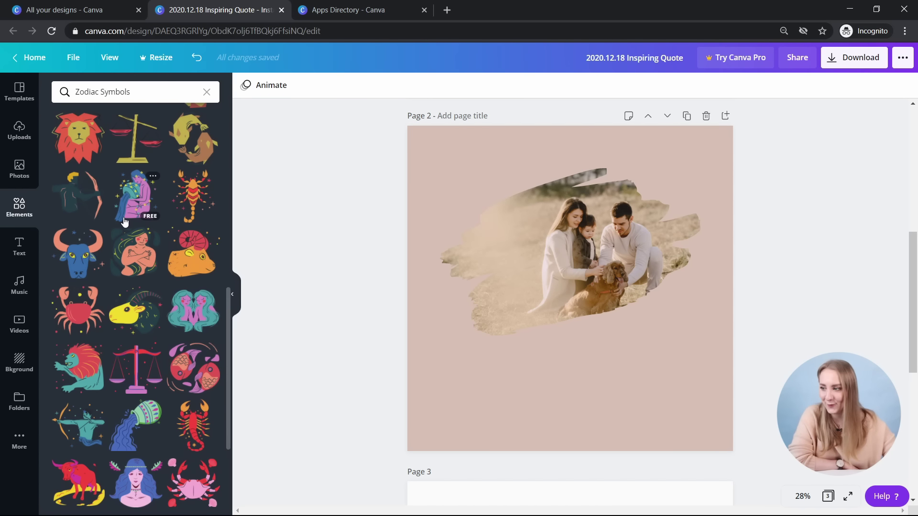
{"action": "scroll", "coordinate": [156, 271], "scroll_direction": "down", "scroll_amount": 6}
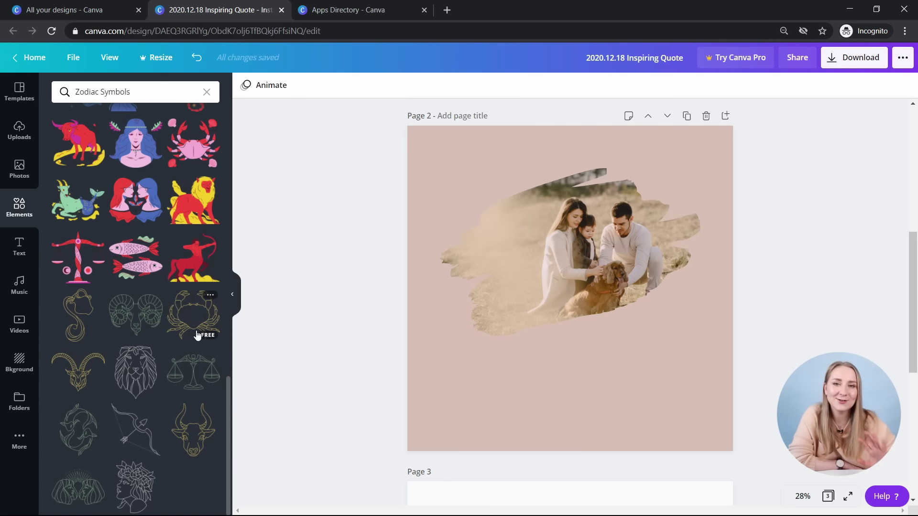
{"action": "scroll", "coordinate": [211, 426], "scroll_direction": "up", "scroll_amount": 10}
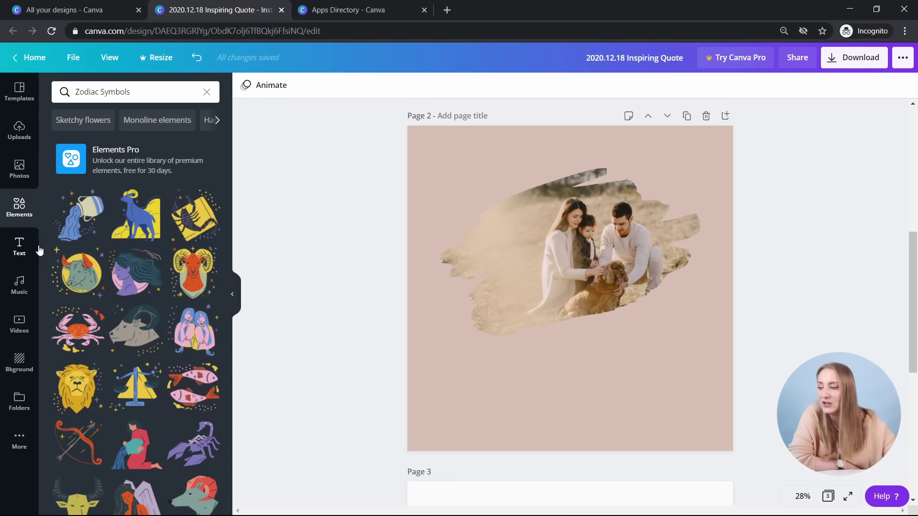
{"action": "left_click", "coordinate": [13, 207]}
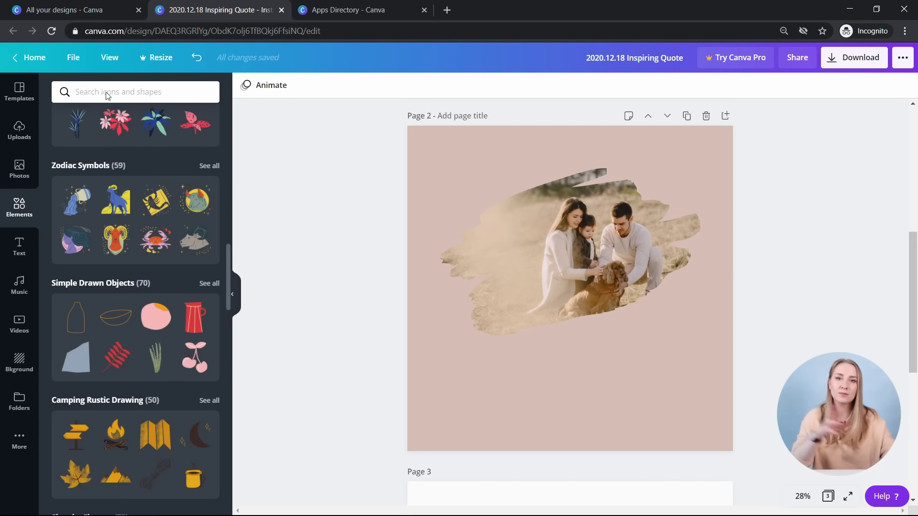
{"action": "left_click", "coordinate": [183, 84]}
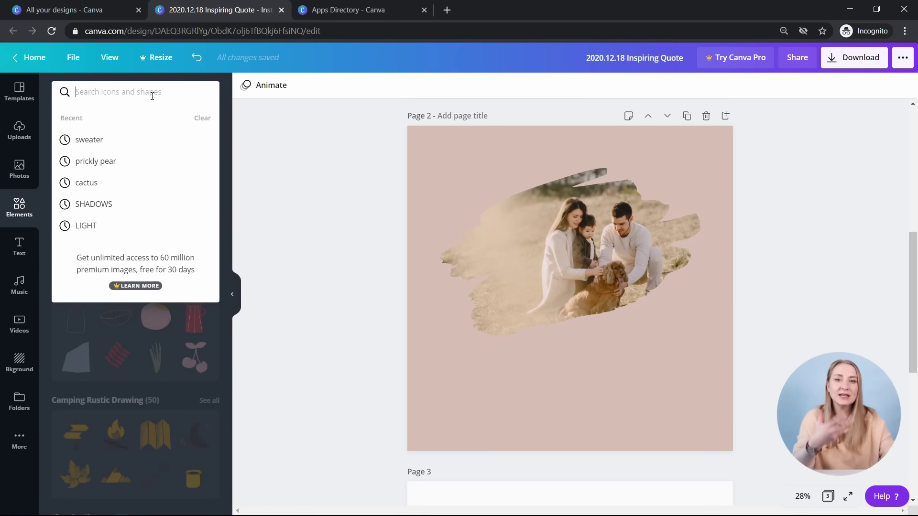
{"action": "left_click", "coordinate": [209, 91]}
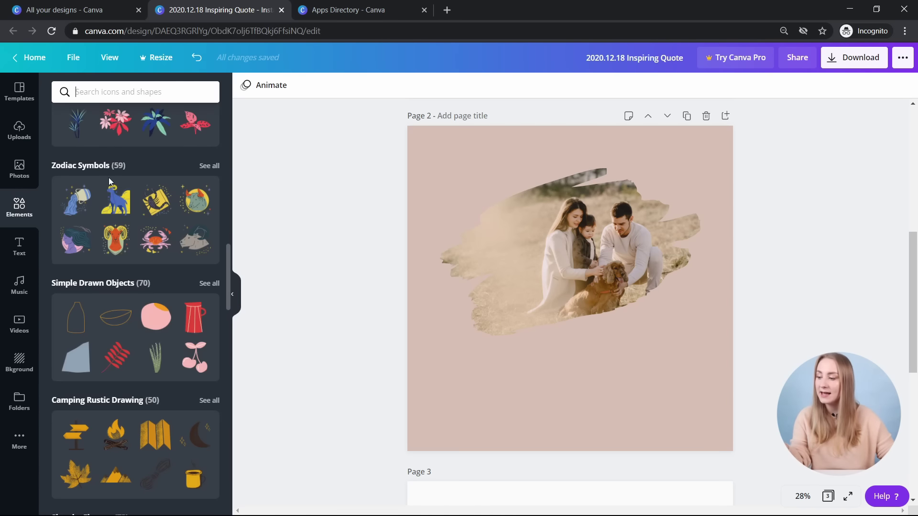
{"action": "scroll", "coordinate": [143, 333], "scroll_direction": "up", "scroll_amount": 15}
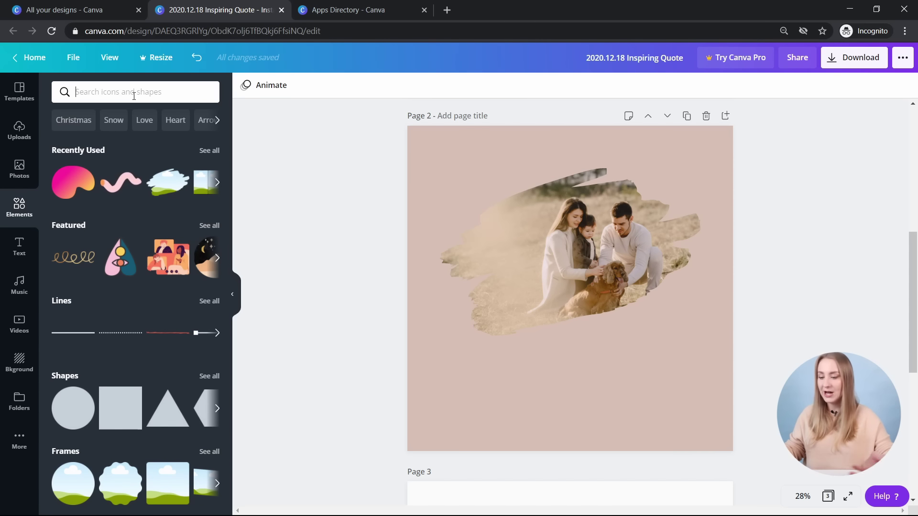
- Search the elements for 'flow' graphics and look through the results
{"action": "left_click", "coordinate": [133, 95]}
{"action": "type", "text": "flower"}
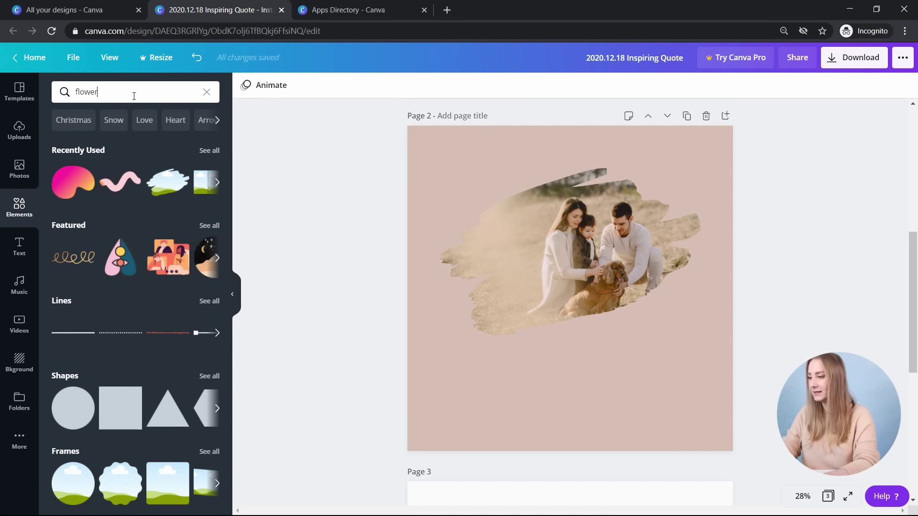
{"action": "key", "text": "Return"}
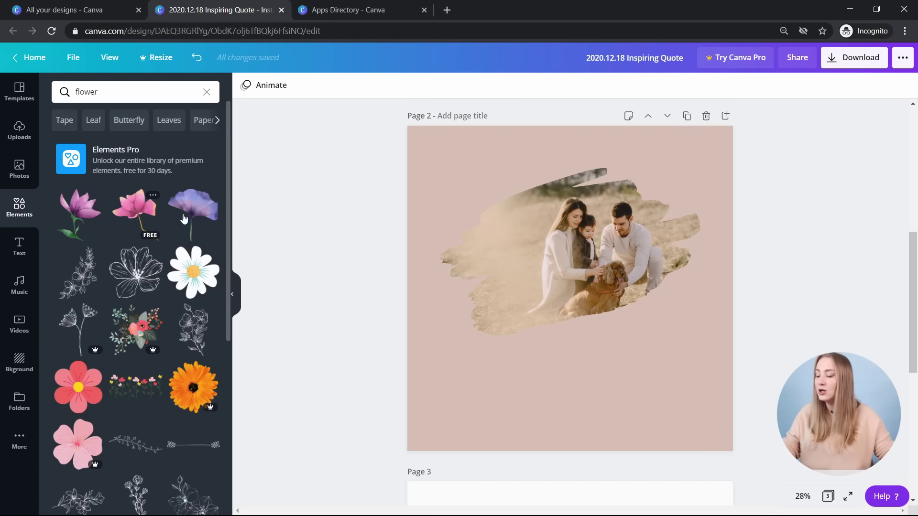
{"action": "scroll", "coordinate": [105, 263], "scroll_direction": "down", "scroll_amount": 2}
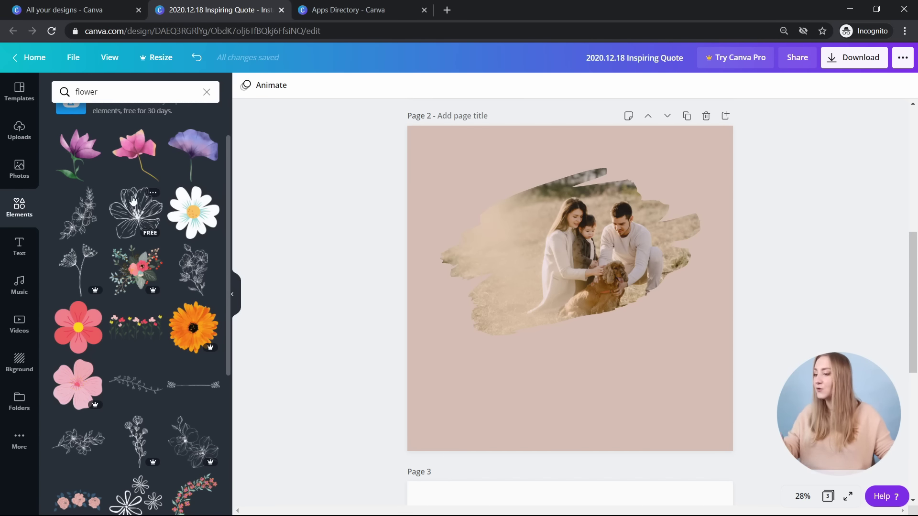
{"action": "scroll", "coordinate": [125, 197], "scroll_direction": "down", "scroll_amount": 10}
{"action": "scroll", "coordinate": [137, 157], "scroll_direction": "down", "scroll_amount": 5}
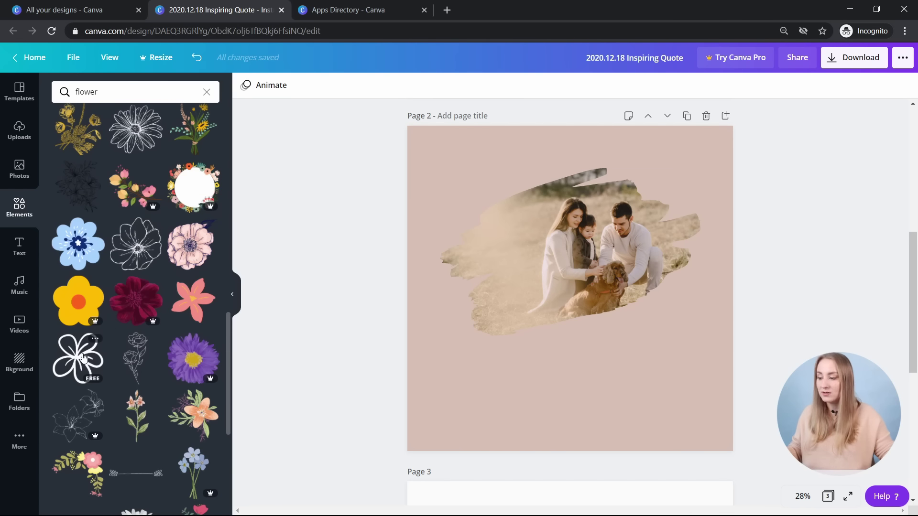
- Add the white loopy flower, recolour it dark brown, and shrink it at the photo's lower right
{"action": "left_click", "coordinate": [78, 357]}
{"action": "left_click_drag", "start_coordinate": [527, 232], "coordinate": [594, 282]}
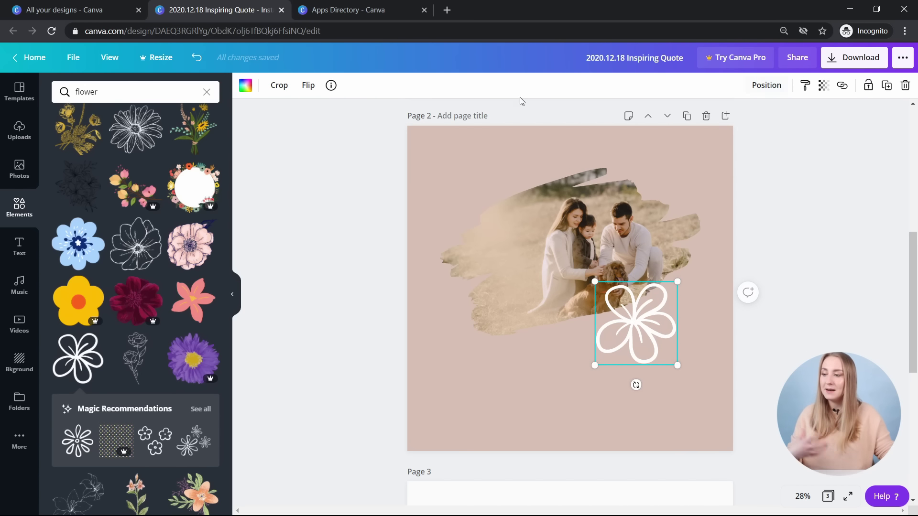
{"action": "left_click", "coordinate": [245, 86]}
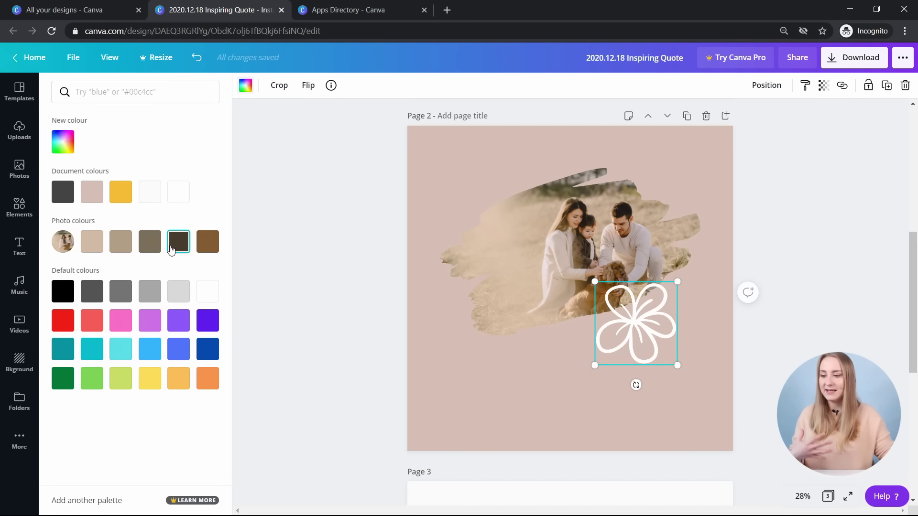
{"action": "left_click", "coordinate": [171, 250]}
{"action": "left_click", "coordinate": [765, 88]}
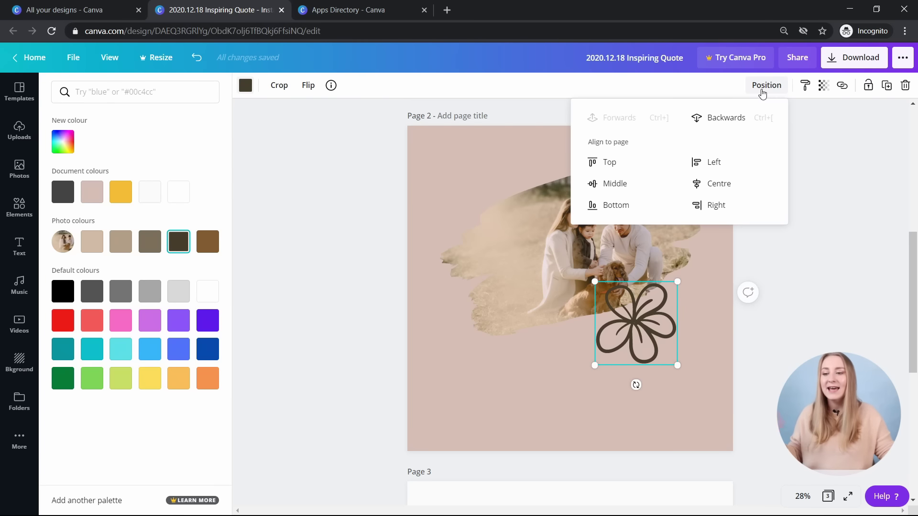
{"action": "left_click_drag", "start_coordinate": [678, 366], "coordinate": [655, 345]}
{"action": "left_click_drag", "start_coordinate": [649, 341], "coordinate": [650, 340]}
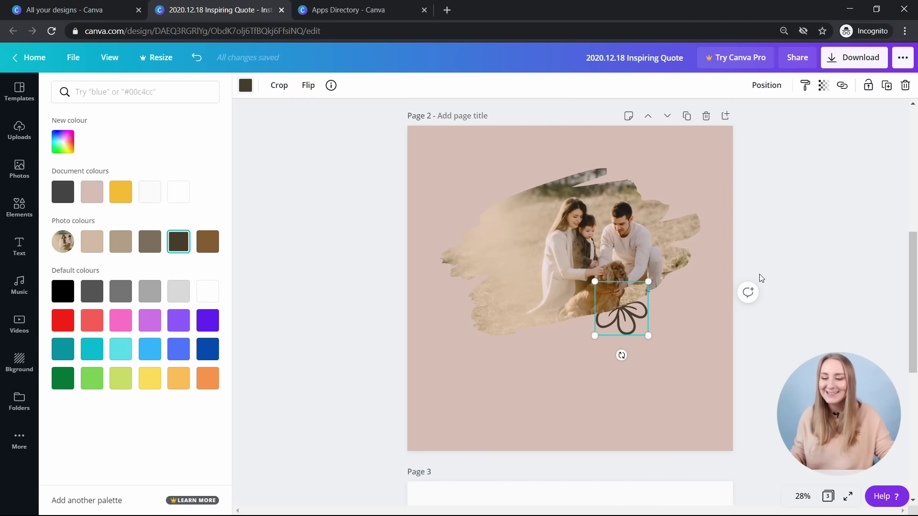
{"action": "left_click", "coordinate": [769, 352]}
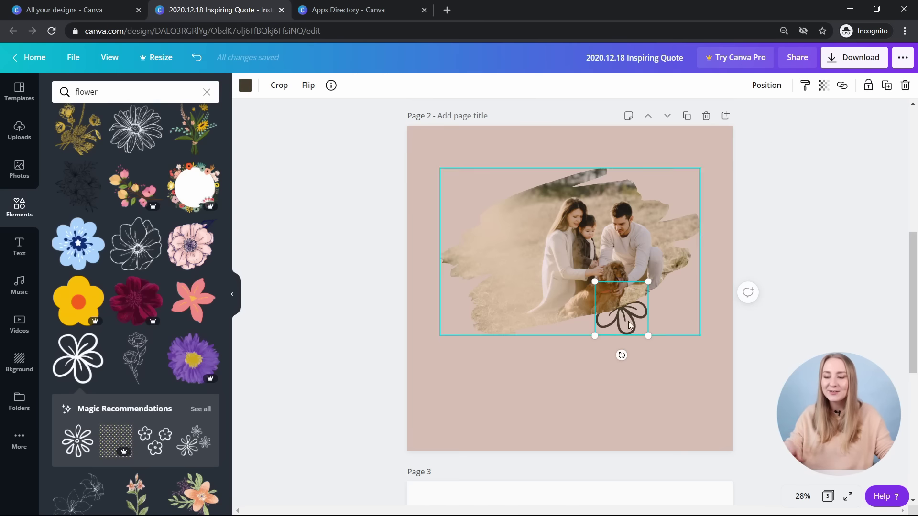
- Send the family photo one layer backward
{"action": "left_click", "coordinate": [569, 330]}
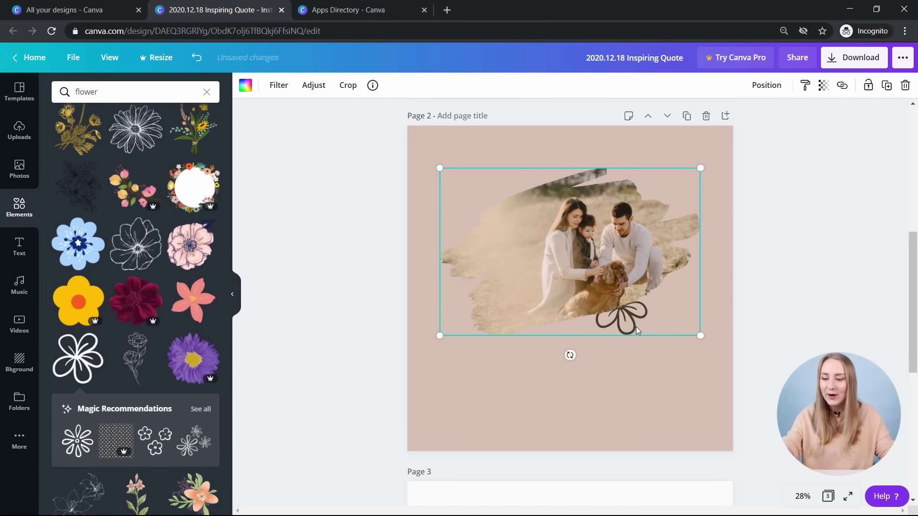
{"action": "left_click", "coordinate": [766, 86]}
{"action": "left_click", "coordinate": [754, 115]}
{"action": "left_click", "coordinate": [828, 240]}
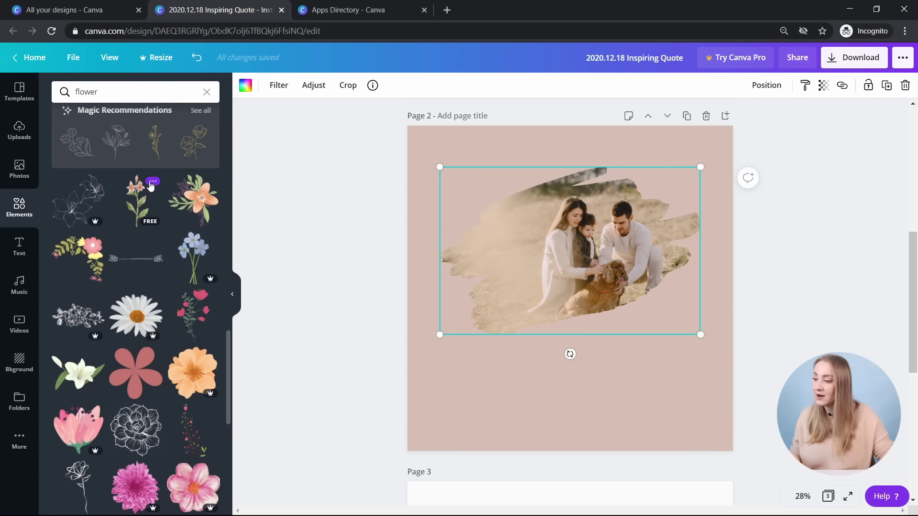
- Open the watercolour flower illustration's details and show more elements by its creator
{"action": "left_click", "coordinate": [152, 183]}
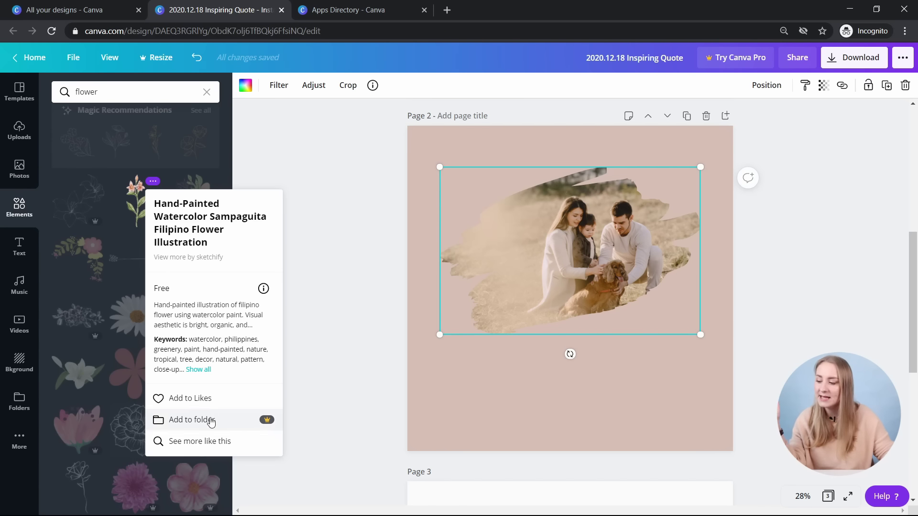
{"action": "left_click", "coordinate": [152, 182]}
{"action": "left_click", "coordinate": [151, 180]}
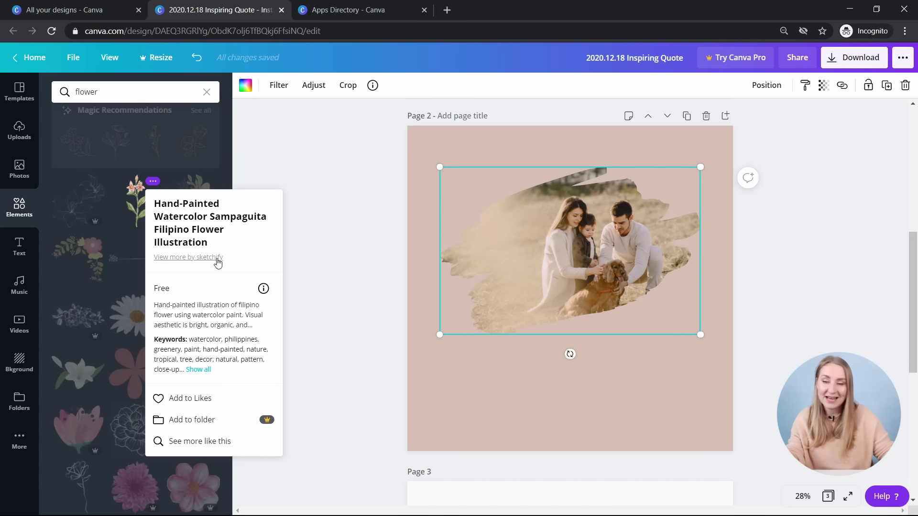
{"action": "left_click", "coordinate": [218, 262]}
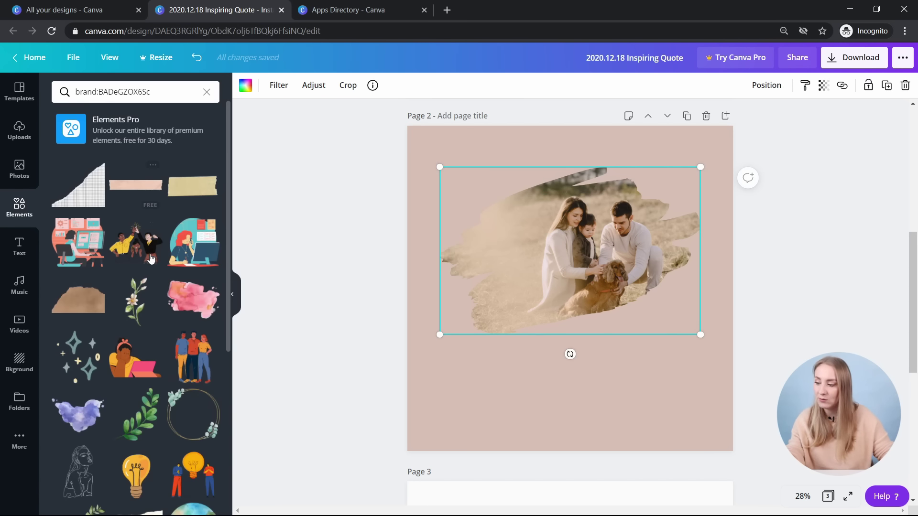
{"action": "scroll", "coordinate": [138, 273], "scroll_direction": "down", "scroll_amount": 7}
{"action": "scroll", "coordinate": [138, 273], "scroll_direction": "down", "scroll_amount": 8}
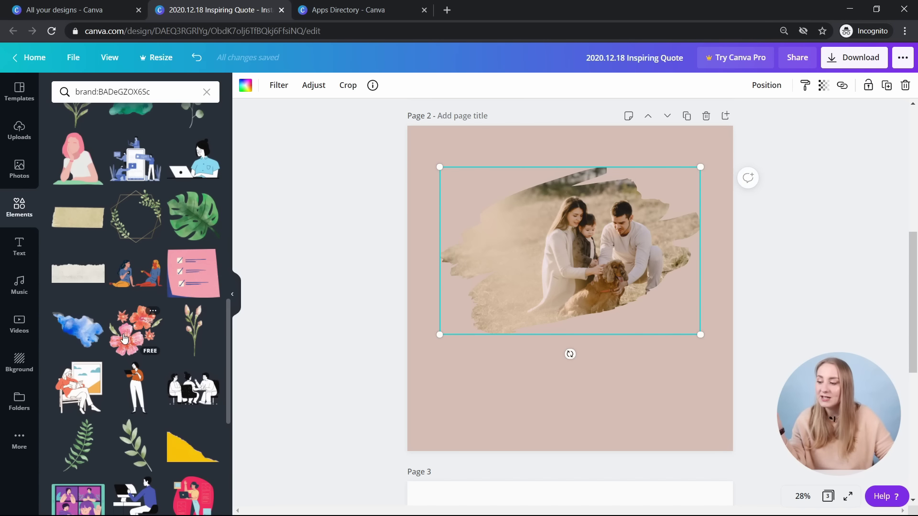
{"action": "left_click", "coordinate": [126, 335]}
{"action": "left_click_drag", "start_coordinate": [705, 408], "coordinate": [567, 286]}
{"action": "left_click", "coordinate": [194, 330]}
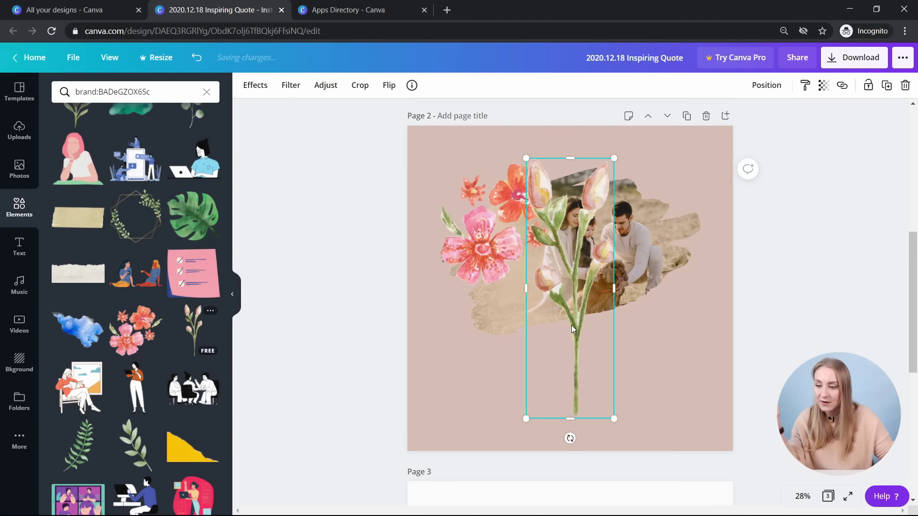
{"action": "left_click_drag", "start_coordinate": [600, 313], "coordinate": [676, 313]}
{"action": "left_click_drag", "start_coordinate": [606, 172], "coordinate": [654, 315]}
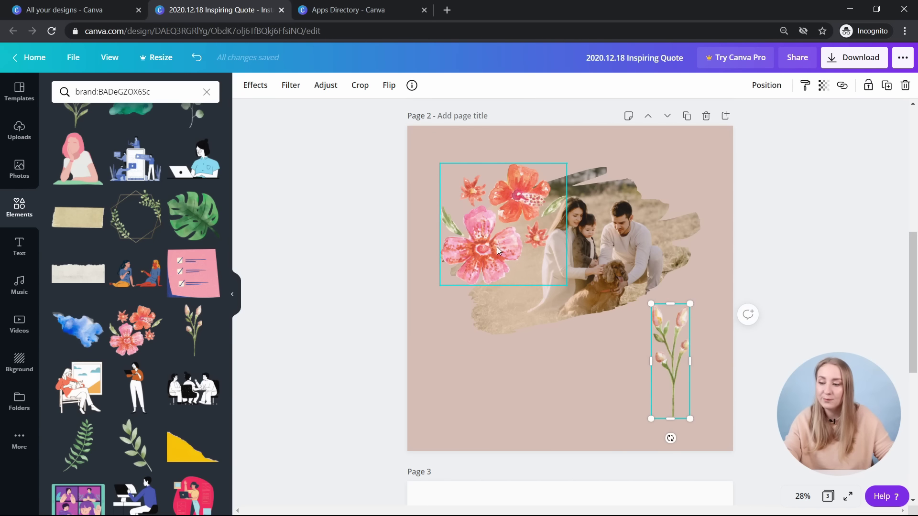
{"action": "left_click", "coordinate": [440, 141]}
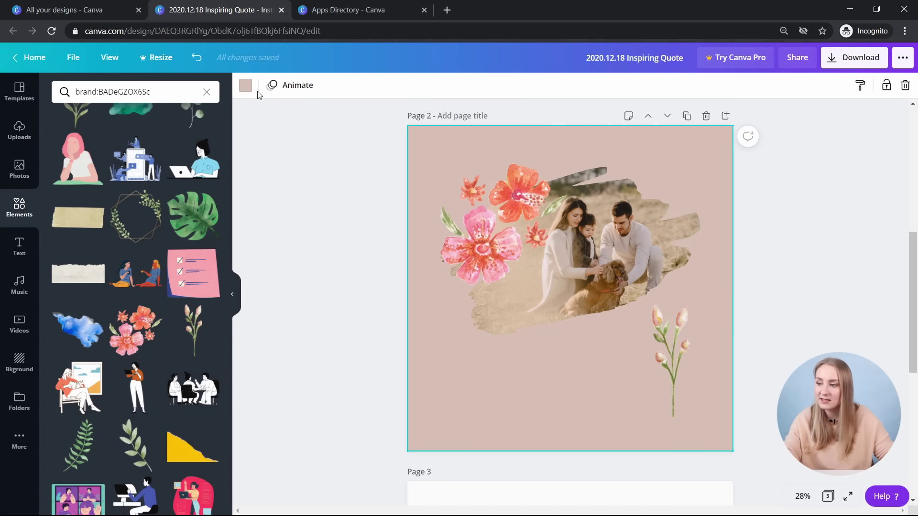
{"action": "left_click", "coordinate": [245, 85]}
{"action": "left_click", "coordinate": [149, 192]}
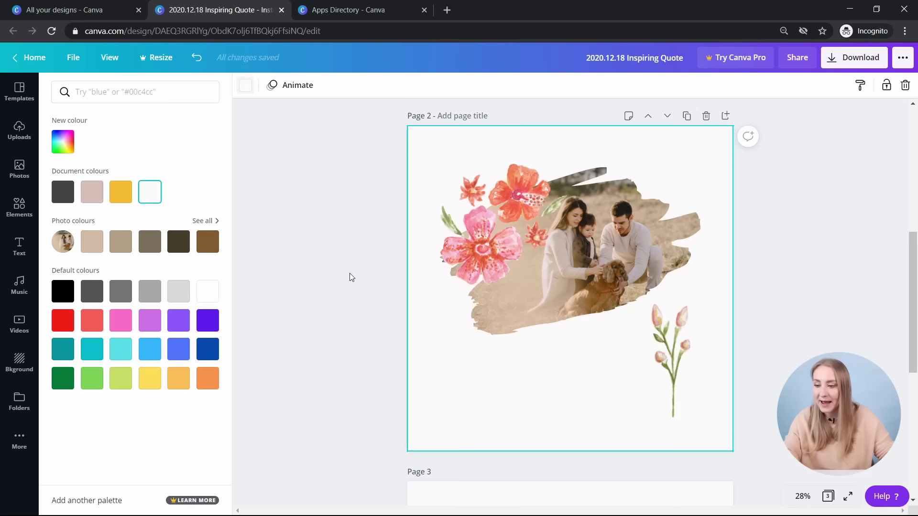
{"action": "left_click", "coordinate": [350, 275]}
{"action": "left_click_drag", "start_coordinate": [532, 257], "coordinate": [510, 235]}
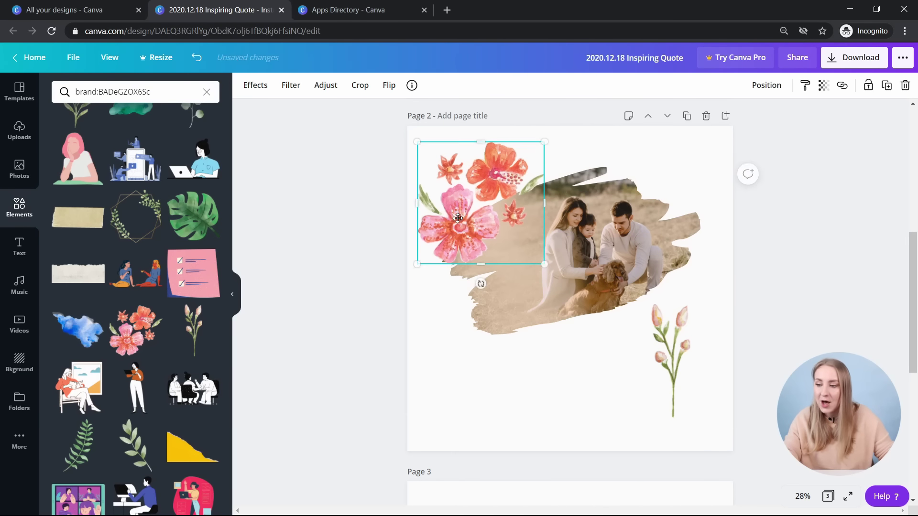
{"action": "key", "text": "Delete"}
{"action": "left_click", "coordinate": [678, 357]}
{"action": "key", "text": "Delete"}
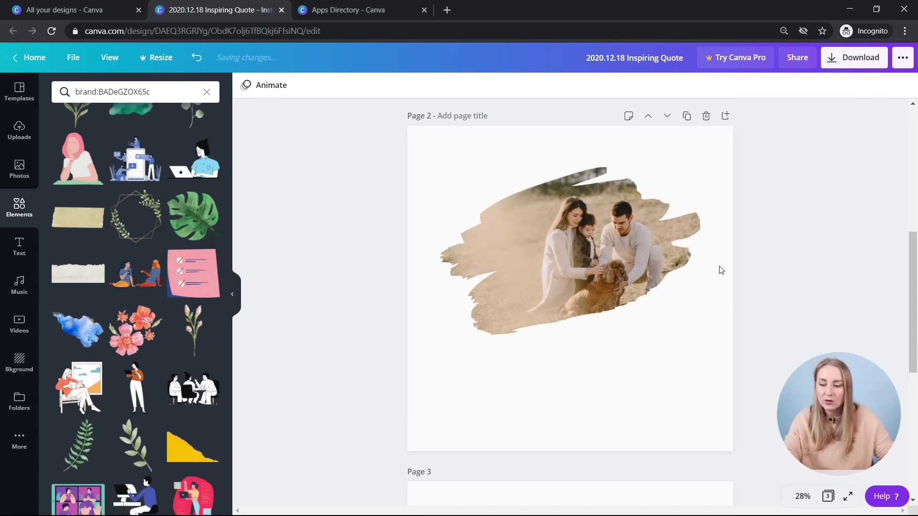
{"action": "key", "text": "ctrl+z"}
{"action": "left_click", "coordinate": [672, 359]}
{"action": "key", "text": "Delete"}
{"action": "key", "text": "ctrl+z"}
{"action": "key", "text": "ctrl+z"}
{"action": "key", "text": "ctrl+z"}
{"action": "key", "text": "ctrl+z"}
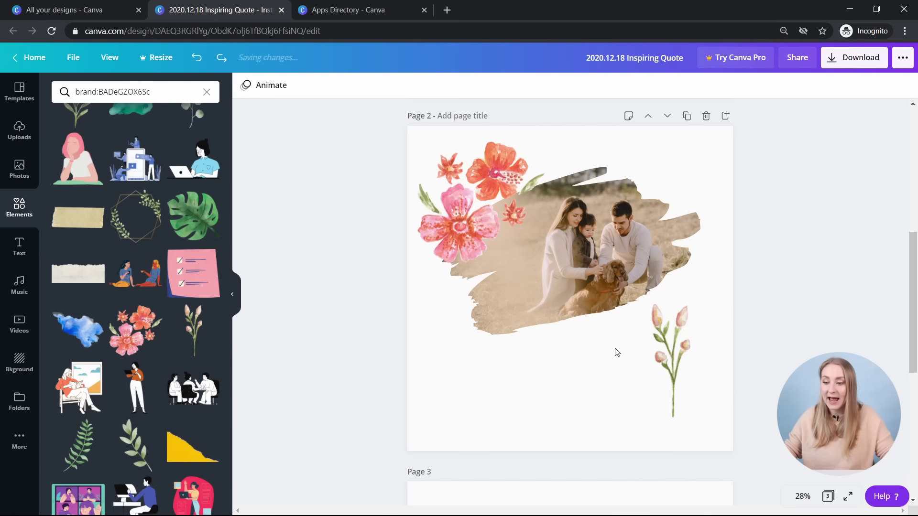
{"action": "left_click", "coordinate": [663, 359]}
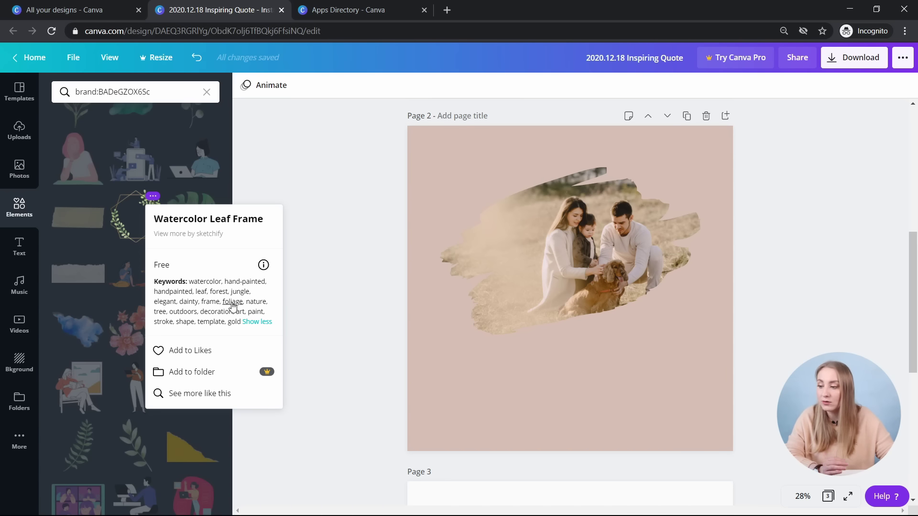
{"action": "left_click", "coordinate": [233, 302]}
- Scroll the foliage results and view the Foliage vector element's details
{"action": "scroll", "coordinate": [146, 232], "scroll_direction": "down", "scroll_amount": 5}
{"action": "mouse_move", "coordinate": [149, 222]}
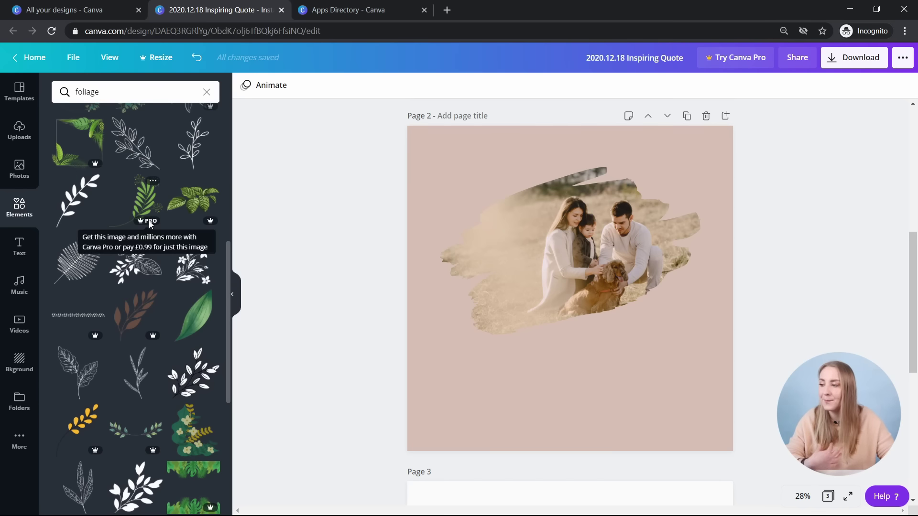
{"action": "scroll", "coordinate": [165, 184], "scroll_direction": "down", "scroll_amount": 10}
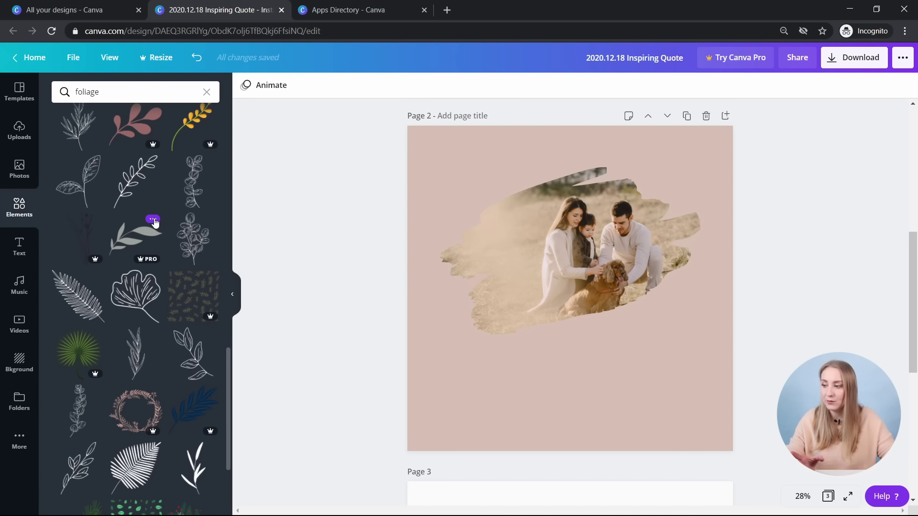
{"action": "left_click", "coordinate": [153, 220]}
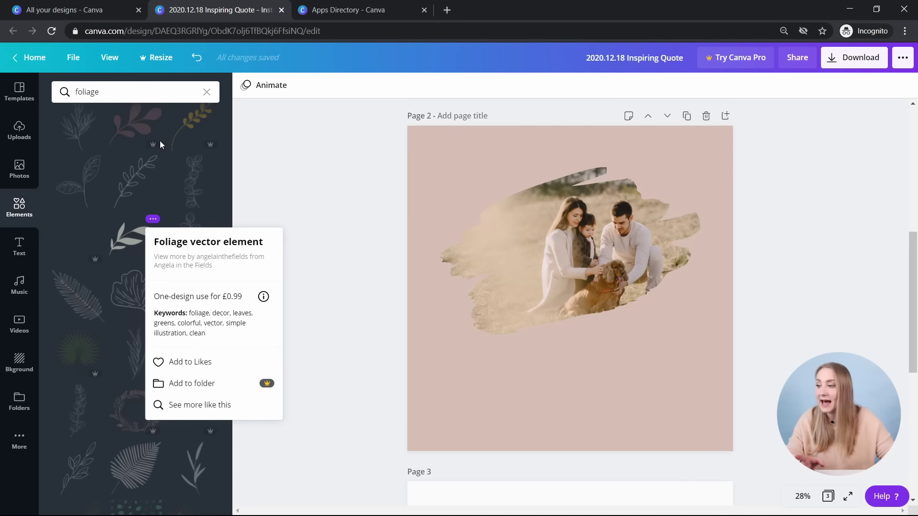
{"action": "left_click", "coordinate": [154, 128]}
- Add the Foliage Outline element to Likes and view the Likes folder
{"action": "left_click", "coordinate": [154, 163]}
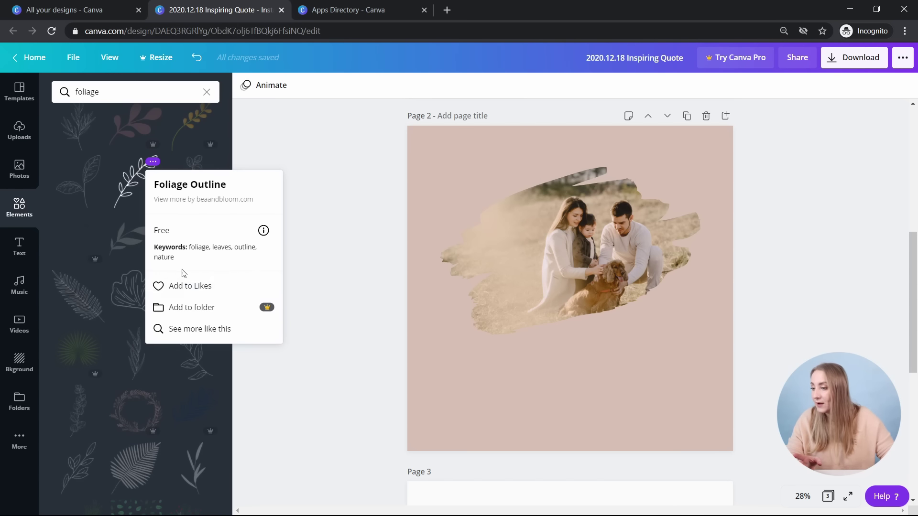
{"action": "left_click", "coordinate": [191, 289]}
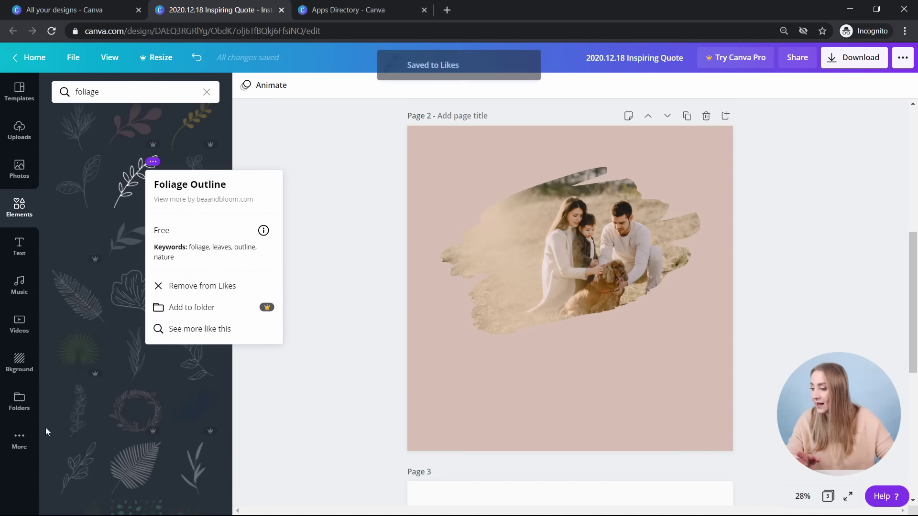
{"action": "left_click", "coordinate": [18, 403]}
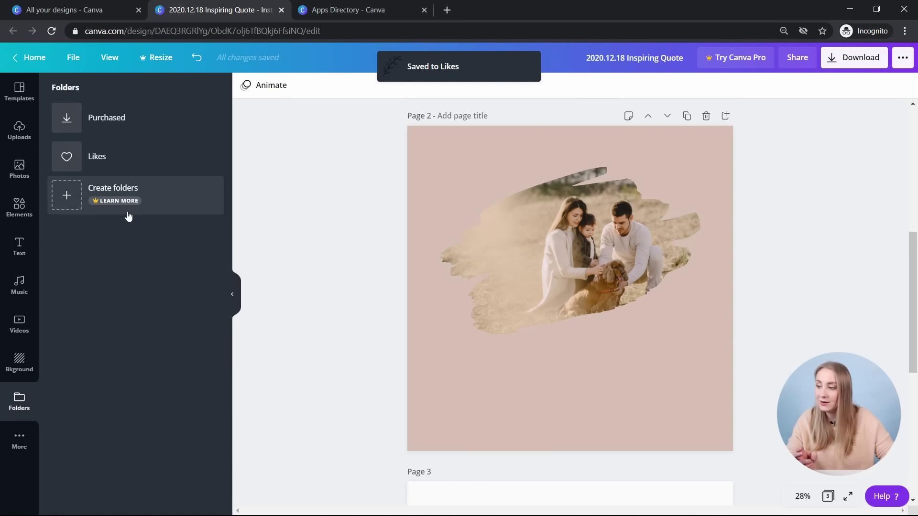
{"action": "left_click", "coordinate": [127, 159]}
- Add a fern leaf from the foliage results, shrink it and place it at the photo's top-left
{"action": "mouse_move", "coordinate": [76, 132]}
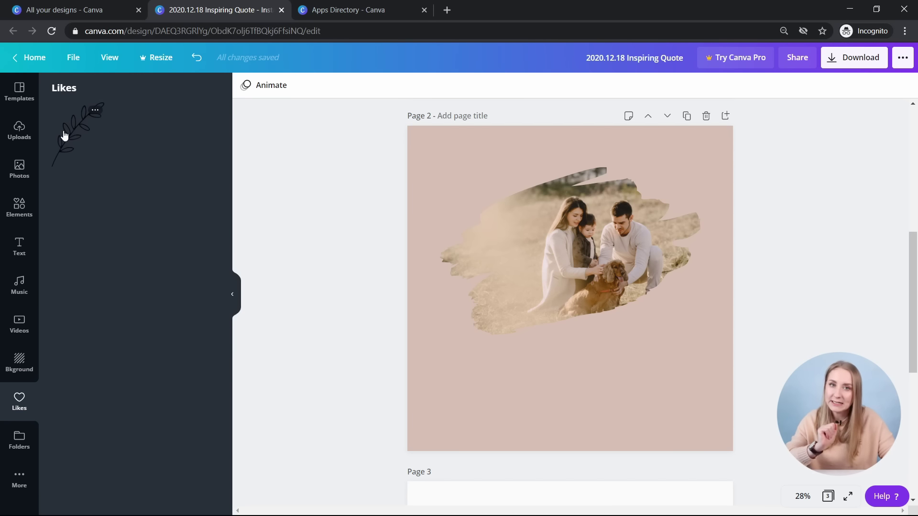
{"action": "left_click", "coordinate": [19, 206]}
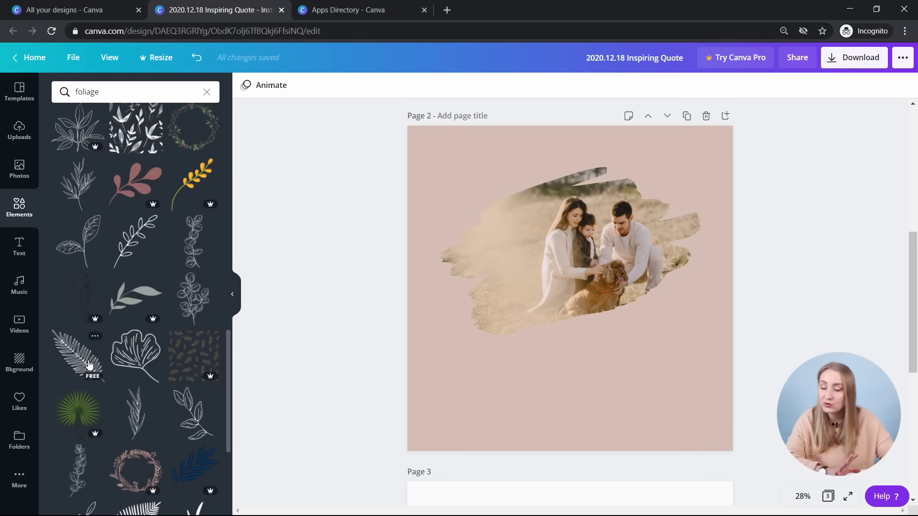
{"action": "left_click", "coordinate": [89, 365]}
{"action": "scroll", "coordinate": [107, 295], "scroll_direction": "down", "scroll_amount": 3}
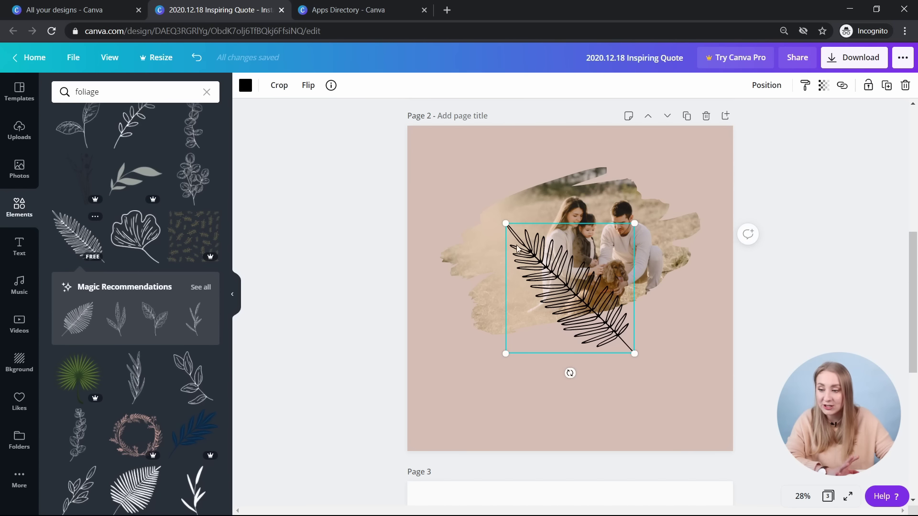
{"action": "left_click_drag", "start_coordinate": [506, 223], "coordinate": [569, 288]}
{"action": "left_click_drag", "start_coordinate": [620, 351], "coordinate": [495, 233]}
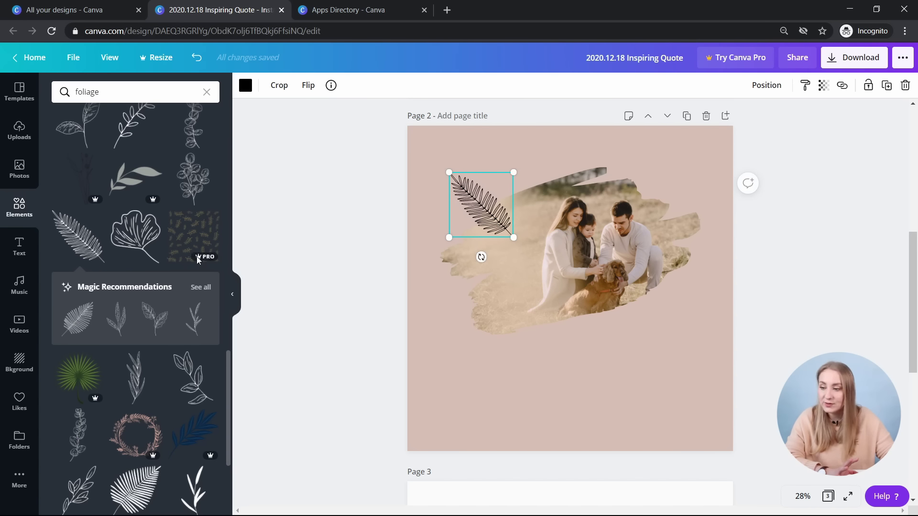
- Add a leafy sprig from the similar foliage and place it, shrunk, right of the photo
{"action": "left_click", "coordinate": [201, 287]}
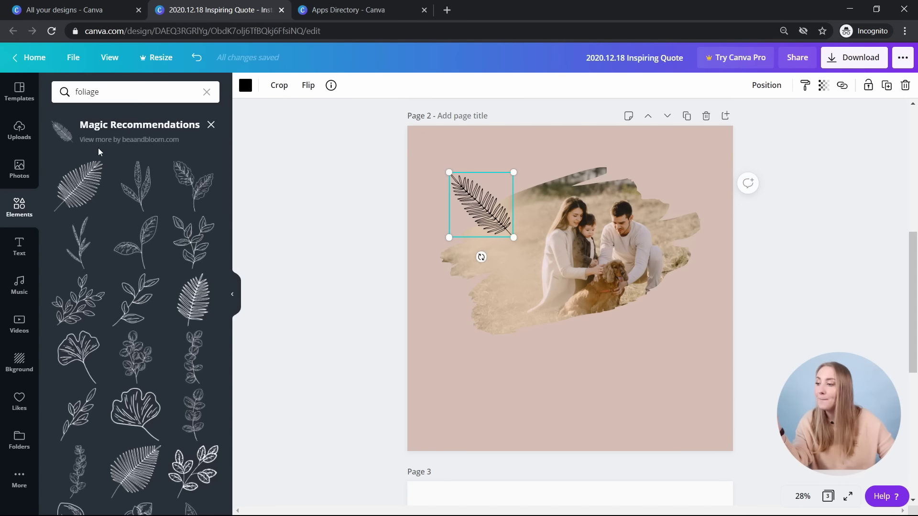
{"action": "scroll", "coordinate": [177, 187], "scroll_direction": "down", "scroll_amount": 3}
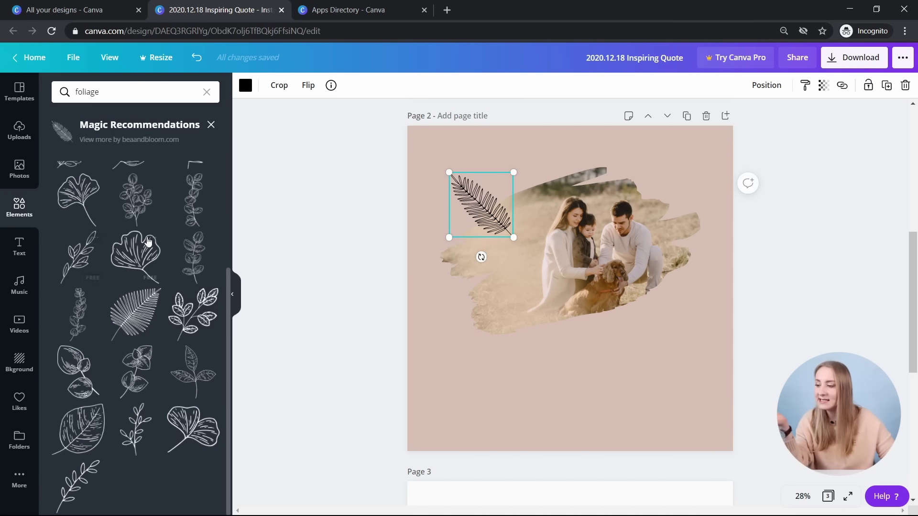
{"action": "left_click", "coordinate": [73, 272]}
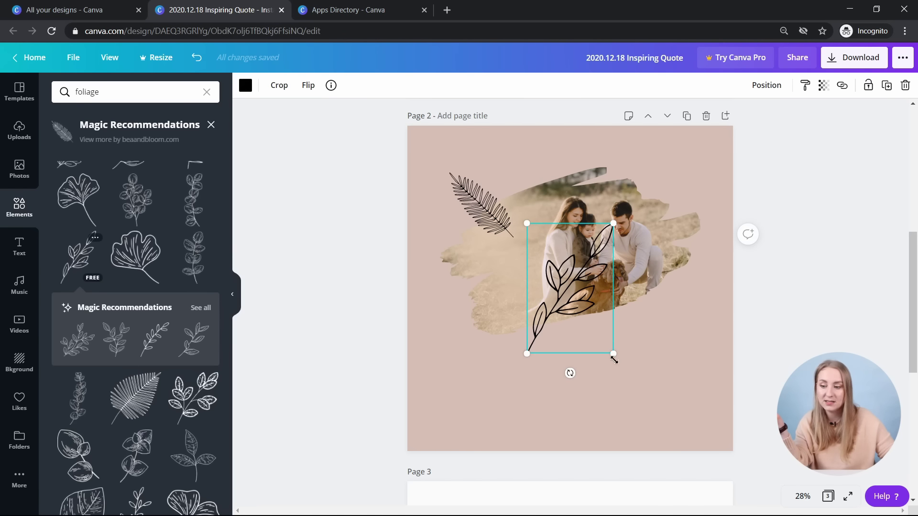
{"action": "left_click_drag", "start_coordinate": [613, 360], "coordinate": [663, 298]}
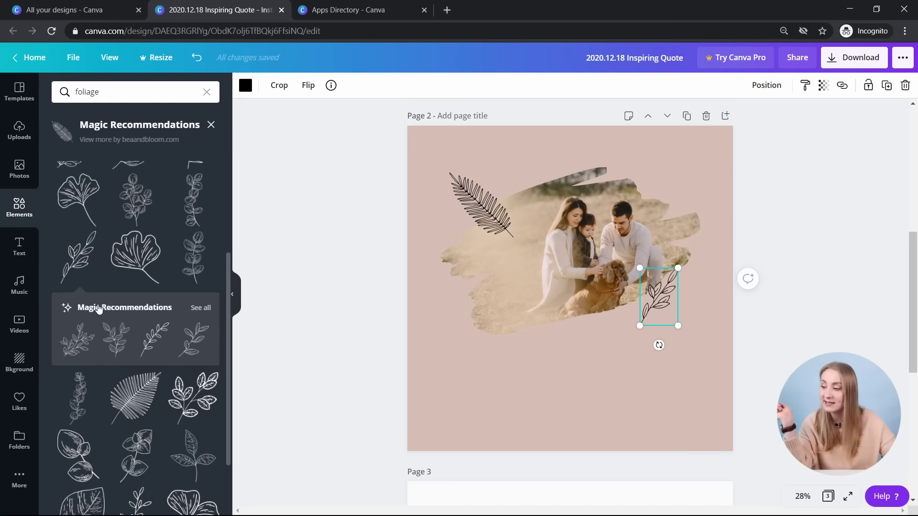
- Swap in a round-leaf eucalyptus sprig and enlarge it over the photo's centre
{"action": "left_click", "coordinate": [141, 193]}
{"action": "left_click", "coordinate": [189, 213]}
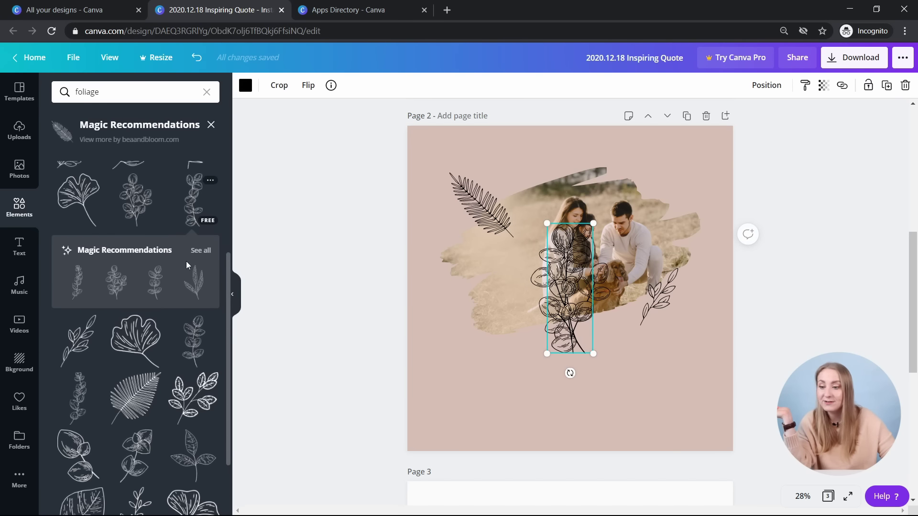
{"action": "left_click", "coordinate": [201, 250]}
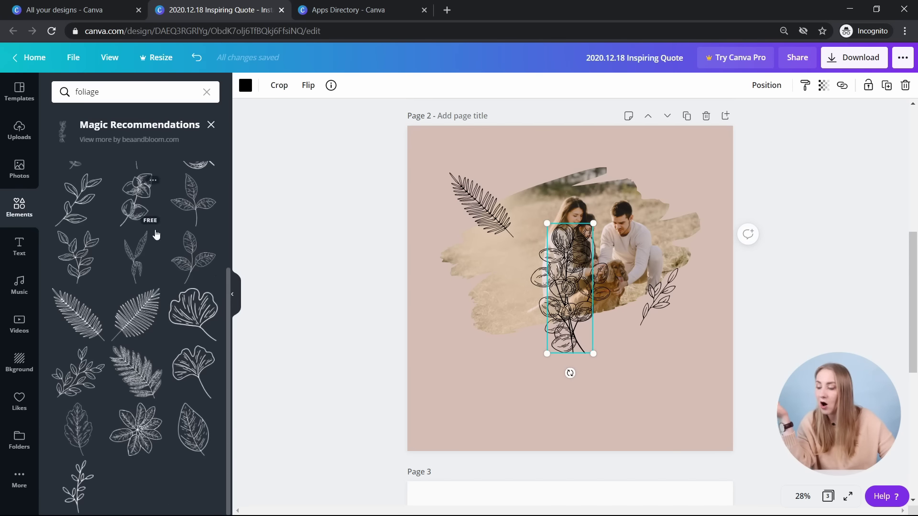
{"action": "scroll", "coordinate": [139, 205], "scroll_direction": "up", "scroll_amount": 3}
{"action": "left_click", "coordinate": [130, 199]}
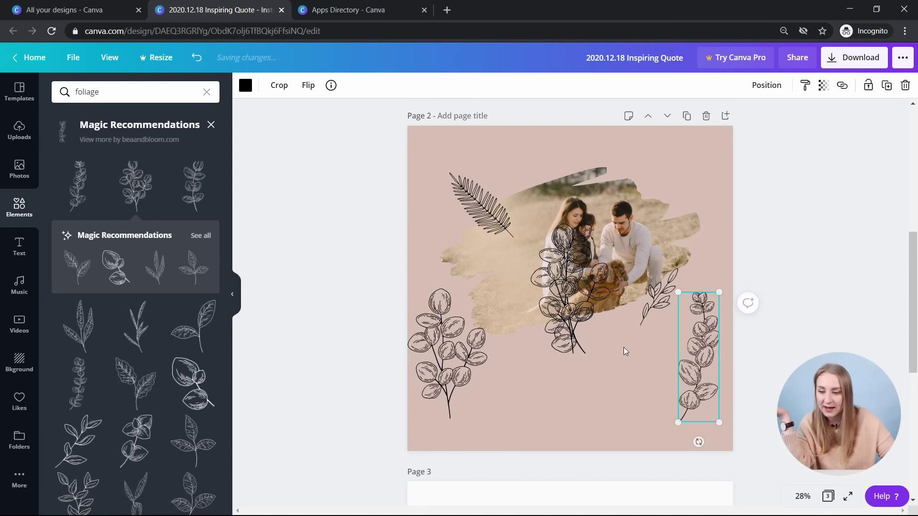
{"action": "left_click", "coordinate": [569, 348]}
{"action": "left_click_drag", "start_coordinate": [569, 347], "coordinate": [582, 324]}
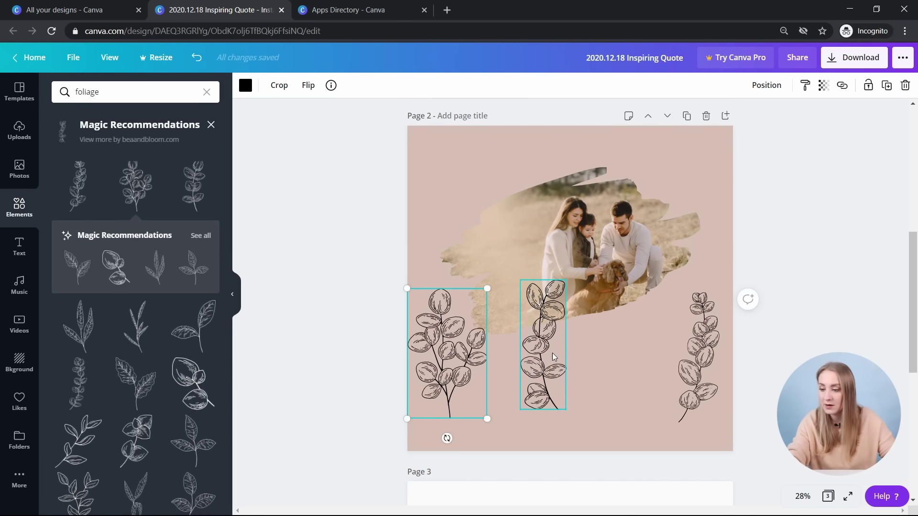
- Delete the left eucalyptus sprig from page 2
{"action": "left_click", "coordinate": [700, 356]}
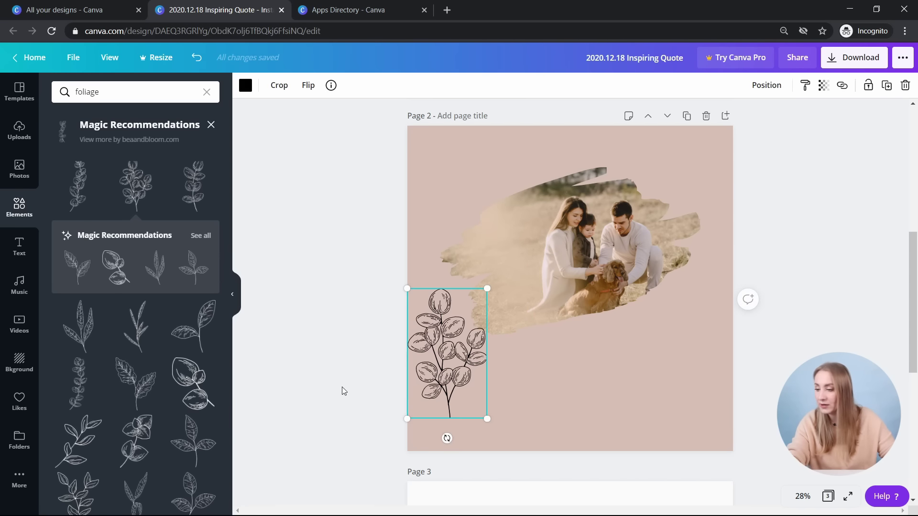
{"action": "key", "text": "Delete"}
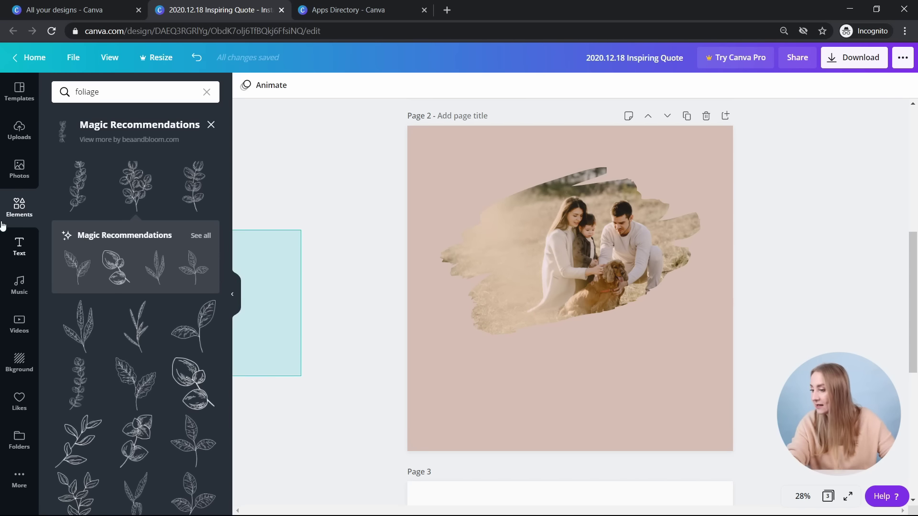
{"action": "left_click", "coordinate": [20, 243]}
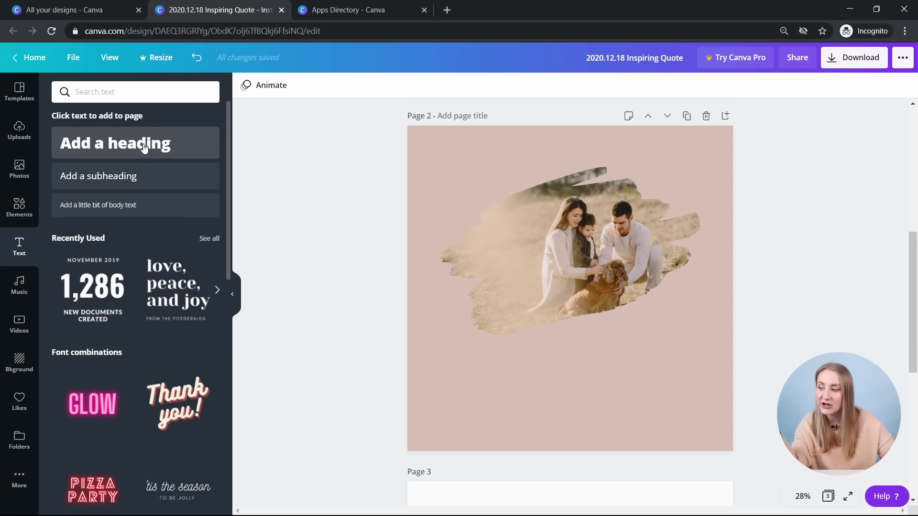
- Add trial heading, subheading and body text boxes to page 2
{"action": "left_click", "coordinate": [141, 147]}
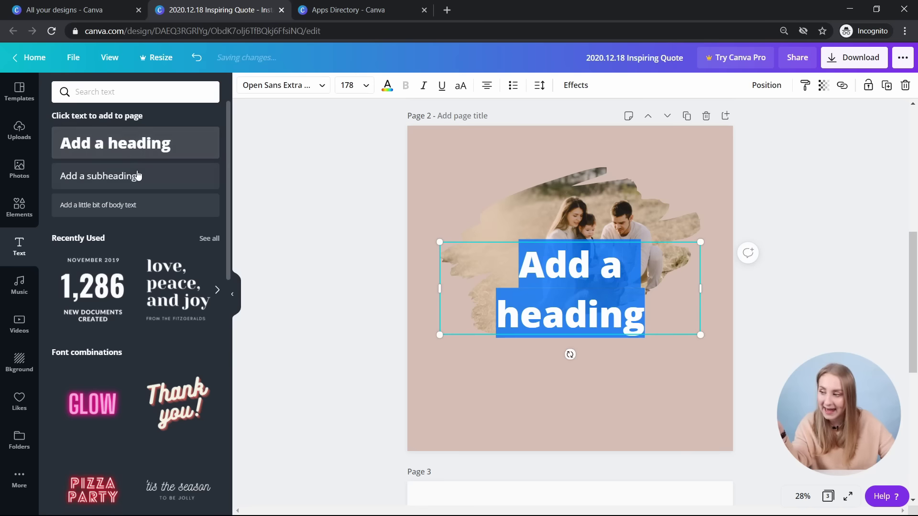
{"action": "left_click", "coordinate": [131, 181]}
{"action": "left_click", "coordinate": [129, 211]}
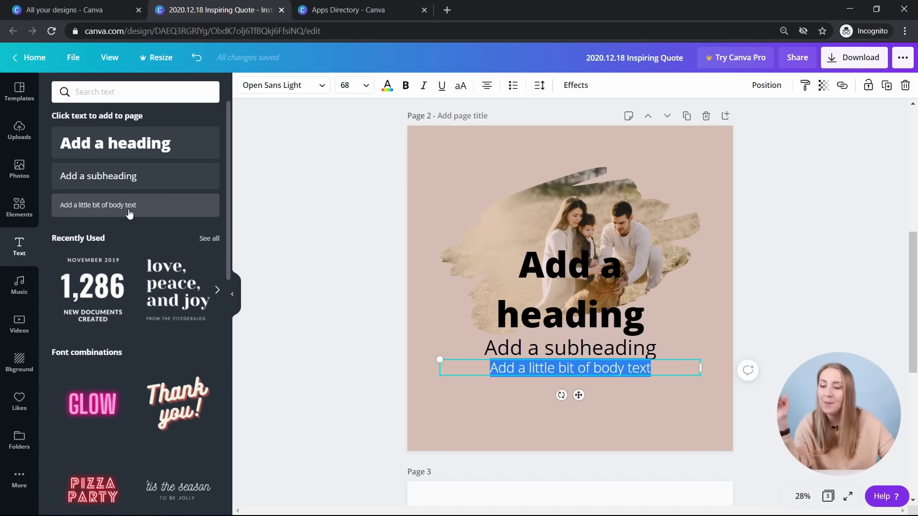
{"action": "left_click", "coordinate": [659, 419]}
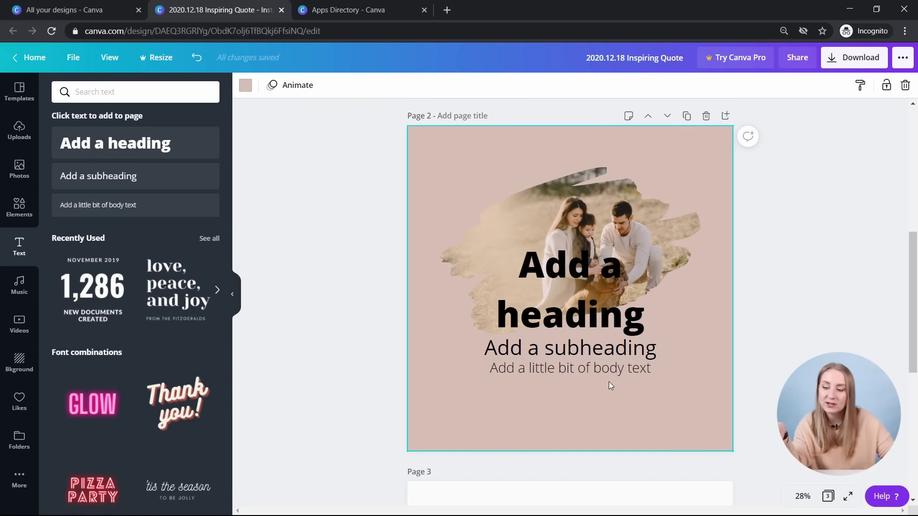
- Delete the three trial text boxes and place a fresh heading below the photo
{"action": "left_click", "coordinate": [586, 323]}
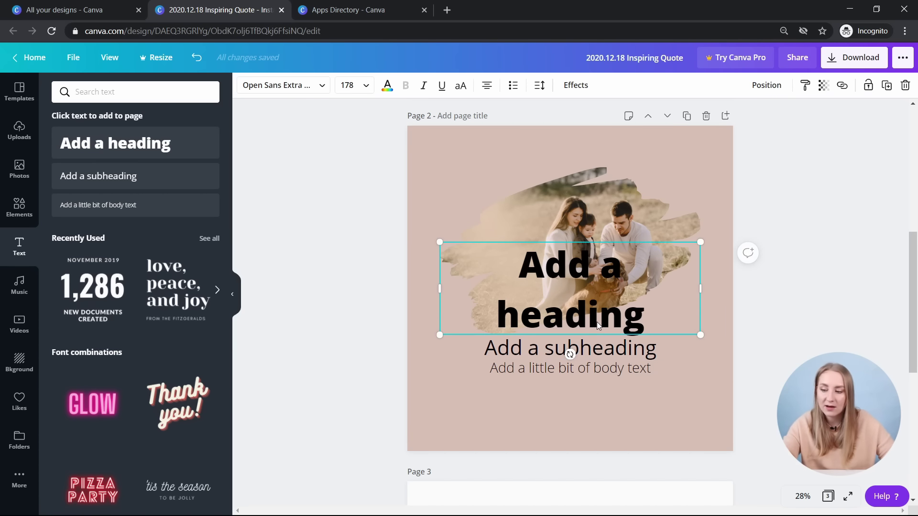
{"action": "key", "text": "Delete"}
{"action": "left_click", "coordinate": [572, 356]}
{"action": "key", "text": "Delete"}
{"action": "left_click", "coordinate": [573, 369]}
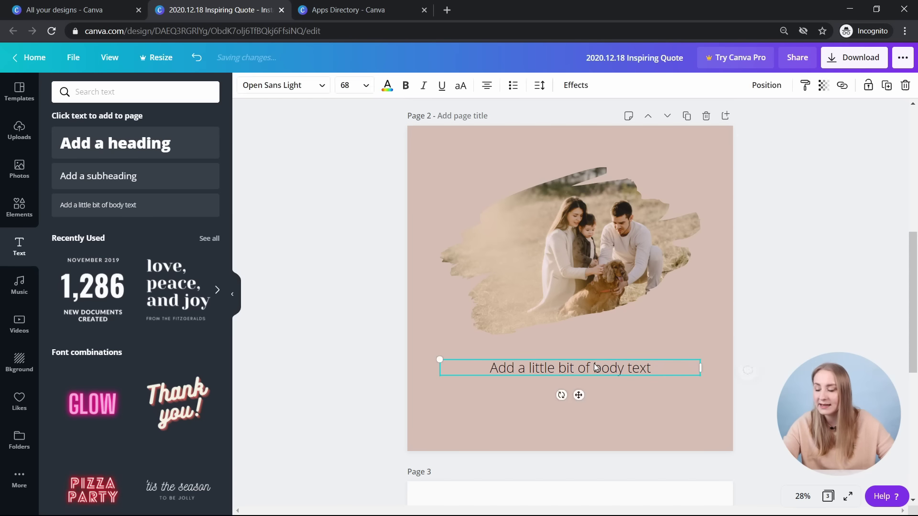
{"action": "key", "text": "Delete"}
{"action": "left_click", "coordinate": [190, 149]}
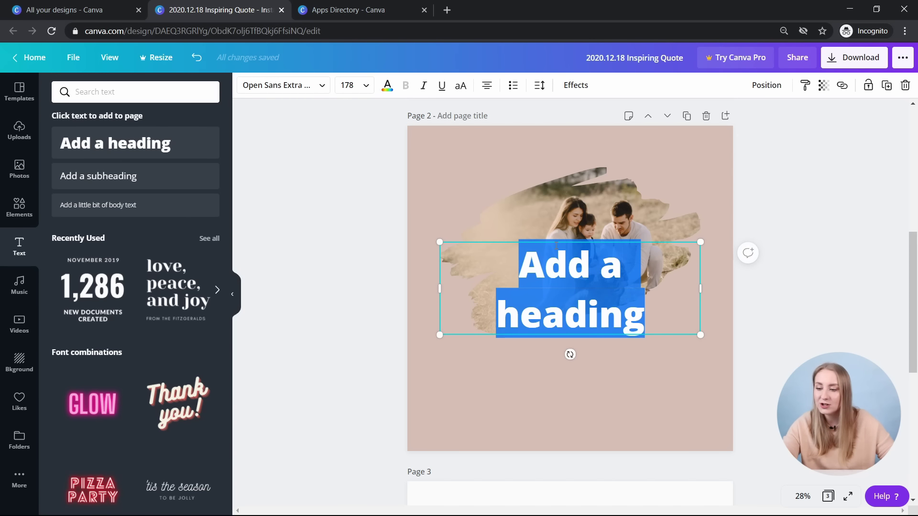
{"action": "left_click_drag", "start_coordinate": [599, 311], "coordinate": [607, 376]}
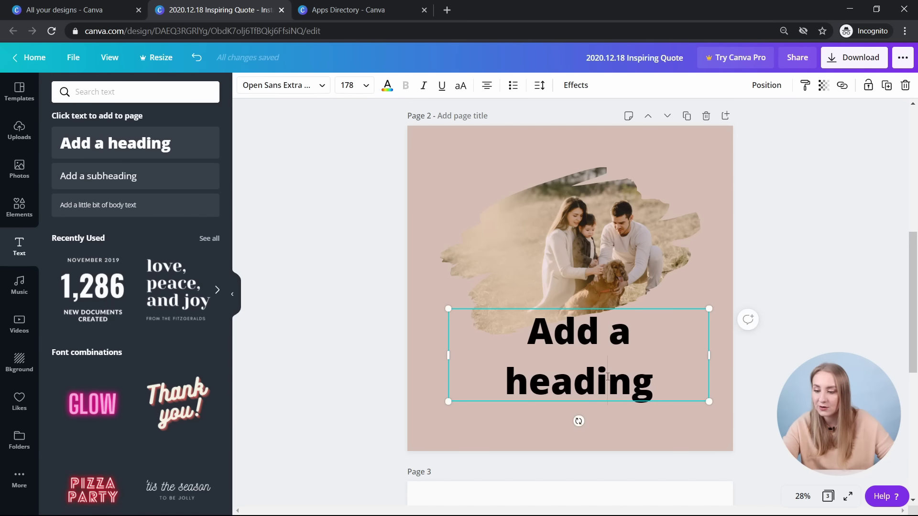
- Browse the heading's font list and search for 'open sans'
{"action": "left_click", "coordinate": [282, 91]}
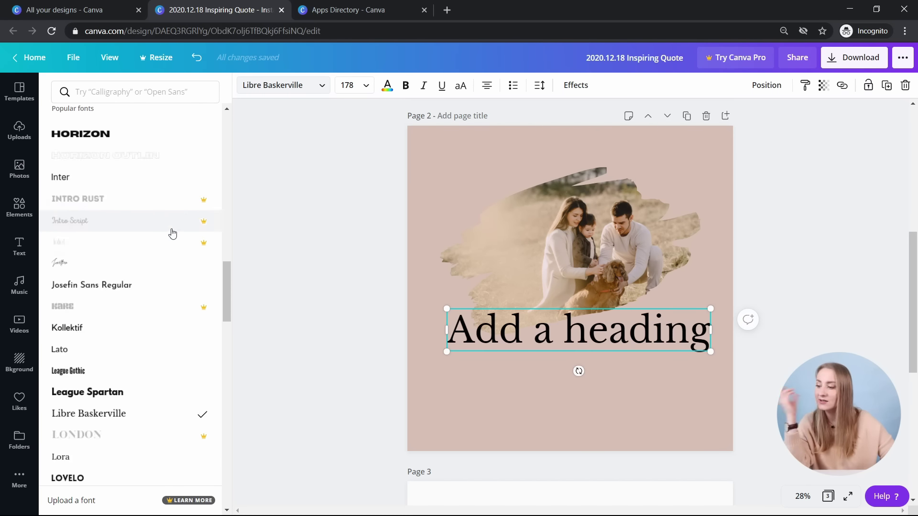
{"action": "scroll", "coordinate": [172, 231], "scroll_direction": "up", "scroll_amount": 15}
{"action": "scroll", "coordinate": [161, 215], "scroll_direction": "up", "scroll_amount": 5}
{"action": "scroll", "coordinate": [158, 200], "scroll_direction": "down", "scroll_amount": 20}
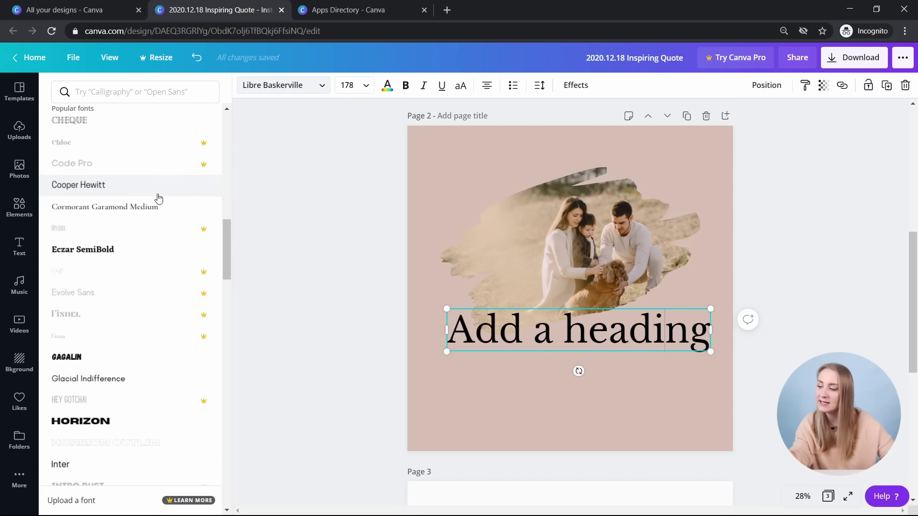
{"action": "scroll", "coordinate": [158, 199], "scroll_direction": "down", "scroll_amount": 20}
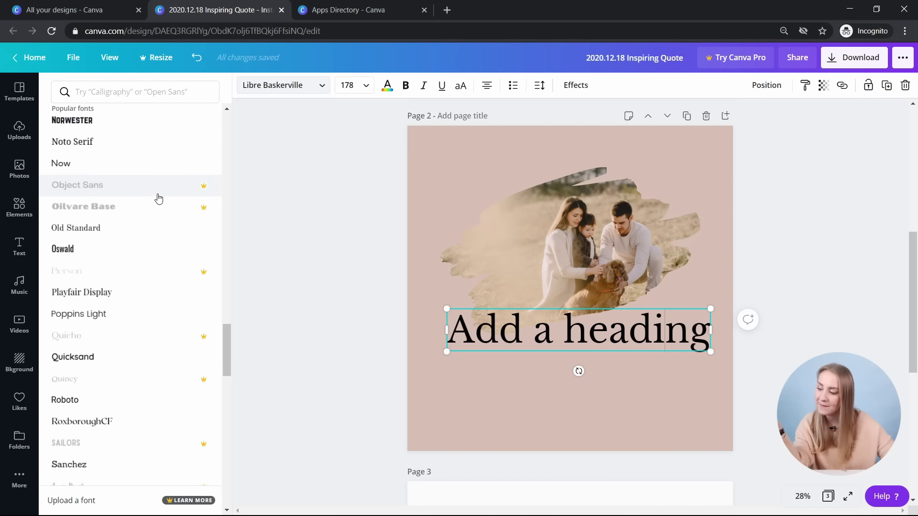
{"action": "scroll", "coordinate": [159, 199], "scroll_direction": "down", "scroll_amount": 10}
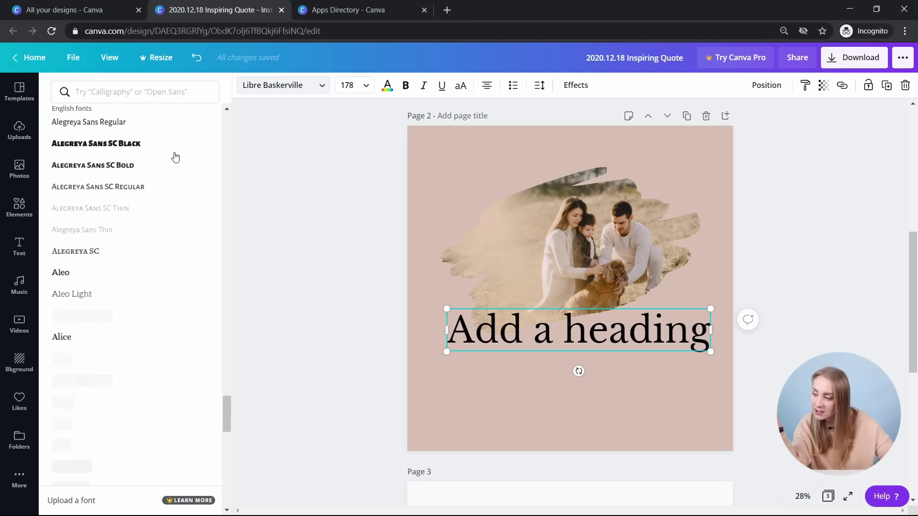
{"action": "scroll", "coordinate": [176, 152], "scroll_direction": "down", "scroll_amount": 6}
{"action": "scroll", "coordinate": [175, 152], "scroll_direction": "down", "scroll_amount": 15}
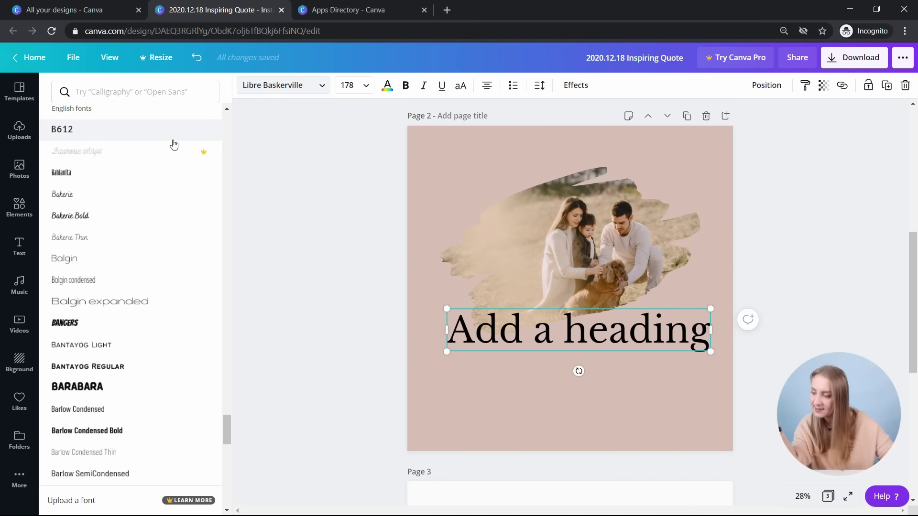
{"action": "scroll", "coordinate": [173, 152], "scroll_direction": "down", "scroll_amount": 5}
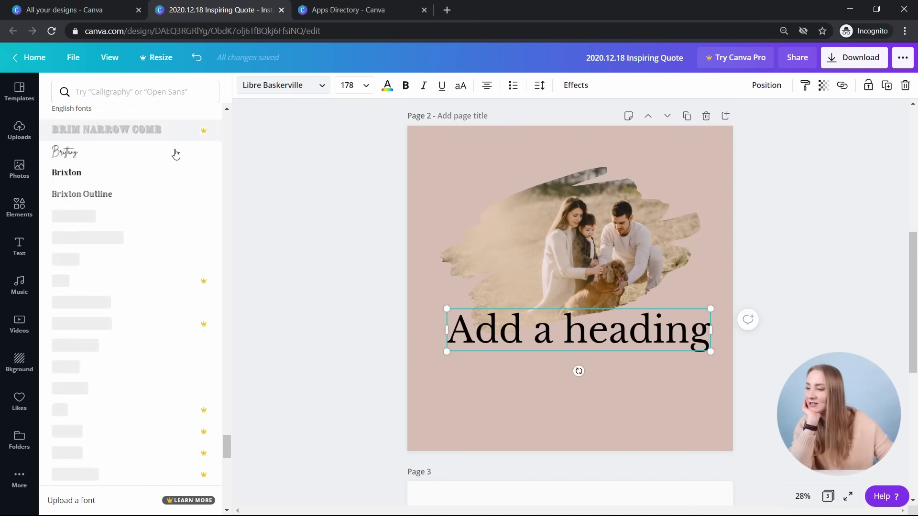
{"action": "left_click", "coordinate": [134, 91]}
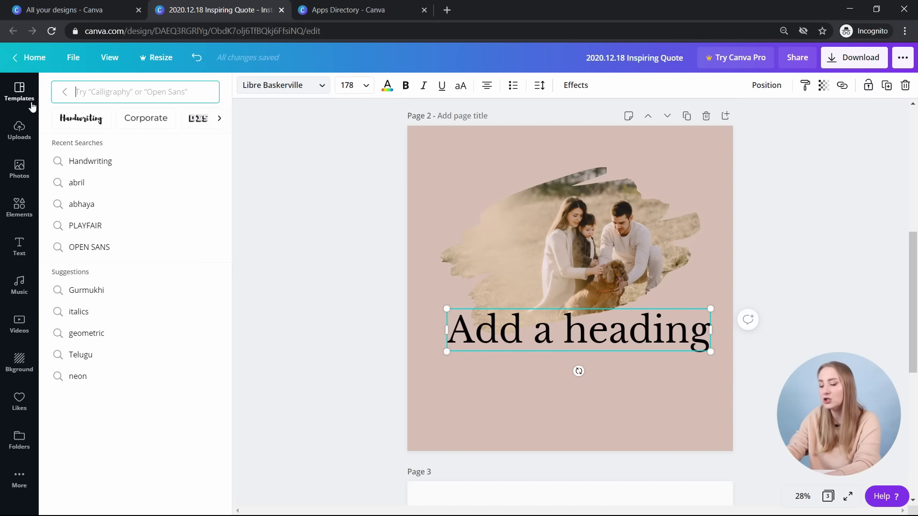
{"action": "type", "text": "open sans"}
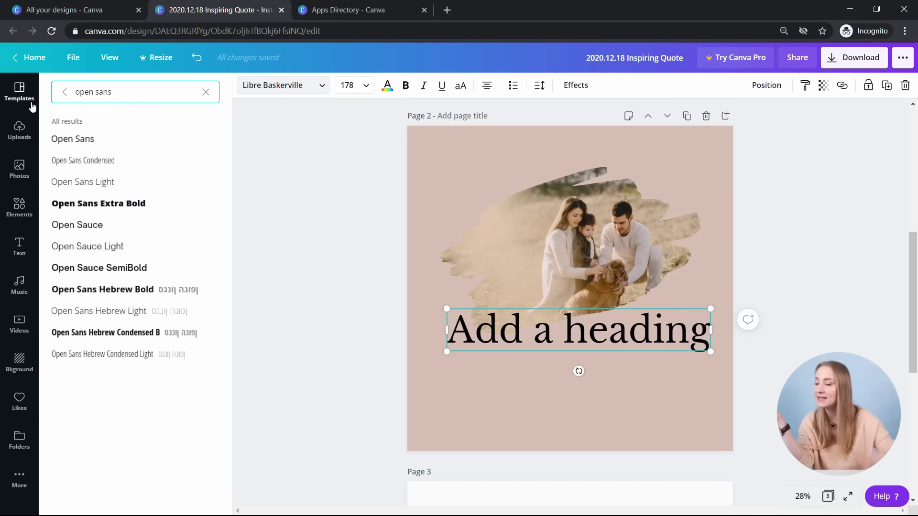
{"action": "key", "text": "Return"}
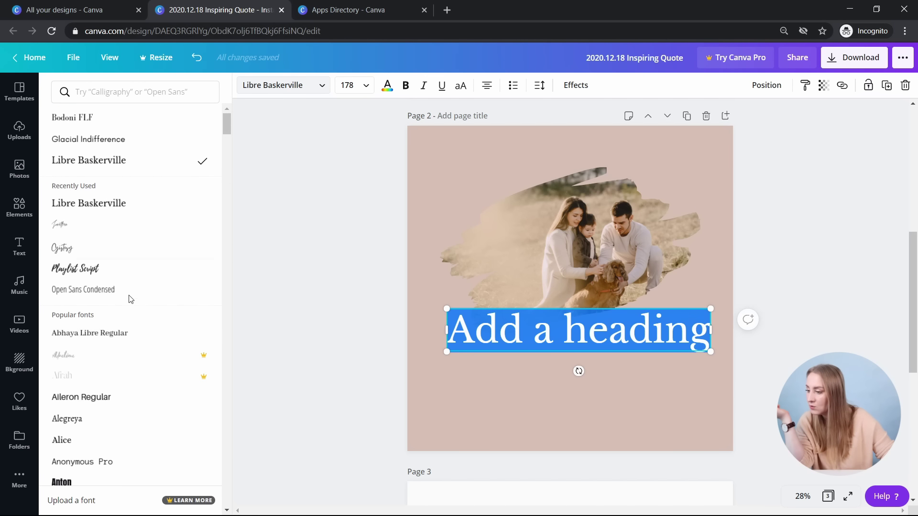
- Apply italic Playfair Display to the heading
{"action": "left_click", "coordinate": [133, 86]}
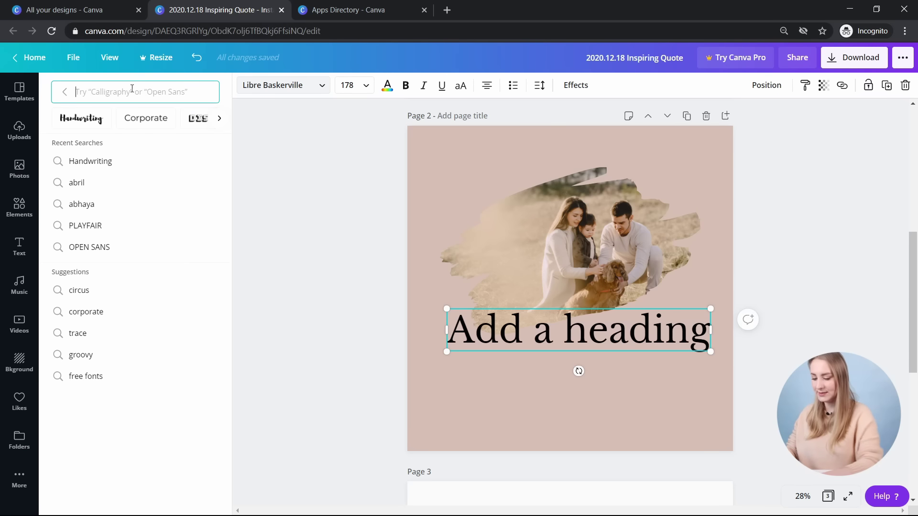
{"action": "type", "text": "play"}
{"action": "left_click", "coordinate": [127, 142]}
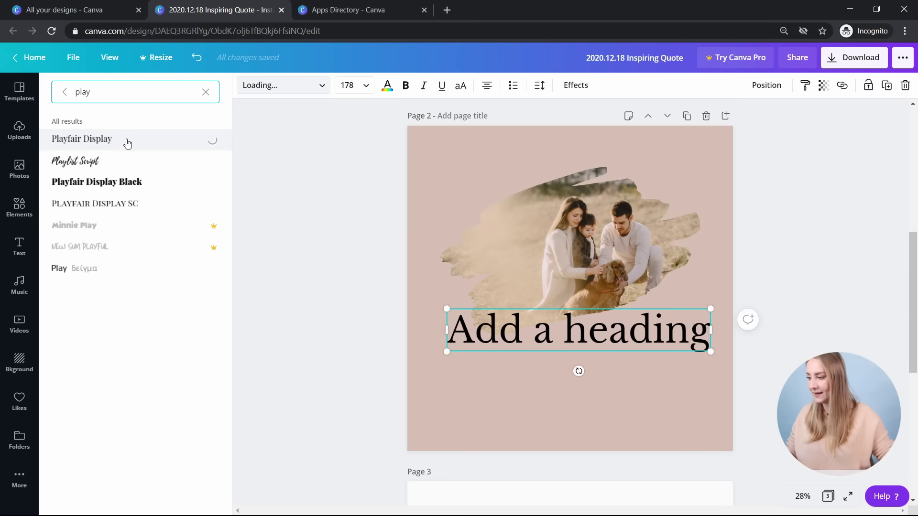
{"action": "left_click", "coordinate": [419, 92]}
- Retype the heading as 'family is everything' and centre it beneath the photo
{"action": "double_click", "coordinate": [598, 314]}
{"action": "type", "text": "family is everything"}
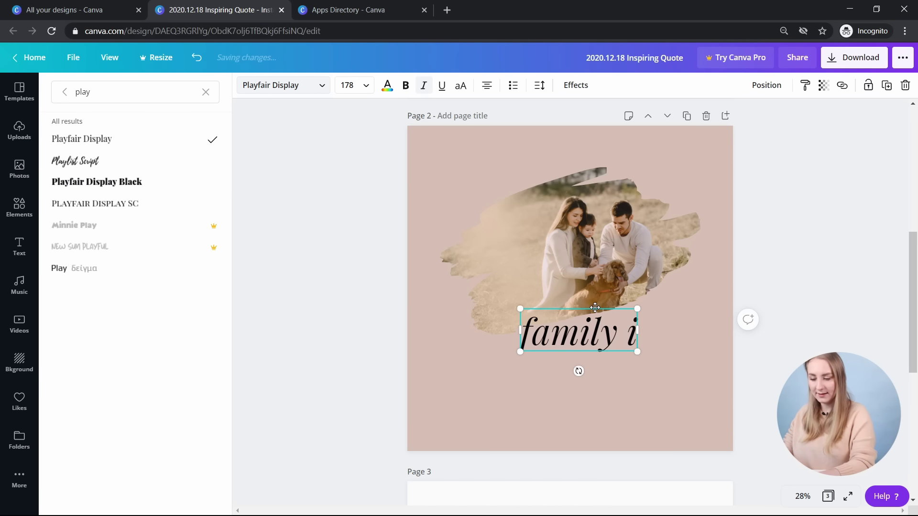
{"action": "left_click_drag", "start_coordinate": [645, 357], "coordinate": [638, 355]}
{"action": "left_click", "coordinate": [330, 282]}
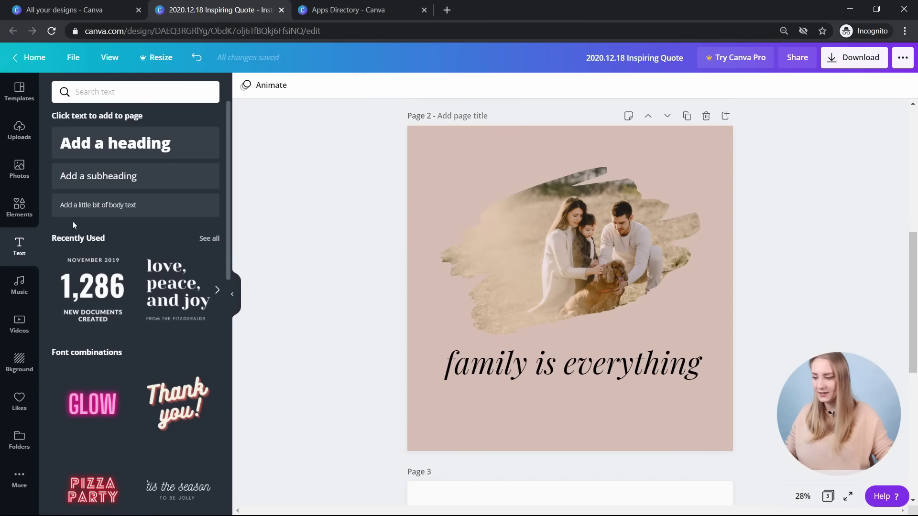
{"action": "left_click", "coordinate": [136, 177]}
- Switch the subheading to Open Sans Light and clear its placeholder text
{"action": "left_click", "coordinate": [112, 94]}
{"action": "type", "text": "open"}
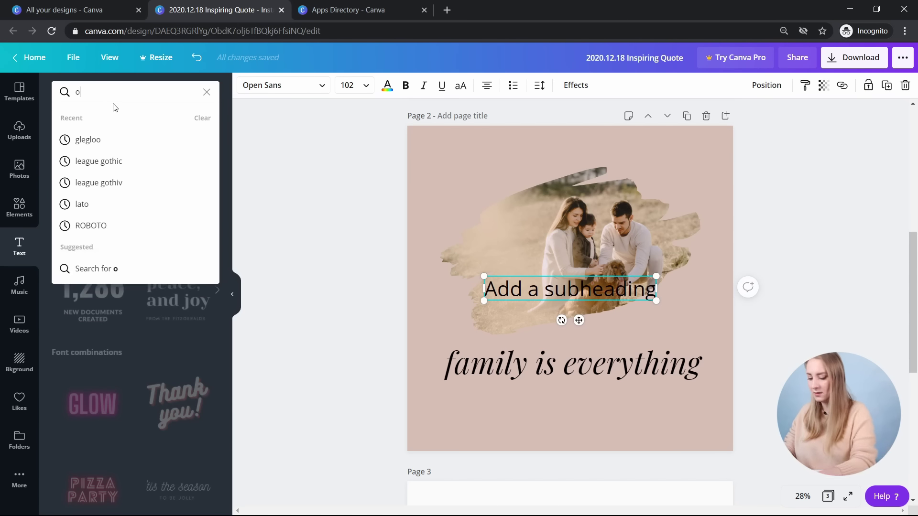
{"action": "key", "text": "Return"}
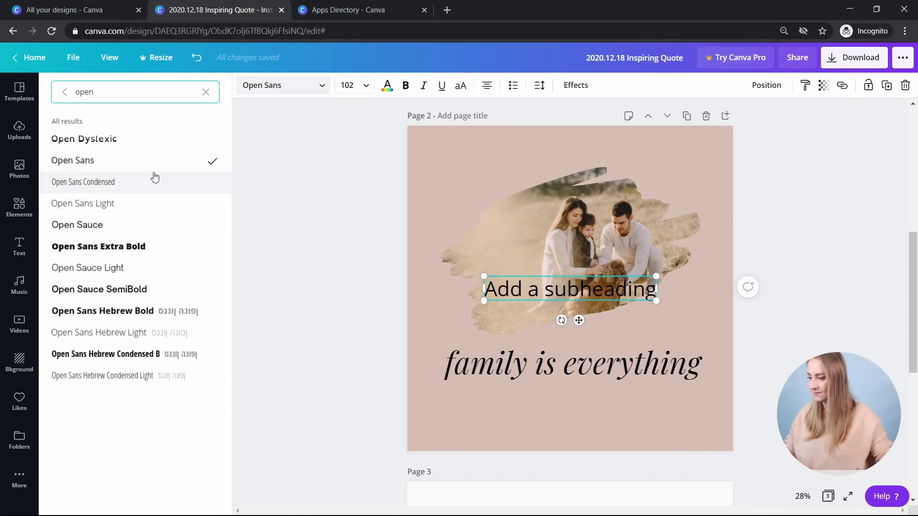
{"action": "left_click", "coordinate": [146, 207]}
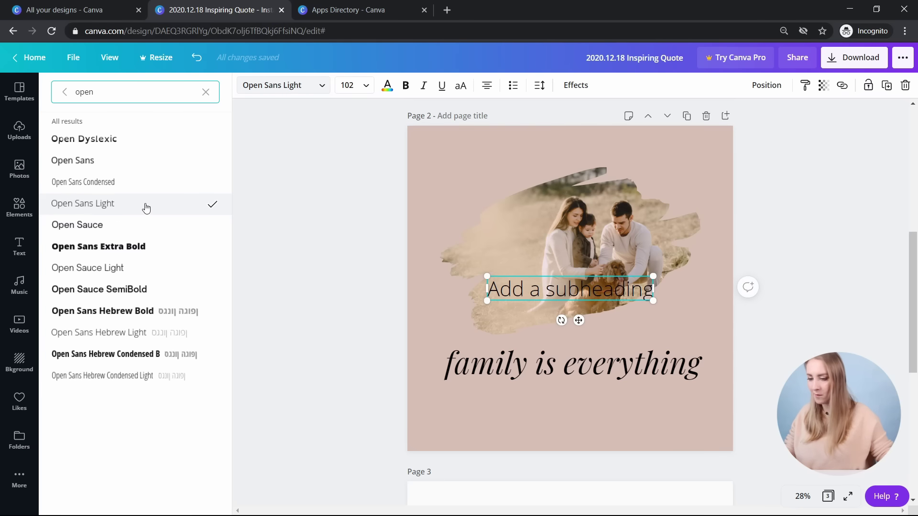
{"action": "triple_click", "coordinate": [546, 289]}
{"action": "key", "text": "BackSpace"}
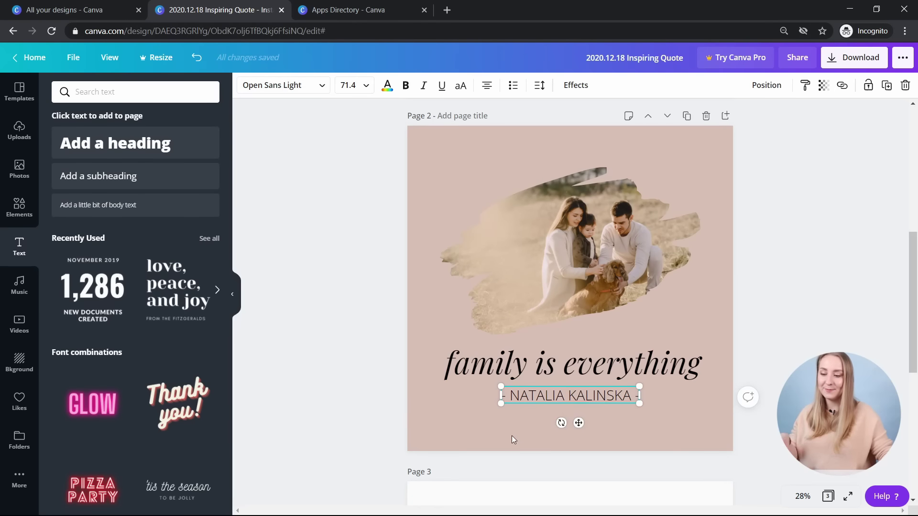
{"action": "left_click", "coordinate": [396, 418]}
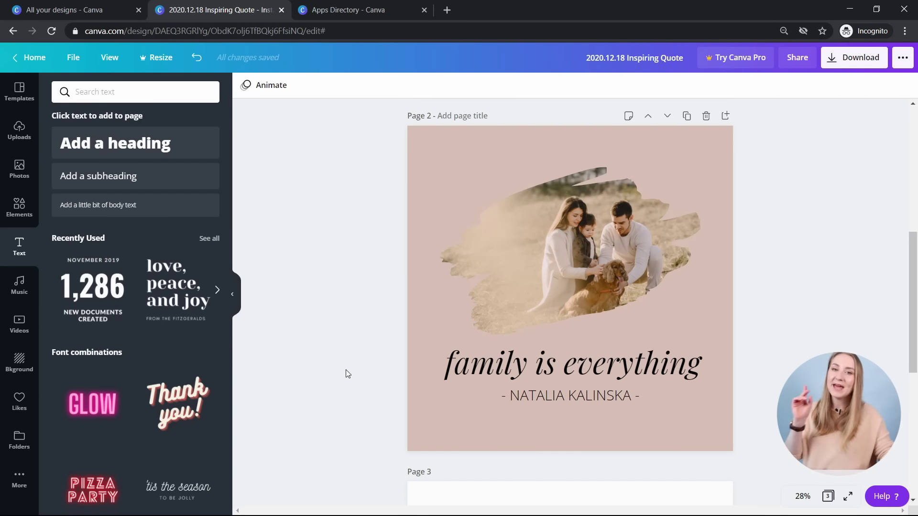
- Scroll the Text panel to Font combinations and select the 'family is everything' quote
{"action": "scroll", "coordinate": [106, 279], "scroll_direction": "down", "scroll_amount": 3}
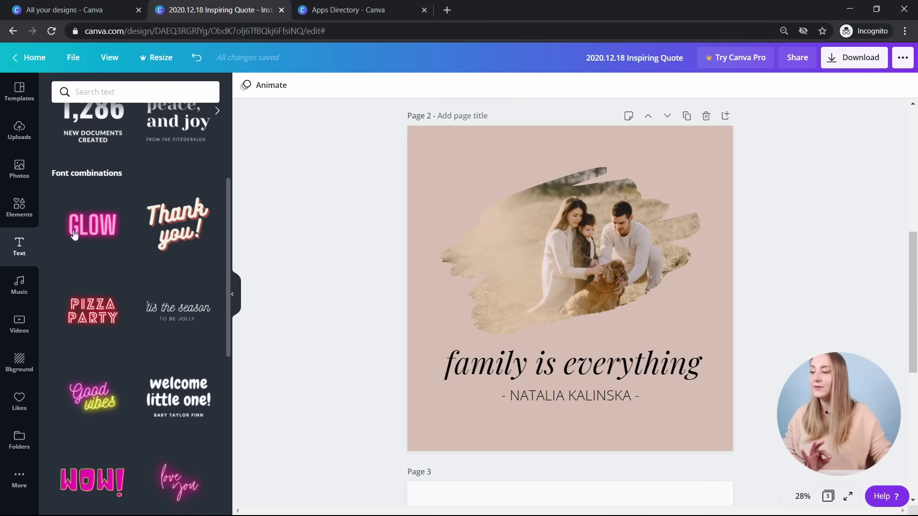
{"action": "scroll", "coordinate": [110, 215], "scroll_direction": "up", "scroll_amount": 3}
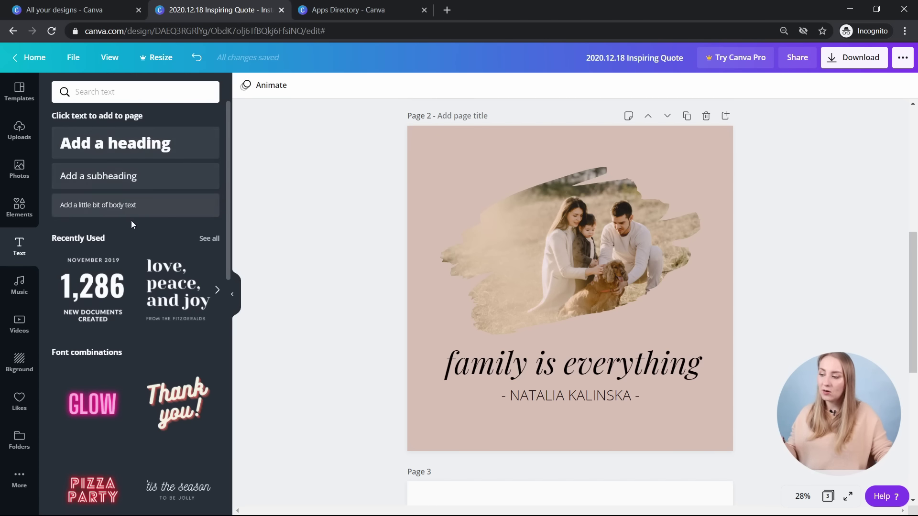
{"action": "scroll", "coordinate": [145, 144], "scroll_direction": "down", "scroll_amount": 5}
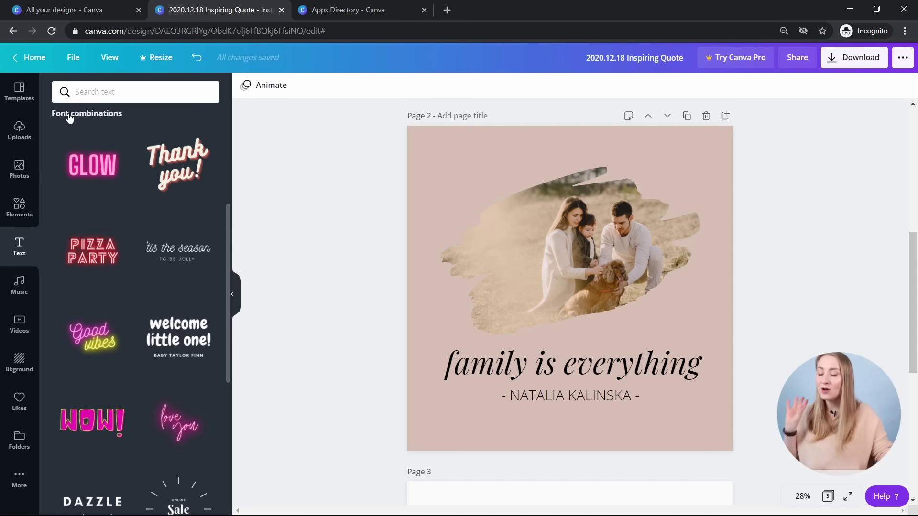
{"action": "scroll", "coordinate": [62, 124], "scroll_direction": "down", "scroll_amount": 5}
{"action": "left_click", "coordinate": [567, 370]}
- Delete the 'family is everything' caption and the author name line from page 2
{"action": "key", "text": "Delete"}
{"action": "left_click", "coordinate": [580, 384]}
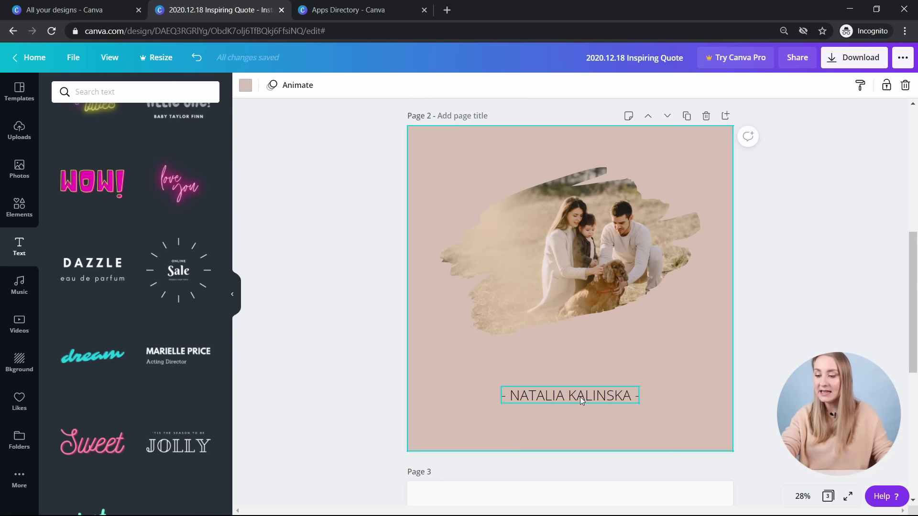
{"action": "left_click", "coordinate": [580, 396]}
{"action": "key", "text": "Delete"}
- Try a name-and-title text combination below the photo, then delete it
{"action": "scroll", "coordinate": [169, 286], "scroll_direction": "down", "scroll_amount": 1}
{"action": "left_click", "coordinate": [178, 294]}
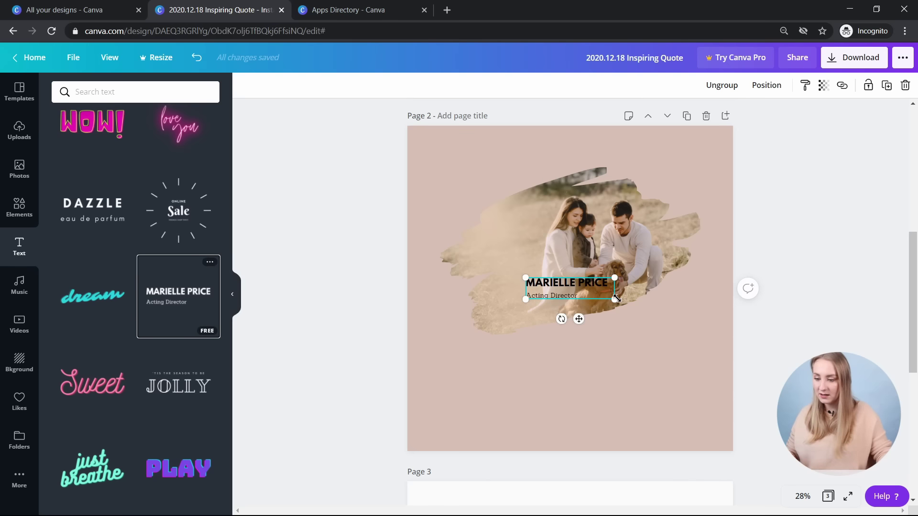
{"action": "left_click_drag", "start_coordinate": [662, 314], "coordinate": [578, 385]}
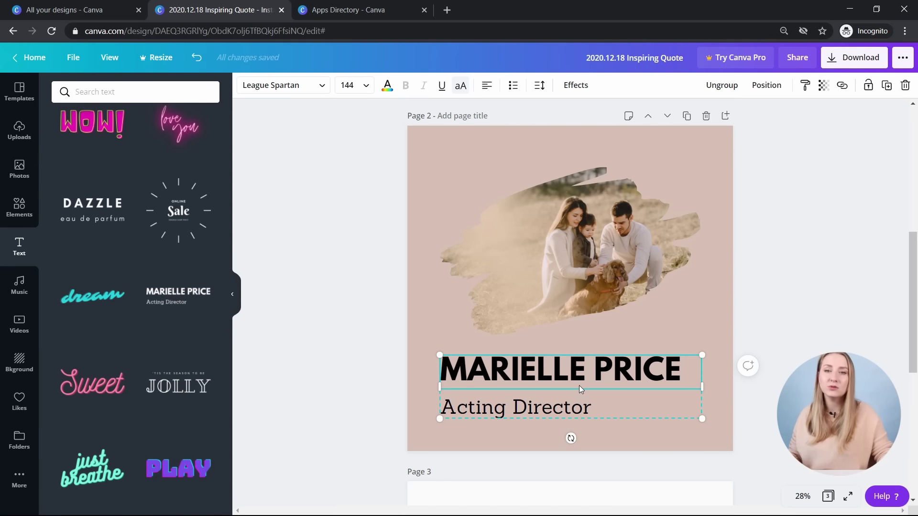
{"action": "left_click", "coordinate": [563, 382]}
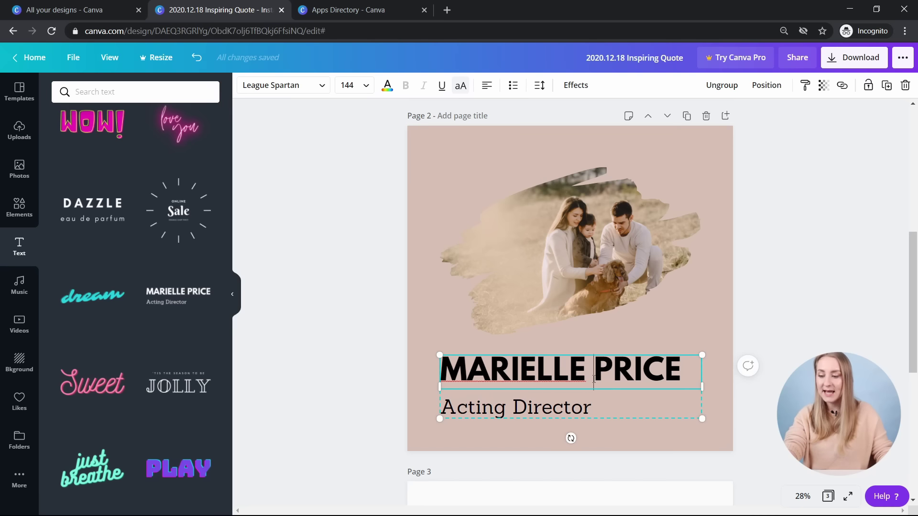
{"action": "left_click", "coordinate": [774, 378]}
{"action": "left_click", "coordinate": [602, 395]}
{"action": "key", "text": "Delete"}
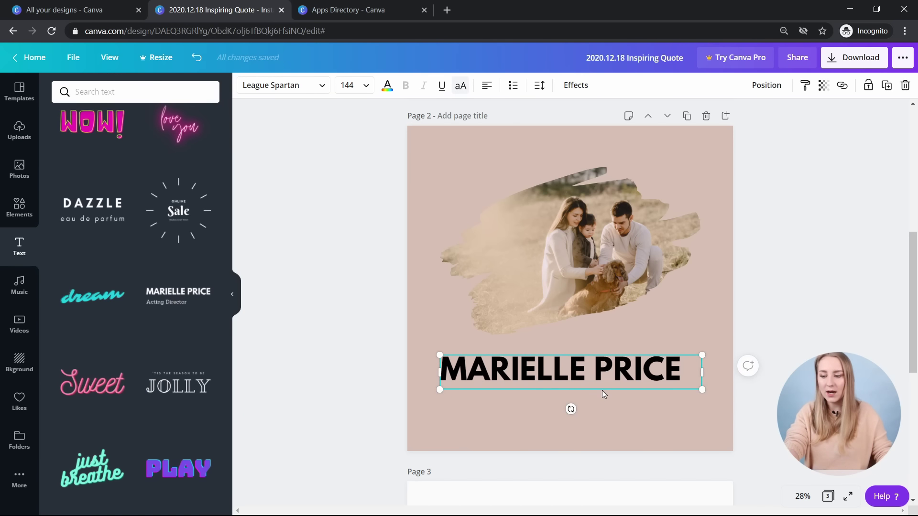
{"action": "key", "text": "Delete"}
- Try the JOLLY text combination with the word changed to FAMILY, then remove it
{"action": "left_click_drag", "start_coordinate": [194, 378], "coordinate": [571, 399]}
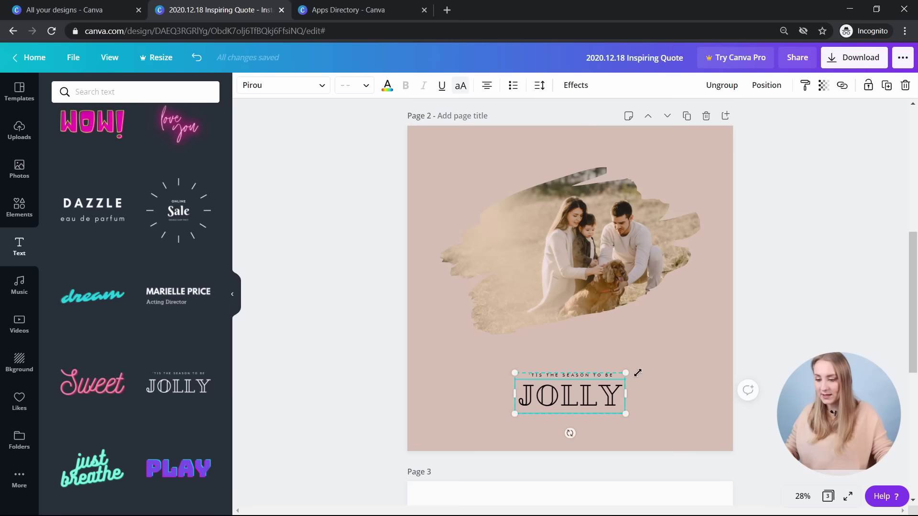
{"action": "left_click_drag", "start_coordinate": [626, 371], "coordinate": [682, 352]}
{"action": "double_click", "coordinate": [603, 405]}
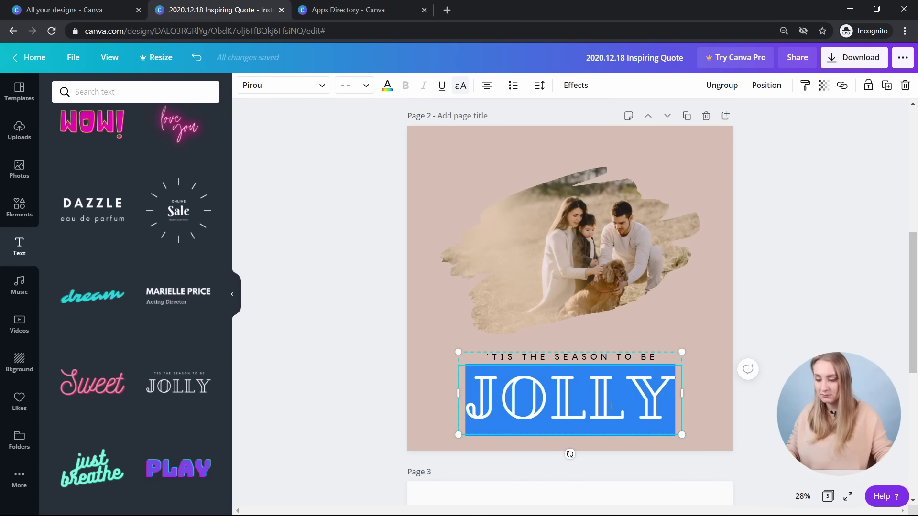
{"action": "type", "text": "FAMILY"}
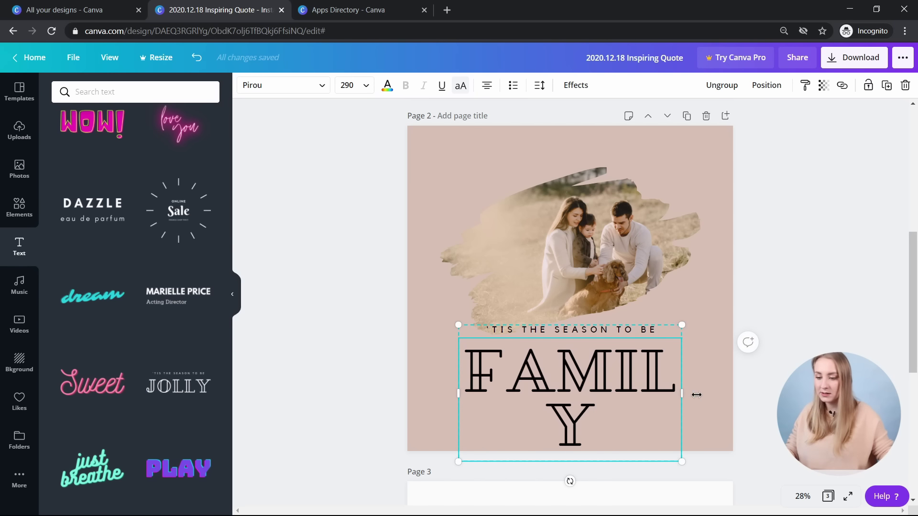
{"action": "left_click_drag", "start_coordinate": [613, 378], "coordinate": [714, 397]}
{"action": "left_click", "coordinate": [564, 360]}
{"action": "double_click", "coordinate": [563, 360]}
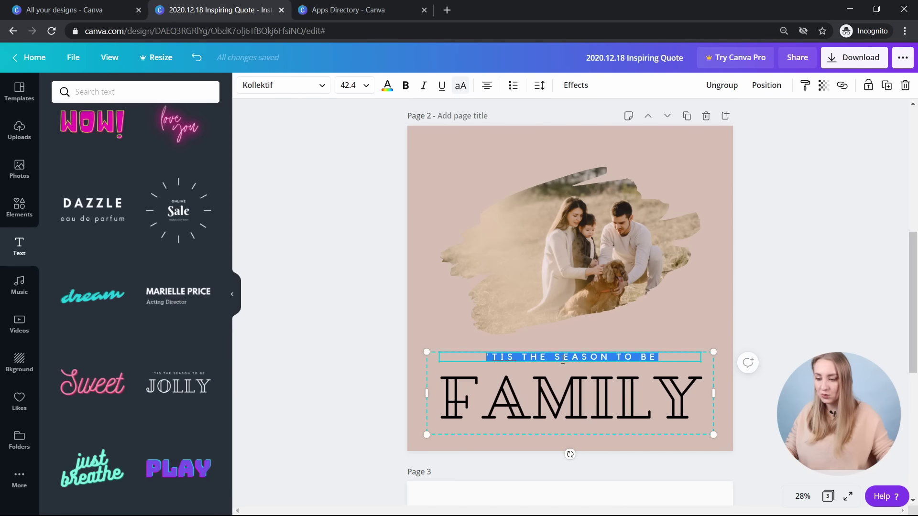
{"action": "key", "text": "Escape"}
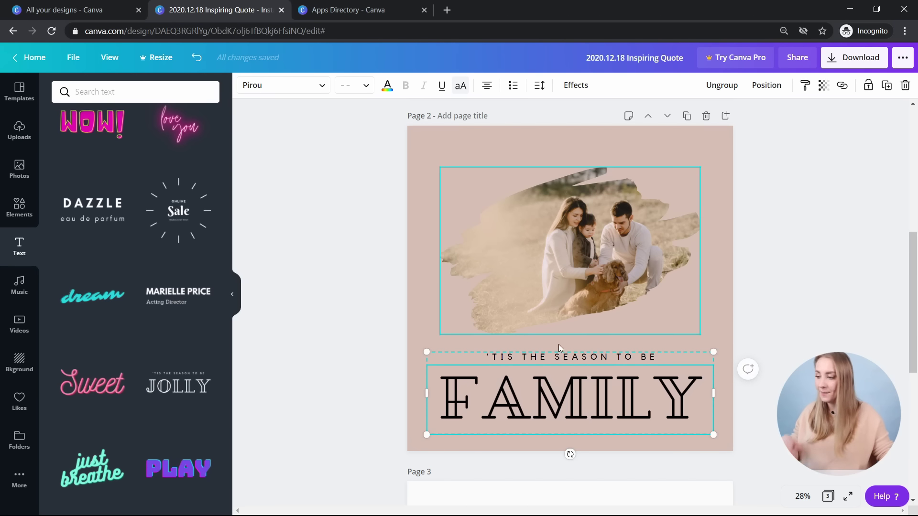
{"action": "key", "text": "Delete"}
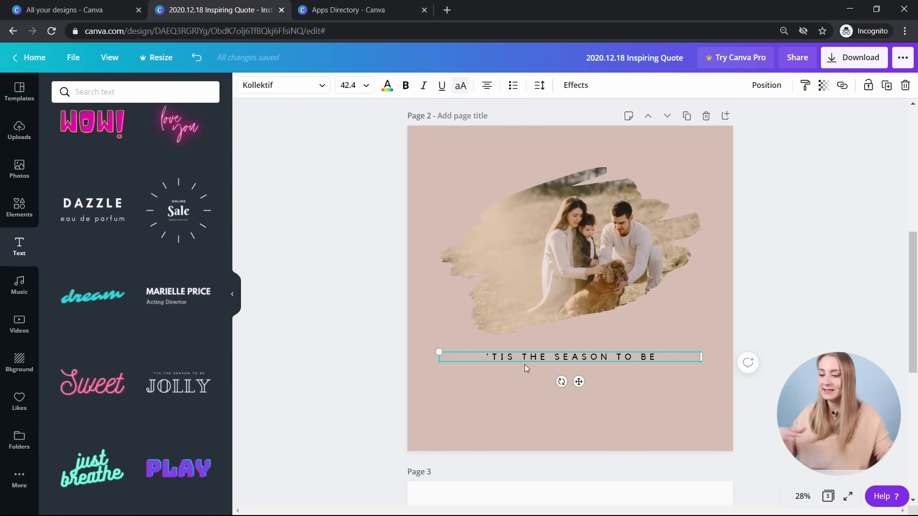
{"action": "key", "text": "Delete"}
- Add the 'love, peace, and joy' text combination, enlarge it and align it under the photo
{"action": "scroll", "coordinate": [177, 299], "scroll_direction": "down", "scroll_amount": 6}
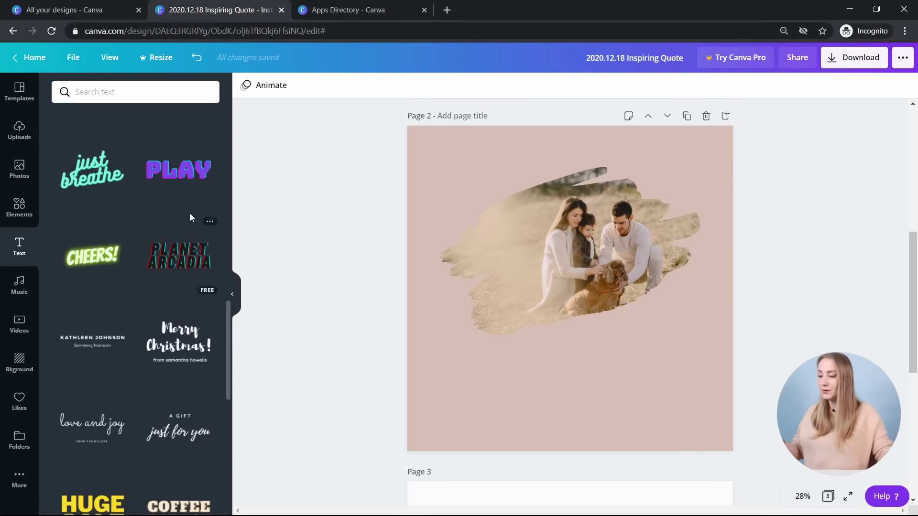
{"action": "scroll", "coordinate": [188, 220], "scroll_direction": "down", "scroll_amount": 4}
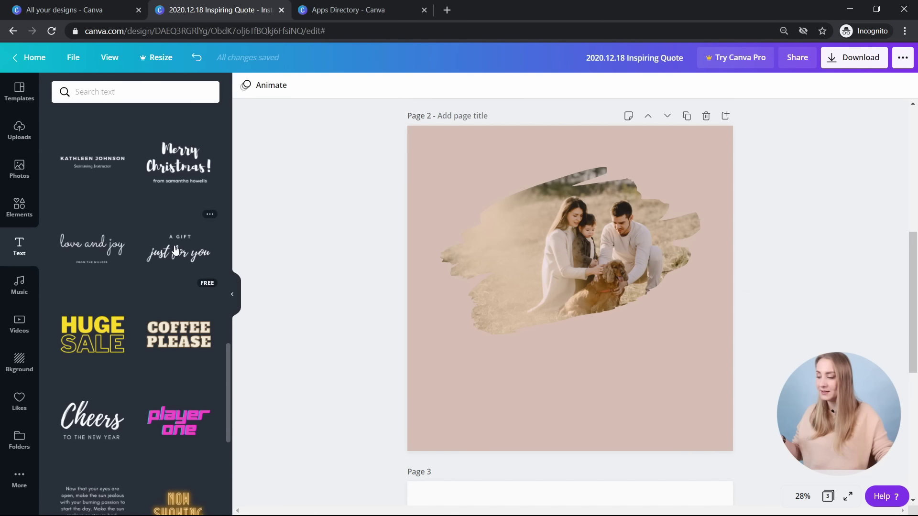
{"action": "left_click", "coordinate": [92, 247]}
{"action": "left_click_drag", "start_coordinate": [624, 317], "coordinate": [676, 371]}
{"action": "left_click_drag", "start_coordinate": [611, 258], "coordinate": [612, 343]}
{"action": "left_click", "coordinate": [719, 94]}
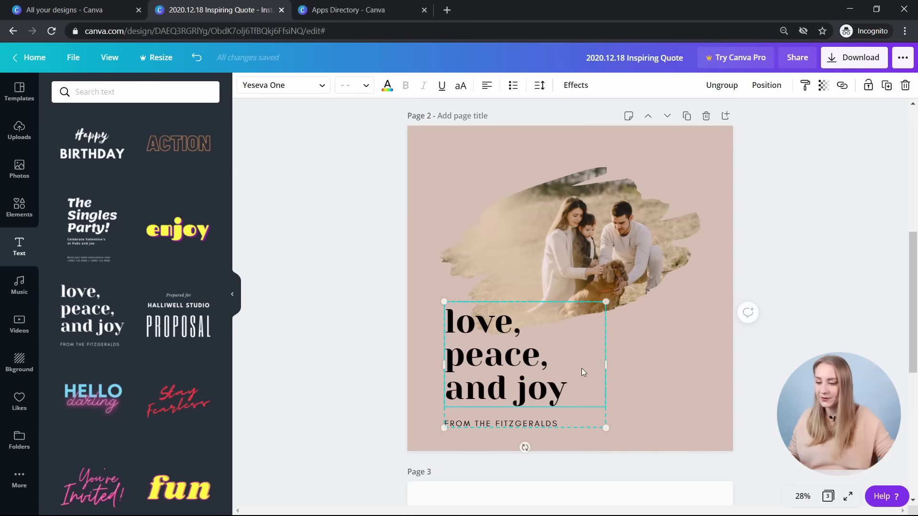
{"action": "left_click_drag", "start_coordinate": [582, 372], "coordinate": [558, 360]}
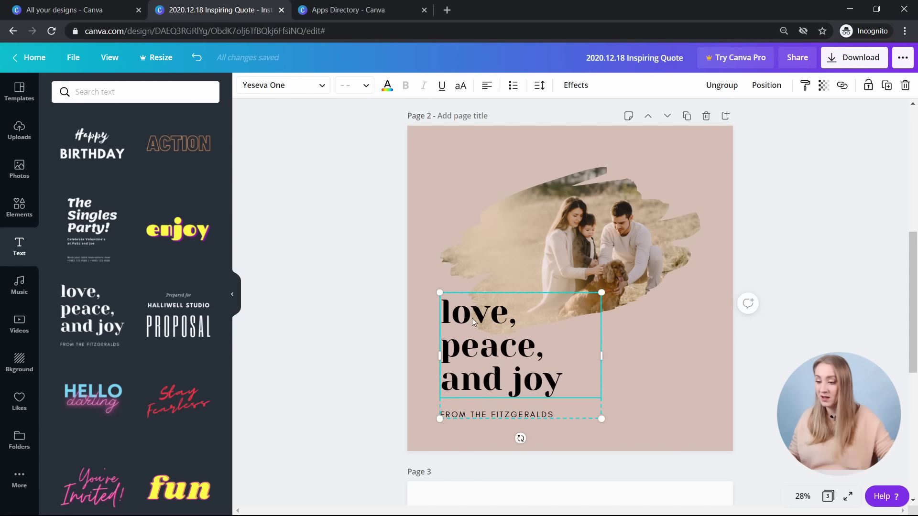
{"action": "left_click", "coordinate": [337, 270]}
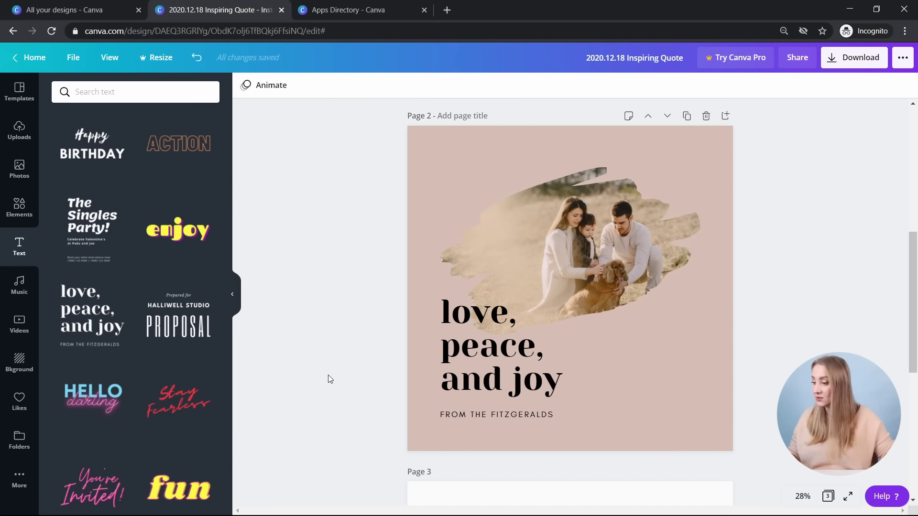
- Add the Happy Whistling Ukulele track from the music library and play it
{"action": "left_click", "coordinate": [19, 285]}
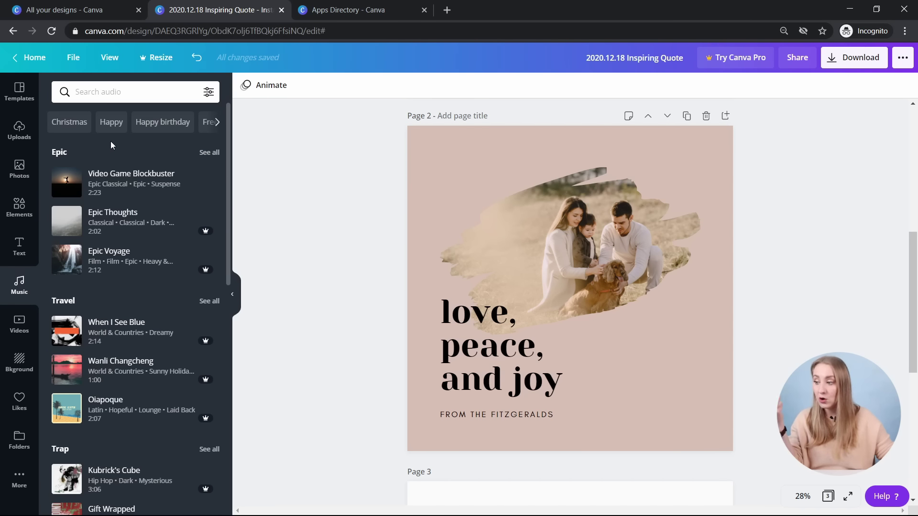
{"action": "scroll", "coordinate": [138, 294], "scroll_direction": "down", "scroll_amount": 4}
{"action": "scroll", "coordinate": [137, 294], "scroll_direction": "down", "scroll_amount": 7}
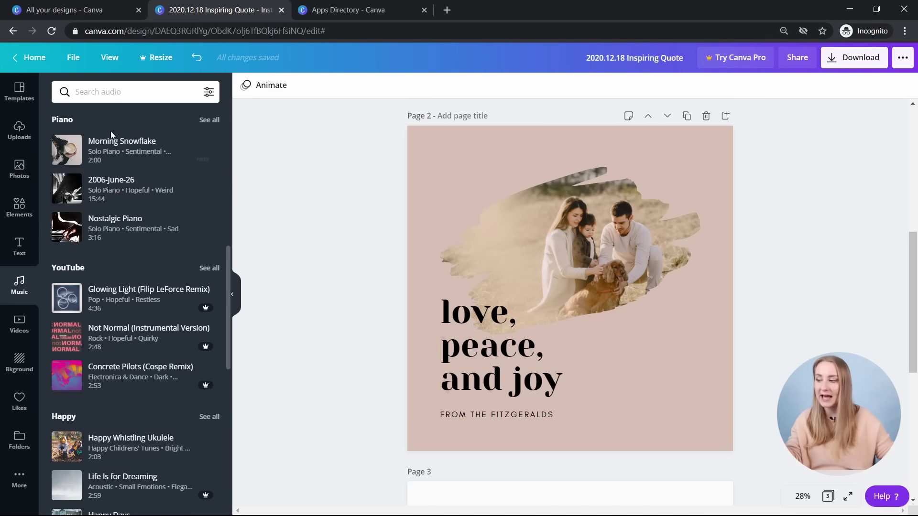
{"action": "scroll", "coordinate": [128, 185], "scroll_direction": "down", "scroll_amount": 1}
{"action": "scroll", "coordinate": [129, 185], "scroll_direction": "down", "scroll_amount": 2}
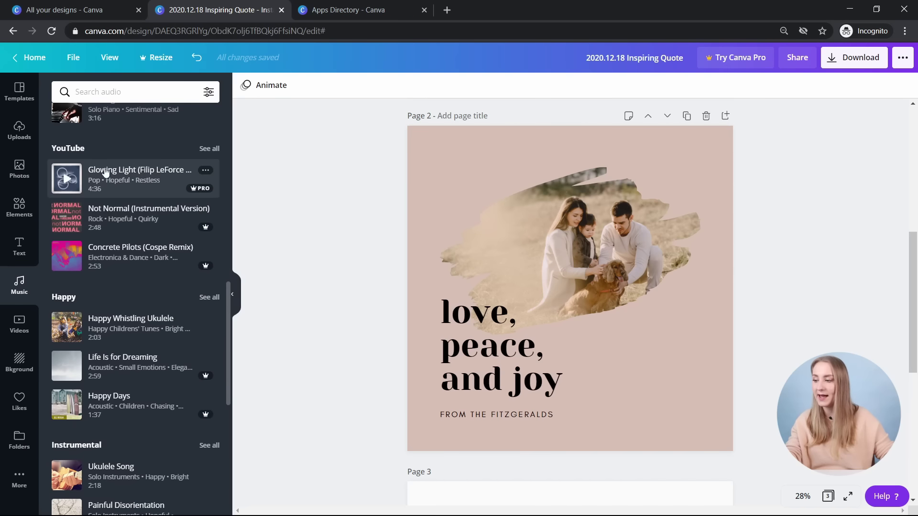
{"action": "scroll", "coordinate": [143, 201], "scroll_direction": "down", "scroll_amount": 4}
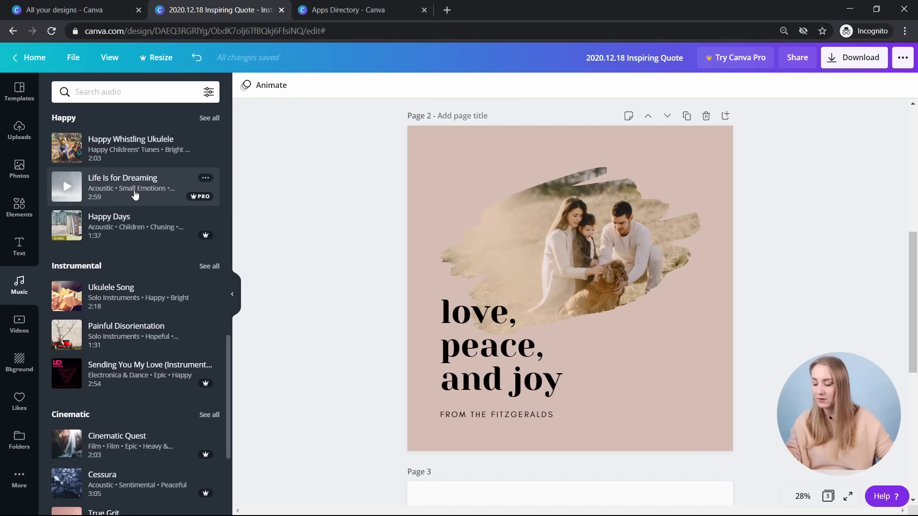
{"action": "scroll", "coordinate": [136, 191], "scroll_direction": "down", "scroll_amount": 10}
{"action": "scroll", "coordinate": [177, 269], "scroll_direction": "up", "scroll_amount": 11}
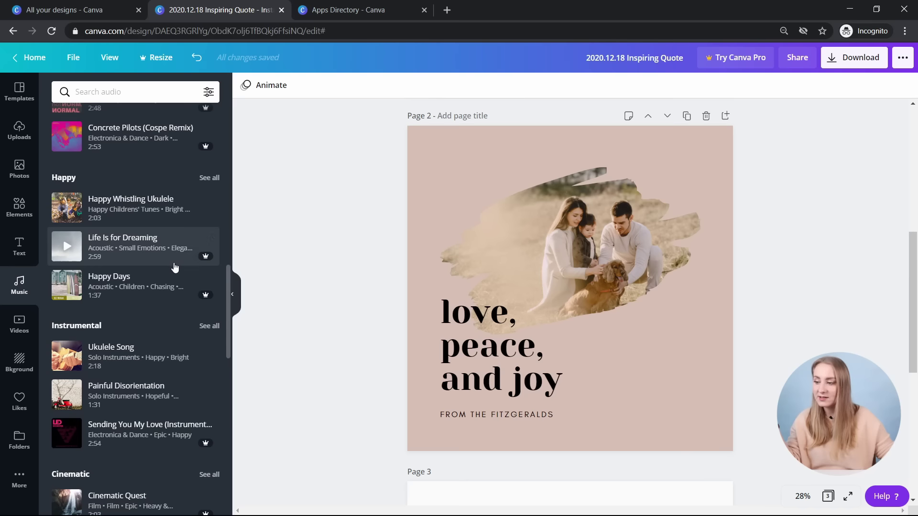
{"action": "left_click", "coordinate": [141, 210]}
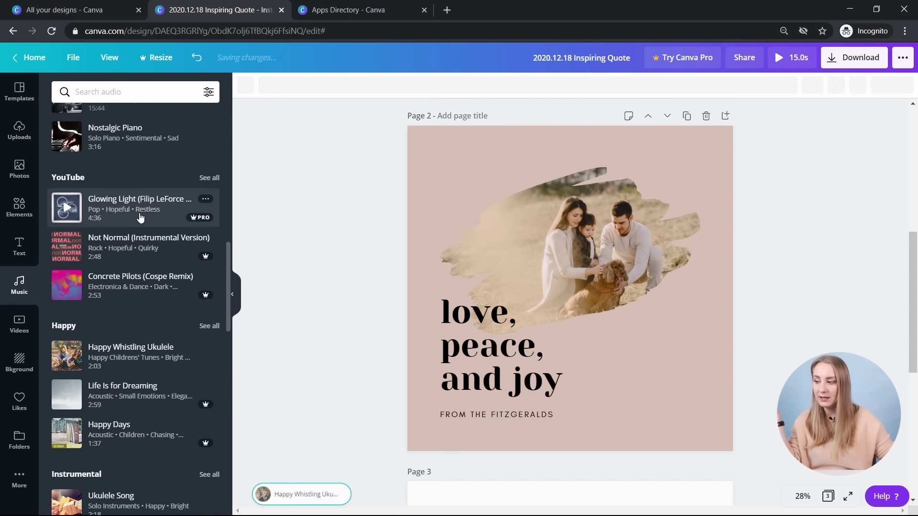
{"action": "left_click", "coordinate": [245, 86]}
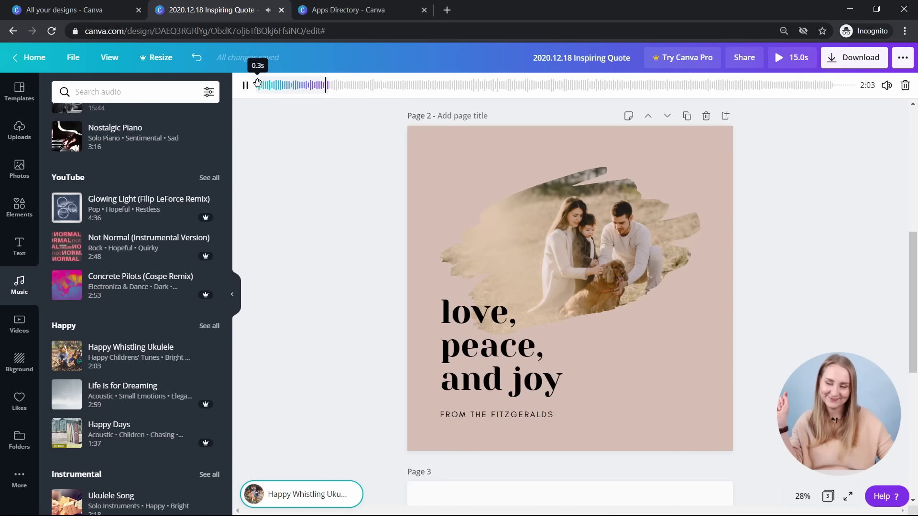
- Start the ukulele track later in the song and adjust its volume
{"action": "left_click_drag", "start_coordinate": [297, 84], "coordinate": [537, 84]}
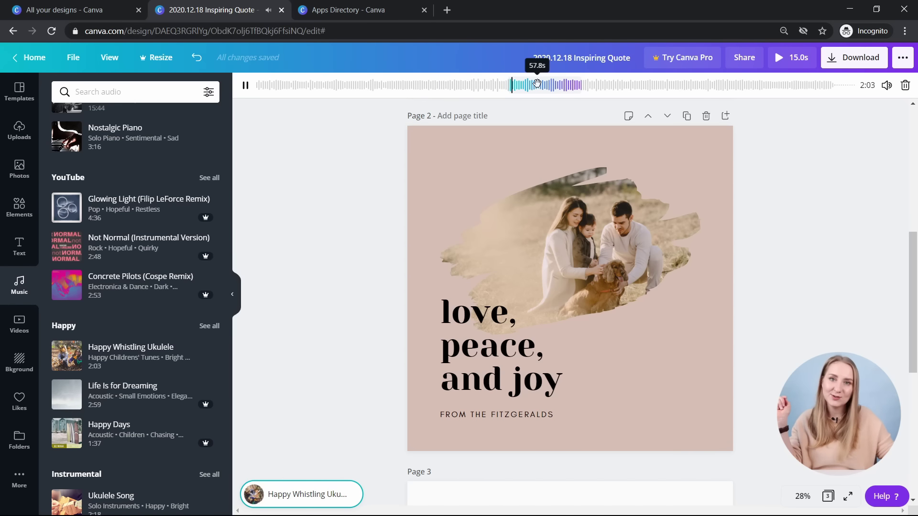
{"action": "left_click", "coordinate": [887, 85]}
{"action": "mouse_move", "coordinate": [847, 114]}
{"action": "left_mouse_down"}
{"action": "mouse_move", "coordinate": [783, 117]}
{"action": "mouse_move", "coordinate": [854, 114]}
{"action": "left_mouse_up"}
{"action": "left_click", "coordinate": [840, 205]}
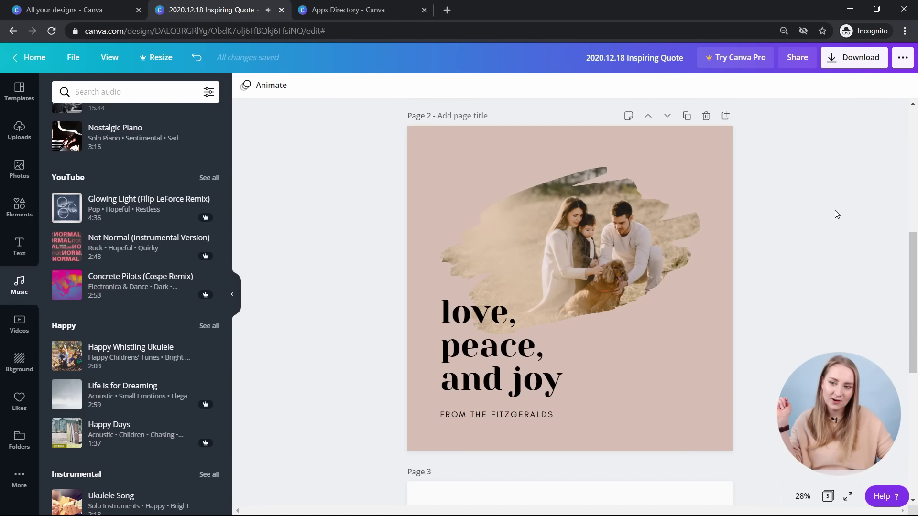
{"action": "left_click", "coordinate": [19, 324]}
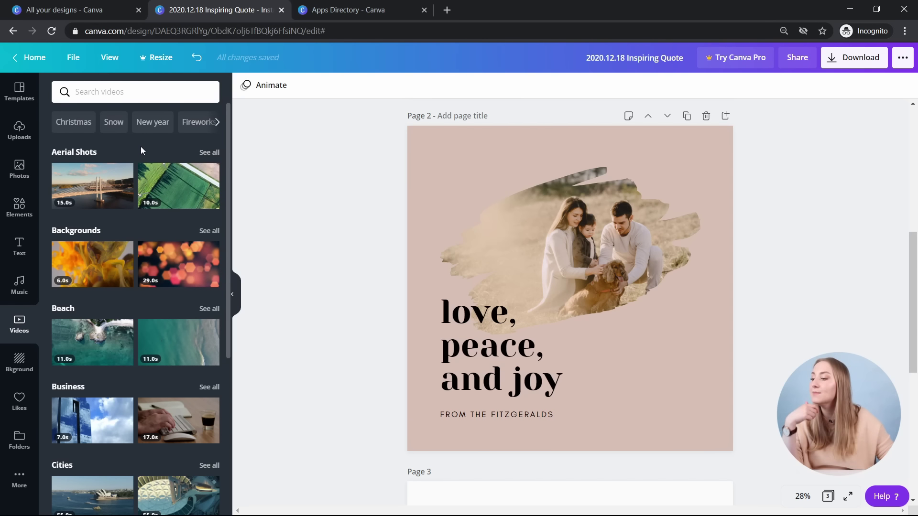
- Try the floral petals background on Page 3, then remove it
{"action": "scroll", "coordinate": [140, 150], "scroll_direction": "down", "scroll_amount": 5}
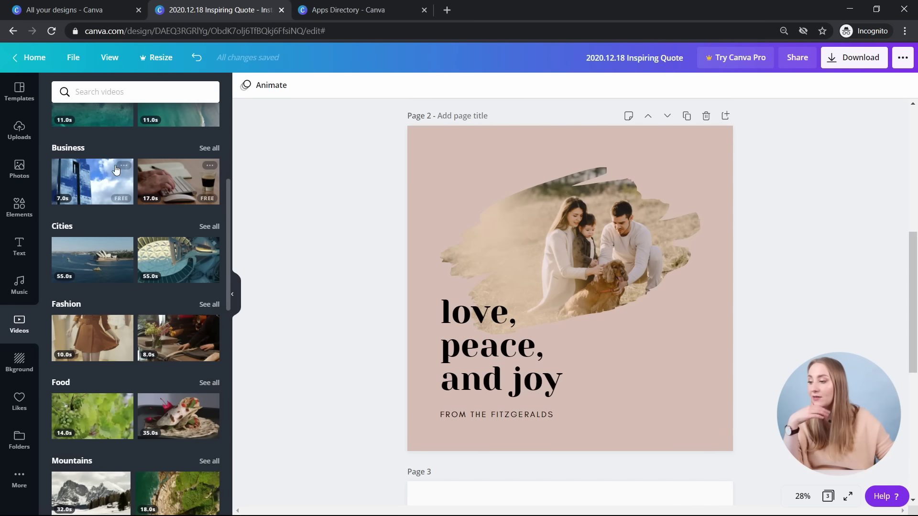
{"action": "scroll", "coordinate": [131, 263], "scroll_direction": "down", "scroll_amount": 4}
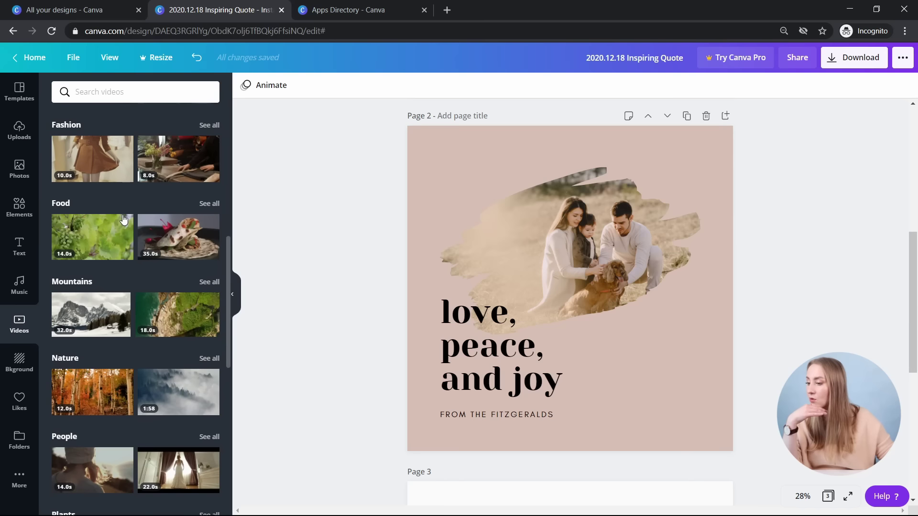
{"action": "scroll", "coordinate": [144, 277], "scroll_direction": "down", "scroll_amount": 1}
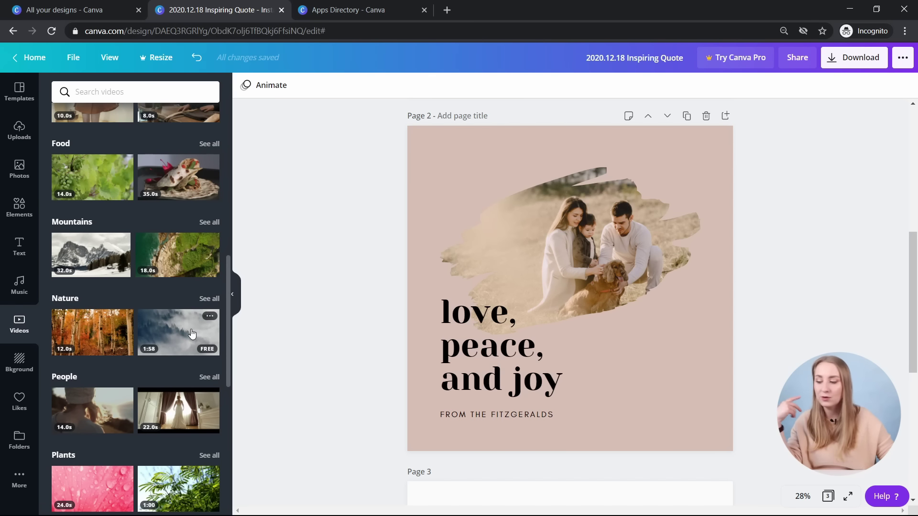
{"action": "left_click_drag", "start_coordinate": [191, 333], "coordinate": [201, 282]}
{"action": "scroll", "coordinate": [181, 247], "scroll_direction": "down", "scroll_amount": 2}
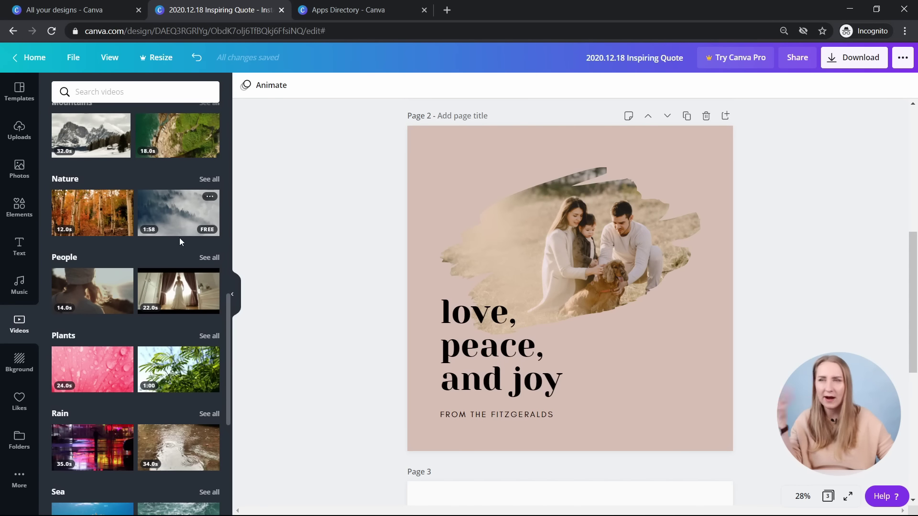
{"action": "scroll", "coordinate": [179, 238], "scroll_direction": "down", "scroll_amount": 1}
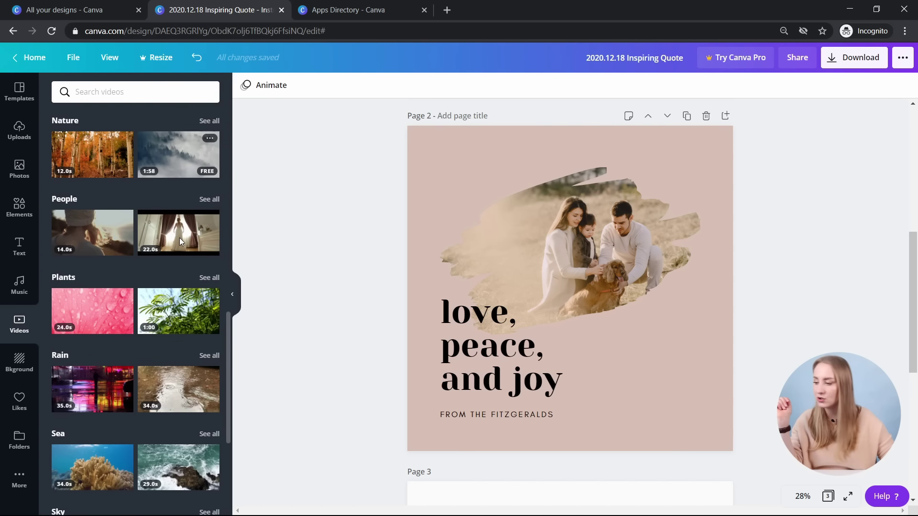
{"action": "left_click", "coordinate": [25, 360]}
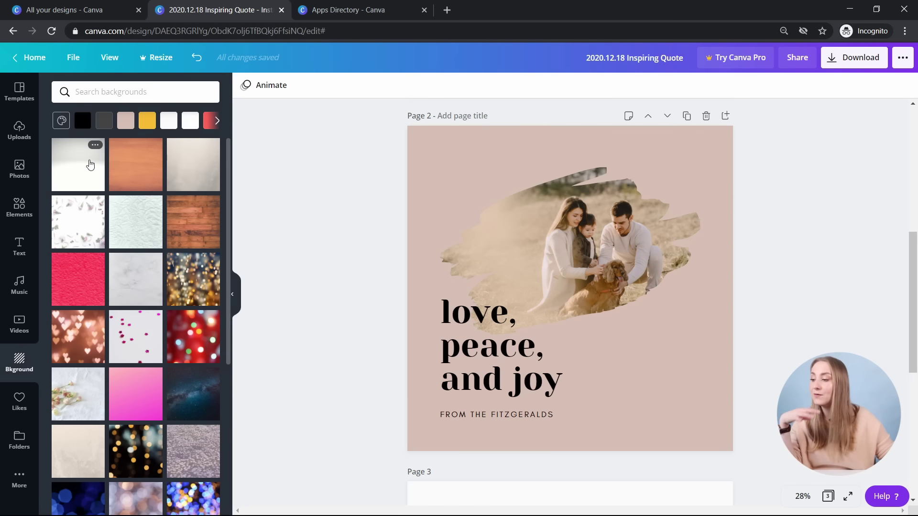
{"action": "scroll", "coordinate": [388, 210], "scroll_direction": "up", "scroll_amount": 6}
{"action": "scroll", "coordinate": [282, 194], "scroll_direction": "down", "scroll_amount": 5}
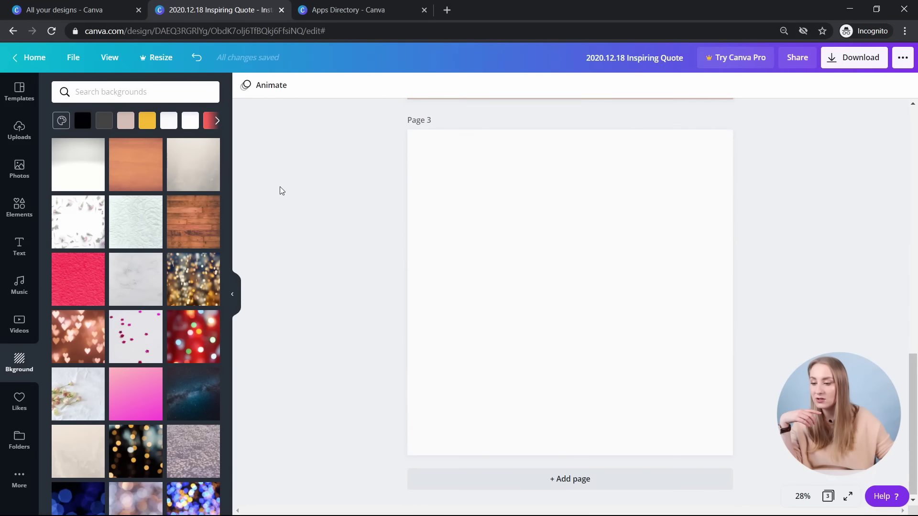
{"action": "left_click", "coordinate": [82, 228]}
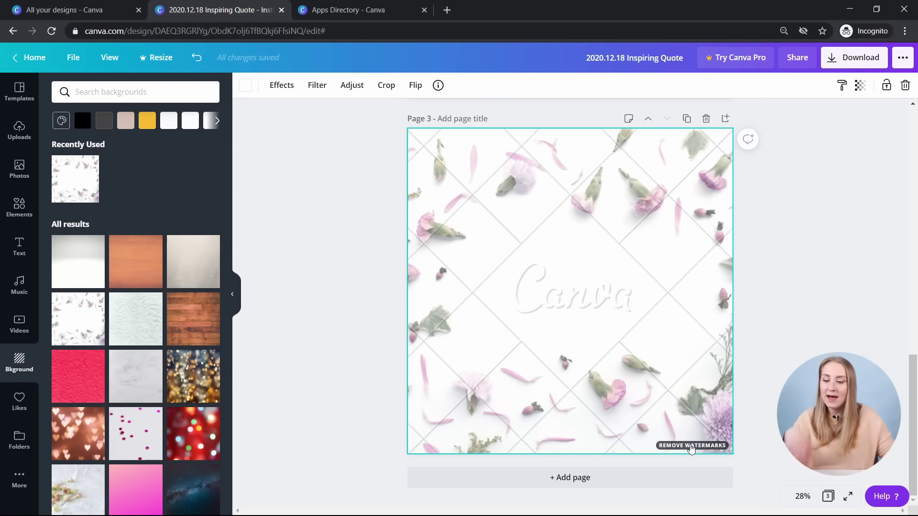
{"action": "key", "text": "Delete"}
- Apply the flowers-on-book background, add the 'love, peace, and joy' text design, and mirror the photo
{"action": "scroll", "coordinate": [172, 299], "scroll_direction": "down", "scroll_amount": 4}
{"action": "left_click", "coordinate": [78, 311]}
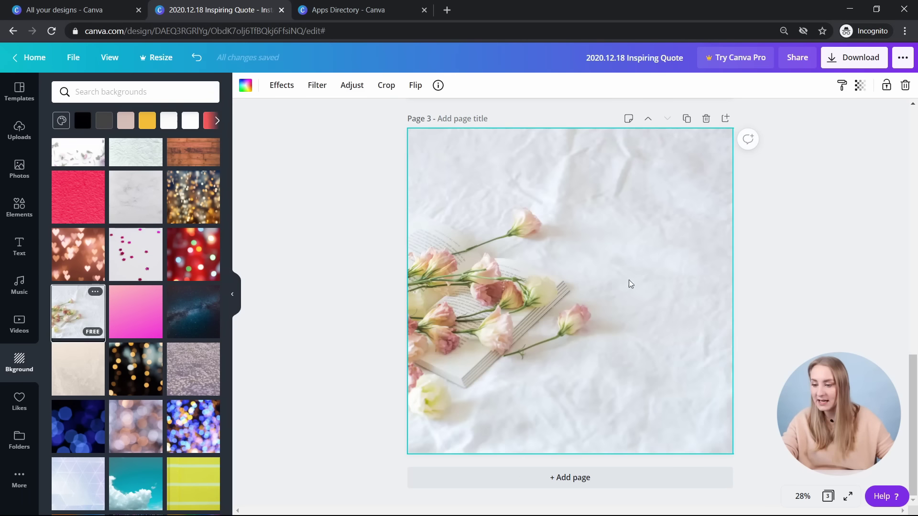
{"action": "left_click", "coordinate": [21, 243]}
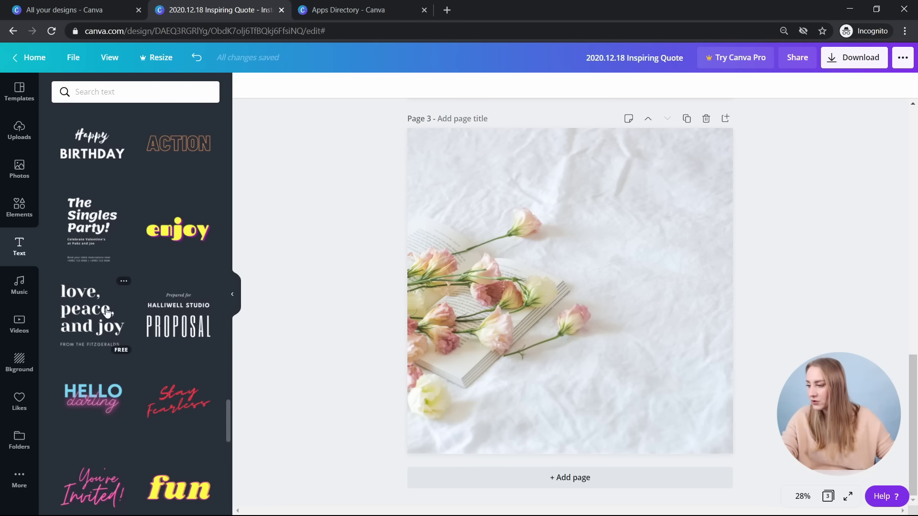
{"action": "left_click", "coordinate": [93, 315]}
{"action": "left_click_drag", "start_coordinate": [544, 313], "coordinate": [569, 262]}
{"action": "left_click", "coordinate": [665, 377]}
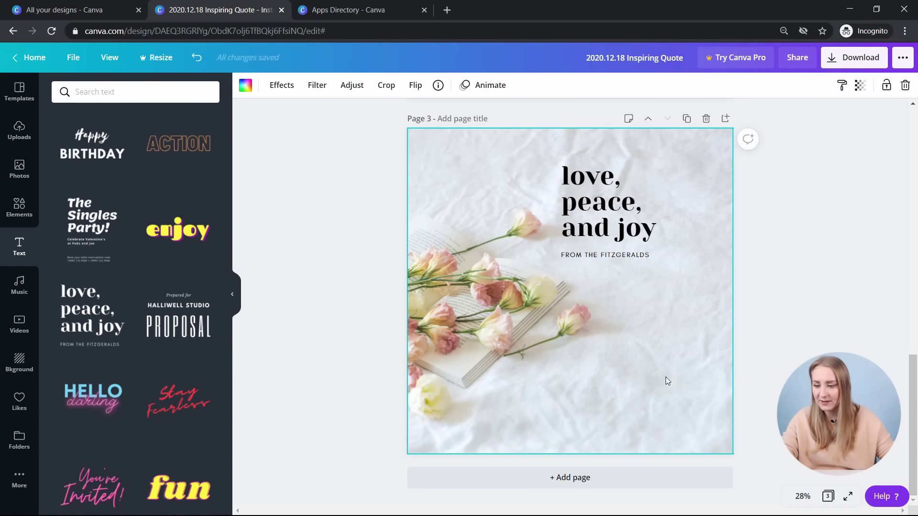
{"action": "left_click", "coordinate": [415, 85]}
{"action": "left_click", "coordinate": [442, 114]}
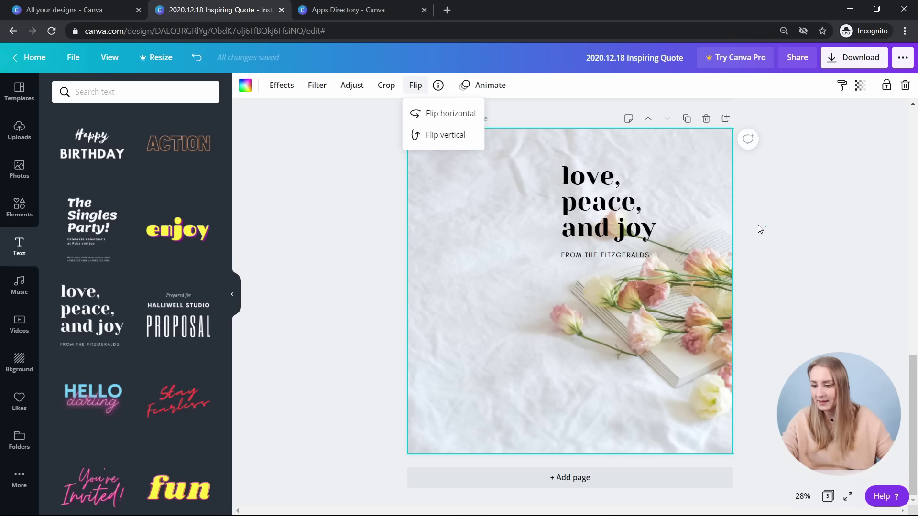
{"action": "left_click", "coordinate": [758, 227]}
- Move the quote text to the page's left side and fine-tune its size
{"action": "left_click_drag", "start_coordinate": [613, 204], "coordinate": [487, 205]}
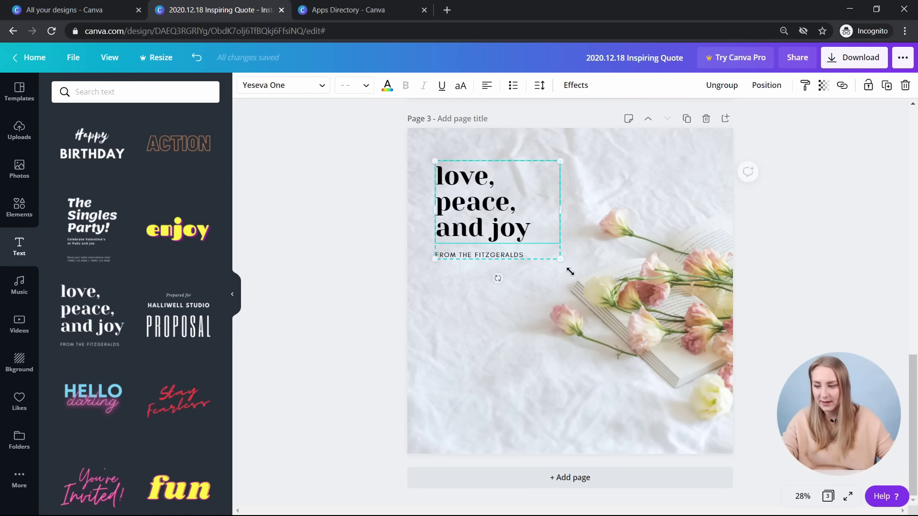
{"action": "left_click_drag", "start_coordinate": [584, 278], "coordinate": [618, 302]}
{"action": "key", "text": "Escape"}
{"action": "left_click", "coordinate": [516, 264]}
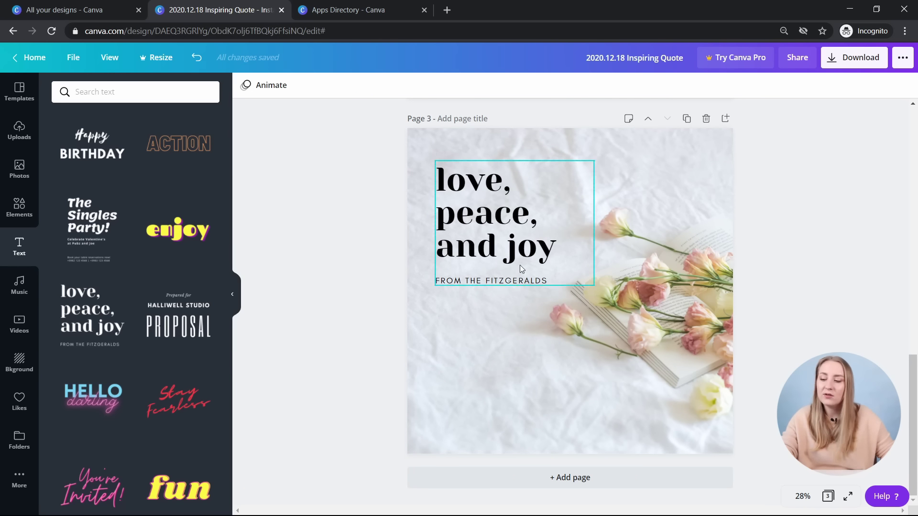
{"action": "left_click_drag", "start_coordinate": [594, 285], "coordinate": [570, 268]}
{"action": "key", "text": "Escape"}
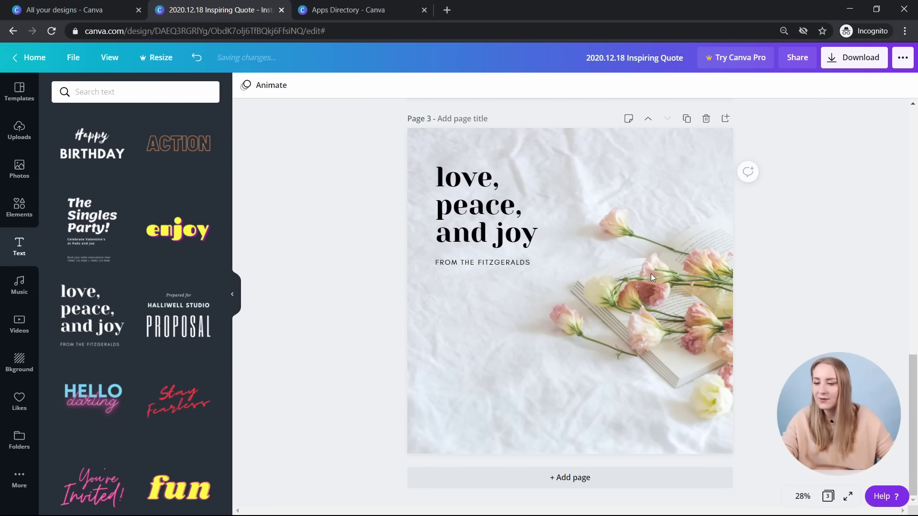
- Delete the photo and quote text, leaving Page 3 with a plain light blue background
{"action": "left_click", "coordinate": [650, 271]}
{"action": "key", "text": "Delete"}
{"action": "key", "text": "Delete"}
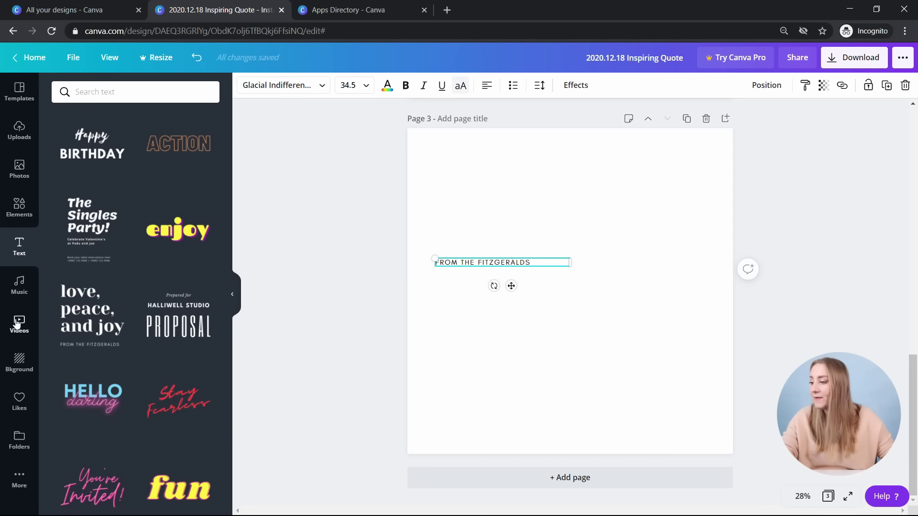
{"action": "left_click", "coordinate": [18, 365]}
{"action": "key", "text": "Delete"}
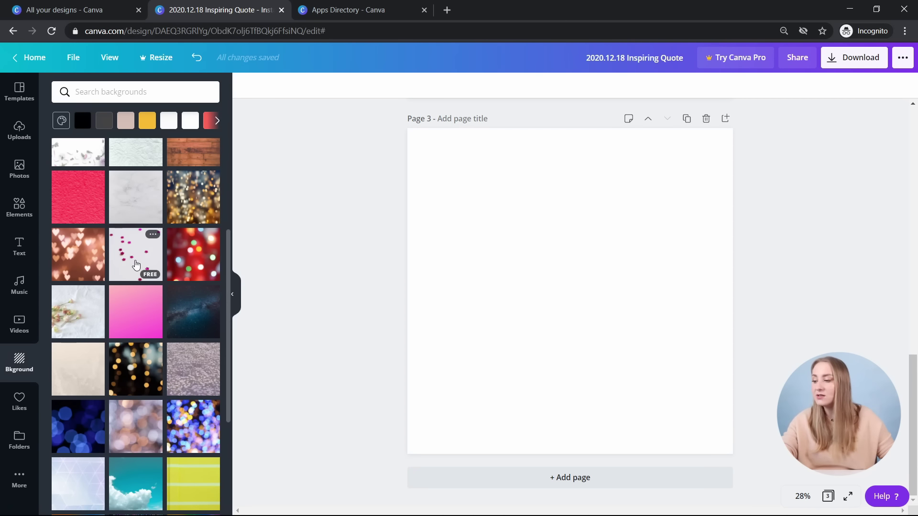
{"action": "scroll", "coordinate": [141, 277], "scroll_direction": "down", "scroll_amount": 5}
{"action": "left_click_drag", "start_coordinate": [137, 249], "coordinate": [404, 281]}
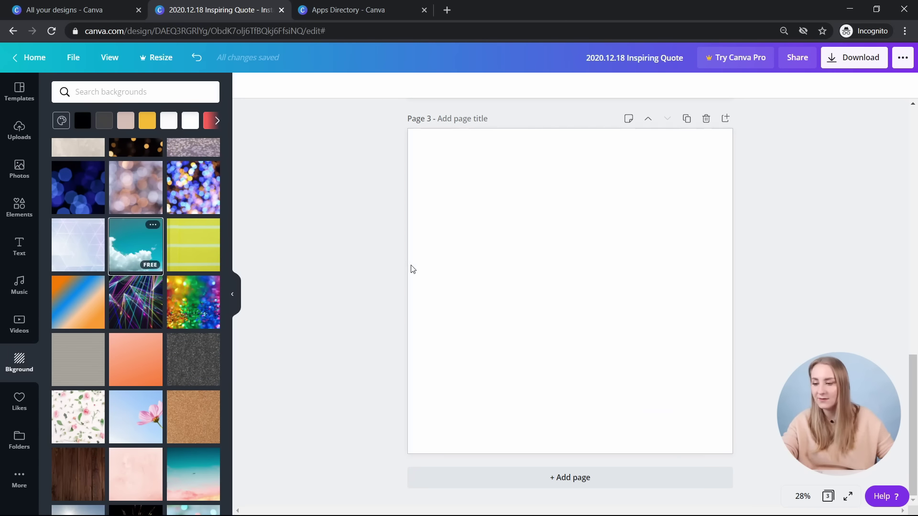
{"action": "left_click", "coordinate": [137, 251]}
{"action": "key", "text": "ctrl+z"}
{"action": "left_click", "coordinate": [18, 402]}
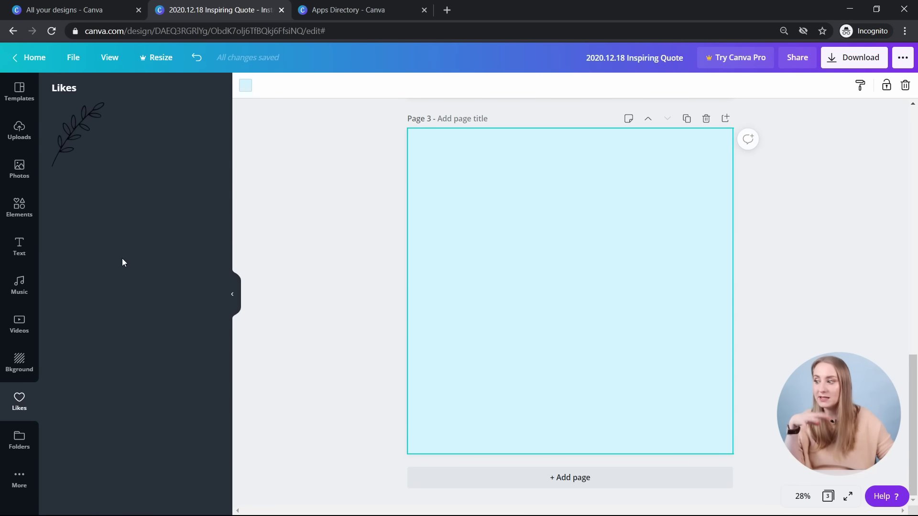
- Look through the Folders panel, including the liked items and the empty Purchased folder
{"action": "left_click", "coordinate": [17, 442]}
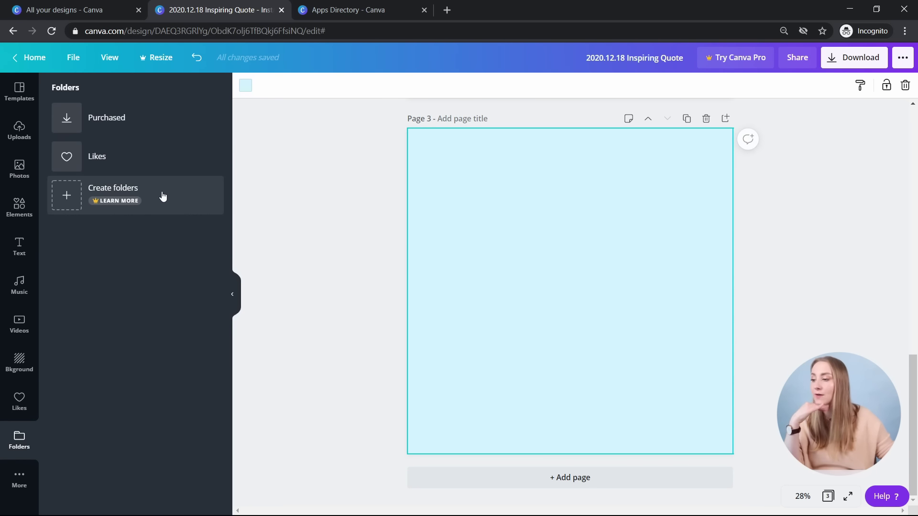
{"action": "left_click", "coordinate": [156, 159]}
{"action": "left_click", "coordinate": [24, 436]}
{"action": "left_click", "coordinate": [116, 127]}
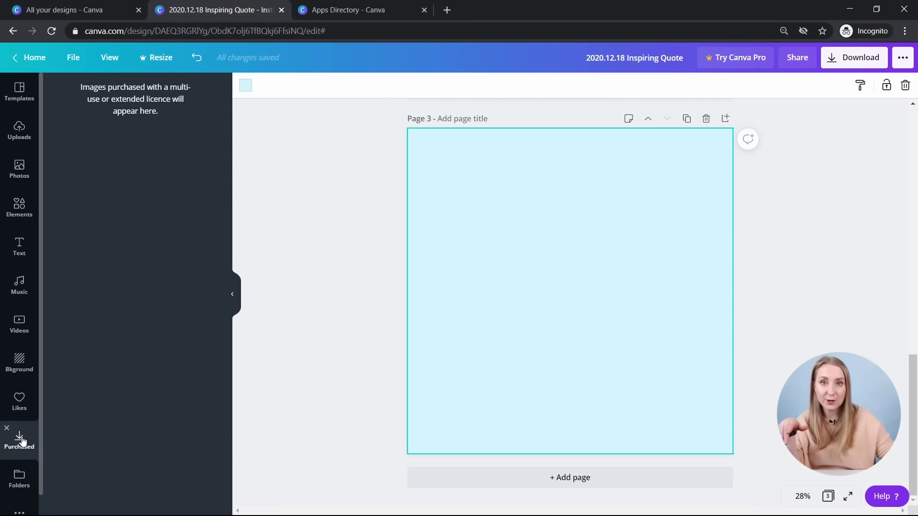
{"action": "scroll", "coordinate": [29, 473], "scroll_direction": "down", "scroll_amount": 1}
- Browse the design Styles presets from the More apps list
{"action": "left_click", "coordinate": [23, 495]}
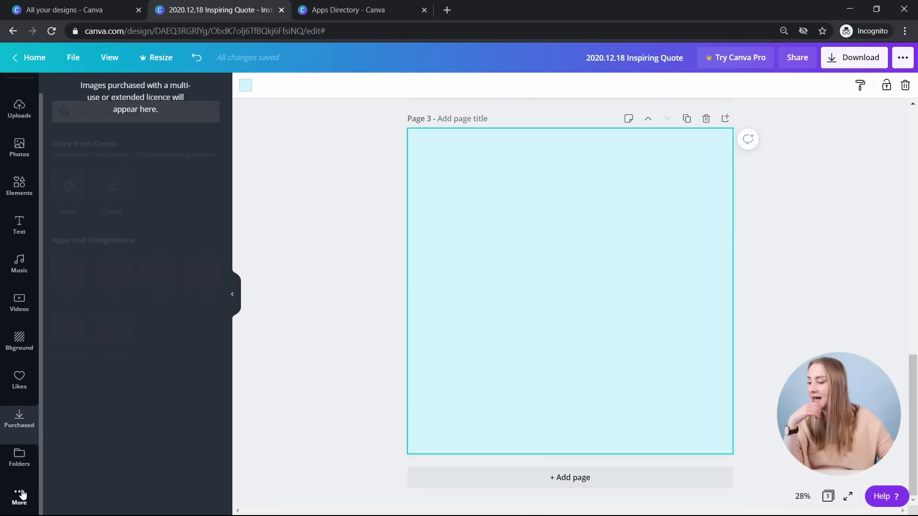
{"action": "left_click", "coordinate": [67, 164]}
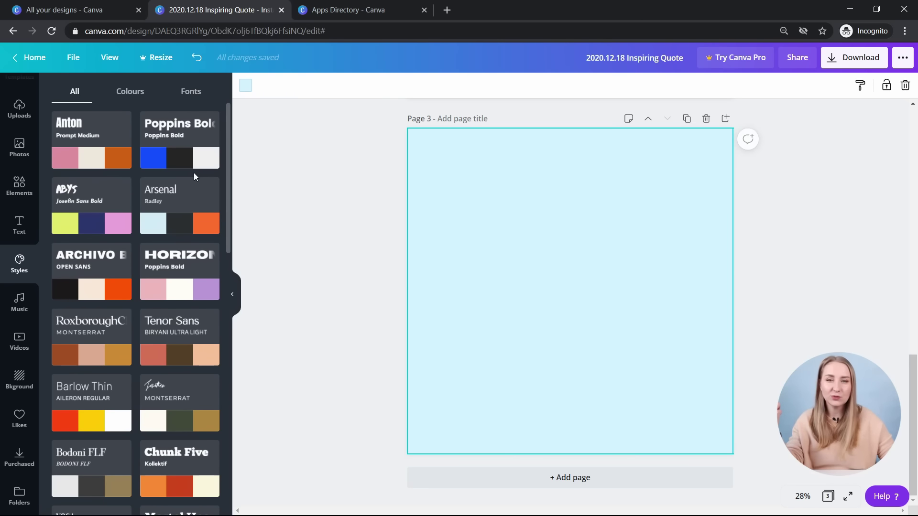
{"action": "scroll", "coordinate": [194, 173], "scroll_direction": "down", "scroll_amount": 6}
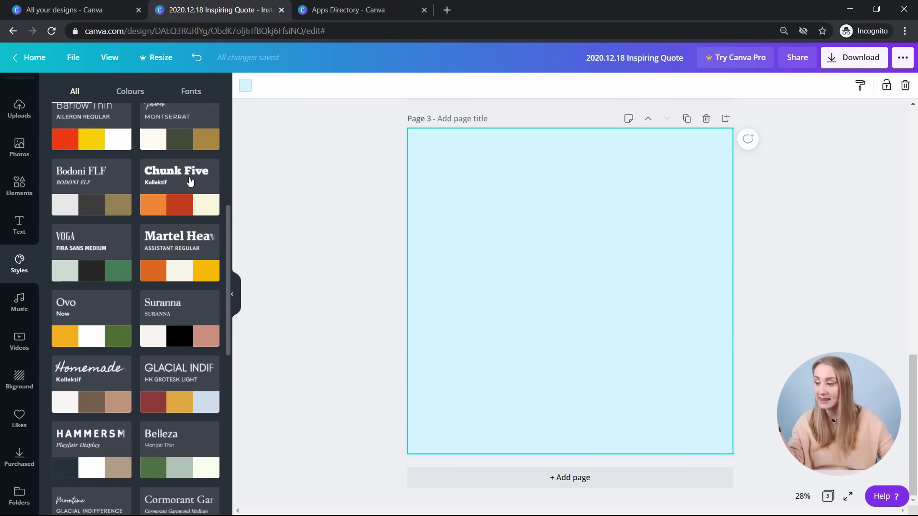
{"action": "scroll", "coordinate": [17, 425], "scroll_direction": "down", "scroll_amount": 1}
{"action": "left_click", "coordinate": [19, 499]}
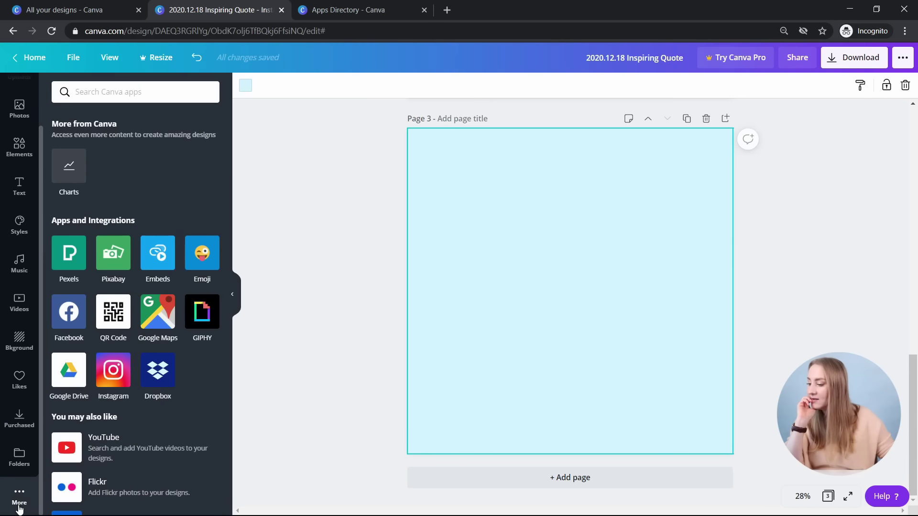
- Check Google Drive and Uploads, then bring up the Instagram app's connect-account prompt
{"action": "scroll", "coordinate": [136, 281], "scroll_direction": "down", "scroll_amount": 2}
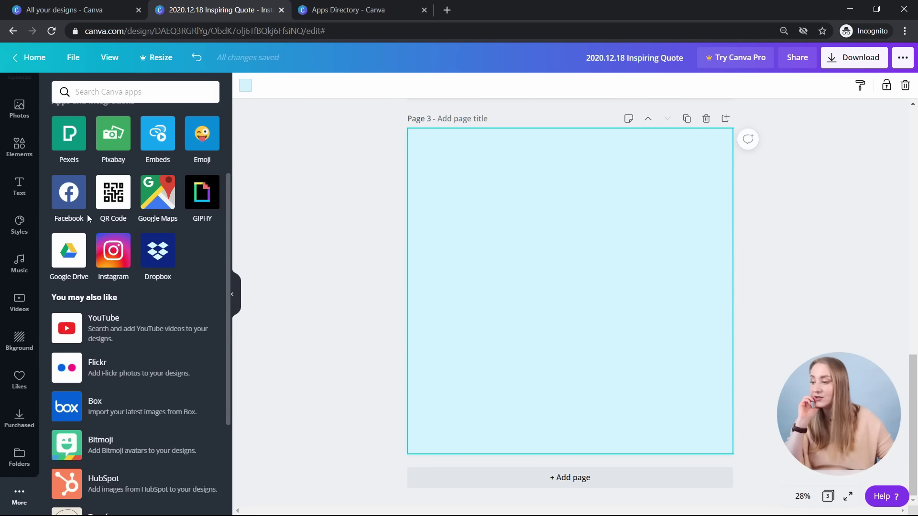
{"action": "left_click", "coordinate": [66, 259]}
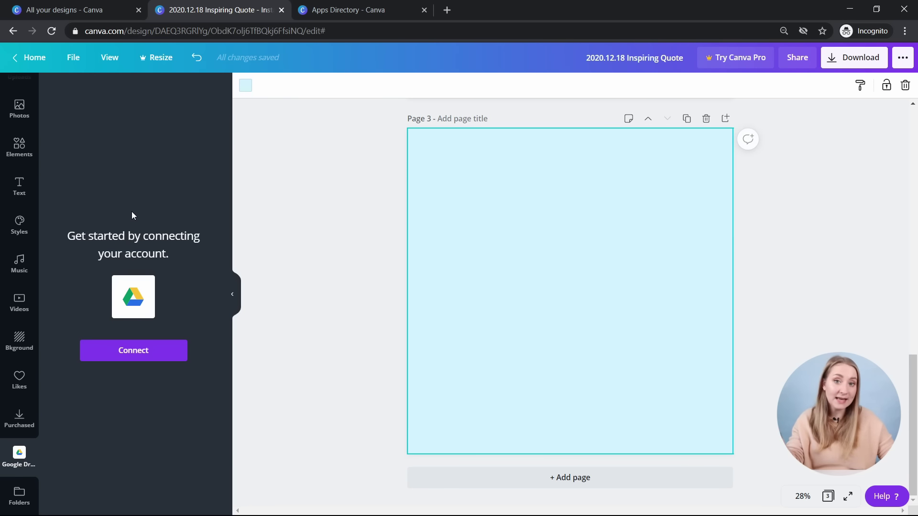
{"action": "scroll", "coordinate": [19, 189], "scroll_direction": "up", "scroll_amount": 2}
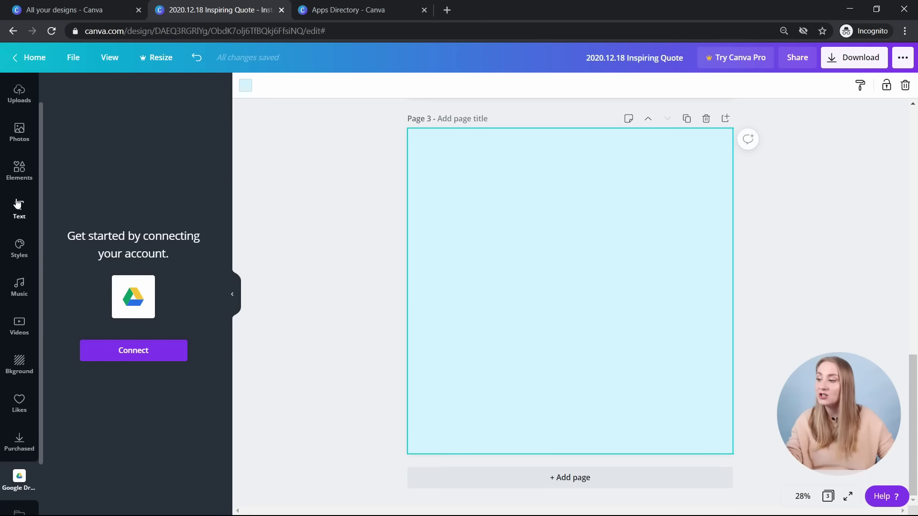
{"action": "left_click", "coordinate": [19, 128]}
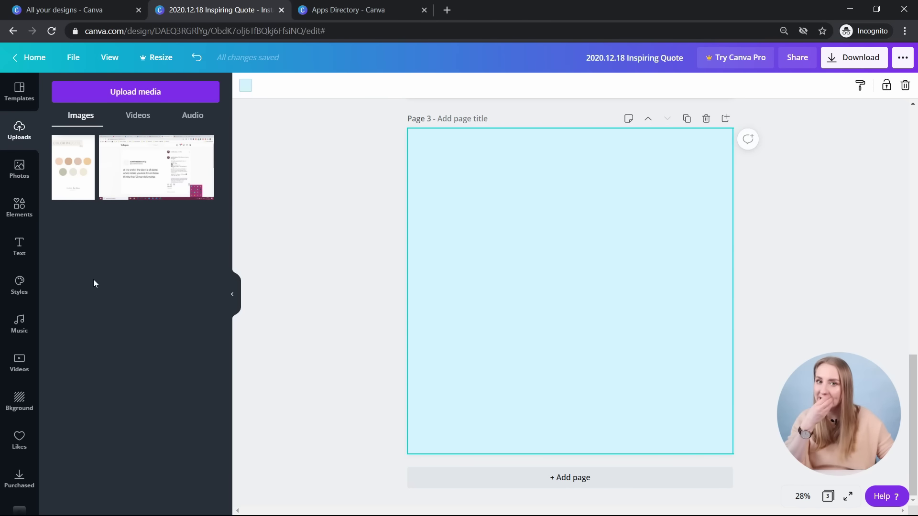
{"action": "scroll", "coordinate": [12, 373], "scroll_direction": "down", "scroll_amount": 2}
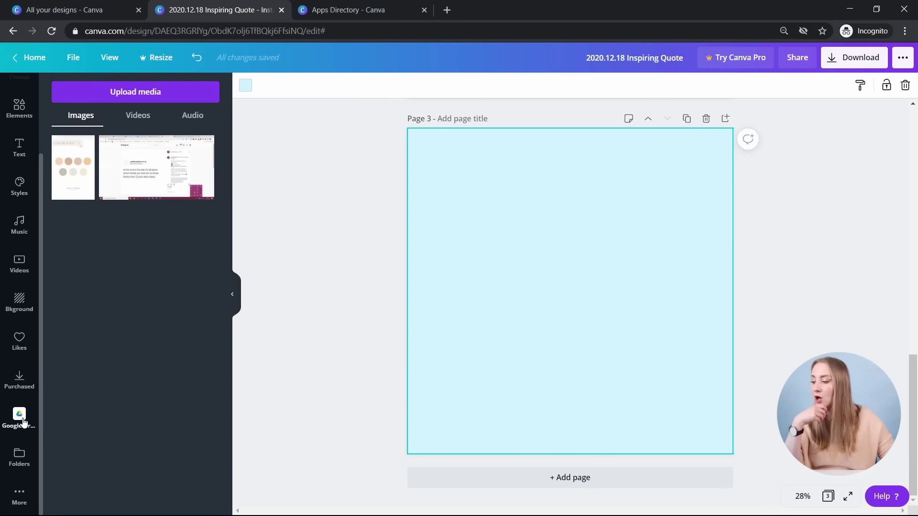
{"action": "left_click", "coordinate": [21, 421]}
{"action": "left_click", "coordinate": [19, 496]}
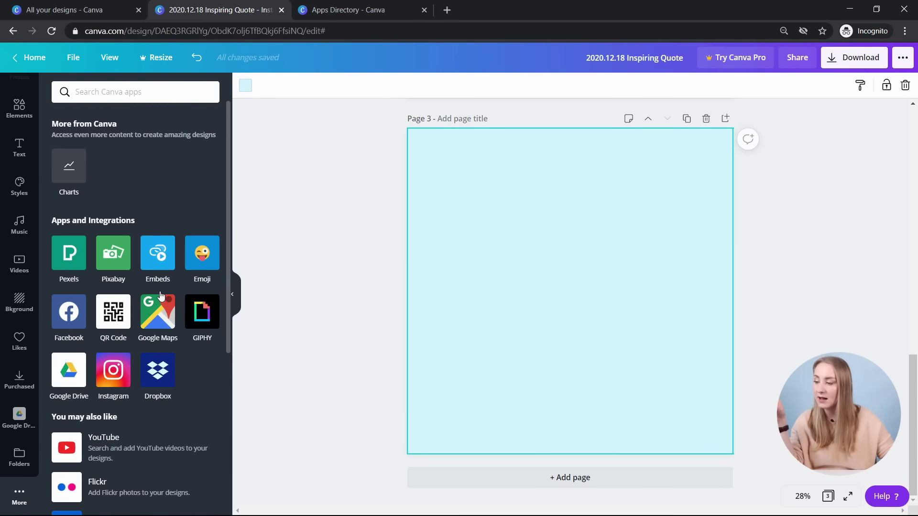
{"action": "left_click", "coordinate": [114, 370]}
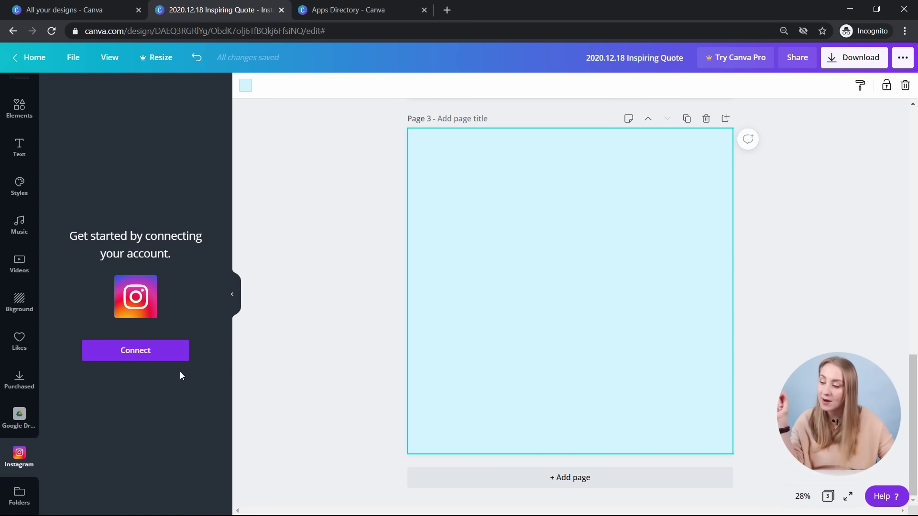
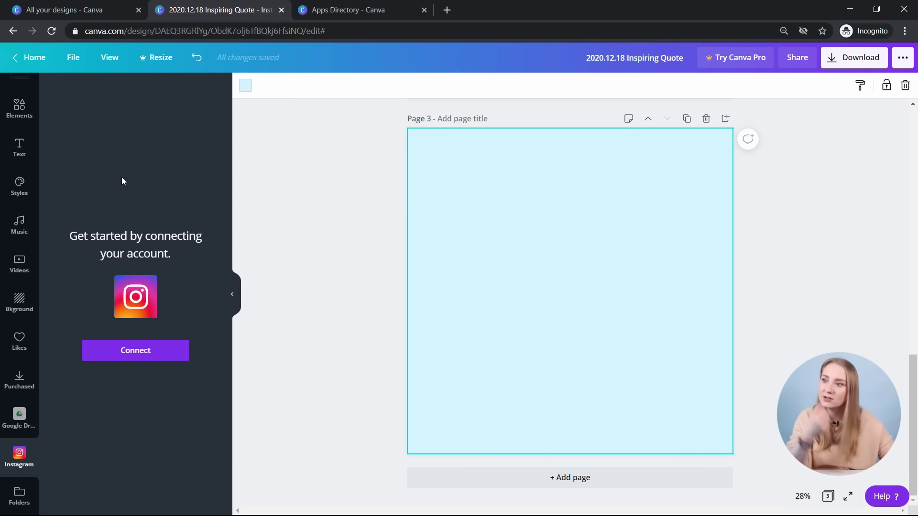
- Swap the Instagram app panel for the Templates browser beside page 1
{"action": "scroll", "coordinate": [6, 229], "scroll_direction": "up", "scroll_amount": 3}
{"action": "left_click", "coordinate": [19, 91]}
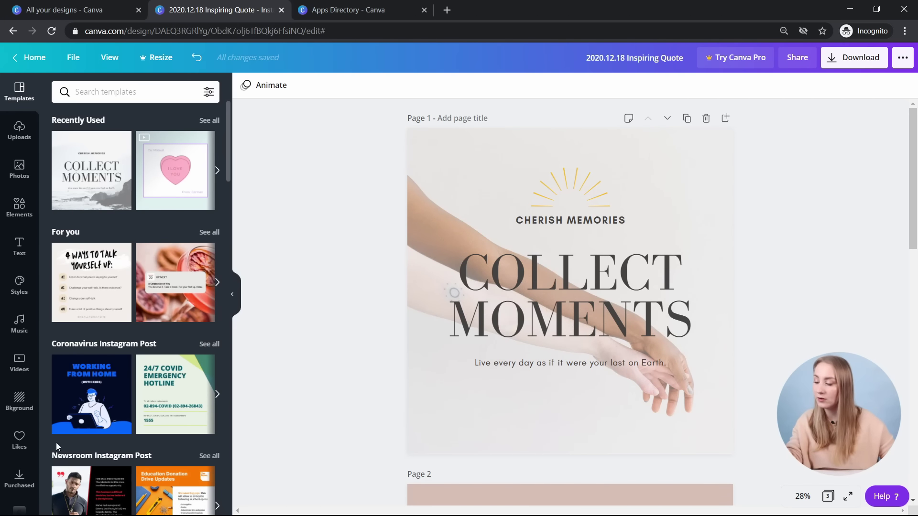
{"action": "scroll", "coordinate": [19, 230], "scroll_direction": "down", "scroll_amount": 3}
{"action": "scroll", "coordinate": [19, 229], "scroll_direction": "up", "scroll_amount": 3}
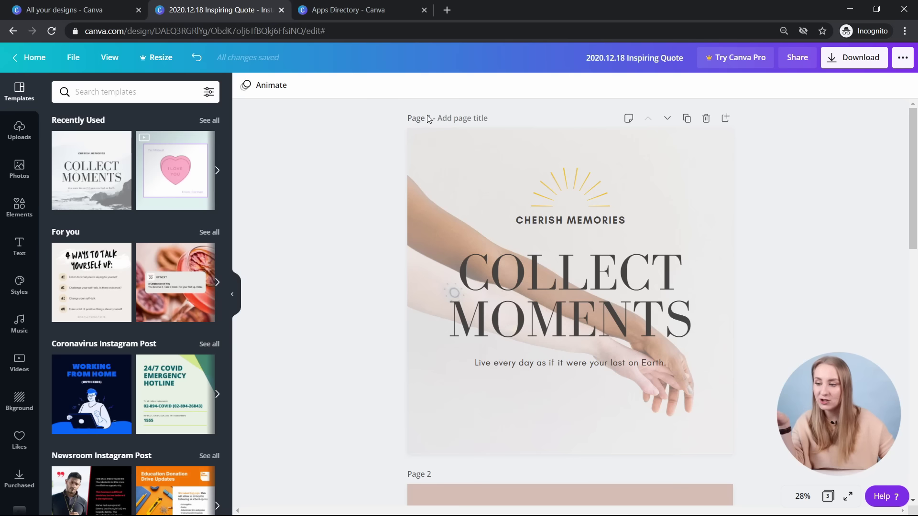
{"action": "left_click", "coordinate": [454, 118]}
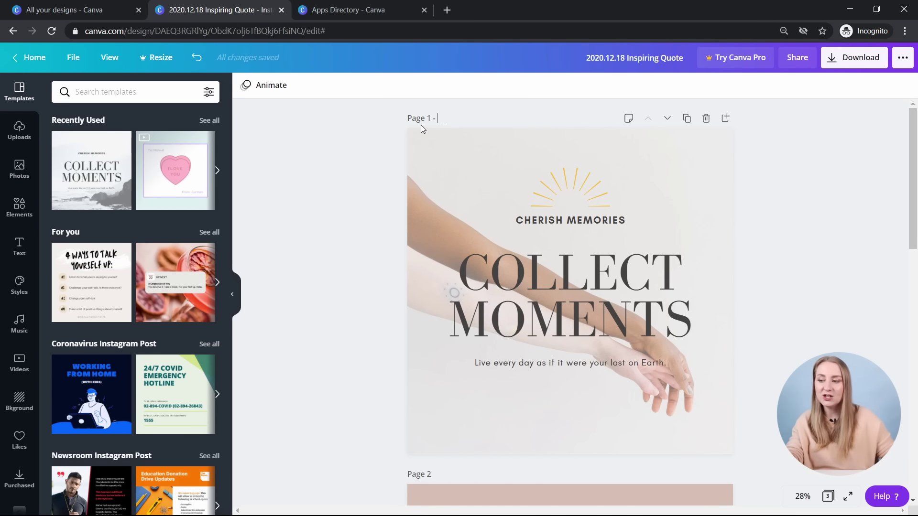
{"action": "scroll", "coordinate": [558, 311], "scroll_direction": "down", "scroll_amount": 4}
{"action": "scroll", "coordinate": [447, 265], "scroll_direction": "down", "scroll_amount": 1}
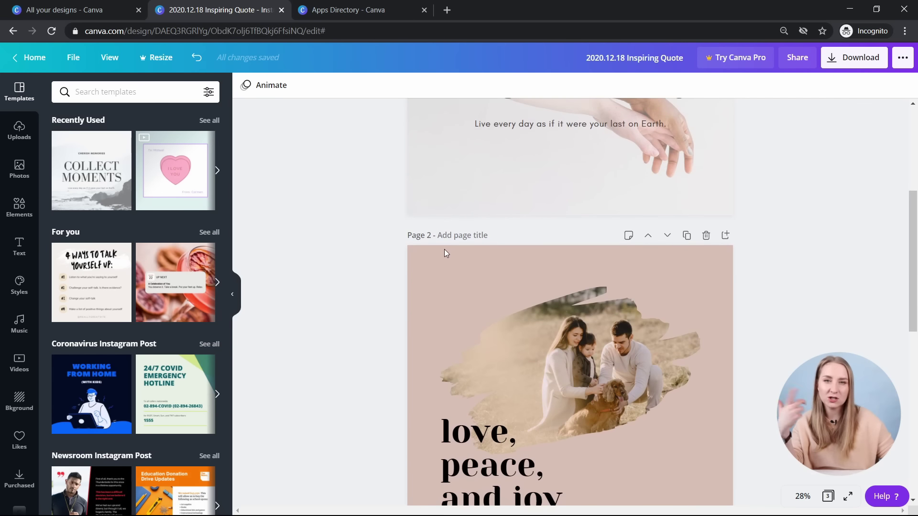
{"action": "scroll", "coordinate": [463, 245], "scroll_direction": "up", "scroll_amount": 5}
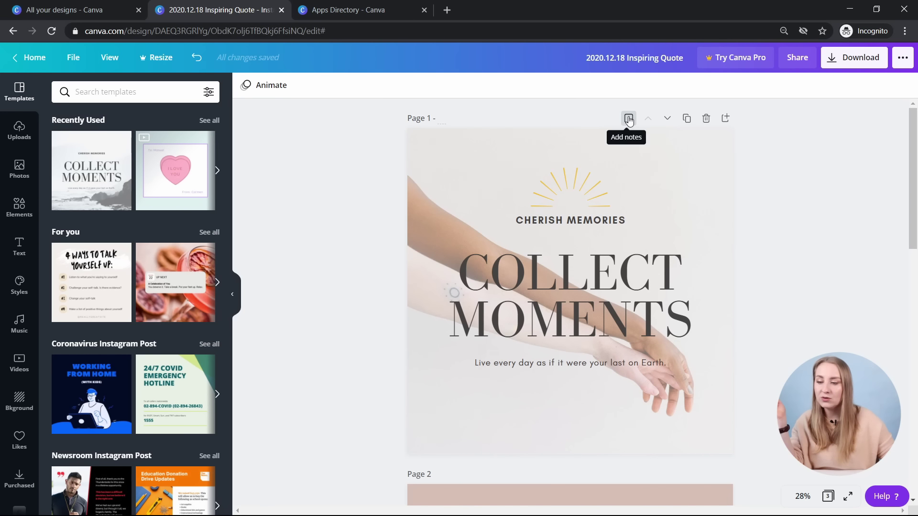
{"action": "left_click", "coordinate": [629, 118]}
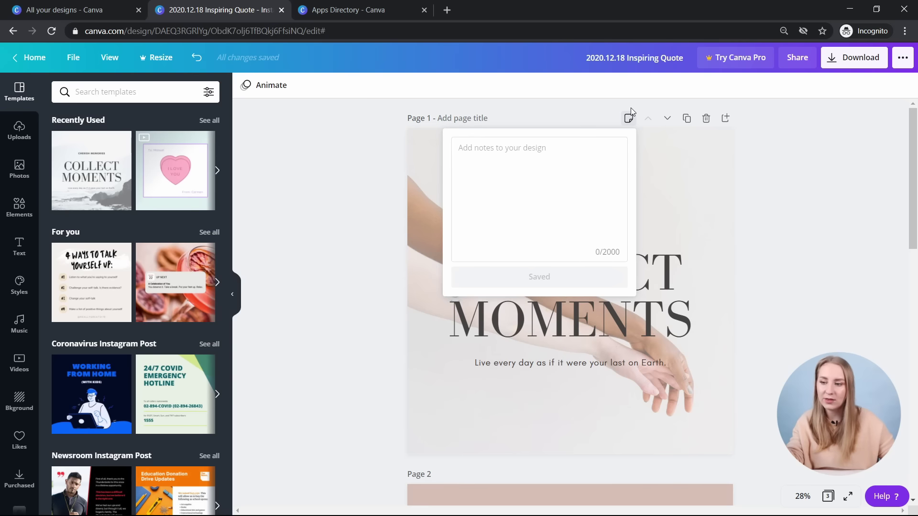
{"action": "left_click", "coordinate": [835, 162]}
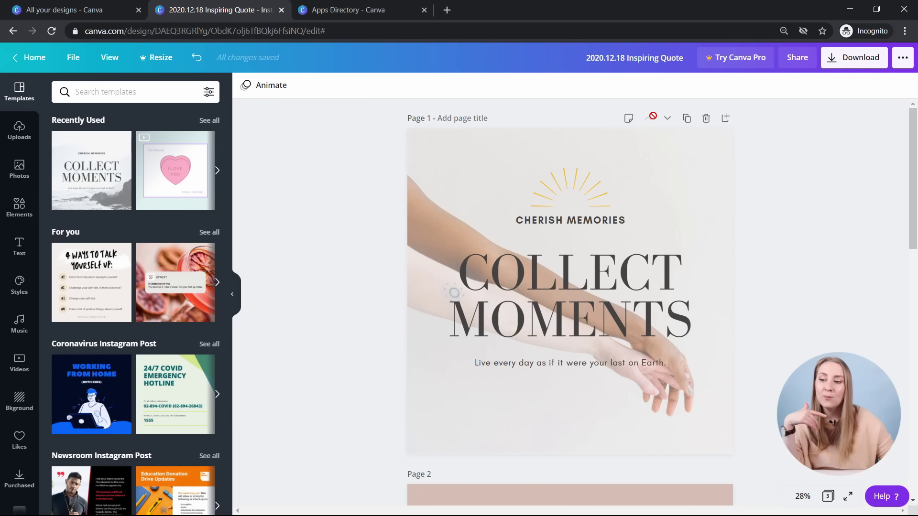
{"action": "left_click", "coordinate": [667, 118]}
{"action": "key", "text": "ctrl+z"}
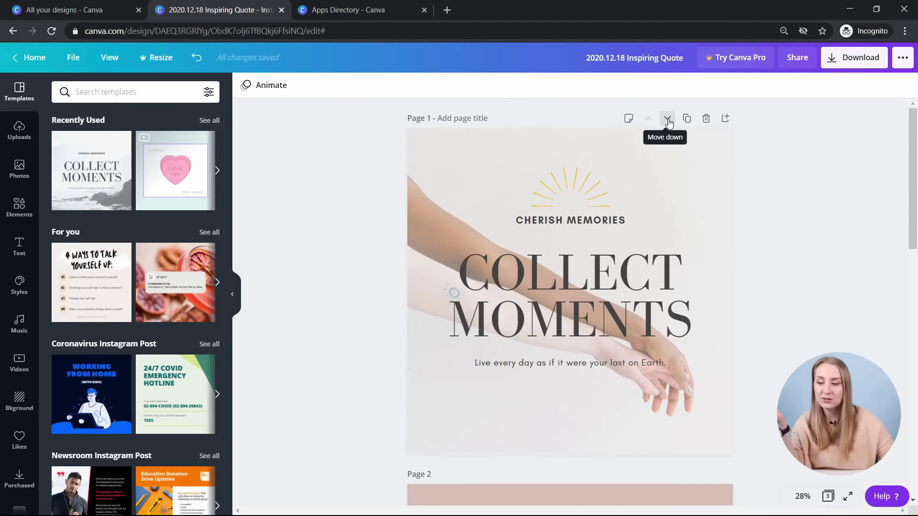
{"action": "left_click", "coordinate": [667, 118]}
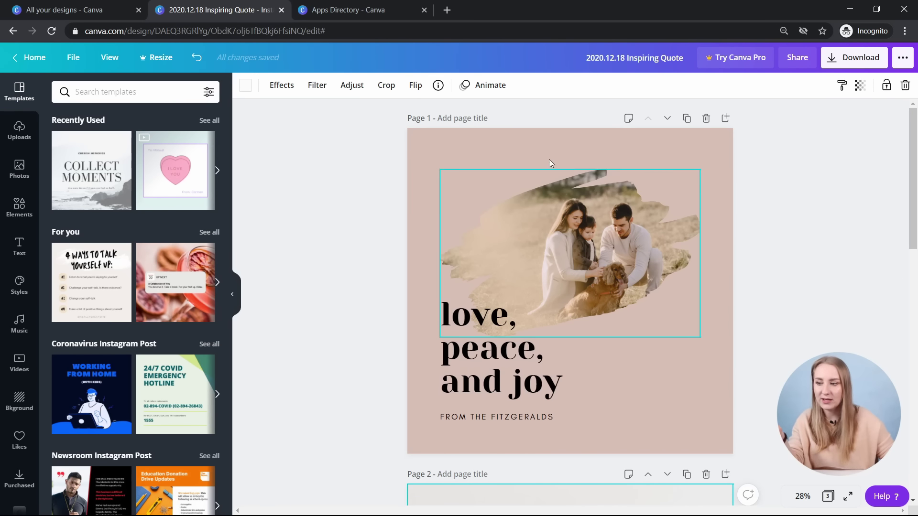
- Undo the page swap, then duplicate the Collect Moments page and delete the copy
{"action": "key", "text": "ctrl+z"}
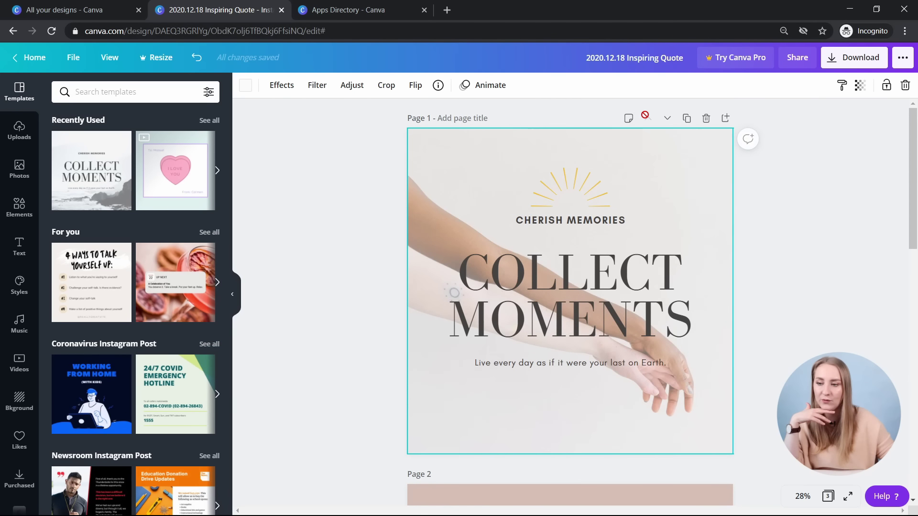
{"action": "left_click", "coordinate": [687, 120]}
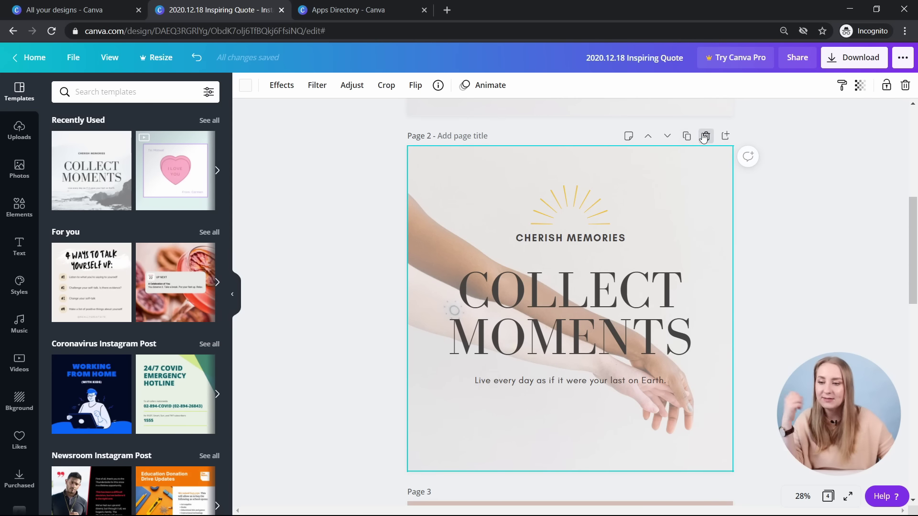
{"action": "scroll", "coordinate": [602, 168], "scroll_direction": "up", "scroll_amount": 5}
{"action": "scroll", "coordinate": [602, 168], "scroll_direction": "down", "scroll_amount": 3}
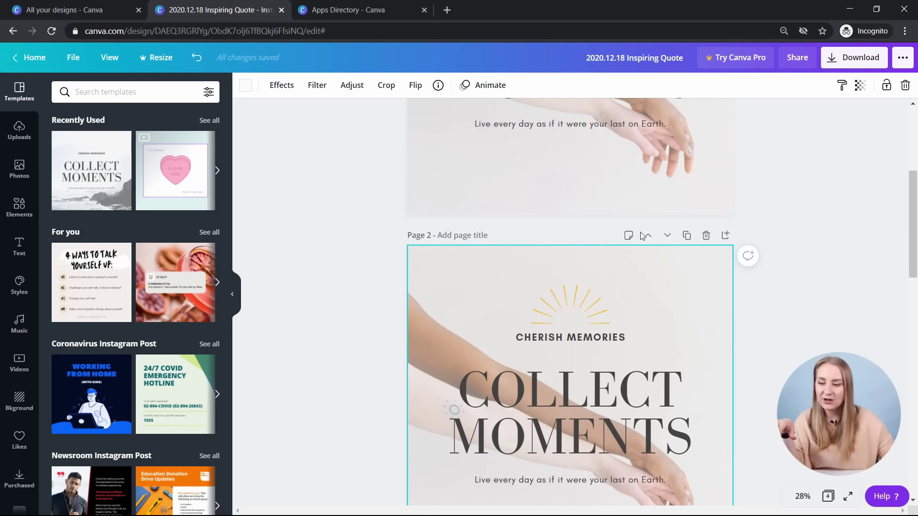
{"action": "left_click", "coordinate": [705, 235]}
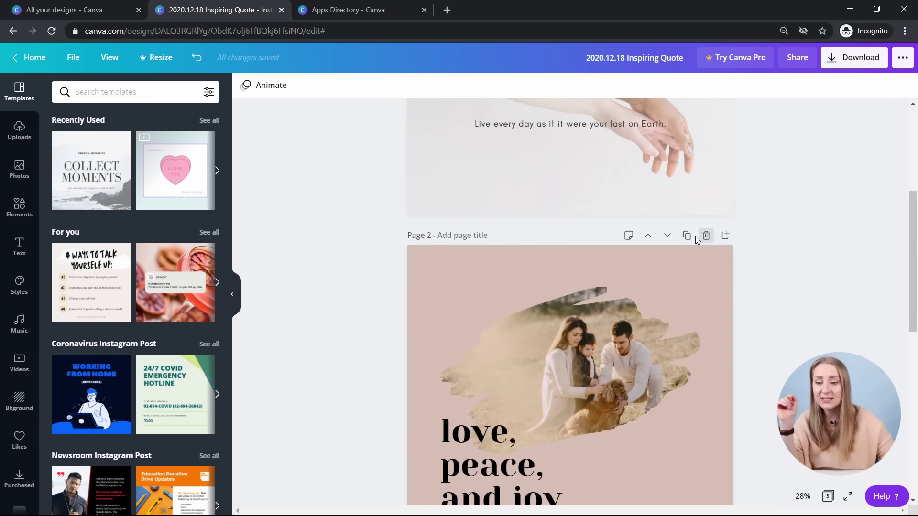
- Add a blank page after page 1, then delete it again
{"action": "scroll", "coordinate": [695, 224], "scroll_direction": "up", "scroll_amount": 3}
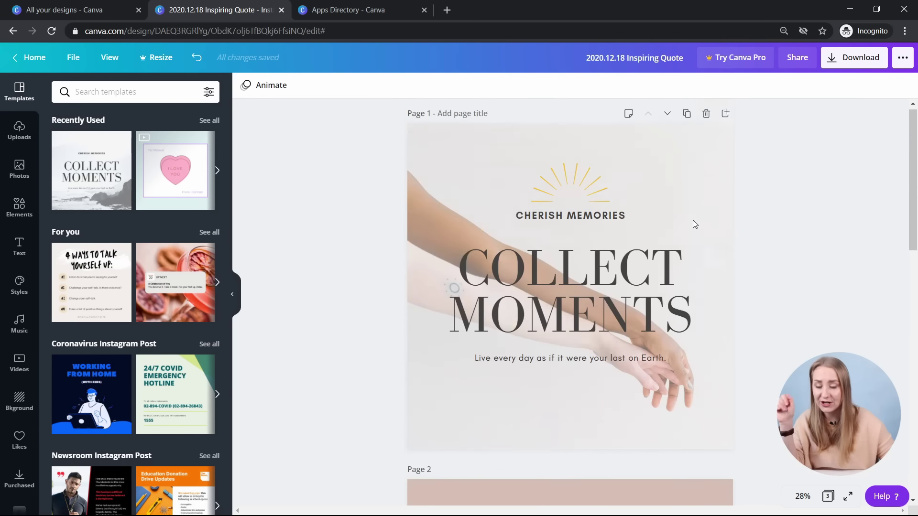
{"action": "left_click", "coordinate": [726, 119]}
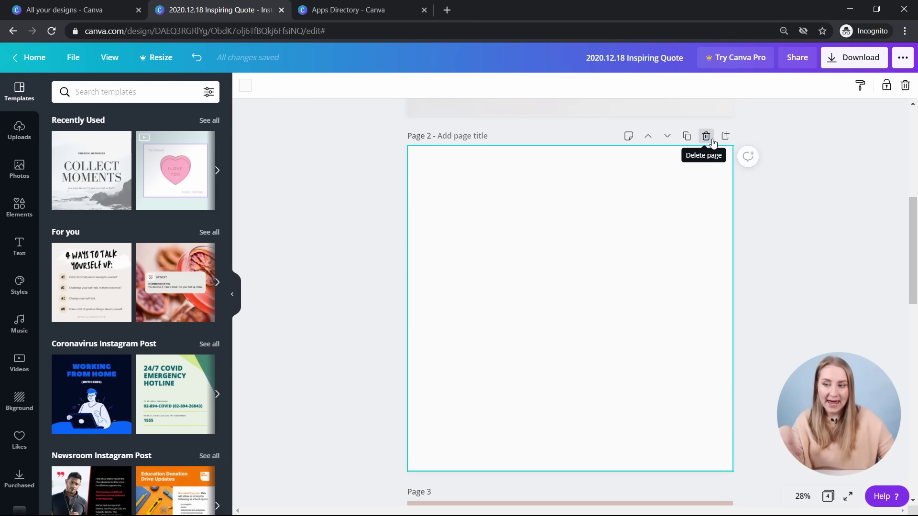
{"action": "scroll", "coordinate": [713, 142], "scroll_direction": "up", "scroll_amount": 1}
{"action": "left_click", "coordinate": [706, 176]}
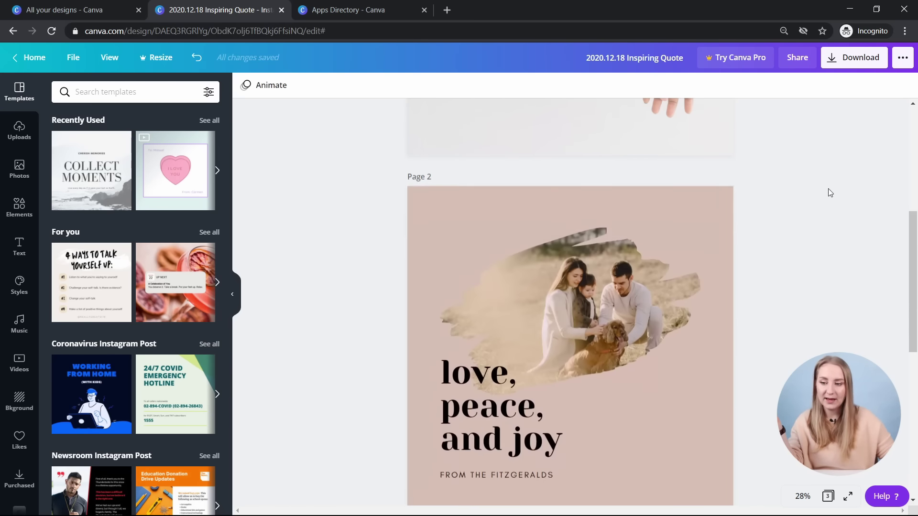
{"action": "scroll", "coordinate": [588, 178], "scroll_direction": "down", "scroll_amount": 7}
- Duplicate the love, peace, and joy page, then remove the extra copy
{"action": "key", "text": "ctrl+z"}
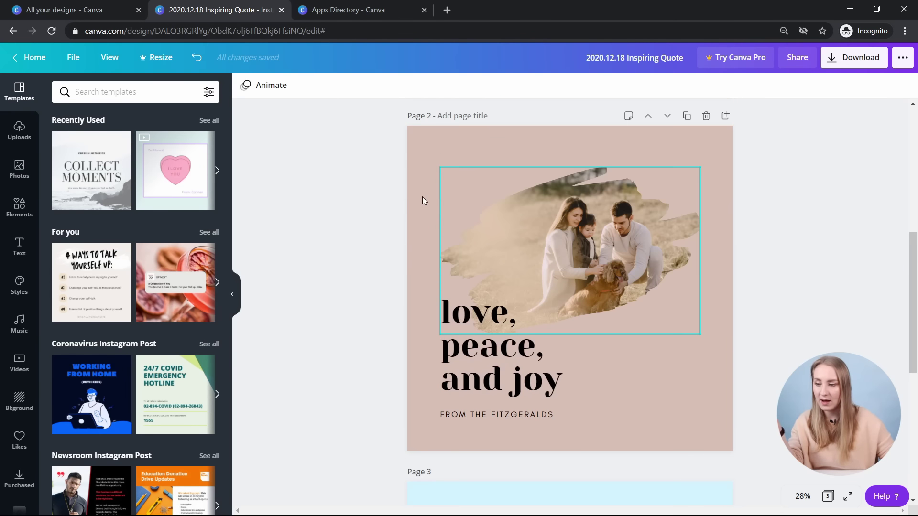
{"action": "scroll", "coordinate": [684, 239], "scroll_direction": "up", "scroll_amount": 1}
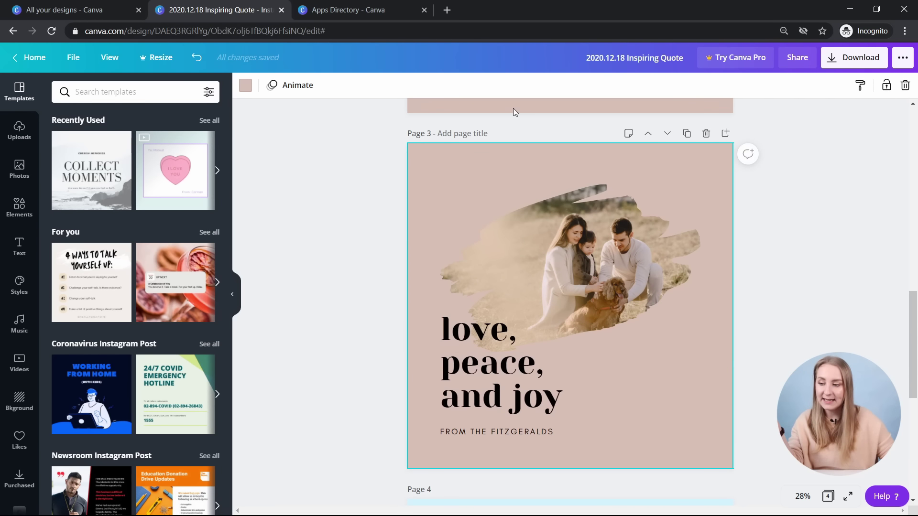
{"action": "scroll", "coordinate": [526, 105], "scroll_direction": "down", "scroll_amount": 8}
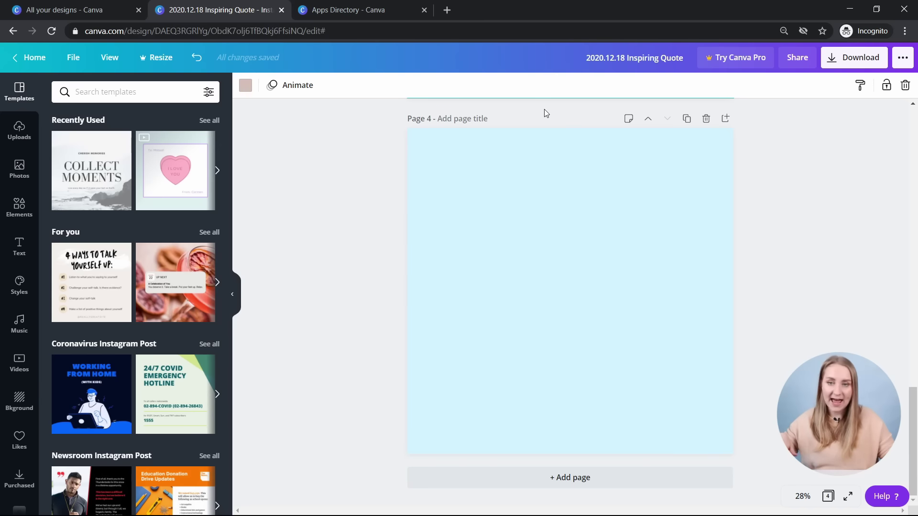
{"action": "scroll", "coordinate": [544, 112], "scroll_direction": "up", "scroll_amount": 8}
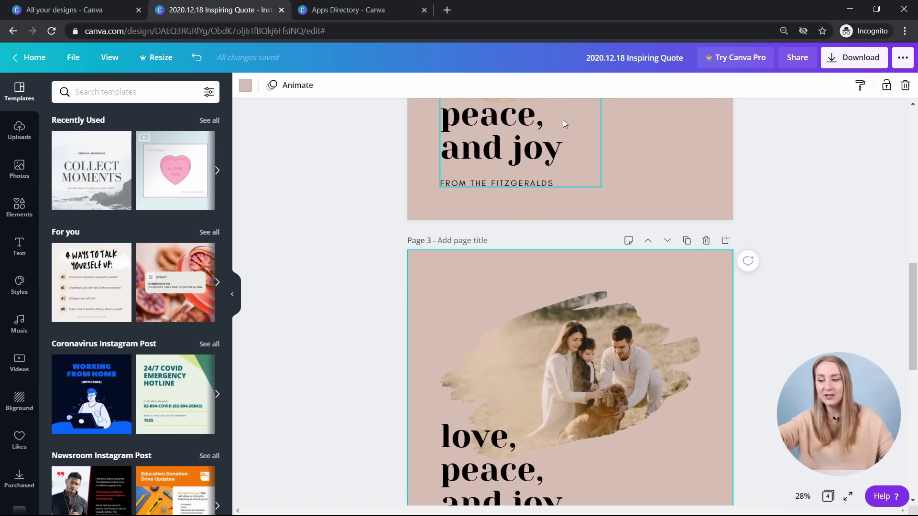
{"action": "left_click", "coordinate": [706, 240]}
{"action": "left_click", "coordinate": [725, 188]}
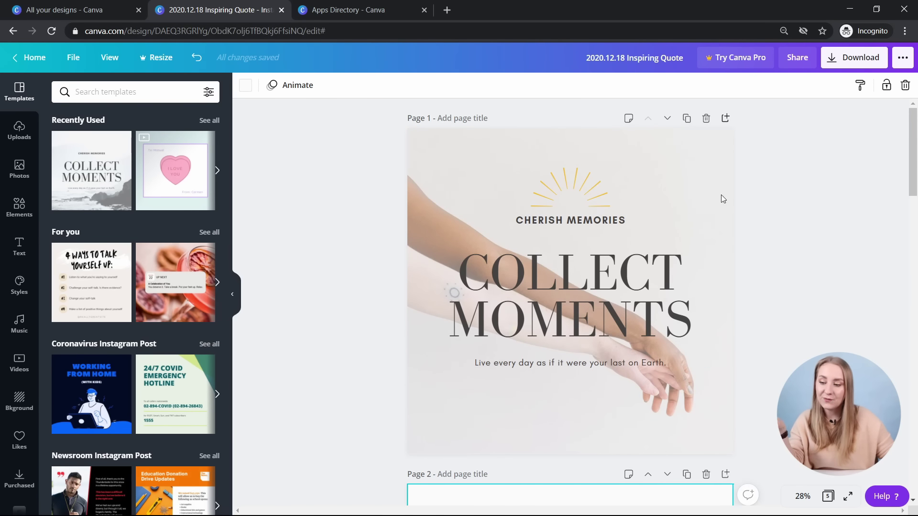
{"action": "scroll", "coordinate": [480, 189], "scroll_direction": "down", "scroll_amount": 5}
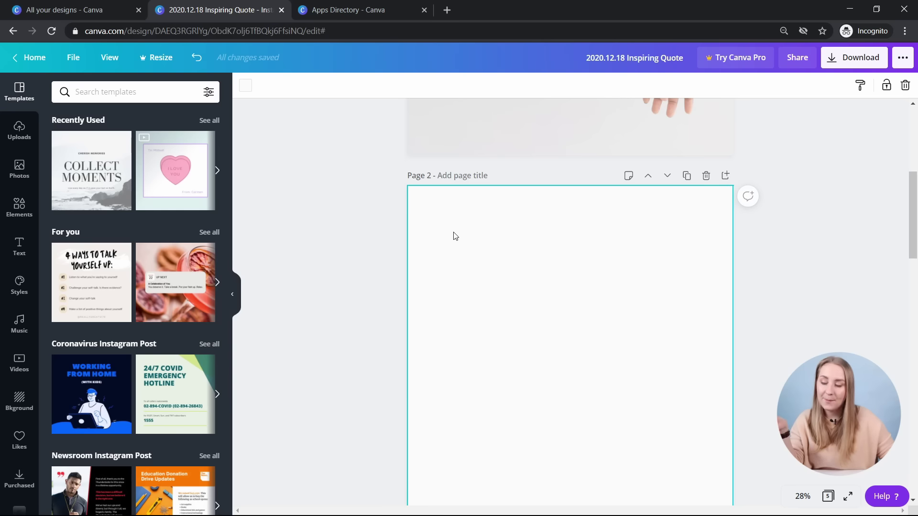
{"action": "scroll", "coordinate": [434, 201], "scroll_direction": "up", "scroll_amount": 4}
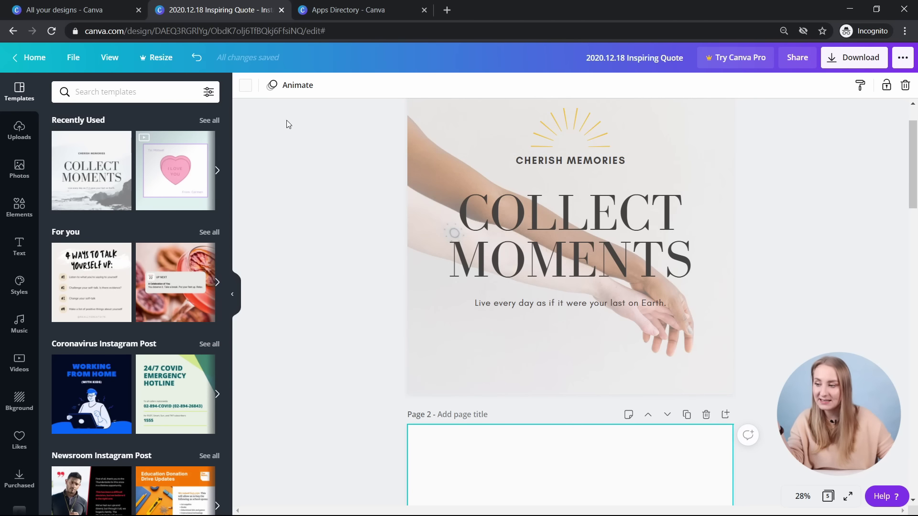
{"action": "left_click", "coordinate": [246, 86]}
{"action": "left_click", "coordinate": [69, 143]}
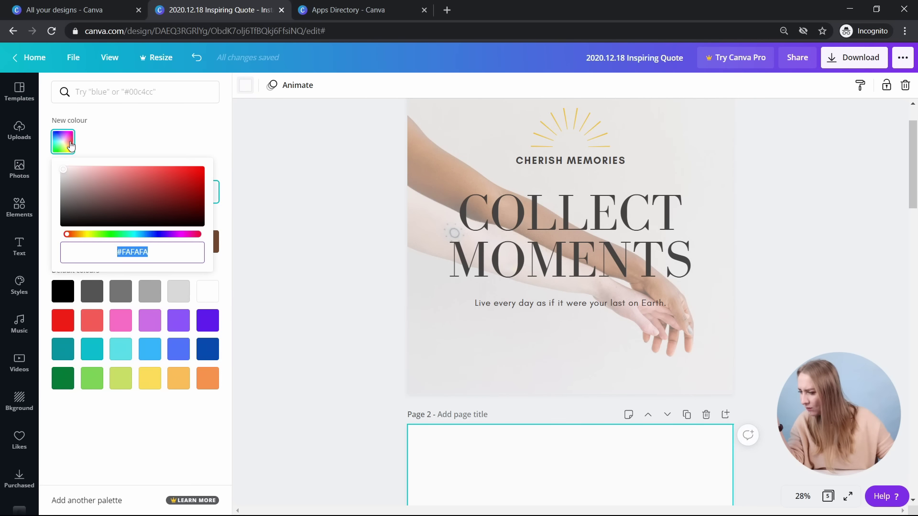
{"action": "left_click", "coordinate": [331, 248]}
{"action": "scroll", "coordinate": [567, 297], "scroll_direction": "down", "scroll_amount": 4}
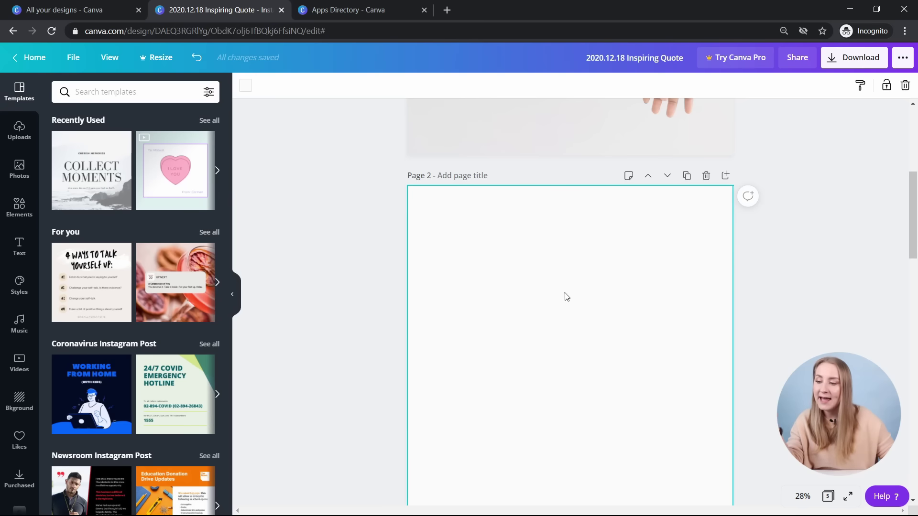
{"action": "scroll", "coordinate": [431, 219], "scroll_direction": "up", "scroll_amount": 5}
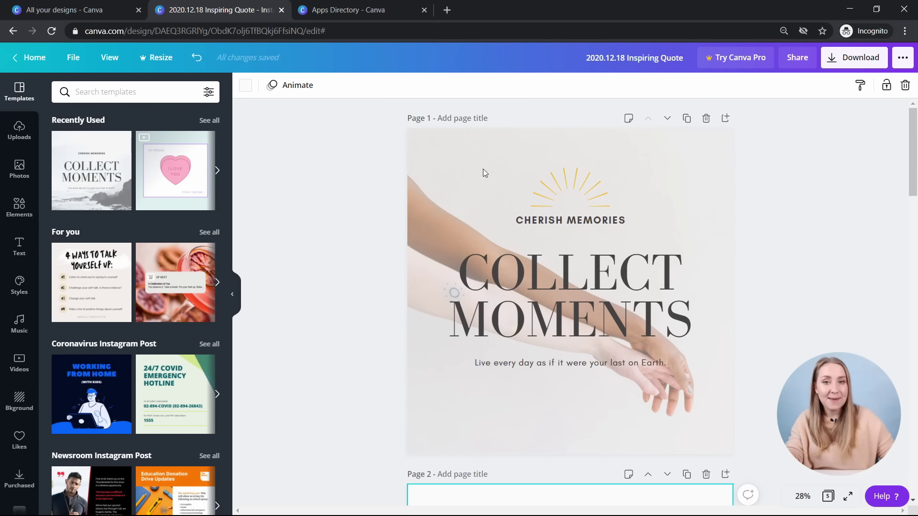
{"action": "scroll", "coordinate": [491, 236], "scroll_direction": "down", "scroll_amount": 4}
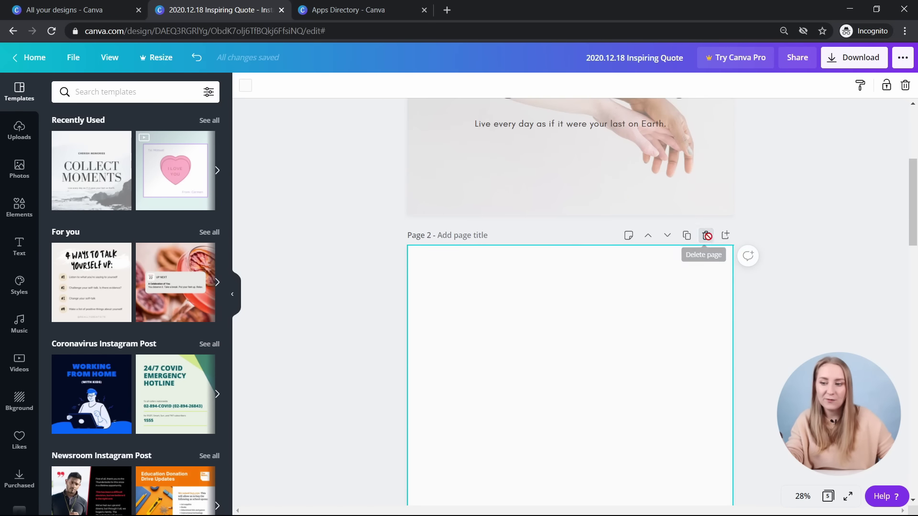
{"action": "left_click", "coordinate": [706, 235]}
{"action": "scroll", "coordinate": [583, 277], "scroll_direction": "down", "scroll_amount": 3}
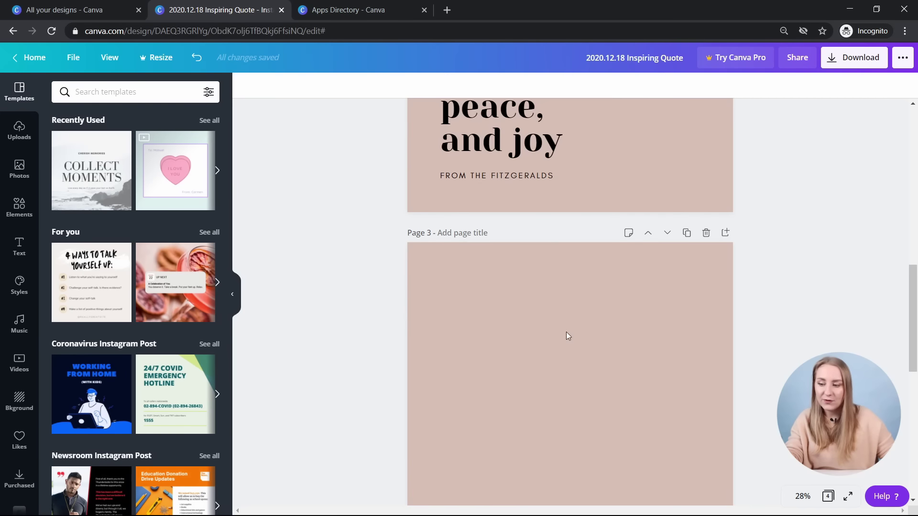
{"action": "left_click", "coordinate": [710, 236]}
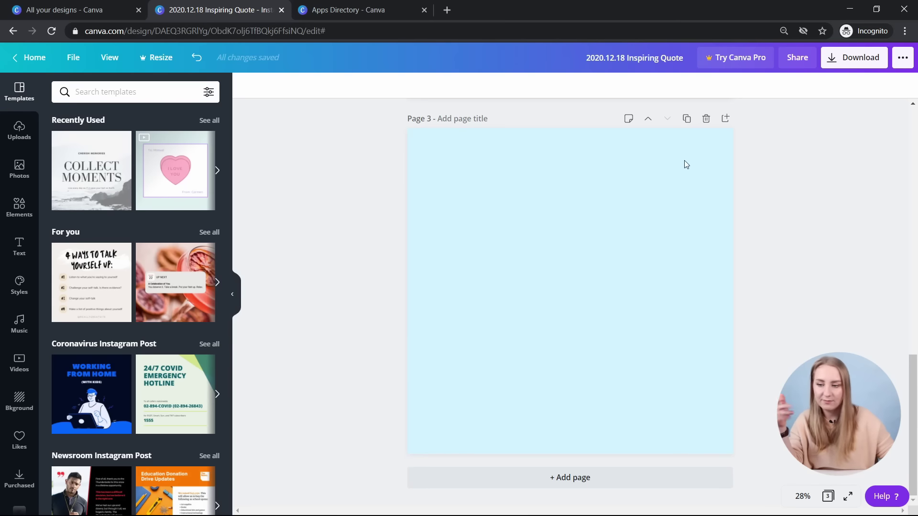
{"action": "left_click", "coordinate": [725, 119]}
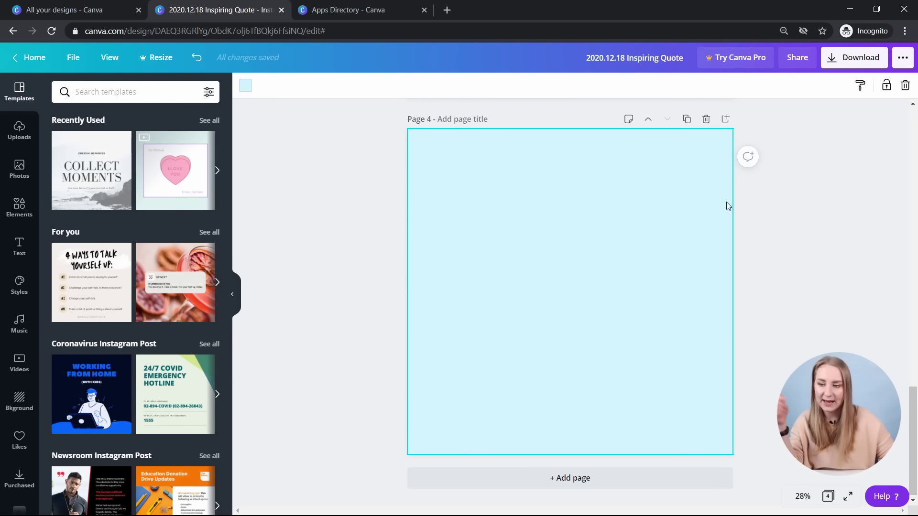
{"action": "left_click", "coordinate": [706, 119]}
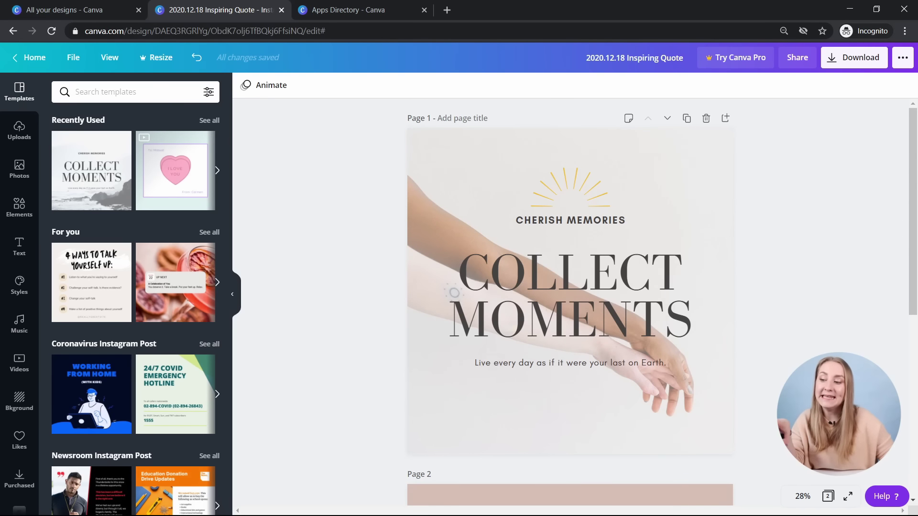
- Recolour the sunburst above CHERISH MEMORIES dark brown
{"action": "left_click", "coordinate": [581, 183]}
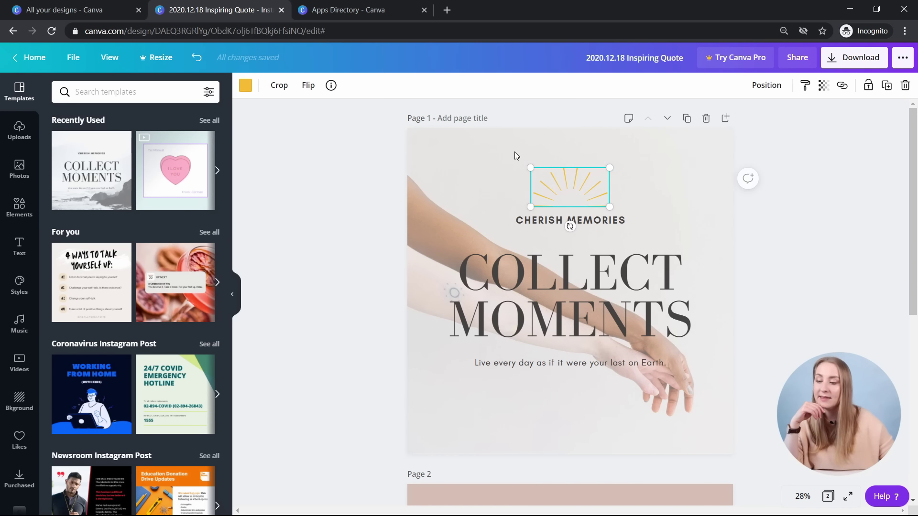
{"action": "left_click", "coordinate": [246, 86]}
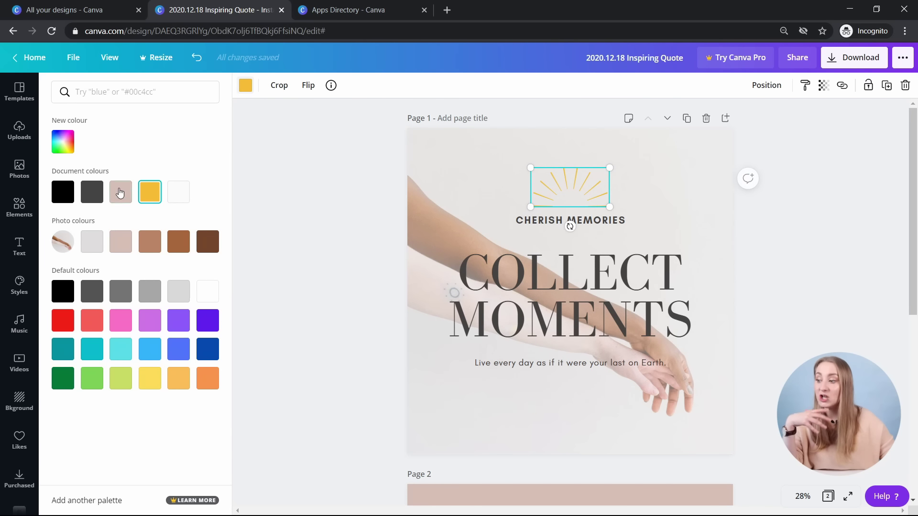
{"action": "left_click", "coordinate": [98, 192]}
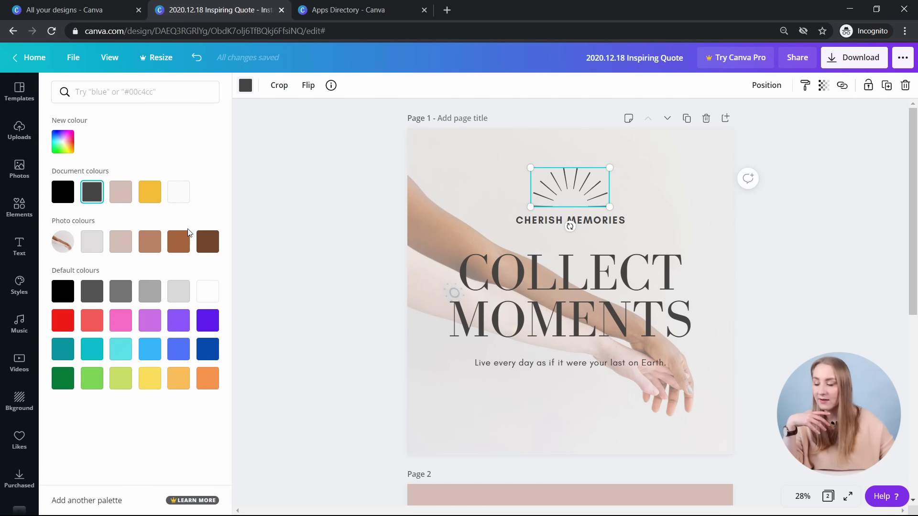
{"action": "left_click", "coordinate": [210, 245]}
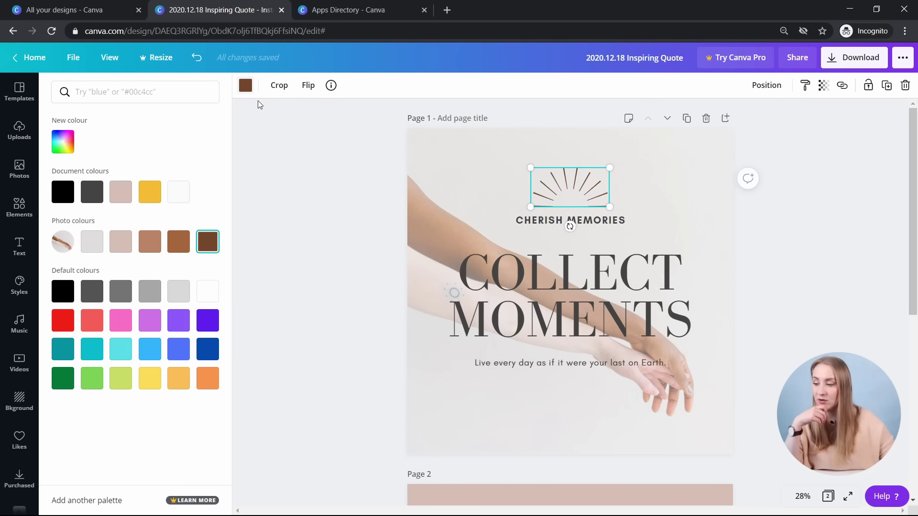
- Crop the sunburst down to its left rays and move it left
{"action": "left_click", "coordinate": [279, 85]}
{"action": "left_click_drag", "start_coordinate": [609, 207], "coordinate": [621, 199]}
{"action": "left_click", "coordinate": [793, 201]}
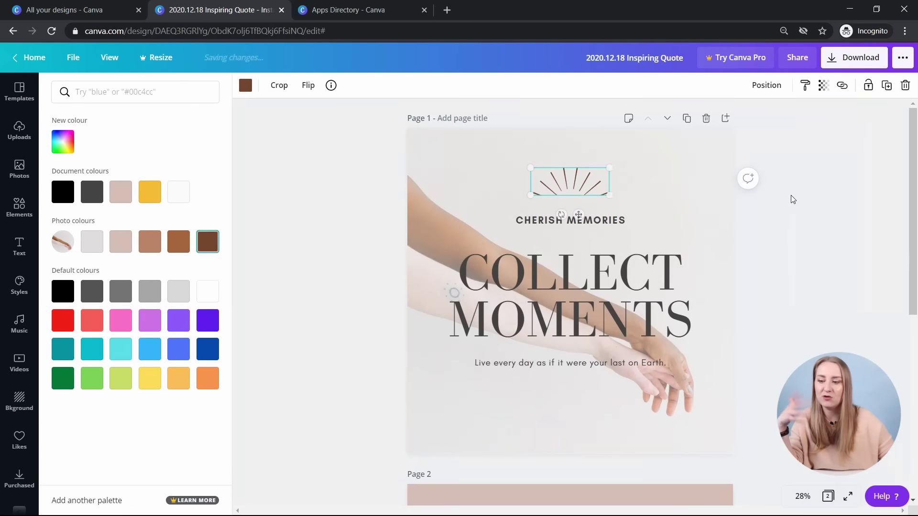
{"action": "key", "text": "ctrl+z"}
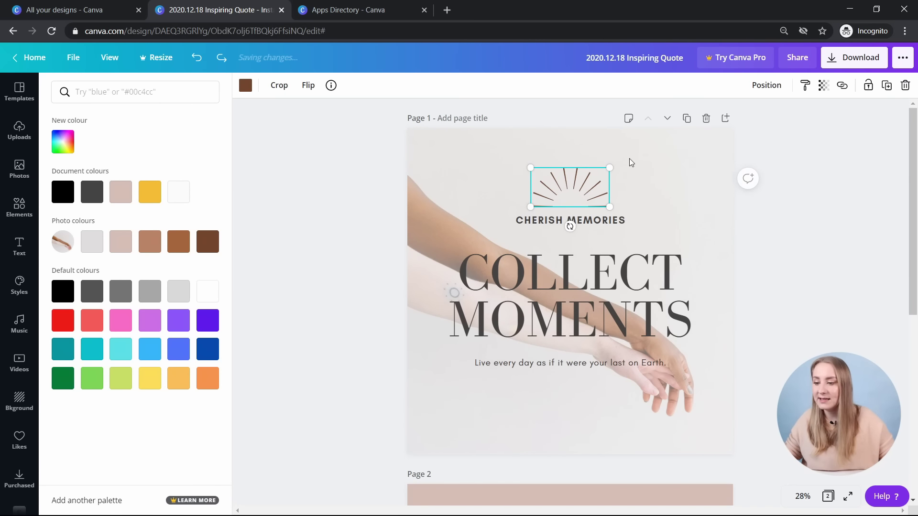
{"action": "left_click", "coordinate": [280, 86]}
{"action": "left_click_drag", "start_coordinate": [608, 160], "coordinate": [573, 156]}
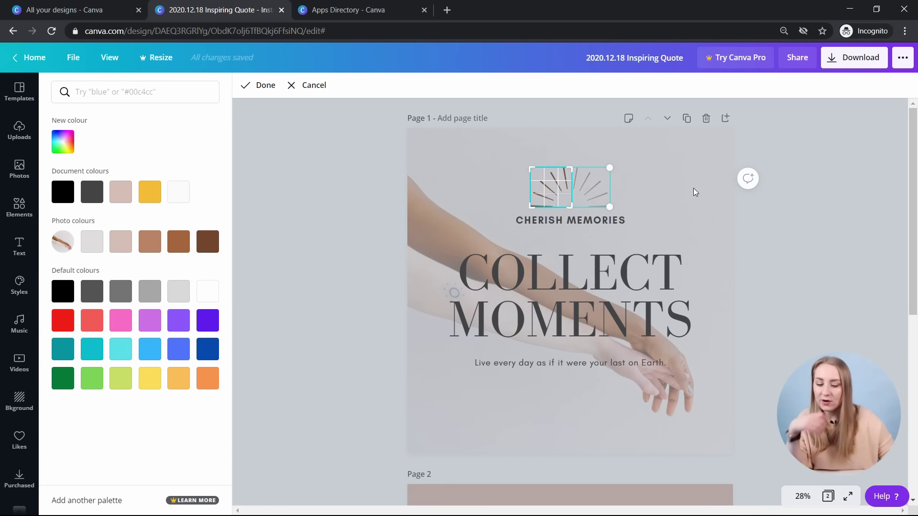
{"action": "left_click", "coordinate": [693, 191]}
{"action": "left_click_drag", "start_coordinate": [537, 196], "coordinate": [484, 197]}
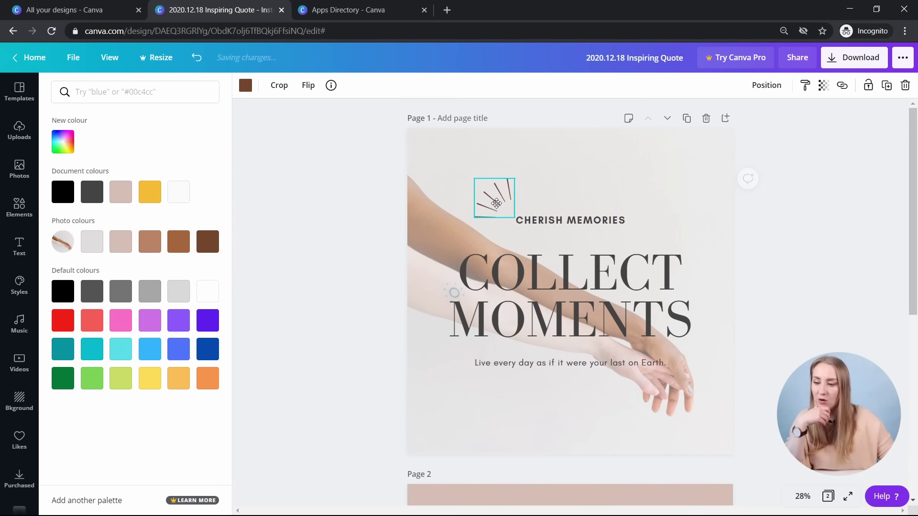
- Uncrop the sunburst, then try flipping, moving, shrinking and rotating it below the tagline
{"action": "key", "text": "ctrl+z"}
{"action": "key", "text": "ctrl+z"}
{"action": "left_click", "coordinate": [306, 86]}
{"action": "left_click", "coordinate": [334, 134]}
{"action": "left_click_drag", "start_coordinate": [572, 183], "coordinate": [573, 401]}
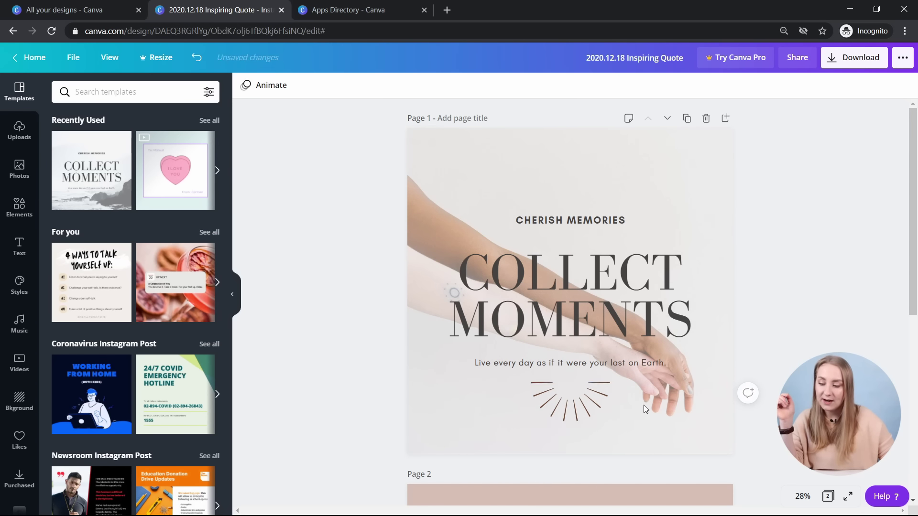
{"action": "left_click_drag", "start_coordinate": [609, 382], "coordinate": [588, 362]}
{"action": "left_click_drag", "start_coordinate": [572, 440], "coordinate": [591, 367]}
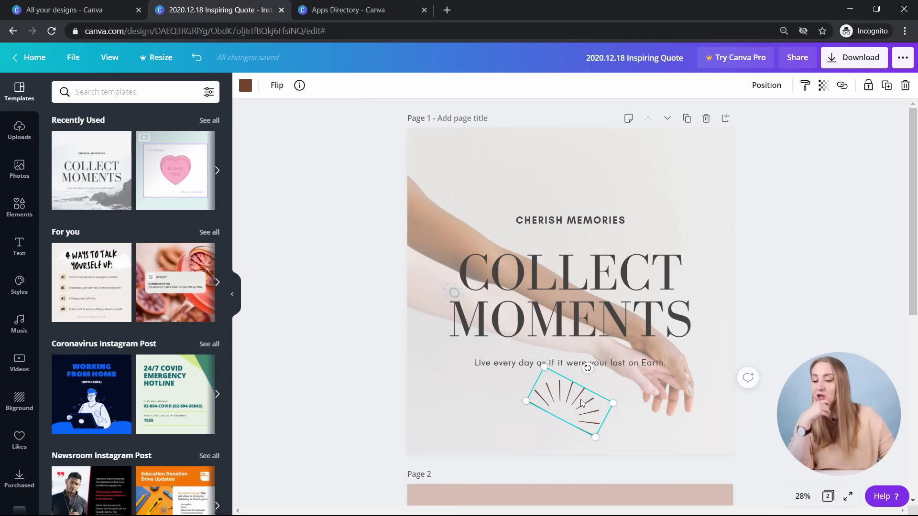
{"action": "left_click_drag", "start_coordinate": [588, 367], "coordinate": [674, 194]}
- Ungroup the heading, try rotating the CHERISH MEMORIES text, then undo the layout experiments
{"action": "left_click", "coordinate": [574, 364]}
{"action": "left_click", "coordinate": [722, 85]}
{"action": "left_click", "coordinate": [768, 239]}
{"action": "left_click", "coordinate": [568, 220]}
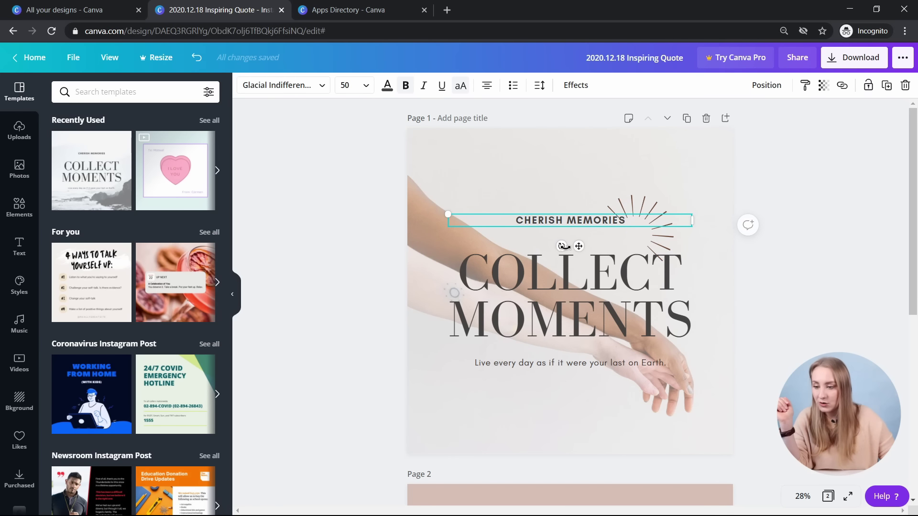
{"action": "left_click_drag", "start_coordinate": [563, 246], "coordinate": [528, 299]}
{"action": "left_click", "coordinate": [752, 223]}
{"action": "key", "text": "ctrl+z"}
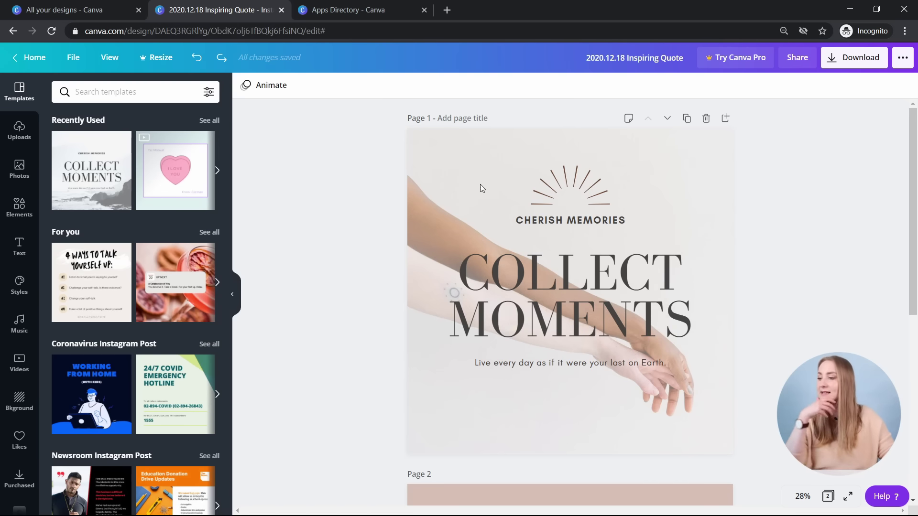
- Add the Radiating Rays Ornament to Likes from its info details
{"action": "left_click", "coordinate": [539, 180]}
{"action": "left_click", "coordinate": [332, 86]}
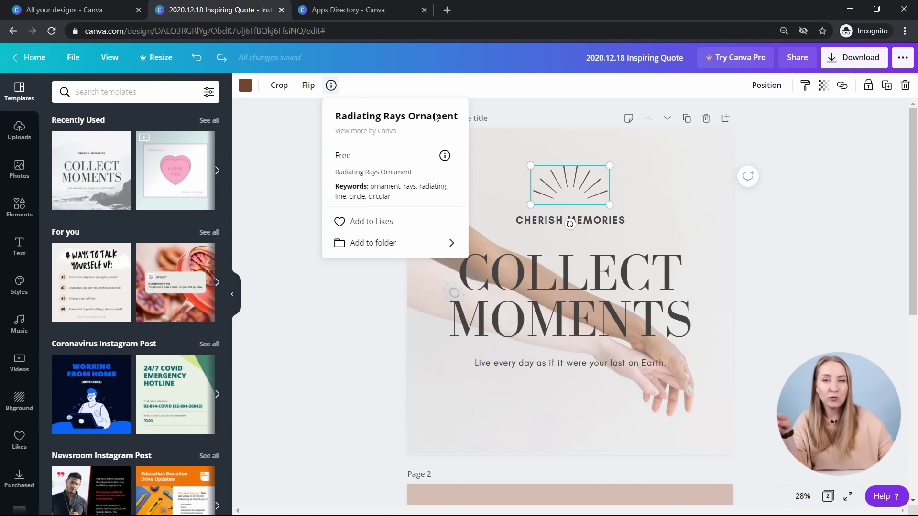
{"action": "mouse_move", "coordinate": [124, 142]}
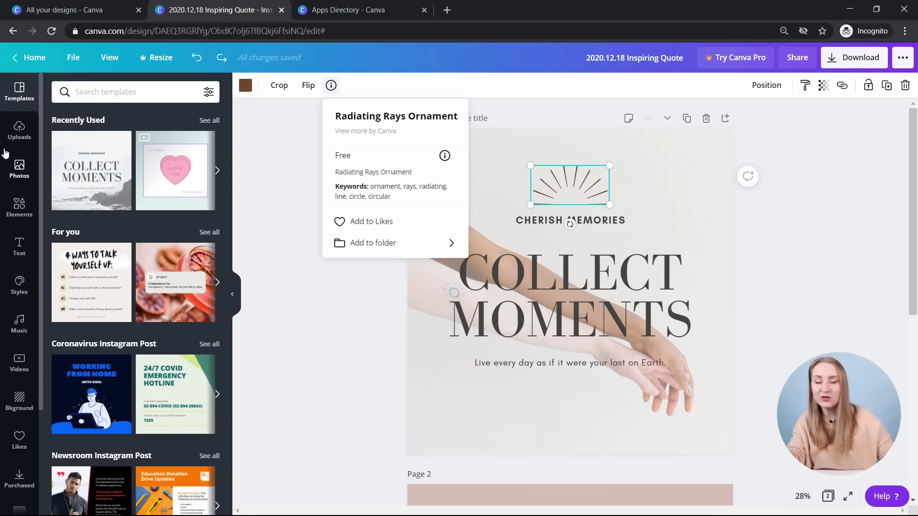
{"action": "left_click", "coordinate": [381, 222]}
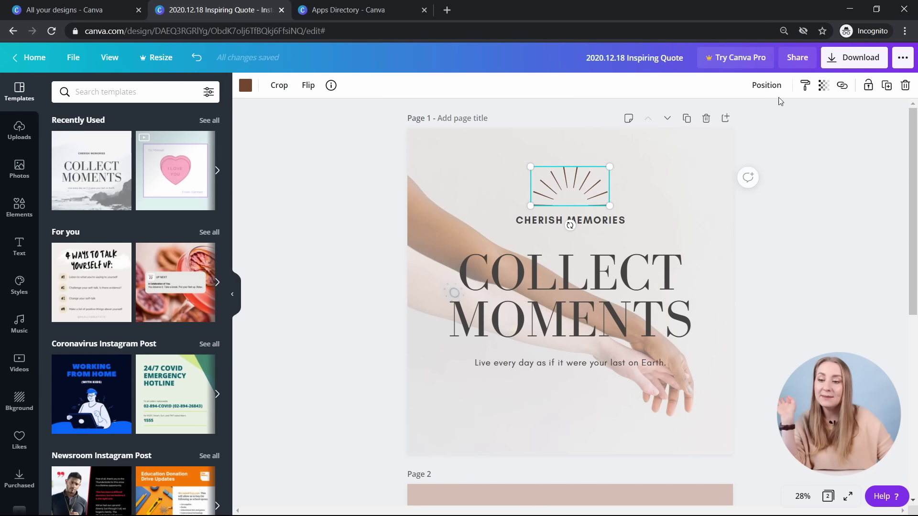
- Nudge the sunburst into place by CHERISH MEMORIES and scroll down to page 2
{"action": "mouse_move", "coordinate": [576, 200]}
{"action": "left_mouse_down"}
{"action": "mouse_move", "coordinate": [590, 280]}
{"action": "mouse_move", "coordinate": [578, 242]}
{"action": "mouse_move", "coordinate": [580, 188]}
{"action": "left_mouse_up"}
{"action": "scroll", "coordinate": [622, 168], "scroll_direction": "down", "scroll_amount": 3}
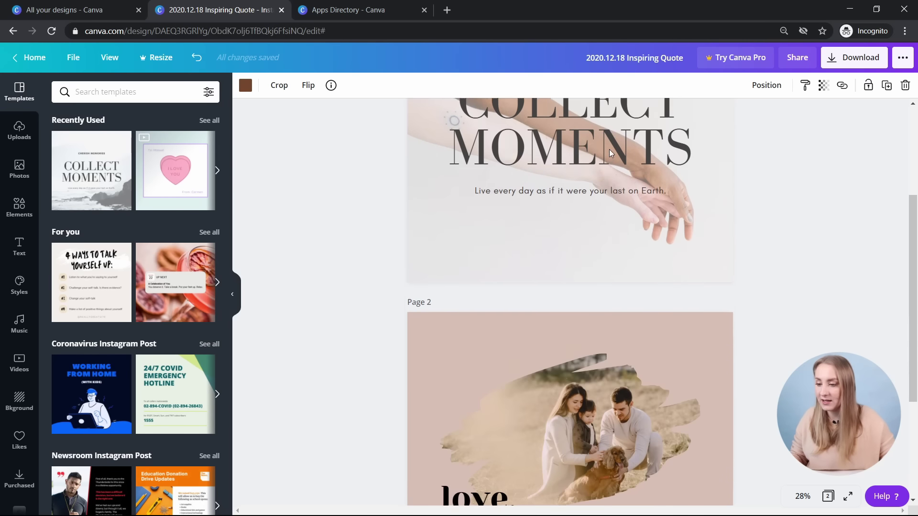
{"action": "scroll", "coordinate": [606, 150], "scroll_direction": "down", "scroll_amount": 3}
{"action": "left_click", "coordinate": [746, 321]}
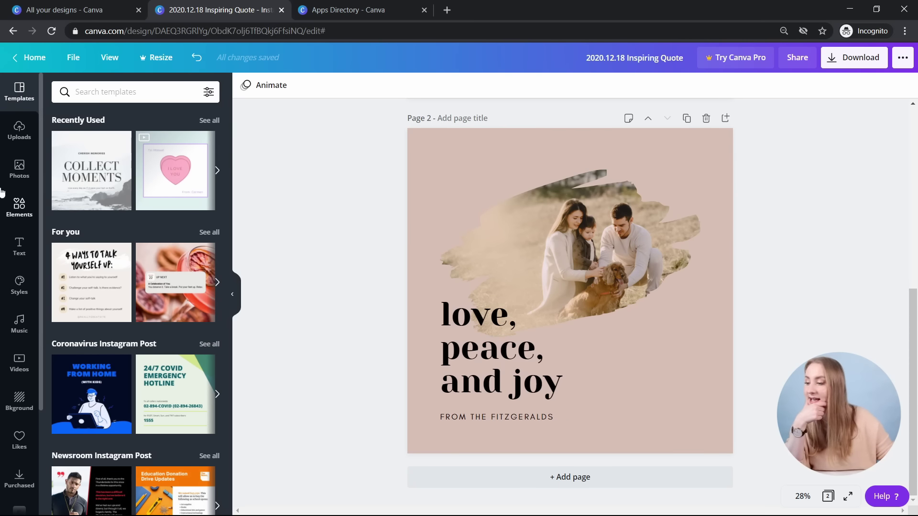
- Add a foliage sprig at the family photo's right edge and colour it light brown
{"action": "left_click", "coordinate": [17, 204]}
{"action": "left_click", "coordinate": [80, 197]}
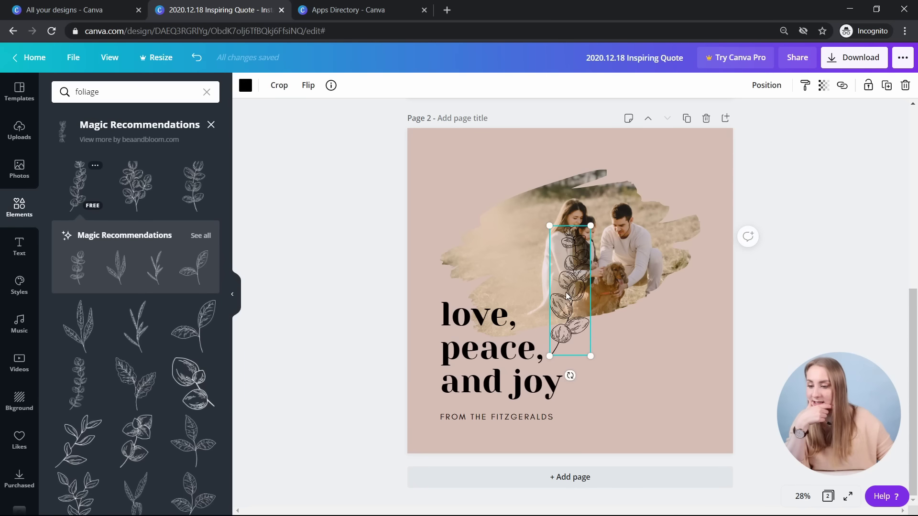
{"action": "left_click_drag", "start_coordinate": [571, 291], "coordinate": [674, 252]}
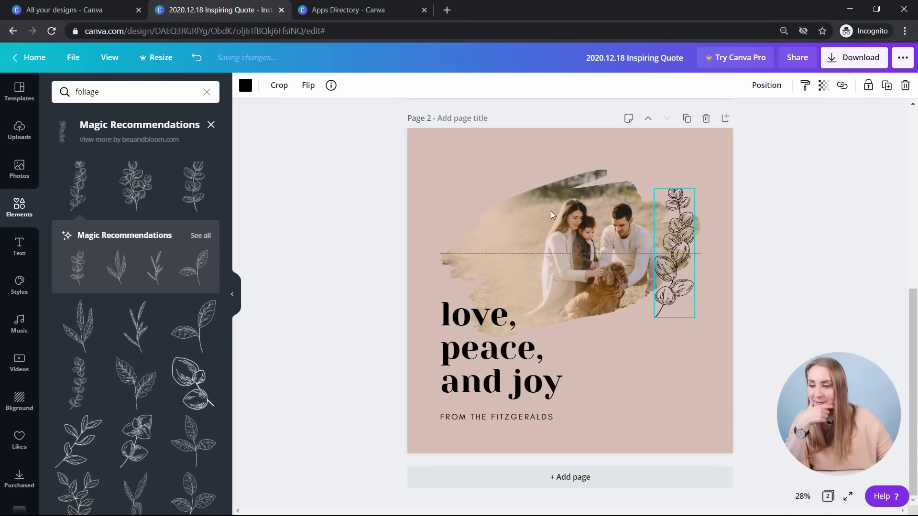
{"action": "left_click", "coordinate": [245, 85]}
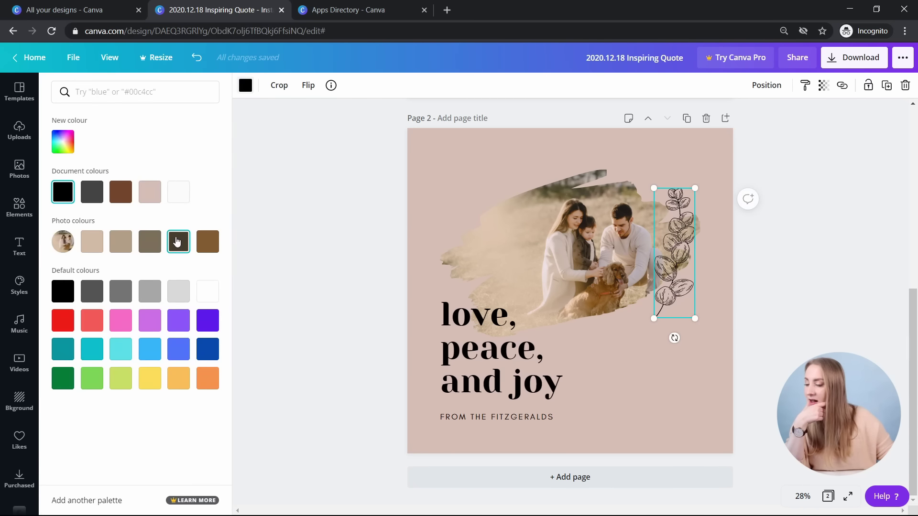
{"action": "left_click", "coordinate": [178, 241]}
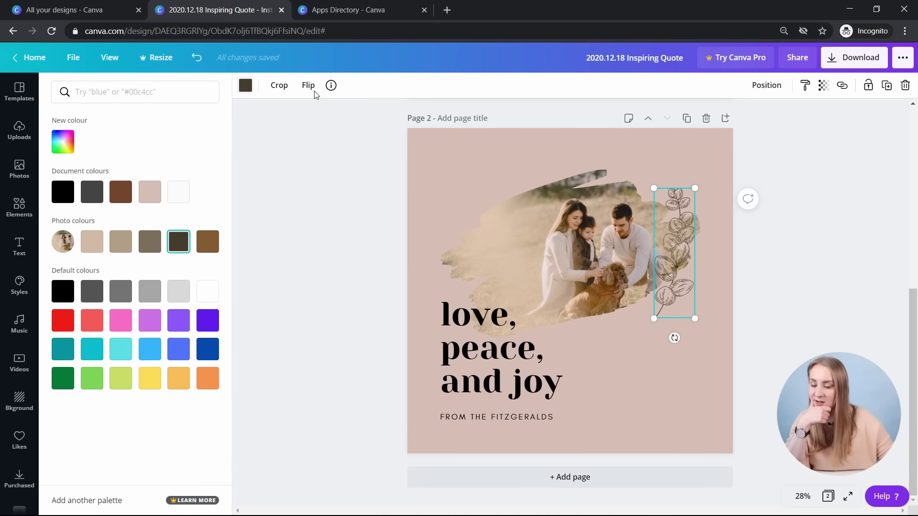
{"action": "left_click", "coordinate": [207, 241]}
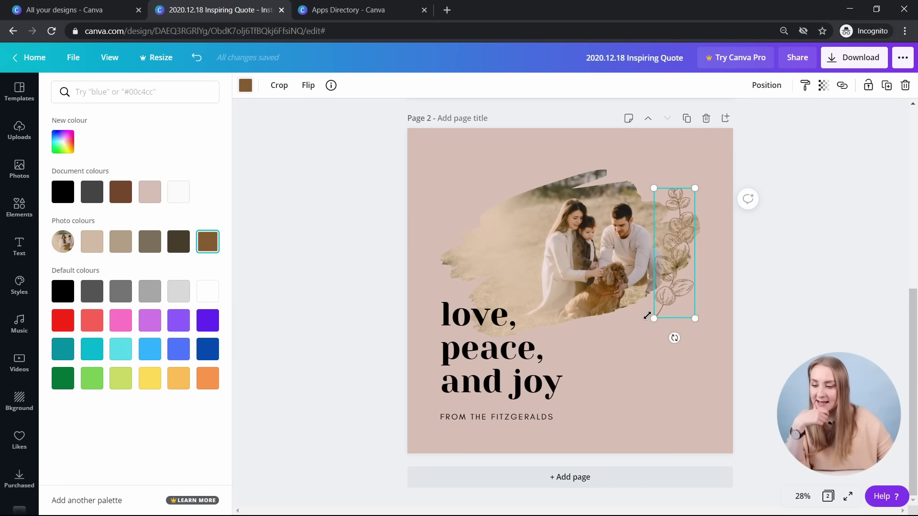
- Enlarge the sprig, shift it up beside the photo and tilt it to -8°
{"action": "left_click_drag", "start_coordinate": [647, 316], "coordinate": [626, 335]}
{"action": "left_click_drag", "start_coordinate": [679, 303], "coordinate": [684, 280]}
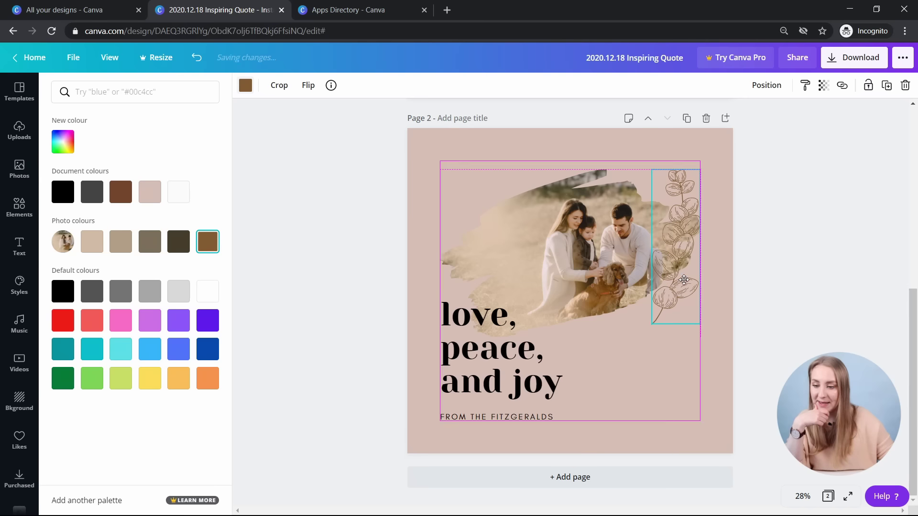
{"action": "mouse_move", "coordinate": [678, 342]}
{"action": "left_mouse_down"}
{"action": "mouse_move", "coordinate": [662, 338]}
{"action": "mouse_move", "coordinate": [704, 345]}
{"action": "mouse_move", "coordinate": [694, 342]}
{"action": "left_mouse_up"}
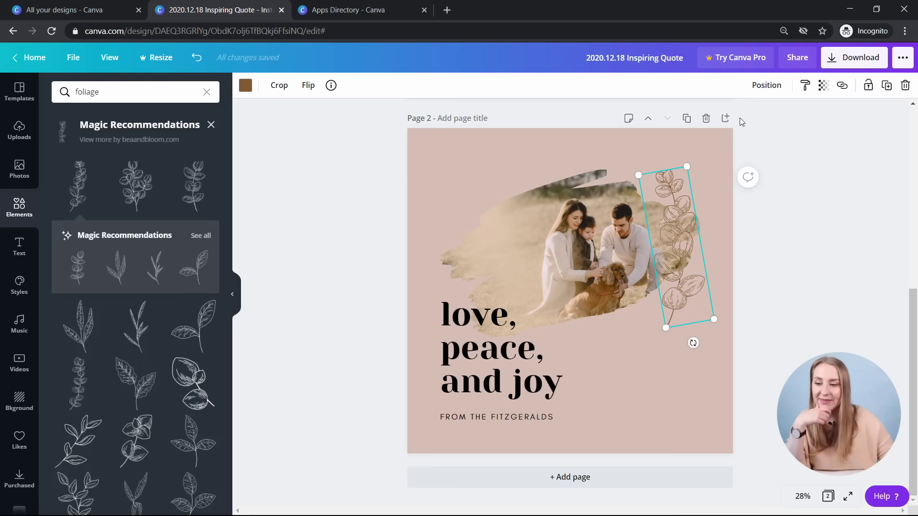
{"action": "left_click", "coordinate": [766, 88]}
{"action": "left_click", "coordinate": [811, 246]}
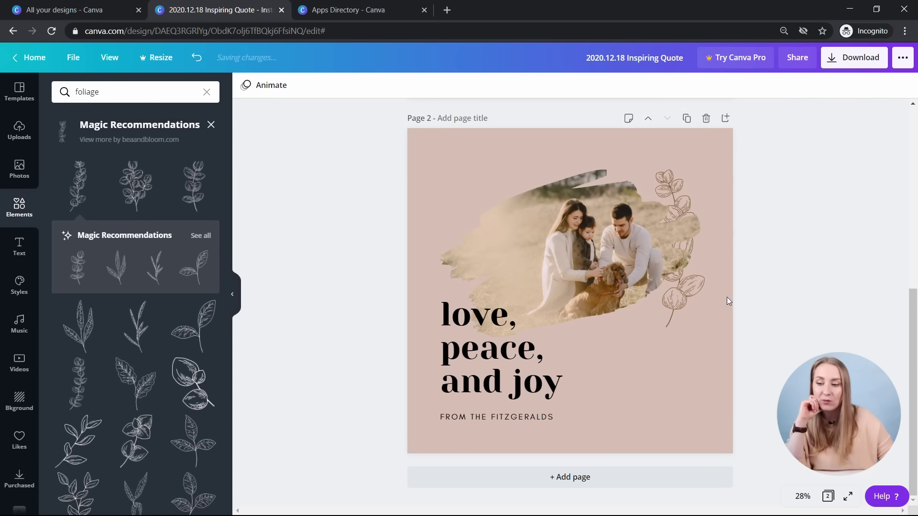
- Reposition the family photo slightly right and down beside the sprig
{"action": "left_click_drag", "start_coordinate": [688, 273], "coordinate": [689, 323]}
{"action": "key", "text": "ctrl+z"}
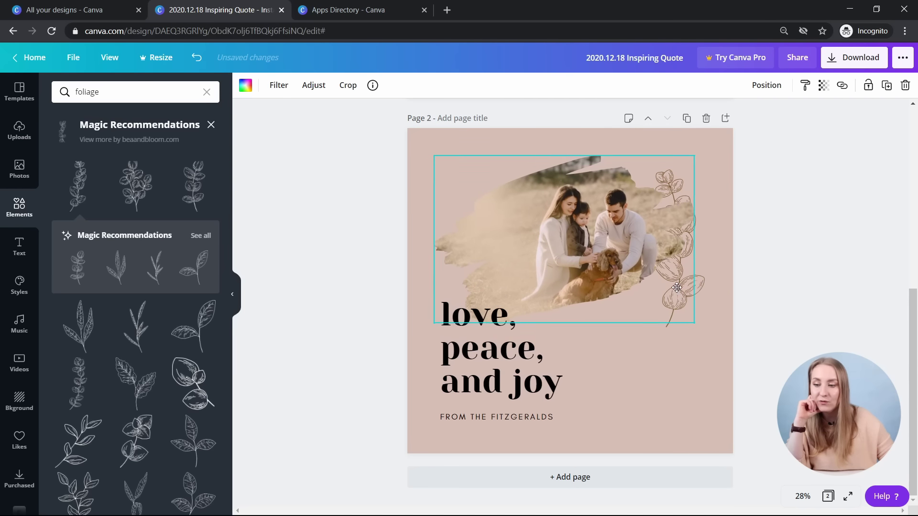
{"action": "left_click_drag", "start_coordinate": [633, 210], "coordinate": [632, 223]}
{"action": "left_click", "coordinate": [699, 278]}
{"action": "mouse_move", "coordinate": [532, 247]}
{"action": "left_mouse_down"}
{"action": "mouse_move", "coordinate": [551, 230]}
{"action": "mouse_move", "coordinate": [546, 240]}
{"action": "left_mouse_up"}
{"action": "left_click", "coordinate": [821, 212]}
{"action": "left_click", "coordinate": [671, 181]}
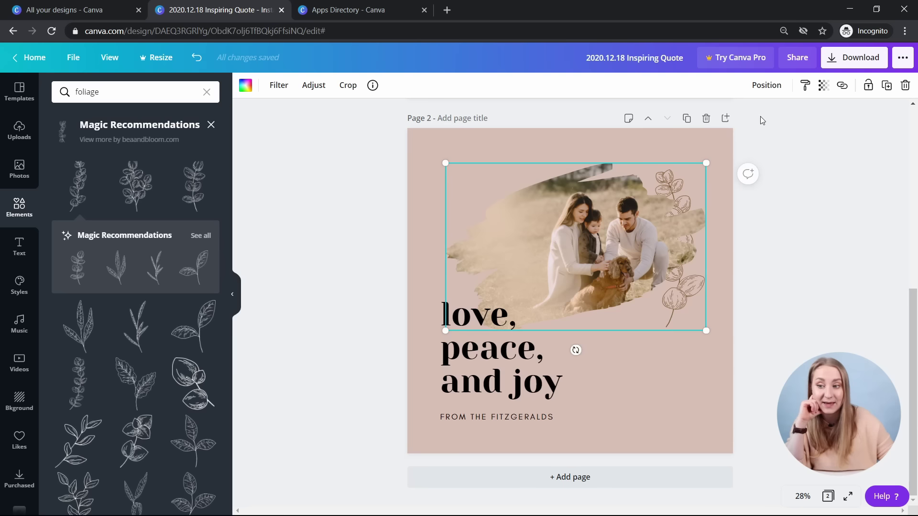
{"action": "left_click", "coordinate": [767, 87]}
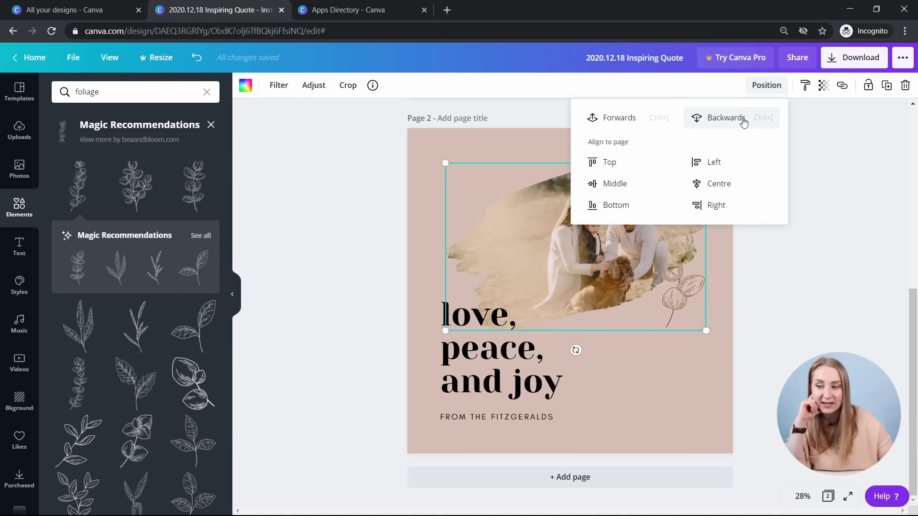
{"action": "left_click", "coordinate": [835, 300]}
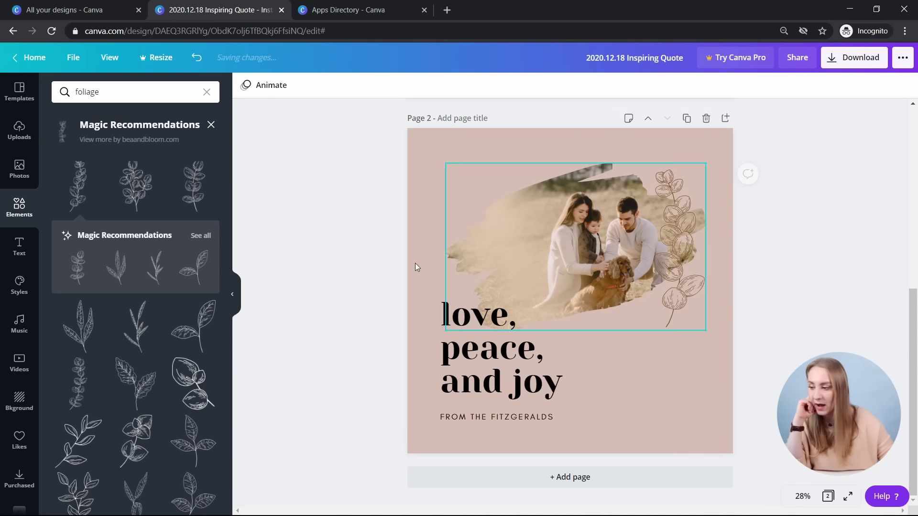
- Add a small brown leaf sprig at the photo's top-left corner
{"action": "left_click", "coordinate": [201, 322]}
{"action": "left_click_drag", "start_coordinate": [610, 318], "coordinate": [608, 250]}
{"action": "left_click_drag", "start_coordinate": [512, 158], "coordinate": [592, 251]}
{"action": "left_click_drag", "start_coordinate": [592, 251], "coordinate": [472, 197]}
{"action": "left_click", "coordinate": [245, 85]}
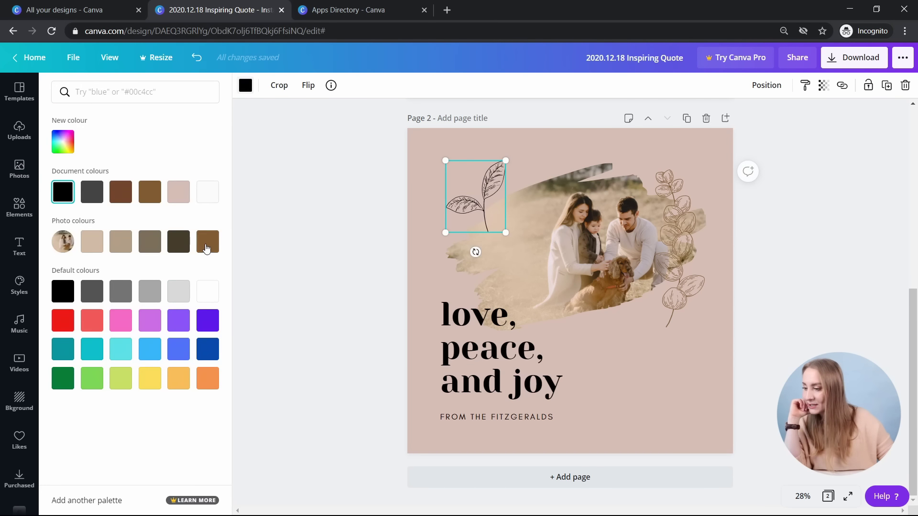
{"action": "left_click", "coordinate": [206, 249]}
{"action": "left_click", "coordinate": [468, 221]}
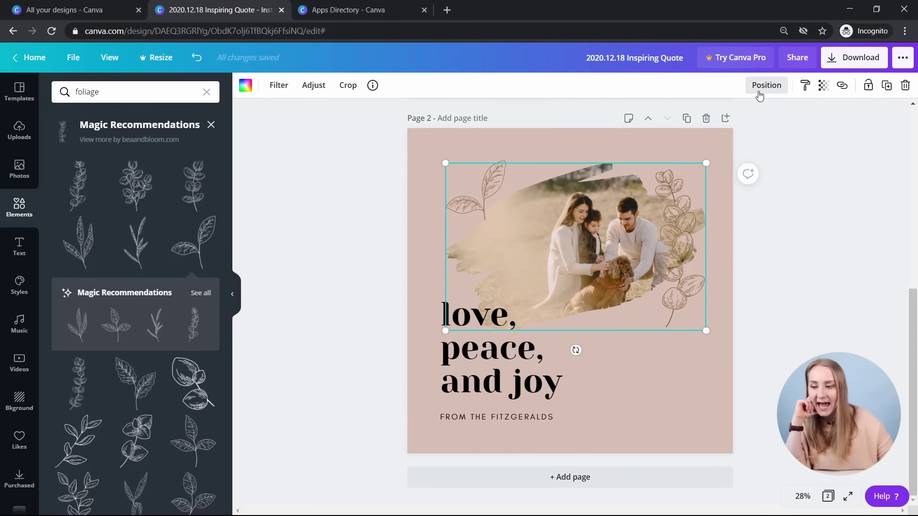
{"action": "left_click", "coordinate": [760, 92]}
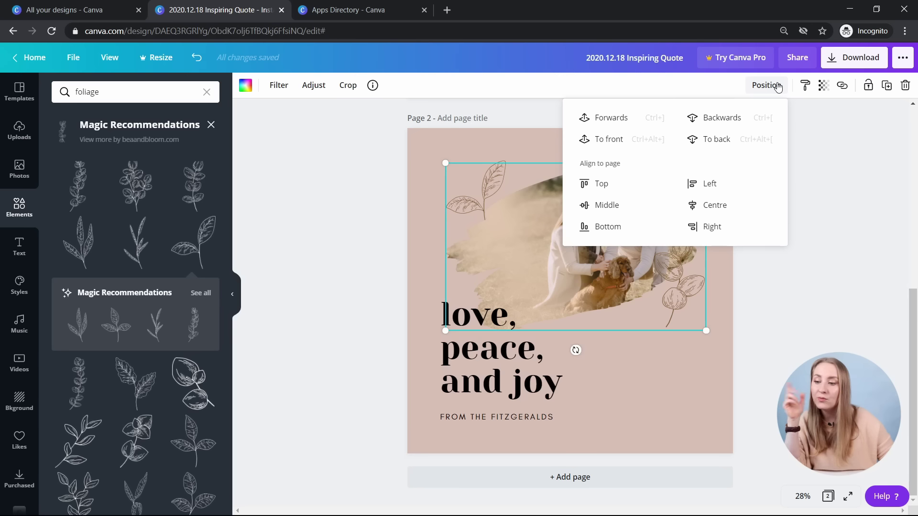
- Send the family photo to the back, behind the love, peace, and joy text
{"action": "left_click", "coordinate": [618, 119]}
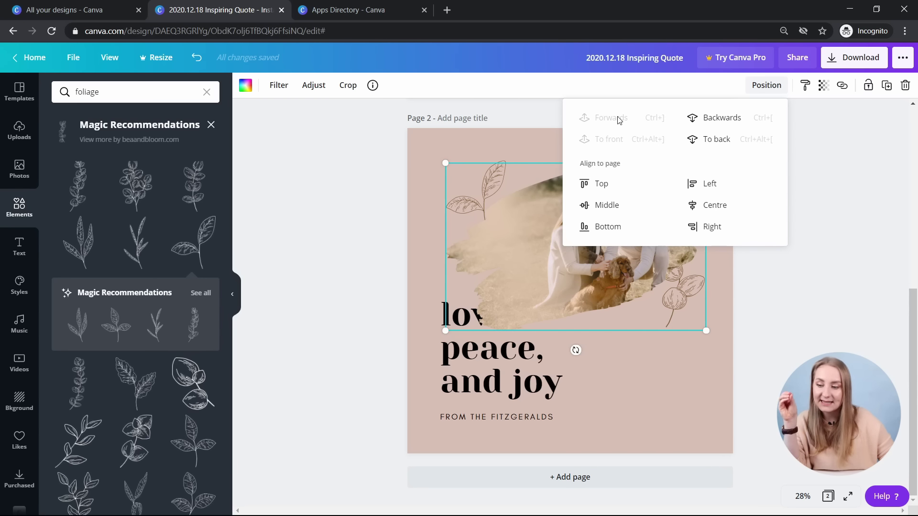
{"action": "left_click", "coordinate": [729, 118]}
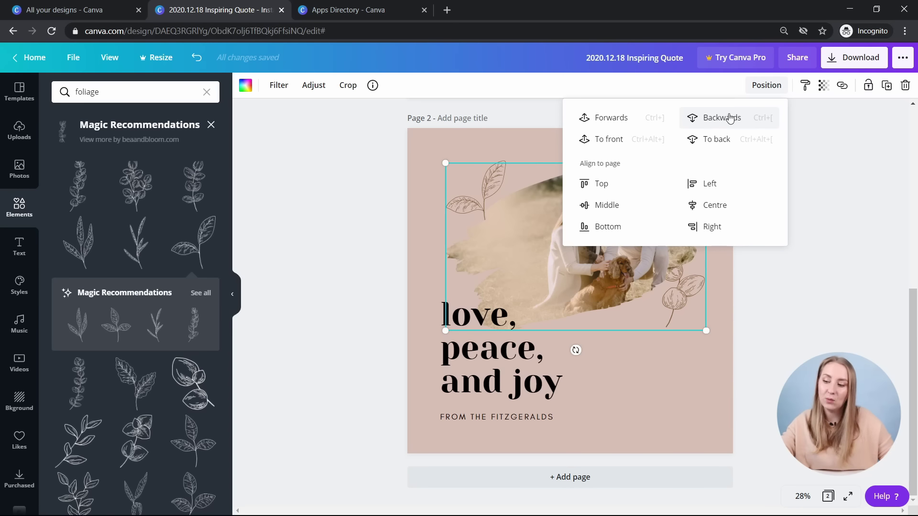
{"action": "left_click", "coordinate": [727, 117]}
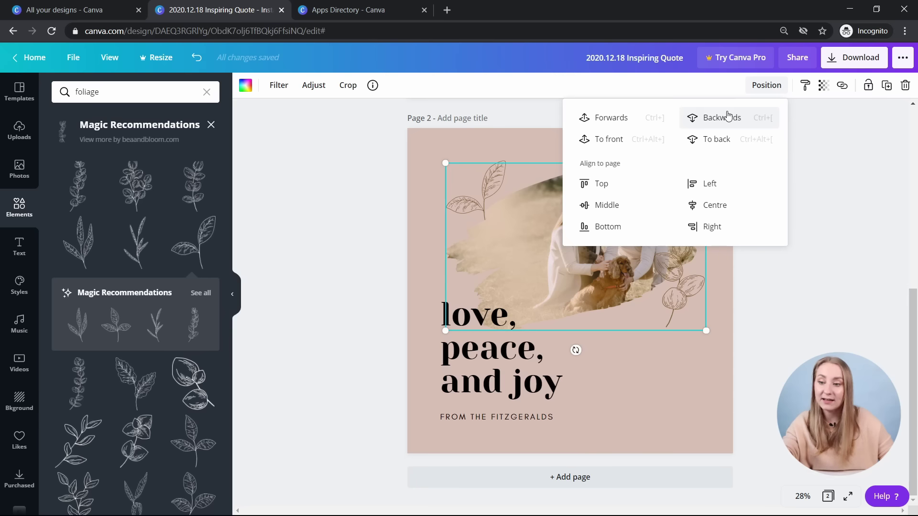
{"action": "left_click", "coordinate": [727, 116]}
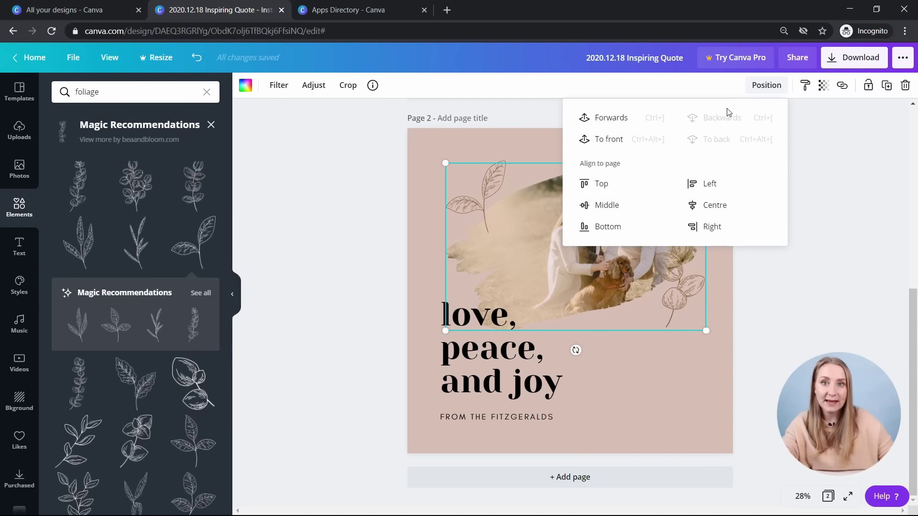
{"action": "left_click", "coordinate": [599, 150]}
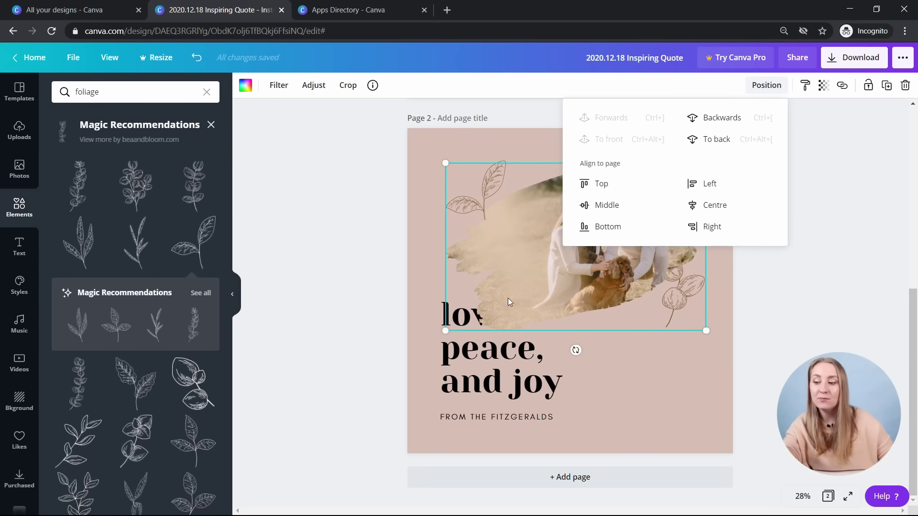
{"action": "left_click", "coordinate": [837, 313]}
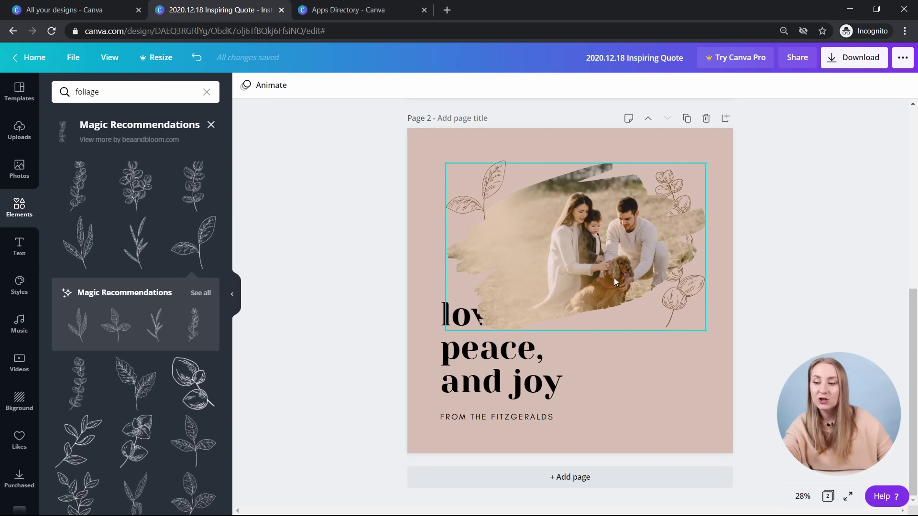
{"action": "left_click", "coordinate": [645, 258]}
{"action": "left_click", "coordinate": [766, 85]}
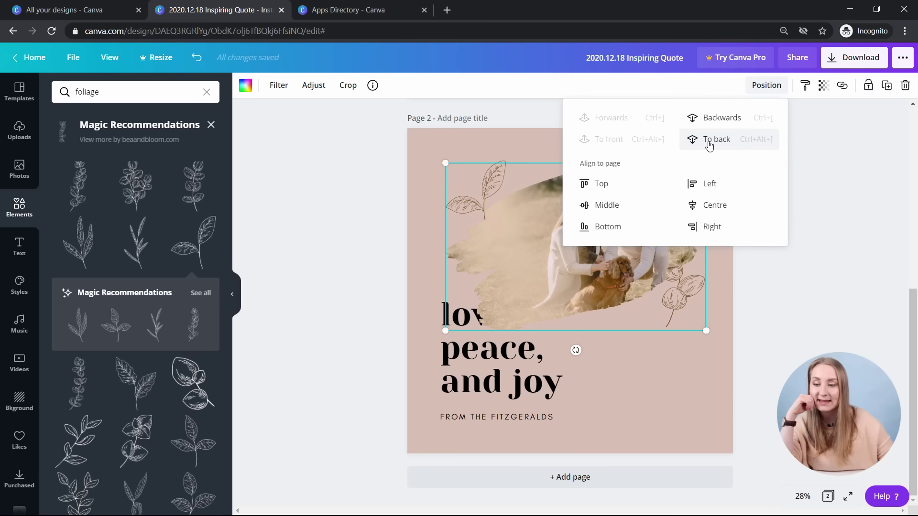
{"action": "left_click", "coordinate": [717, 139]}
- Move the right-hand leaf sprig down beside the quote and shrink it
{"action": "left_click", "coordinate": [689, 312]}
{"action": "left_click_drag", "start_coordinate": [689, 311], "coordinate": [693, 365]}
{"action": "left_click_drag", "start_coordinate": [694, 258], "coordinate": [688, 318]}
{"action": "left_click", "coordinate": [740, 276]}
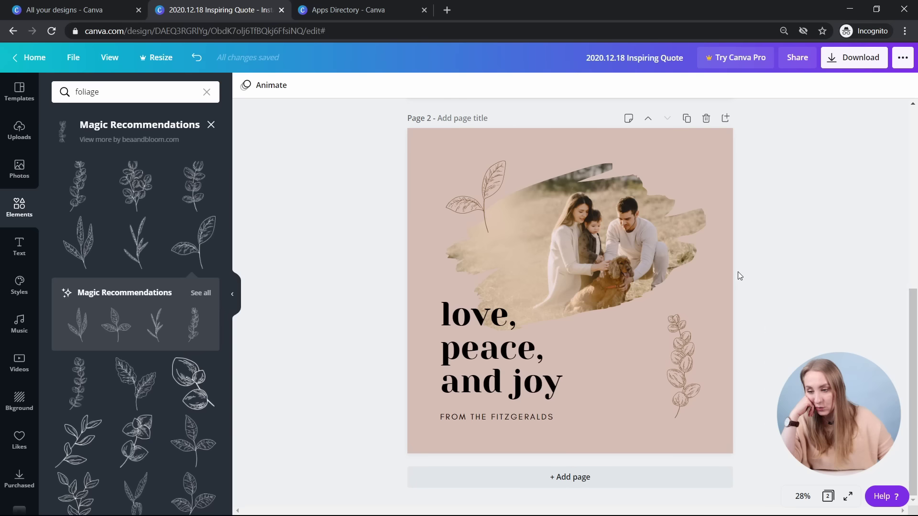
{"action": "left_click", "coordinate": [683, 365]}
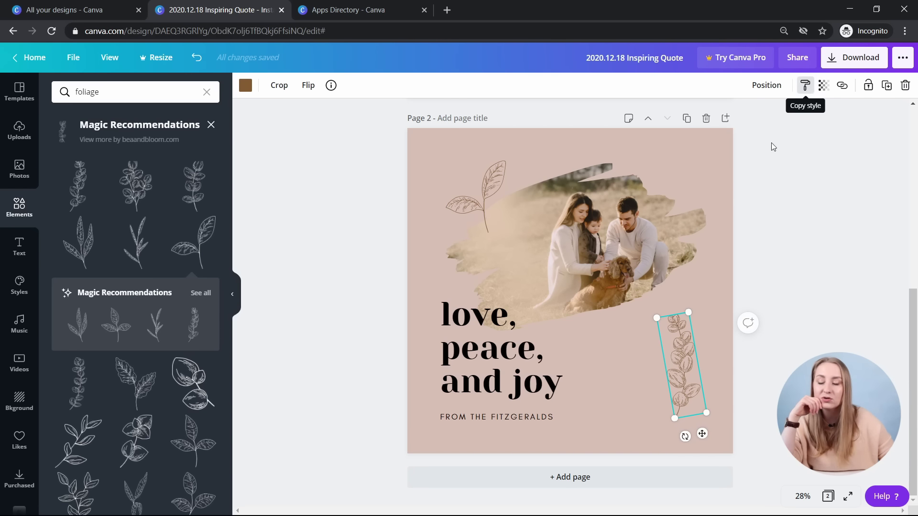
{"action": "left_click", "coordinate": [500, 357]}
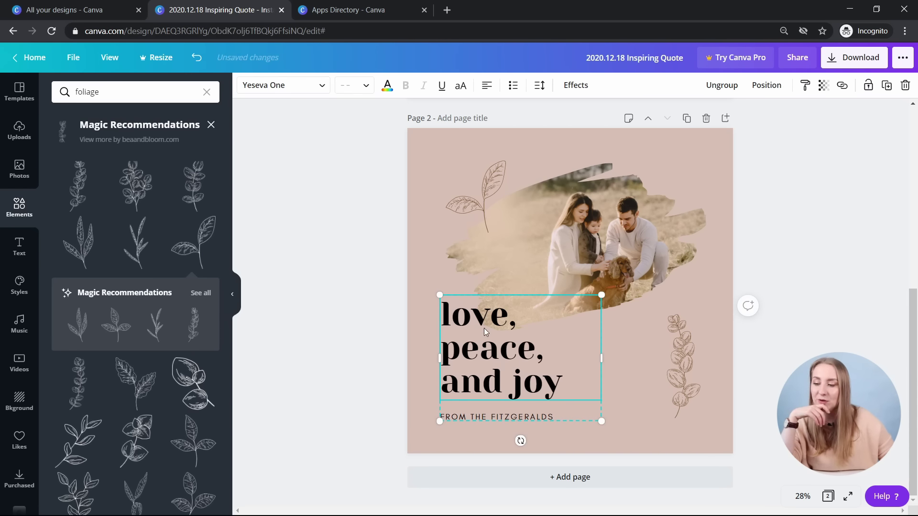
{"action": "left_click", "coordinate": [806, 86]}
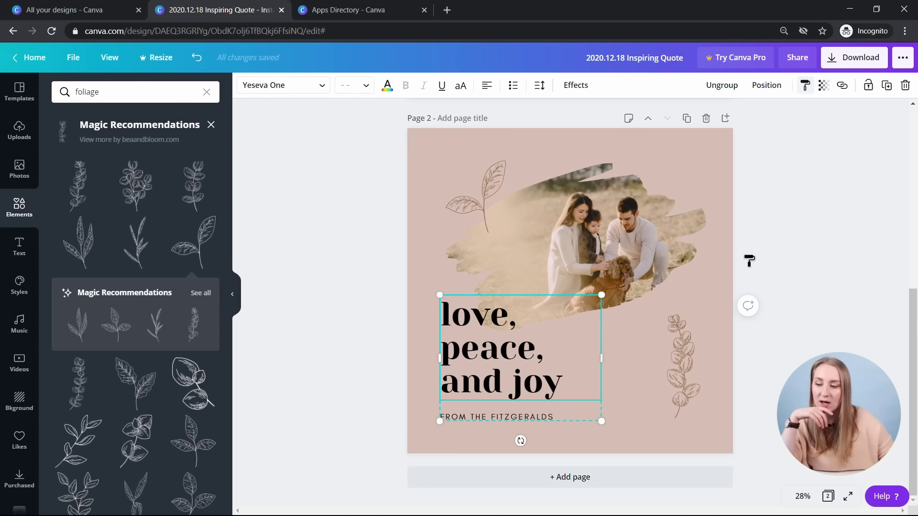
{"action": "scroll", "coordinate": [750, 260], "scroll_direction": "up", "scroll_amount": 5}
{"action": "left_click", "coordinate": [565, 237]}
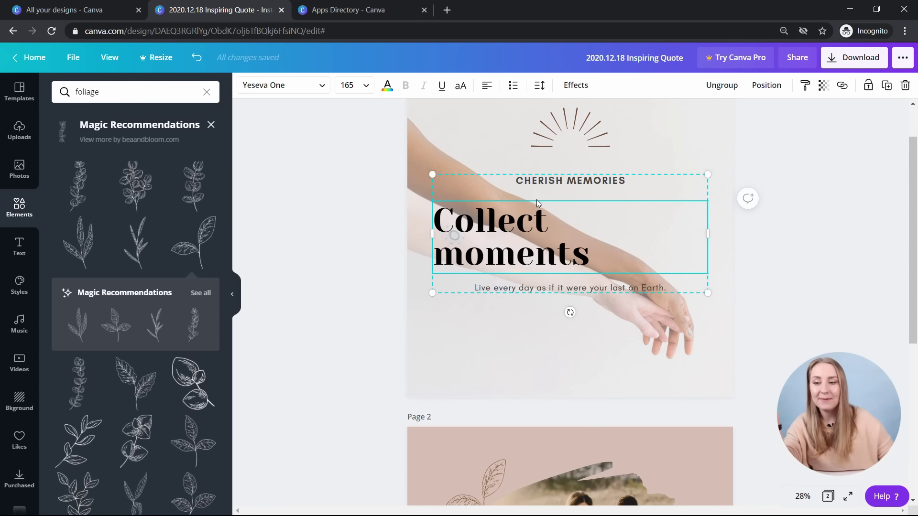
{"action": "key", "text": "ctrl+z"}
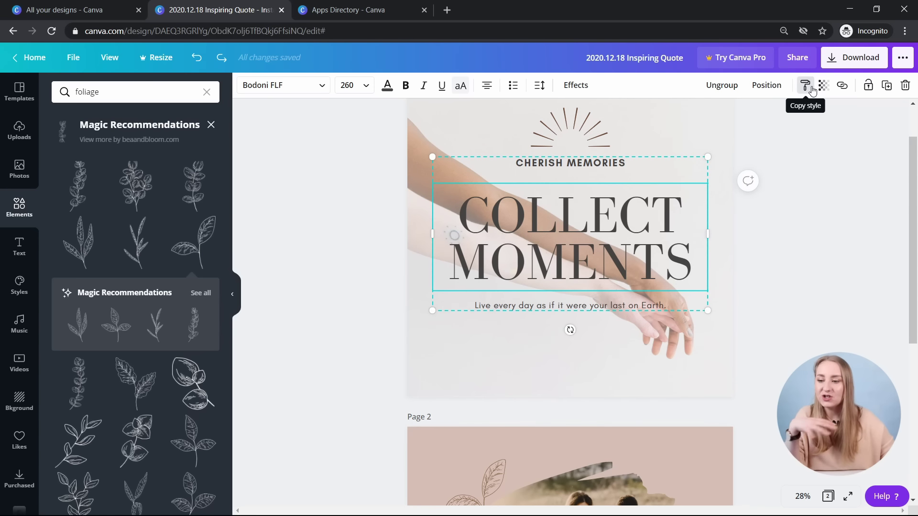
{"action": "scroll", "coordinate": [795, 180], "scroll_direction": "down", "scroll_amount": 6}
{"action": "left_click", "coordinate": [754, 232]}
{"action": "left_click", "coordinate": [547, 311]}
{"action": "left_click", "coordinate": [547, 311]}
{"action": "left_click", "coordinate": [547, 312]}
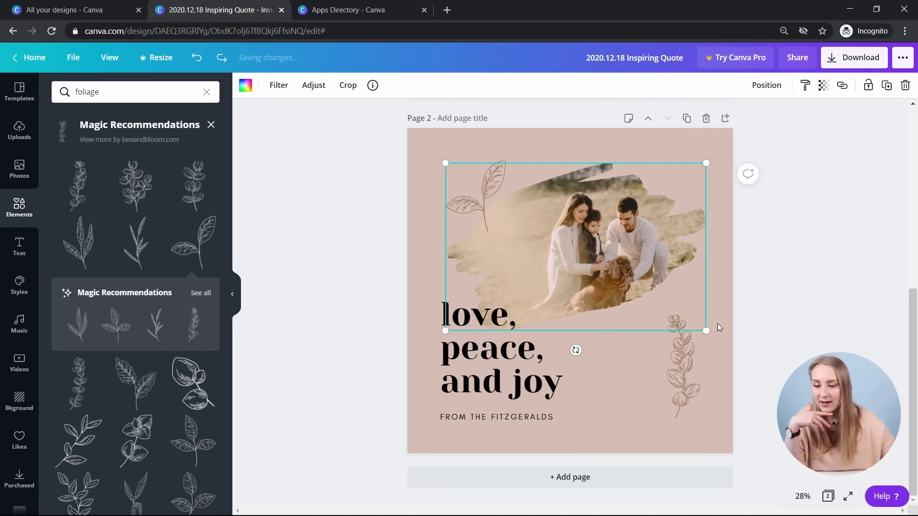
- Preview transparency on the right-hand leaf sprig, leaving it fully opaque
{"action": "left_click", "coordinate": [681, 367]}
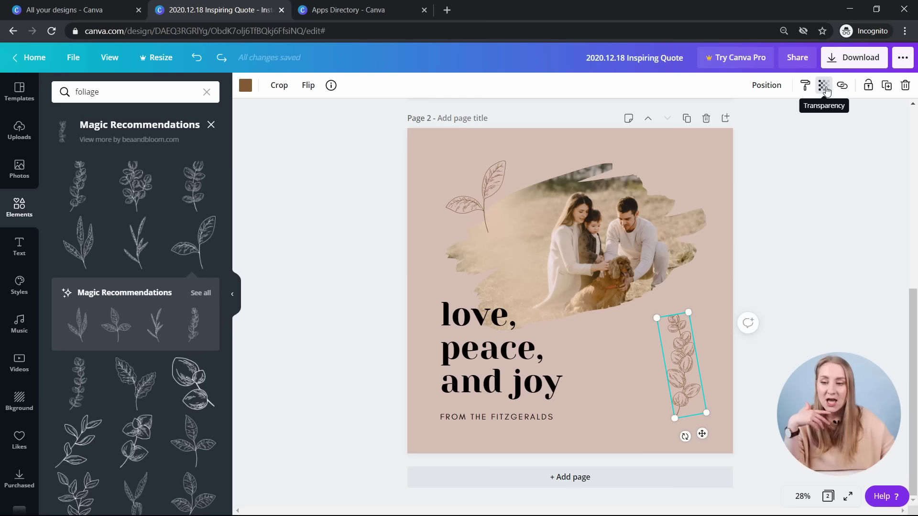
{"action": "left_click", "coordinate": [827, 91]}
{"action": "left_click_drag", "start_coordinate": [793, 119], "coordinate": [844, 130]}
{"action": "left_click", "coordinate": [844, 130]}
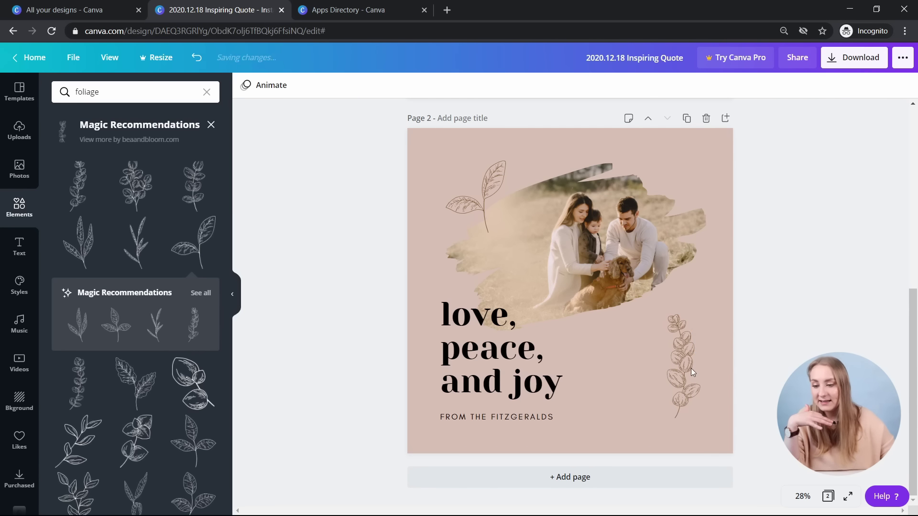
- Nudge the top-left leaf onto the photo and back, testing its transparency
{"action": "left_click", "coordinate": [480, 191]}
{"action": "left_click_drag", "start_coordinate": [484, 202], "coordinate": [514, 247]}
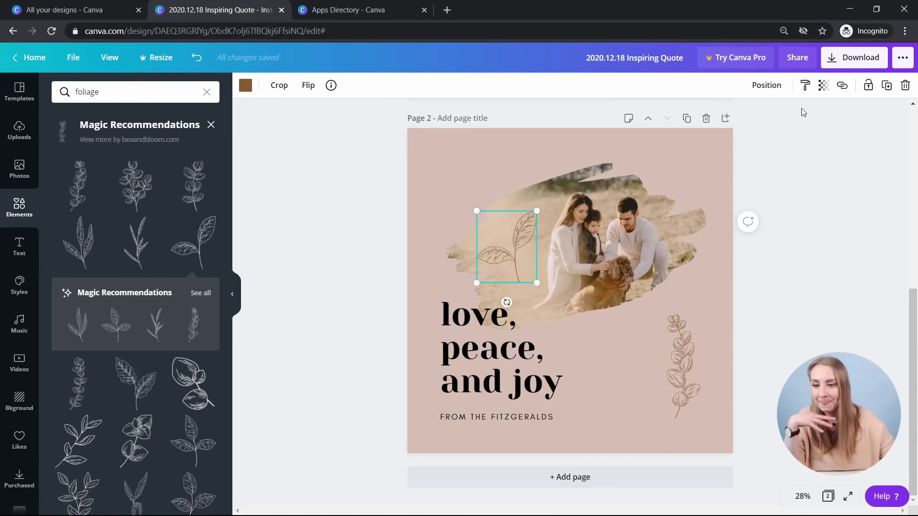
{"action": "left_click", "coordinate": [823, 85]}
{"action": "left_click_drag", "start_coordinate": [788, 115], "coordinate": [827, 125]}
{"action": "left_click_drag", "start_coordinate": [510, 249], "coordinate": [472, 198]}
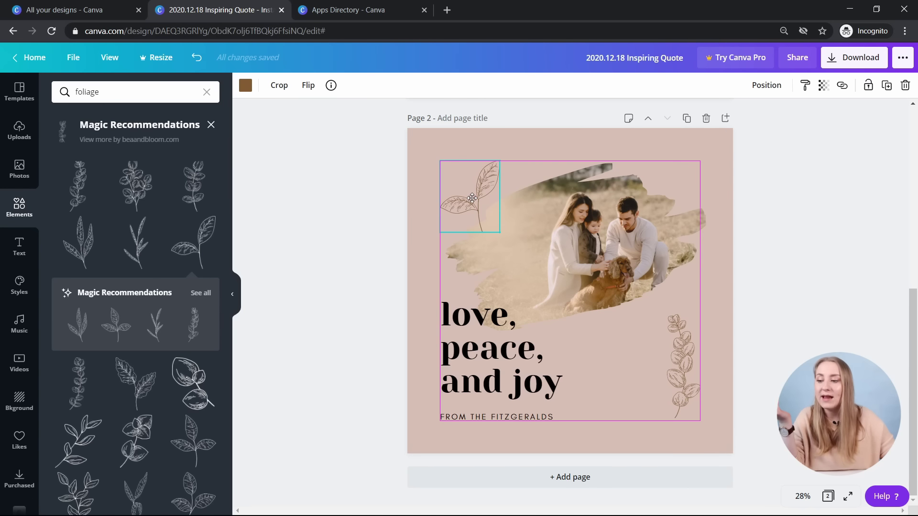
{"action": "left_click", "coordinate": [827, 95]}
{"action": "left_click_drag", "start_coordinate": [811, 115], "coordinate": [792, 123]}
{"action": "left_click", "coordinate": [850, 281]}
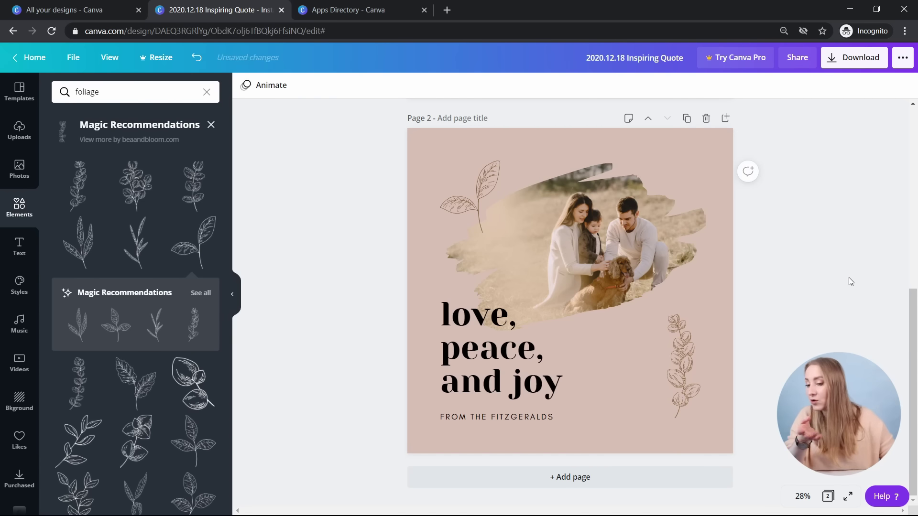
- Test transparency on the quote text and photo, restore 100 opacity, and return to page 1
{"action": "left_click", "coordinate": [509, 380]}
{"action": "left_click", "coordinate": [823, 85]}
{"action": "mouse_move", "coordinate": [791, 113]}
{"action": "left_mouse_down"}
{"action": "mouse_move", "coordinate": [751, 118]}
{"action": "mouse_move", "coordinate": [791, 117]}
{"action": "left_mouse_up"}
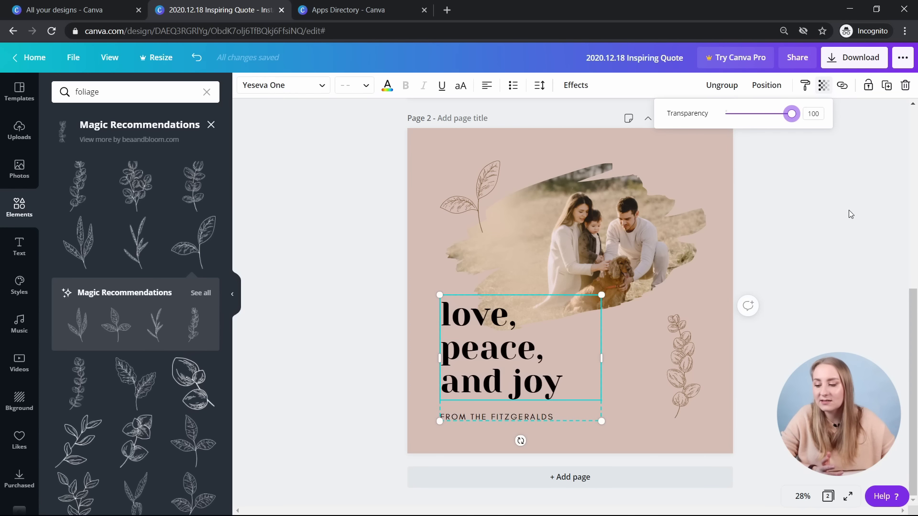
{"action": "left_click", "coordinate": [787, 88]}
{"action": "left_click", "coordinate": [651, 226]}
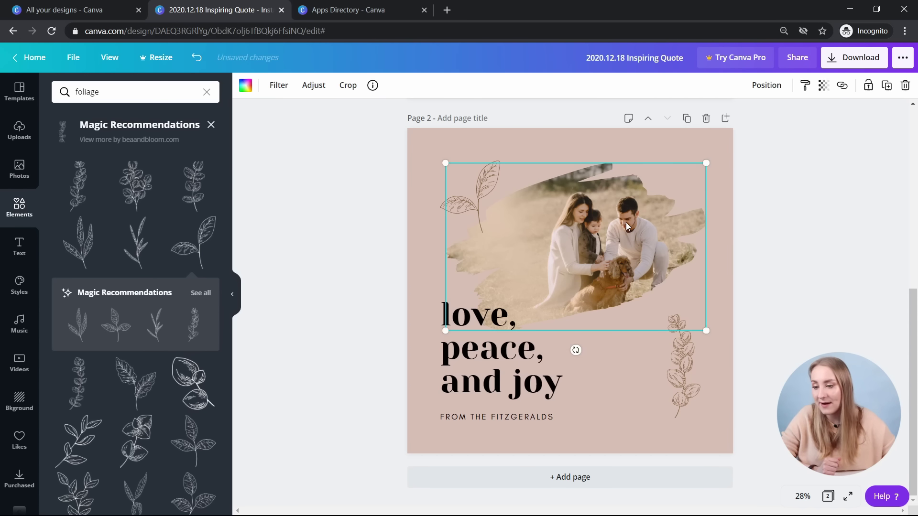
{"action": "left_click", "coordinate": [824, 86]}
{"action": "left_click_drag", "start_coordinate": [791, 113], "coordinate": [819, 121]}
{"action": "left_click", "coordinate": [774, 148]}
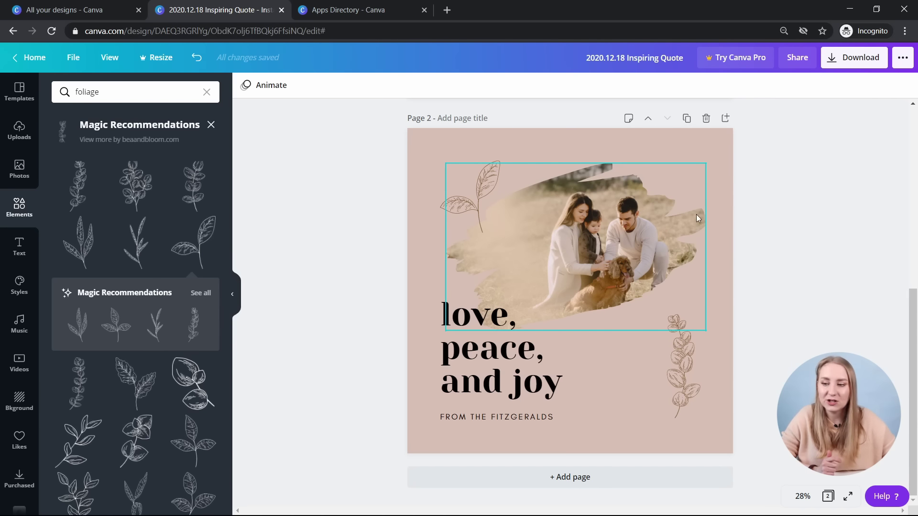
{"action": "left_click", "coordinate": [615, 266]}
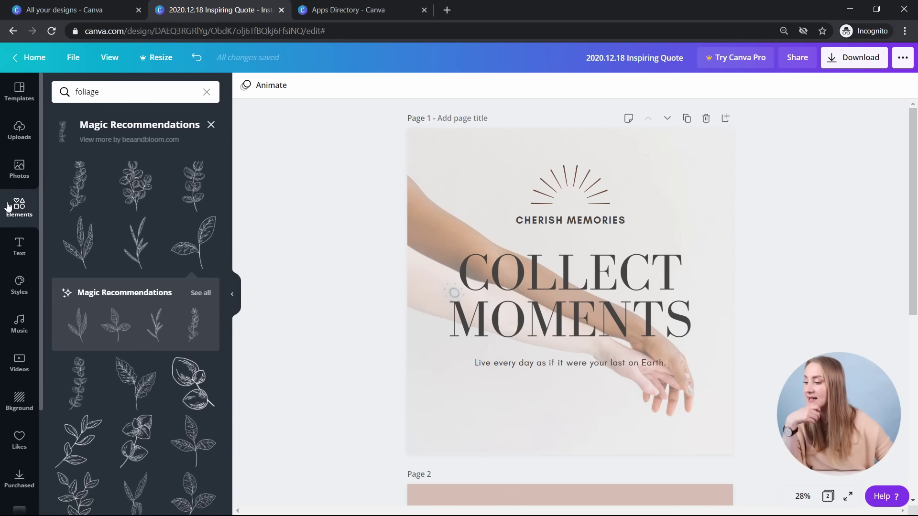
{"action": "left_click", "coordinate": [8, 206]}
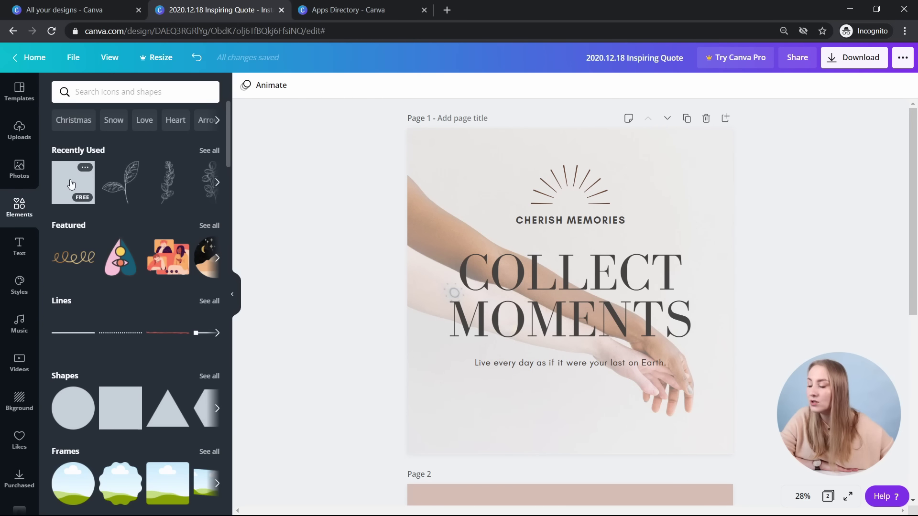
- Add the pink square from Recently Used and stretch it into a thin full-width bottom bar
{"action": "left_click", "coordinate": [71, 183]}
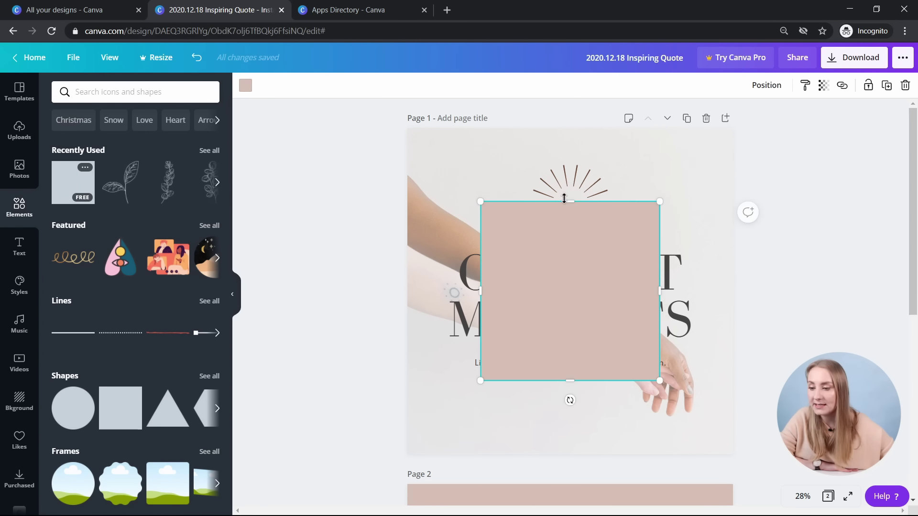
{"action": "left_click_drag", "start_coordinate": [569, 236], "coordinate": [574, 361]}
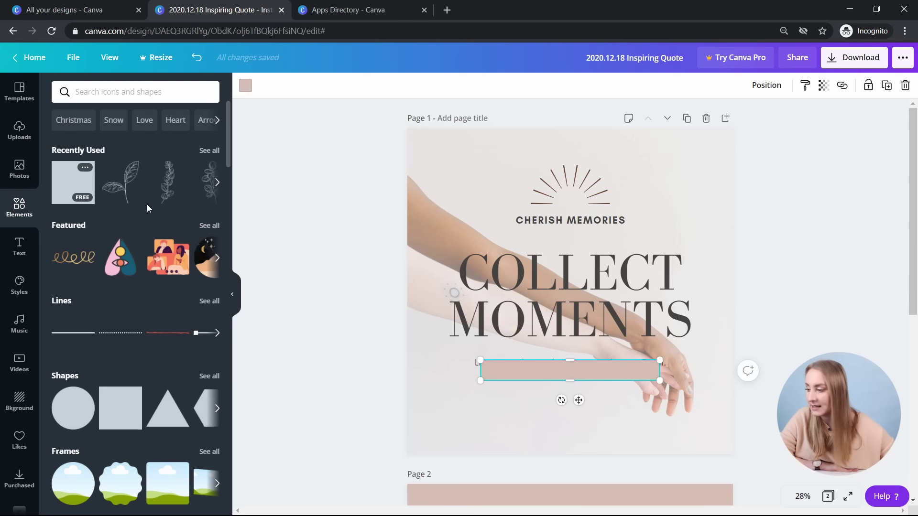
{"action": "left_click", "coordinate": [201, 382]}
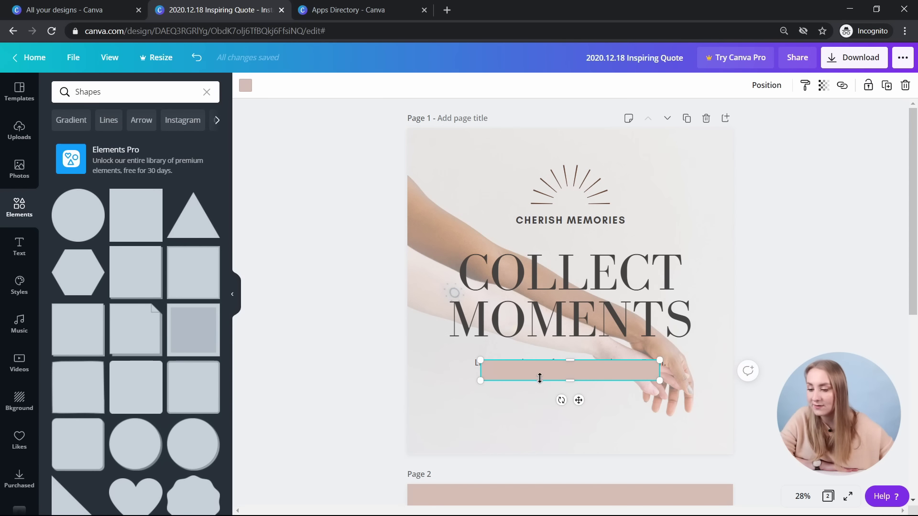
{"action": "left_click_drag", "start_coordinate": [553, 377], "coordinate": [480, 449]}
{"action": "left_click_drag", "start_coordinate": [589, 448], "coordinate": [733, 445]}
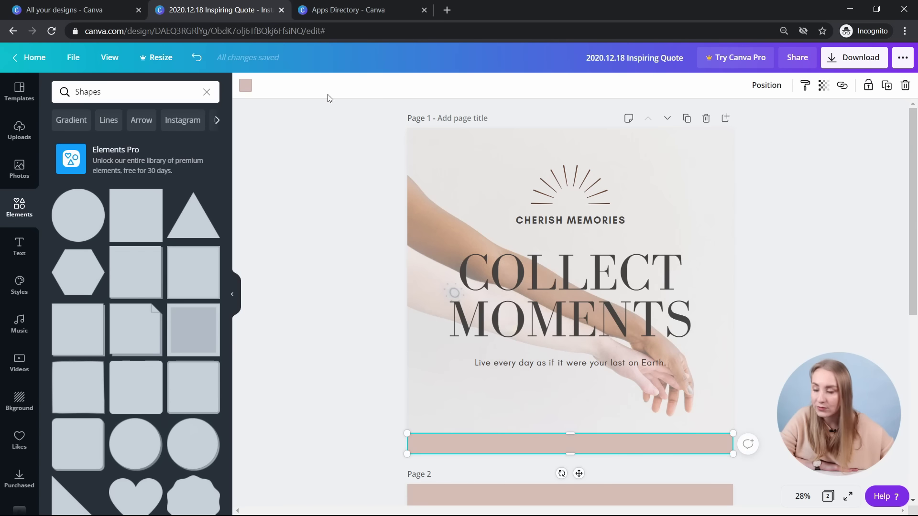
{"action": "left_click", "coordinate": [245, 85]}
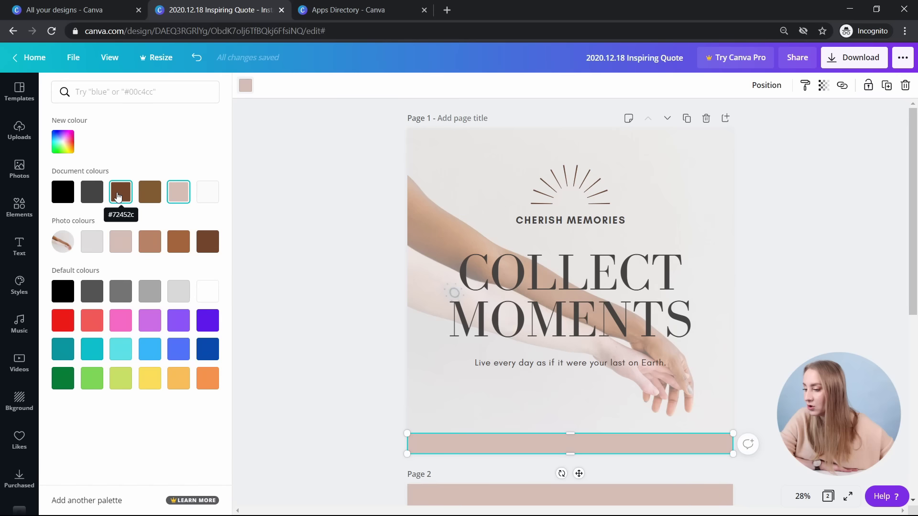
- Give the bottom bar a custom greyish-brown colour, #594643
{"action": "left_click", "coordinate": [213, 247]}
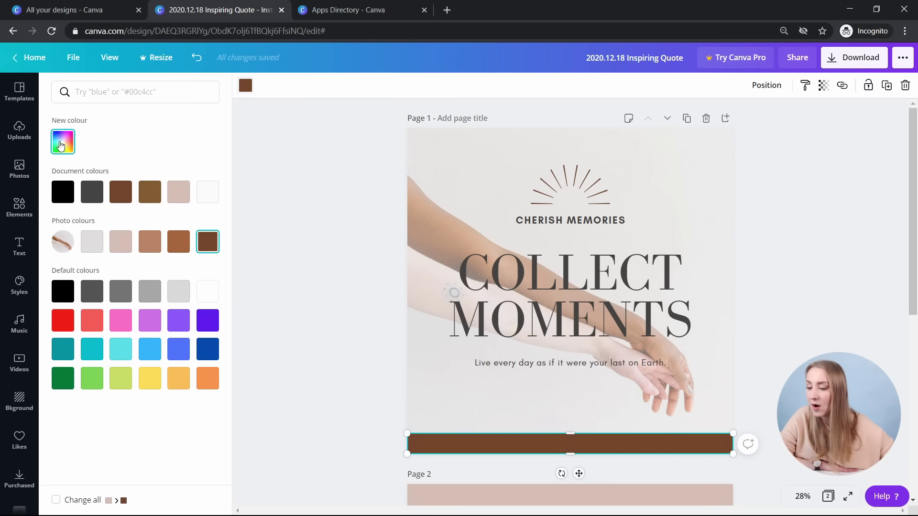
{"action": "left_click", "coordinate": [60, 146]}
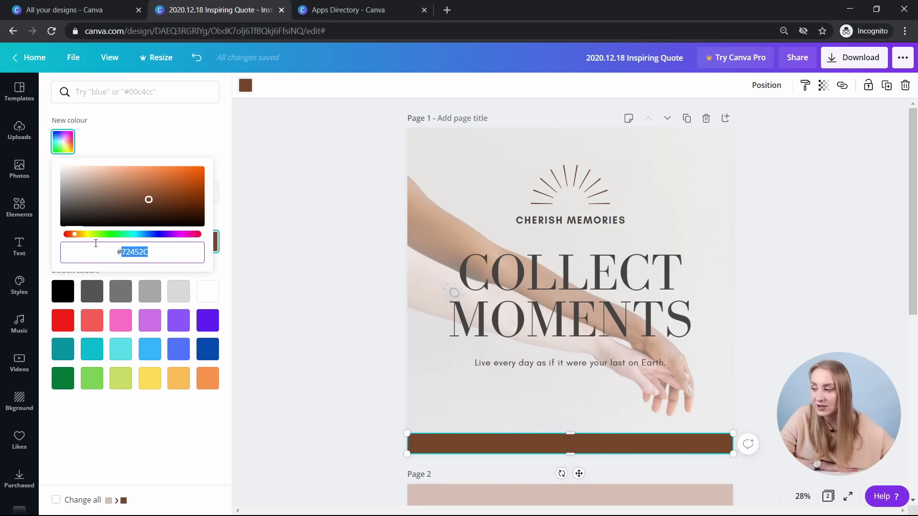
{"action": "left_click_drag", "start_coordinate": [160, 211], "coordinate": [96, 205]}
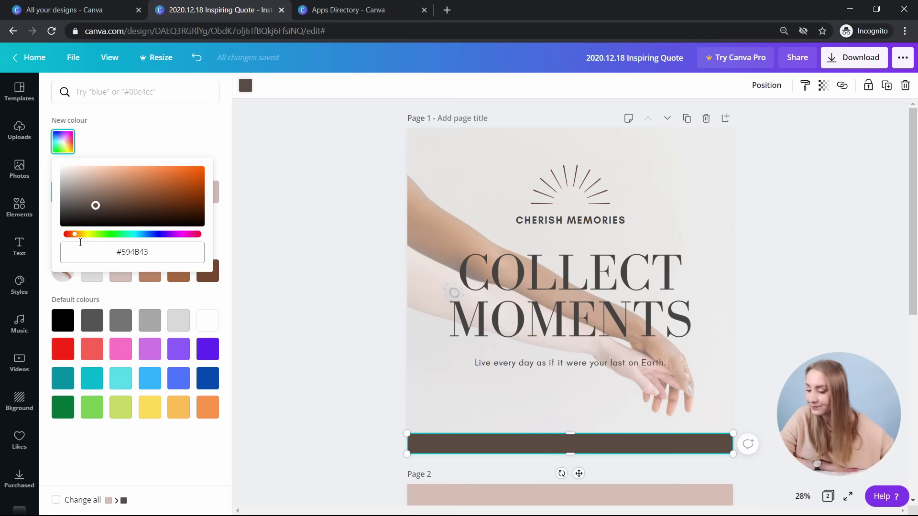
{"action": "left_click_drag", "start_coordinate": [107, 236], "coordinate": [71, 249]}
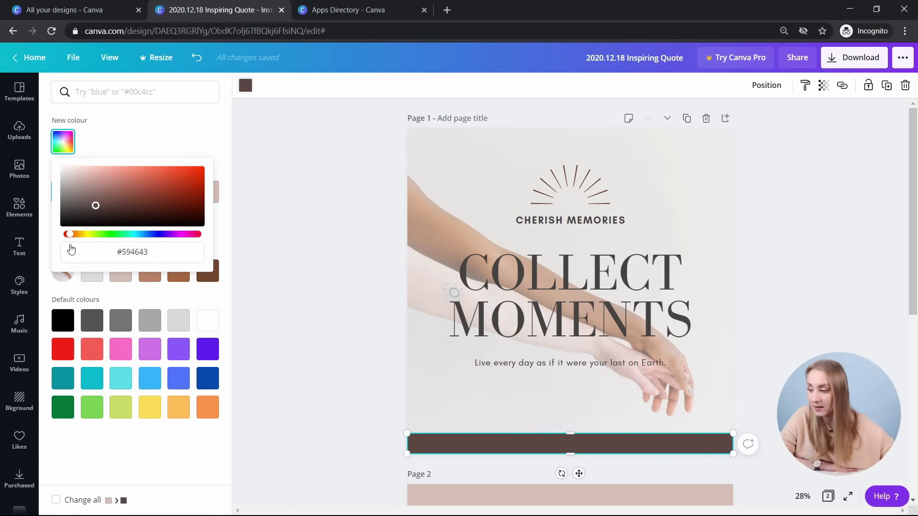
{"action": "left_click", "coordinate": [19, 247]}
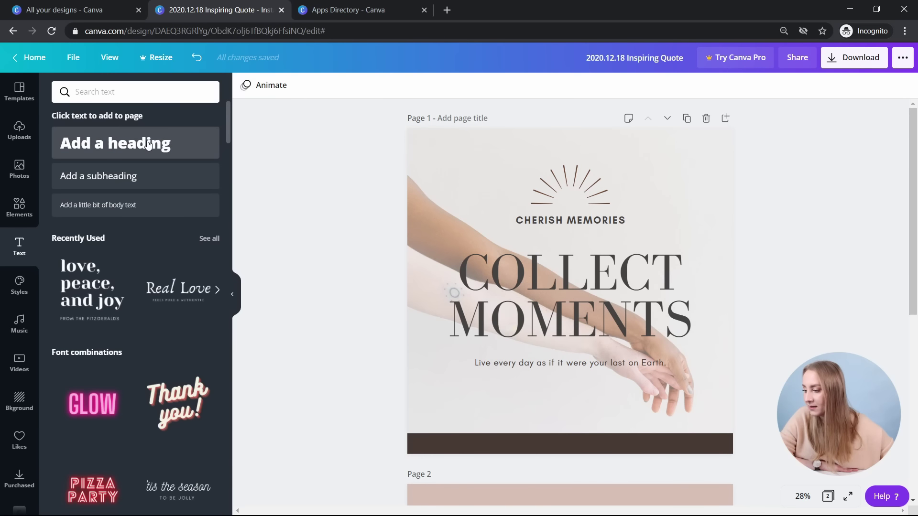
- Check which font page 2's love, peace, and joy text uses
{"action": "scroll", "coordinate": [311, 177], "scroll_direction": "down", "scroll_amount": 5}
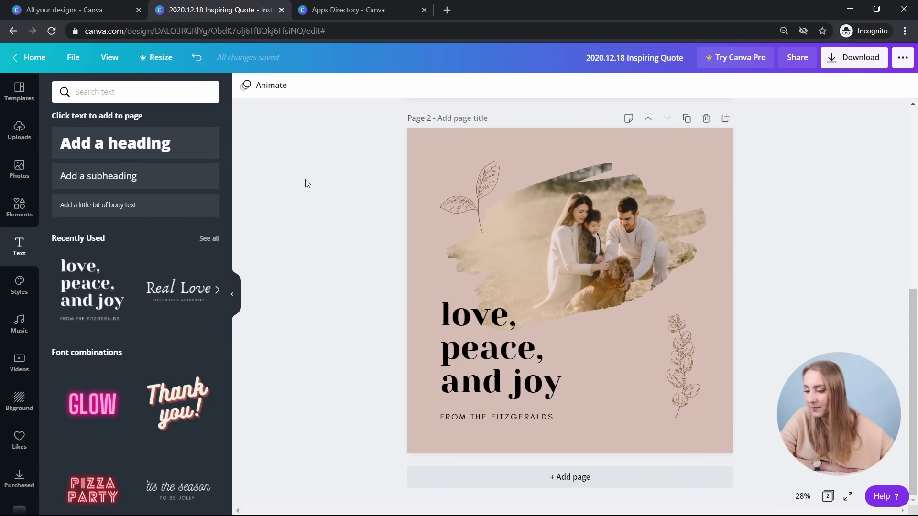
{"action": "left_click", "coordinate": [458, 418]}
{"action": "left_click", "coordinate": [281, 85]}
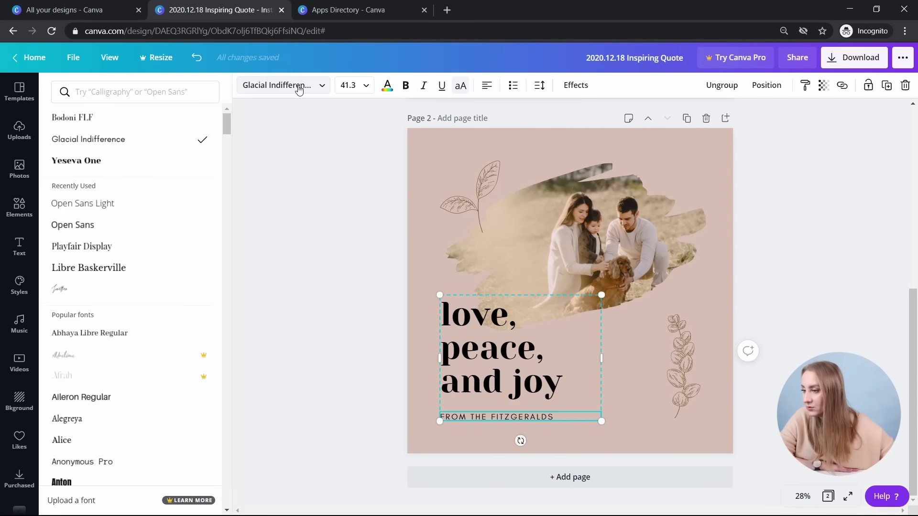
{"action": "key", "text": "Escape"}
{"action": "scroll", "coordinate": [363, 335], "scroll_direction": "up", "scroll_amount": 5}
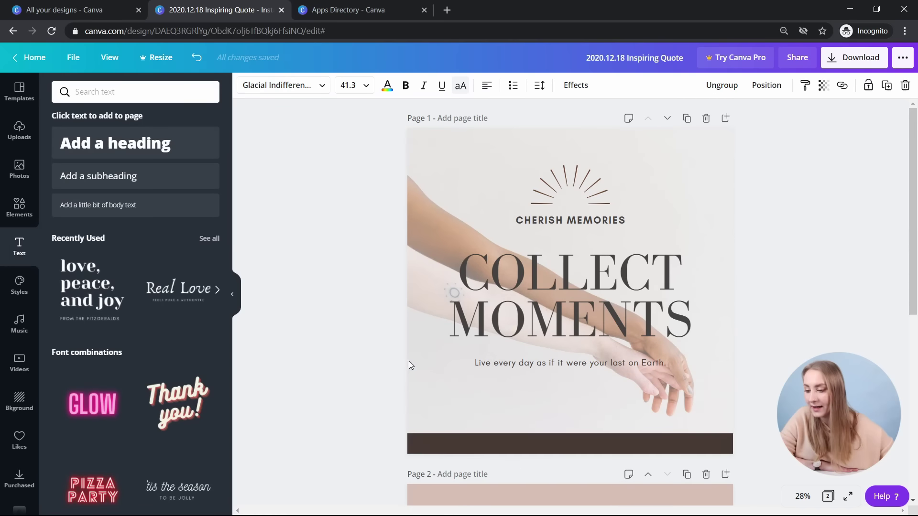
- Add a subheading to page 1 in Glacial Indifference at size 64
{"action": "left_click", "coordinate": [119, 186]}
{"action": "left_click", "coordinate": [261, 86]}
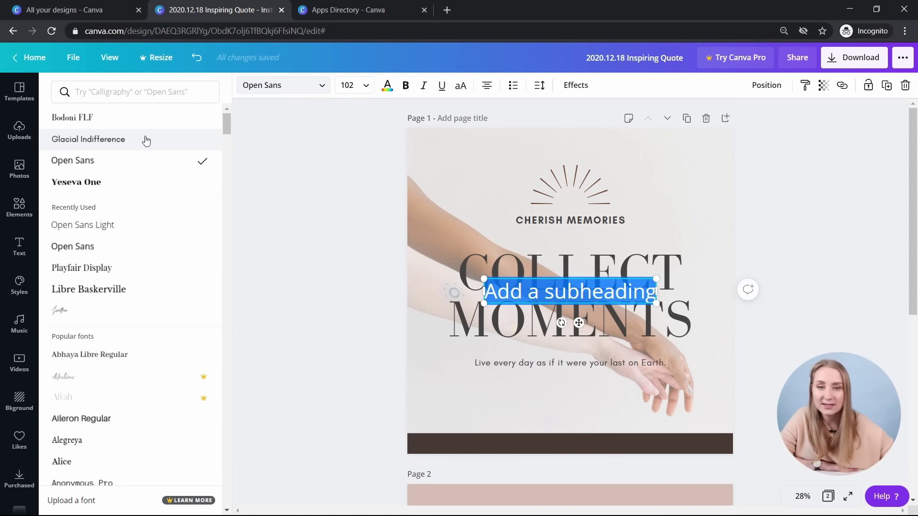
{"action": "left_click", "coordinate": [89, 139]}
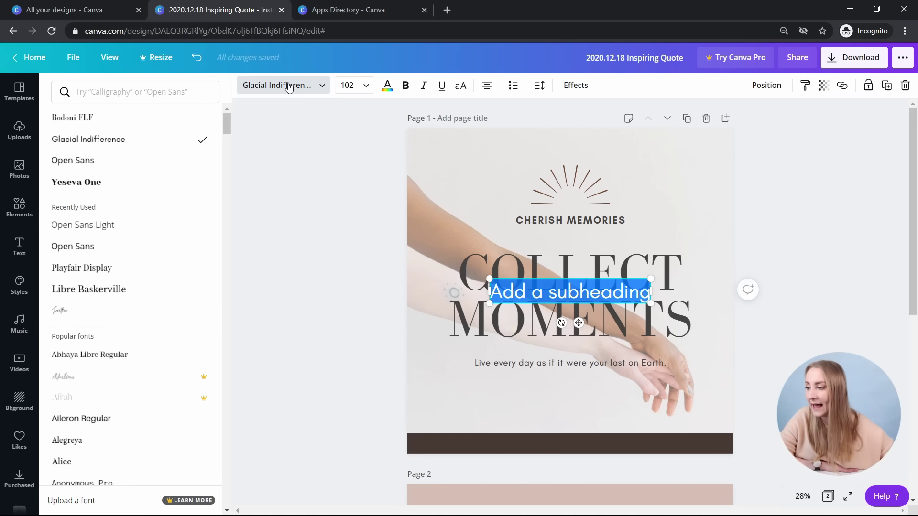
{"action": "left_click", "coordinate": [354, 85]}
{"action": "scroll", "coordinate": [371, 306], "scroll_direction": "down", "scroll_amount": 2}
{"action": "left_click", "coordinate": [370, 311]}
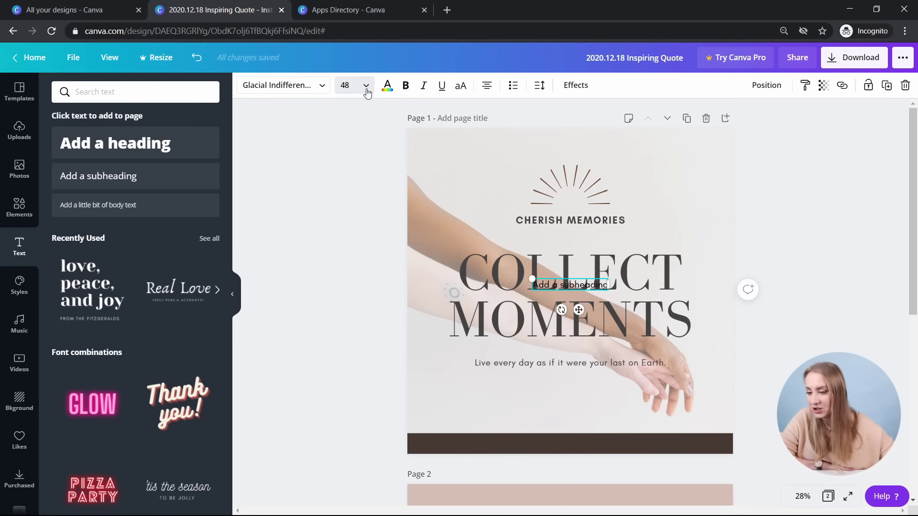
{"action": "left_click", "coordinate": [368, 85]}
{"action": "left_click", "coordinate": [366, 284]}
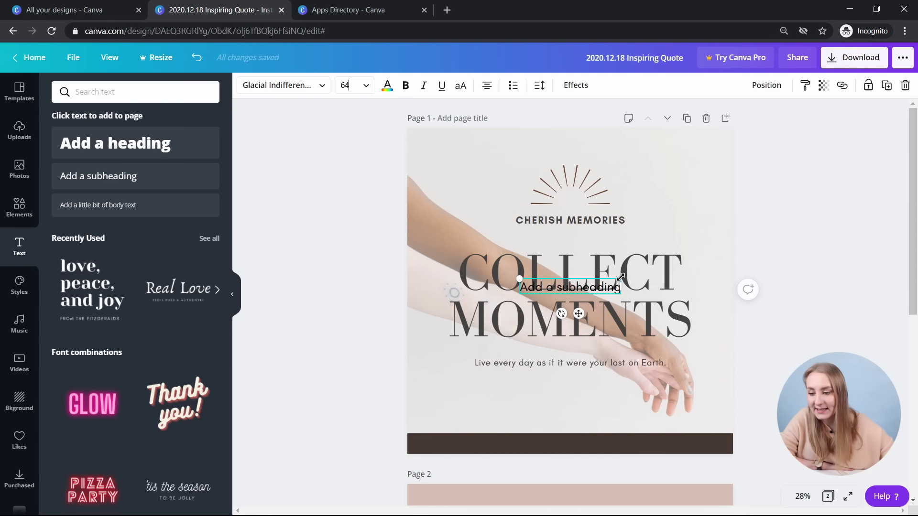
- Enlarge the subheading and move it below the Earth line
{"action": "mouse_move", "coordinate": [660, 236]}
{"action": "left_mouse_down"}
{"action": "mouse_move", "coordinate": [669, 241]}
{"action": "mouse_move", "coordinate": [652, 234]}
{"action": "mouse_move", "coordinate": [716, 193]}
{"action": "mouse_move", "coordinate": [674, 208]}
{"action": "mouse_move", "coordinate": [786, 166]}
{"action": "mouse_move", "coordinate": [634, 203]}
{"action": "mouse_move", "coordinate": [722, 179]}
{"action": "mouse_move", "coordinate": [676, 205]}
{"action": "mouse_move", "coordinate": [719, 200]}
{"action": "mouse_move", "coordinate": [637, 230]}
{"action": "mouse_move", "coordinate": [647, 228]}
{"action": "left_mouse_up"}
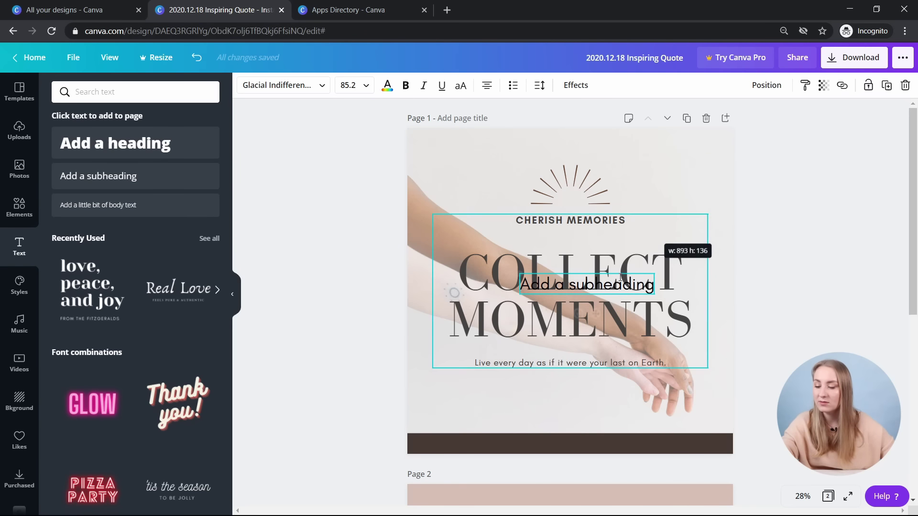
{"action": "left_click_drag", "start_coordinate": [595, 314], "coordinate": [573, 425]}
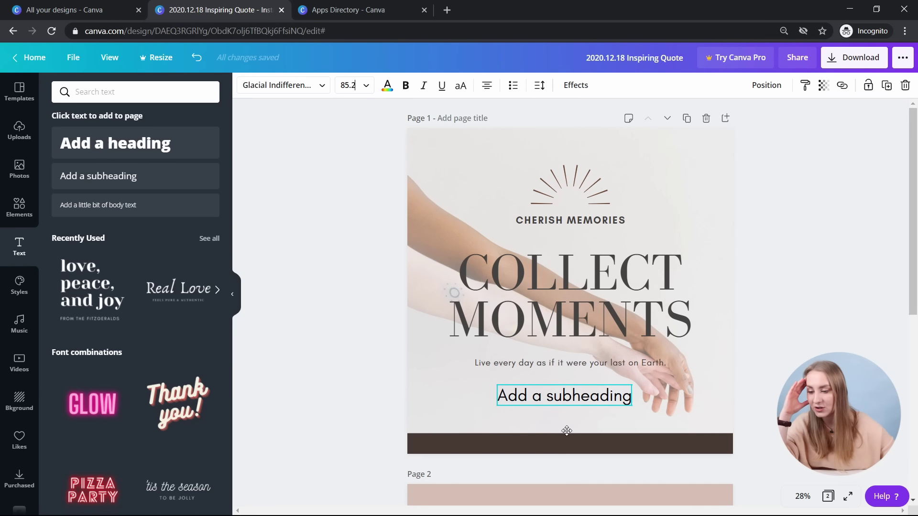
{"action": "left_click", "coordinate": [387, 88]}
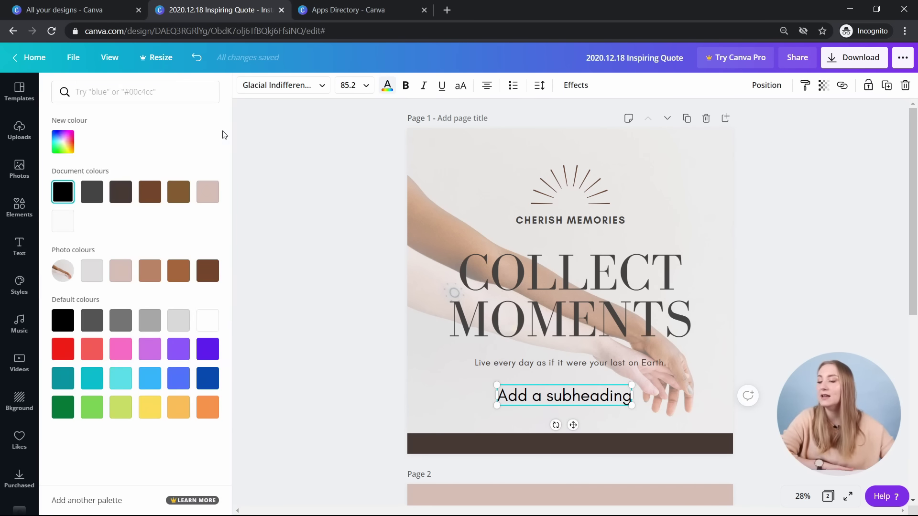
- Make the subheading white, bold and all capitals
{"action": "left_click", "coordinate": [61, 227]}
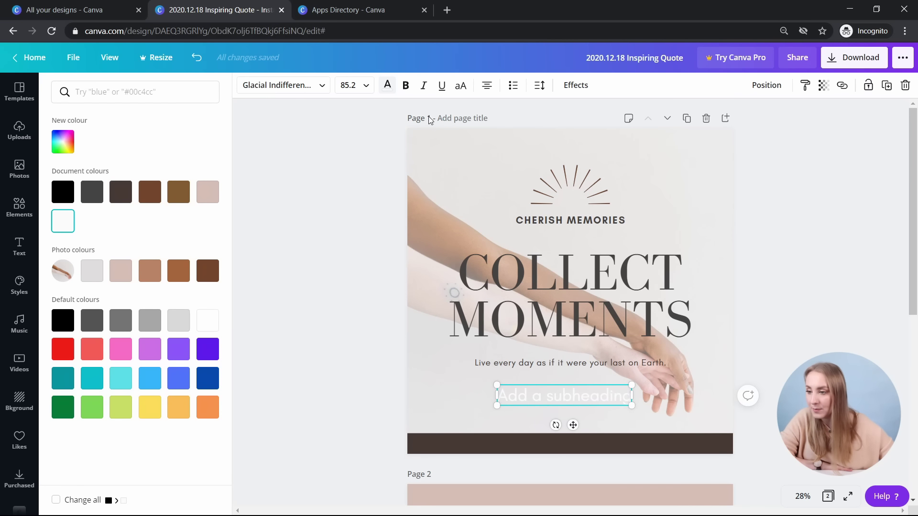
{"action": "left_click", "coordinate": [406, 86]}
{"action": "left_click", "coordinate": [406, 88]}
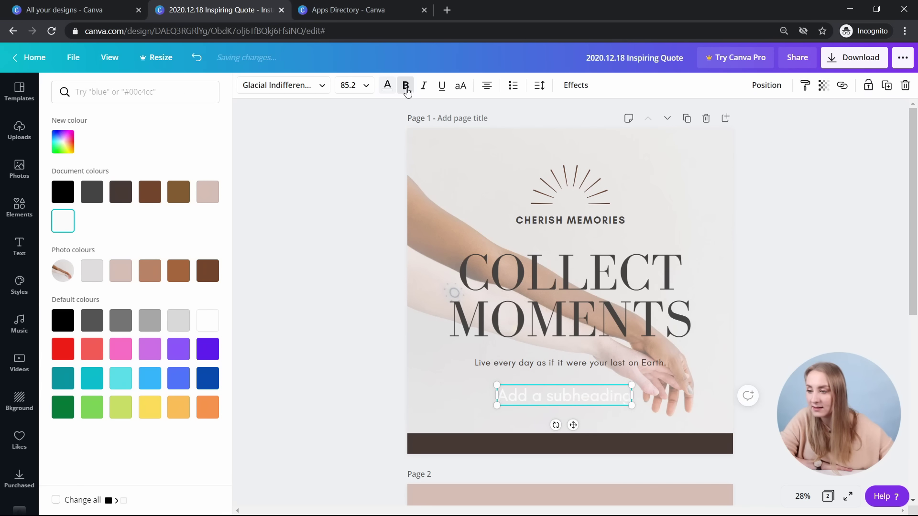
{"action": "left_click", "coordinate": [406, 89]}
{"action": "left_click", "coordinate": [442, 86]}
{"action": "left_click", "coordinate": [460, 86]}
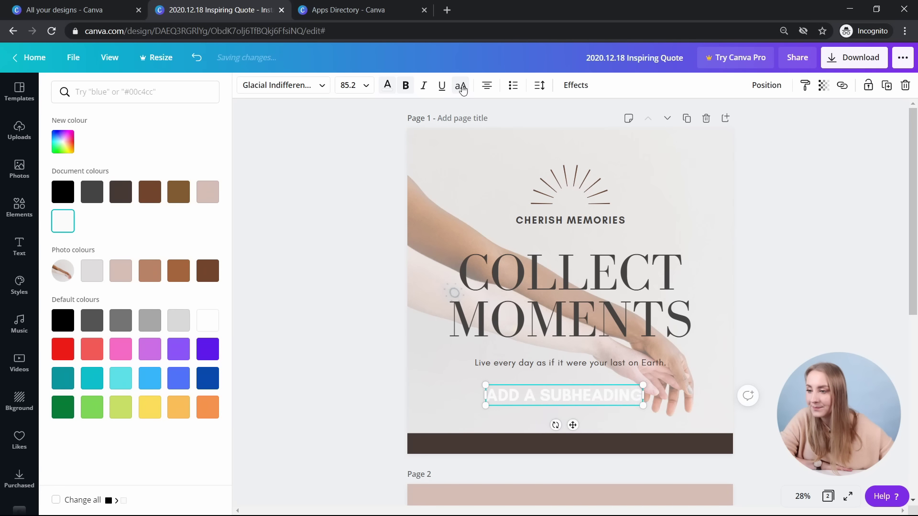
{"action": "left_click", "coordinate": [462, 86]}
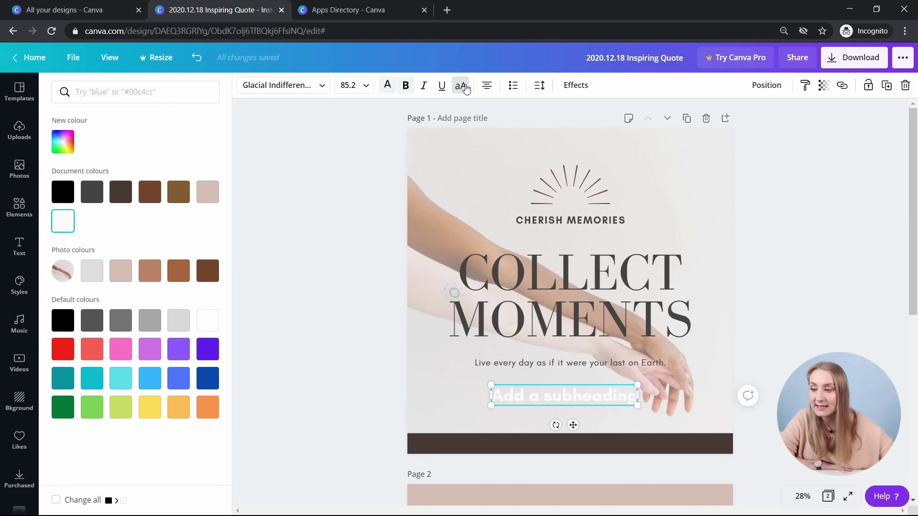
{"action": "left_click", "coordinate": [462, 87]}
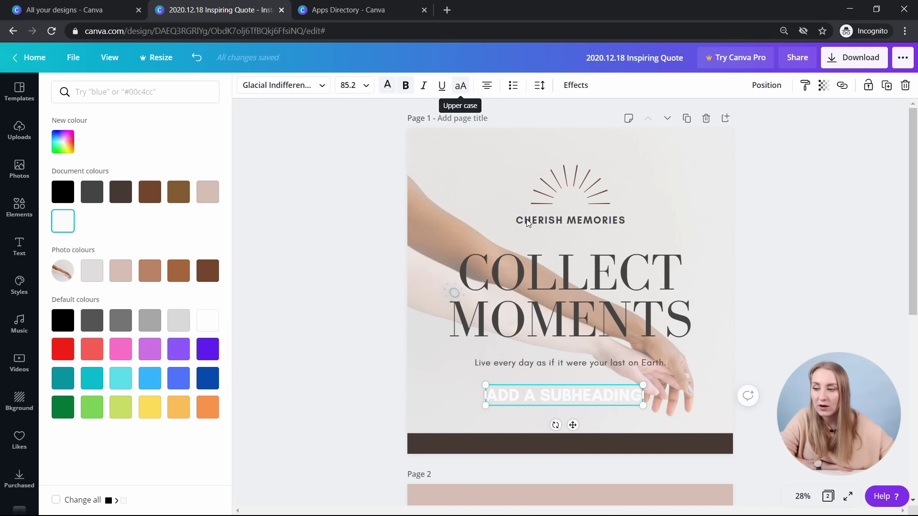
- Replace the subheading text with the pasted website address and widen its box
{"action": "key", "text": "ctrl+a"}
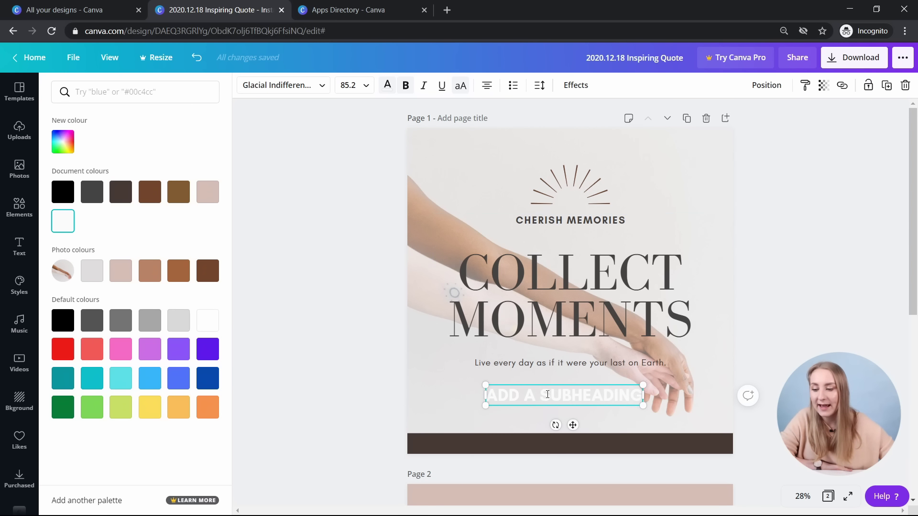
{"action": "type", "text": "WWW.NATALIAKALINSKA.COM"}
{"action": "left_click", "coordinate": [493, 89]}
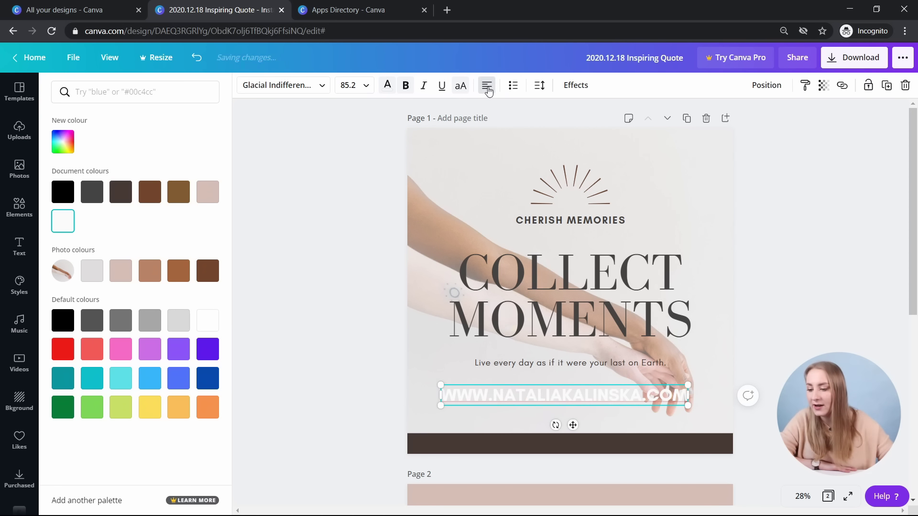
{"action": "left_click_drag", "start_coordinate": [688, 395], "coordinate": [724, 401]}
{"action": "left_click_drag", "start_coordinate": [572, 387], "coordinate": [487, 387]}
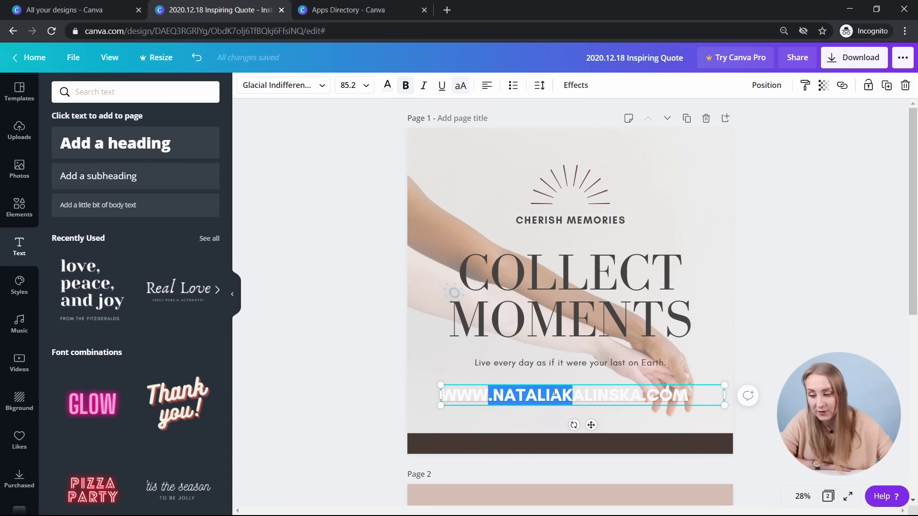
{"action": "key", "text": "Escape"}
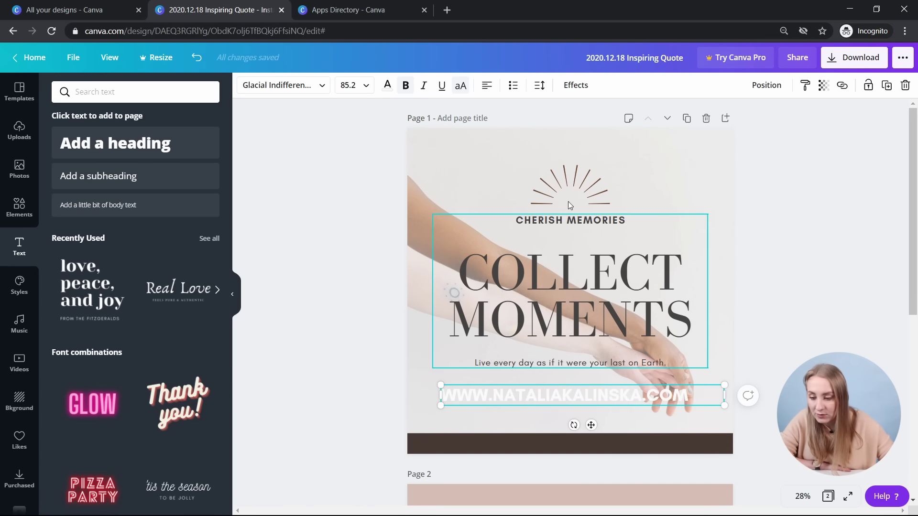
- Centre-align the website address and position it just above the dark bar
{"action": "left_click", "coordinate": [487, 86]}
{"action": "left_click", "coordinate": [487, 88]}
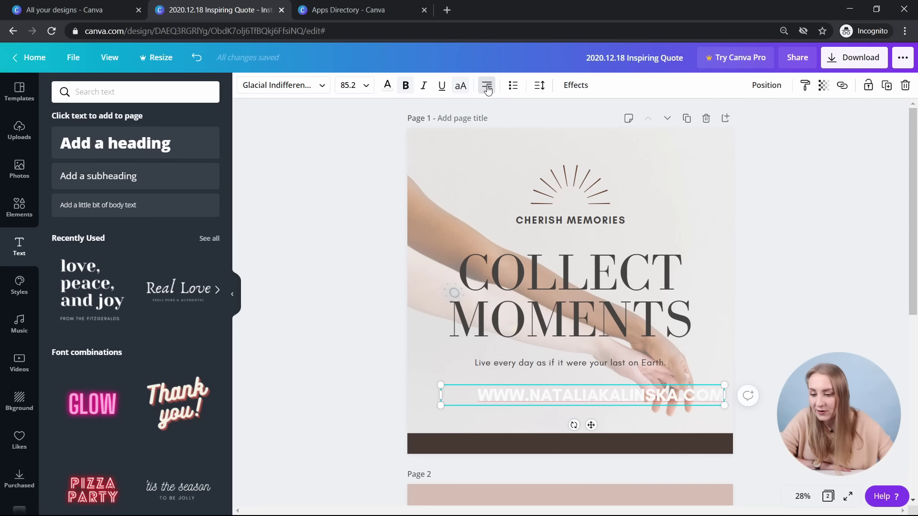
{"action": "left_click", "coordinate": [490, 93]}
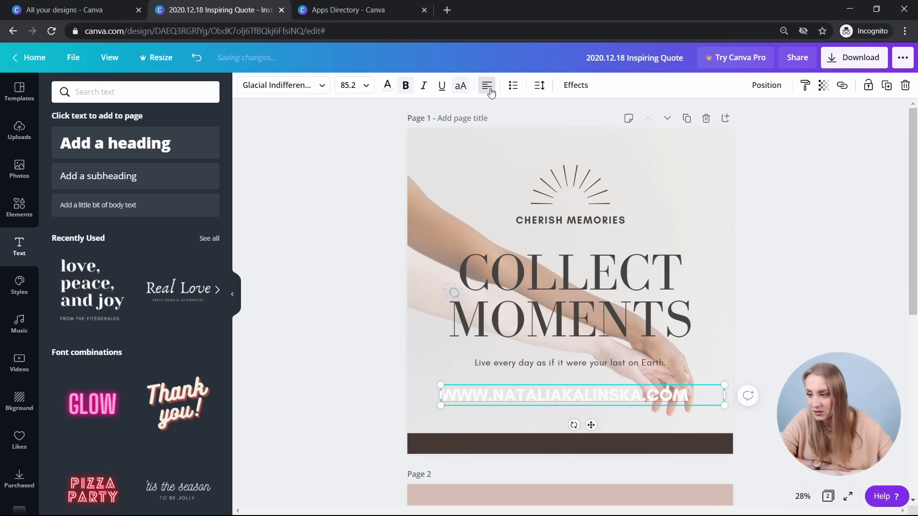
{"action": "left_click", "coordinate": [488, 90]}
{"action": "left_click_drag", "start_coordinate": [590, 425], "coordinate": [587, 407]}
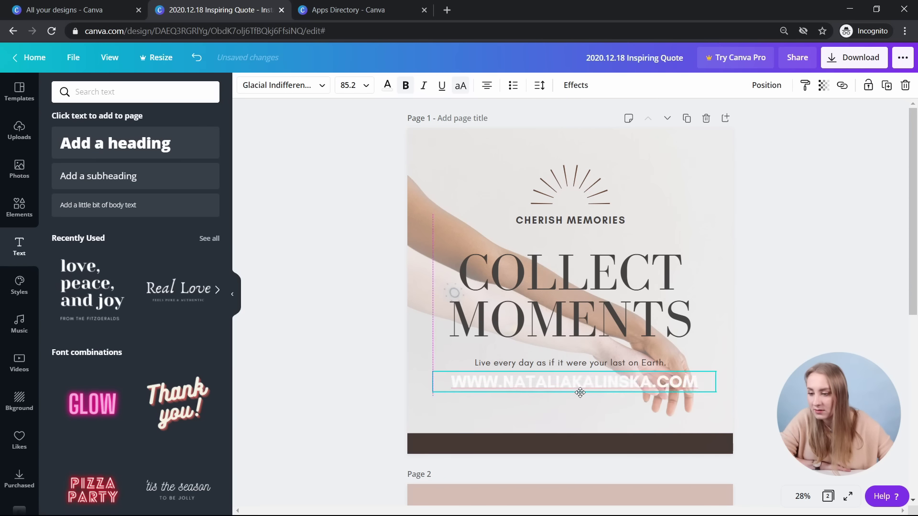
- Try bulleted and numbered list formatting, then remove it and check the spacing settings
{"action": "left_click", "coordinate": [514, 89]}
{"action": "left_click", "coordinate": [515, 87]}
{"action": "left_click", "coordinate": [513, 86]}
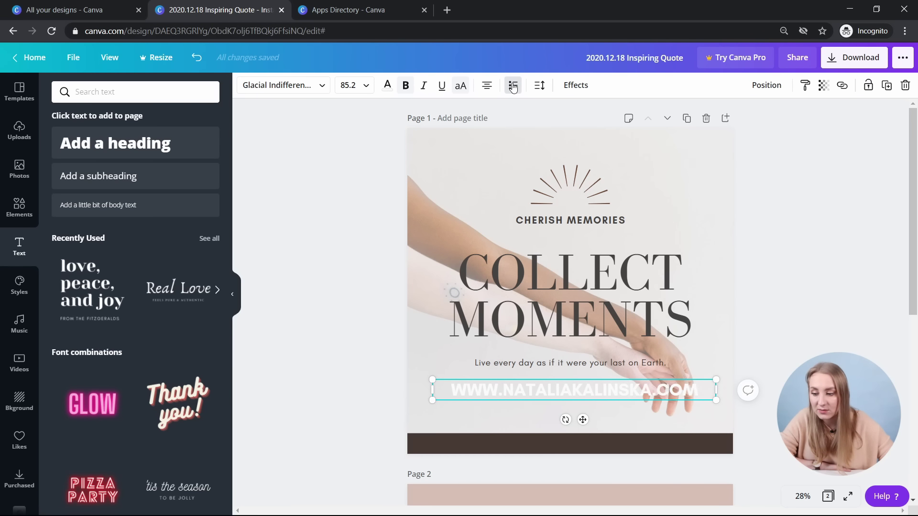
{"action": "left_click", "coordinate": [540, 87]}
{"action": "left_click", "coordinate": [708, 385]}
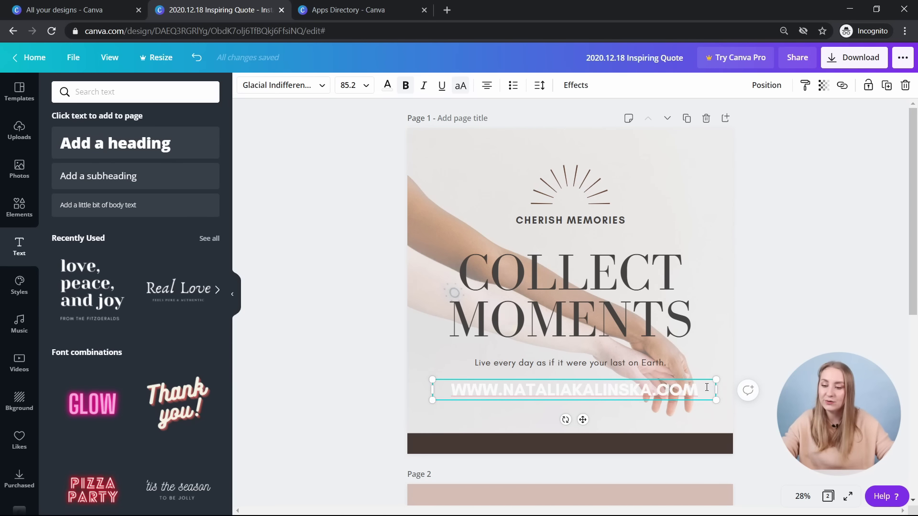
- Add a name line under the website address and set letter spacing to 0
{"action": "left_click", "coordinate": [713, 385]}
{"action": "key", "text": "Return"}
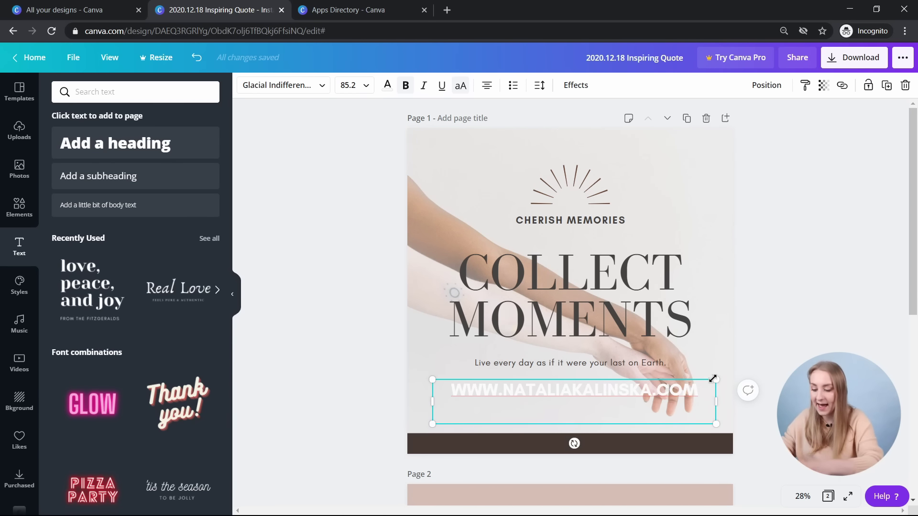
{"action": "type", "text": "NATALIA HE"}
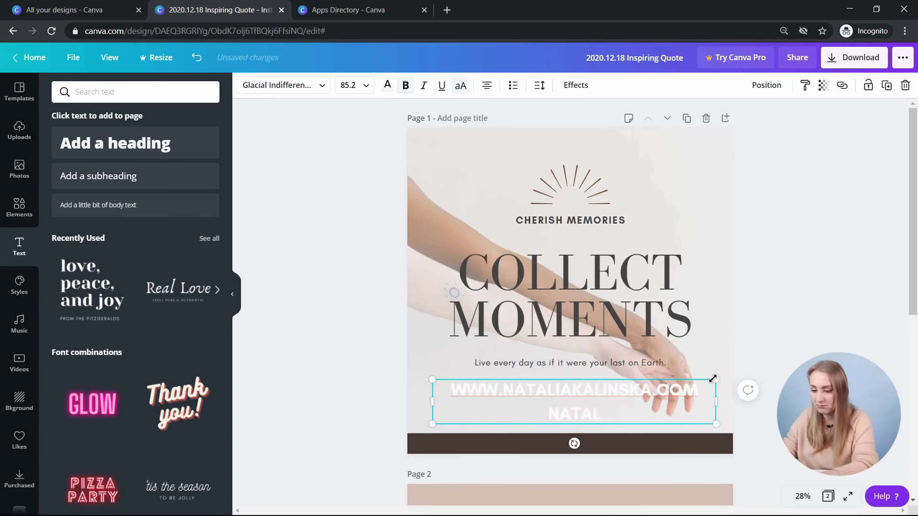
{"action": "left_click", "coordinate": [539, 85]}
{"action": "type", "text": "Y"}
{"action": "mouse_move", "coordinate": [622, 123]}
{"action": "left_mouse_down"}
{"action": "mouse_move", "coordinate": [633, 123]}
{"action": "mouse_move", "coordinate": [604, 125]}
{"action": "mouse_move", "coordinate": [629, 125]}
{"action": "left_mouse_up"}
- Tighten both footer lines' spacing to 1.19 line height, then delete the name line
{"action": "left_click_drag", "start_coordinate": [648, 401], "coordinate": [425, 384]}
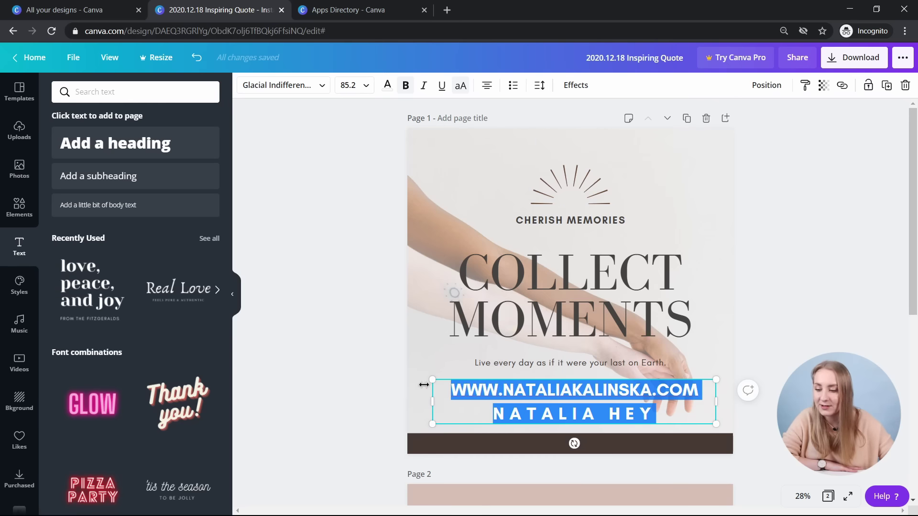
{"action": "left_click", "coordinate": [538, 86]}
{"action": "mouse_move", "coordinate": [618, 117]}
{"action": "left_mouse_down"}
{"action": "mouse_move", "coordinate": [652, 117]}
{"action": "mouse_move", "coordinate": [609, 119]}
{"action": "left_mouse_up"}
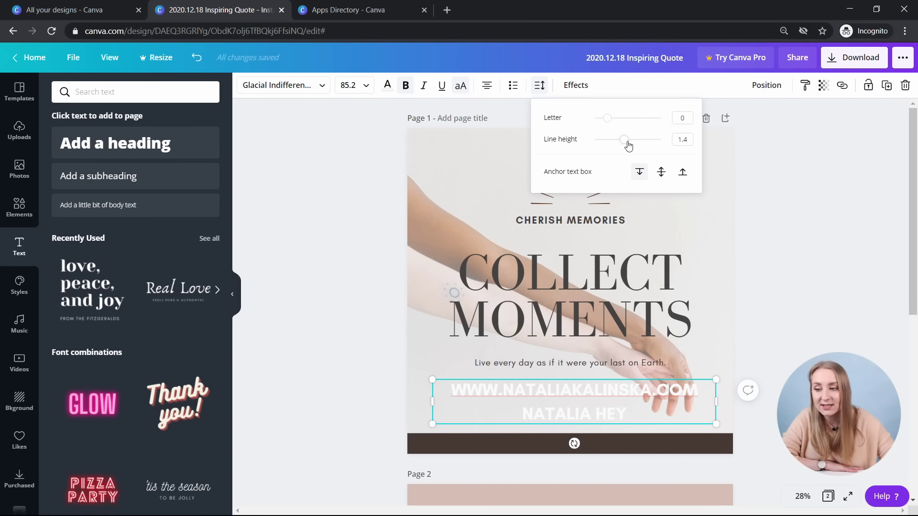
{"action": "mouse_move", "coordinate": [623, 142]}
{"action": "left_mouse_down"}
{"action": "mouse_move", "coordinate": [600, 141]}
{"action": "mouse_move", "coordinate": [664, 149]}
{"action": "mouse_move", "coordinate": [606, 141]}
{"action": "mouse_move", "coordinate": [654, 140]}
{"action": "mouse_move", "coordinate": [619, 149]}
{"action": "left_mouse_up"}
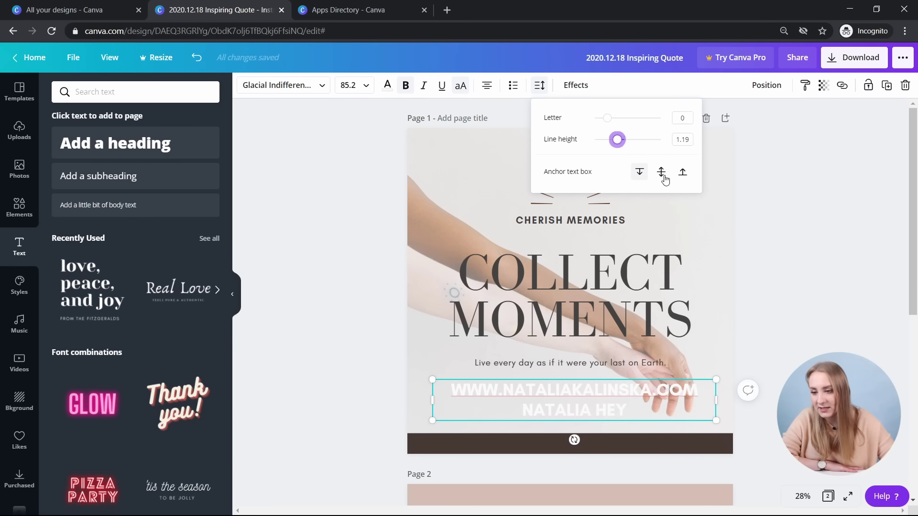
{"action": "left_click", "coordinate": [567, 402]}
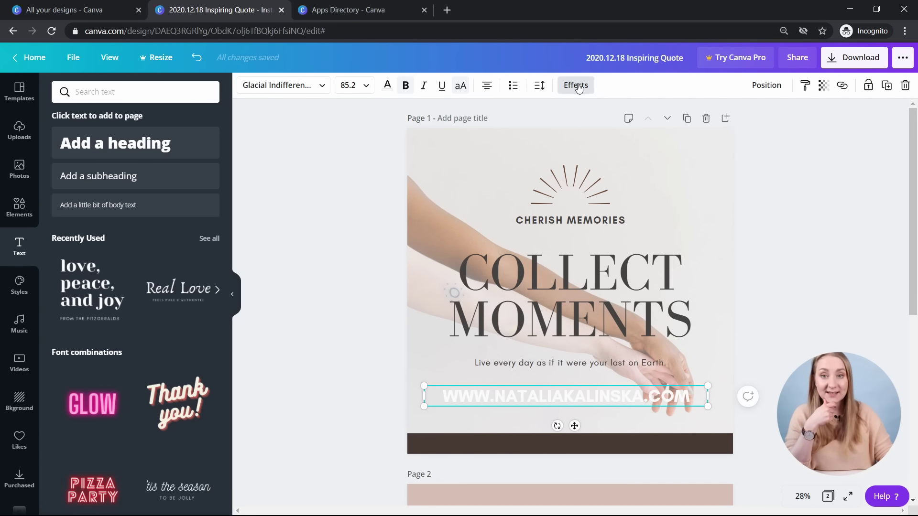
{"action": "left_click", "coordinate": [789, 270]}
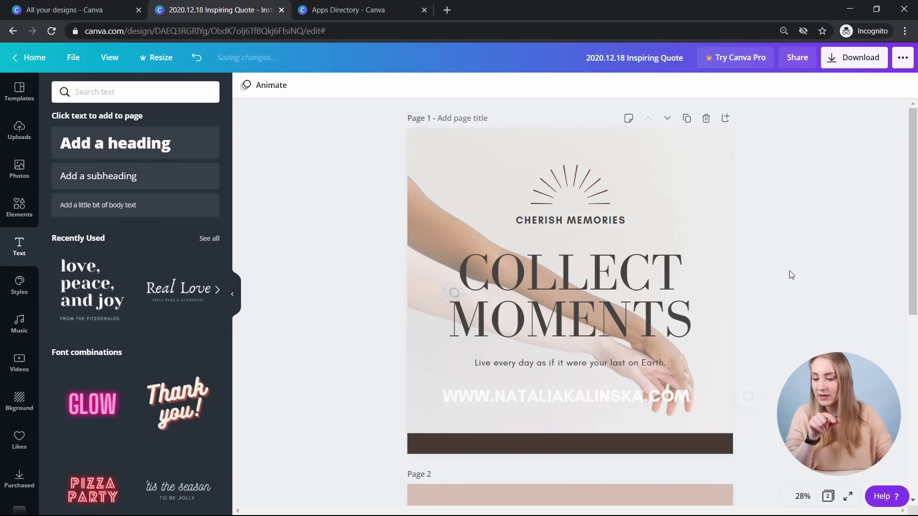
{"action": "scroll", "coordinate": [784, 259], "scroll_direction": "down", "scroll_amount": 1}
{"action": "scroll", "coordinate": [784, 257], "scroll_direction": "down", "scroll_amount": 7}
- Give the page 2 headline a golden-brown shadow with transparency 71 and blur 43
{"action": "left_click", "coordinate": [530, 315]}
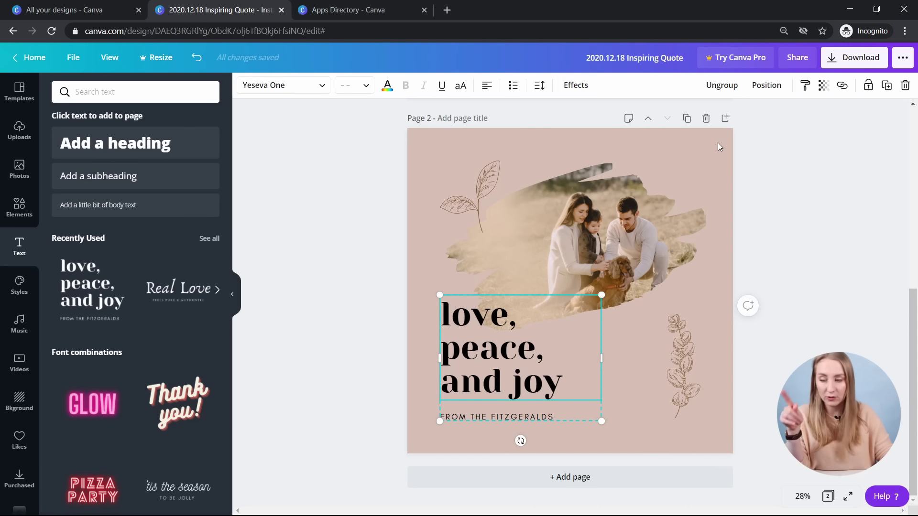
{"action": "left_click", "coordinate": [576, 86]}
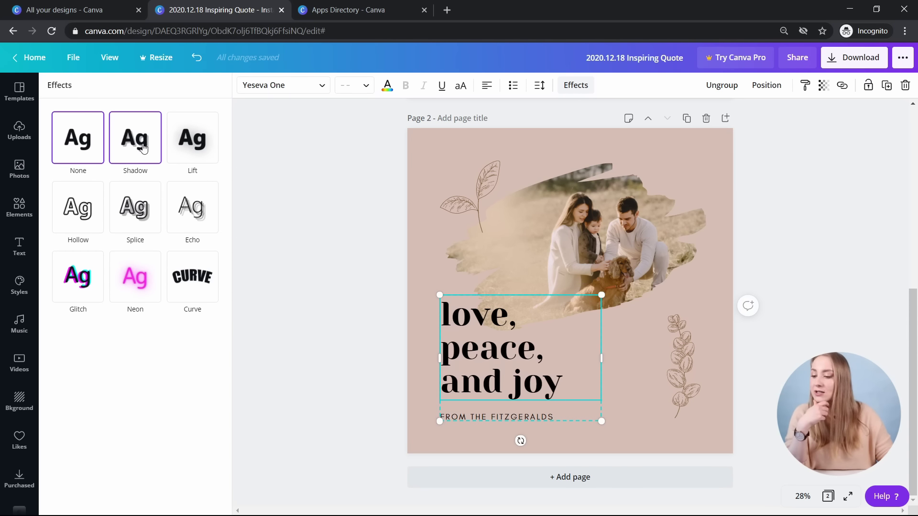
{"action": "left_click", "coordinate": [143, 149]}
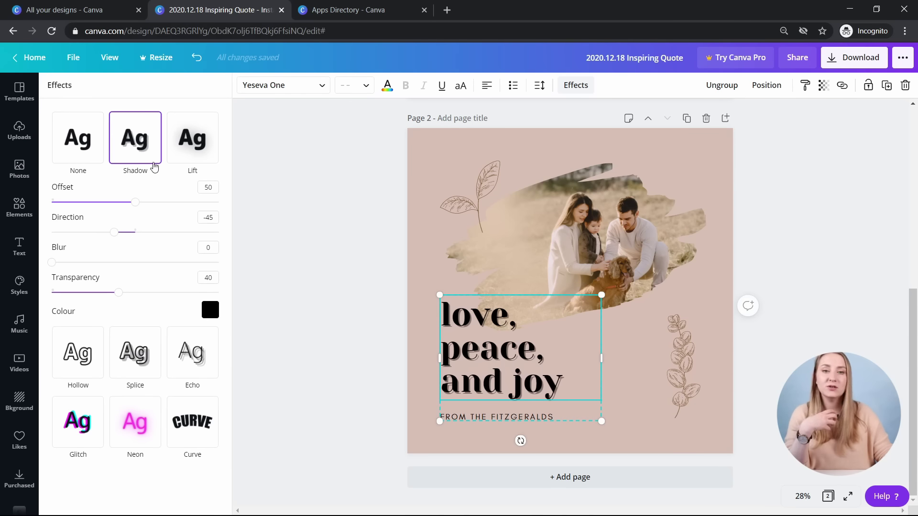
{"action": "left_click_drag", "start_coordinate": [135, 293], "coordinate": [180, 292]}
{"action": "left_click", "coordinate": [210, 310]}
{"action": "left_click", "coordinate": [196, 404]}
{"action": "left_click", "coordinate": [170, 404]}
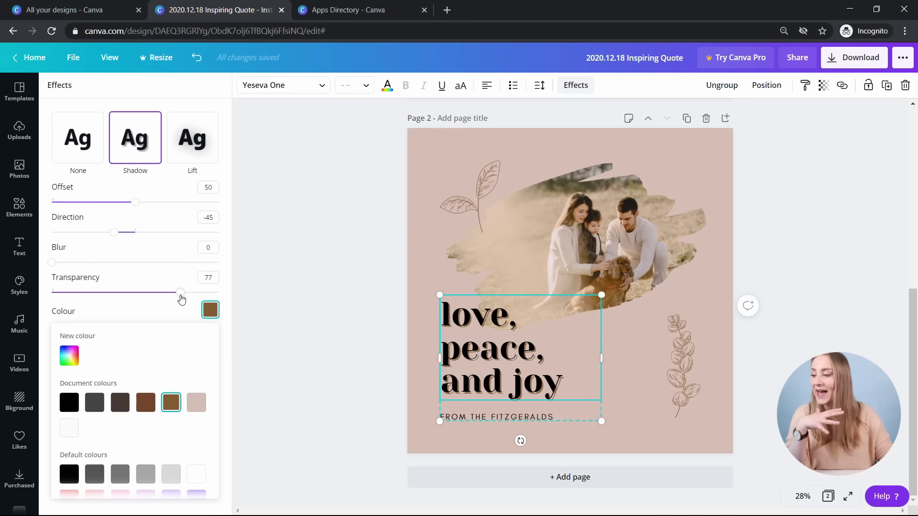
{"action": "mouse_move", "coordinate": [180, 292]}
{"action": "left_mouse_down"}
{"action": "mouse_move", "coordinate": [135, 293]}
{"action": "mouse_move", "coordinate": [183, 292]}
{"action": "mouse_move", "coordinate": [170, 291]}
{"action": "left_mouse_up"}
{"action": "mouse_move", "coordinate": [117, 232]}
{"action": "left_mouse_down"}
{"action": "mouse_move", "coordinate": [211, 249]}
{"action": "mouse_move", "coordinate": [135, 230]}
{"action": "mouse_move", "coordinate": [105, 233]}
{"action": "mouse_move", "coordinate": [115, 232]}
{"action": "left_mouse_up"}
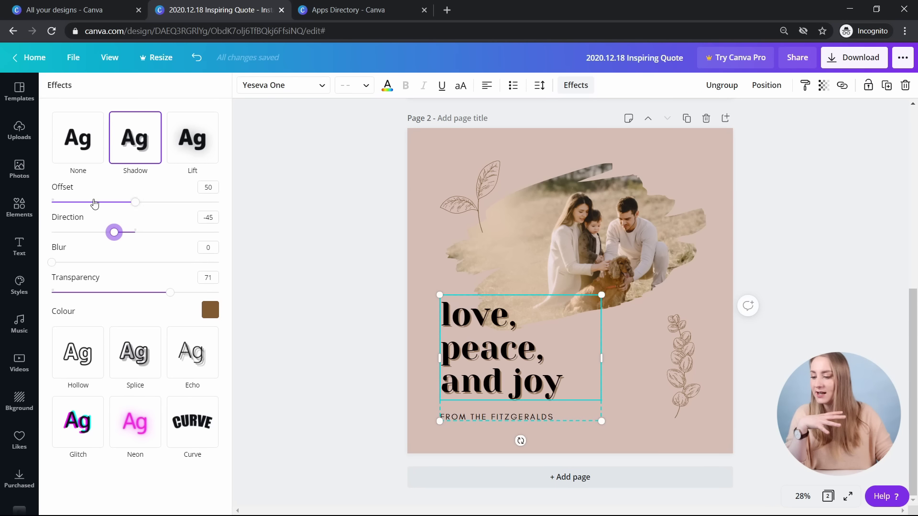
{"action": "left_click_drag", "start_coordinate": [141, 203], "coordinate": [162, 230]}
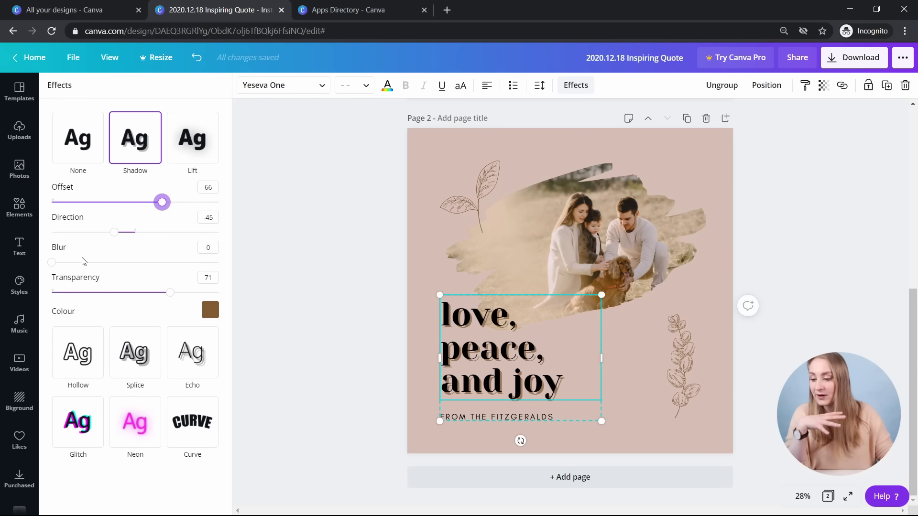
{"action": "left_click_drag", "start_coordinate": [71, 266], "coordinate": [124, 266]}
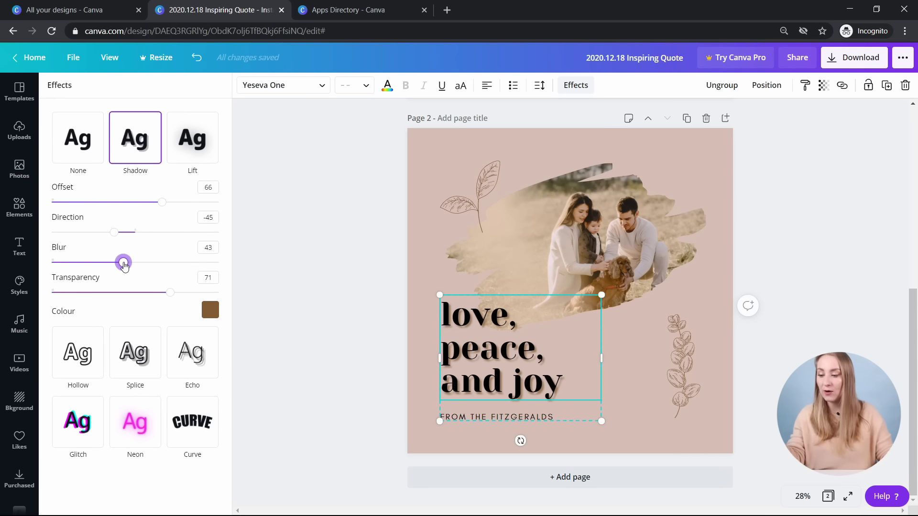
- Try the Lift effect at intensity 100, then switch to Hollow with thickness 24
{"action": "left_click", "coordinate": [209, 136]}
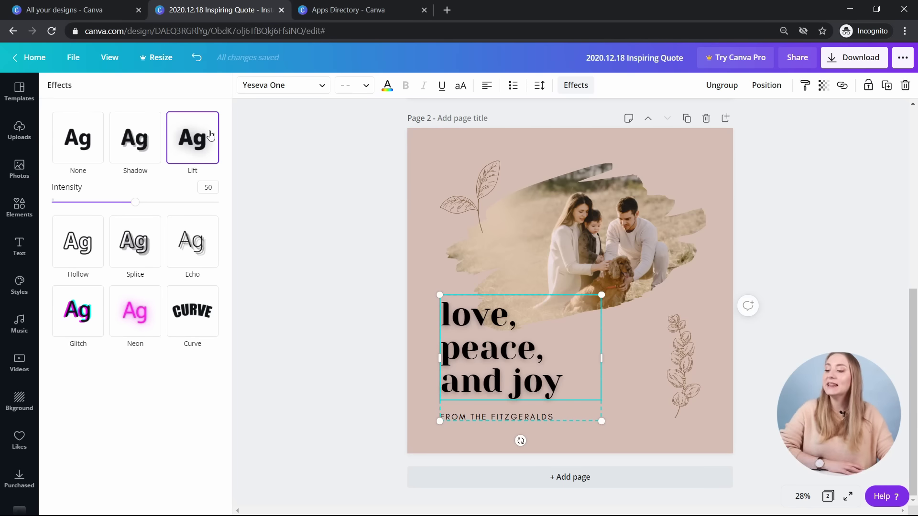
{"action": "left_click_drag", "start_coordinate": [136, 202], "coordinate": [254, 190]}
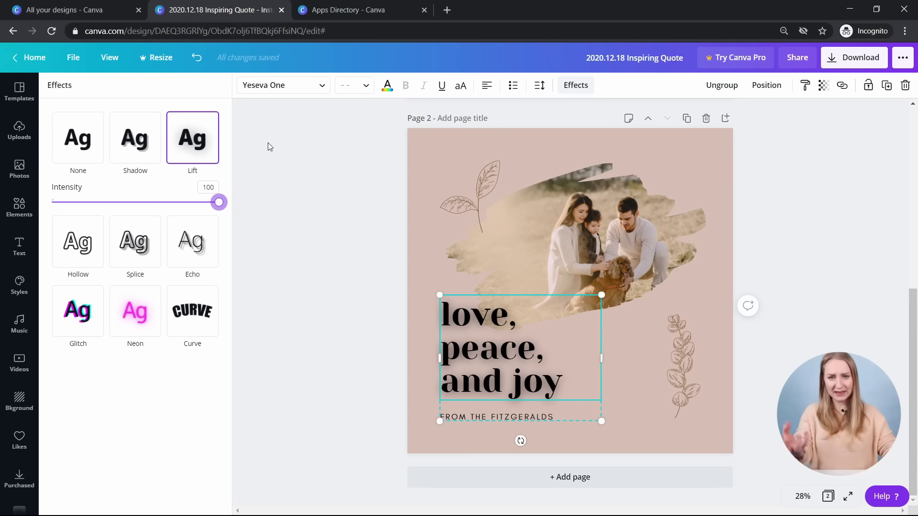
{"action": "left_click", "coordinate": [83, 255]}
{"action": "left_click_drag", "start_coordinate": [135, 271], "coordinate": [91, 282]}
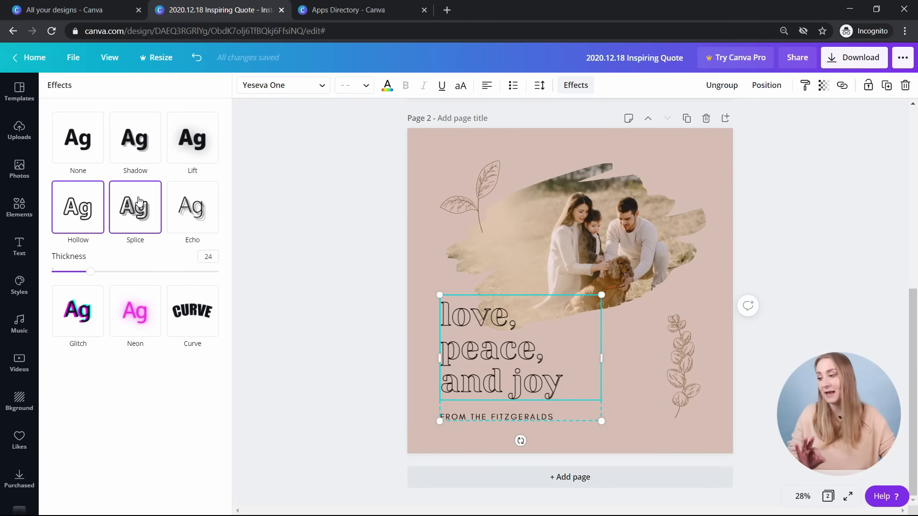
- Apply the Splice effect to the headline with thickness 26 and offset 53
{"action": "left_click", "coordinate": [139, 200]}
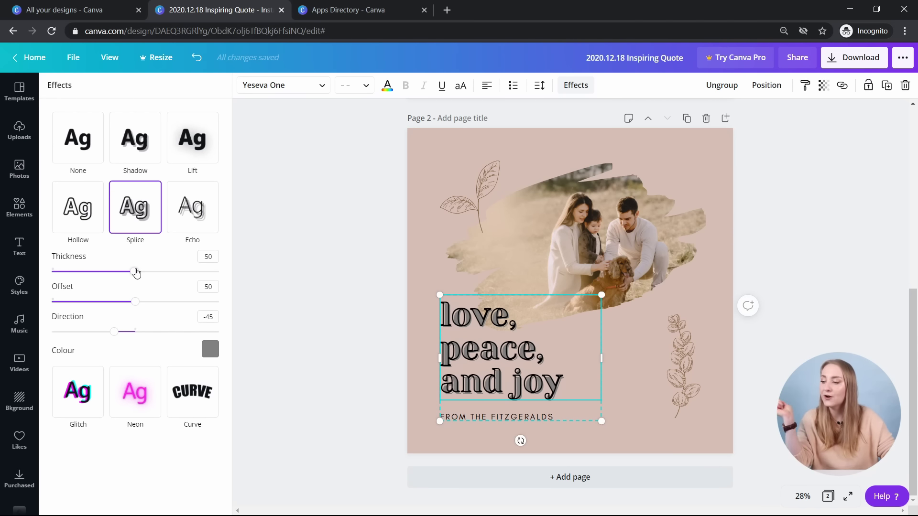
{"action": "left_click_drag", "start_coordinate": [133, 274], "coordinate": [95, 280]}
{"action": "left_click_drag", "start_coordinate": [136, 303], "coordinate": [64, 312]}
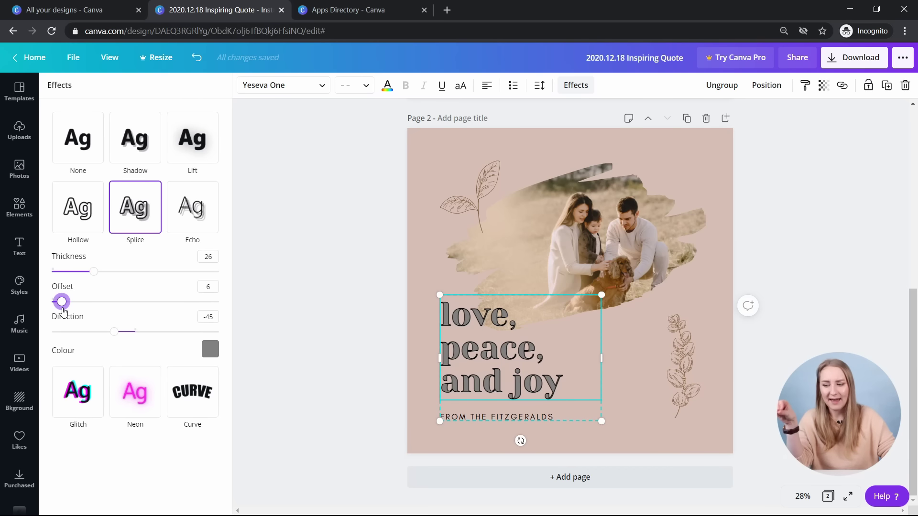
{"action": "left_click_drag", "start_coordinate": [63, 311], "coordinate": [113, 351]}
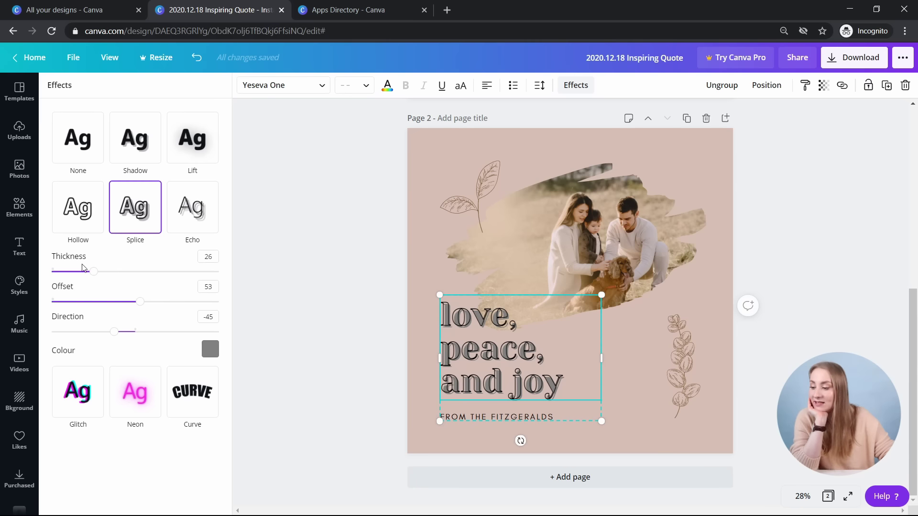
{"action": "left_click", "coordinate": [210, 350]}
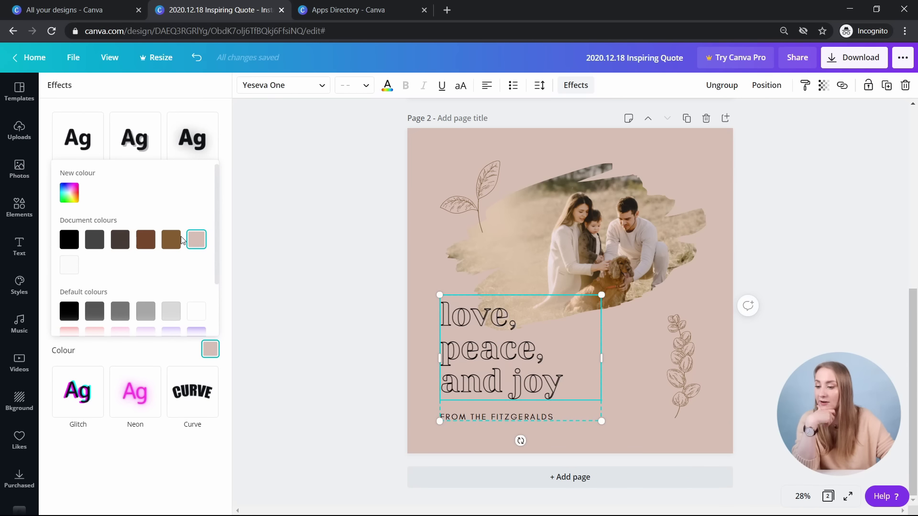
- Set the headline's splice colour to a custom tan #AD9072
{"action": "left_click", "coordinate": [145, 239]}
{"action": "scroll", "coordinate": [157, 307], "scroll_direction": "down", "scroll_amount": 2}
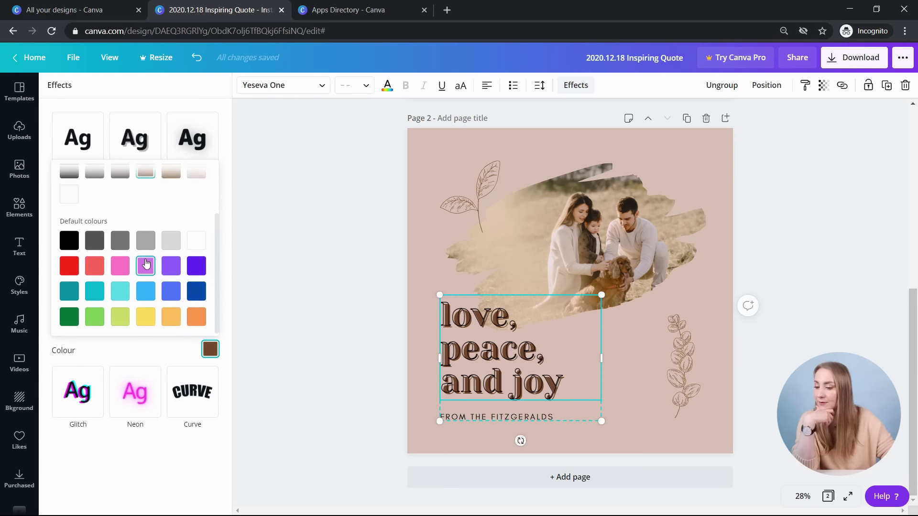
{"action": "scroll", "coordinate": [148, 260], "scroll_direction": "up", "scroll_amount": 2}
{"action": "left_click", "coordinate": [196, 239]}
{"action": "left_click", "coordinate": [72, 193]}
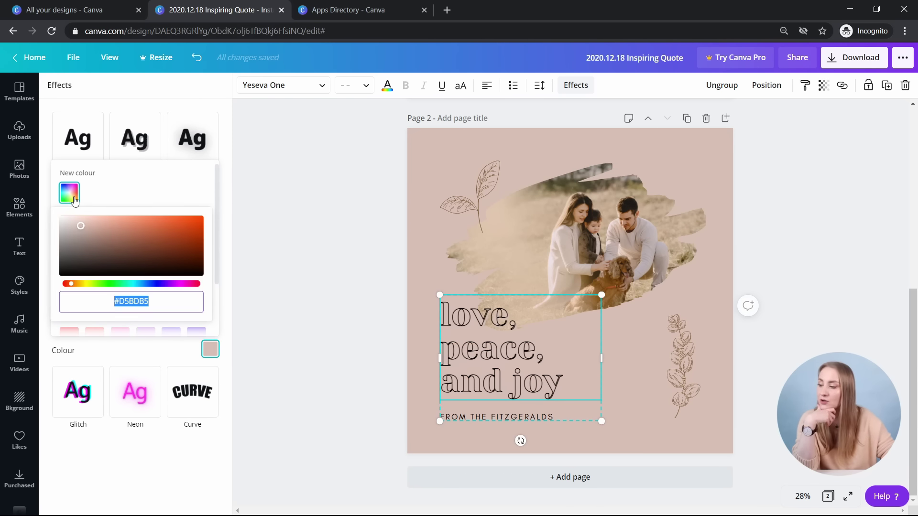
{"action": "left_click", "coordinate": [74, 193]}
{"action": "left_click", "coordinate": [170, 239]}
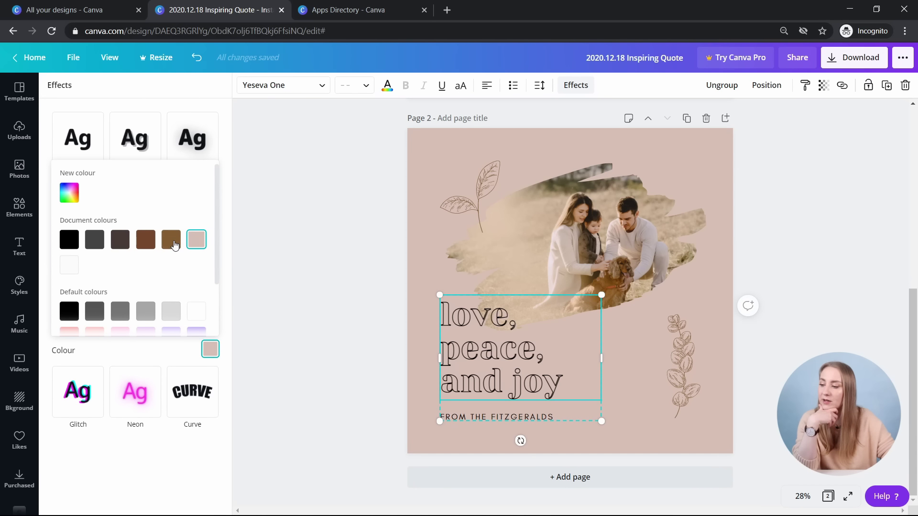
{"action": "left_click", "coordinate": [71, 197]}
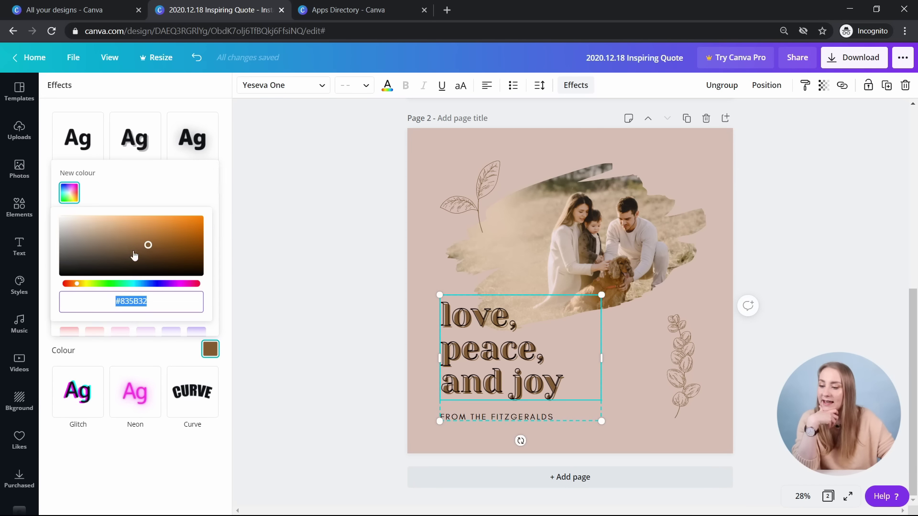
{"action": "left_click_drag", "start_coordinate": [138, 240], "coordinate": [109, 235]}
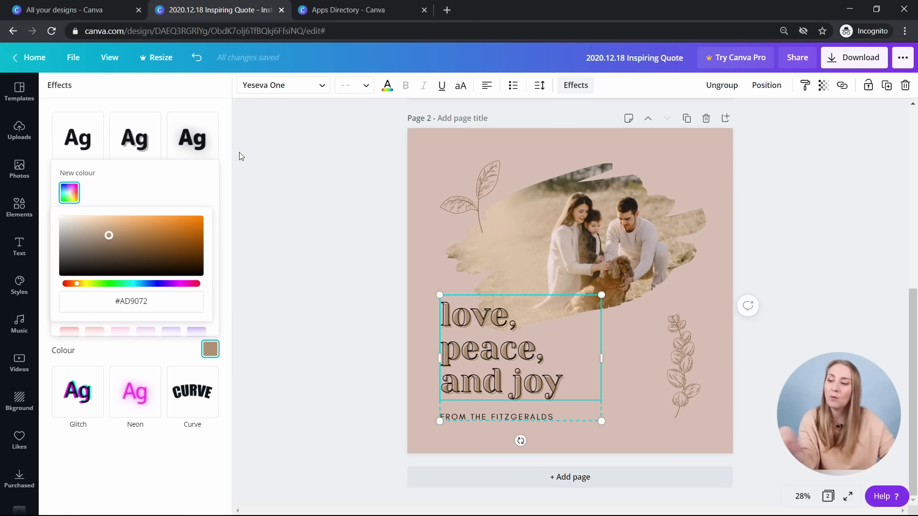
- Colour the headline letters with the dark brown document colour
{"action": "left_click", "coordinate": [388, 91]}
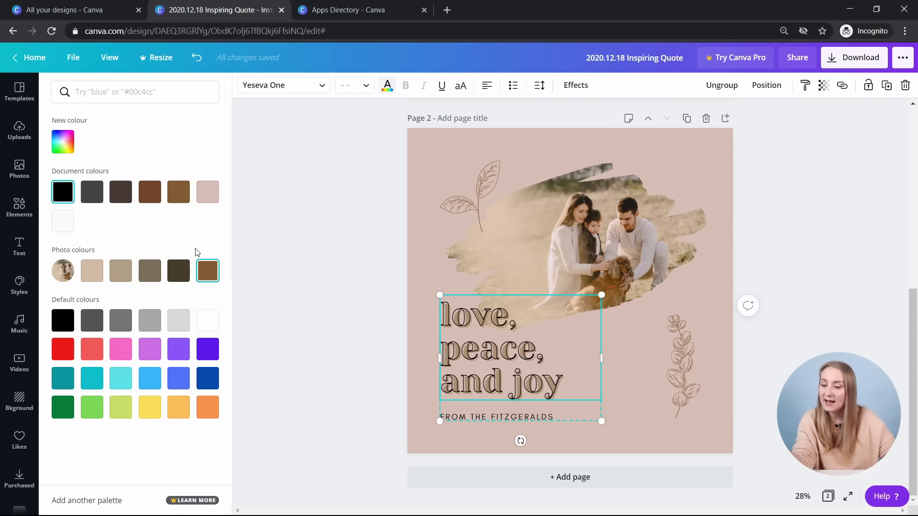
{"action": "left_click", "coordinate": [179, 271]}
{"action": "left_click", "coordinate": [121, 193]}
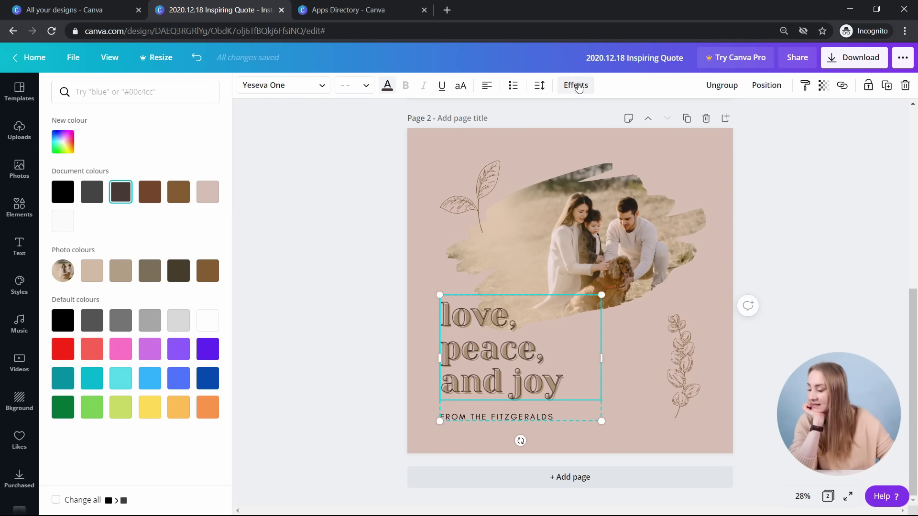
{"action": "left_click", "coordinate": [580, 86]}
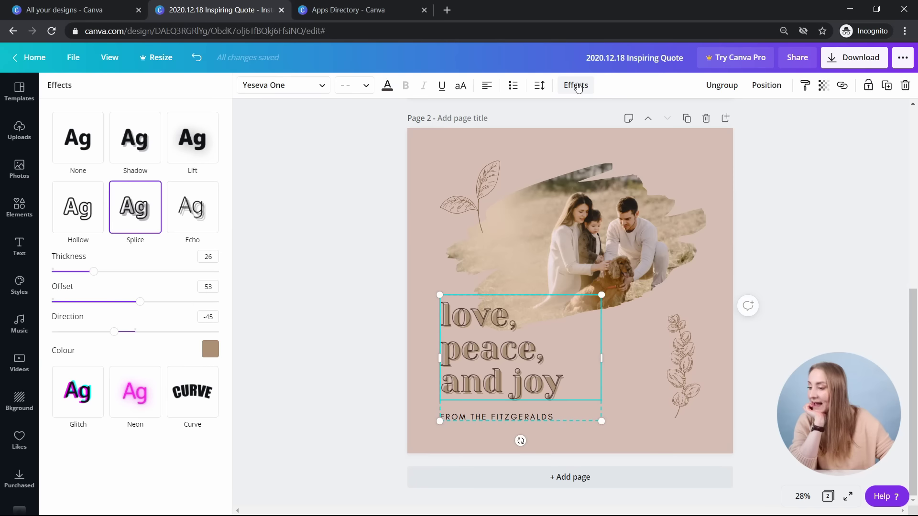
- Try Echo (offset 60) and cyan-magenta Glitch on the headline, then apply Neon at intensity 76
{"action": "left_click", "coordinate": [200, 213]}
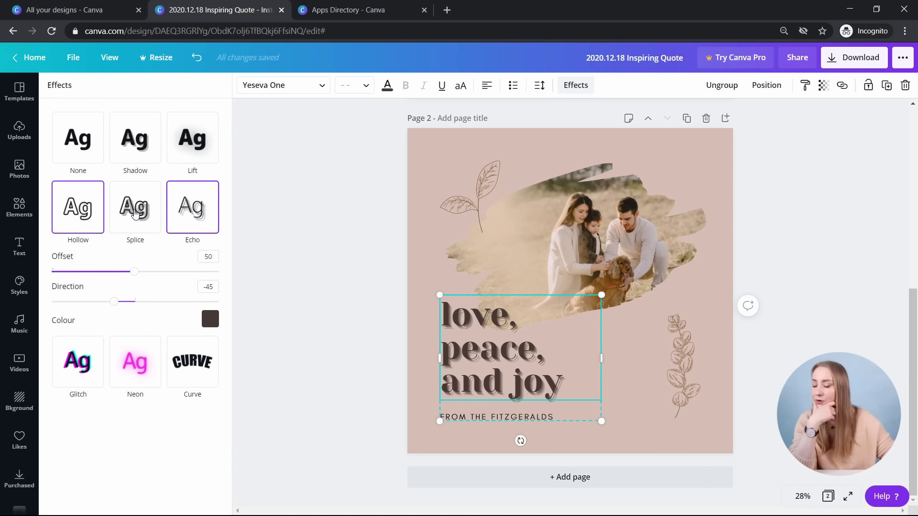
{"action": "mouse_move", "coordinate": [135, 271]}
{"action": "left_mouse_down"}
{"action": "mouse_move", "coordinate": [116, 271]}
{"action": "mouse_move", "coordinate": [151, 271]}
{"action": "left_mouse_up"}
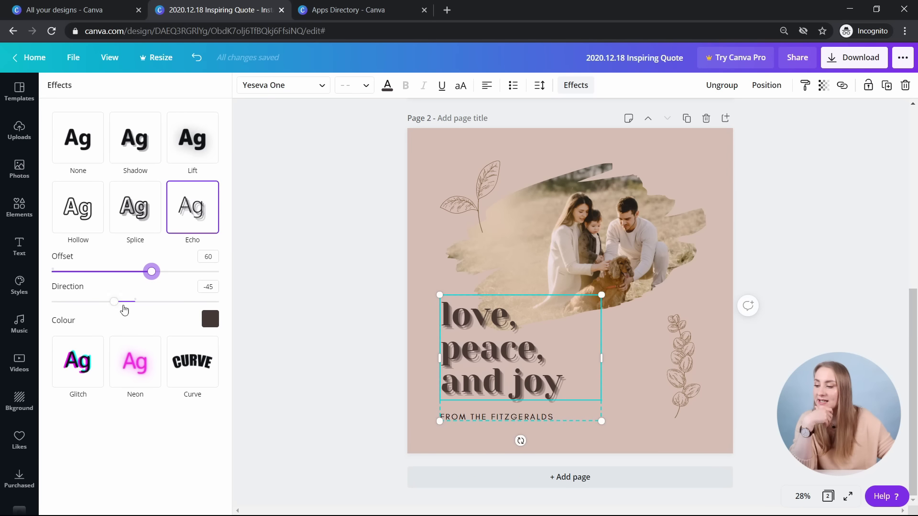
{"action": "left_click", "coordinate": [73, 377]}
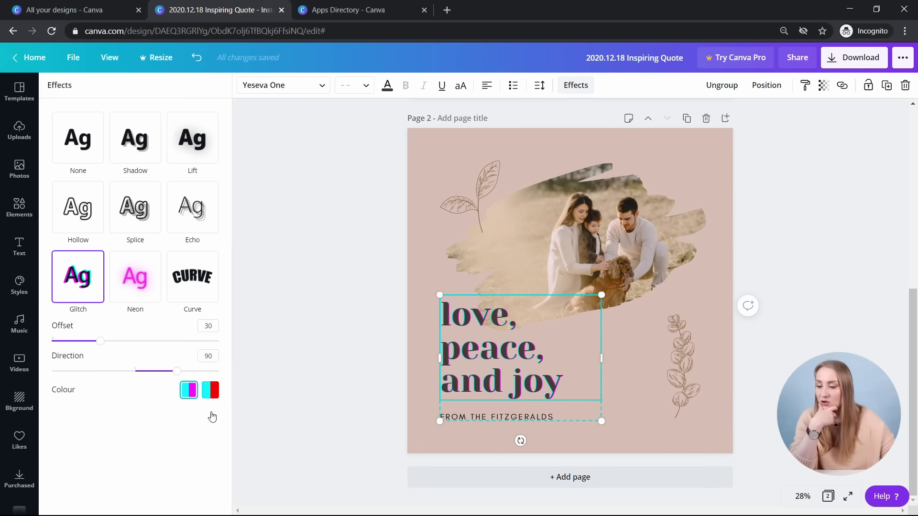
{"action": "left_click", "coordinate": [209, 392]}
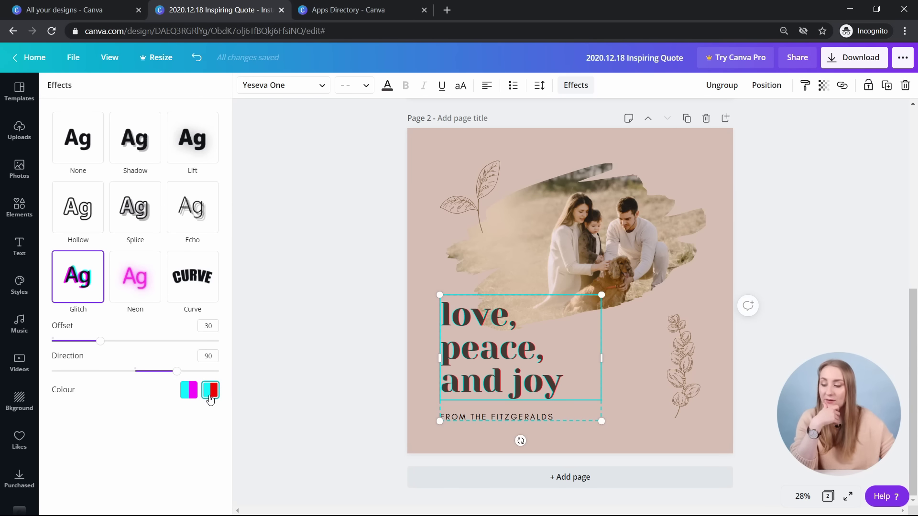
{"action": "left_click", "coordinate": [192, 396]}
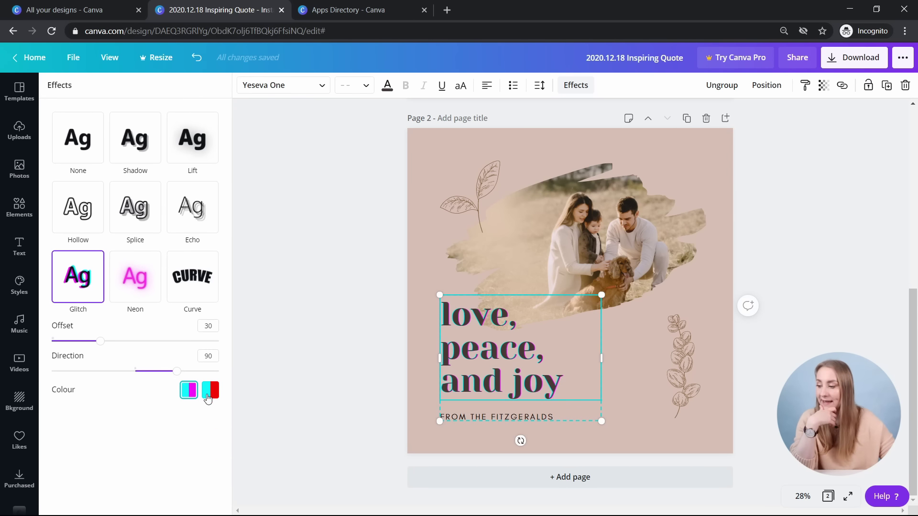
{"action": "left_click_drag", "start_coordinate": [100, 341], "coordinate": [157, 341]}
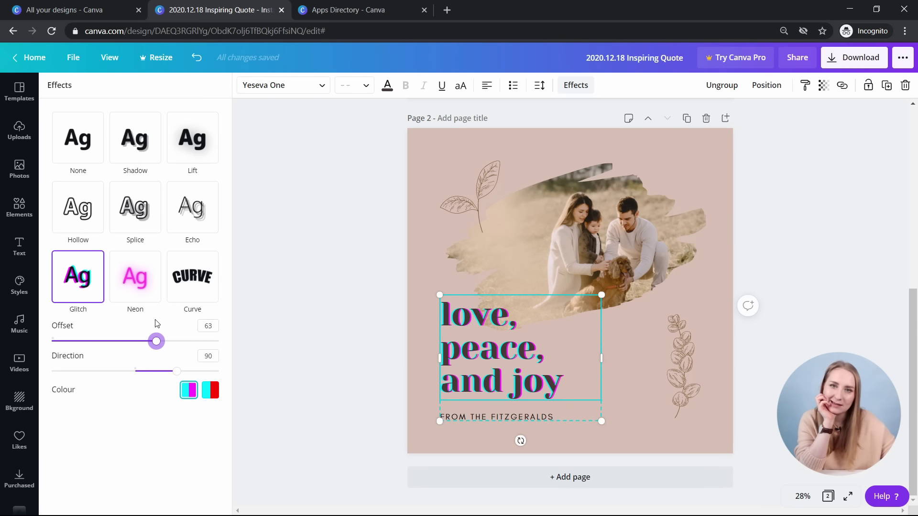
{"action": "left_click", "coordinate": [148, 280]}
{"action": "left_click_drag", "start_coordinate": [135, 341], "coordinate": [178, 340]}
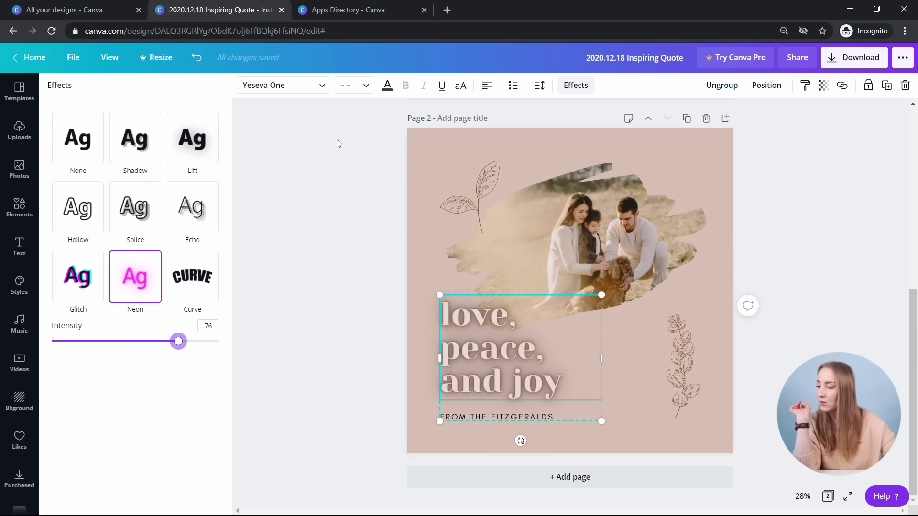
- Recolour the neon headline yellow-green after trying pink and dark green swatches
{"action": "left_click", "coordinate": [388, 91]}
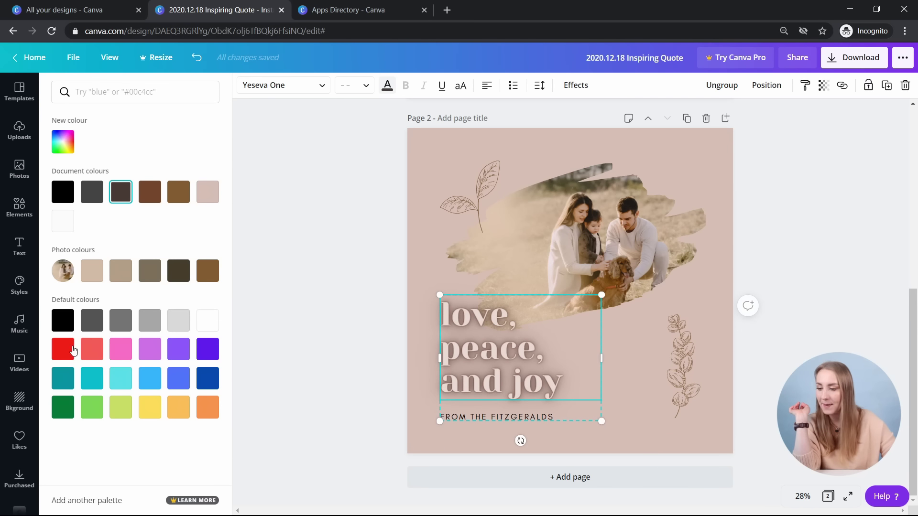
{"action": "left_click", "coordinate": [120, 347]}
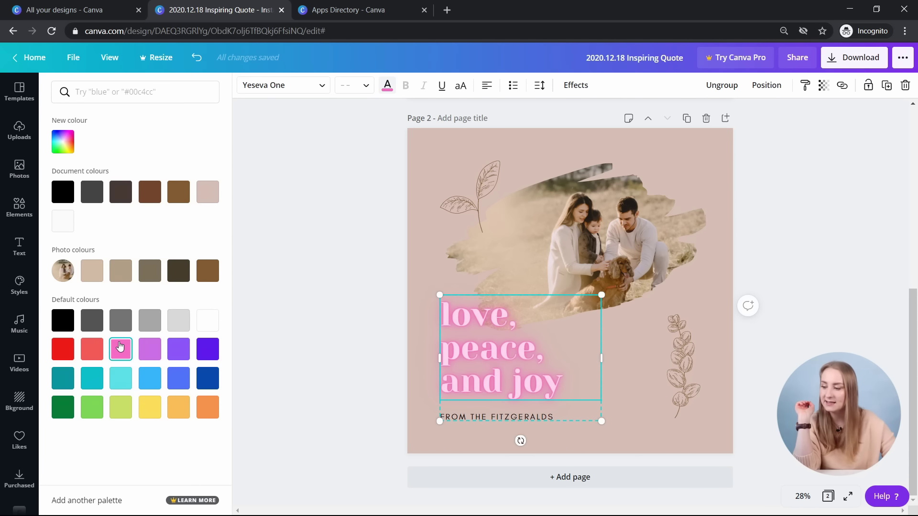
{"action": "left_click", "coordinate": [65, 411]}
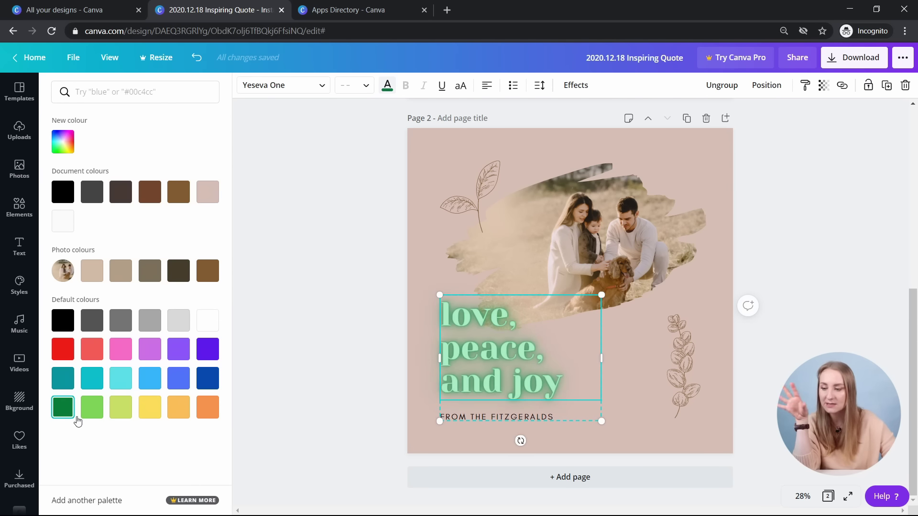
{"action": "left_click", "coordinate": [120, 409]}
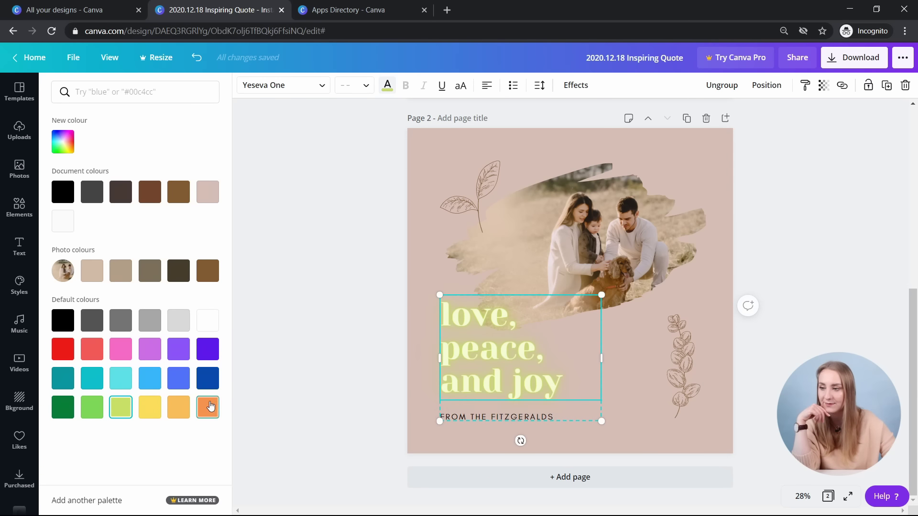
{"action": "left_click", "coordinate": [387, 86]}
{"action": "left_click", "coordinate": [576, 85]}
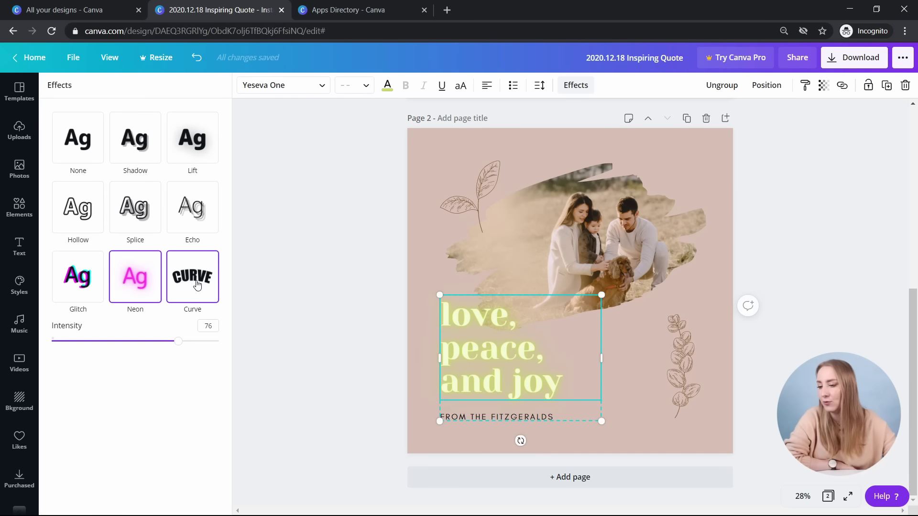
- Curve the headline into an arc and colour it the dark brown document swatch
{"action": "left_click", "coordinate": [198, 285]}
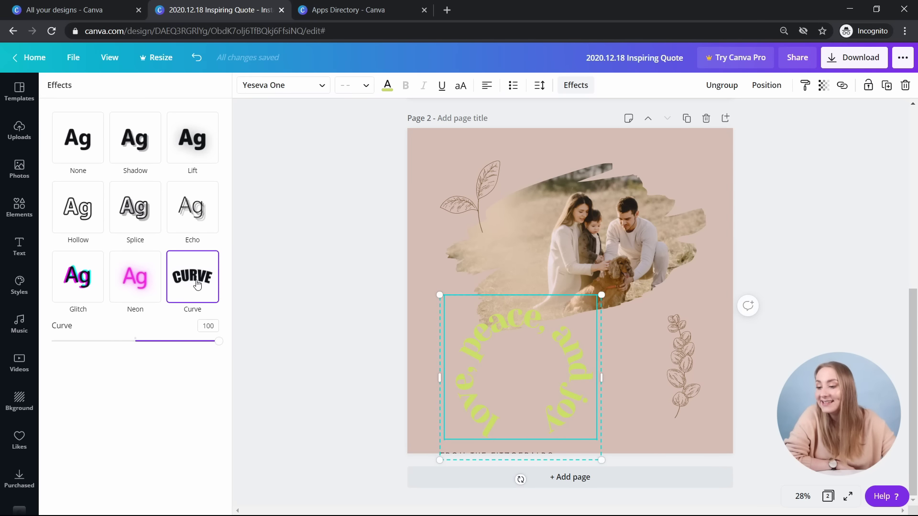
{"action": "left_click", "coordinate": [387, 86]}
{"action": "left_click", "coordinate": [120, 192]}
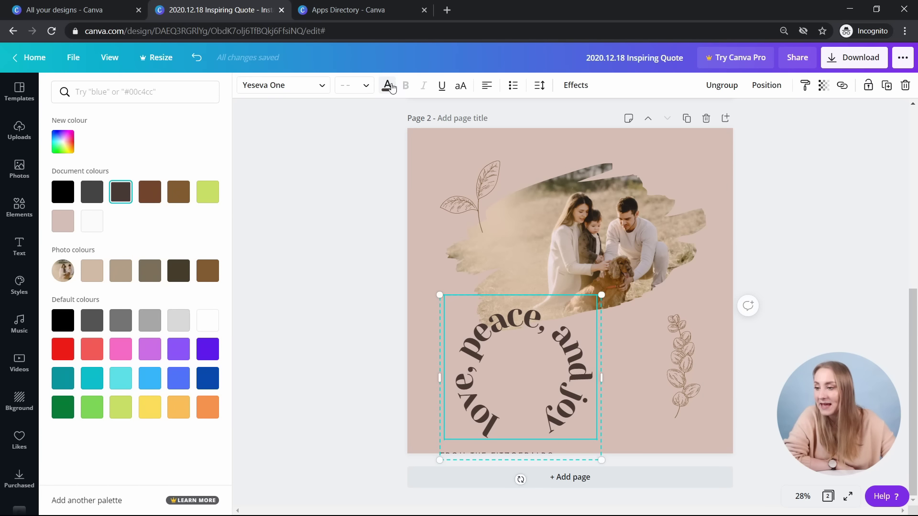
{"action": "left_click", "coordinate": [381, 84]}
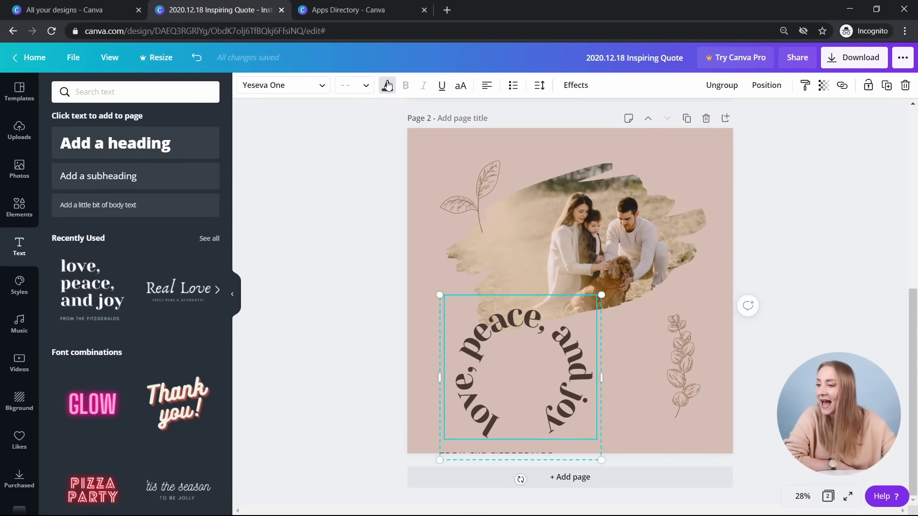
- Remove the curve so the headline is straight text with no effect, then reselect the quote group
{"action": "left_click", "coordinate": [387, 85]}
{"action": "left_click", "coordinate": [576, 85]}
{"action": "left_click", "coordinate": [73, 146]}
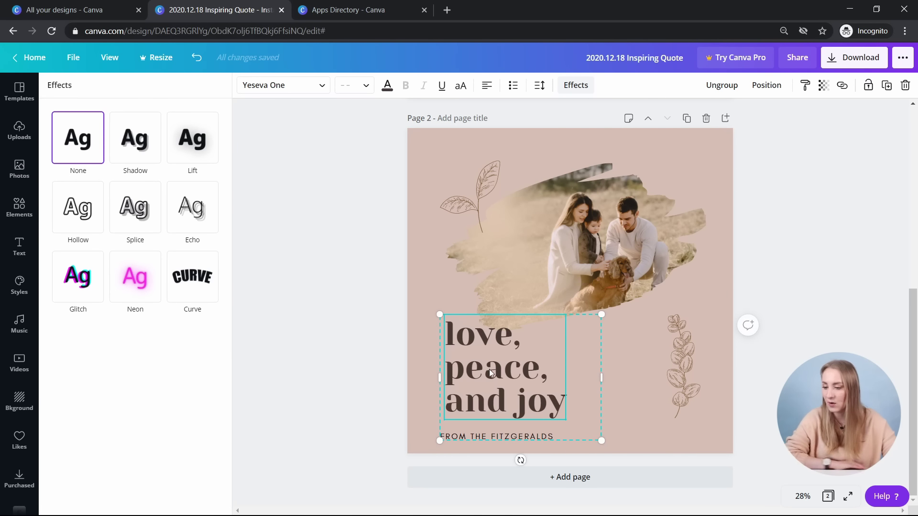
{"action": "left_click", "coordinate": [351, 354]}
{"action": "left_click", "coordinate": [359, 374]}
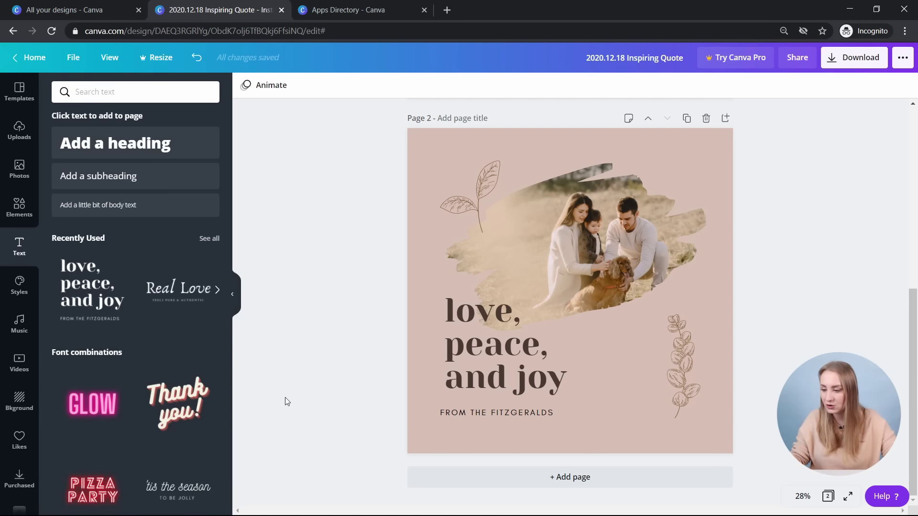
{"action": "left_click", "coordinate": [488, 386]}
{"action": "left_click", "coordinate": [357, 411]}
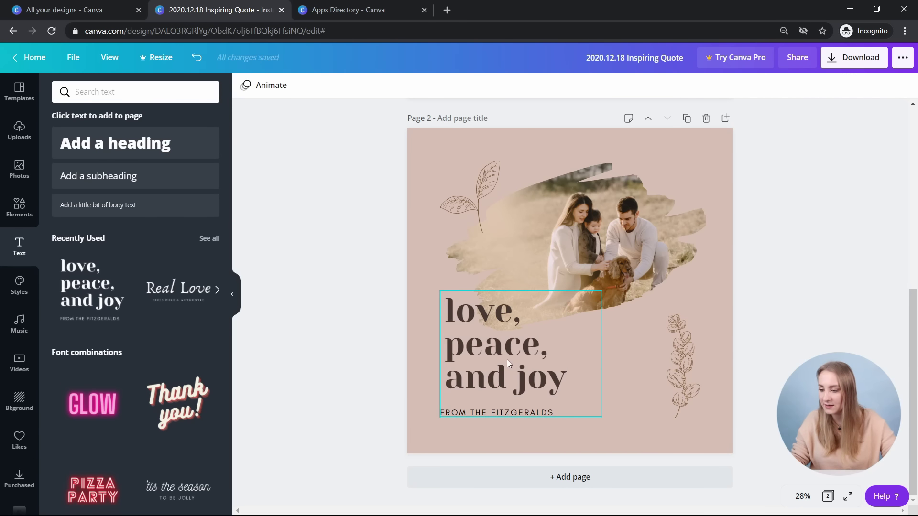
{"action": "left_click", "coordinate": [507, 359]}
- Add an uppercase Glacial Indifference subheading reading 'SWIPE' on page 2
{"action": "key", "text": "Escape"}
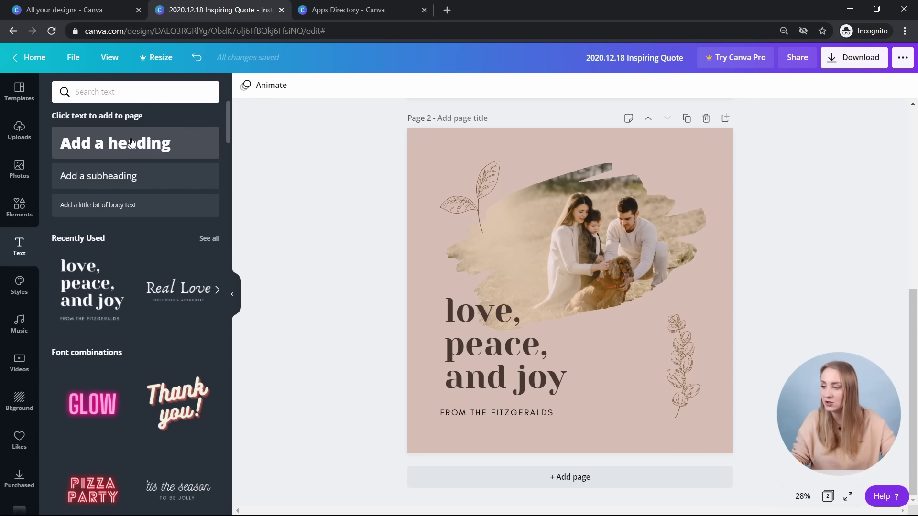
{"action": "left_click", "coordinate": [127, 176]}
{"action": "left_click", "coordinate": [282, 86]}
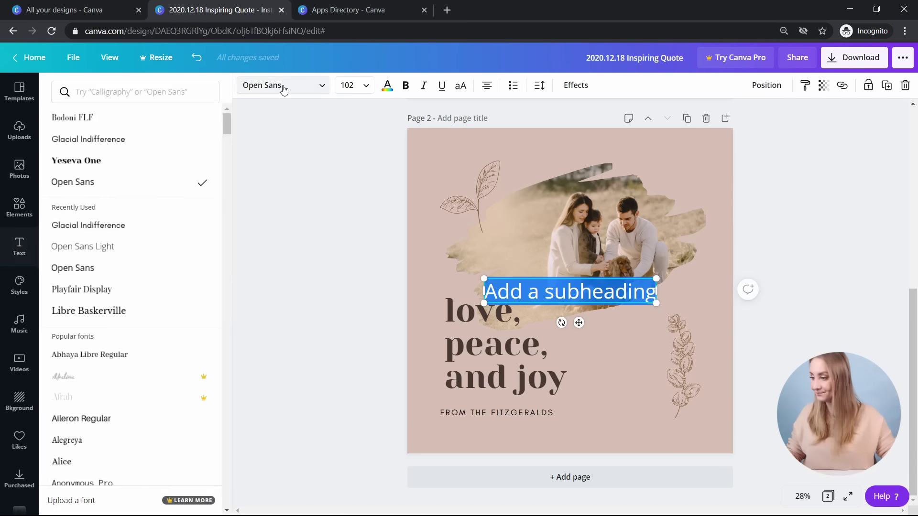
{"action": "left_click", "coordinate": [182, 140]}
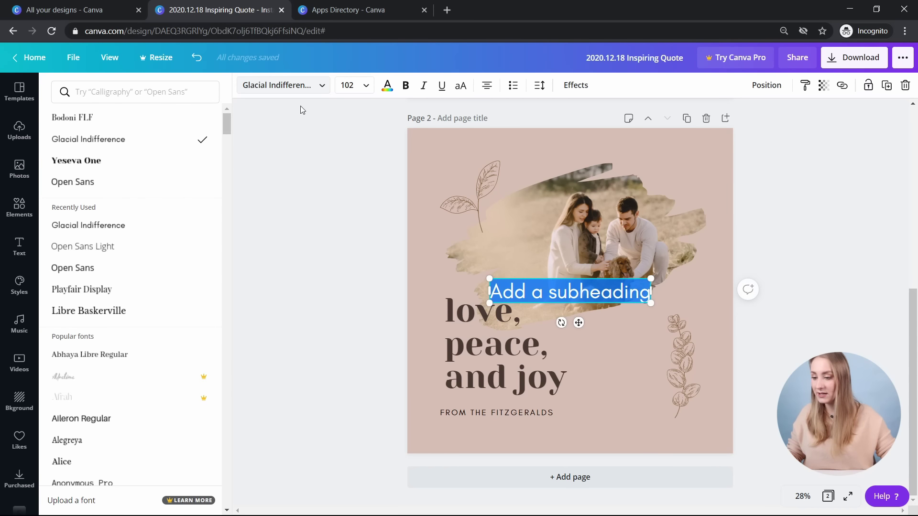
{"action": "left_click", "coordinate": [461, 85]}
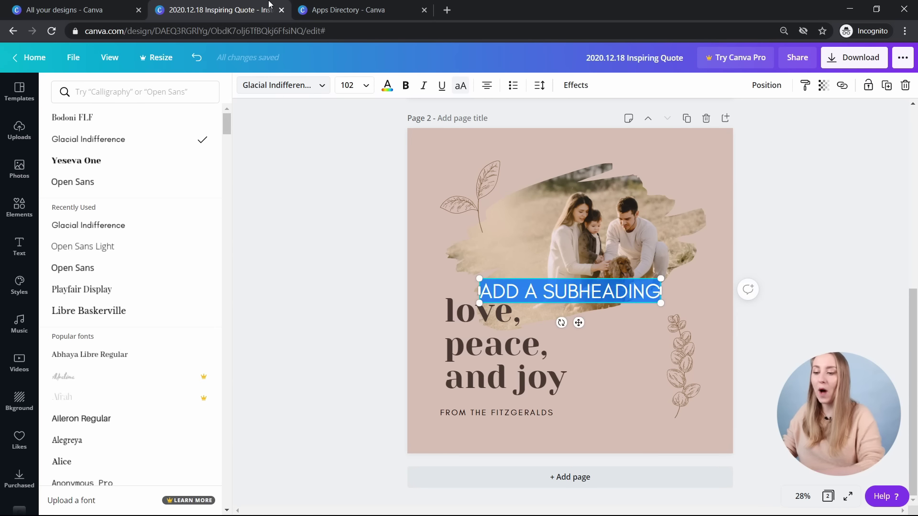
{"action": "type", "text": "SWIPE"}
{"action": "left_click", "coordinate": [387, 85]}
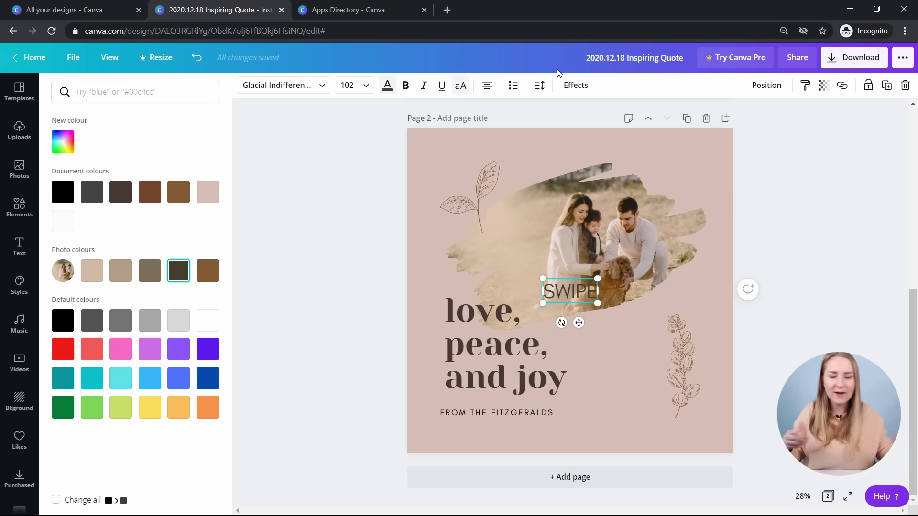
{"action": "left_click", "coordinate": [575, 85]}
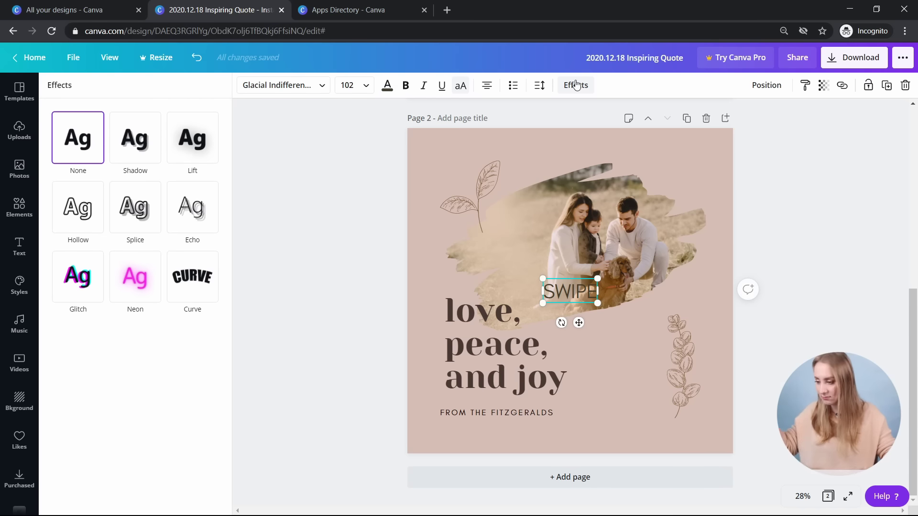
- Give the new text a softened Curve effect and wide letter spacing, and type 'SWIPE TO SEE MORE'
{"action": "left_click", "coordinate": [192, 277]}
{"action": "left_click_drag", "start_coordinate": [218, 342], "coordinate": [206, 385]}
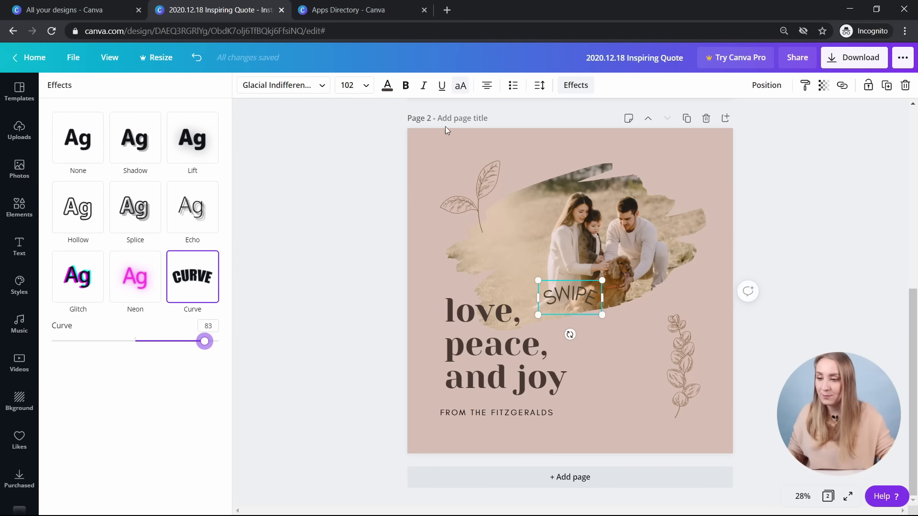
{"action": "left_click", "coordinate": [541, 86]}
{"action": "left_click_drag", "start_coordinate": [614, 125], "coordinate": [637, 134]}
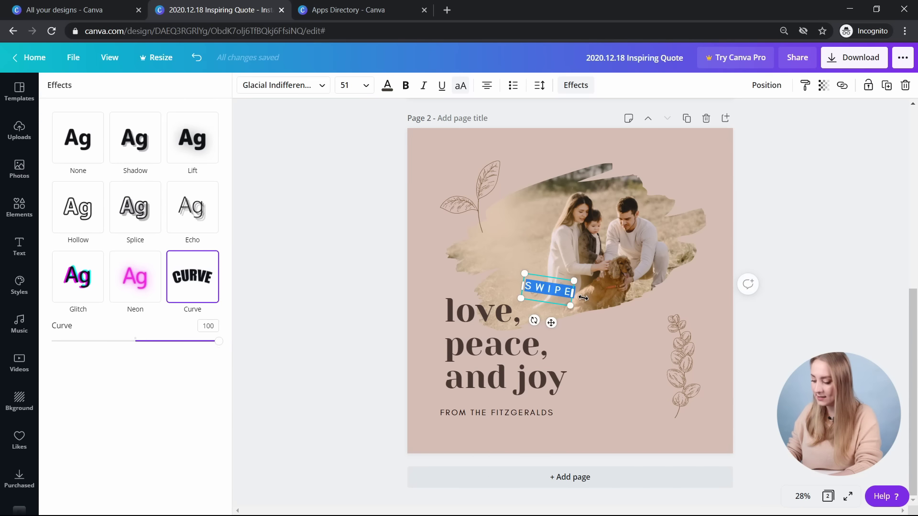
{"action": "type", "text": "SWIPE TO SEE MORE"}
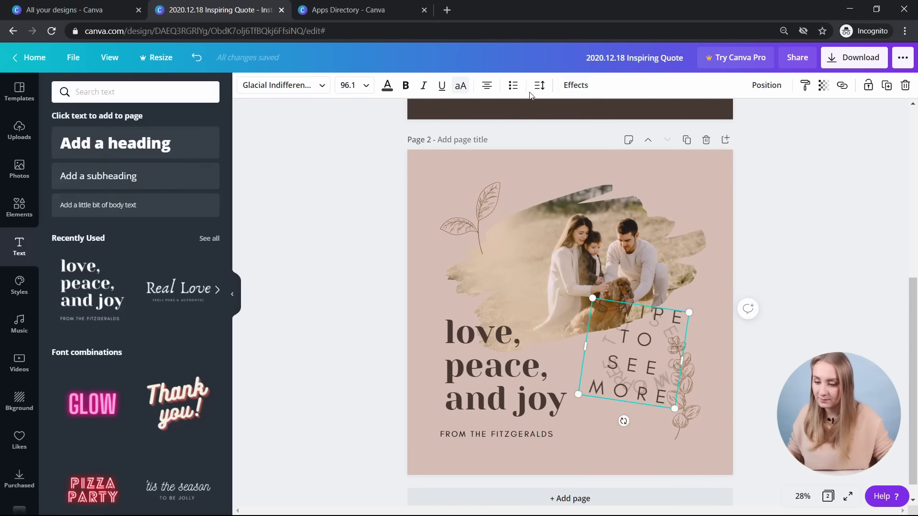
- Remove the extra letter spacing and shrink the curved swipe text
{"action": "left_click", "coordinate": [538, 86]}
{"action": "left_click_drag", "start_coordinate": [637, 117], "coordinate": [607, 119]}
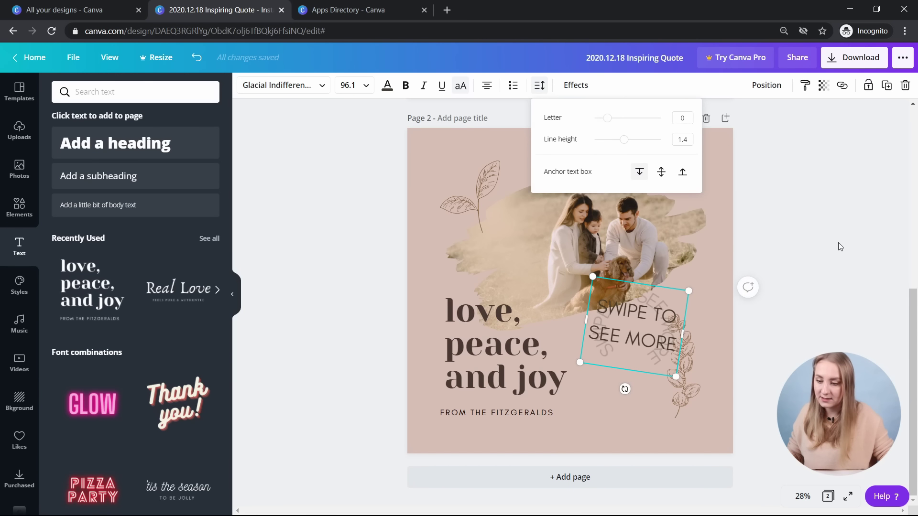
{"action": "left_click", "coordinate": [797, 263]}
{"action": "left_click", "coordinate": [612, 371]}
{"action": "left_click", "coordinate": [612, 372]}
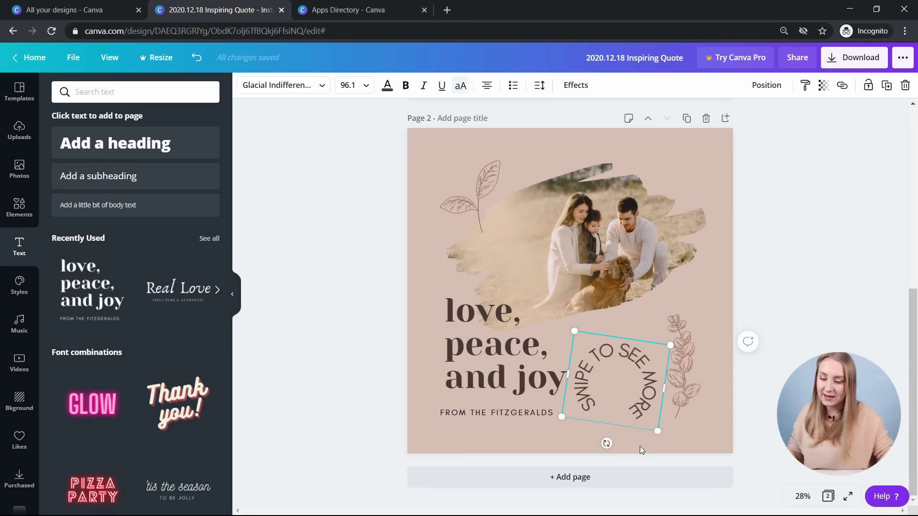
{"action": "left_click_drag", "start_coordinate": [653, 428], "coordinate": [612, 388]}
- Move the leaf sprig to the upper right and set the curved text bottom-right with letter spacing 73
{"action": "left_click_drag", "start_coordinate": [681, 361], "coordinate": [685, 199]}
{"action": "left_click_drag", "start_coordinate": [598, 362], "coordinate": [676, 385]}
{"action": "left_click_drag", "start_coordinate": [699, 413], "coordinate": [686, 406]}
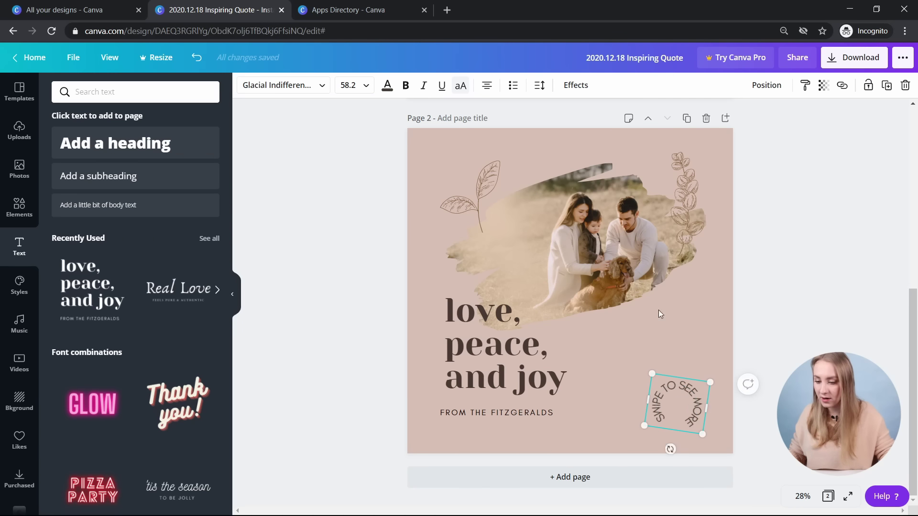
{"action": "left_click", "coordinate": [539, 85]}
{"action": "left_click_drag", "start_coordinate": [605, 118], "coordinate": [612, 118]}
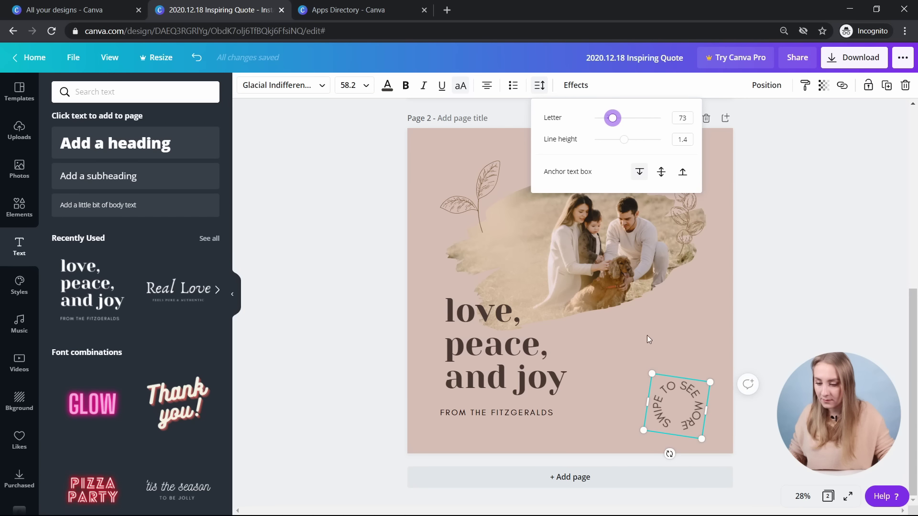
{"action": "left_click_drag", "start_coordinate": [650, 369], "coordinate": [641, 353]}
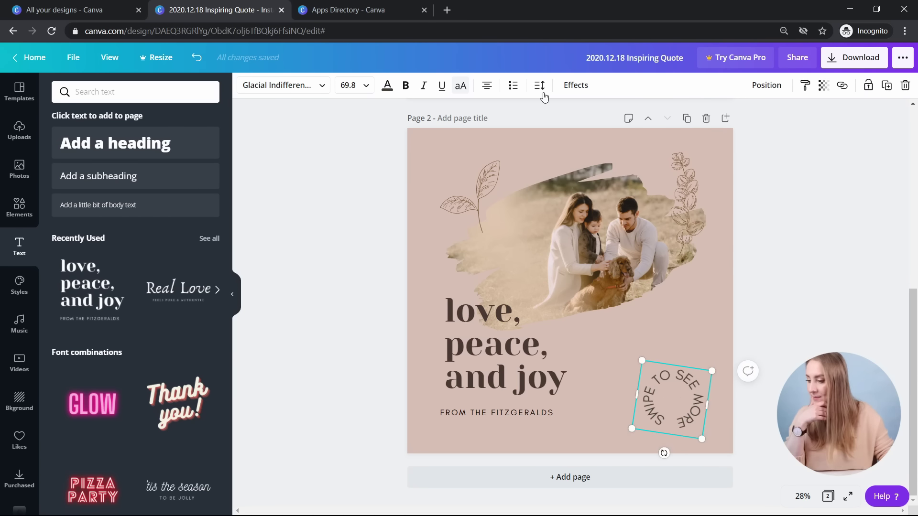
- Flatten the text's curve slightly and clear the earlier shapes search in Elements
{"action": "left_click", "coordinate": [575, 85]}
{"action": "mouse_move", "coordinate": [199, 343]}
{"action": "left_mouse_down"}
{"action": "mouse_move", "coordinate": [191, 341]}
{"action": "mouse_move", "coordinate": [215, 342]}
{"action": "left_mouse_up"}
{"action": "left_click", "coordinate": [20, 207]}
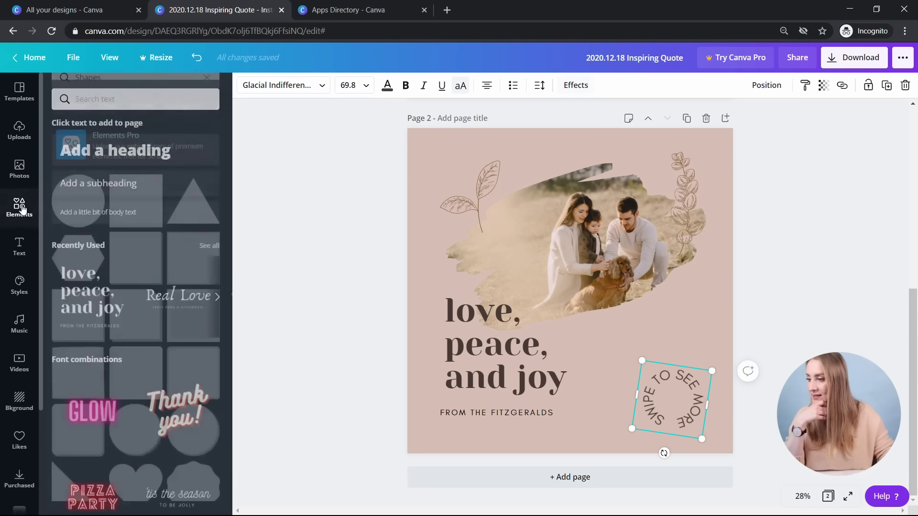
{"action": "left_click", "coordinate": [206, 92]}
- Add a white straight arrow from an 'ar' Elements search, shrink it and centre it in the swipe circle
{"action": "type", "text": "ar"}
{"action": "key", "text": "Return"}
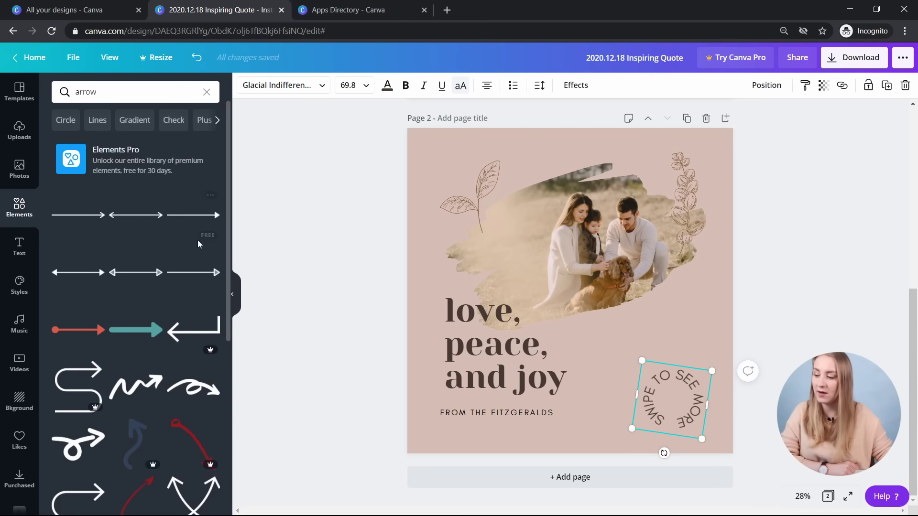
{"action": "scroll", "coordinate": [197, 240], "scroll_direction": "down", "scroll_amount": 3}
{"action": "scroll", "coordinate": [96, 248], "scroll_direction": "down", "scroll_amount": 5}
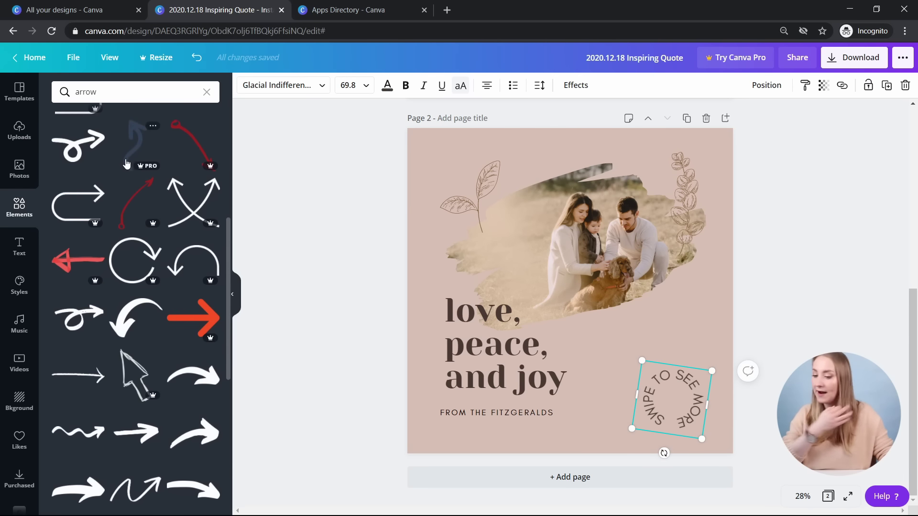
{"action": "scroll", "coordinate": [144, 392], "scroll_direction": "down", "scroll_amount": 4}
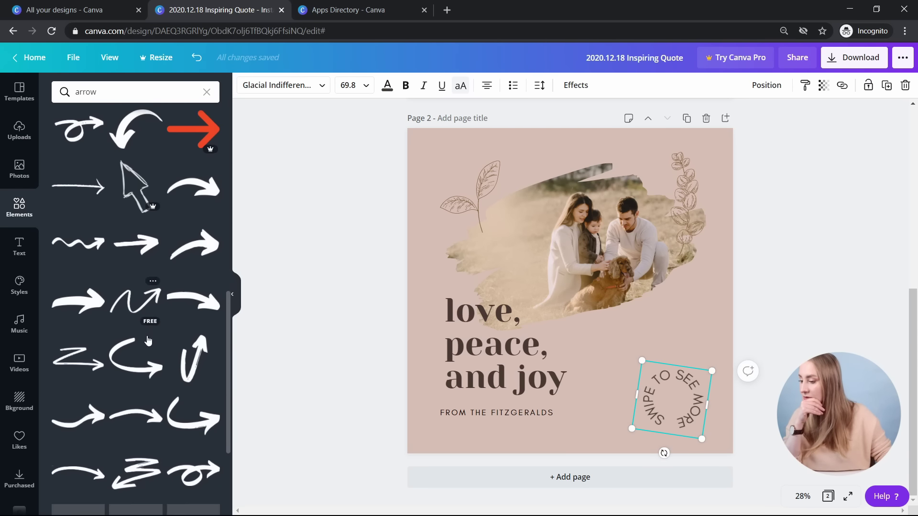
{"action": "left_click", "coordinate": [141, 341]}
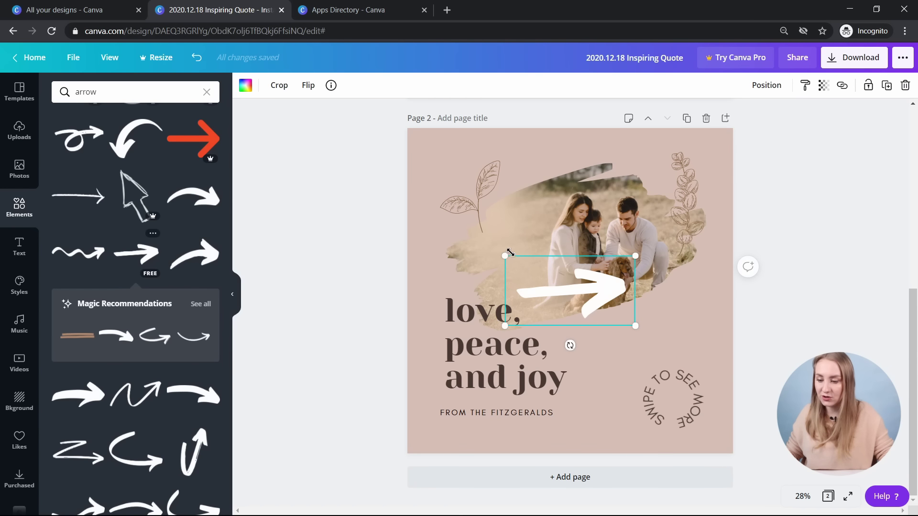
{"action": "left_click_drag", "start_coordinate": [508, 256], "coordinate": [589, 315]}
{"action": "left_click_drag", "start_coordinate": [629, 348], "coordinate": [679, 430]}
{"action": "left_click_drag", "start_coordinate": [679, 431], "coordinate": [678, 431]}
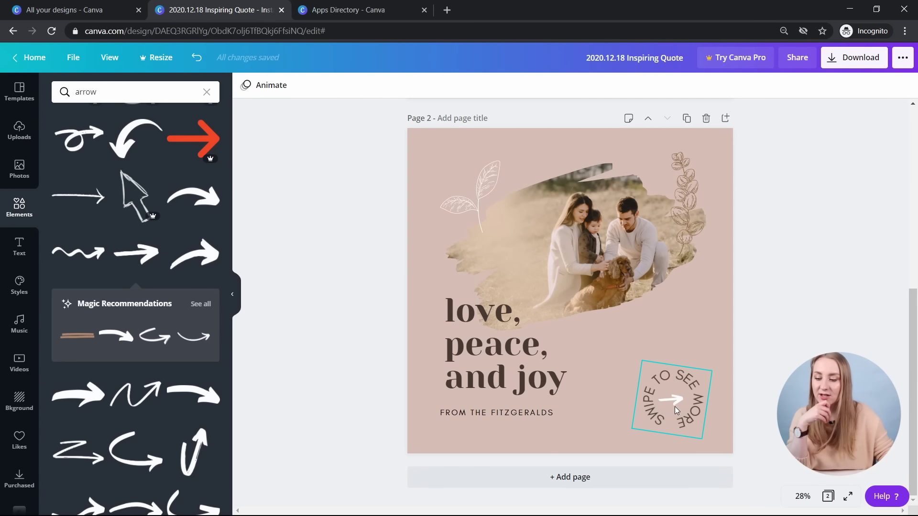
- Replace 'TO SEE' with 'FOR' in the curved text and tighten its Curve to 87
{"action": "left_click", "coordinate": [689, 421]}
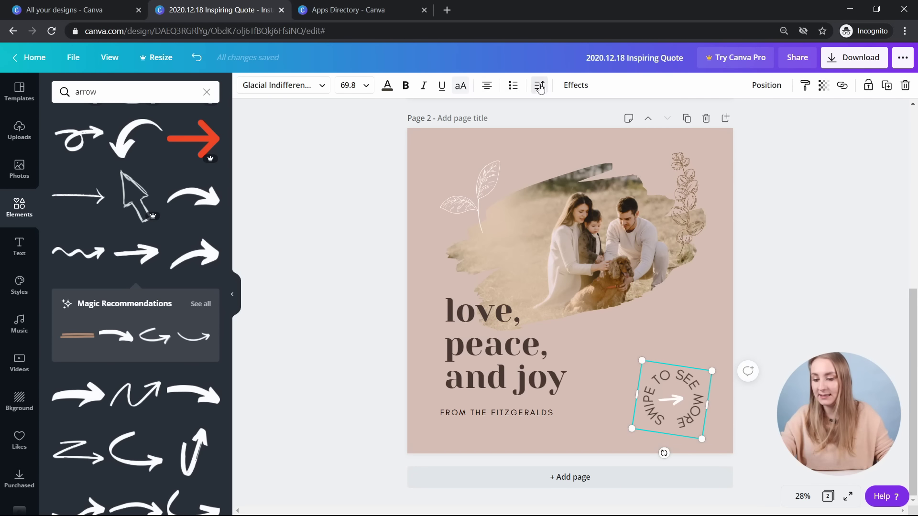
{"action": "left_click", "coordinate": [682, 377]}
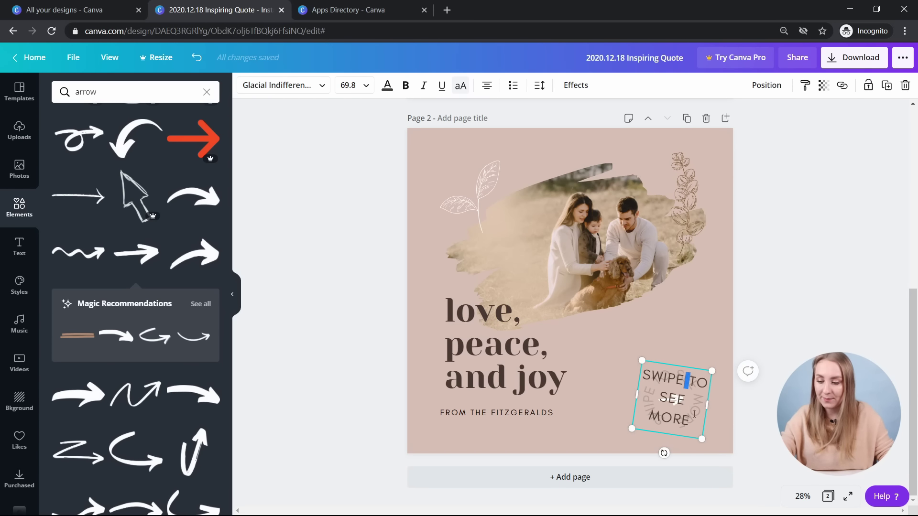
{"action": "left_click_drag", "start_coordinate": [696, 419], "coordinate": [687, 400]}
{"action": "type", "text": "FOR"}
{"action": "key", "text": "Escape"}
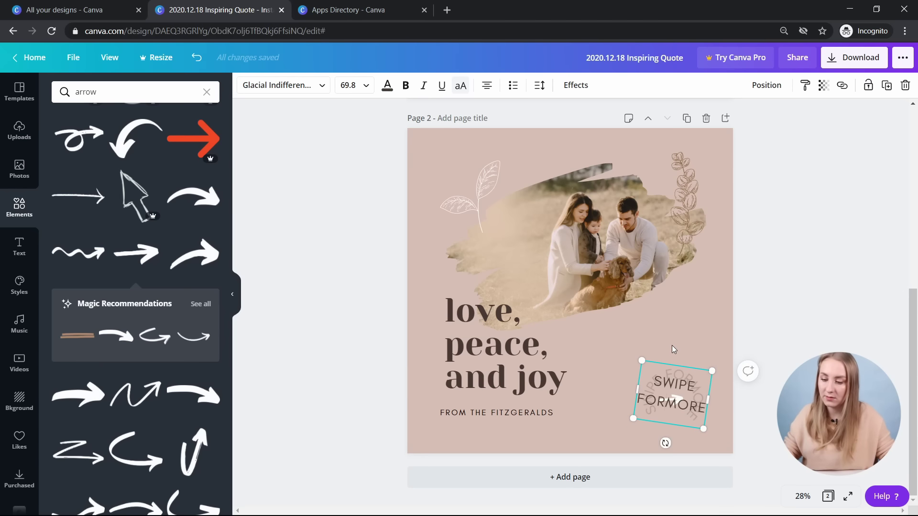
{"action": "left_click", "coordinate": [688, 423]}
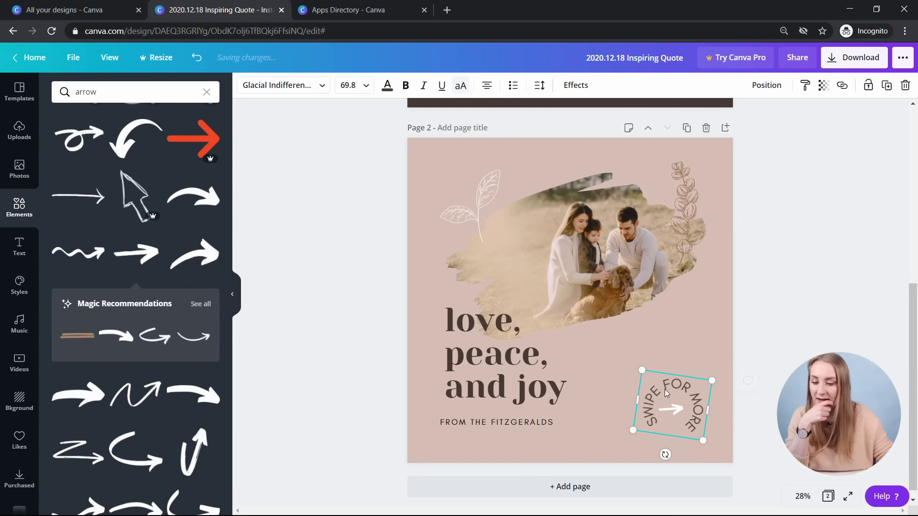
{"action": "left_click", "coordinate": [576, 85]}
{"action": "left_click_drag", "start_coordinate": [208, 360], "coordinate": [207, 359]}
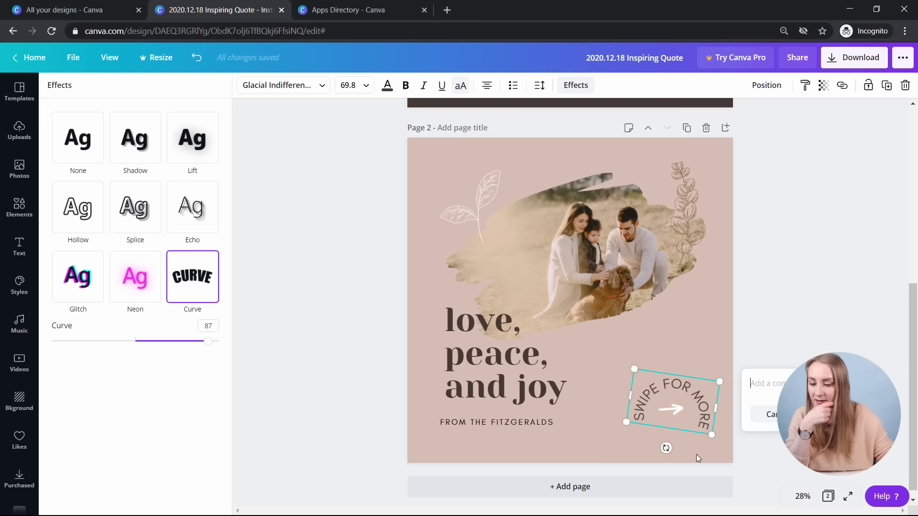
- Shrink, tilt about 8 degrees and lower the SWIPE FOR MORE badge around the arrow
{"action": "left_click", "coordinate": [663, 454]}
{"action": "left_click", "coordinate": [678, 416]}
{"action": "left_click_drag", "start_coordinate": [711, 434], "coordinate": [692, 422]}
{"action": "left_click_drag", "start_coordinate": [664, 395], "coordinate": [674, 394]}
{"action": "left_click_drag", "start_coordinate": [670, 432], "coordinate": [661, 431]}
{"action": "left_click_drag", "start_coordinate": [661, 431], "coordinate": [661, 431]}
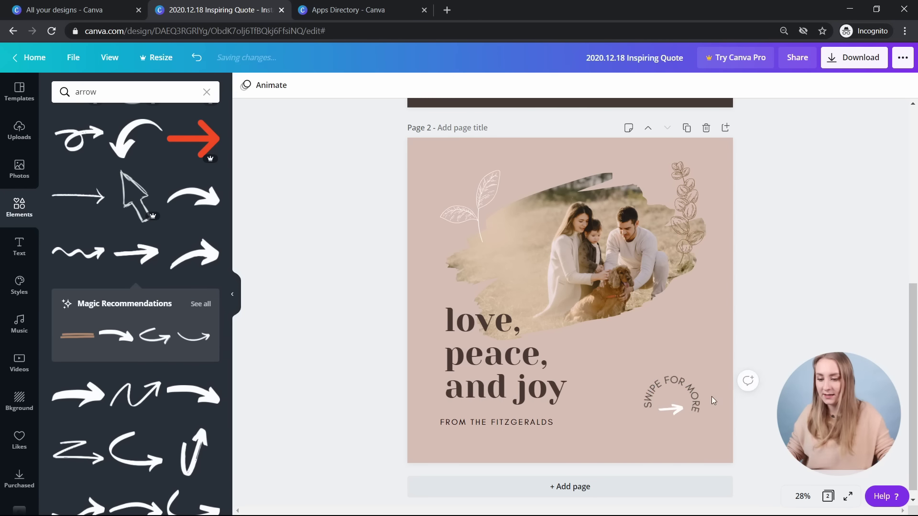
{"action": "left_click_drag", "start_coordinate": [686, 398], "coordinate": [687, 406]}
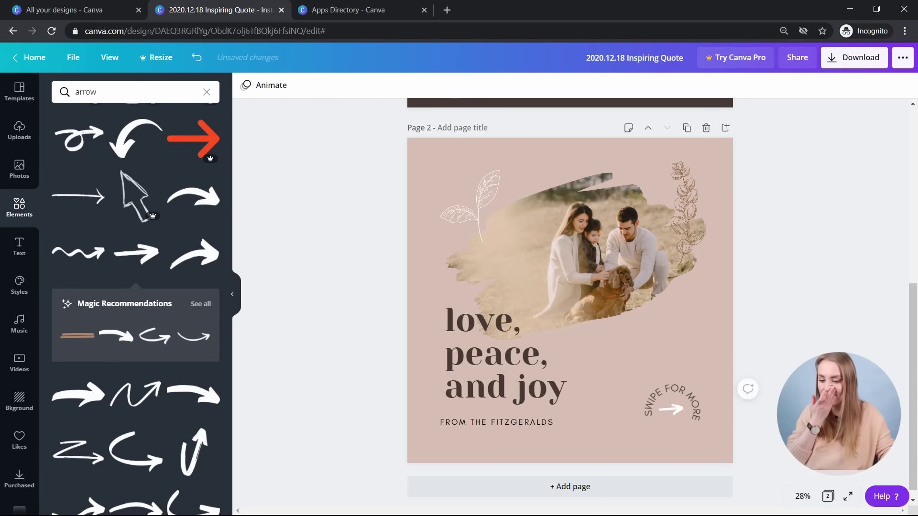
{"action": "left_click_drag", "start_coordinate": [693, 438], "coordinate": [675, 389]}
{"action": "mouse_move", "coordinate": [673, 443]}
{"action": "left_mouse_down"}
{"action": "mouse_move", "coordinate": [699, 445]}
{"action": "mouse_move", "coordinate": [675, 444]}
{"action": "left_mouse_up"}
{"action": "left_click_drag", "start_coordinate": [669, 355], "coordinate": [675, 415]}
{"action": "left_click", "coordinate": [718, 414]}
- Send the curved SWIPE FOR MORE text one layer backwards behind the arrow
{"action": "left_click", "coordinate": [674, 417]}
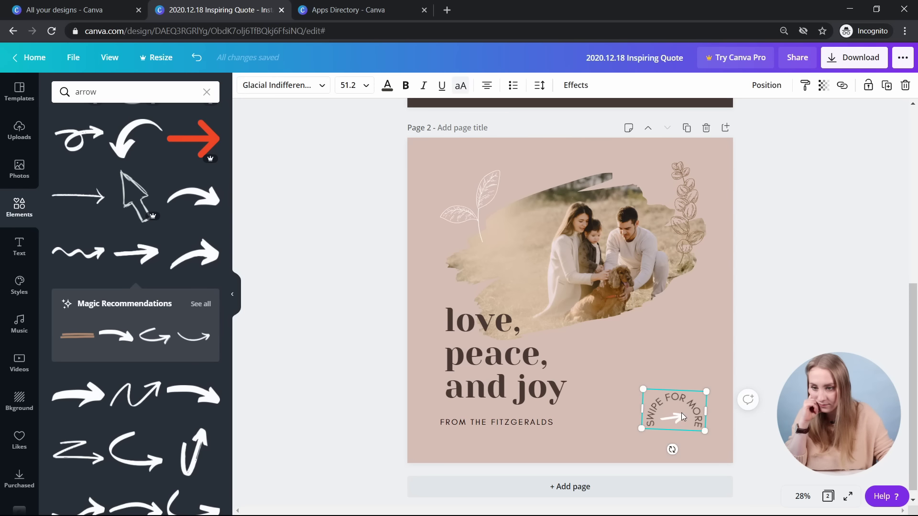
{"action": "left_click", "coordinate": [684, 417]}
{"action": "left_click", "coordinate": [778, 87]}
{"action": "left_click", "coordinate": [737, 120]}
{"action": "left_click", "coordinate": [835, 291]}
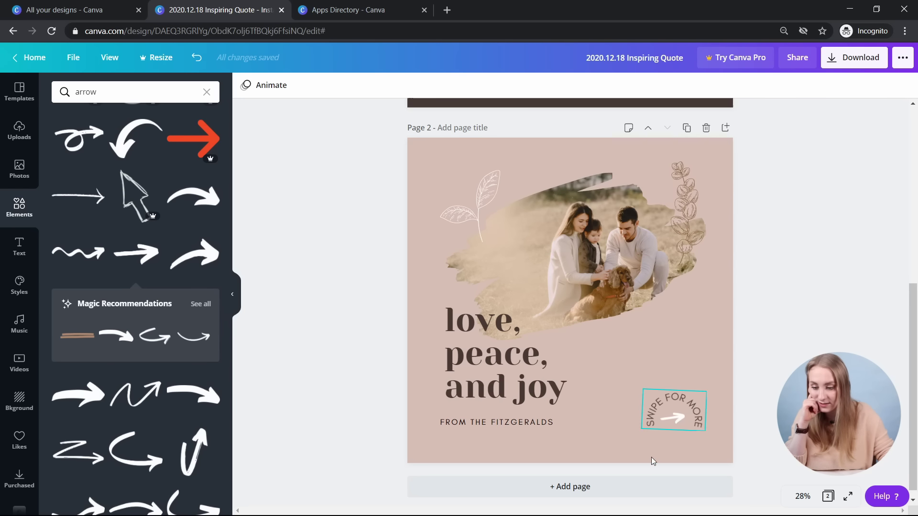
- Level the arrow, line it up with the FROM THE FITZGERALDS line, and reposition the text around it
{"action": "left_click", "coordinate": [675, 423]}
{"action": "left_click_drag", "start_coordinate": [666, 447], "coordinate": [661, 446]}
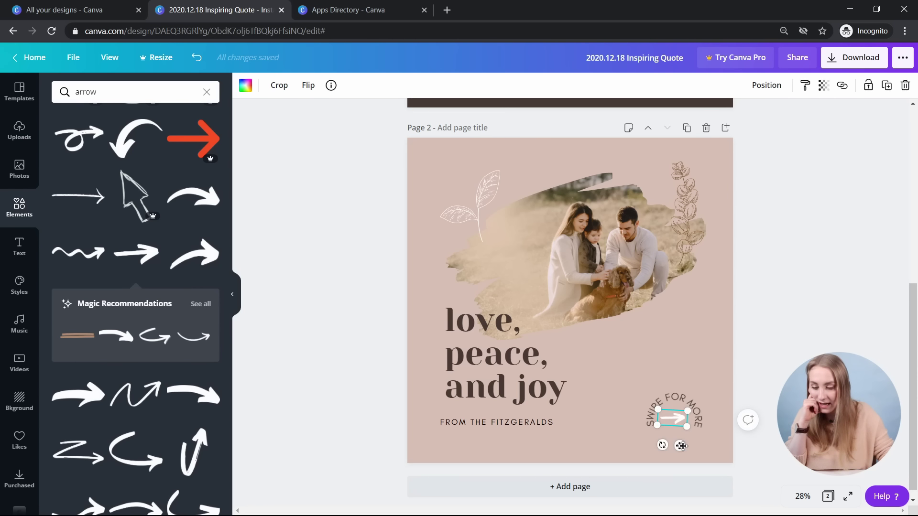
{"action": "mouse_move", "coordinate": [680, 446]}
{"action": "left_mouse_down"}
{"action": "mouse_move", "coordinate": [685, 427]}
{"action": "mouse_move", "coordinate": [684, 447]}
{"action": "left_mouse_up"}
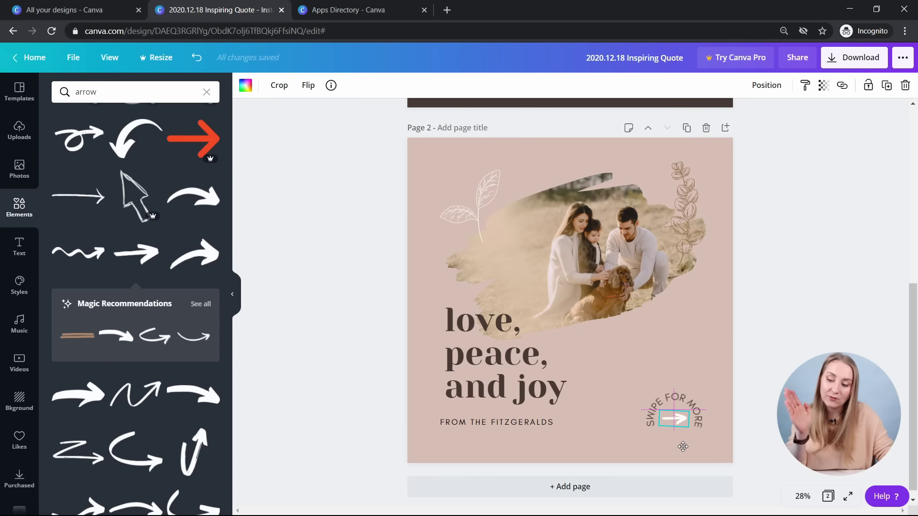
{"action": "left_click_drag", "start_coordinate": [683, 447], "coordinate": [682, 447]}
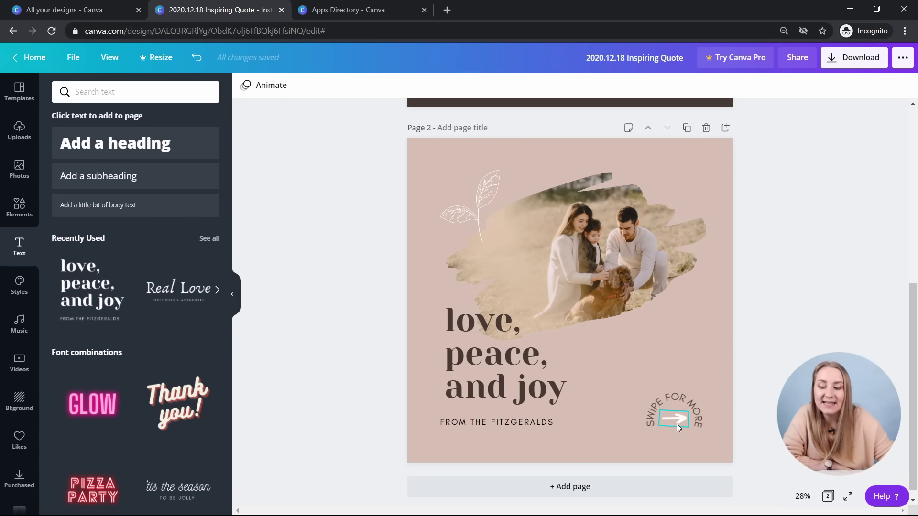
{"action": "left_click_drag", "start_coordinate": [684, 408], "coordinate": [724, 436]}
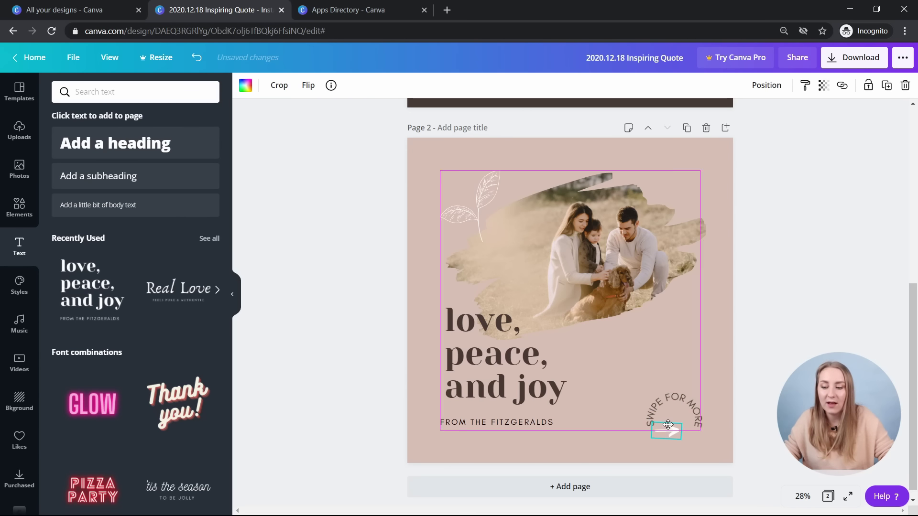
{"action": "left_click", "coordinate": [716, 366]}
{"action": "left_click_drag", "start_coordinate": [716, 363], "coordinate": [631, 449]}
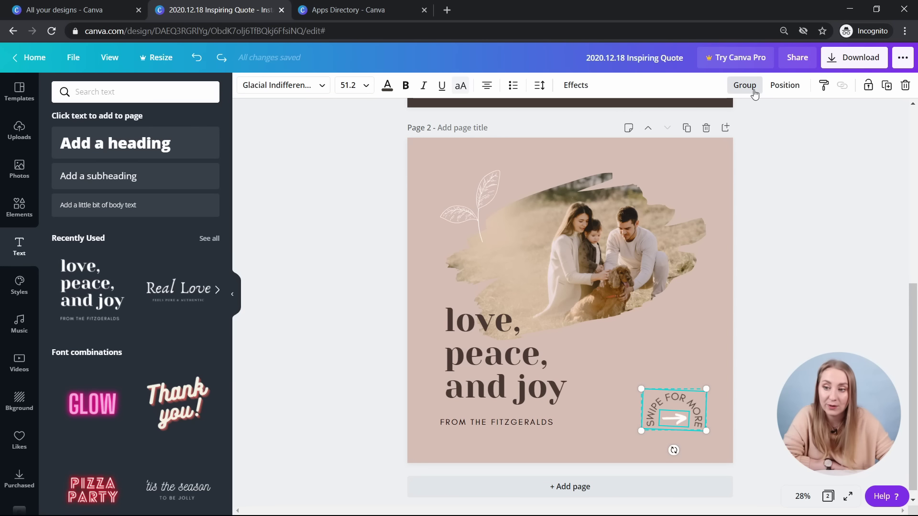
- Group the arrow and curved text into one badge and check each part inside it
{"action": "left_click", "coordinate": [753, 90]}
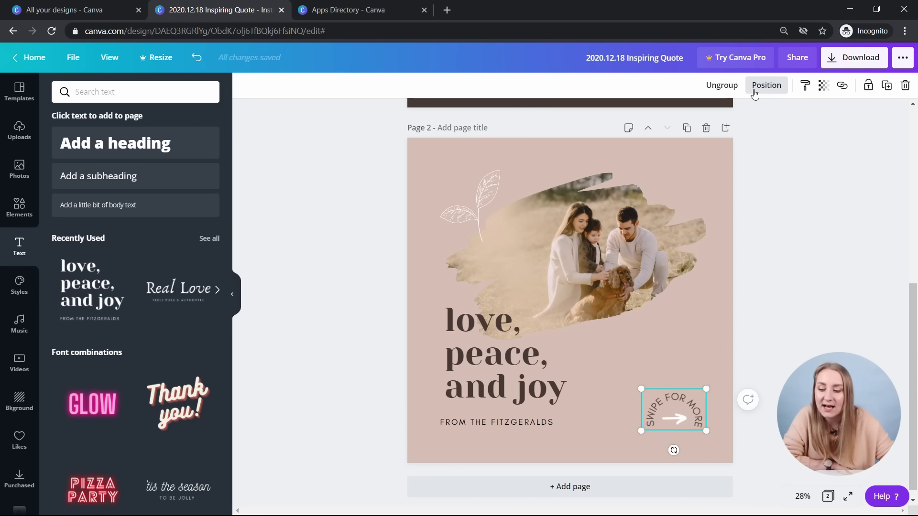
{"action": "left_click", "coordinate": [804, 350]}
{"action": "left_click", "coordinate": [675, 414]}
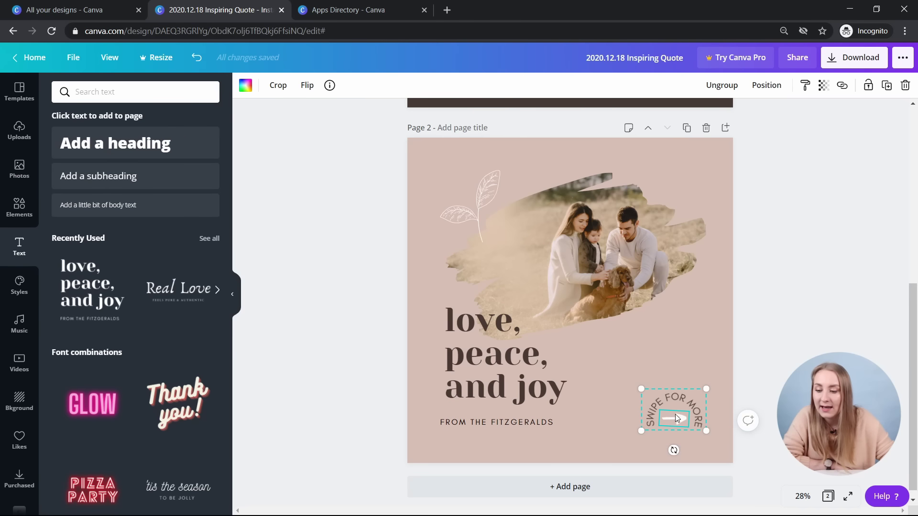
{"action": "left_click", "coordinate": [675, 402]}
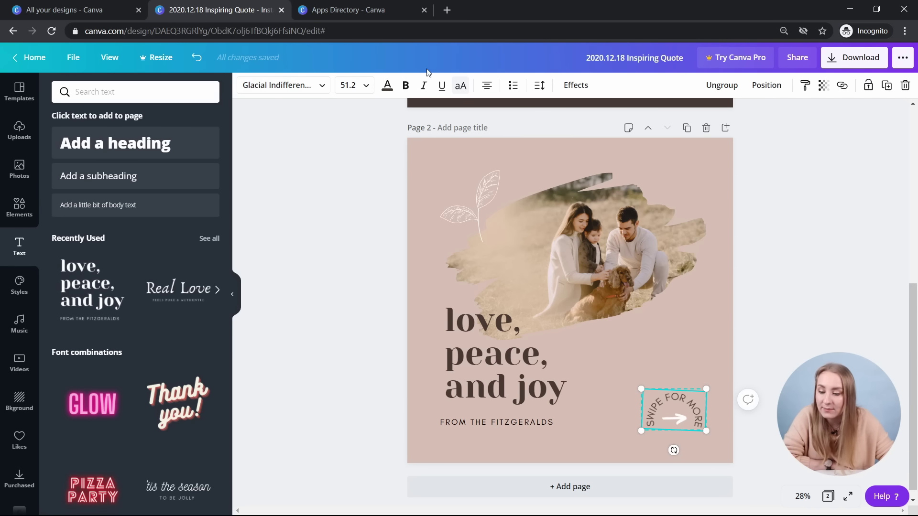
{"action": "left_click", "coordinate": [675, 418]}
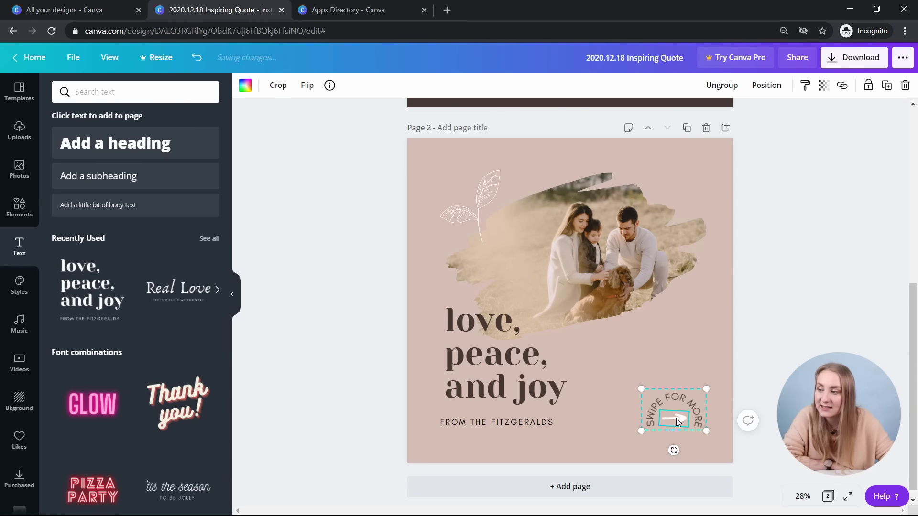
{"action": "left_click", "coordinate": [245, 85]}
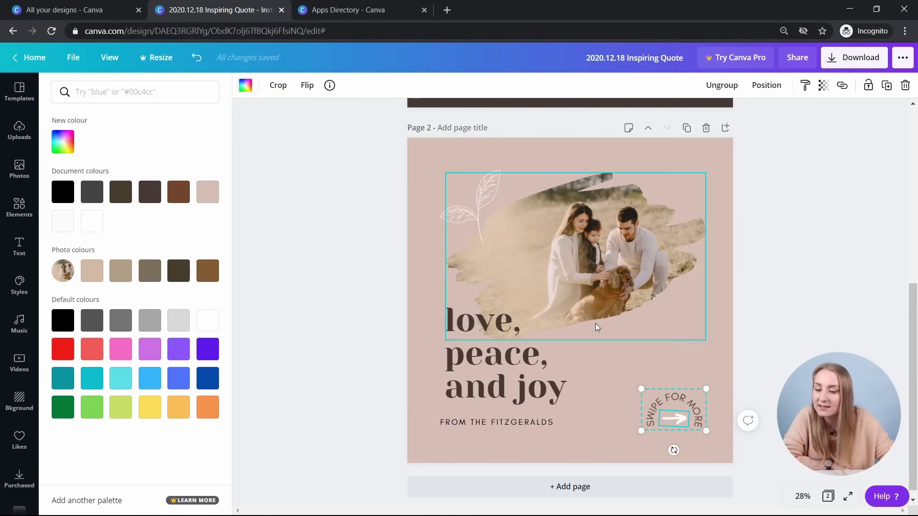
{"action": "left_click", "coordinate": [686, 405]}
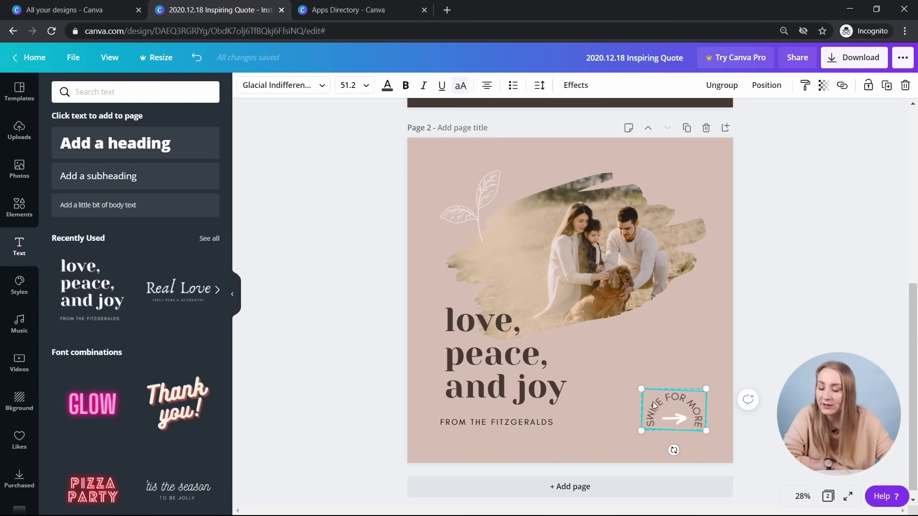
{"action": "left_click", "coordinate": [776, 325]}
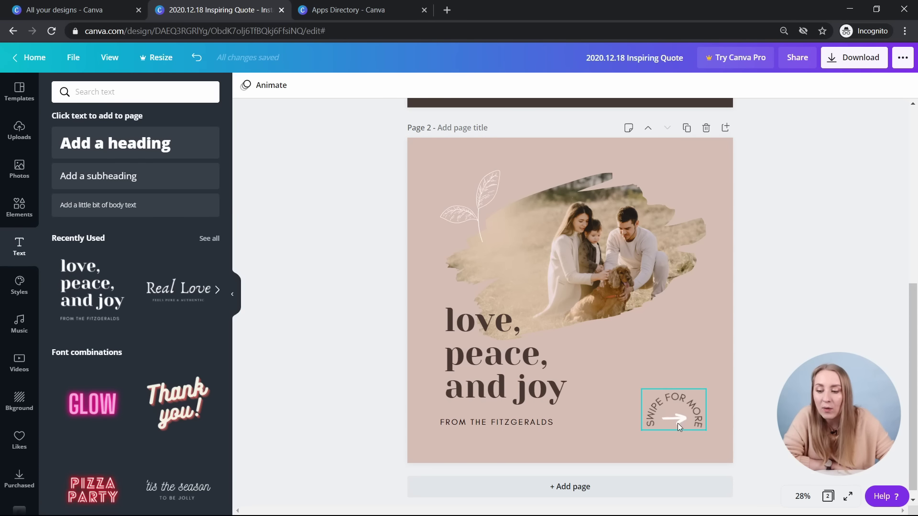
- Fine-tune the grouped badge's position in page 2's lower-right corner
{"action": "mouse_move", "coordinate": [685, 419]}
{"action": "left_mouse_down"}
{"action": "mouse_move", "coordinate": [597, 430]}
{"action": "mouse_move", "coordinate": [721, 396]}
{"action": "mouse_move", "coordinate": [684, 351]}
{"action": "mouse_move", "coordinate": [687, 421]}
{"action": "left_mouse_up"}
{"action": "key", "text": "Escape"}
{"action": "left_click", "coordinate": [678, 397]}
{"action": "mouse_move", "coordinate": [657, 414]}
{"action": "left_mouse_down"}
{"action": "mouse_move", "coordinate": [587, 189]}
{"action": "mouse_move", "coordinate": [635, 413]}
{"action": "mouse_move", "coordinate": [652, 413]}
{"action": "left_mouse_up"}
{"action": "left_click", "coordinate": [778, 343]}
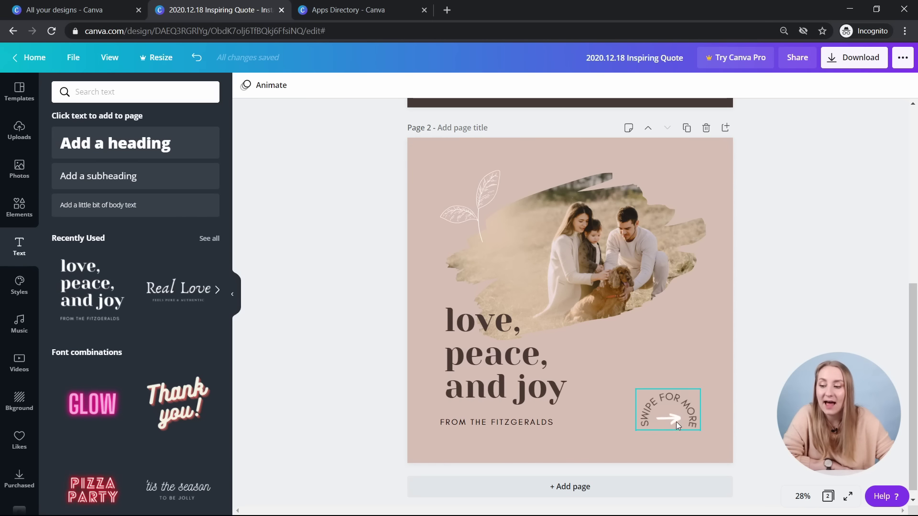
{"action": "left_click", "coordinate": [480, 355]}
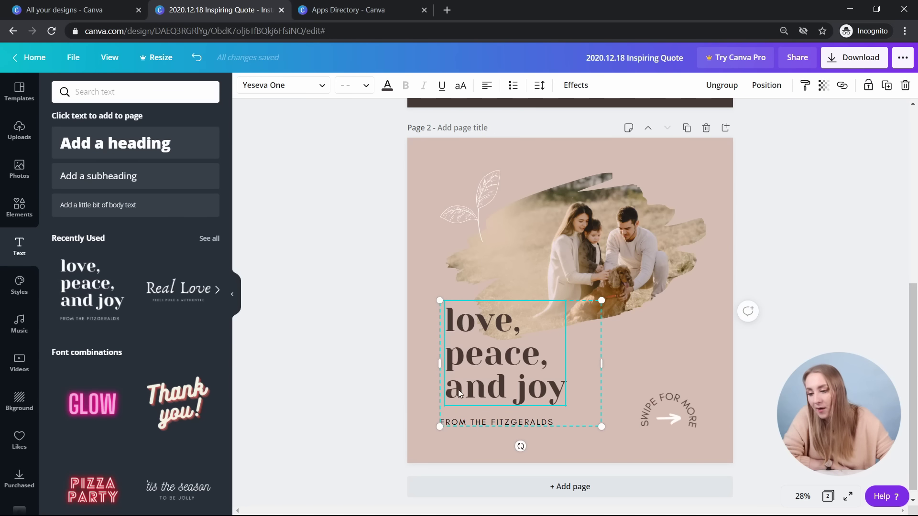
- Ungroup 'love, peace, and joy' and nudge it up until its left edge matches the byline
{"action": "left_click", "coordinate": [722, 86]}
{"action": "left_click", "coordinate": [796, 344]}
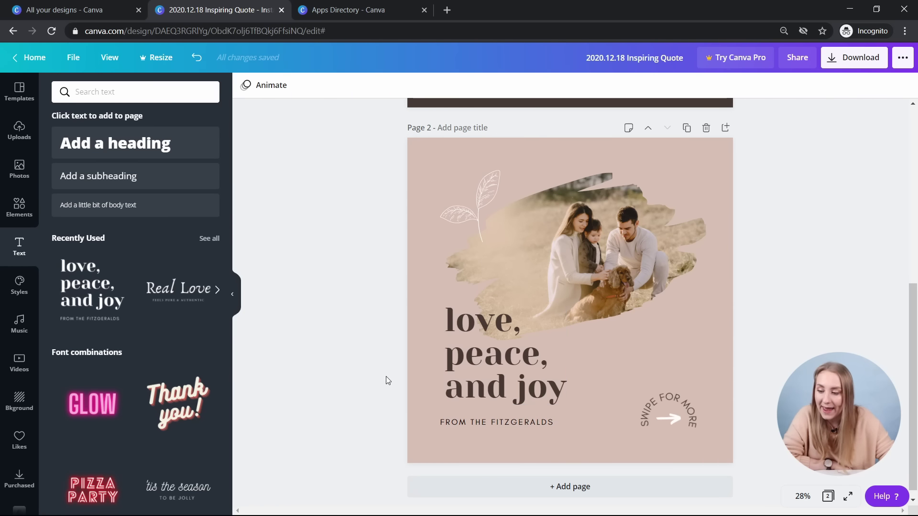
{"action": "left_click_drag", "start_coordinate": [508, 371], "coordinate": [503, 370]}
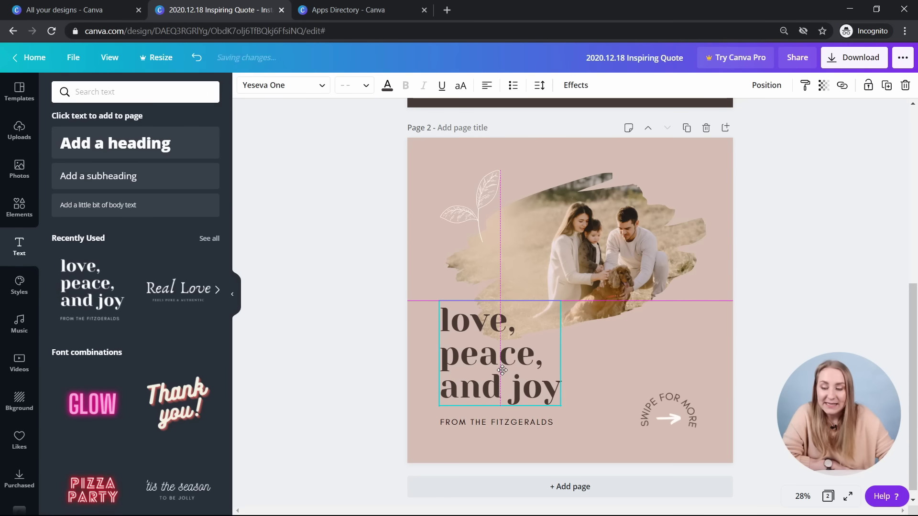
{"action": "left_click_drag", "start_coordinate": [502, 370], "coordinate": [506, 367]}
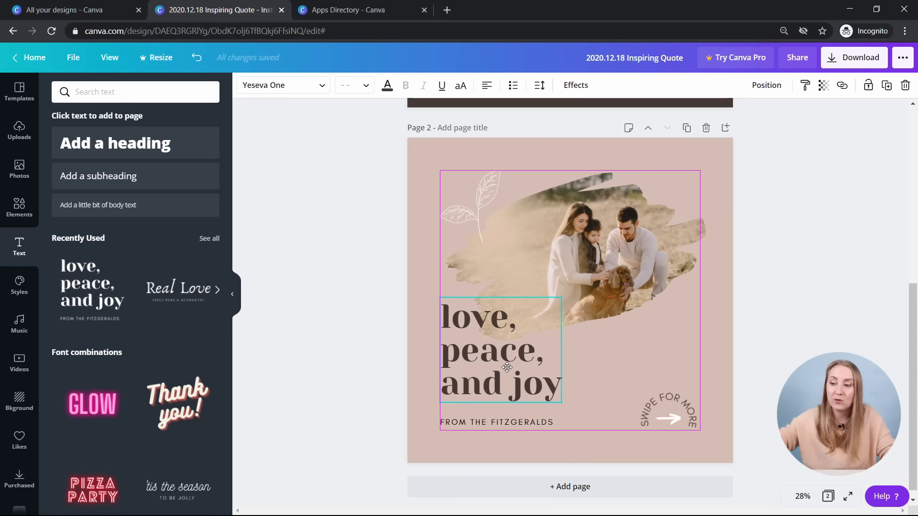
{"action": "mouse_move", "coordinate": [506, 366]}
{"action": "left_mouse_down"}
{"action": "mouse_move", "coordinate": [495, 367]}
{"action": "mouse_move", "coordinate": [505, 365]}
{"action": "left_mouse_up"}
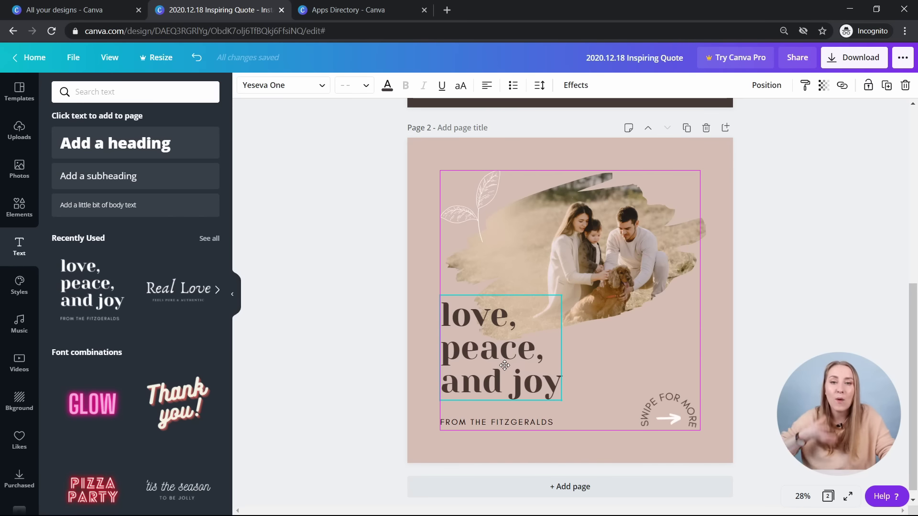
{"action": "left_click_drag", "start_coordinate": [505, 366], "coordinate": [504, 365]}
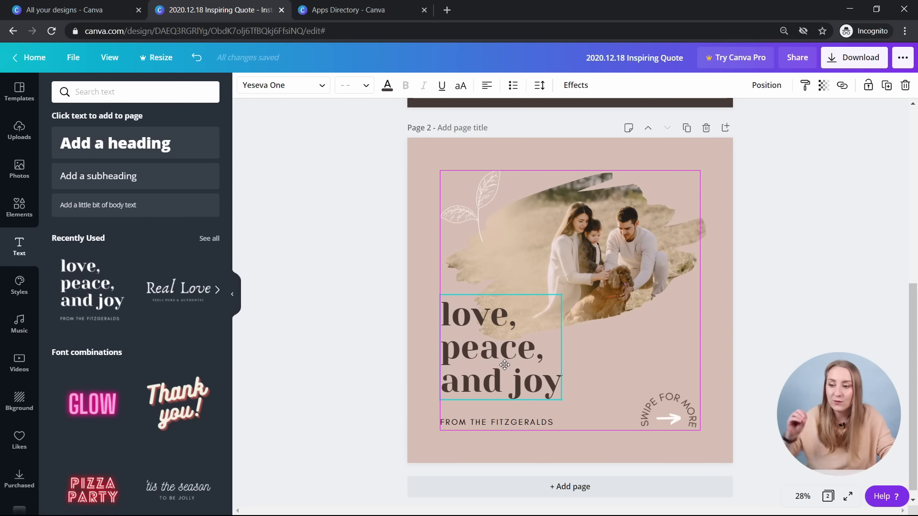
{"action": "mouse_move", "coordinate": [505, 365]}
{"action": "left_mouse_down"}
{"action": "mouse_move", "coordinate": [496, 365]}
{"action": "mouse_move", "coordinate": [506, 364]}
{"action": "left_mouse_up"}
- Try FROM THE FITZGERALDS at several spots before returning it below the heading
{"action": "left_click", "coordinate": [500, 421]}
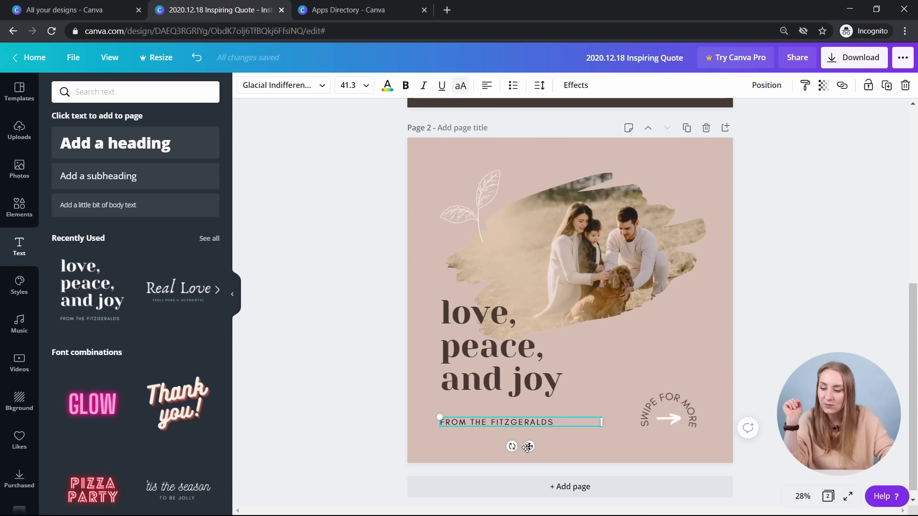
{"action": "mouse_move", "coordinate": [529, 446]}
{"action": "left_mouse_down"}
{"action": "mouse_move", "coordinate": [537, 419]}
{"action": "mouse_move", "coordinate": [522, 418]}
{"action": "mouse_move", "coordinate": [525, 436]}
{"action": "left_mouse_up"}
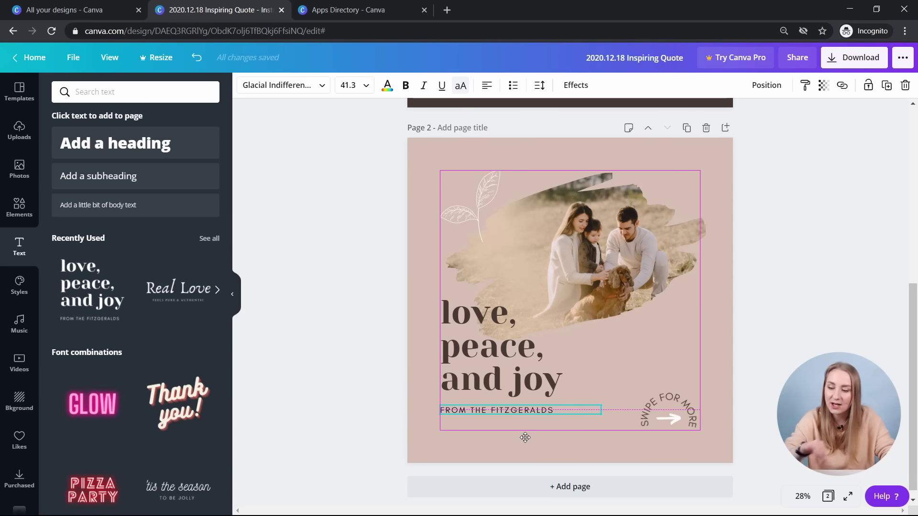
{"action": "left_click_drag", "start_coordinate": [525, 437], "coordinate": [528, 438]}
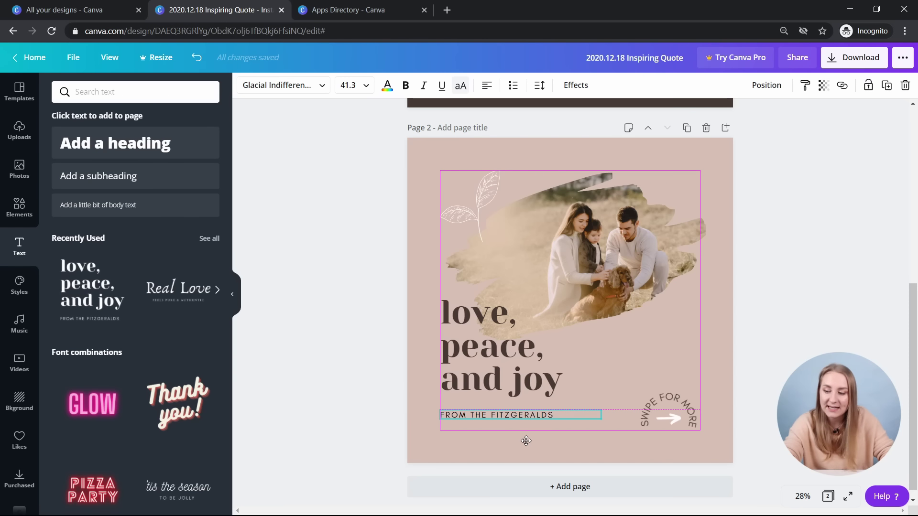
{"action": "left_click_drag", "start_coordinate": [526, 441], "coordinate": [522, 434]}
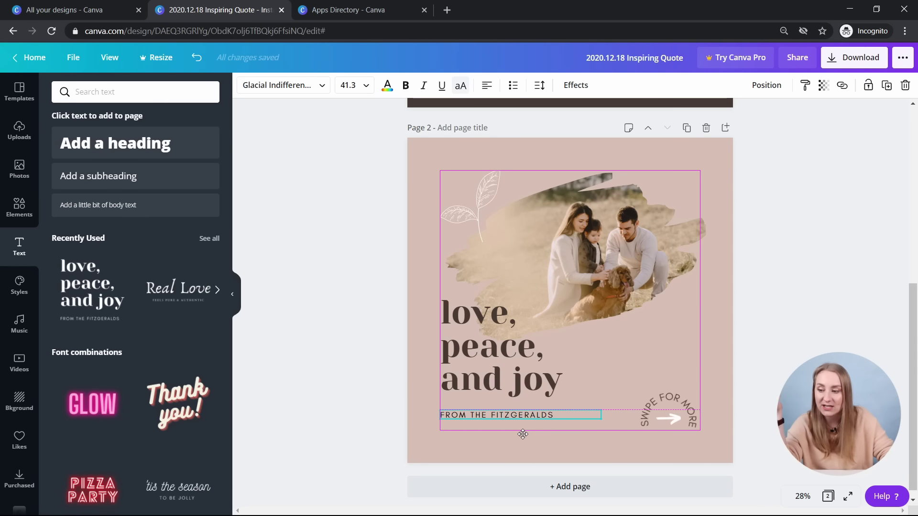
{"action": "left_click_drag", "start_coordinate": [522, 434], "coordinate": [552, 225]}
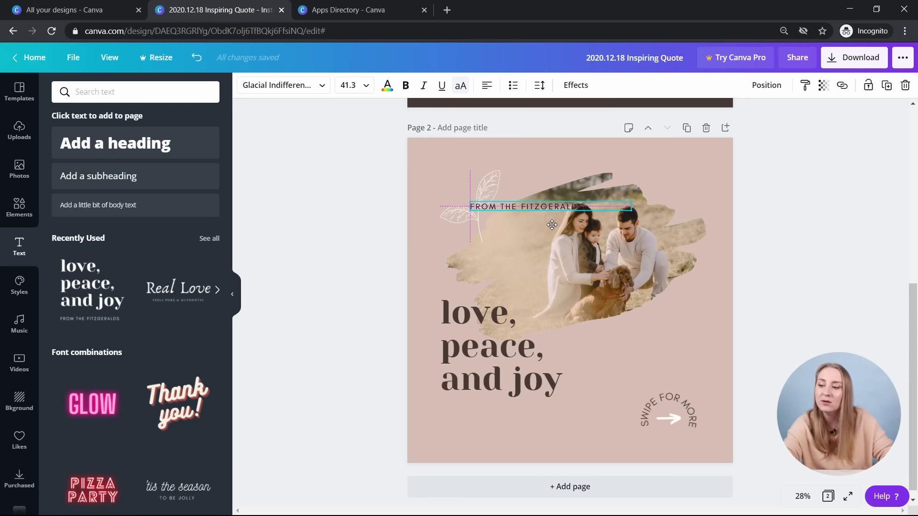
{"action": "left_click_drag", "start_coordinate": [552, 225], "coordinate": [485, 203]}
{"action": "left_click", "coordinate": [487, 86]}
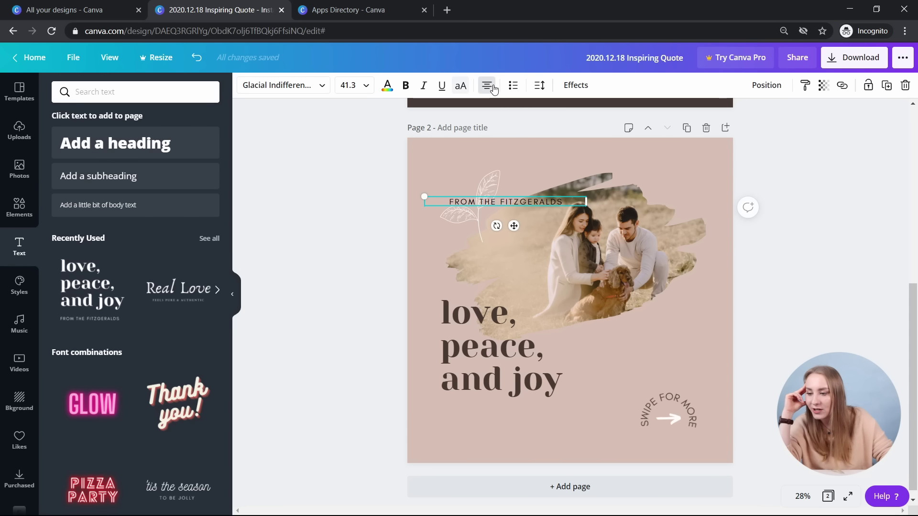
{"action": "left_click_drag", "start_coordinate": [517, 202], "coordinate": [482, 207]}
{"action": "left_click_drag", "start_coordinate": [525, 253], "coordinate": [526, 254]}
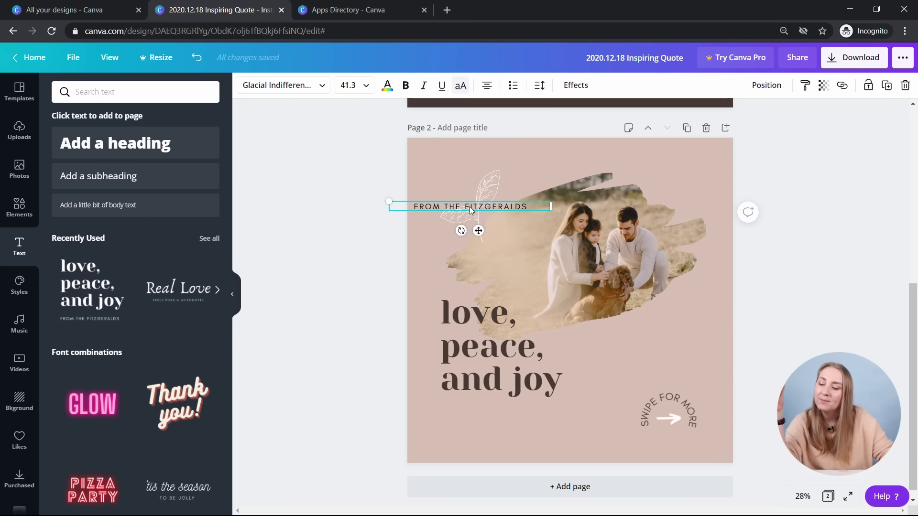
{"action": "left_click_drag", "start_coordinate": [474, 213], "coordinate": [568, 229]}
{"action": "left_click_drag", "start_coordinate": [568, 229], "coordinate": [568, 259]}
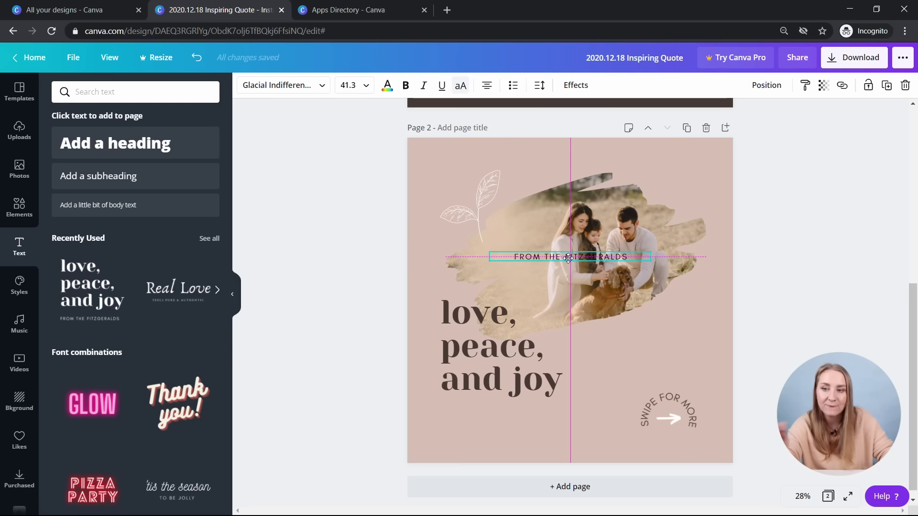
{"action": "left_click_drag", "start_coordinate": [567, 260], "coordinate": [520, 410]}
- Left-align FROM THE FITZGERALDS, group it with the heading, and move the group lower
{"action": "left_click", "coordinate": [486, 86]}
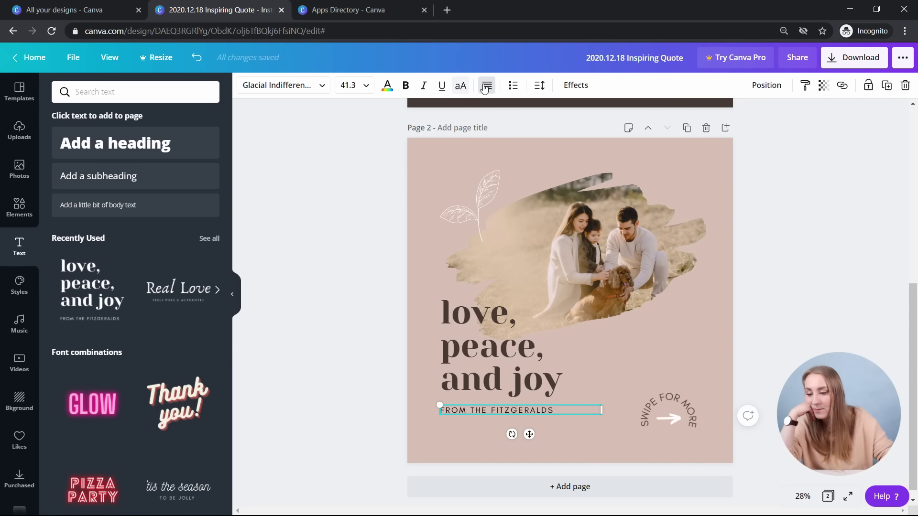
{"action": "left_click", "coordinate": [484, 433]}
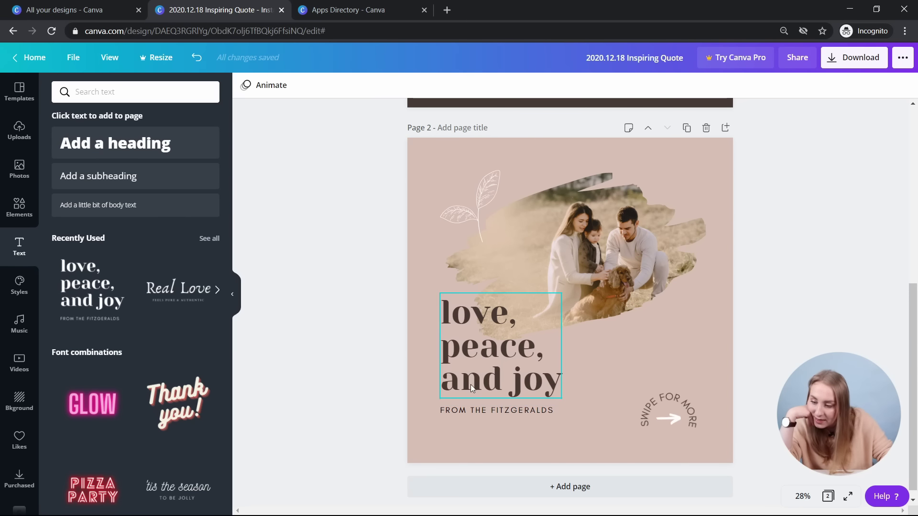
{"action": "left_click_drag", "start_coordinate": [493, 445], "coordinate": [526, 383]}
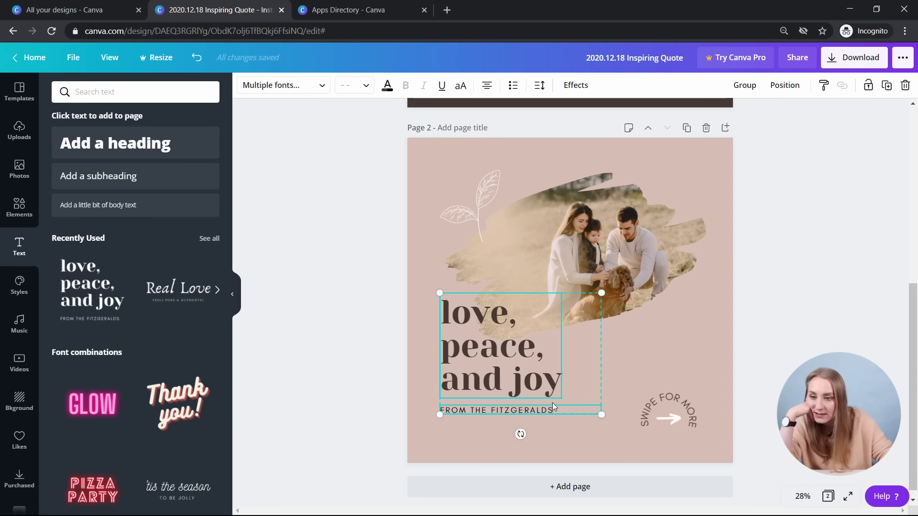
{"action": "left_click", "coordinate": [752, 91]}
{"action": "left_click", "coordinate": [799, 326]}
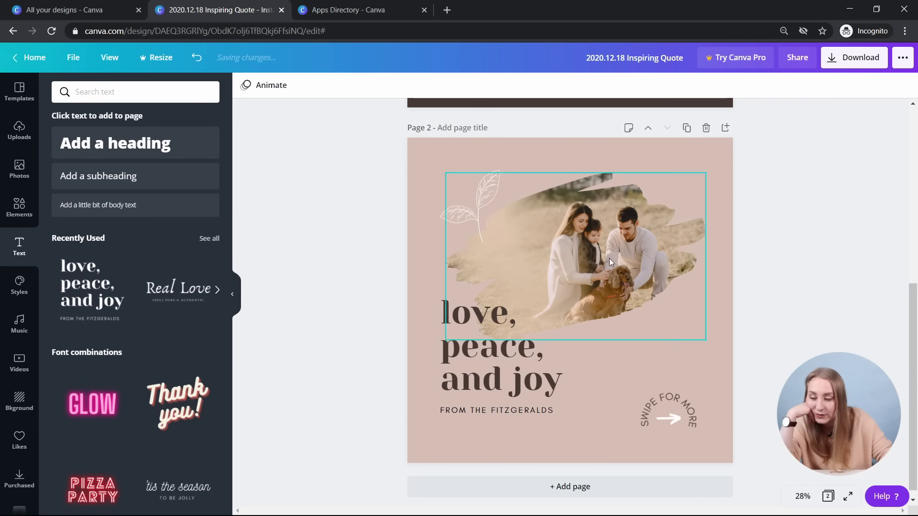
{"action": "left_click_drag", "start_coordinate": [514, 374], "coordinate": [518, 365]}
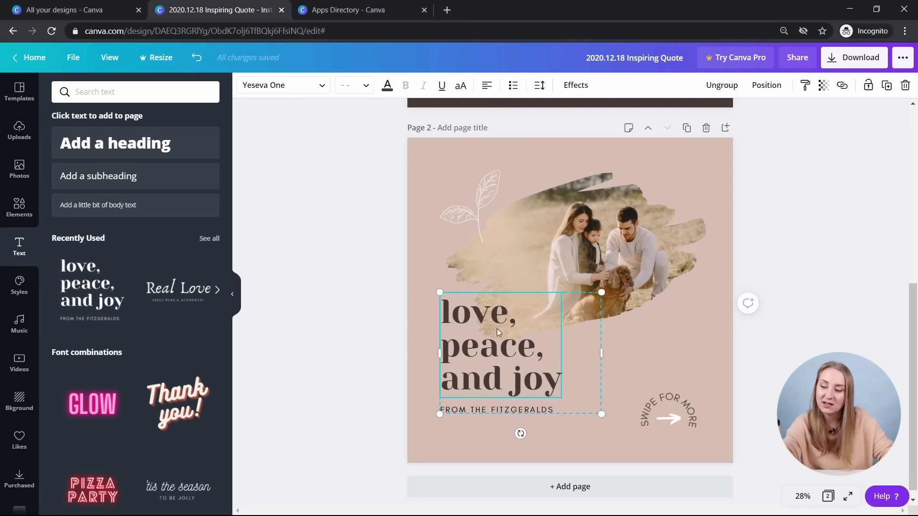
{"action": "left_click_drag", "start_coordinate": [497, 329], "coordinate": [494, 345]}
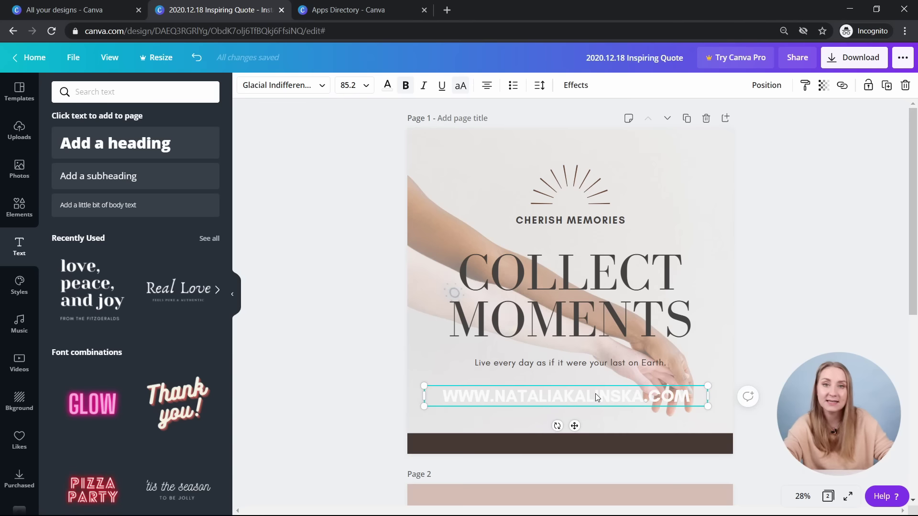
- Shrink the page 1 website address and centre it on the dark brown bottom bar
{"action": "scroll", "coordinate": [721, 328], "scroll_direction": "down", "scroll_amount": 1}
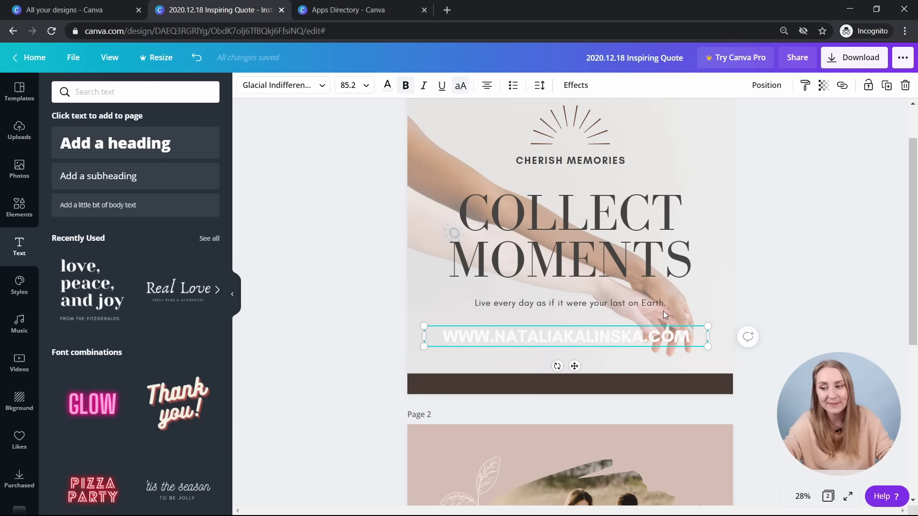
{"action": "left_click", "coordinate": [644, 385]}
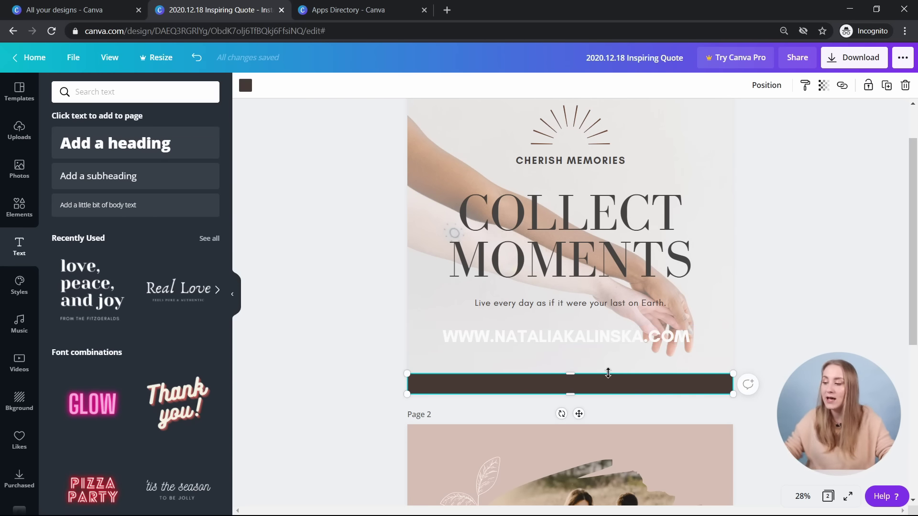
{"action": "left_click", "coordinate": [495, 340]}
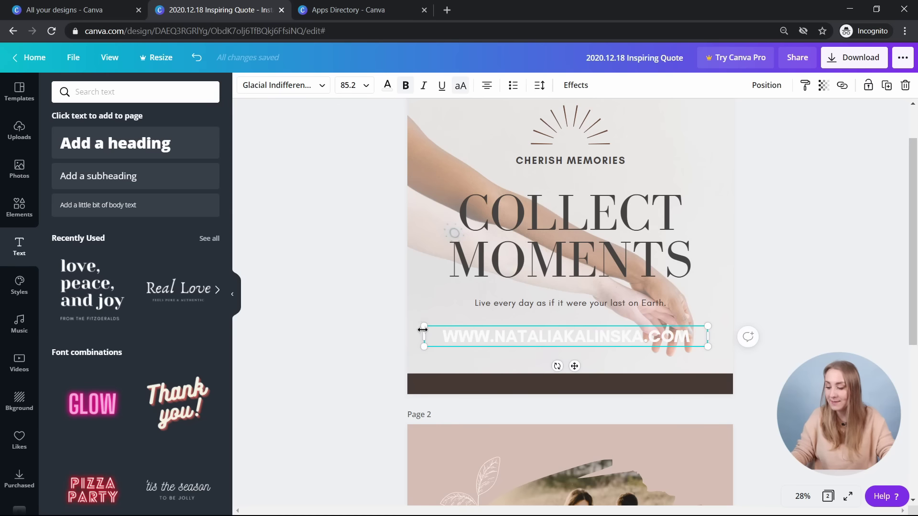
{"action": "left_click_drag", "start_coordinate": [426, 325], "coordinate": [472, 302]}
{"action": "mouse_move", "coordinate": [569, 335]}
{"action": "left_mouse_down"}
{"action": "mouse_move", "coordinate": [585, 332]}
{"action": "mouse_move", "coordinate": [572, 333]}
{"action": "left_mouse_up"}
{"action": "left_click_drag", "start_coordinate": [474, 343], "coordinate": [512, 350]}
{"action": "left_click_drag", "start_coordinate": [580, 362], "coordinate": [581, 414]}
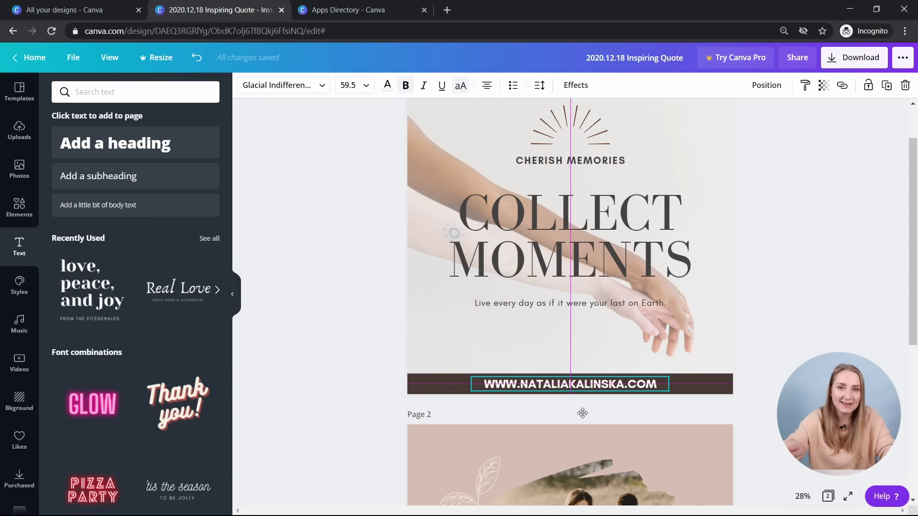
{"action": "left_click_drag", "start_coordinate": [582, 413], "coordinate": [582, 413]}
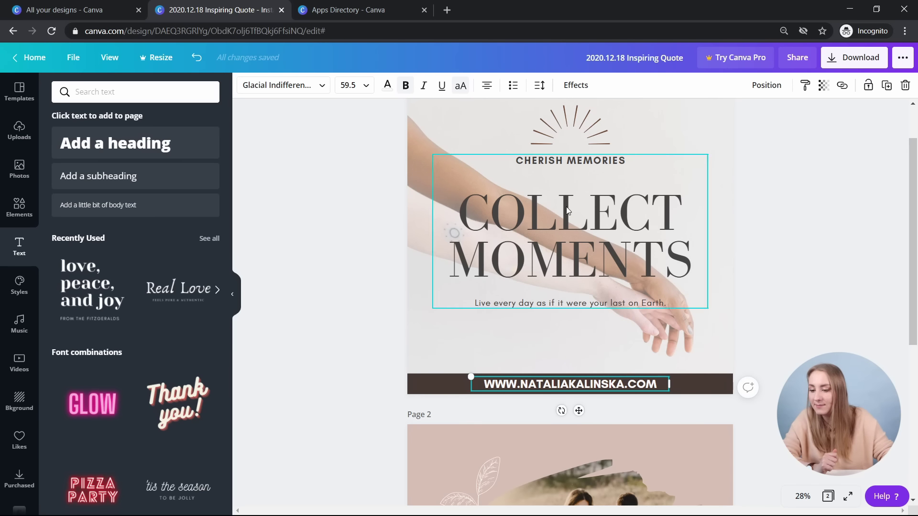
- Remove bold from the website address, shrink it slightly, and test its layer order
{"action": "left_click", "coordinate": [405, 87]}
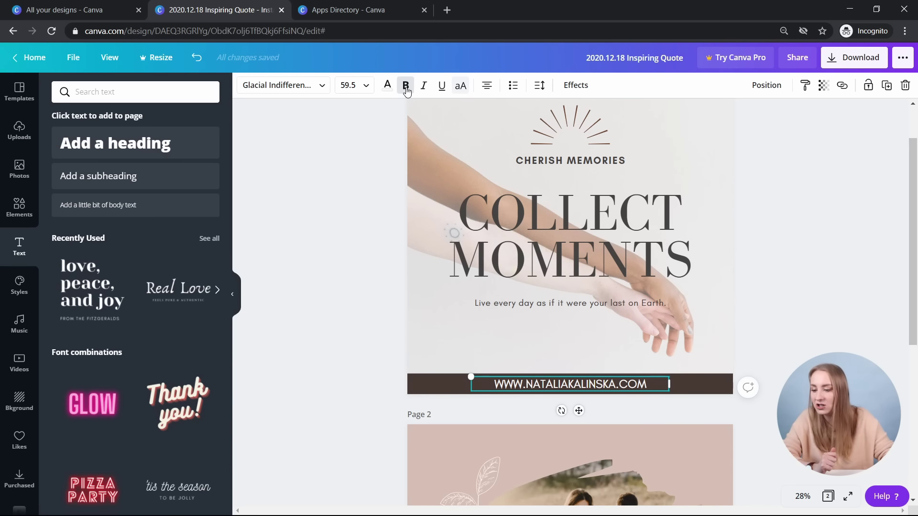
{"action": "left_click_drag", "start_coordinate": [669, 377], "coordinate": [660, 376]}
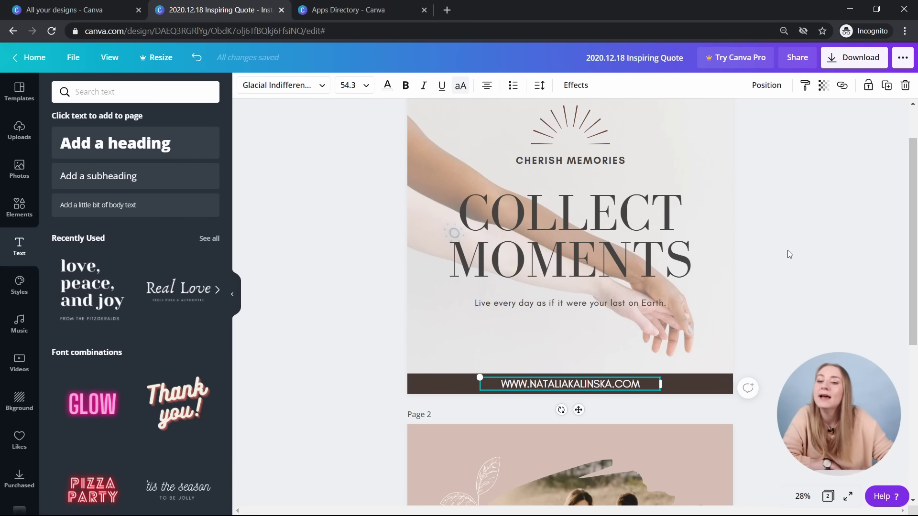
{"action": "left_click", "coordinate": [774, 89]}
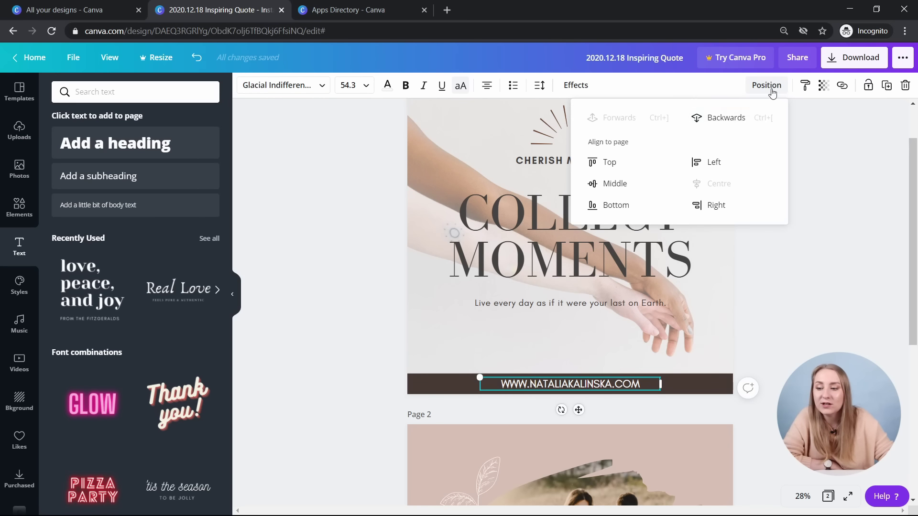
{"action": "left_click", "coordinate": [748, 118]}
{"action": "left_click", "coordinate": [673, 123]}
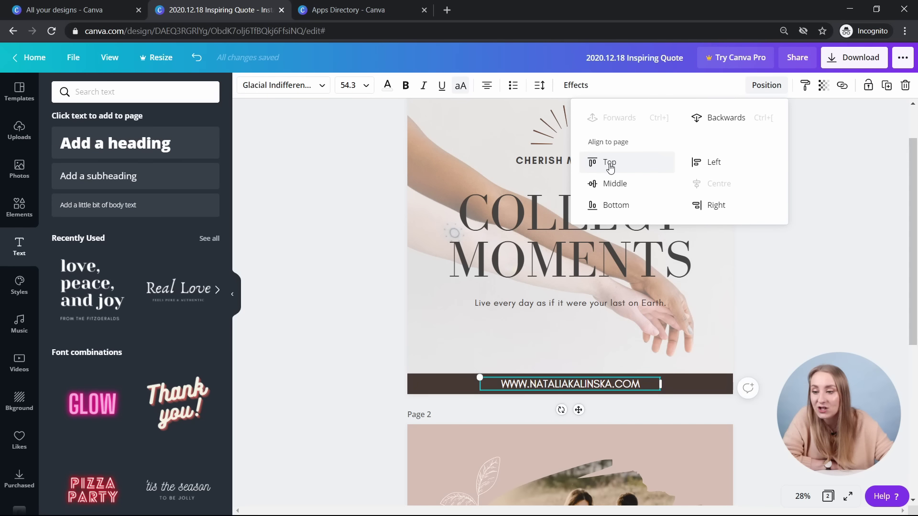
- Try the page alignment options, then return the website address to the brown bar
{"action": "scroll", "coordinate": [748, 275], "scroll_direction": "up", "scroll_amount": 2}
{"action": "left_click", "coordinate": [629, 162]}
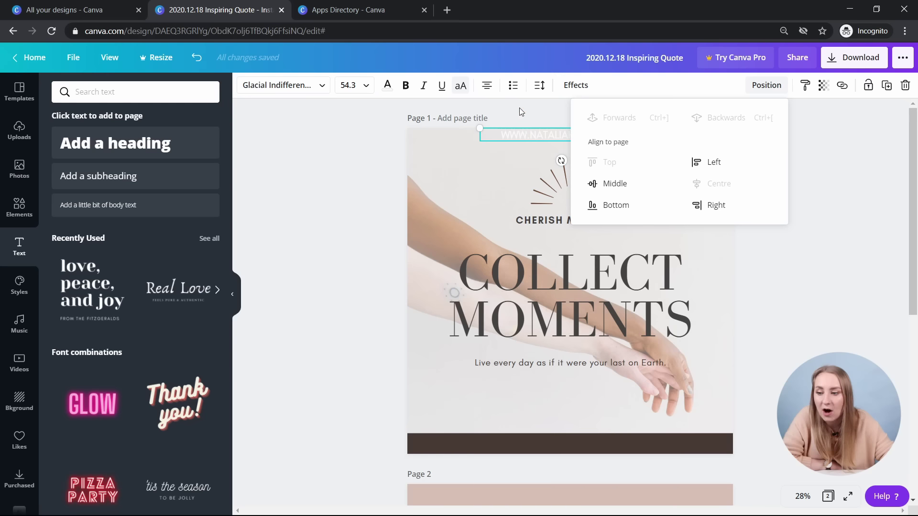
{"action": "left_click", "coordinate": [630, 204]}
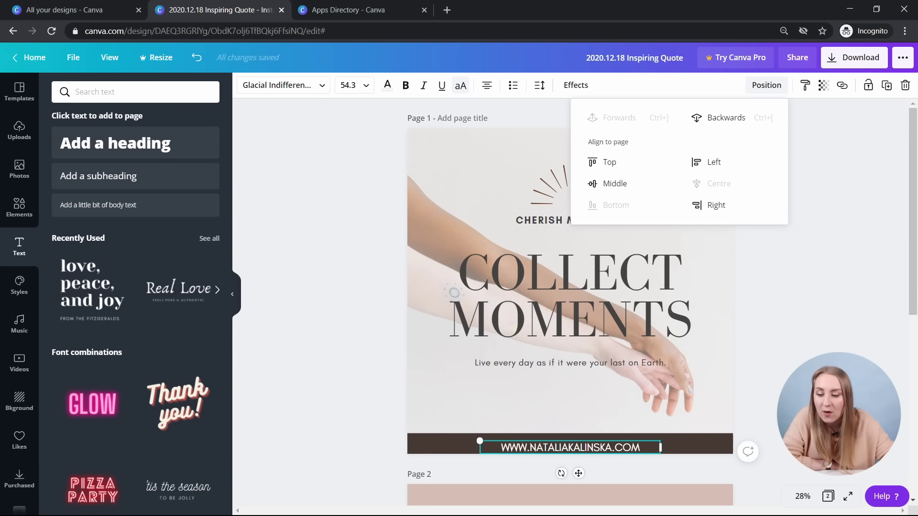
{"action": "left_click", "coordinate": [702, 161]}
{"action": "left_click", "coordinate": [712, 205]}
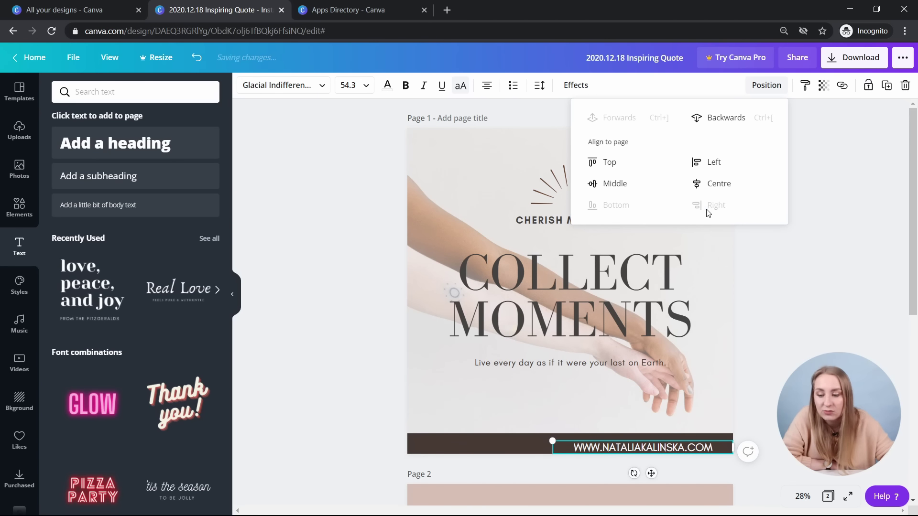
{"action": "left_click", "coordinate": [713, 185]}
{"action": "left_click", "coordinate": [614, 184]}
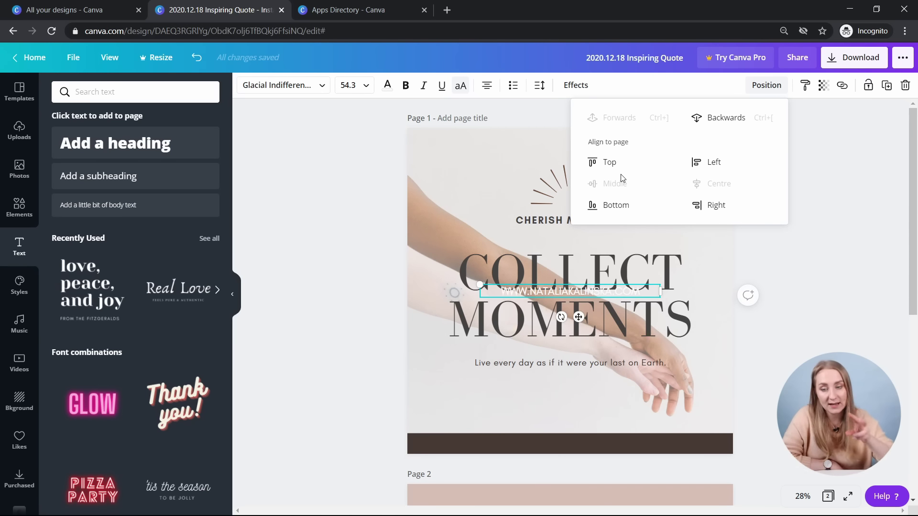
{"action": "left_click_drag", "start_coordinate": [575, 315], "coordinate": [576, 466]}
{"action": "left_click", "coordinate": [721, 468]}
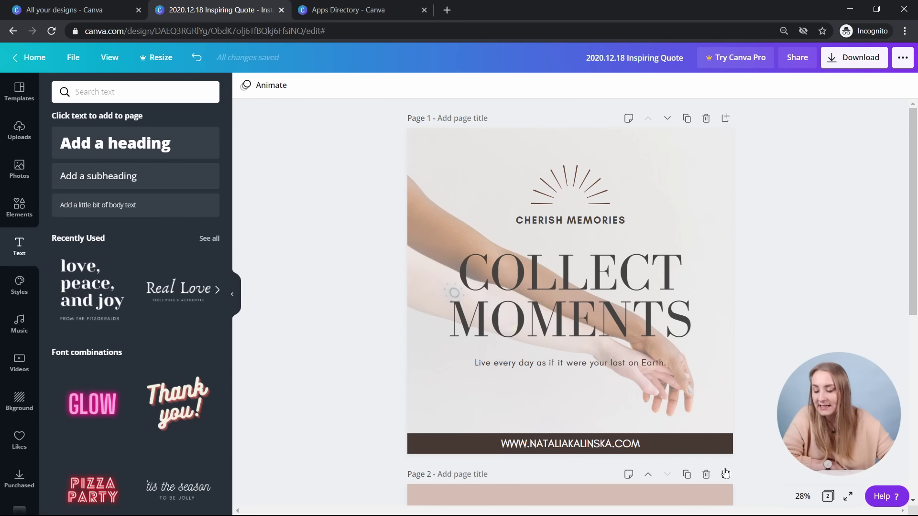
{"action": "left_click", "coordinate": [573, 288]}
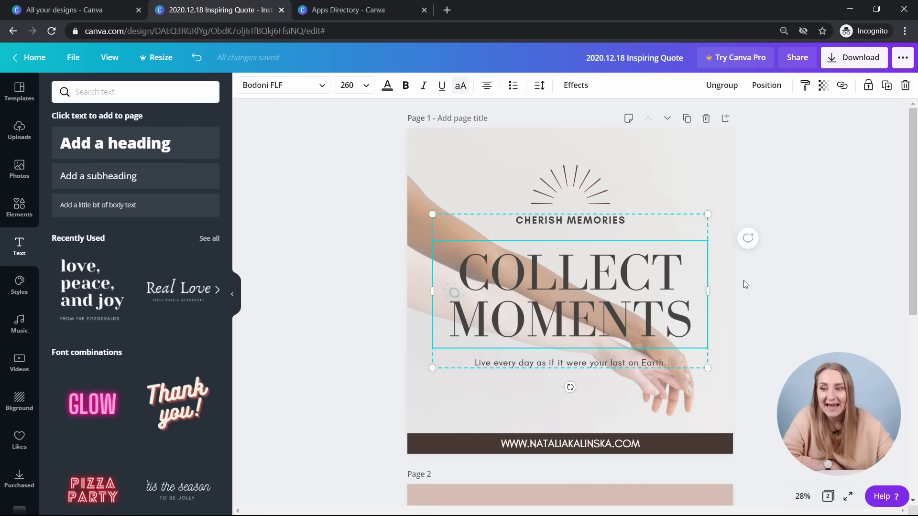
- Ungroup page 1's text and try Yeseva One, Bodoni FLF and Glacial Indifference on COLLECT MOMENTS
{"action": "left_click", "coordinate": [723, 85]}
{"action": "scroll", "coordinate": [553, 235], "scroll_direction": "down", "scroll_amount": 1}
{"action": "left_click", "coordinate": [552, 235]}
{"action": "scroll", "coordinate": [682, 206], "scroll_direction": "down", "scroll_amount": 1}
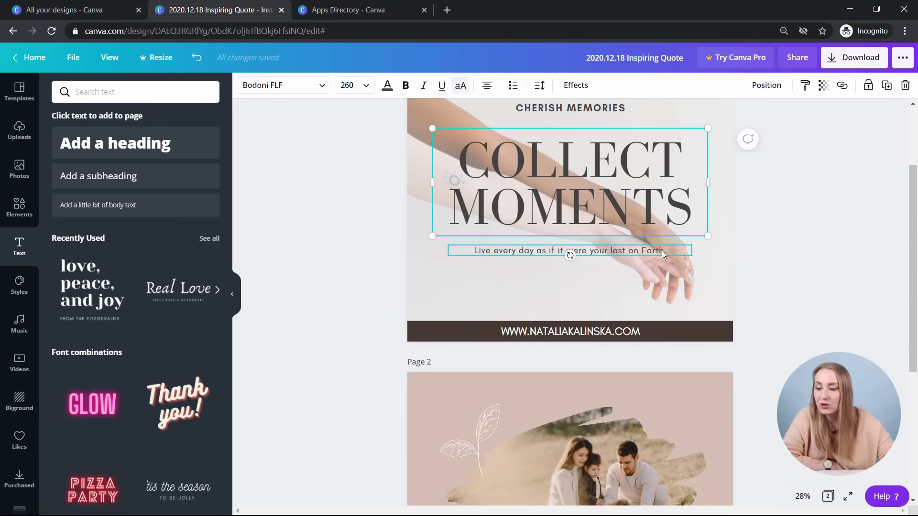
{"action": "scroll", "coordinate": [486, 285], "scroll_direction": "up", "scroll_amount": 1}
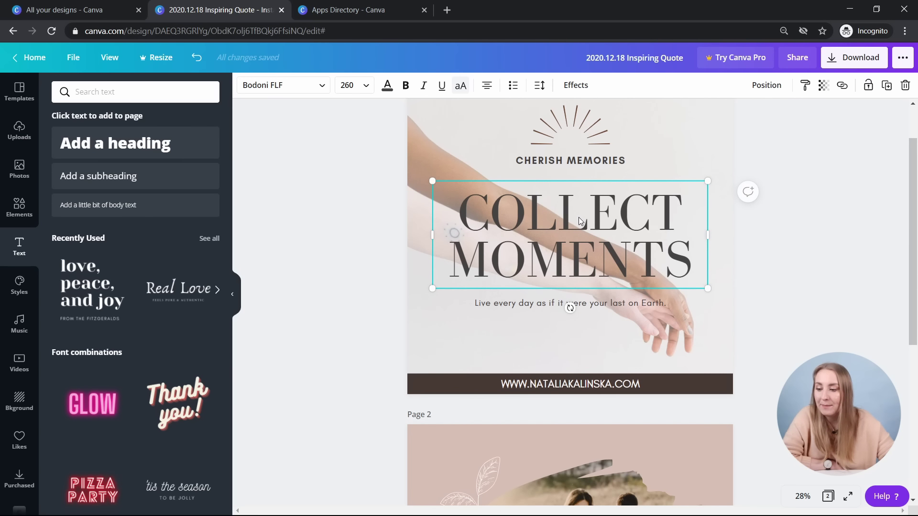
{"action": "scroll", "coordinate": [579, 218], "scroll_direction": "down", "scroll_amount": 5}
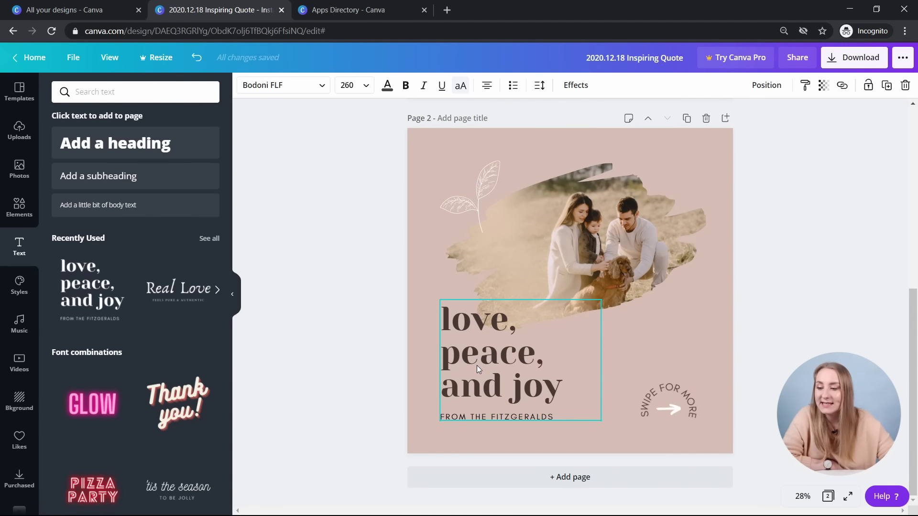
{"action": "scroll", "coordinate": [557, 267], "scroll_direction": "up", "scroll_amount": 6}
{"action": "left_click", "coordinate": [275, 88]}
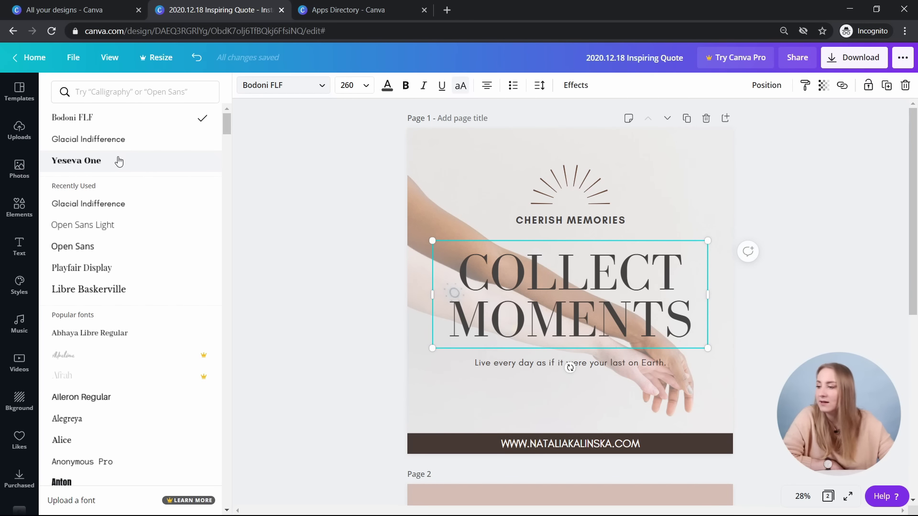
{"action": "left_click", "coordinate": [119, 161]}
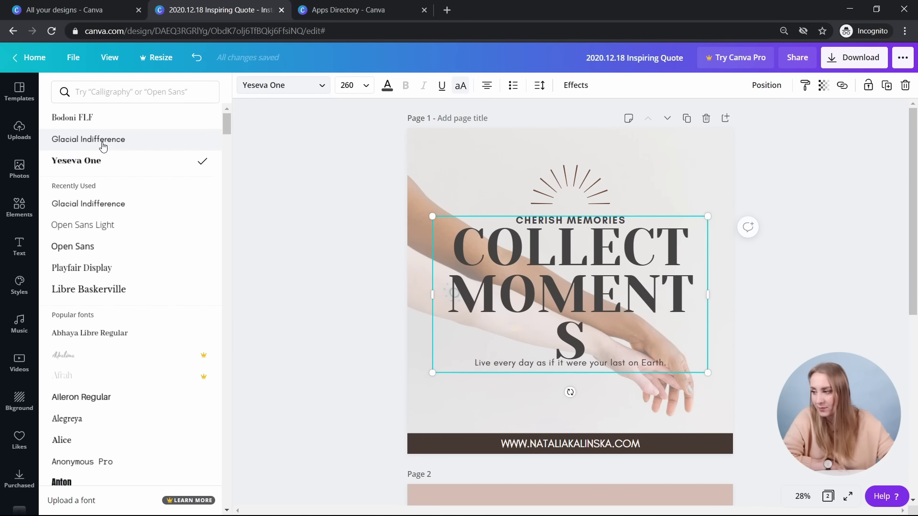
{"action": "left_click", "coordinate": [106, 118]}
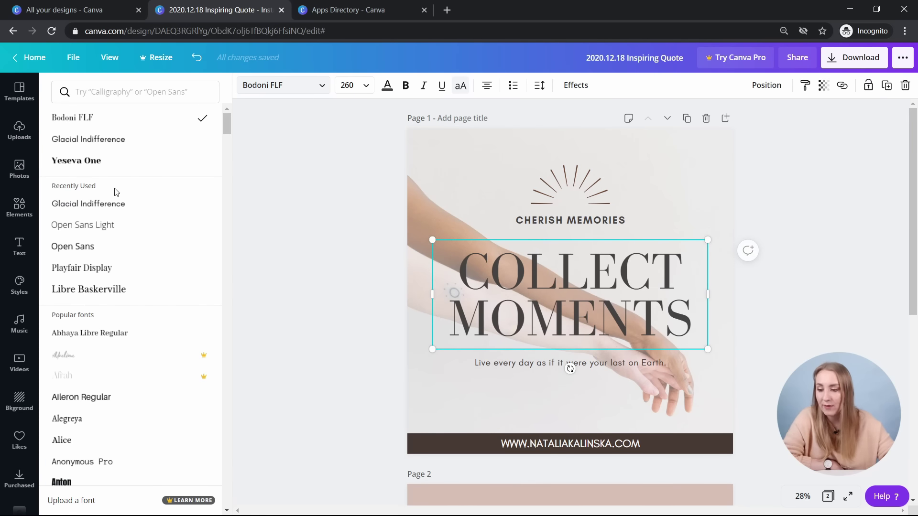
{"action": "left_click", "coordinate": [115, 200]}
- Copy the style of page 2's 'love, peace, and joy' text onto COLLECT MOMENTS
{"action": "left_click", "coordinate": [406, 86]}
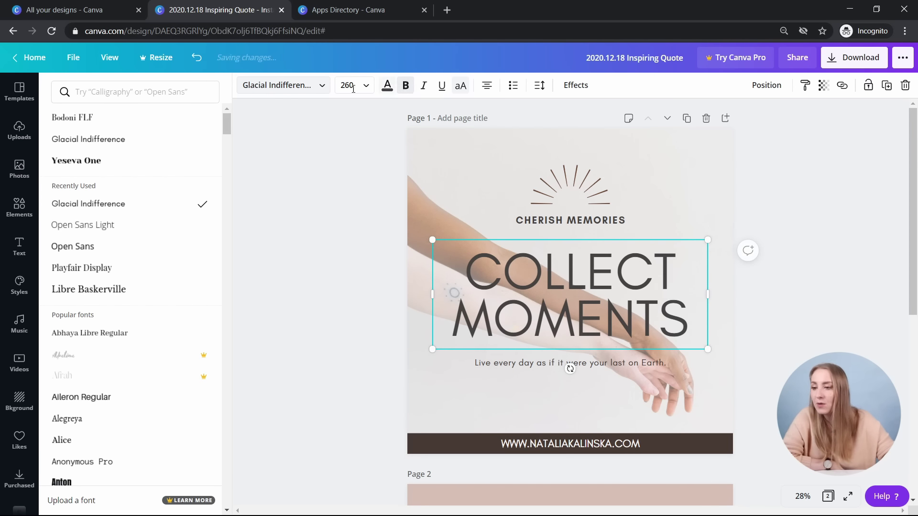
{"action": "scroll", "coordinate": [488, 168], "scroll_direction": "down", "scroll_amount": 5}
{"action": "scroll", "coordinate": [487, 168], "scroll_direction": "down", "scroll_amount": 1}
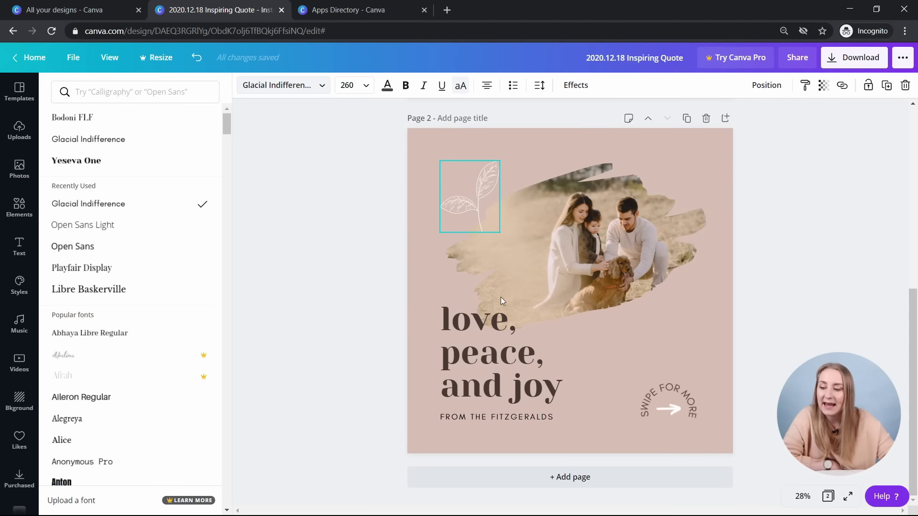
{"action": "left_click", "coordinate": [472, 365]}
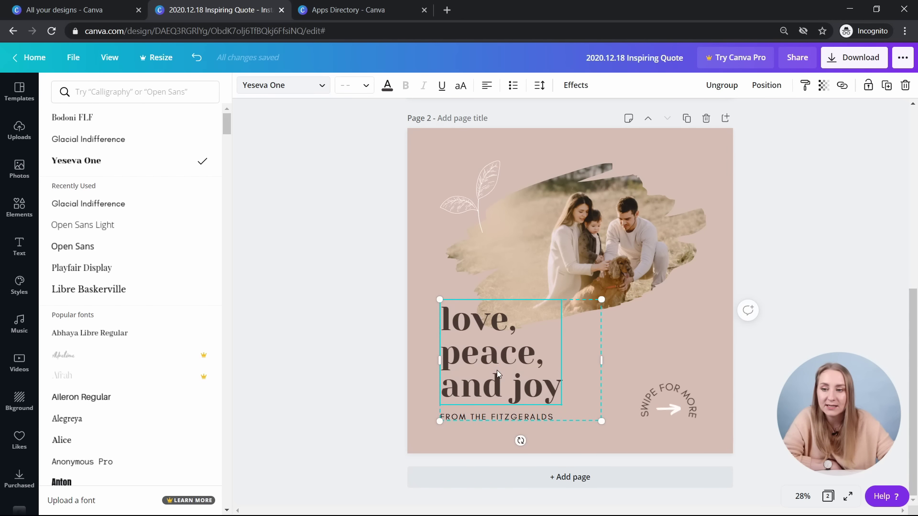
{"action": "left_click", "coordinate": [807, 86]}
{"action": "scroll", "coordinate": [744, 266], "scroll_direction": "up", "scroll_amount": 6}
{"action": "left_click", "coordinate": [709, 314]}
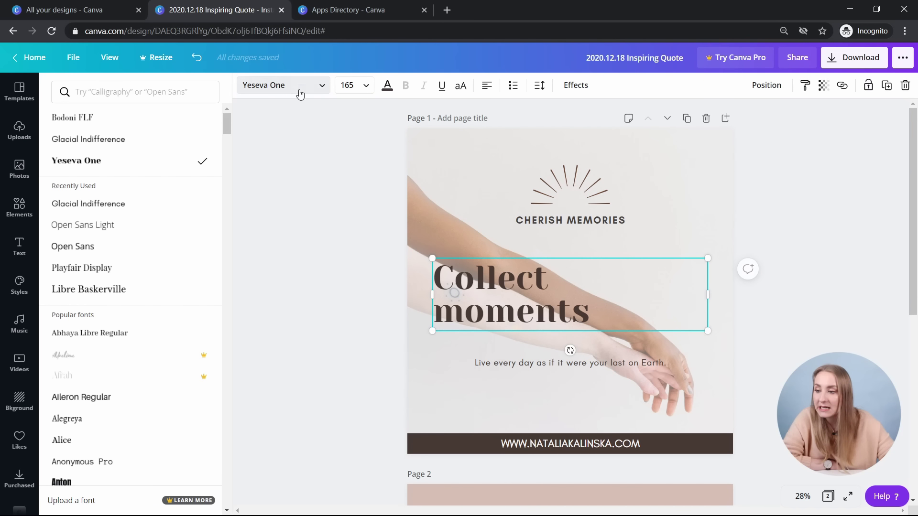
- Centre the headline, make it all capitals and enlarge it to size 209
{"action": "left_click", "coordinate": [493, 91]}
{"action": "left_click", "coordinate": [488, 87]}
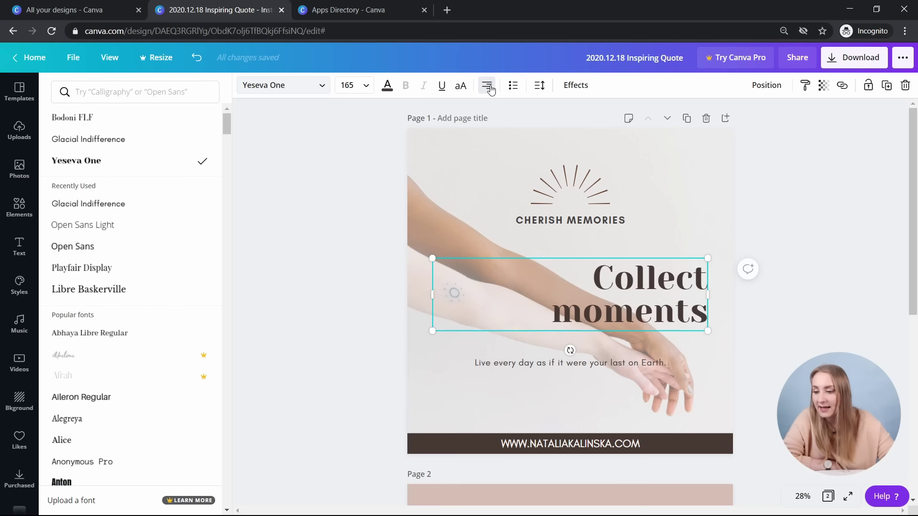
{"action": "left_click", "coordinate": [488, 87]}
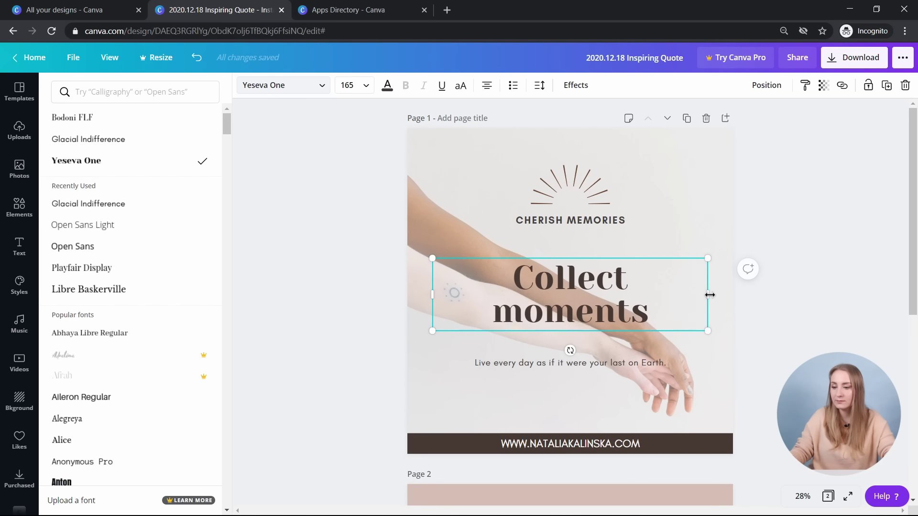
{"action": "left_click_drag", "start_coordinate": [709, 295], "coordinate": [686, 306]}
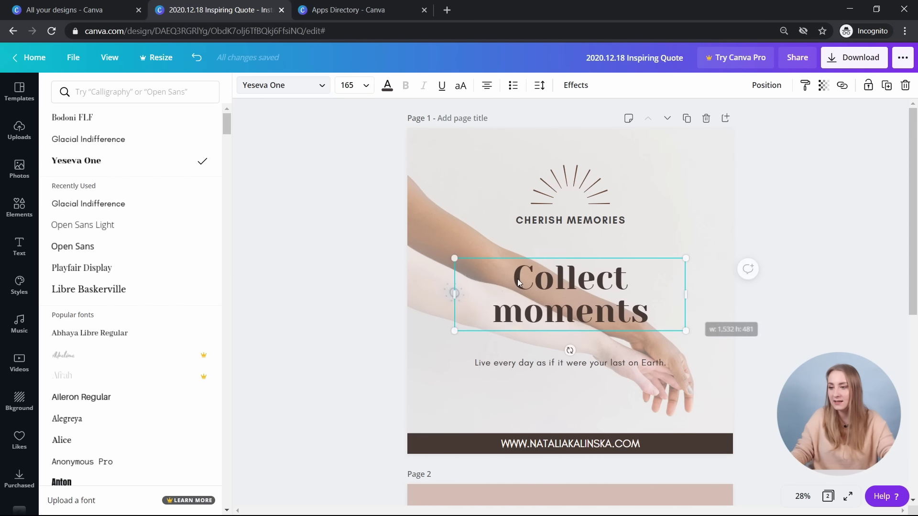
{"action": "left_click", "coordinate": [467, 91]}
{"action": "left_click", "coordinate": [467, 276]}
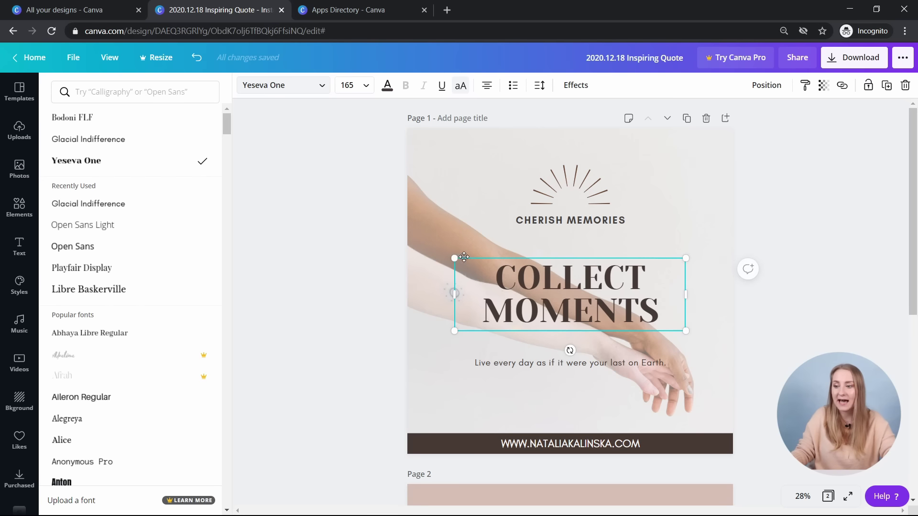
{"action": "left_click_drag", "start_coordinate": [448, 256], "coordinate": [428, 261]}
- Delete the CHERISH MEMORIES line from page 1
{"action": "left_click", "coordinate": [553, 223]}
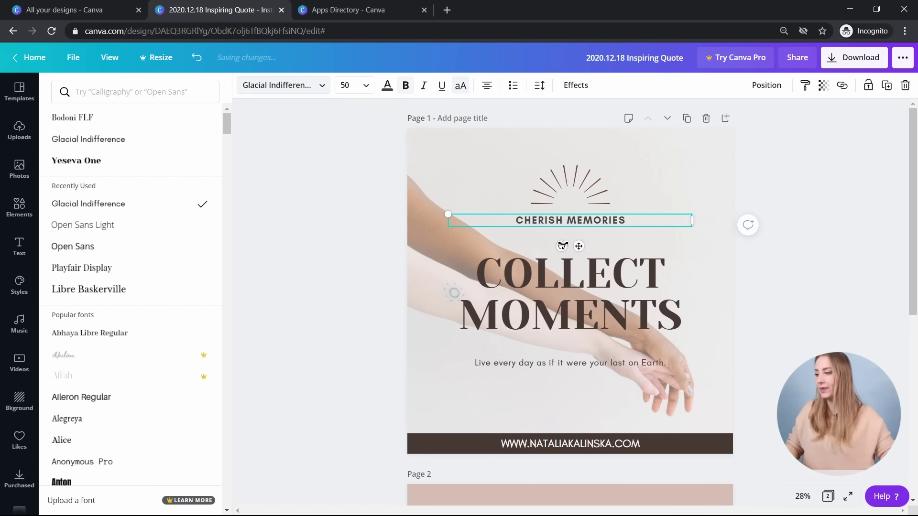
{"action": "left_click", "coordinate": [553, 362]}
{"action": "left_click", "coordinate": [573, 220]}
{"action": "key", "text": "Delete"}
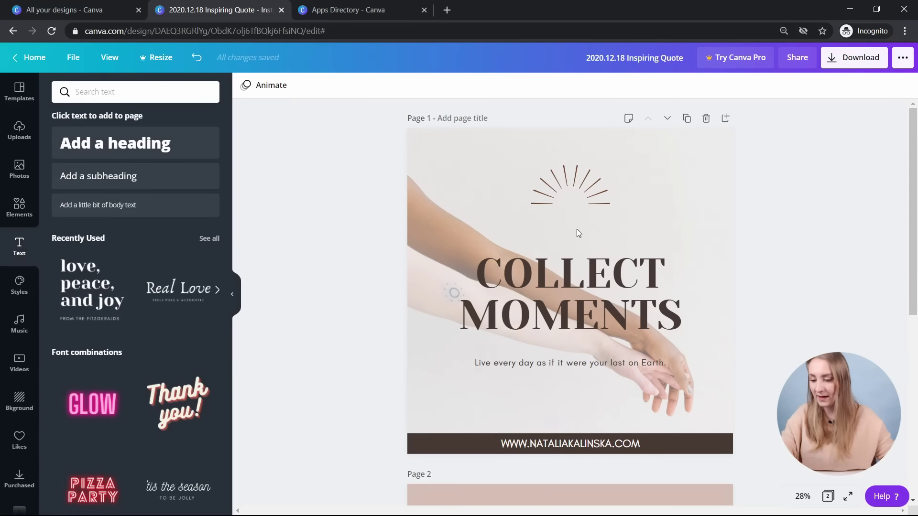
- Move the sunburst down and adjust the heading and 'Live every day' subtitle positions
{"action": "left_click_drag", "start_coordinate": [577, 205], "coordinate": [577, 233]}
{"action": "left_click_drag", "start_coordinate": [576, 296], "coordinate": [576, 294]}
{"action": "left_click_drag", "start_coordinate": [550, 362], "coordinate": [550, 359]}
{"action": "left_click", "coordinate": [765, 304]}
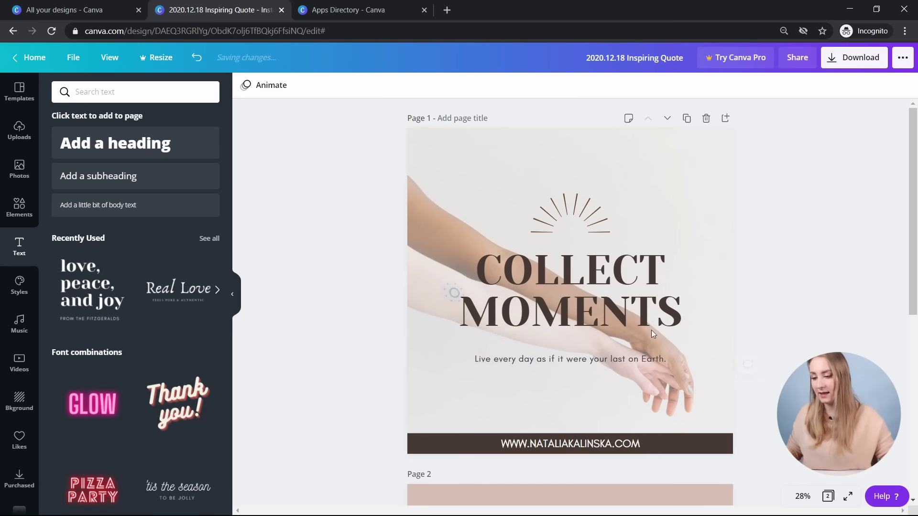
{"action": "left_click", "coordinate": [587, 359]}
{"action": "left_click_drag", "start_coordinate": [578, 384], "coordinate": [576, 379]}
- Remove the hands photo background from page 1
{"action": "left_click", "coordinate": [694, 162]}
{"action": "key", "text": "Delete"}
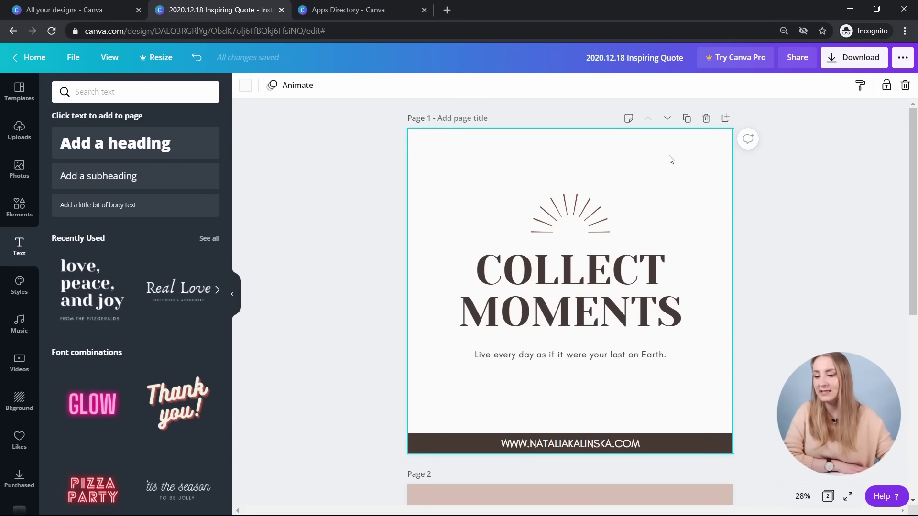
{"action": "key", "text": "ctrl+z"}
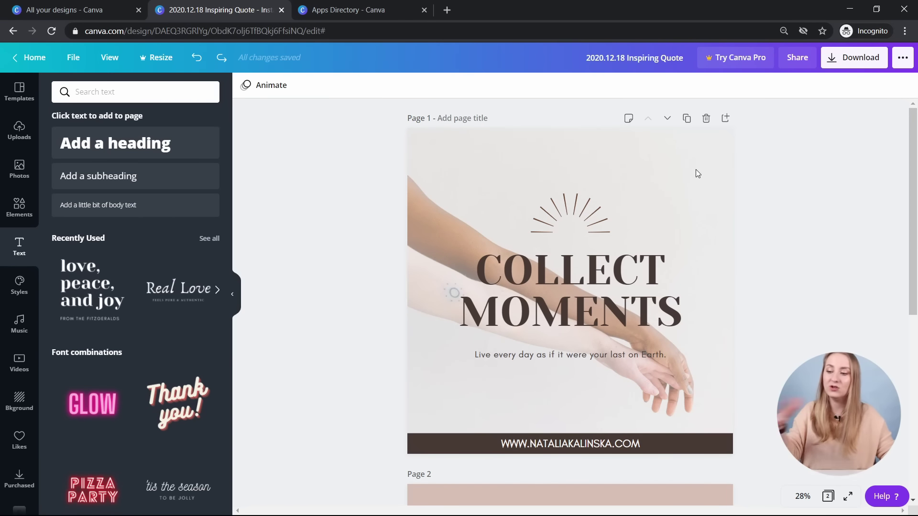
{"action": "left_click", "coordinate": [696, 171]}
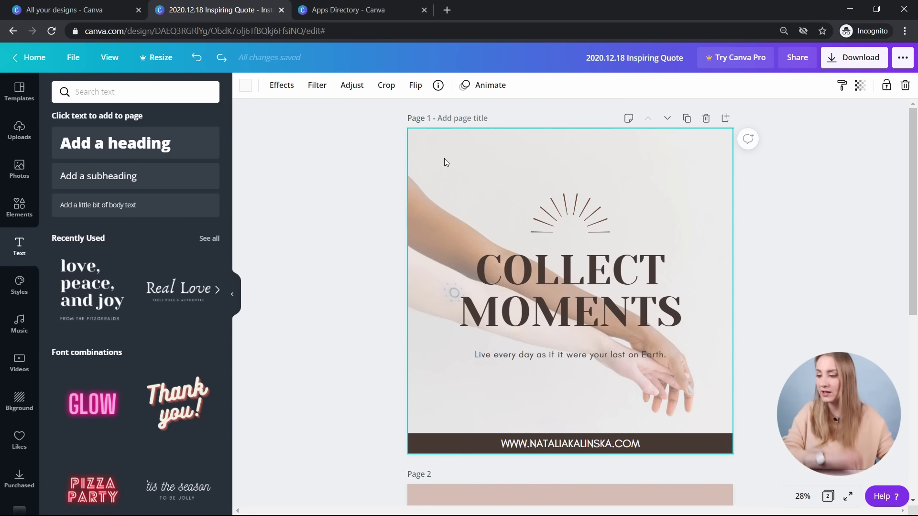
{"action": "key", "text": "Delete"}
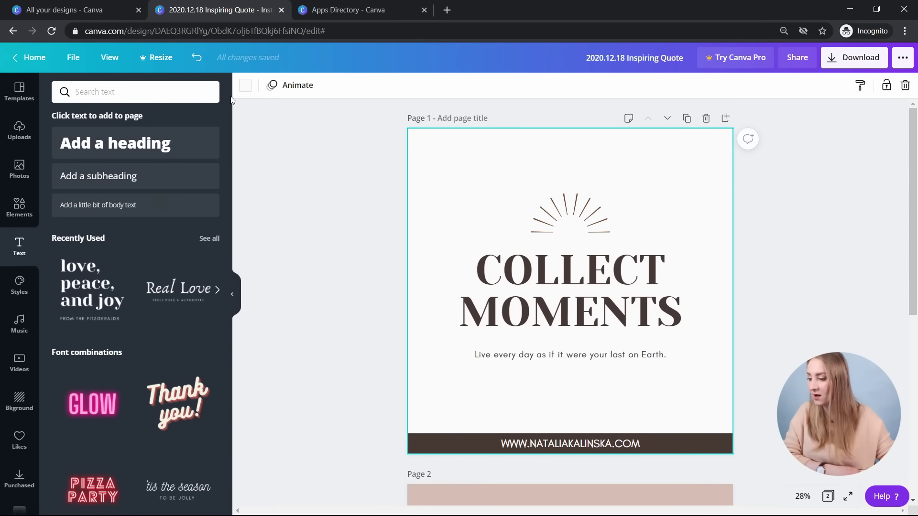
{"action": "left_click", "coordinate": [245, 86]}
- Fill page 1's background with page 2's pale pink instead of beige
{"action": "left_click", "coordinate": [92, 271]}
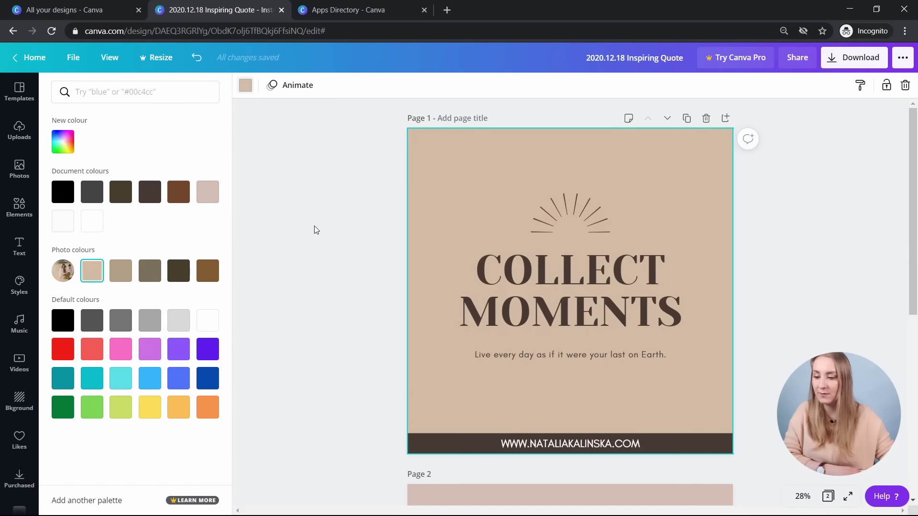
{"action": "scroll", "coordinate": [410, 250], "scroll_direction": "down", "scroll_amount": 6}
{"action": "scroll", "coordinate": [378, 280], "scroll_direction": "up", "scroll_amount": 6}
{"action": "scroll", "coordinate": [412, 390], "scroll_direction": "down", "scroll_amount": 3}
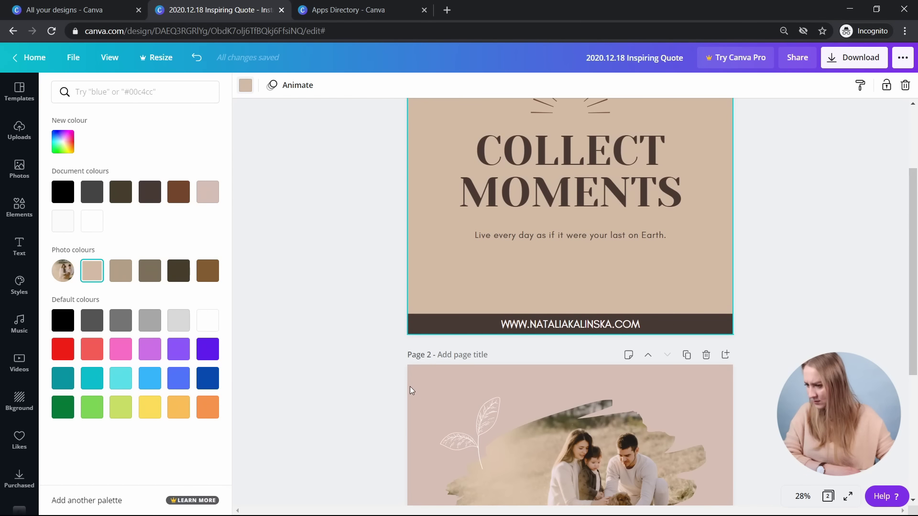
{"action": "left_click", "coordinate": [208, 191]}
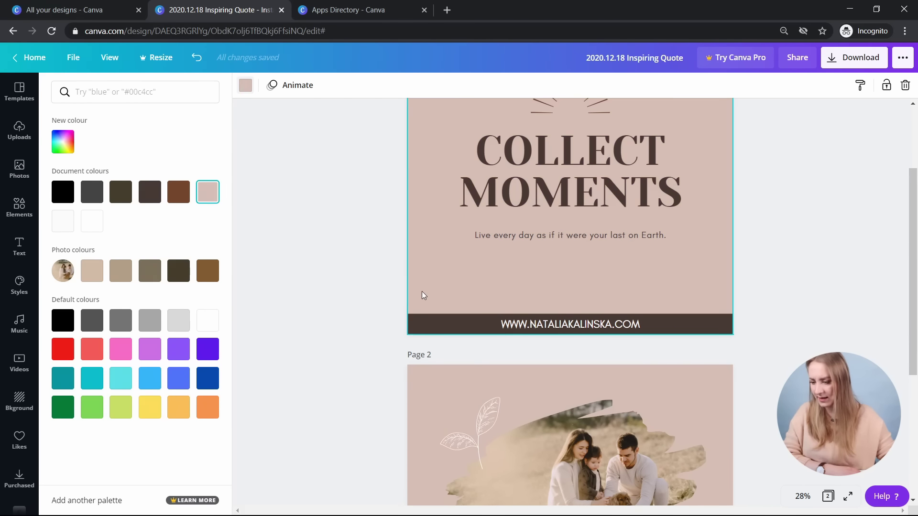
{"action": "scroll", "coordinate": [383, 277], "scroll_direction": "up", "scroll_amount": 3}
{"action": "scroll", "coordinate": [368, 267], "scroll_direction": "down", "scroll_amount": 5}
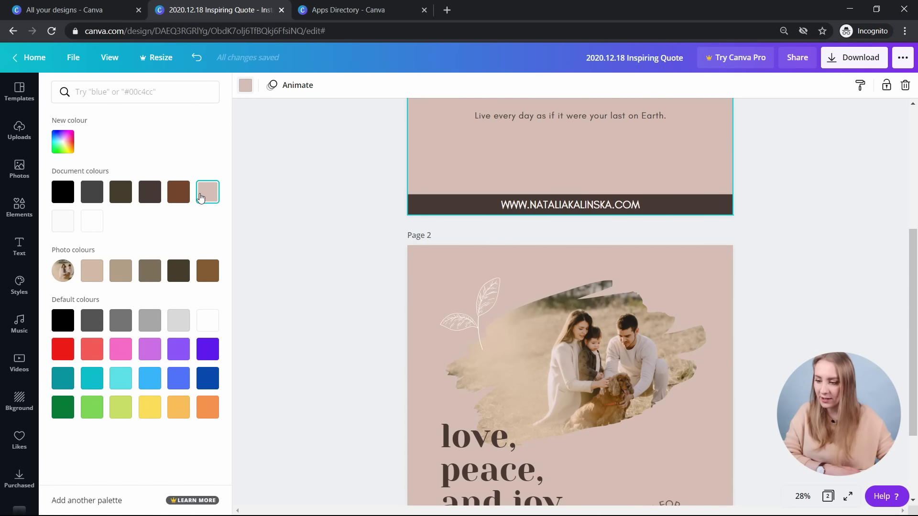
{"action": "scroll", "coordinate": [368, 192], "scroll_direction": "up", "scroll_amount": 5}
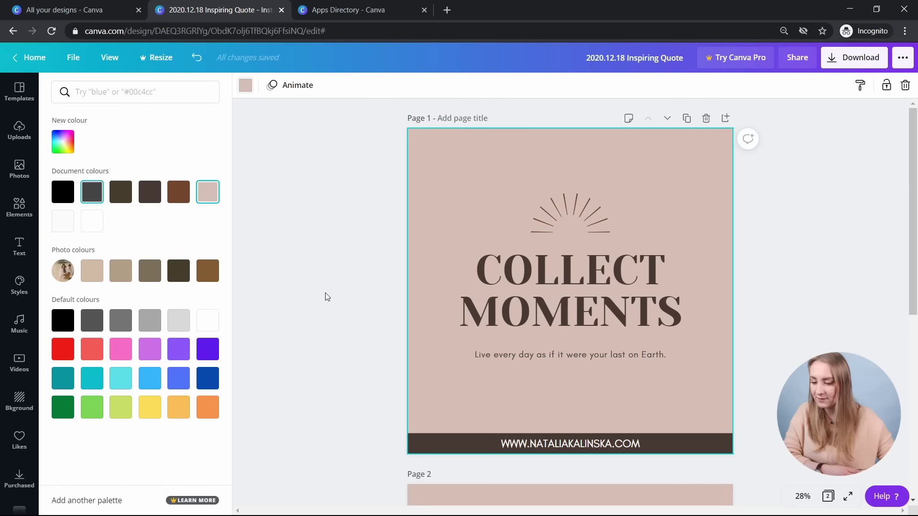
{"action": "left_click", "coordinate": [512, 354]}
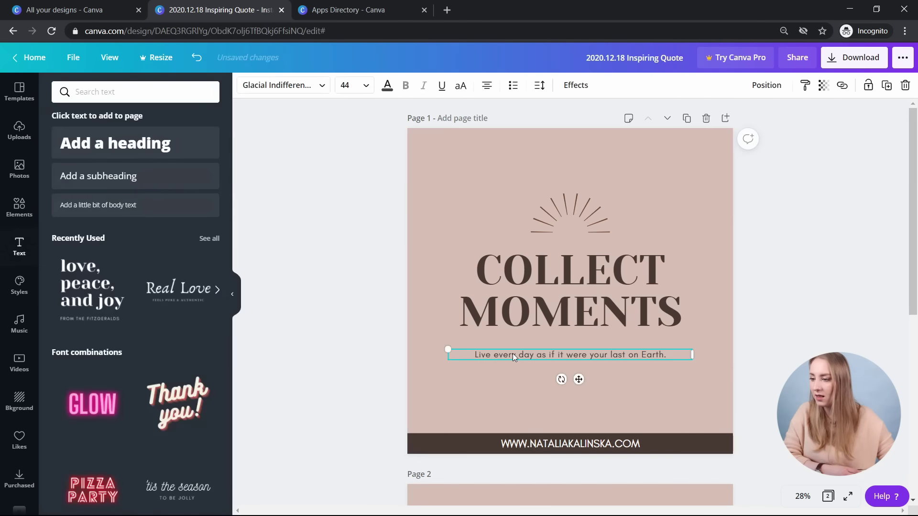
{"action": "left_click", "coordinate": [388, 86]}
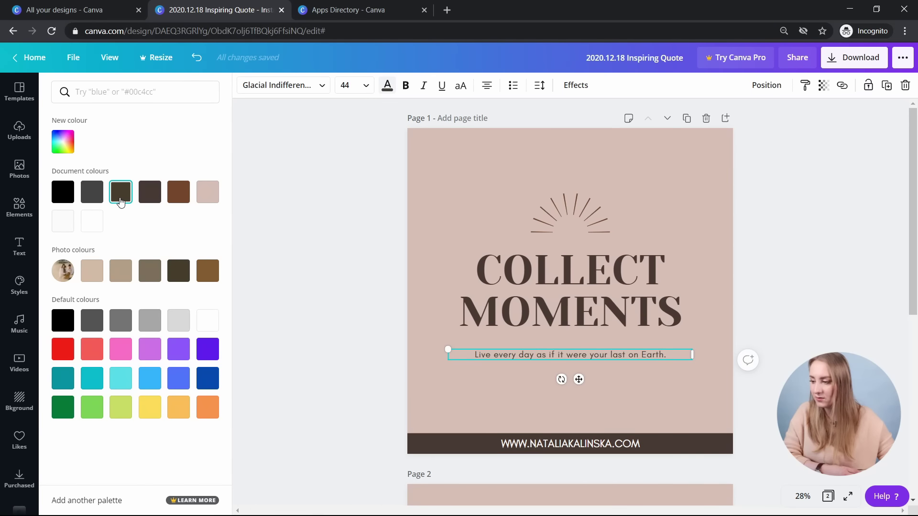
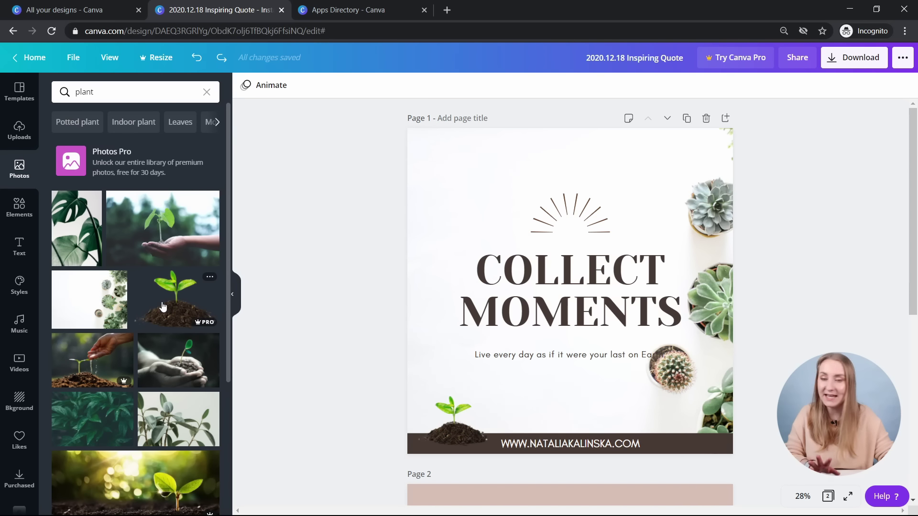
- Replace the old sprout with the new sprout photo at the page's left edge
{"action": "left_click_drag", "start_coordinate": [162, 306], "coordinate": [481, 430]}
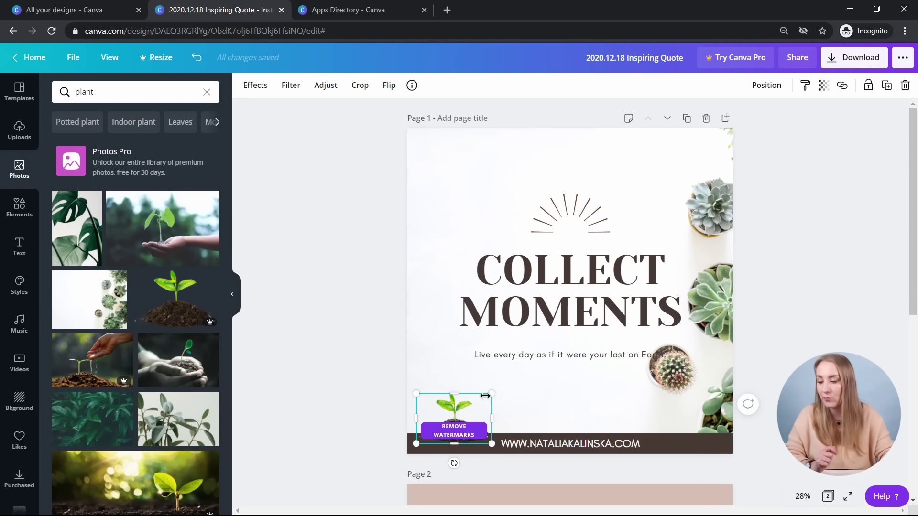
{"action": "left_click", "coordinate": [367, 404]}
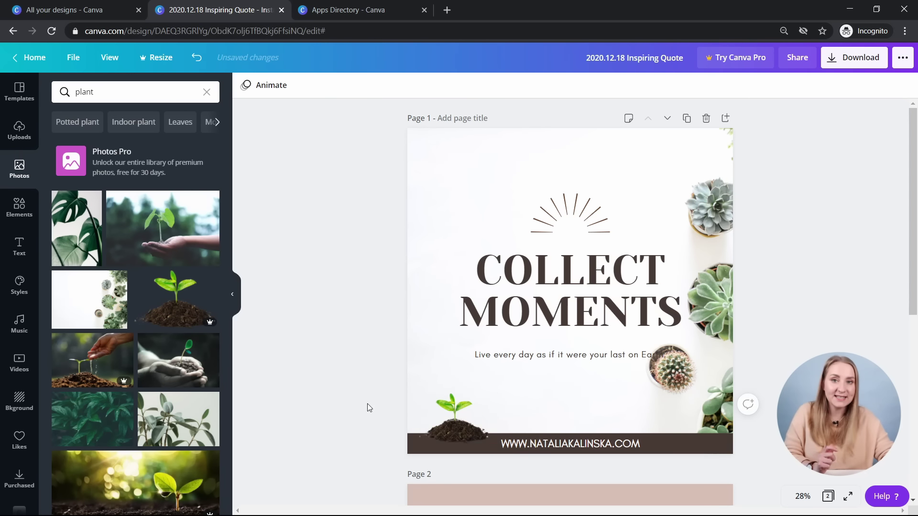
{"action": "left_click_drag", "start_coordinate": [454, 420], "coordinate": [454, 420]}
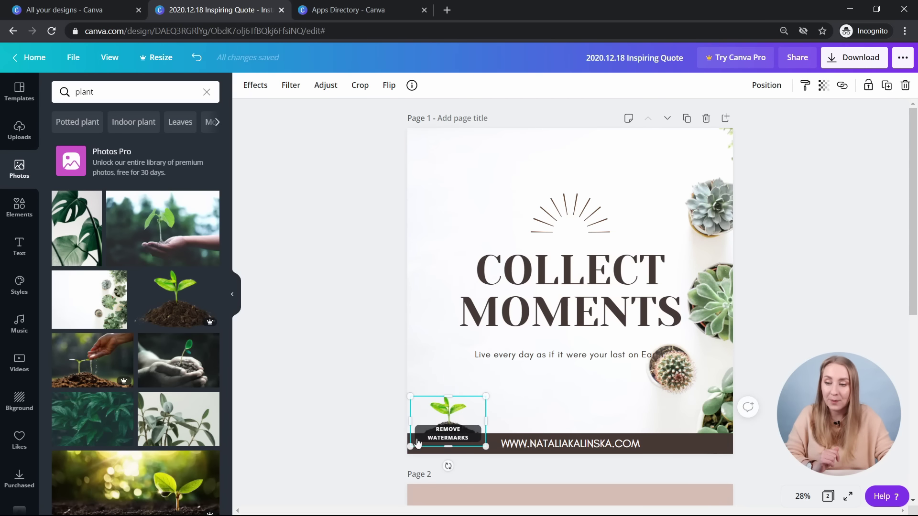
- Bring the sprout one layer forward above the footer bar and shift the succulent background left
{"action": "left_click", "coordinate": [778, 91]}
{"action": "left_click", "coordinate": [606, 128]}
{"action": "left_click", "coordinate": [448, 421]}
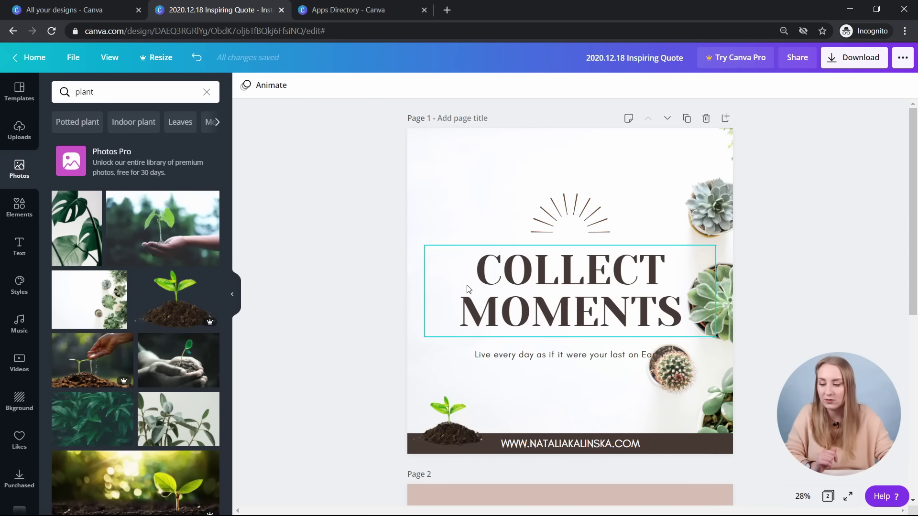
{"action": "left_click_drag", "start_coordinate": [456, 427], "coordinate": [457, 424]}
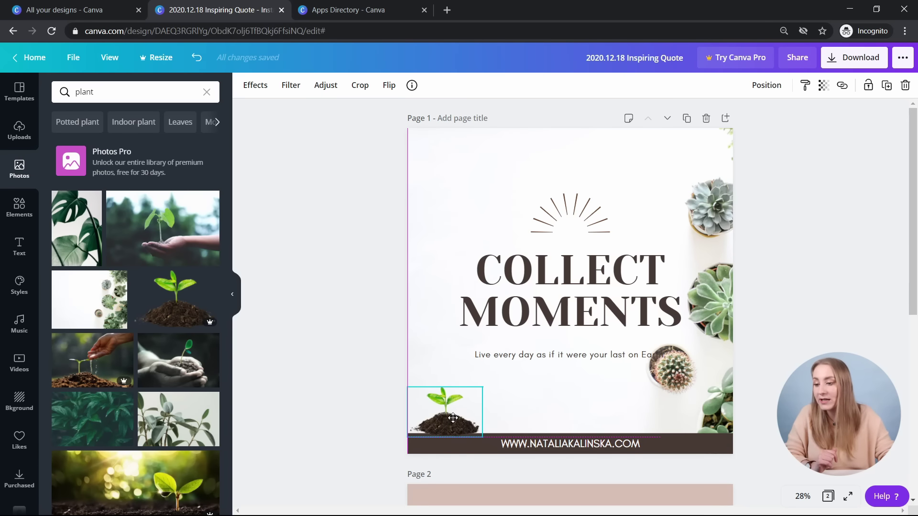
{"action": "left_click", "coordinate": [316, 365]}
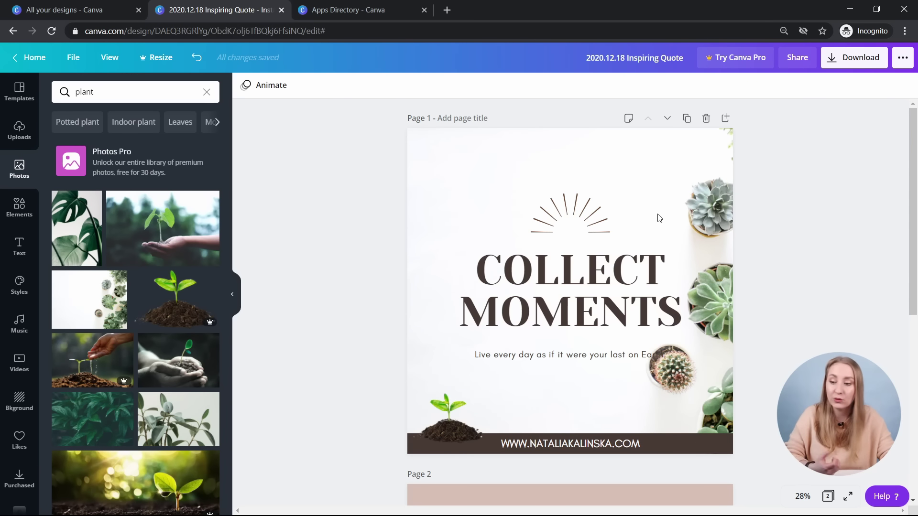
{"action": "left_click_drag", "start_coordinate": [714, 160], "coordinate": [678, 160]}
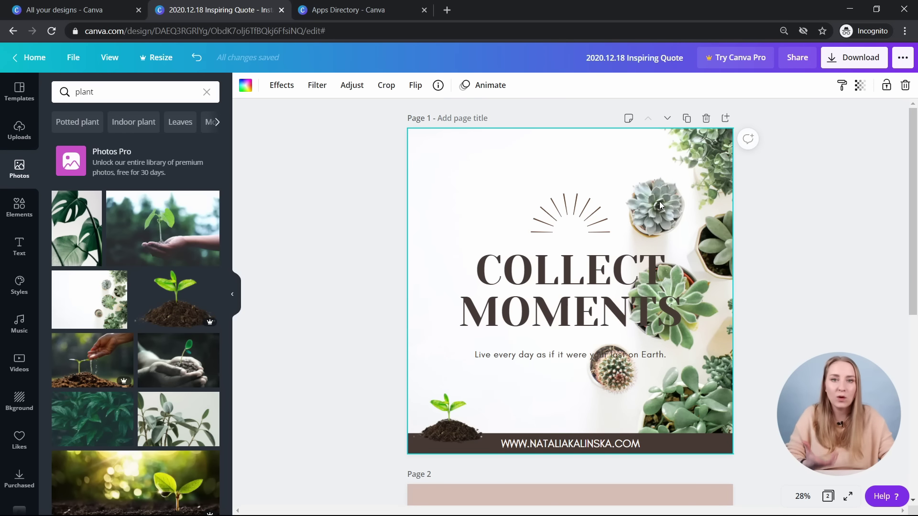
- Reposition the succulent background photo within its crop, sliding it left and back right
{"action": "double_click", "coordinate": [682, 159]}
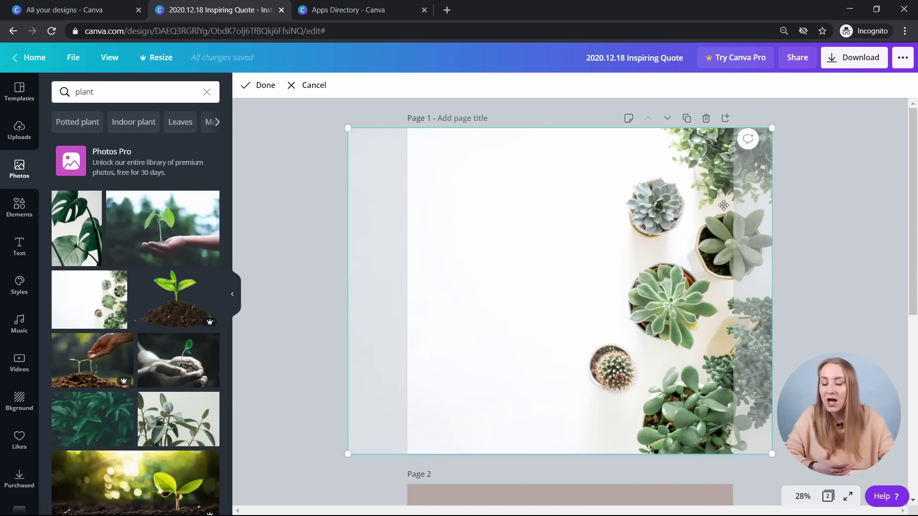
{"action": "left_click_drag", "start_coordinate": [682, 209], "coordinate": [593, 208]}
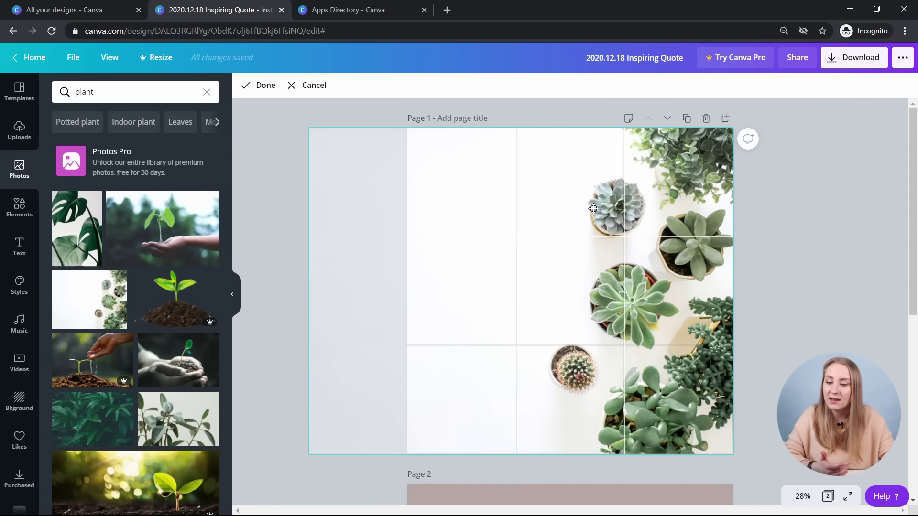
{"action": "left_click", "coordinate": [809, 213]}
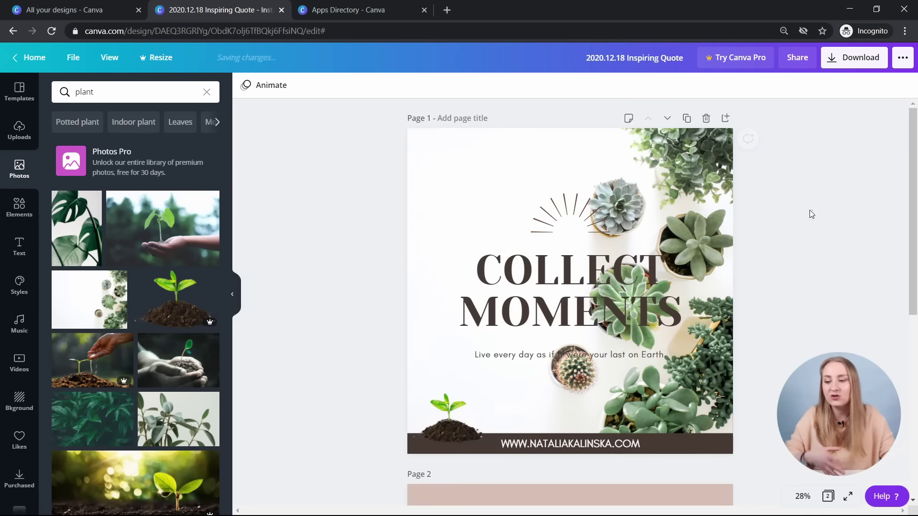
{"action": "double_click", "coordinate": [694, 148]}
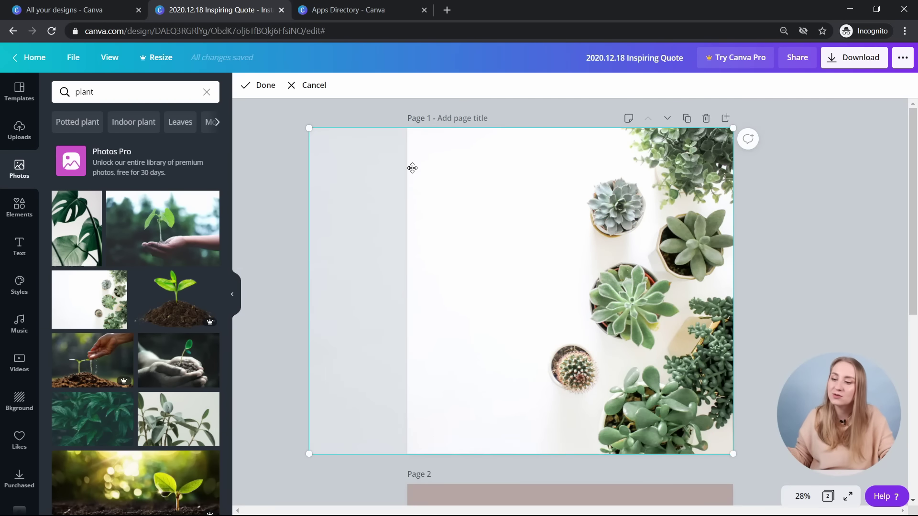
{"action": "left_click_drag", "start_coordinate": [371, 177], "coordinate": [547, 170]}
{"action": "left_click", "coordinate": [864, 248]}
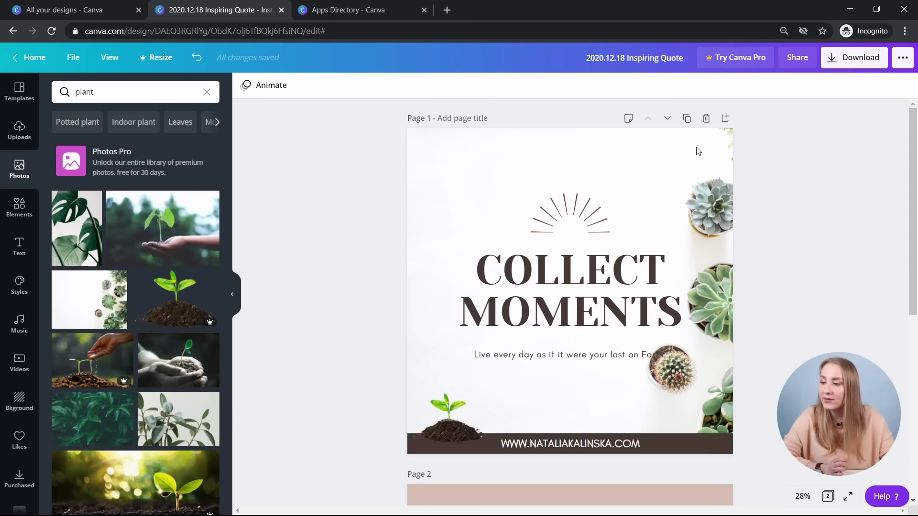
- Flip the succulent background vertically so the cactus sits near the top
{"action": "left_click", "coordinate": [724, 151]}
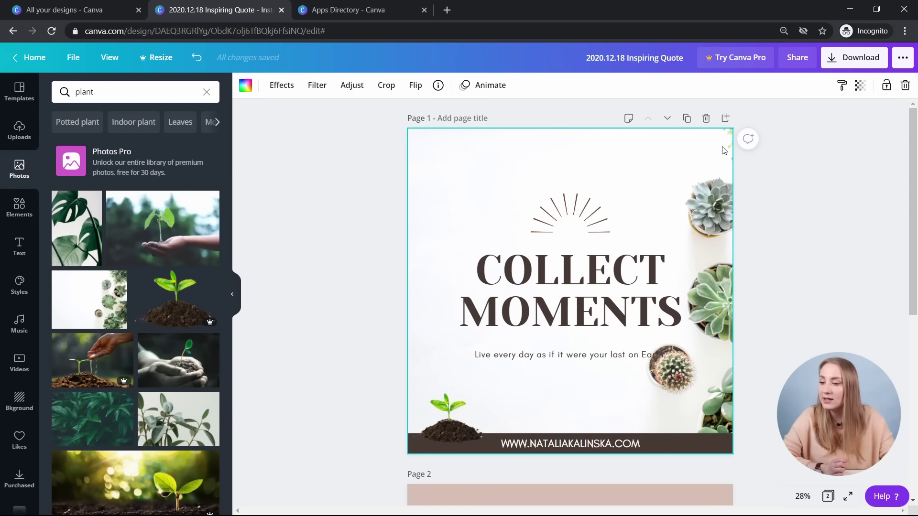
{"action": "left_click", "coordinate": [414, 87]}
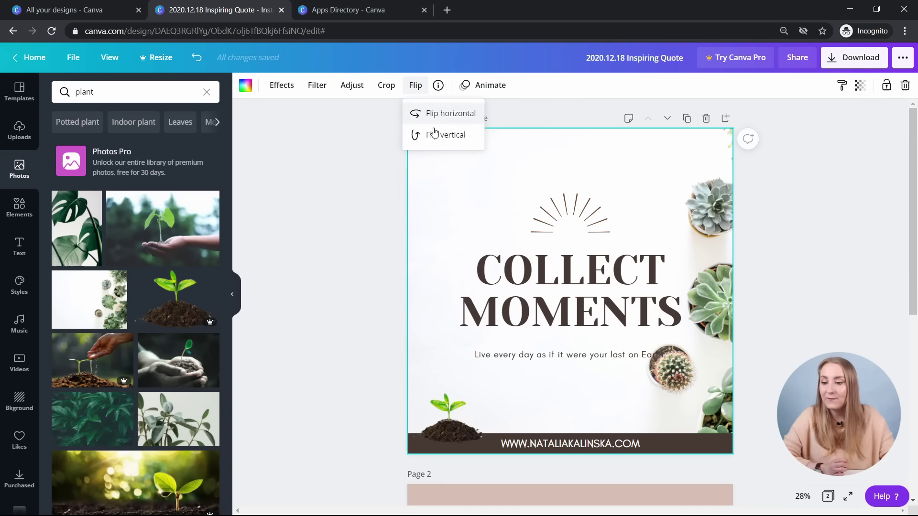
{"action": "left_click", "coordinate": [434, 135]}
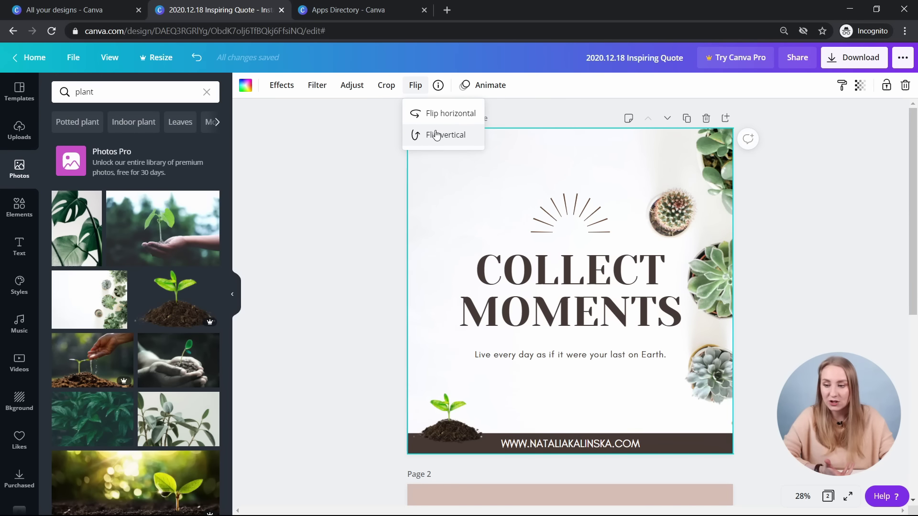
{"action": "left_click", "coordinate": [837, 224]}
{"action": "left_click", "coordinate": [834, 223]}
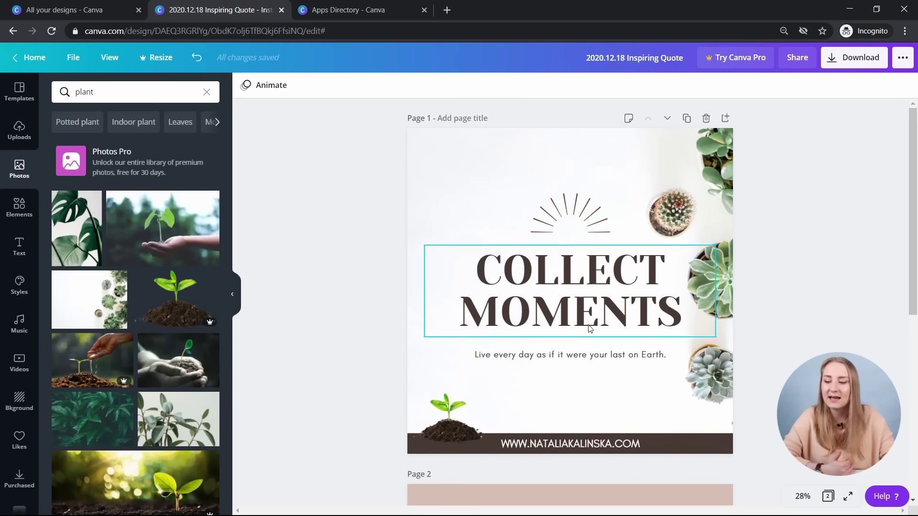
{"action": "left_click", "coordinate": [559, 280]}
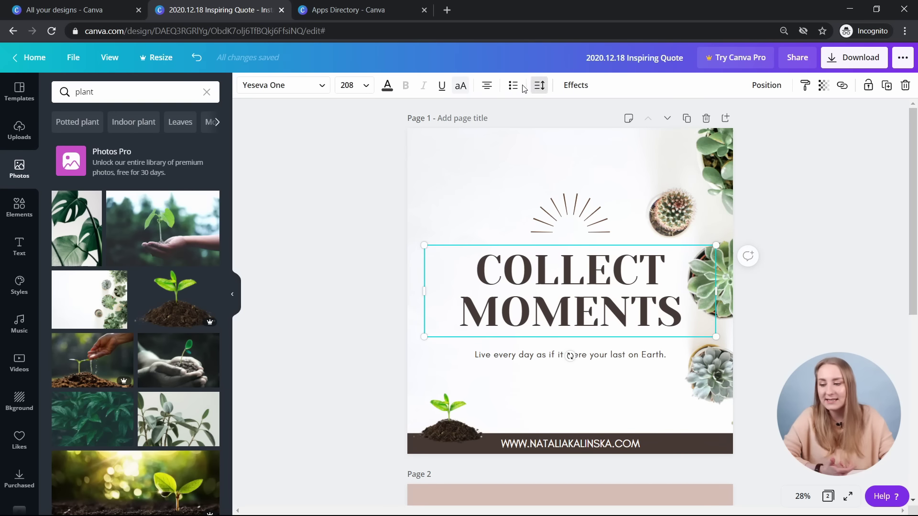
{"action": "left_click", "coordinate": [487, 86]}
{"action": "left_click", "coordinate": [579, 232]}
{"action": "left_click_drag", "start_coordinate": [578, 232], "coordinate": [472, 238]}
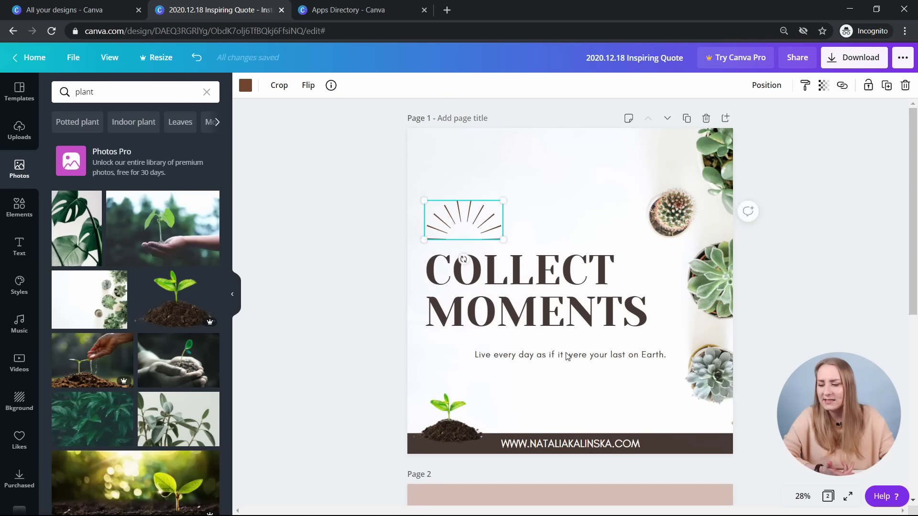
{"action": "left_click", "coordinate": [541, 355]}
{"action": "left_click_drag", "start_coordinate": [540, 355], "coordinate": [517, 347]}
{"action": "left_click", "coordinate": [487, 85]}
{"action": "left_click_drag", "start_coordinate": [554, 374], "coordinate": [554, 378]}
{"action": "key", "text": "Escape"}
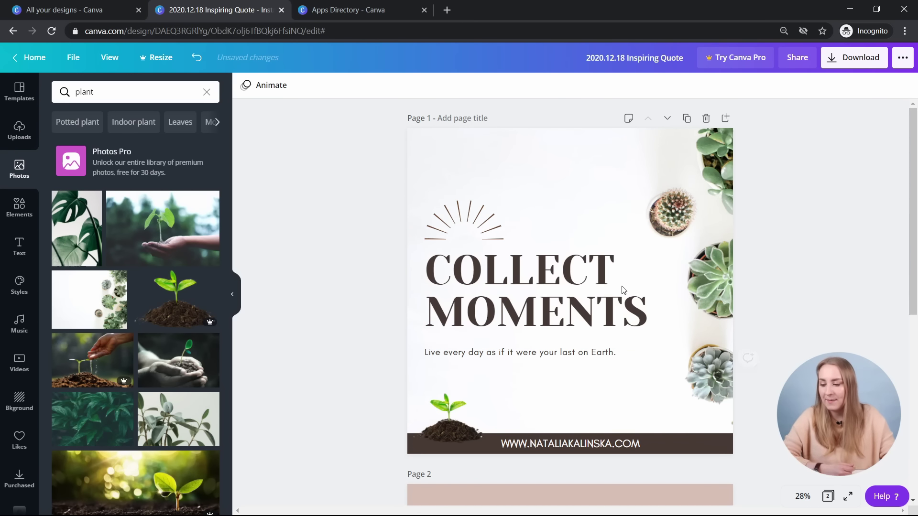
{"action": "left_click", "coordinate": [466, 423]}
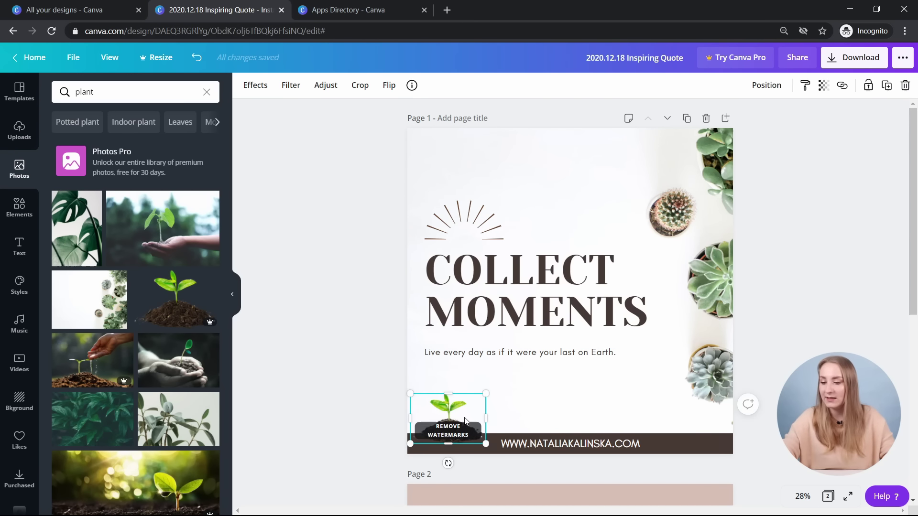
{"action": "key", "text": "Delete"}
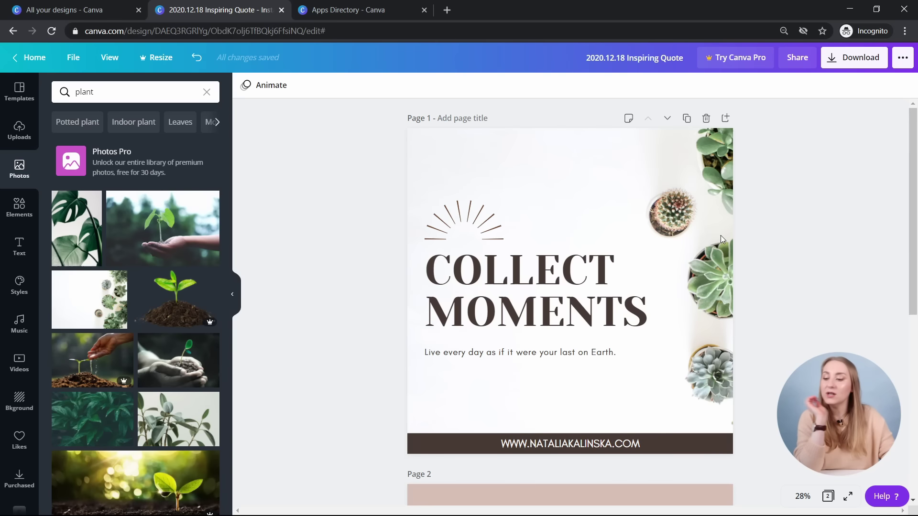
{"action": "left_click", "coordinate": [713, 185]}
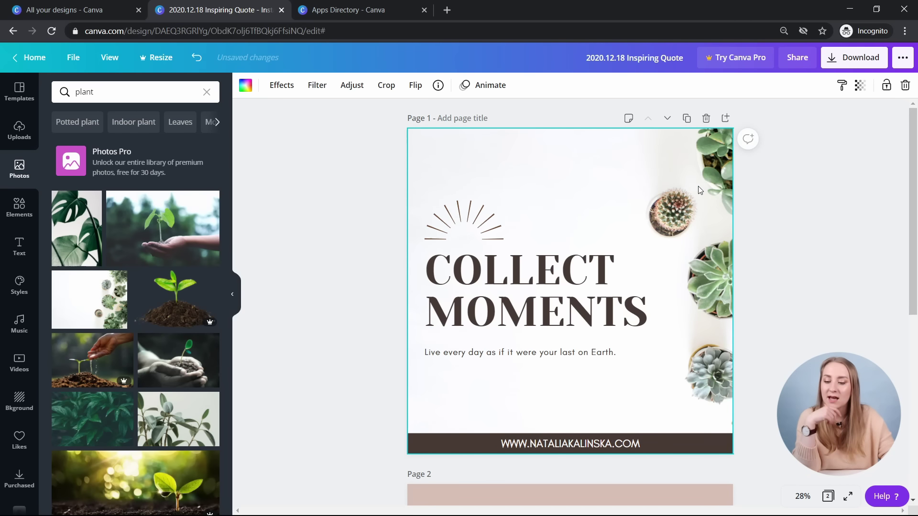
{"action": "double_click", "coordinate": [700, 188]}
{"action": "left_click_drag", "start_coordinate": [831, 454], "coordinate": [914, 514]}
{"action": "left_click", "coordinate": [368, 255]}
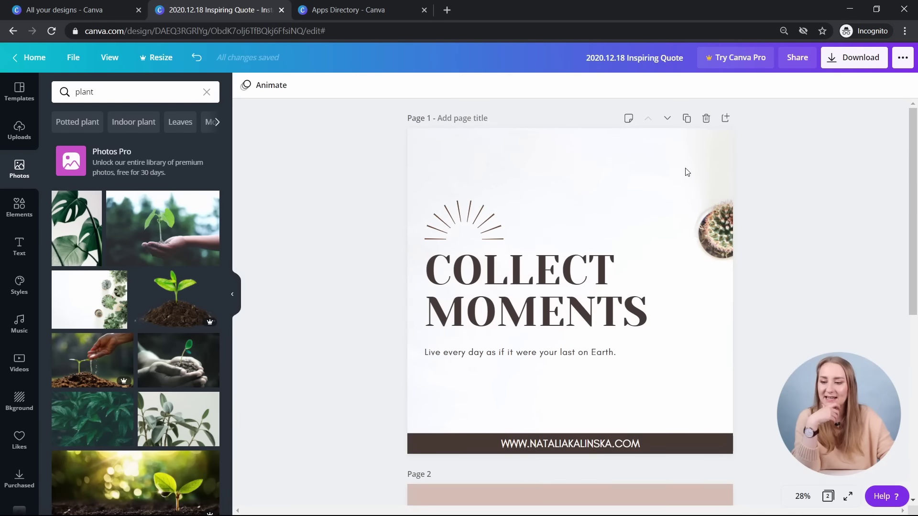
{"action": "left_click", "coordinate": [673, 235]}
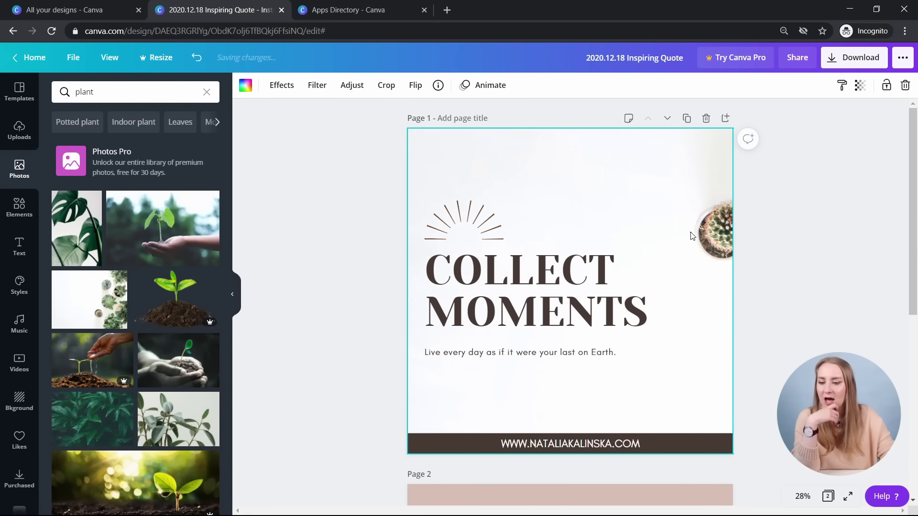
{"action": "double_click", "coordinate": [692, 235]}
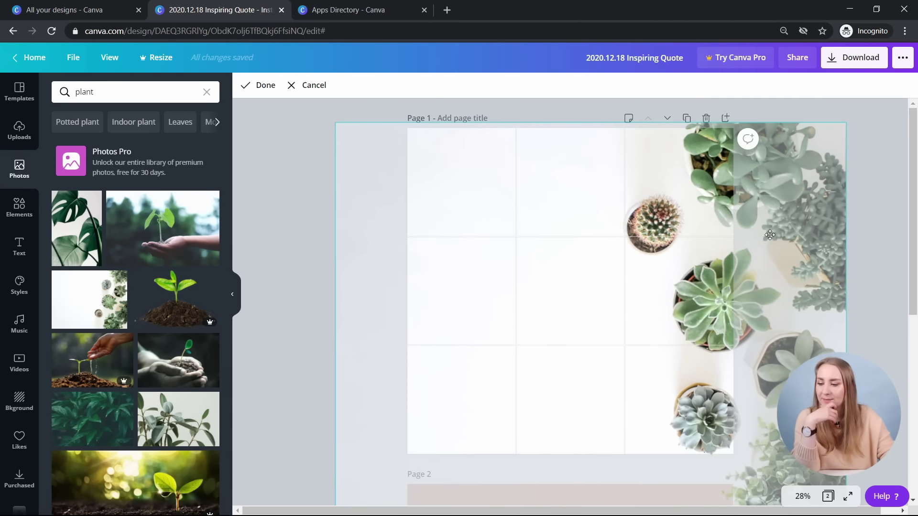
{"action": "left_click", "coordinate": [425, 238]}
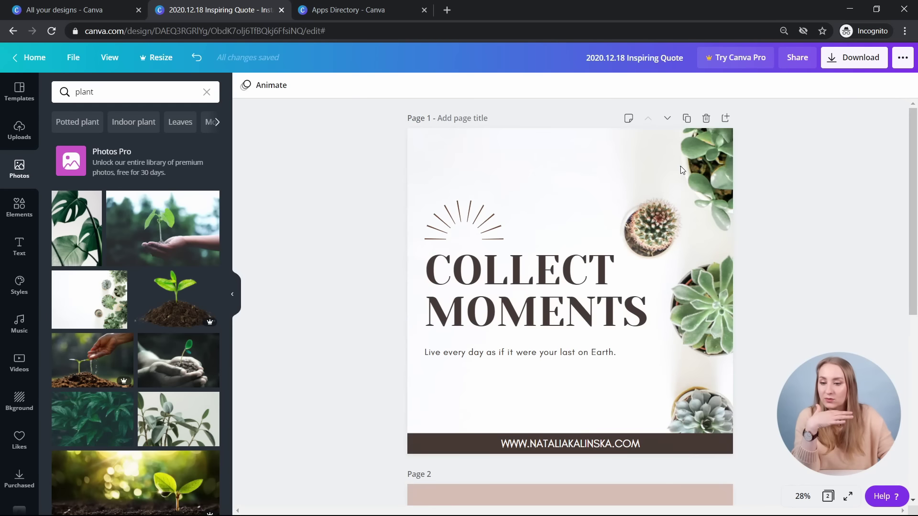
{"action": "double_click", "coordinate": [682, 171]}
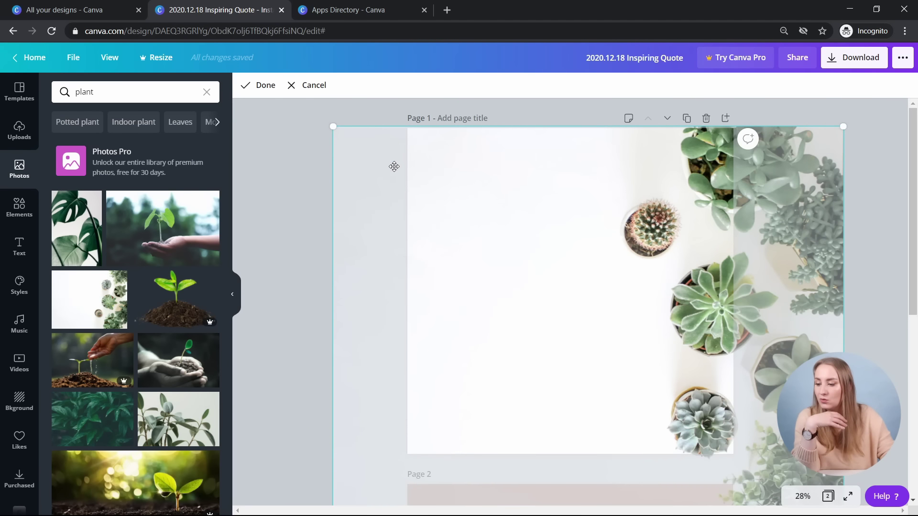
{"action": "scroll", "coordinate": [394, 166], "scroll_direction": "down", "scroll_amount": 4}
{"action": "left_click_drag", "start_coordinate": [328, 338], "coordinate": [375, 304]}
{"action": "scroll", "coordinate": [711, 312], "scroll_direction": "up", "scroll_amount": 2}
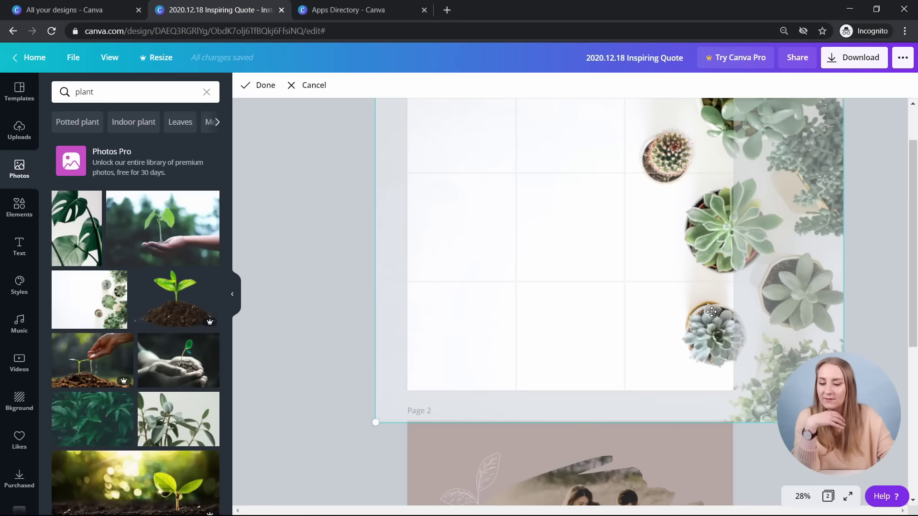
{"action": "scroll", "coordinate": [711, 311], "scroll_direction": "up", "scroll_amount": 2}
{"action": "left_click_drag", "start_coordinate": [793, 291], "coordinate": [770, 272]}
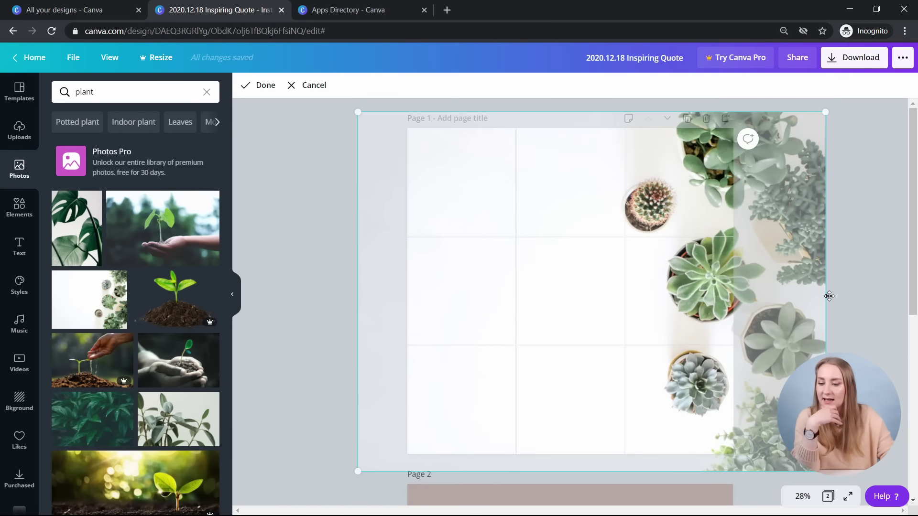
{"action": "left_click", "coordinate": [865, 292]}
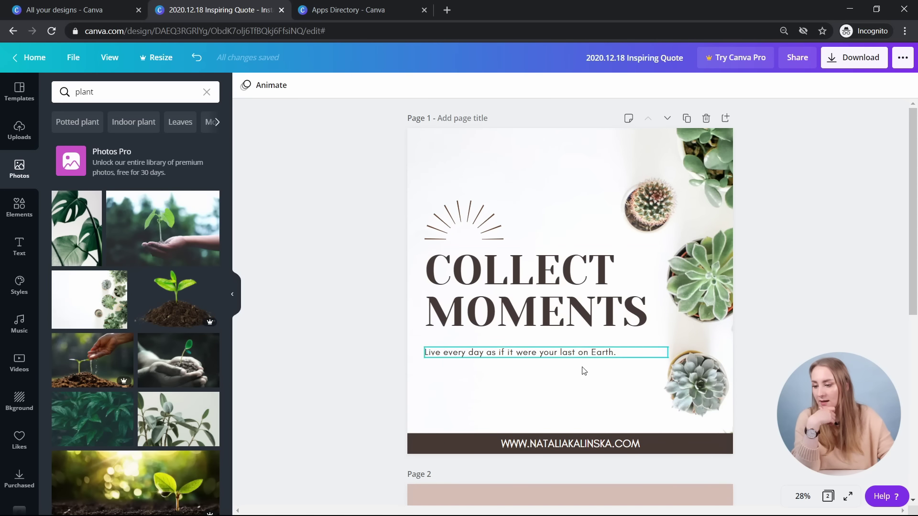
{"action": "left_click_drag", "start_coordinate": [581, 370], "coordinate": [755, 125]}
{"action": "left_click", "coordinate": [372, 223]}
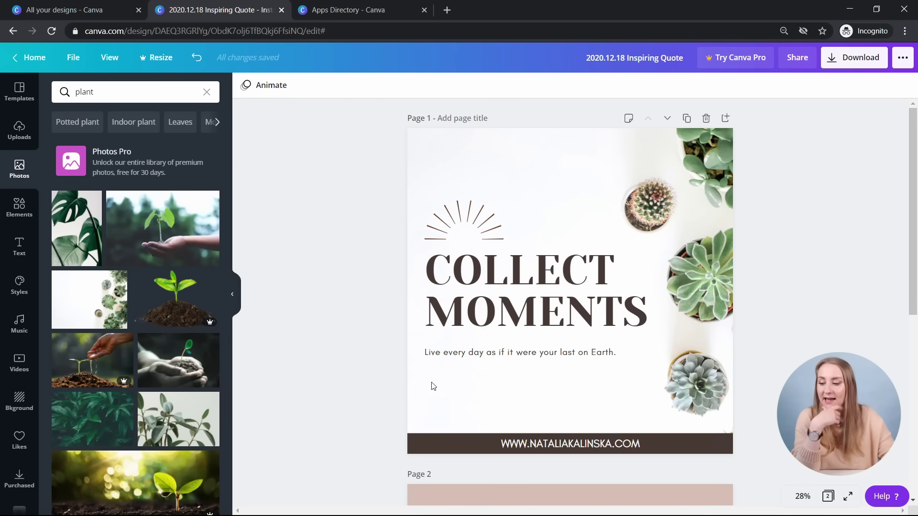
- Space the sunburst, COLLECT MOMENTS heading and subtitle evenly from top to bottom
{"action": "left_click_drag", "start_coordinate": [468, 367], "coordinate": [464, 217]}
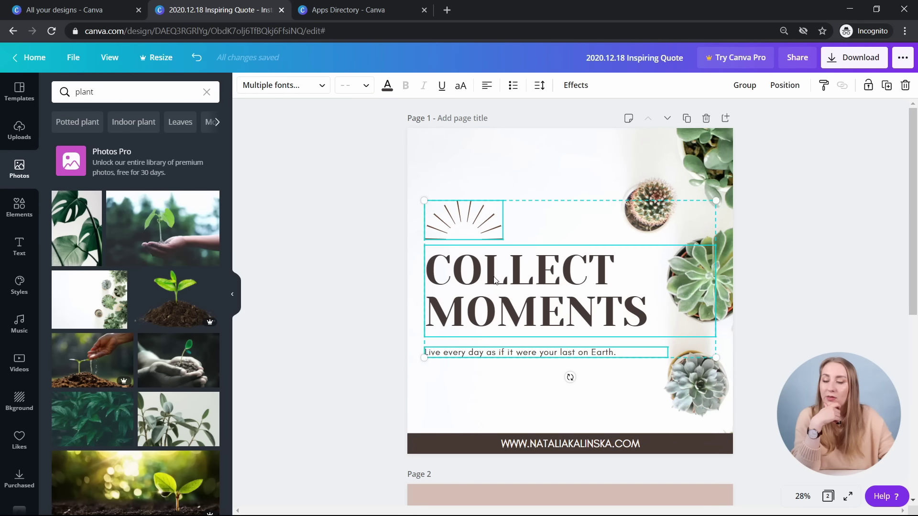
{"action": "left_click", "coordinate": [786, 89]}
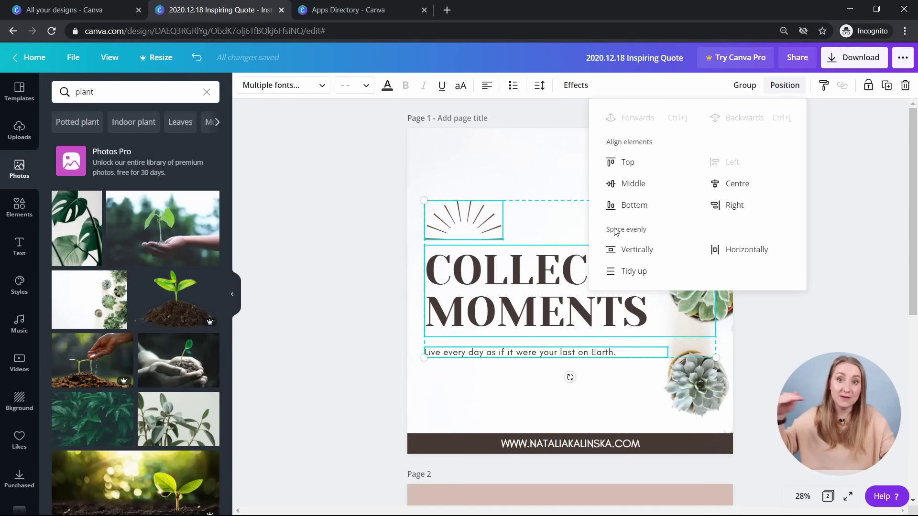
{"action": "left_click", "coordinate": [647, 256]}
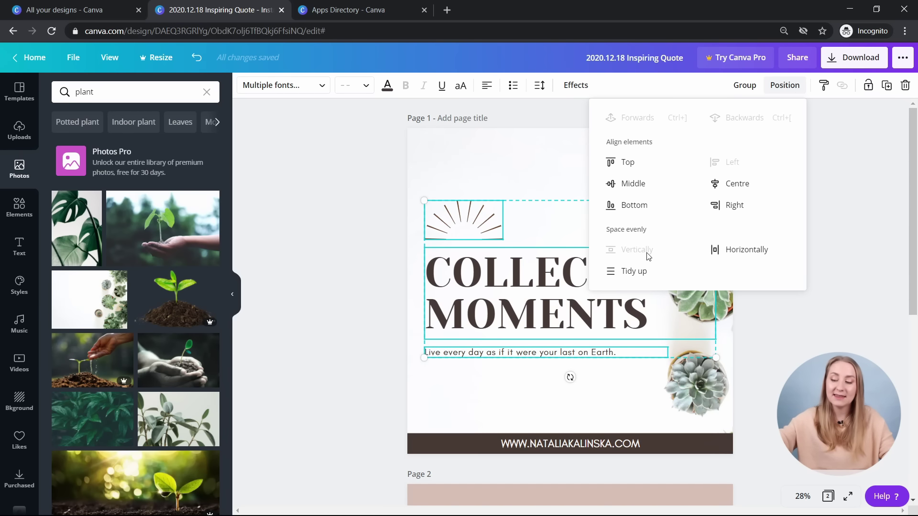
{"action": "left_click", "coordinate": [351, 388]}
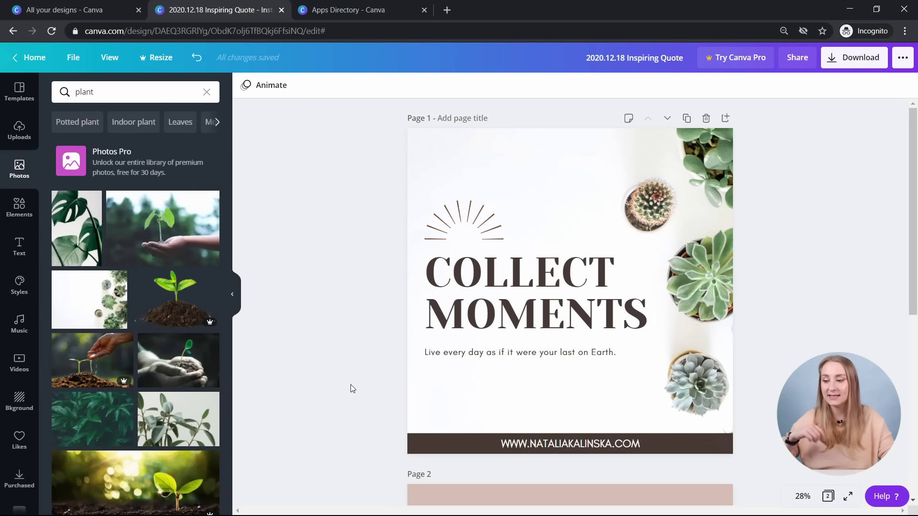
- Try spacing the three elements evenly side to side, then undo it
{"action": "left_click_drag", "start_coordinate": [363, 397], "coordinate": [510, 189]}
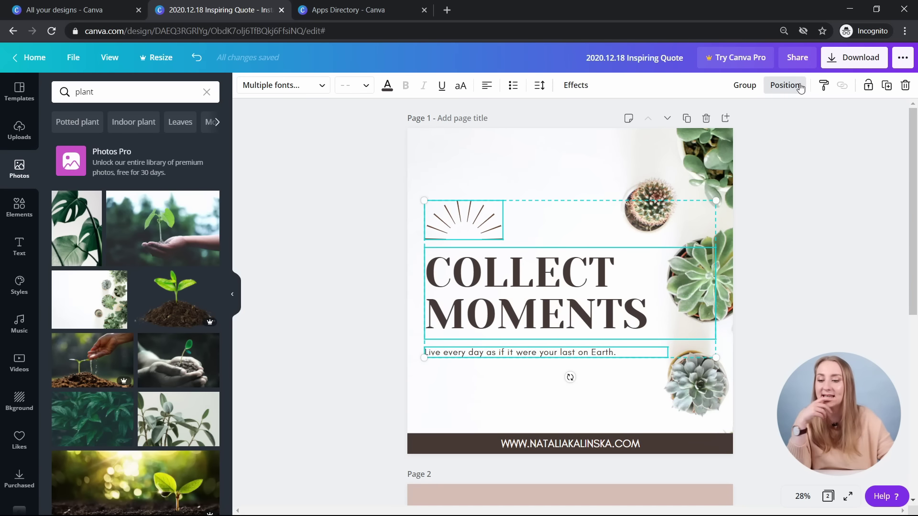
{"action": "left_click", "coordinate": [800, 87]}
{"action": "left_click", "coordinate": [764, 259]}
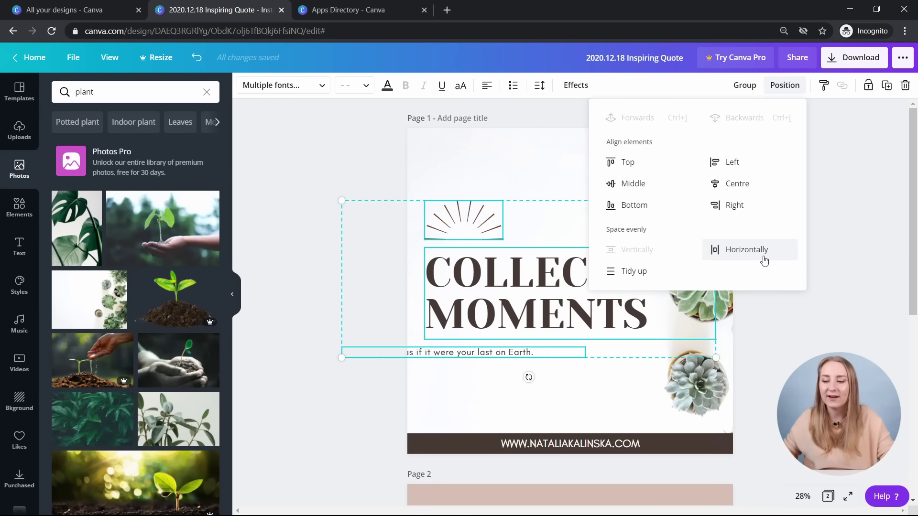
{"action": "key", "text": "ctrl+z"}
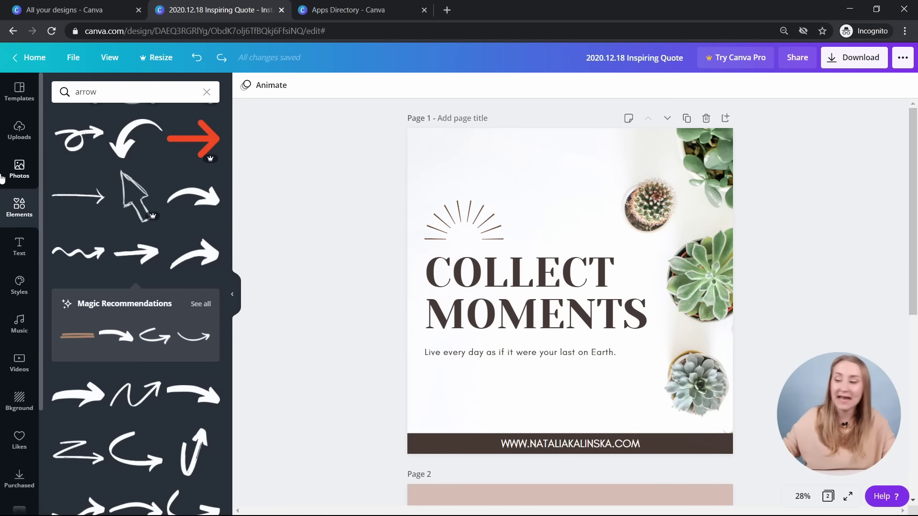
- Search Elements for 'facebook' and add a social icon, swapping it for Instagram
{"action": "left_click", "coordinate": [116, 93]}
{"action": "key", "text": "BackSpace"}
{"action": "key", "text": "BackSpace"}
{"action": "key", "text": "BackSpace"}
{"action": "key", "text": "BackSpace"}
{"action": "key", "text": "BackSpace"}
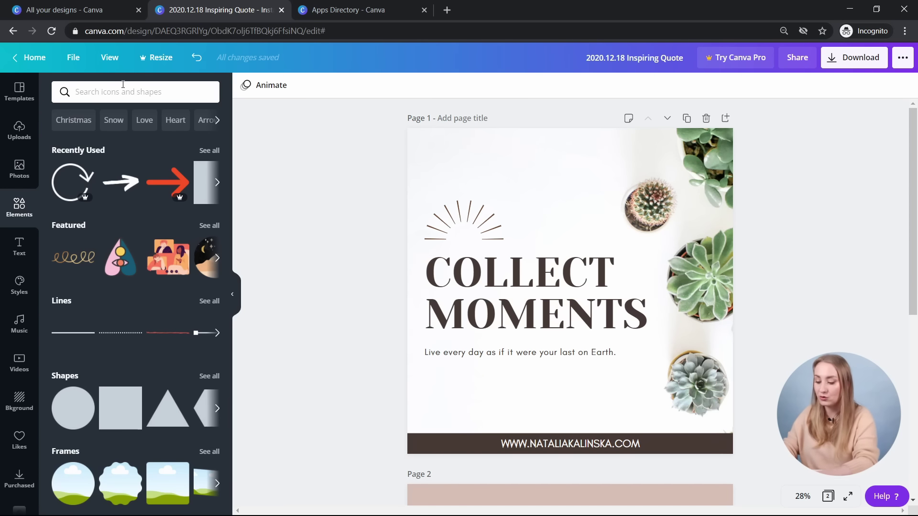
{"action": "type", "text": "f"}
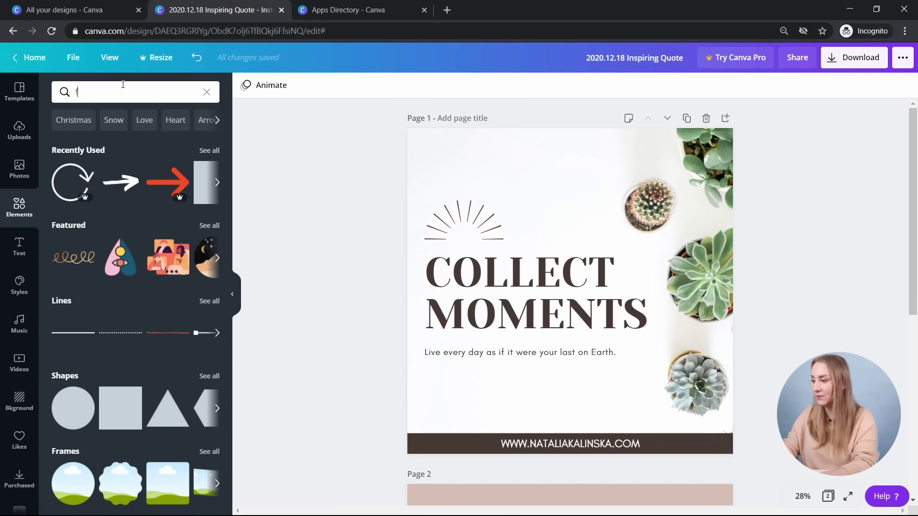
{"action": "type", "text": "acebook"}
{"action": "key", "text": "Return"}
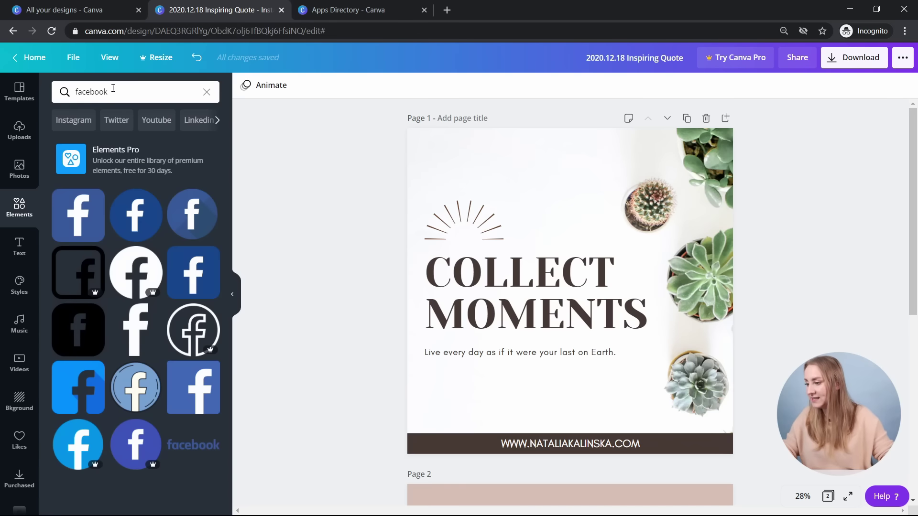
{"action": "left_click", "coordinate": [72, 221]}
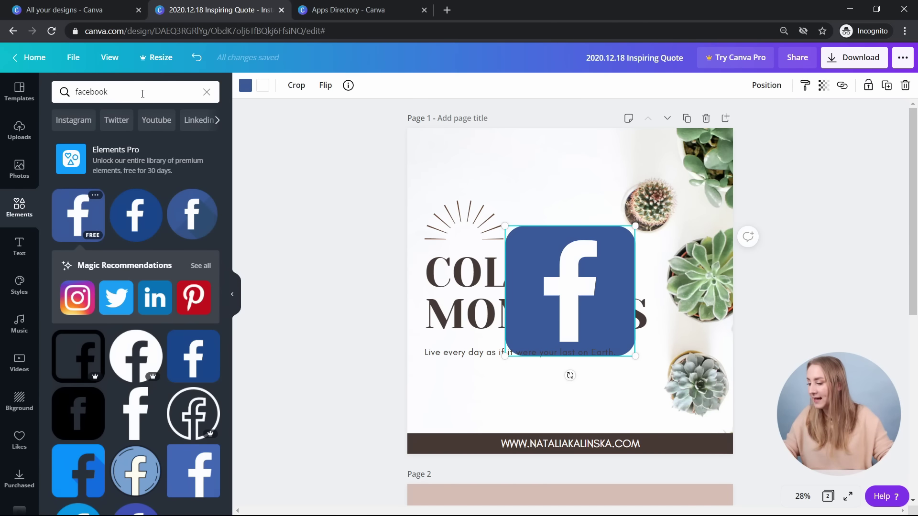
{"action": "left_click", "coordinate": [142, 93]}
{"action": "left_click", "coordinate": [200, 266]}
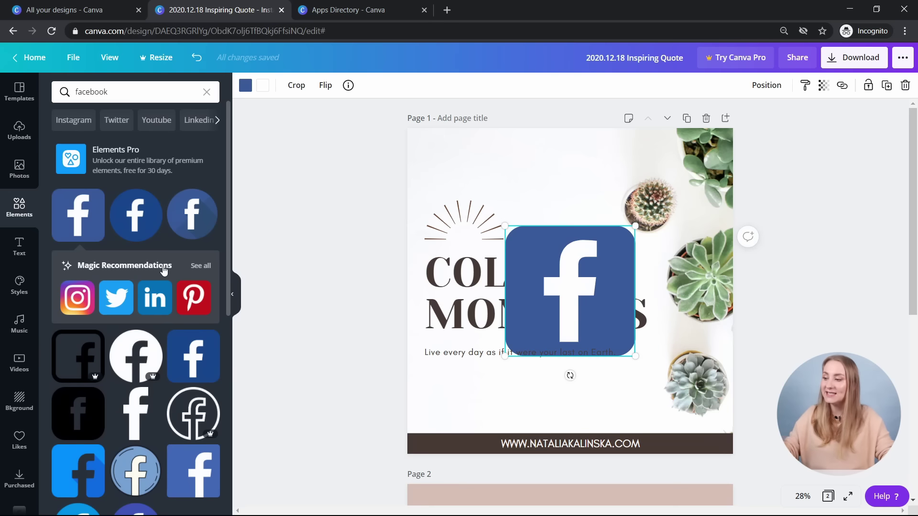
{"action": "left_click", "coordinate": [200, 265]}
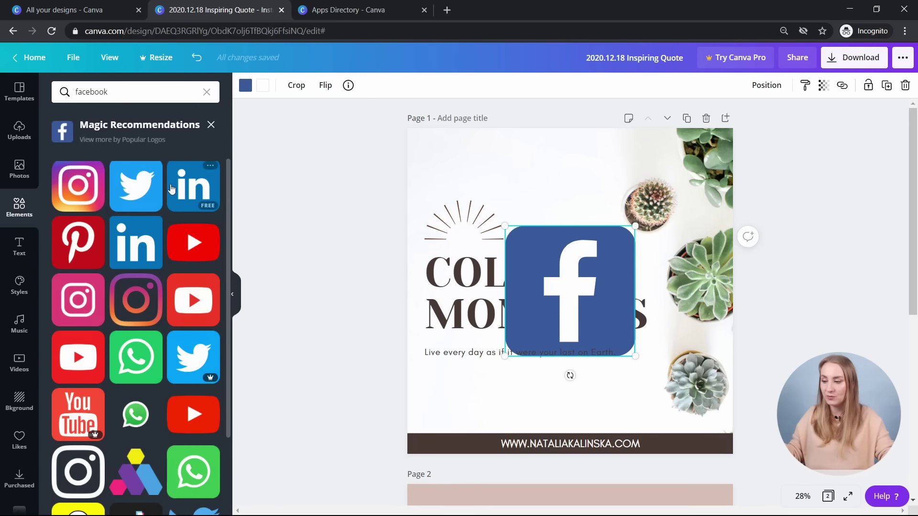
{"action": "left_click", "coordinate": [79, 188]}
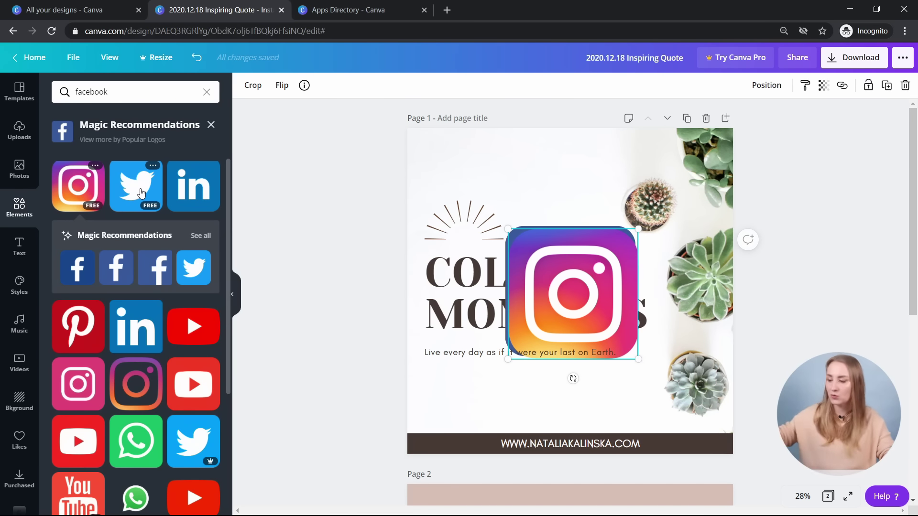
- Add a small dark green Twitter icon below the quote and swap Instagram for a Facebook logo
{"action": "left_click", "coordinate": [142, 193]}
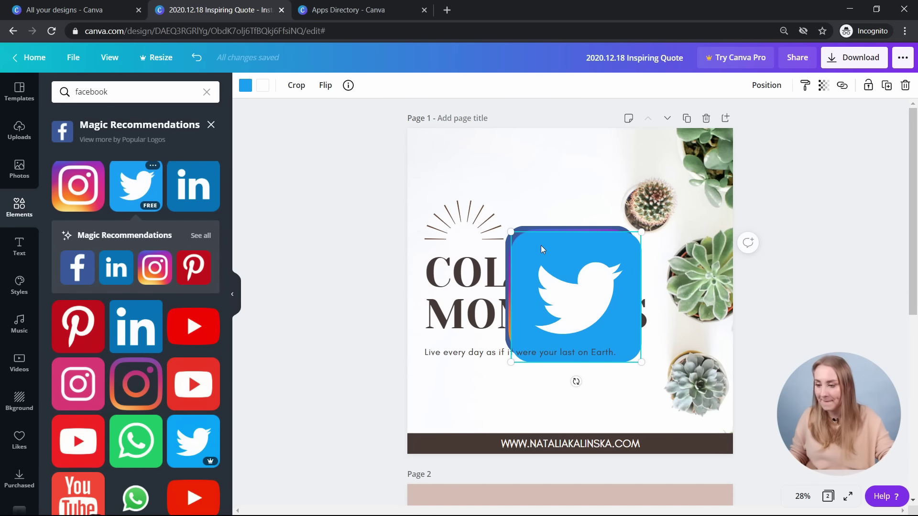
{"action": "left_click_drag", "start_coordinate": [508, 232], "coordinate": [577, 297]}
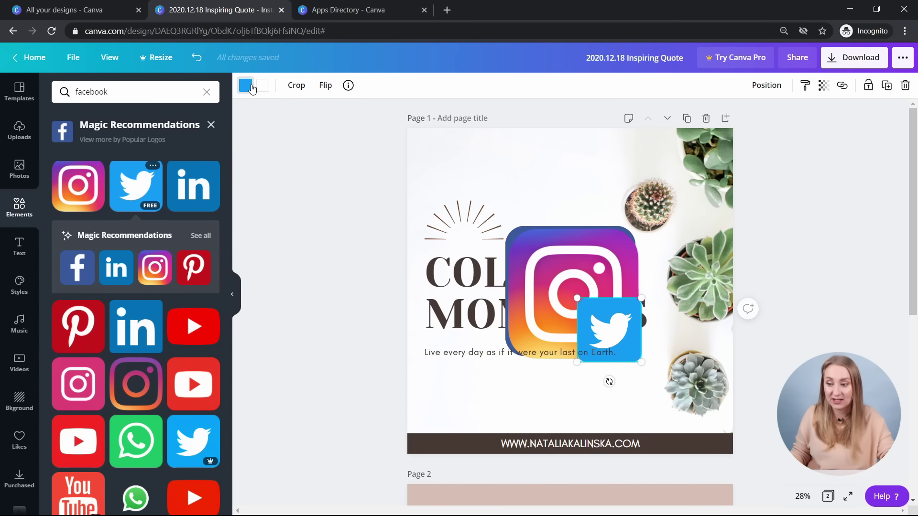
{"action": "left_click", "coordinate": [246, 86]}
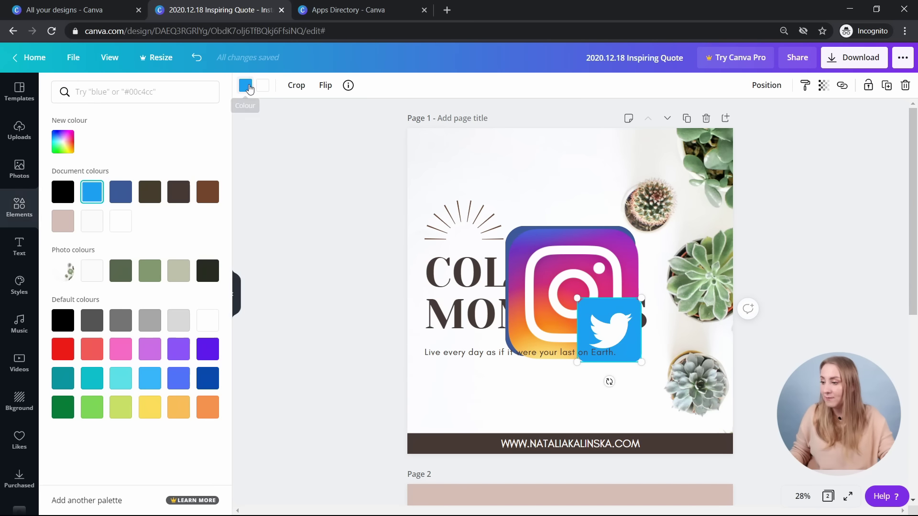
{"action": "left_click", "coordinate": [120, 270]}
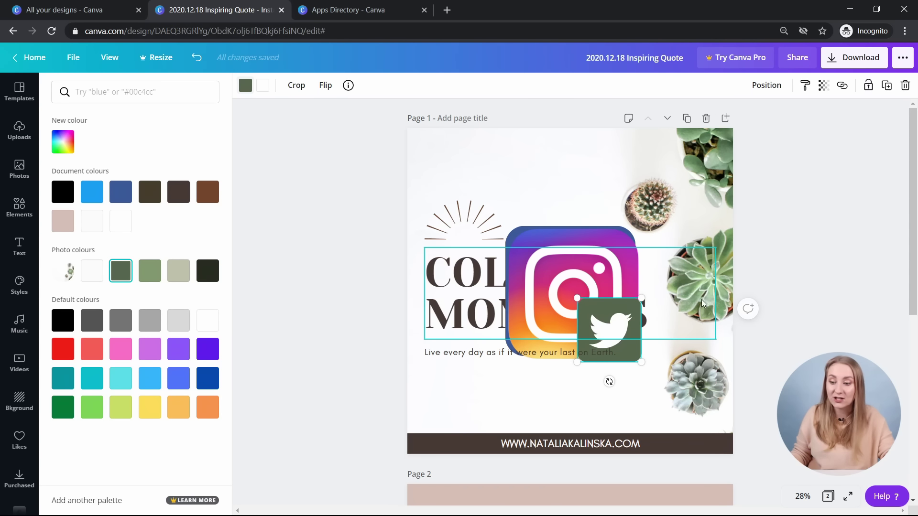
{"action": "left_click_drag", "start_coordinate": [642, 301], "coordinate": [459, 377]}
{"action": "left_click_drag", "start_coordinate": [468, 414], "coordinate": [514, 402]}
{"action": "left_click", "coordinate": [448, 398]}
{"action": "left_click", "coordinate": [588, 287]}
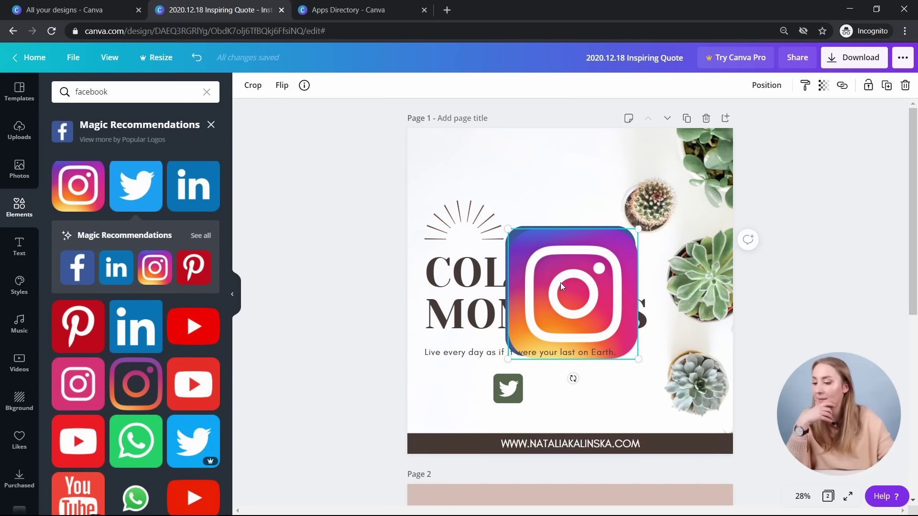
{"action": "left_click", "coordinate": [77, 266]}
- Add an 'instagram' search icon in dark green, shrunk beside the Twitter icon
{"action": "left_click", "coordinate": [164, 91]}
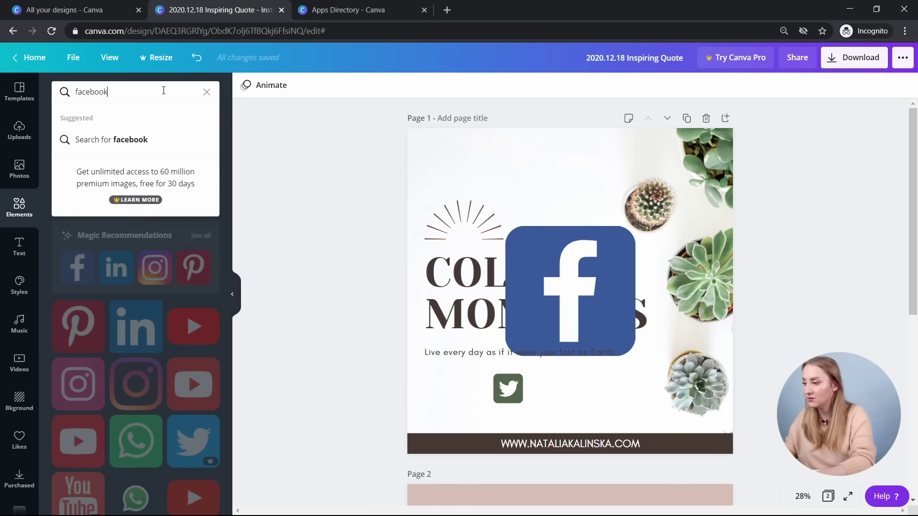
{"action": "key", "text": "ctrl+a"}
{"action": "key", "text": "BackSpace"}
{"action": "type", "text": "instagram"}
{"action": "key", "text": "Return"}
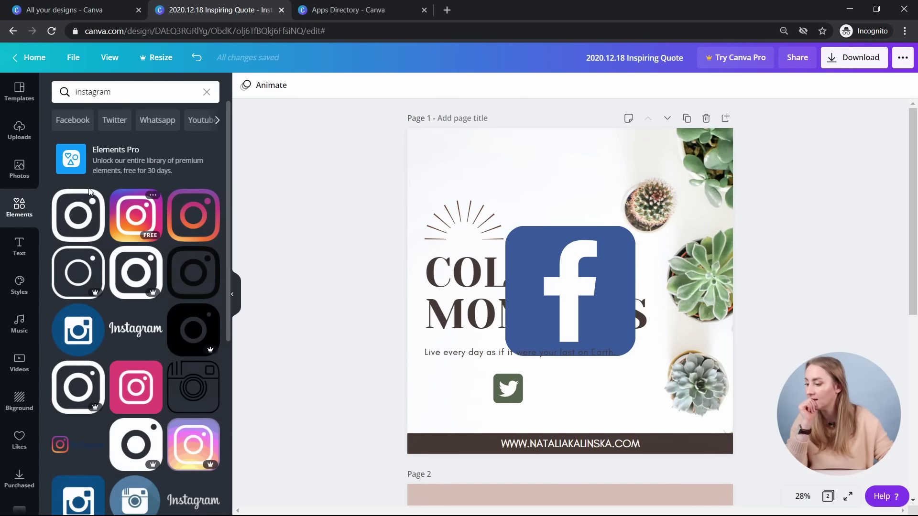
{"action": "scroll", "coordinate": [96, 334], "scroll_direction": "down", "scroll_amount": 10}
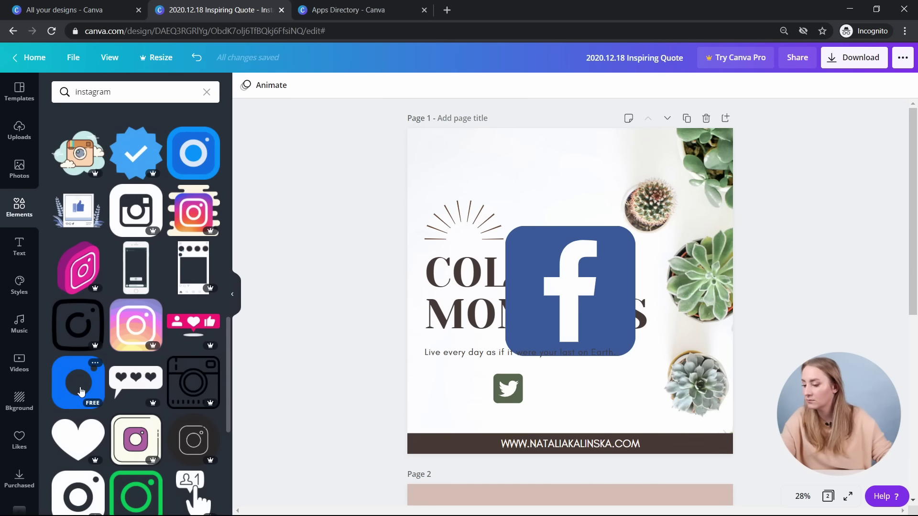
{"action": "left_click", "coordinate": [82, 377]}
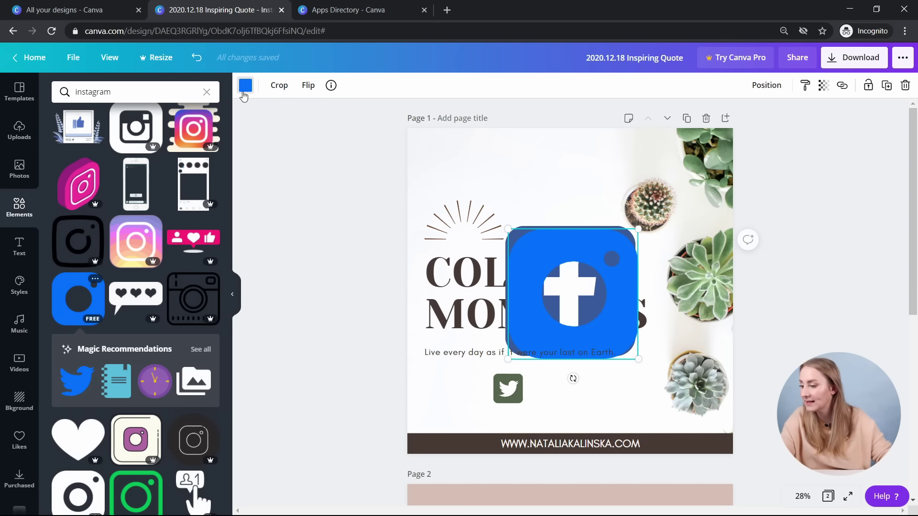
{"action": "left_click", "coordinate": [245, 85]}
{"action": "left_click", "coordinate": [209, 196]}
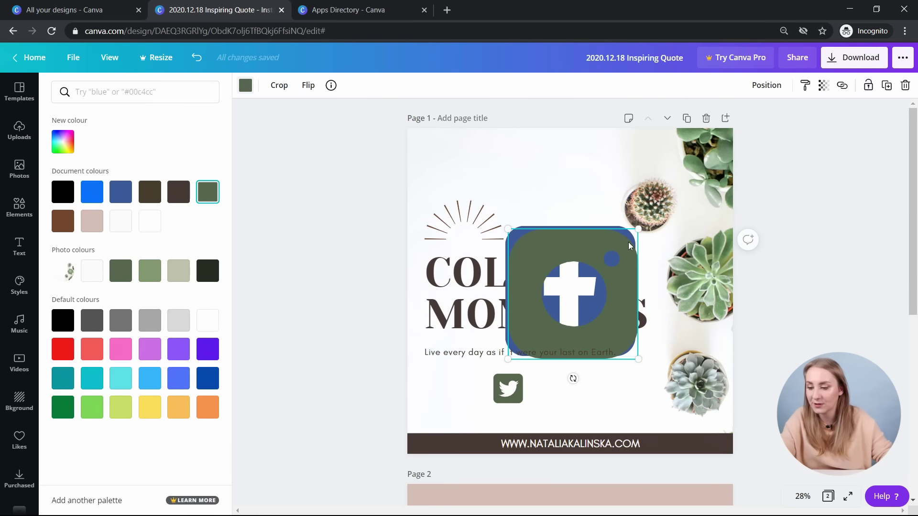
{"action": "left_click_drag", "start_coordinate": [639, 228], "coordinate": [474, 379]}
{"action": "mouse_move", "coordinate": [452, 409]}
{"action": "left_mouse_down"}
{"action": "mouse_move", "coordinate": [460, 400]}
{"action": "mouse_move", "coordinate": [446, 414]}
{"action": "left_mouse_up"}
{"action": "left_click_drag", "start_coordinate": [471, 385], "coordinate": [466, 406]}
- Make the Facebook icon dark green and shrink it to 196×196 beside the others
{"action": "left_click", "coordinate": [607, 292]}
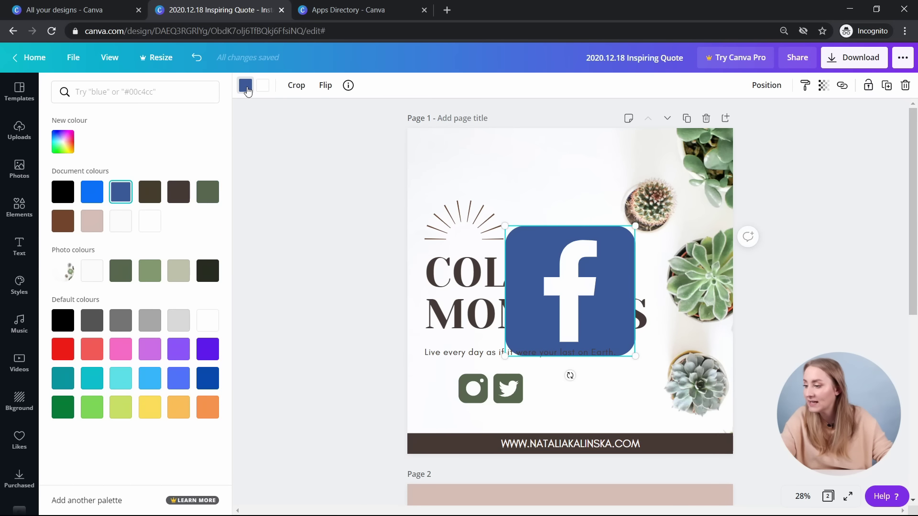
{"action": "left_click", "coordinate": [120, 270]}
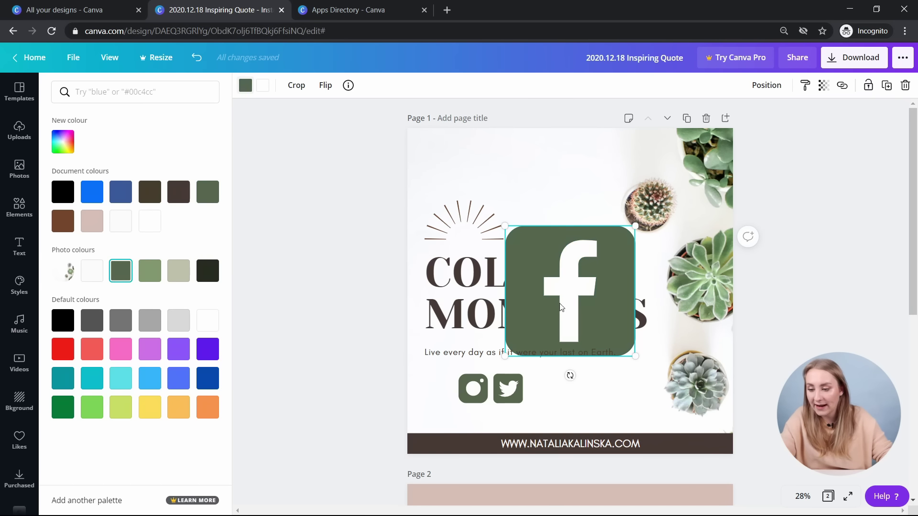
{"action": "left_click_drag", "start_coordinate": [631, 230], "coordinate": [568, 294]}
{"action": "left_click_drag", "start_coordinate": [527, 324], "coordinate": [412, 404]}
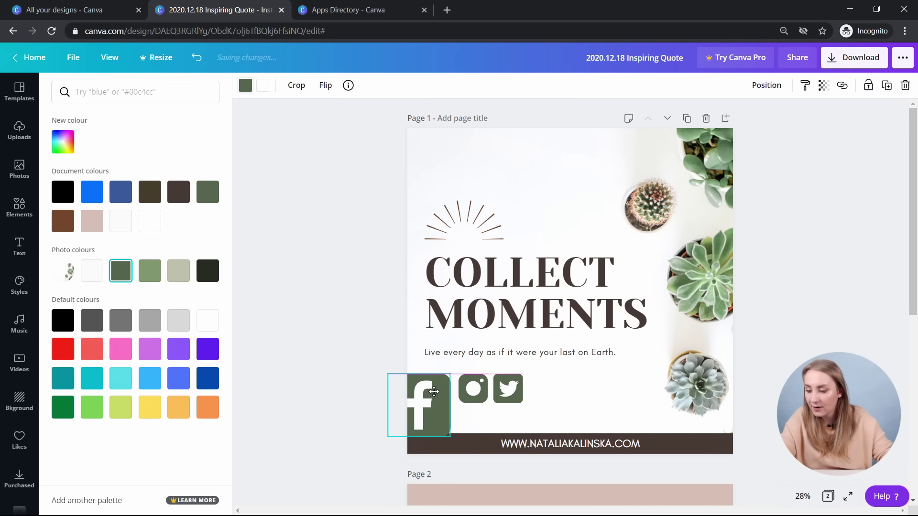
{"action": "left_click_drag", "start_coordinate": [382, 434], "coordinate": [421, 404]}
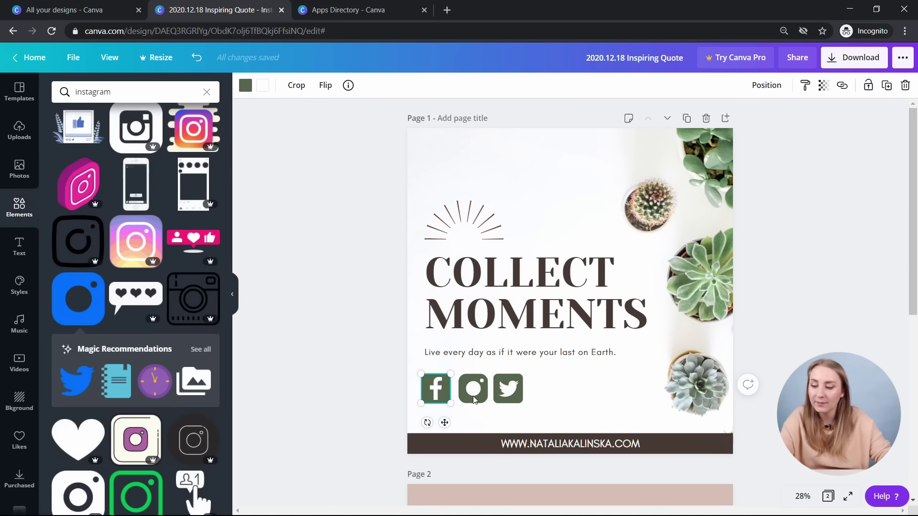
{"action": "key", "text": "Escape"}
- Tidy up the three social icons, group them, and shrink the group
{"action": "left_click", "coordinate": [420, 406]}
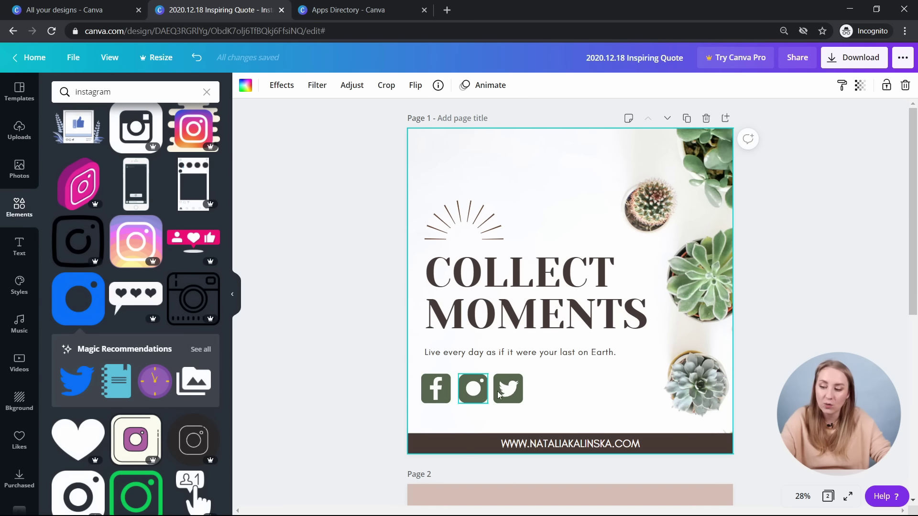
{"action": "left_click_drag", "start_coordinate": [540, 414], "coordinate": [440, 405]}
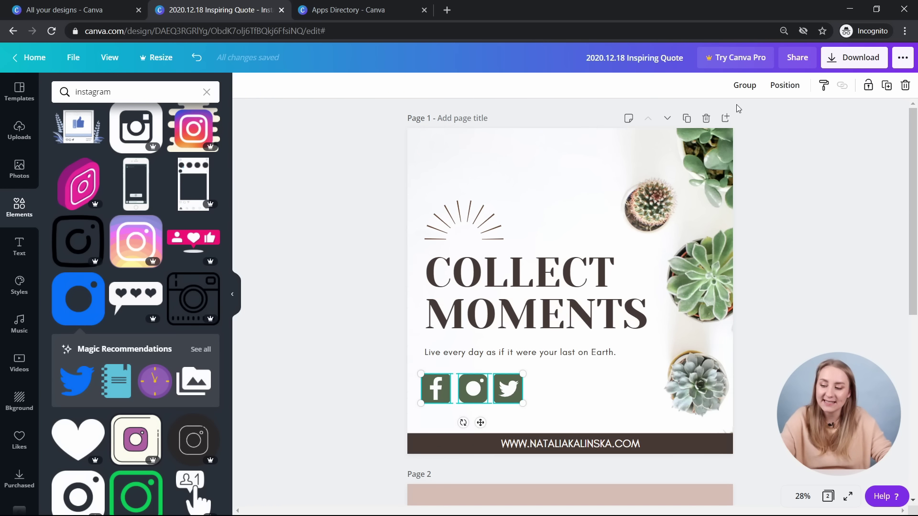
{"action": "left_click", "coordinate": [543, 421]}
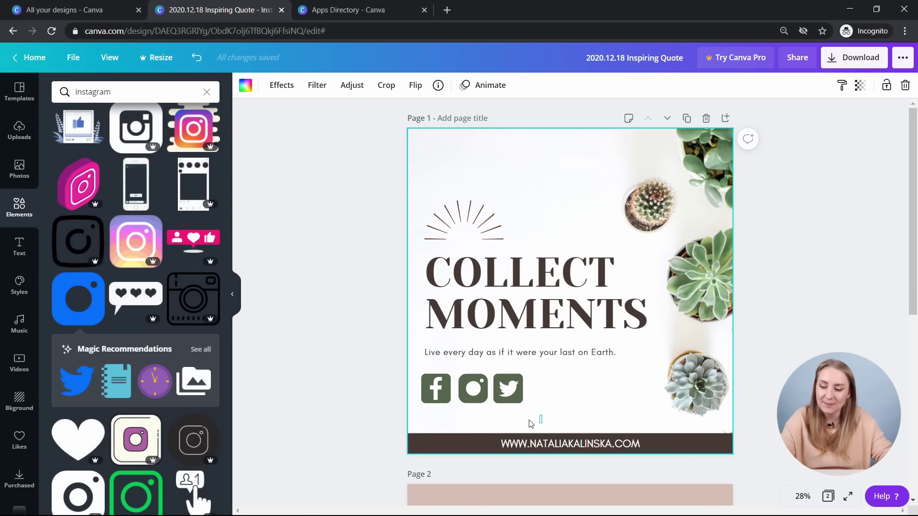
{"action": "key", "text": "Escape"}
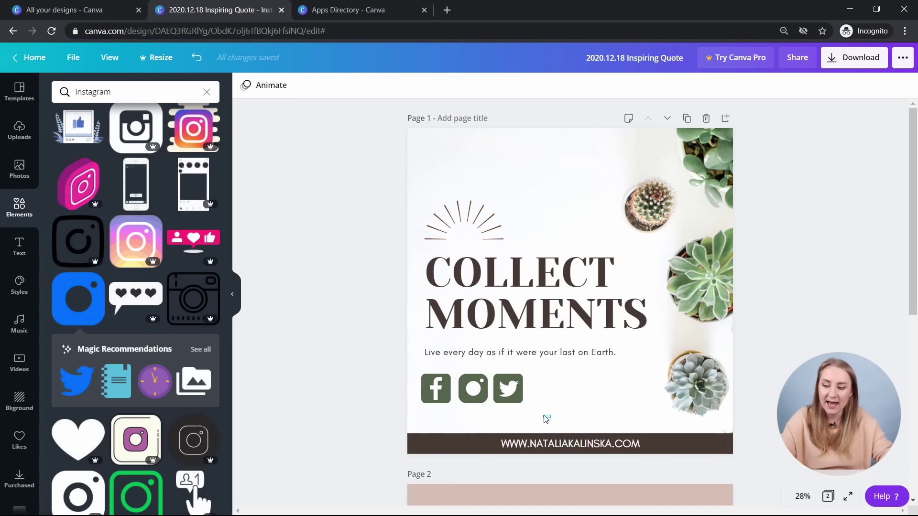
{"action": "left_click_drag", "start_coordinate": [550, 418], "coordinate": [421, 383]}
{"action": "left_click", "coordinate": [785, 86]}
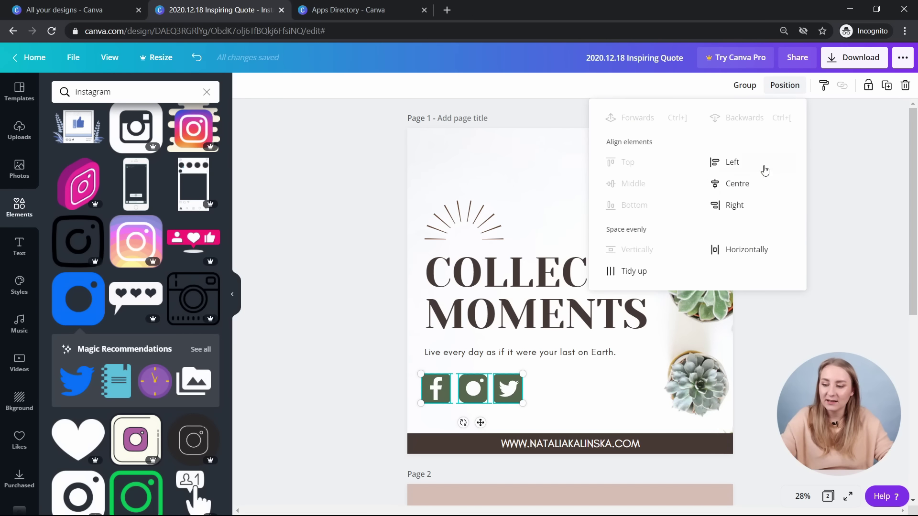
{"action": "left_click", "coordinate": [635, 274]}
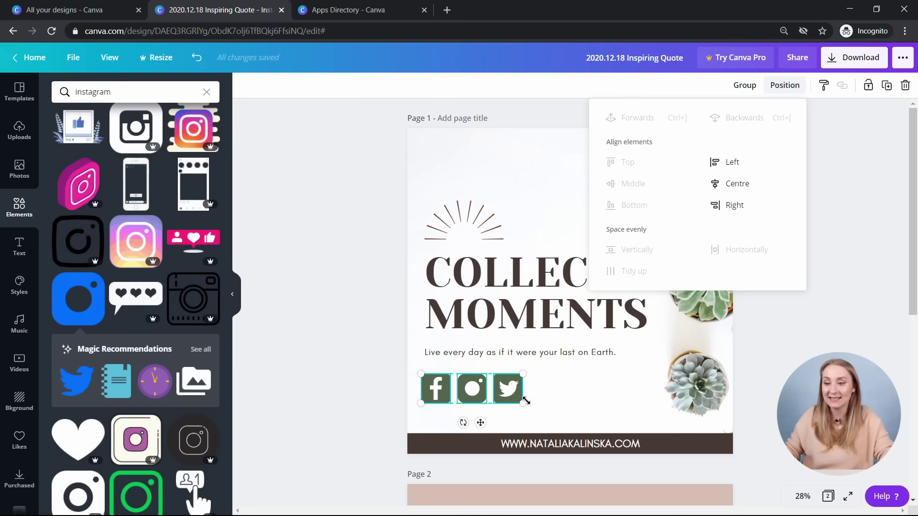
{"action": "left_click", "coordinate": [742, 85]}
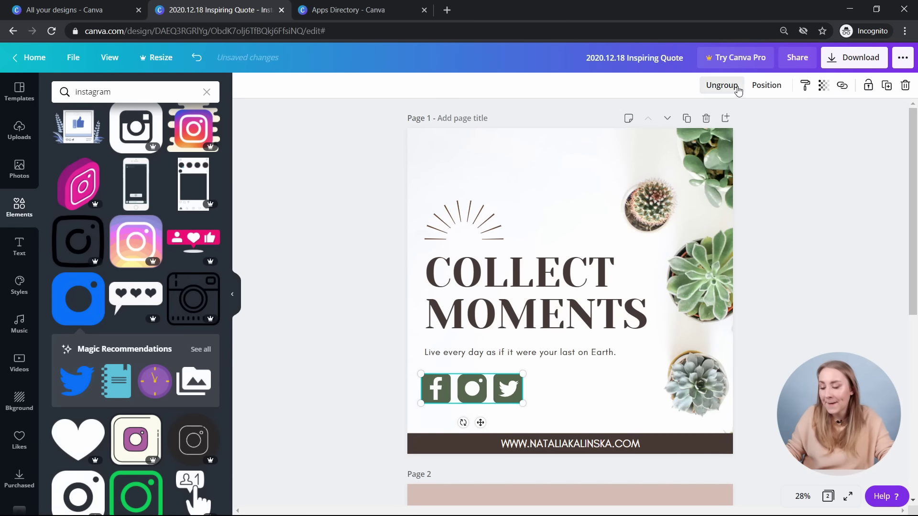
{"action": "left_click_drag", "start_coordinate": [521, 407], "coordinate": [461, 415]}
{"action": "left_click", "coordinate": [461, 413]}
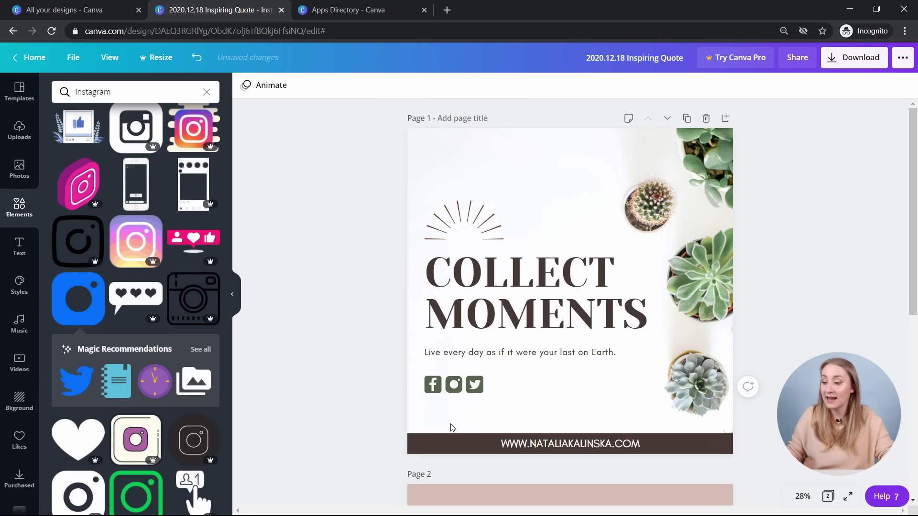
- Try spacing the sunburst, title, tagline and icons evenly vertically, then undo
{"action": "left_click_drag", "start_coordinate": [386, 415], "coordinate": [523, 152]}
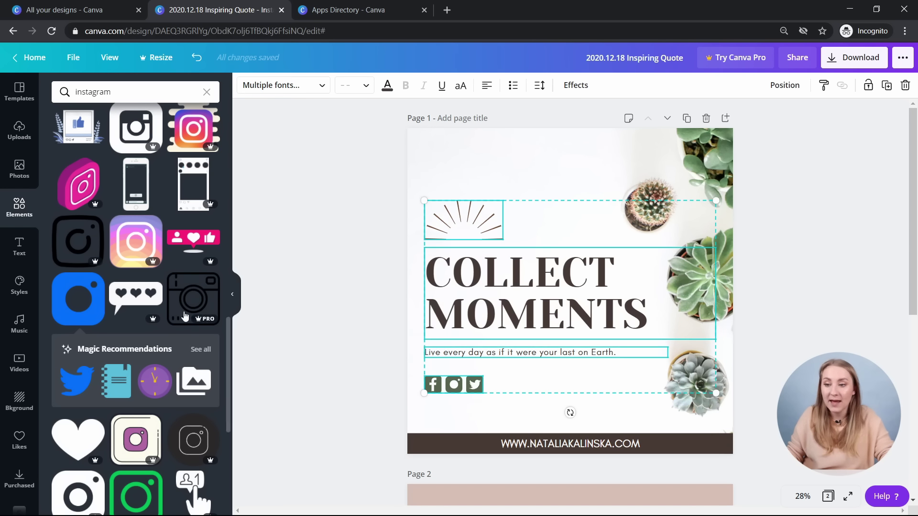
{"action": "left_click", "coordinate": [777, 86]}
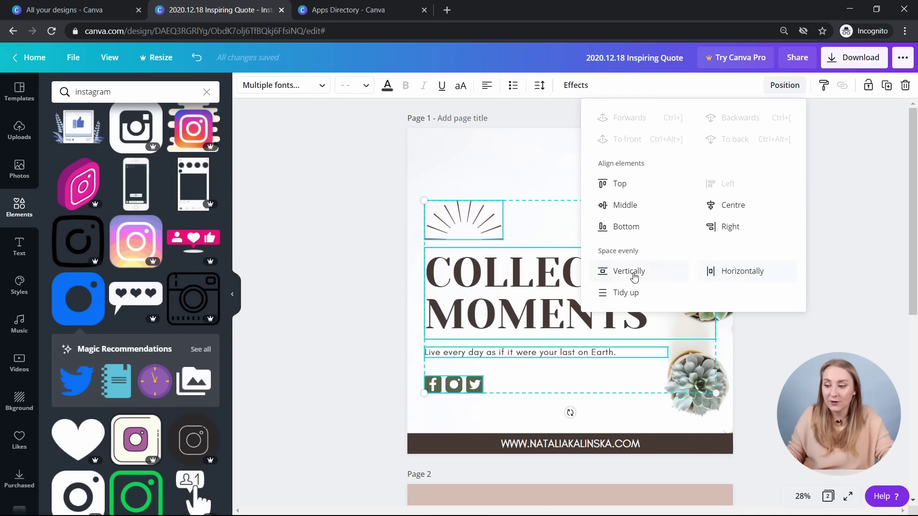
{"action": "left_click", "coordinate": [620, 275]}
{"action": "left_click", "coordinate": [323, 278]}
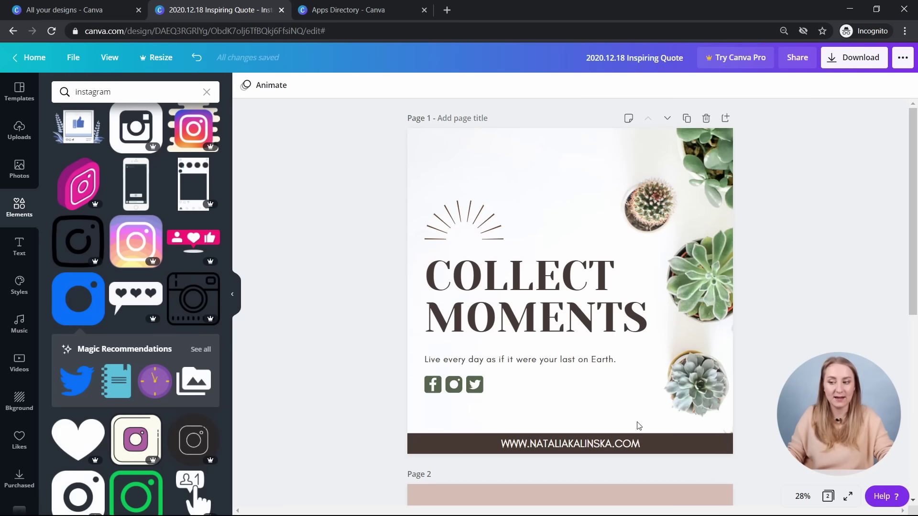
{"action": "key", "text": "ctrl+z"}
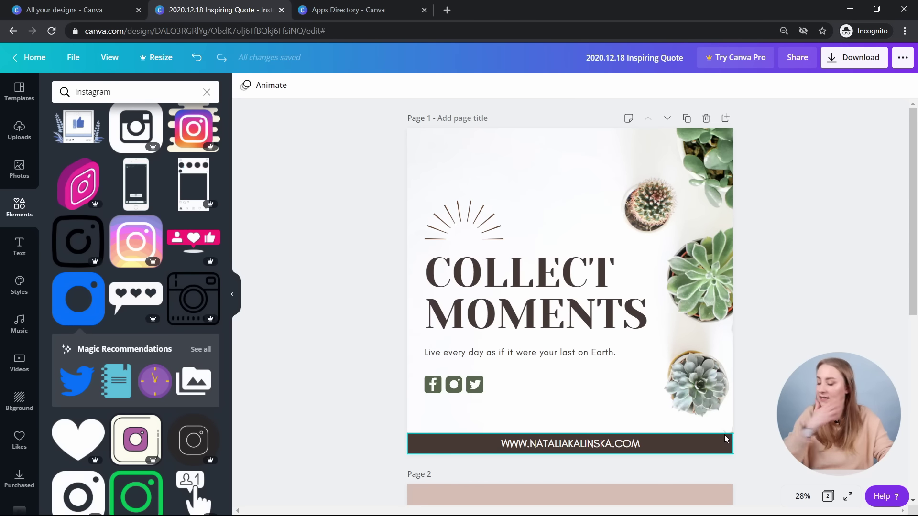
- Link the social icon group to the Facebook profile URL
{"action": "left_click", "coordinate": [451, 386]}
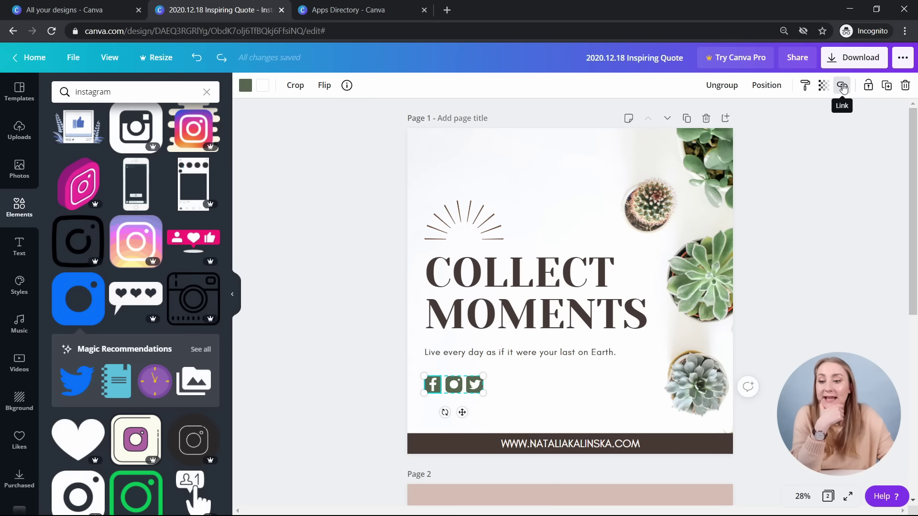
{"action": "left_click", "coordinate": [842, 88]}
{"action": "type", "text": "www.nataliakalinska.com"}
{"action": "key", "text": "ctrl+a"}
{"action": "type", "text": "www.facebook.co"}
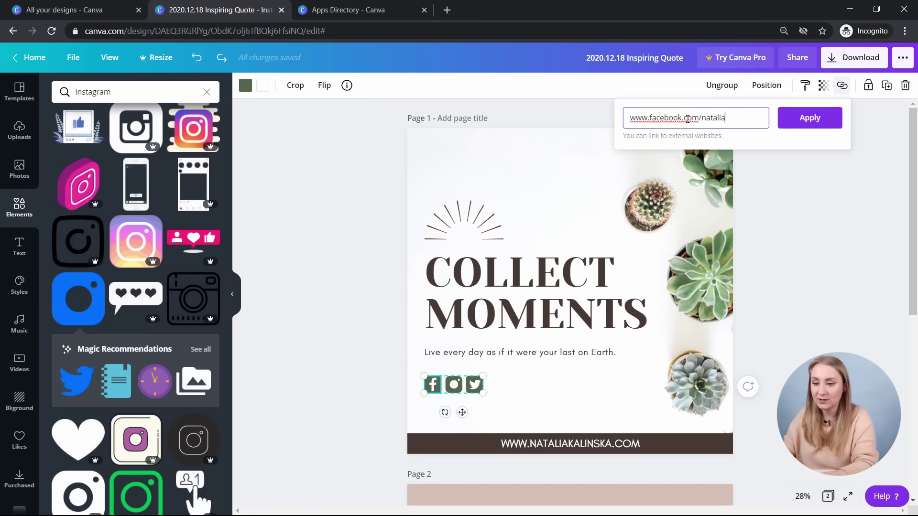
{"action": "type", "text": "ali"}
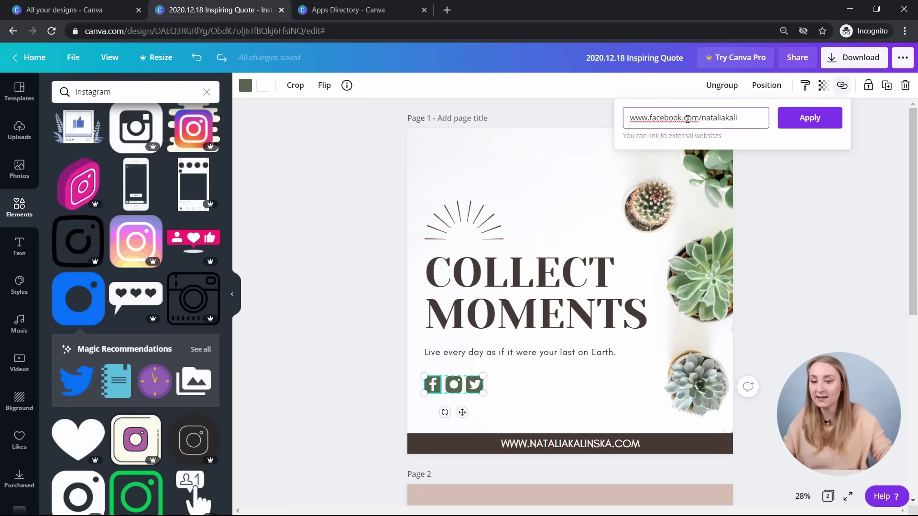
{"action": "type", "text": "nska"}
{"action": "left_click", "coordinate": [825, 119]}
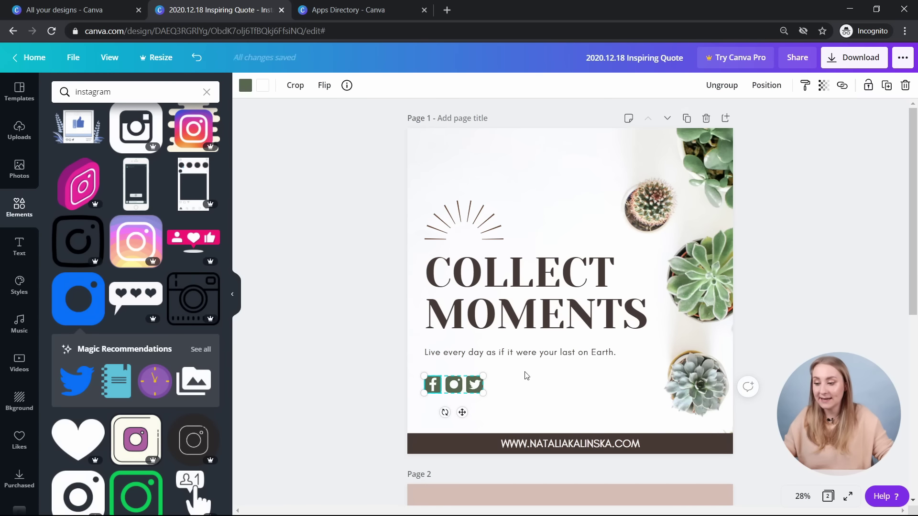
- Link the Instagram icon to the Instagram profile URL
{"action": "left_click", "coordinate": [842, 85]}
{"action": "type", "text": "www.instagram.com/nataliakalinska"}
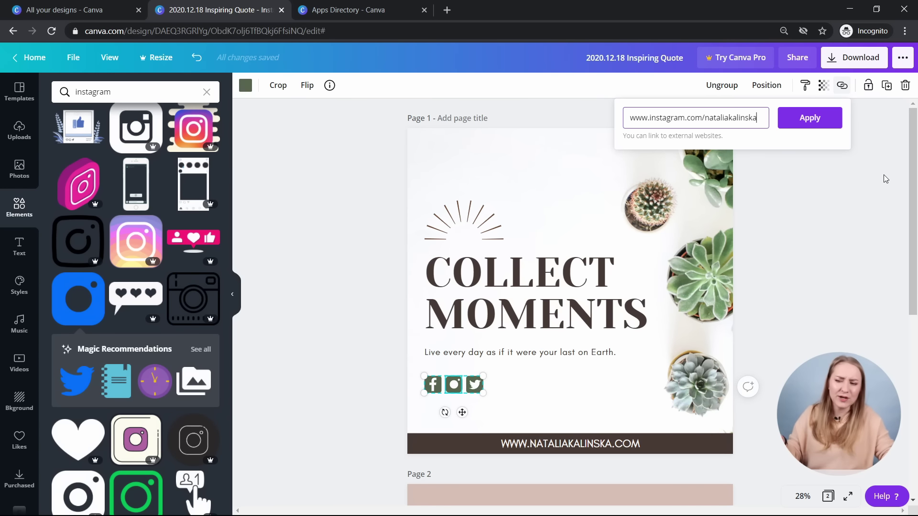
{"action": "left_click", "coordinate": [829, 125]}
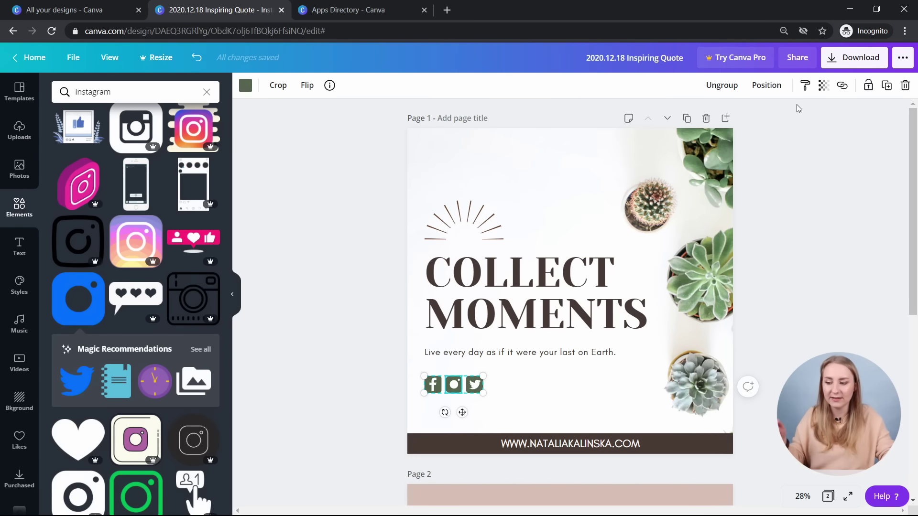
{"action": "left_click", "coordinate": [549, 411]}
{"action": "left_click", "coordinate": [449, 393]}
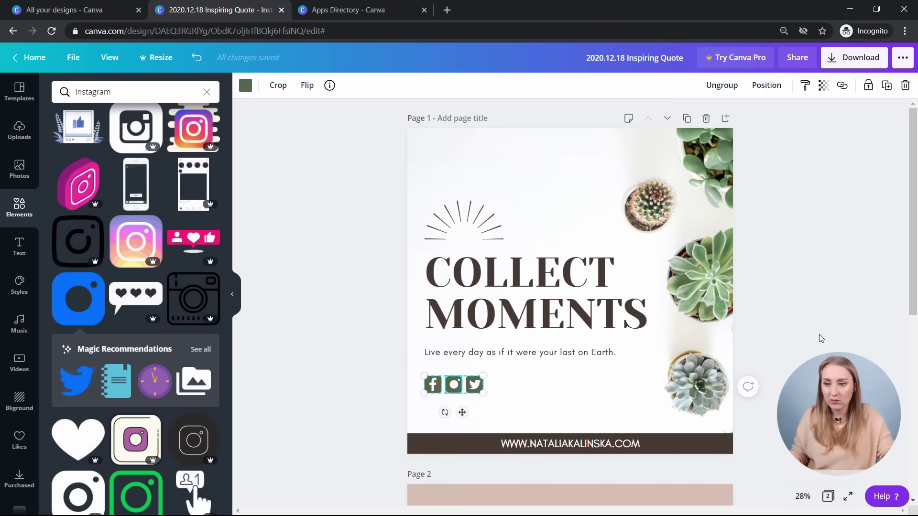
{"action": "left_click", "coordinate": [856, 221]}
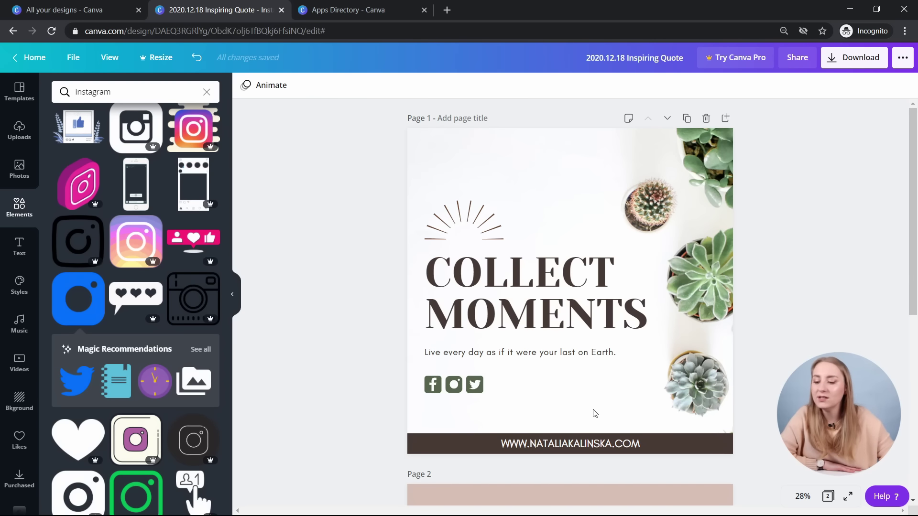
- Link the footer web address text to the website and remove its underline
{"action": "left_click", "coordinate": [574, 444]}
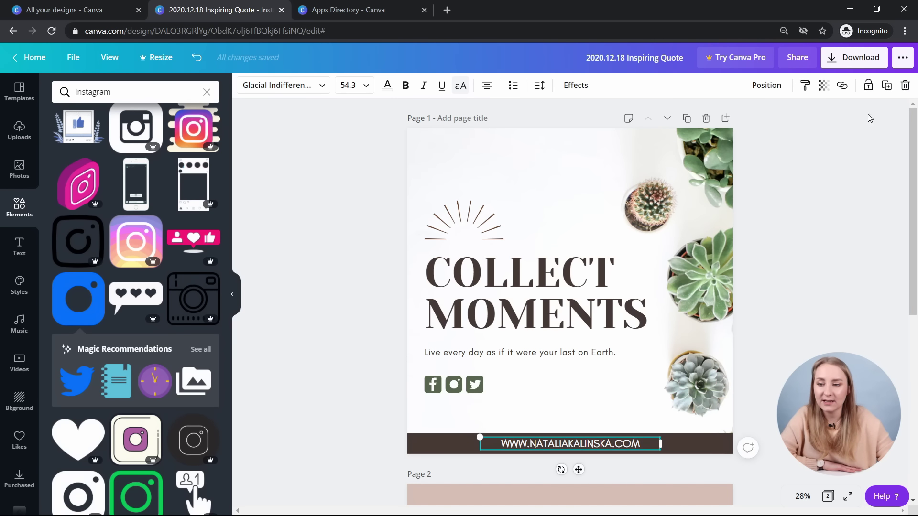
{"action": "left_click", "coordinate": [842, 85]}
{"action": "type", "text": "www.nataliakalinska.com"}
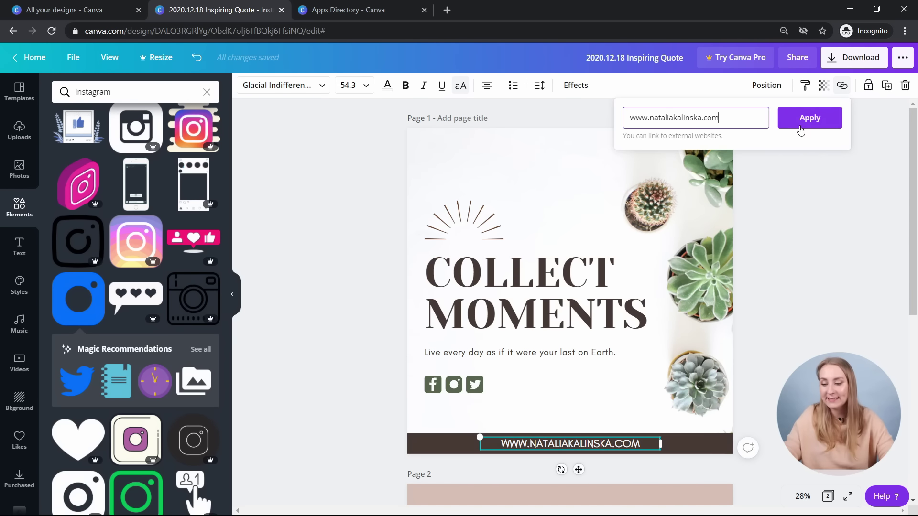
{"action": "left_click", "coordinate": [805, 120]}
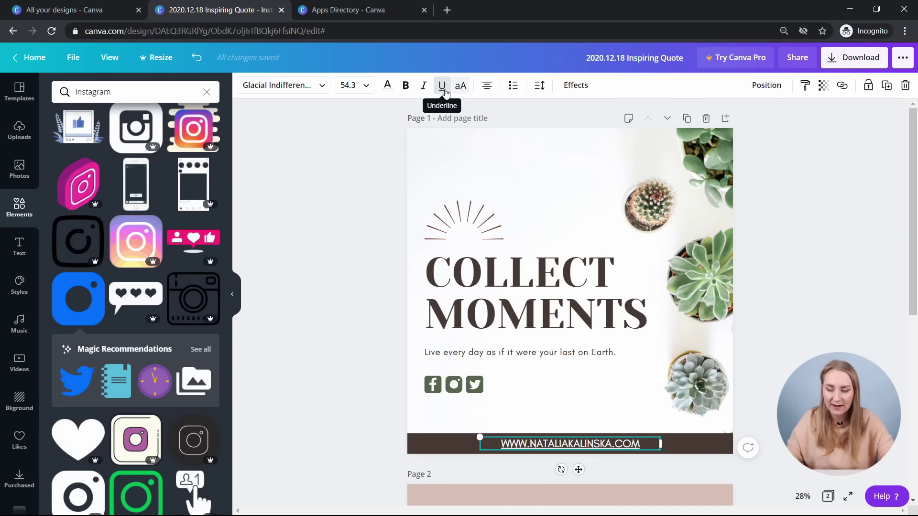
{"action": "left_click", "coordinate": [443, 87]}
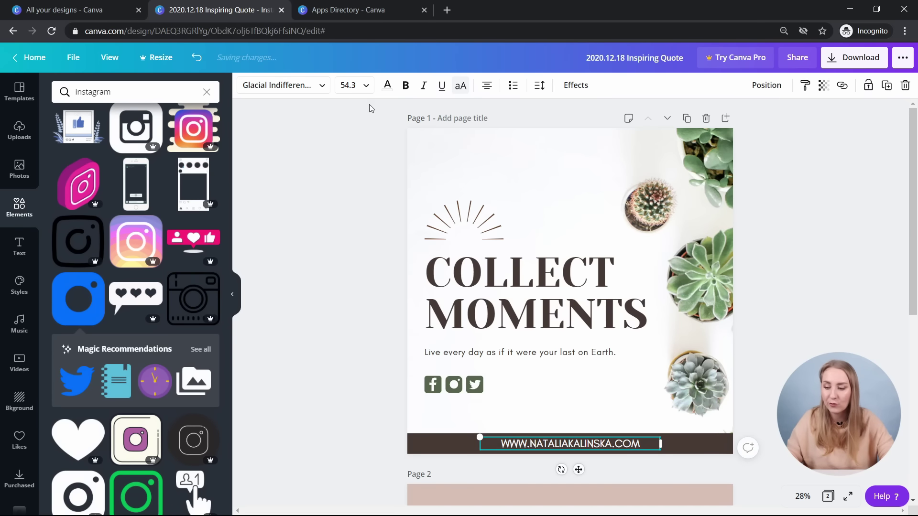
{"action": "left_click", "coordinate": [624, 426]}
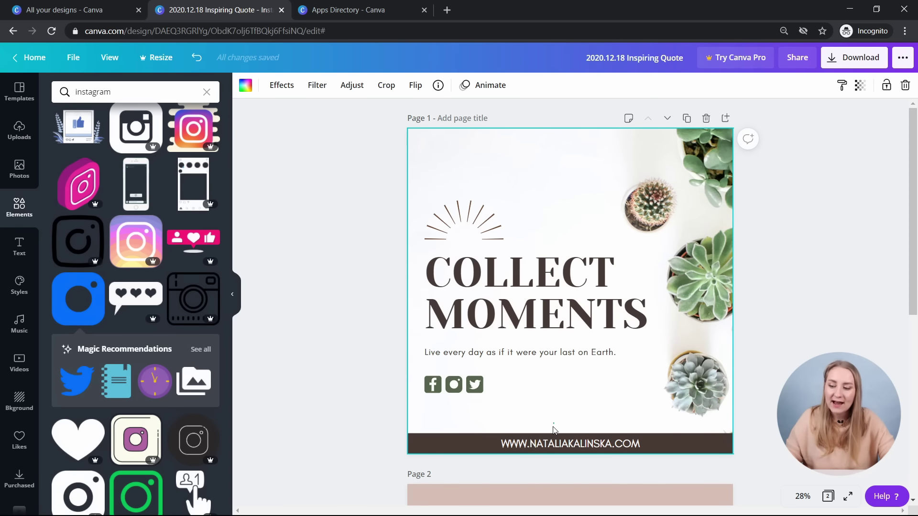
- Group the footer bar with its web address text, test dragging it, then undo
{"action": "left_click", "coordinate": [450, 448]}
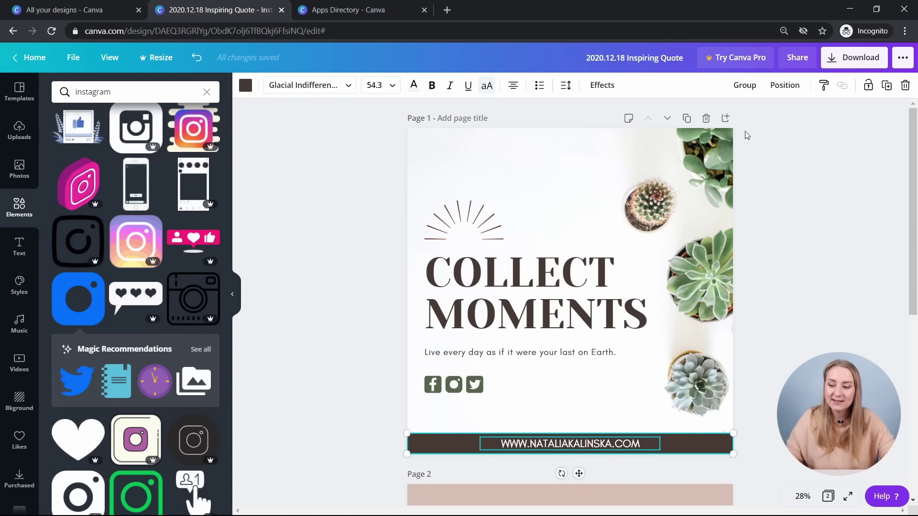
{"action": "left_click", "coordinate": [744, 85]}
{"action": "left_click", "coordinate": [748, 446]}
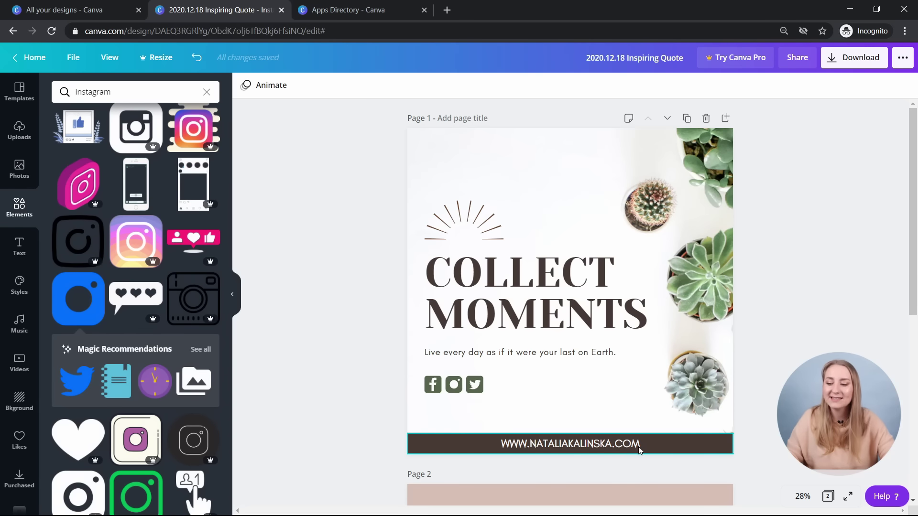
{"action": "mouse_move", "coordinate": [641, 449]}
{"action": "left_mouse_down"}
{"action": "mouse_move", "coordinate": [641, 409]}
{"action": "mouse_move", "coordinate": [641, 450]}
{"action": "left_mouse_up"}
{"action": "key", "text": "ctrl+z"}
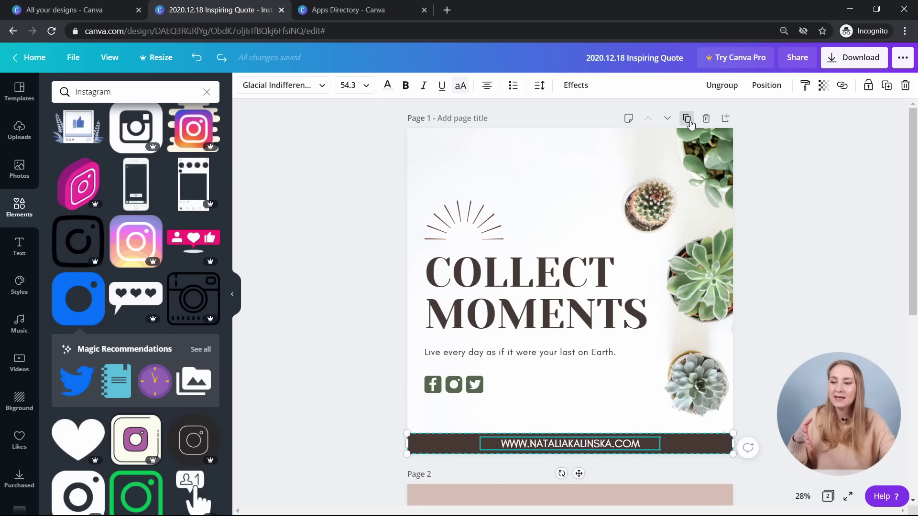
- Duplicate page 1, then delete the duplicate
{"action": "left_click", "coordinate": [689, 121]}
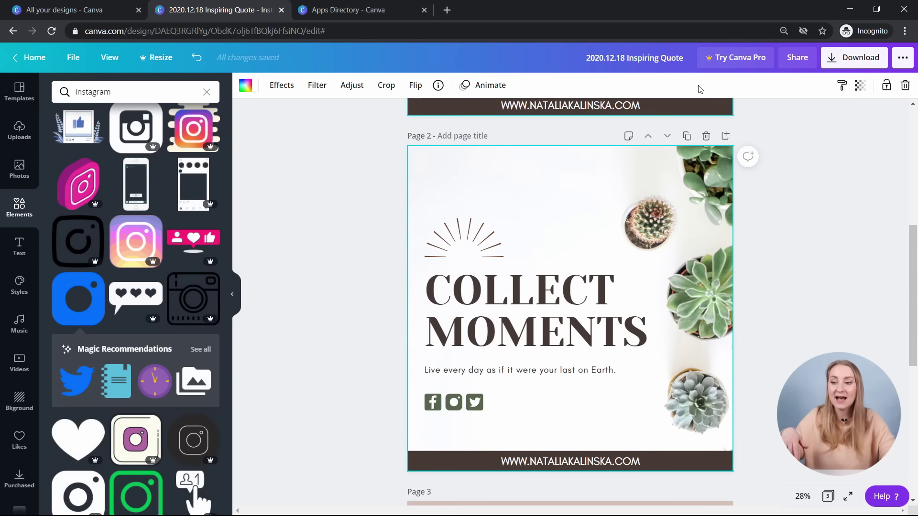
{"action": "left_click", "coordinate": [706, 137]}
{"action": "scroll", "coordinate": [774, 334], "scroll_direction": "up", "scroll_amount": 5}
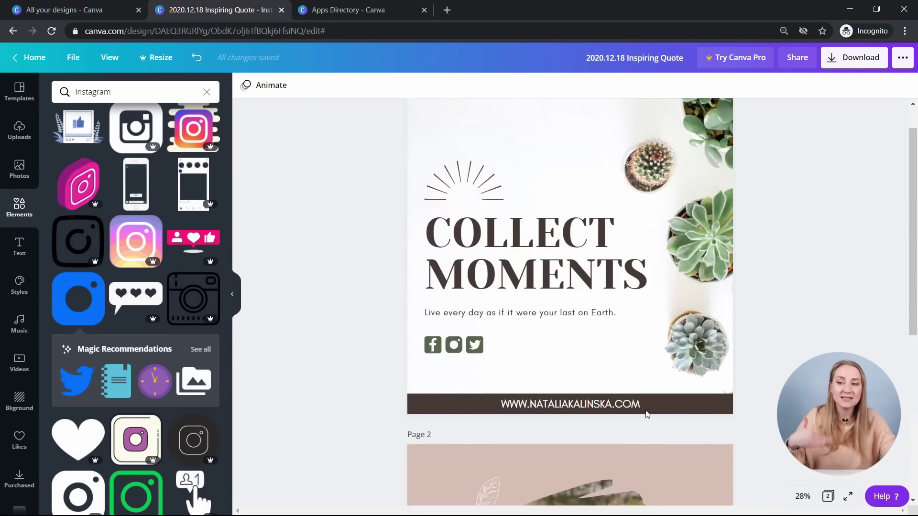
- Lock the page 1 website banner so it can't move, then scroll to page 2
{"action": "left_click", "coordinate": [653, 406]}
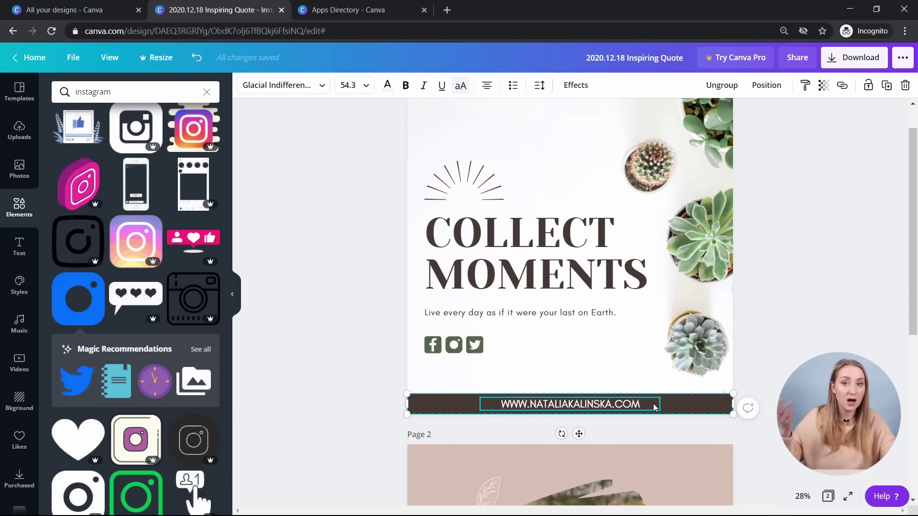
{"action": "left_click", "coordinate": [872, 90]}
{"action": "left_click", "coordinate": [789, 340]}
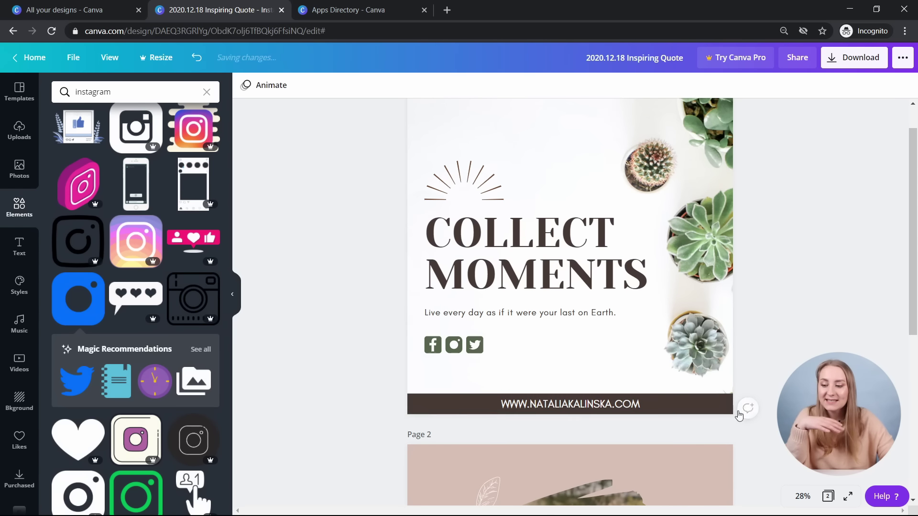
{"action": "left_click", "coordinate": [616, 354]}
{"action": "left_click", "coordinate": [358, 377]}
{"action": "left_click_drag", "start_coordinate": [357, 401], "coordinate": [415, 377]}
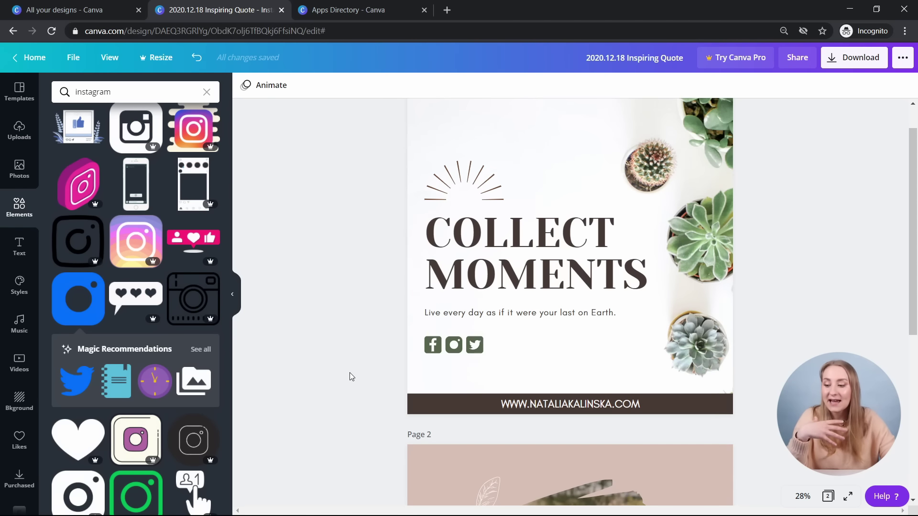
{"action": "scroll", "coordinate": [768, 222], "scroll_direction": "down", "scroll_amount": 5}
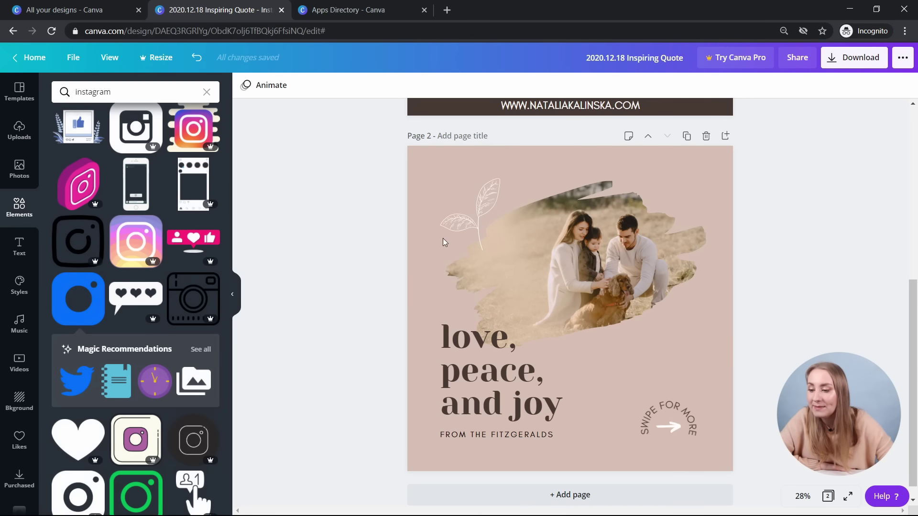
- Try selecting the leaf, photo and text on page 2 together, then clear the selection
{"action": "left_click_drag", "start_coordinate": [407, 166], "coordinate": [473, 458]}
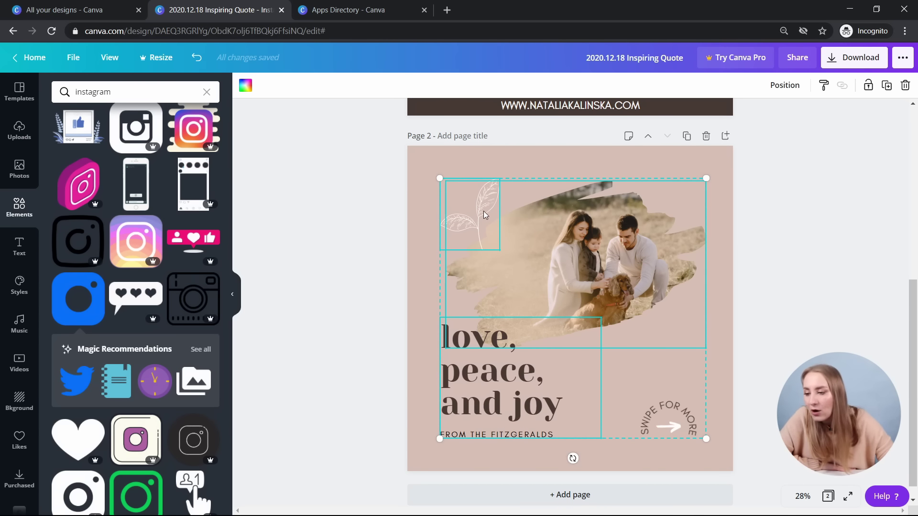
{"action": "left_click", "coordinate": [507, 161]}
{"action": "left_click_drag", "start_coordinate": [523, 185], "coordinate": [531, 430]}
{"action": "left_click_drag", "start_coordinate": [471, 186], "coordinate": [469, 185]}
{"action": "left_click_drag", "start_coordinate": [533, 154], "coordinate": [450, 431]}
{"action": "left_click", "coordinate": [351, 381]}
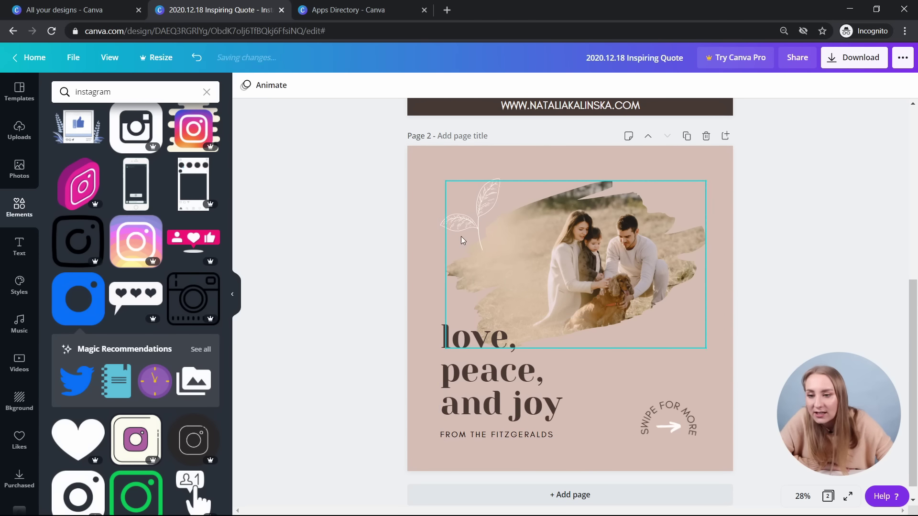
- Lock the leaf sketch on page 2 and test a page-wide selection
{"action": "left_click", "coordinate": [474, 204]}
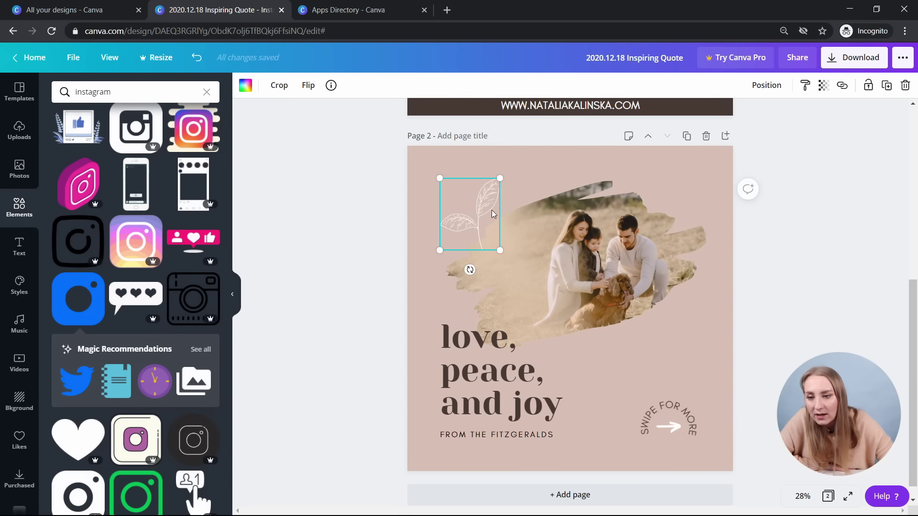
{"action": "left_click", "coordinate": [868, 85]}
{"action": "left_click_drag", "start_coordinate": [545, 147], "coordinate": [398, 493]}
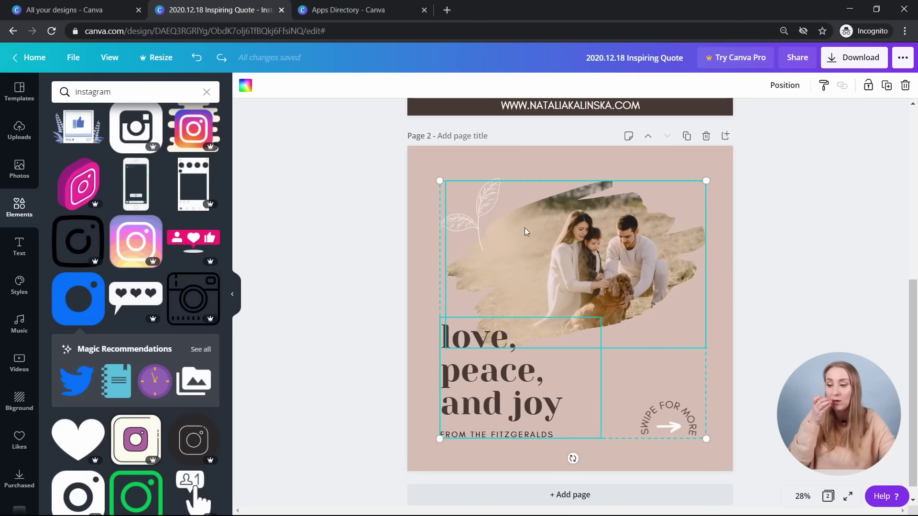
{"action": "left_click", "coordinate": [410, 224]}
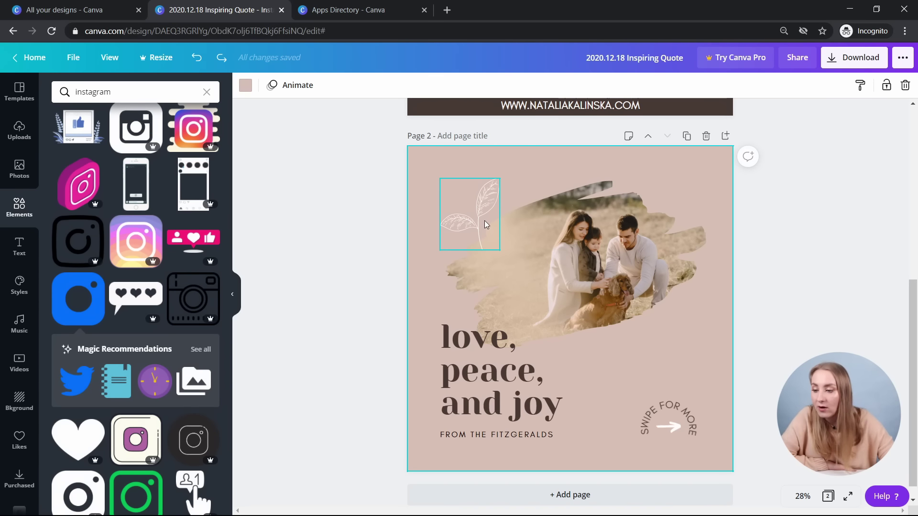
- Unlock the leaf sketch and scroll back up to page 1
{"action": "left_click", "coordinate": [474, 219]}
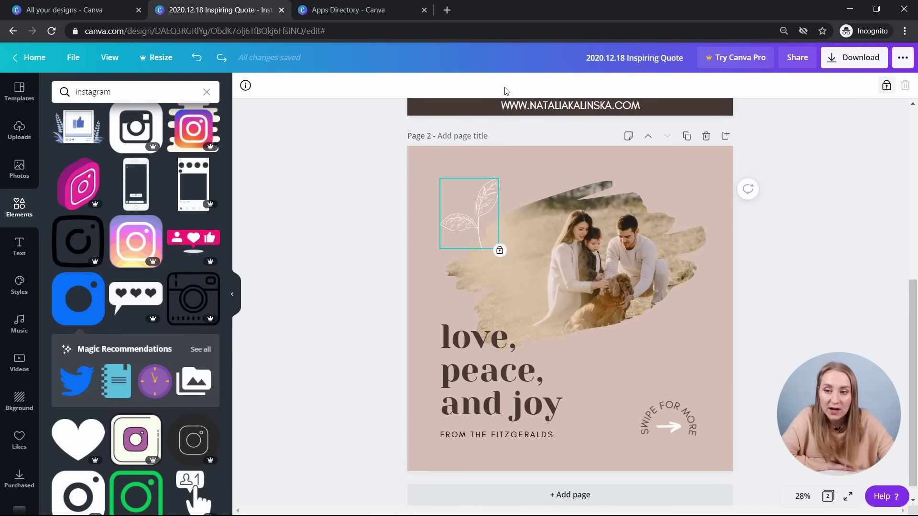
{"action": "left_click", "coordinate": [886, 86]}
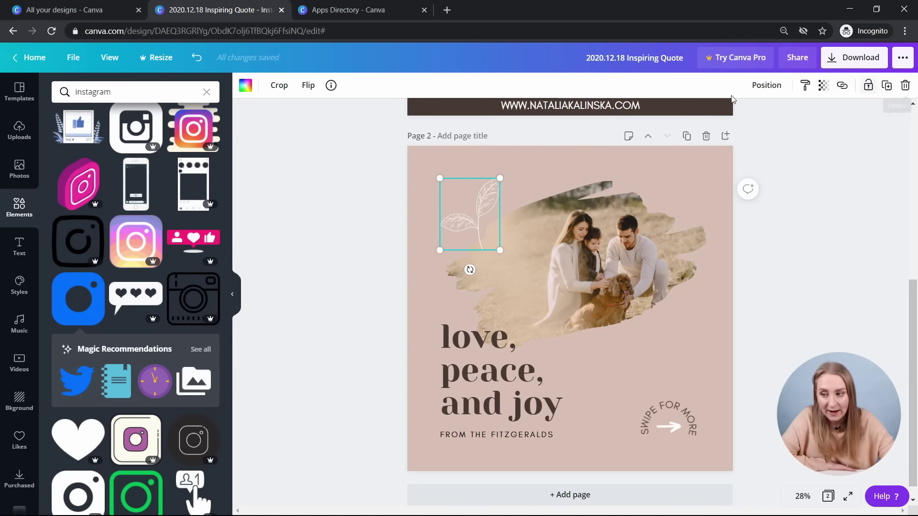
{"action": "left_click", "coordinate": [795, 252]}
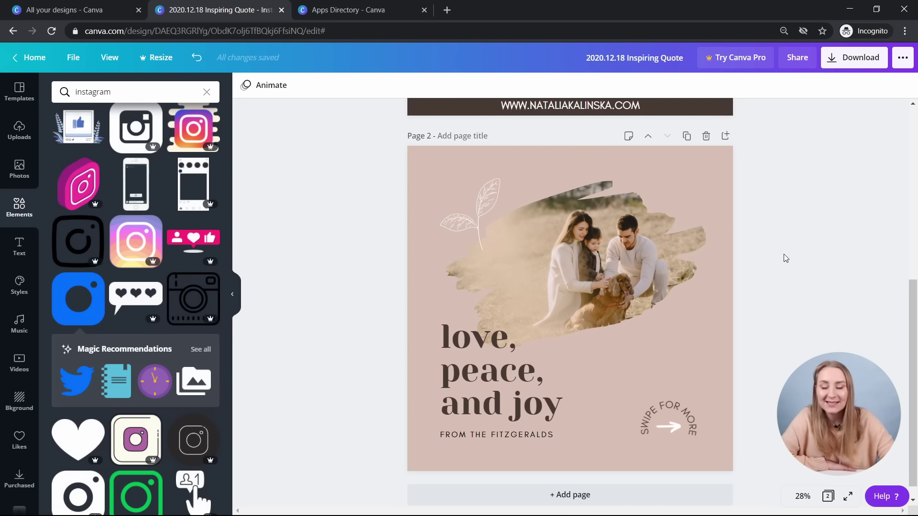
{"action": "scroll", "coordinate": [784, 254], "scroll_direction": "up", "scroll_amount": 7}
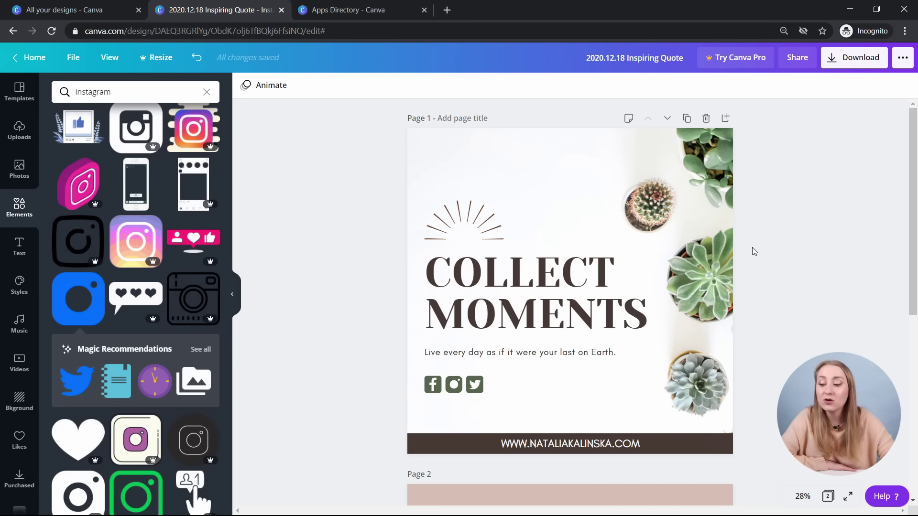
{"action": "left_click", "coordinate": [675, 445]}
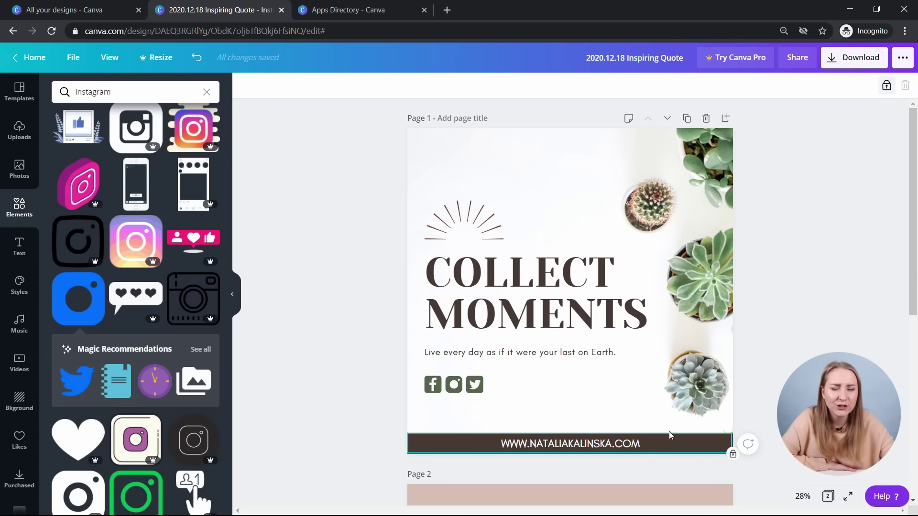
{"action": "left_click", "coordinate": [285, 321]}
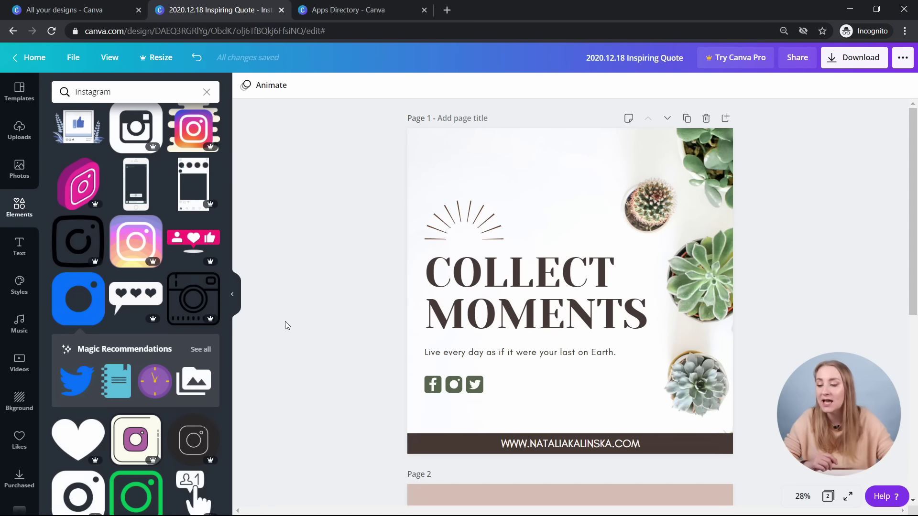
{"action": "left_click", "coordinate": [468, 299]}
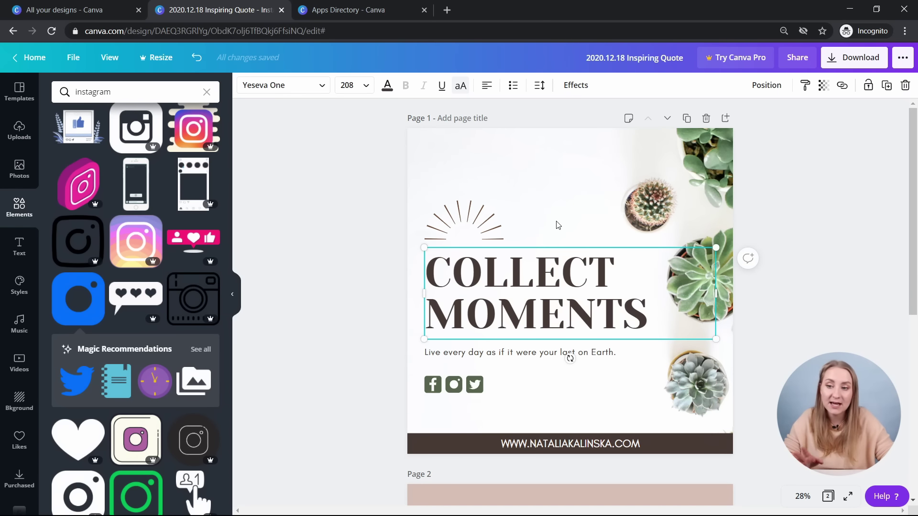
{"action": "left_click", "coordinate": [887, 88]}
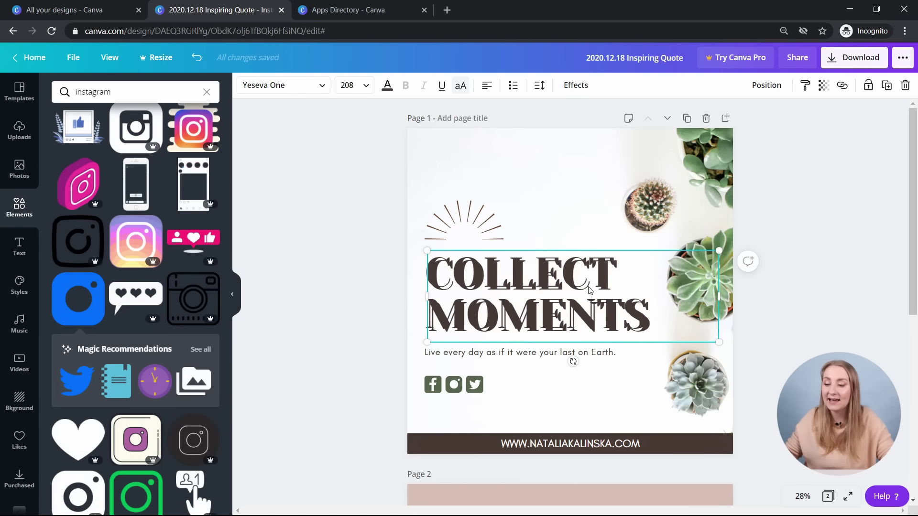
{"action": "key", "text": "ctrl+z"}
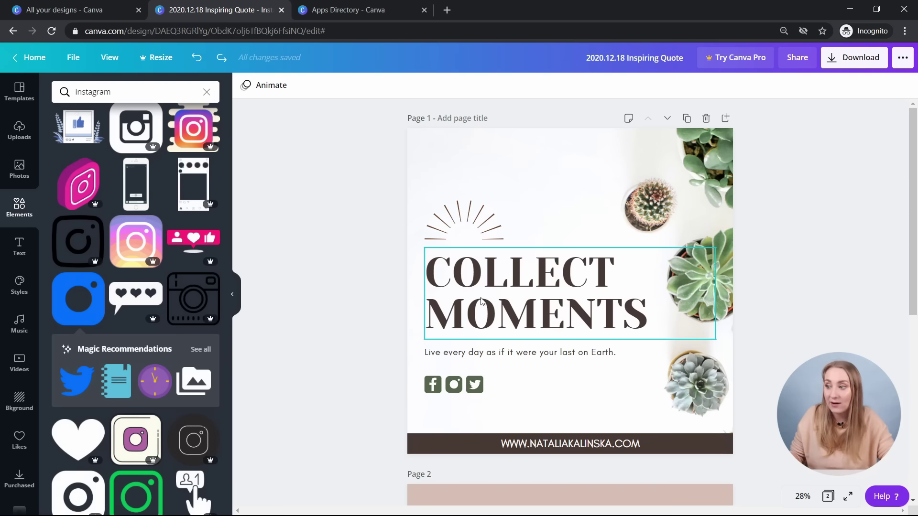
{"action": "left_click", "coordinate": [218, 67]}
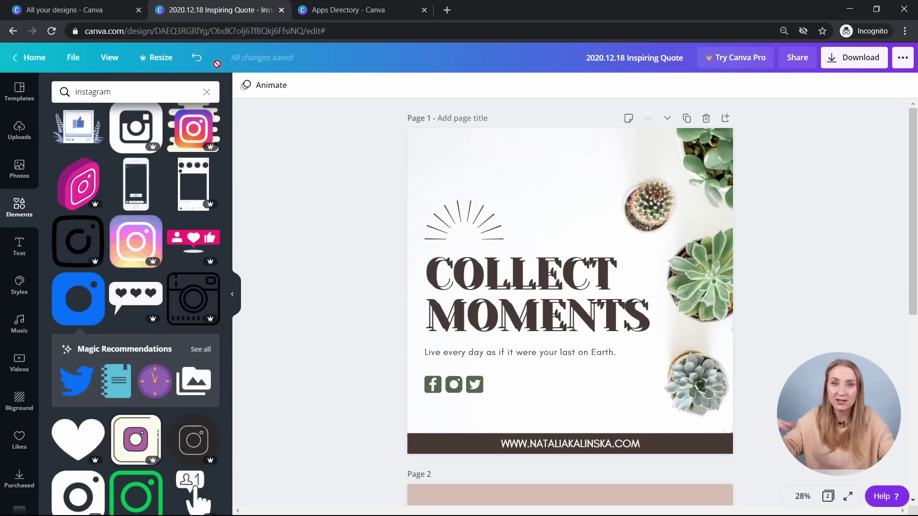
{"action": "left_click", "coordinate": [510, 342]}
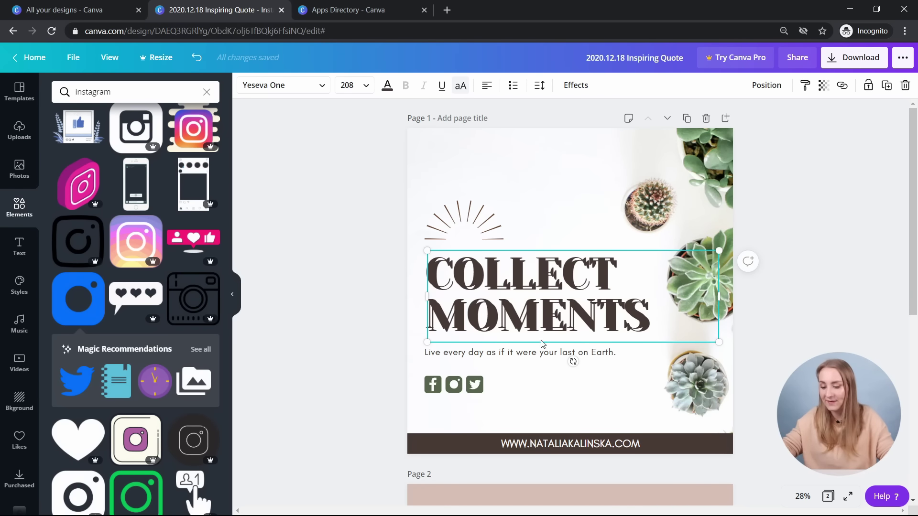
{"action": "key", "text": "ctrl+z"}
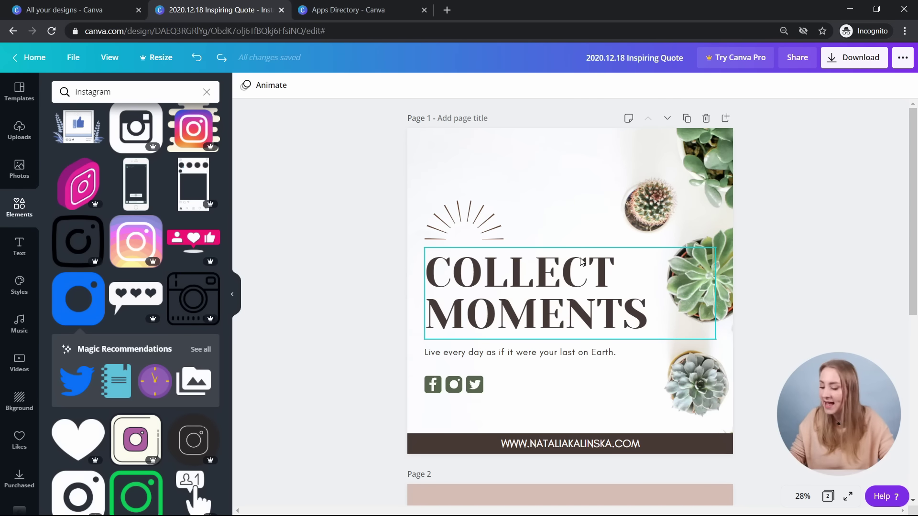
{"action": "left_click", "coordinate": [582, 261]}
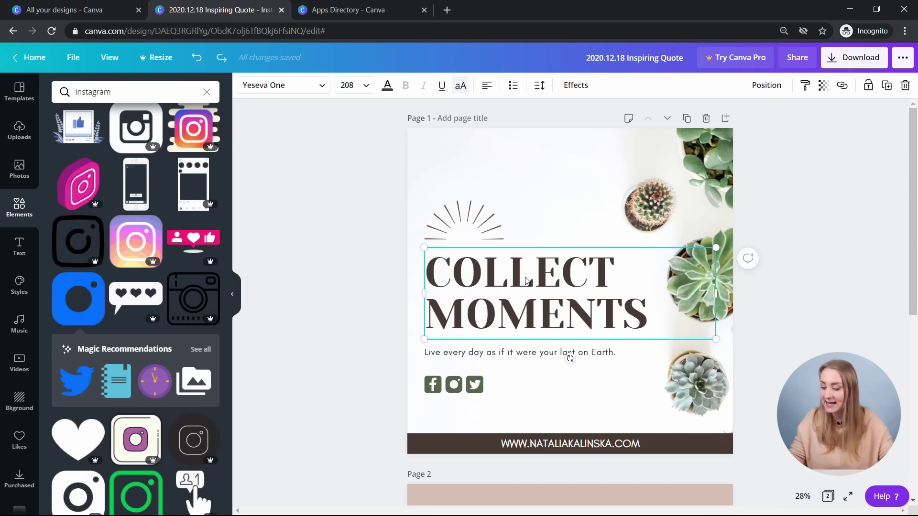
{"action": "left_click", "coordinate": [433, 386]}
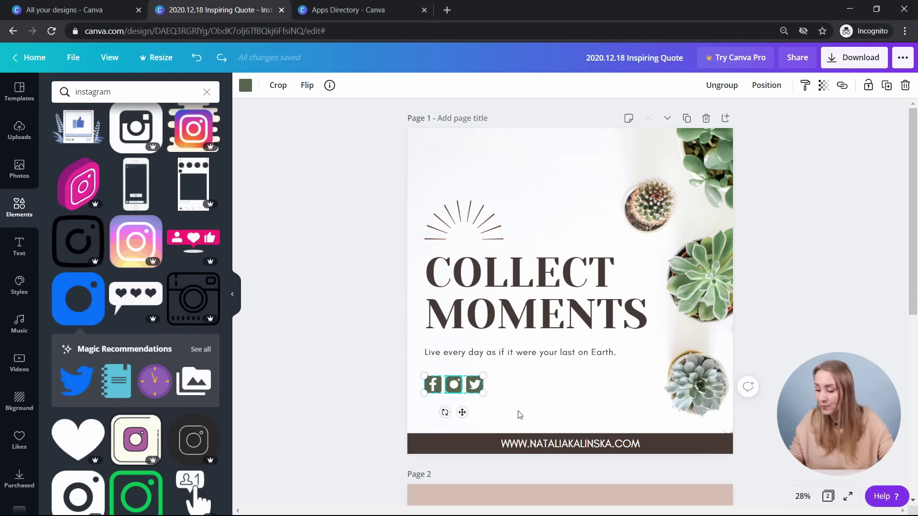
{"action": "left_click", "coordinate": [466, 386]}
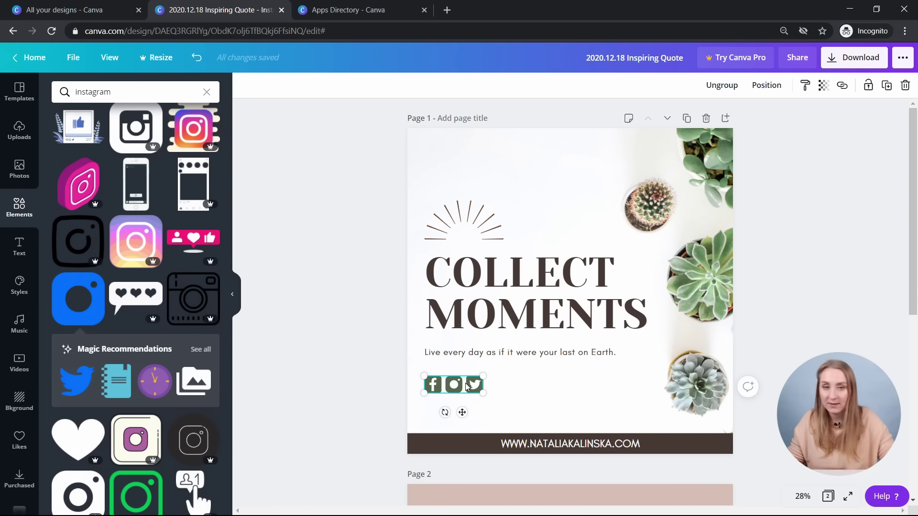
- Paste the dark green social icons group onto page 2 just above SWIPE FOR MORE
{"action": "scroll", "coordinate": [706, 355], "scroll_direction": "down", "scroll_amount": 6}
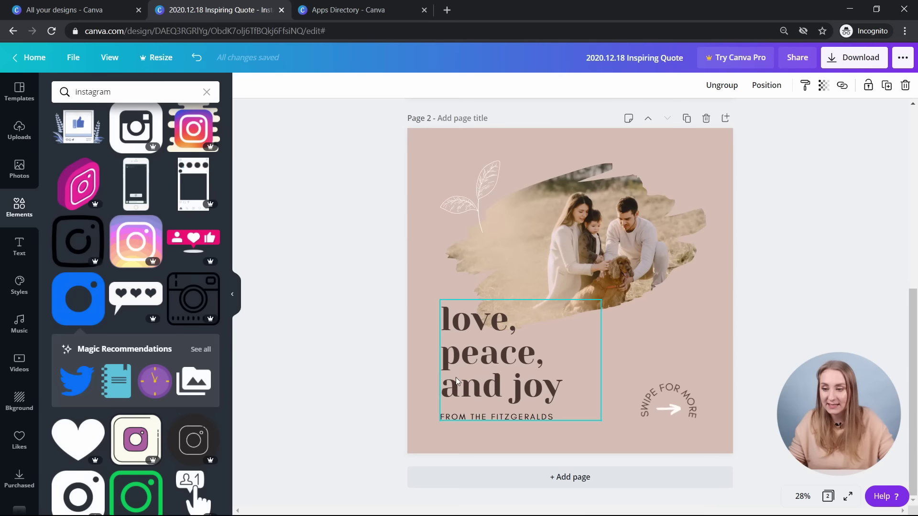
{"action": "left_click", "coordinate": [706, 354]}
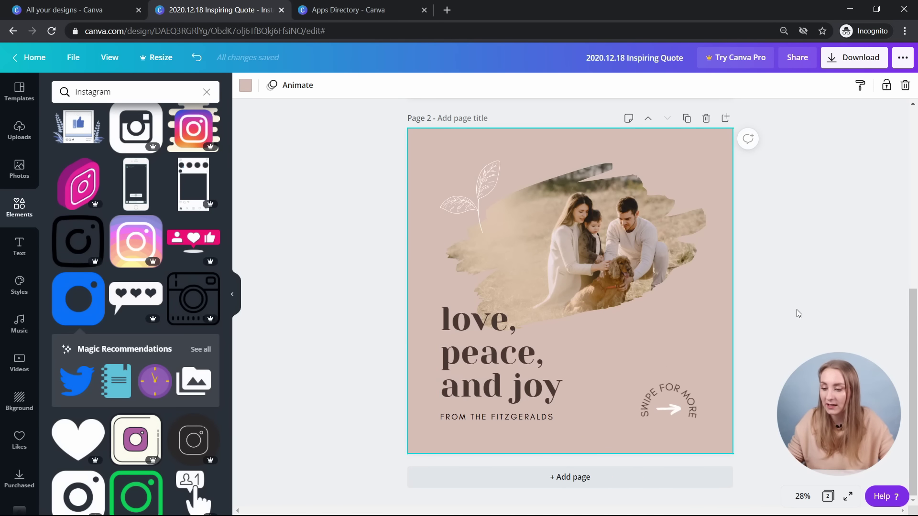
{"action": "key", "text": "ctrl+v"}
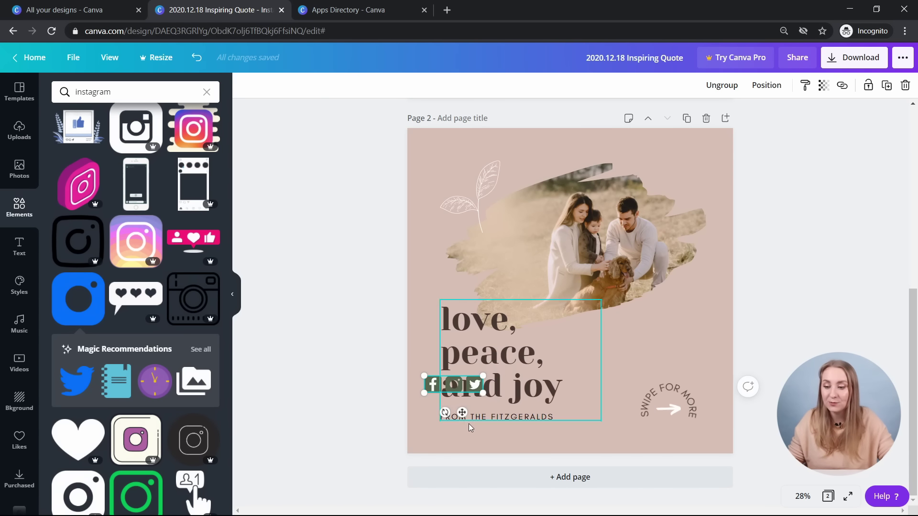
{"action": "left_click_drag", "start_coordinate": [462, 414], "coordinate": [675, 389]}
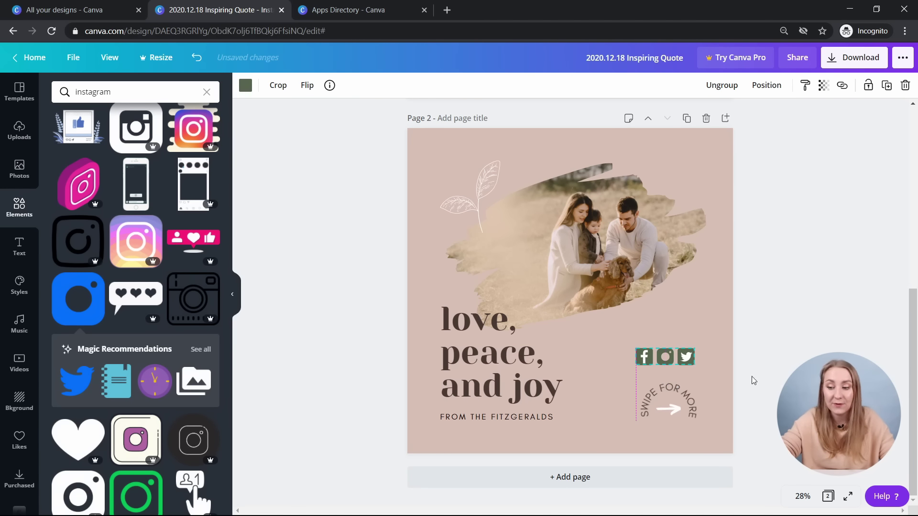
{"action": "left_click", "coordinate": [794, 355]}
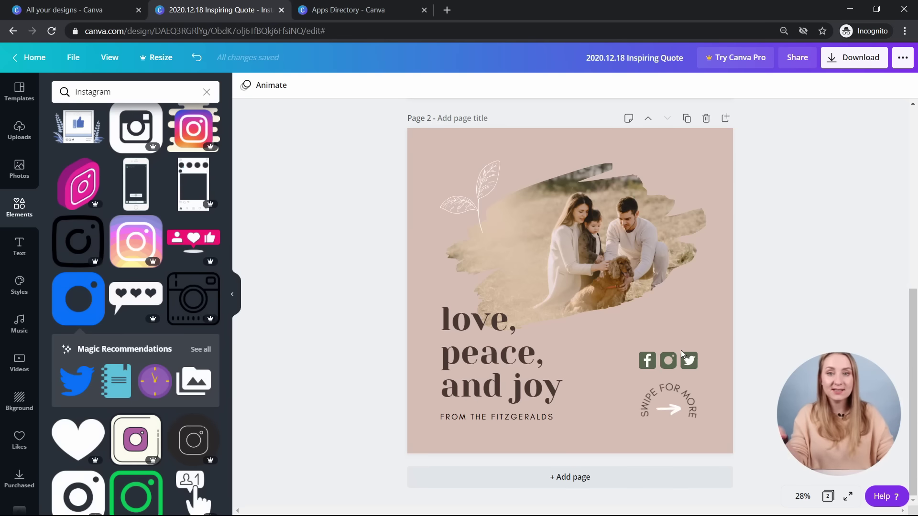
{"action": "scroll", "coordinate": [609, 197], "scroll_direction": "up", "scroll_amount": 7}
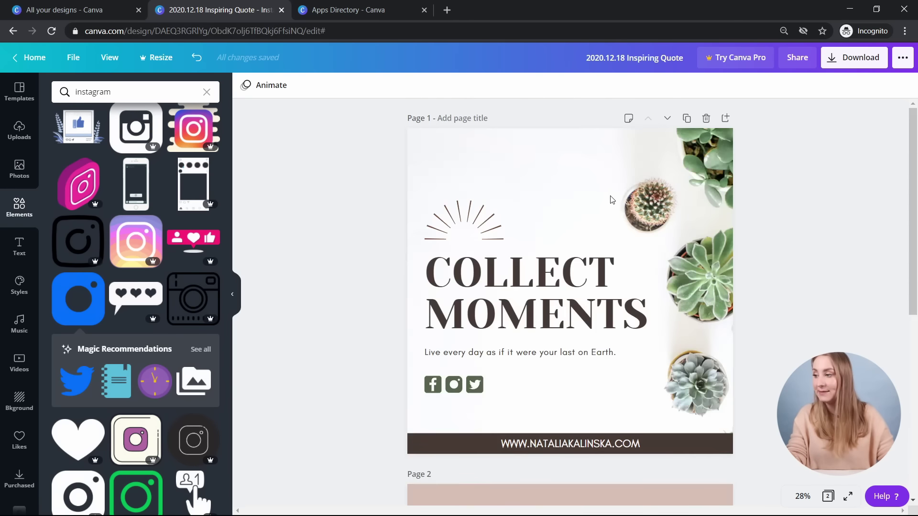
{"action": "scroll", "coordinate": [611, 192], "scroll_direction": "down", "scroll_amount": 7}
- Open the Audora Beauty Co. design from All your designs and copy its down-arrow
{"action": "left_click", "coordinate": [98, 9]}
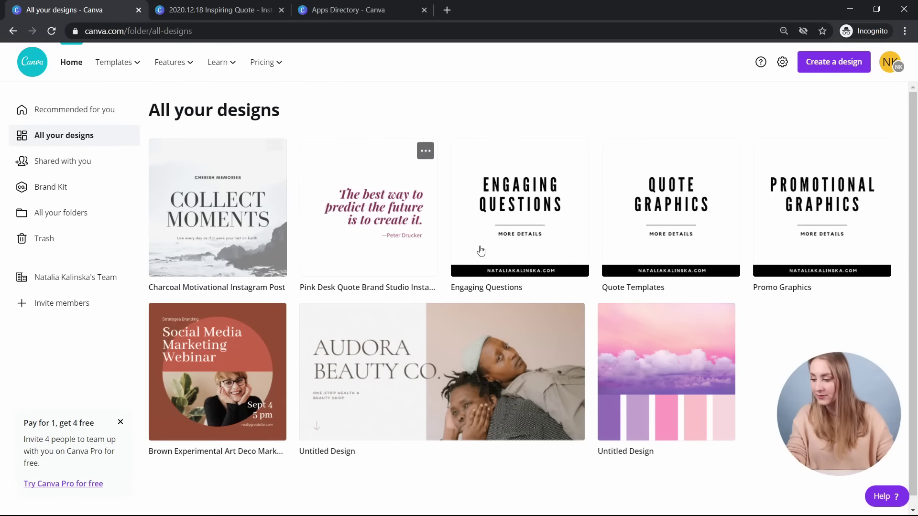
{"action": "left_click", "coordinate": [426, 367]}
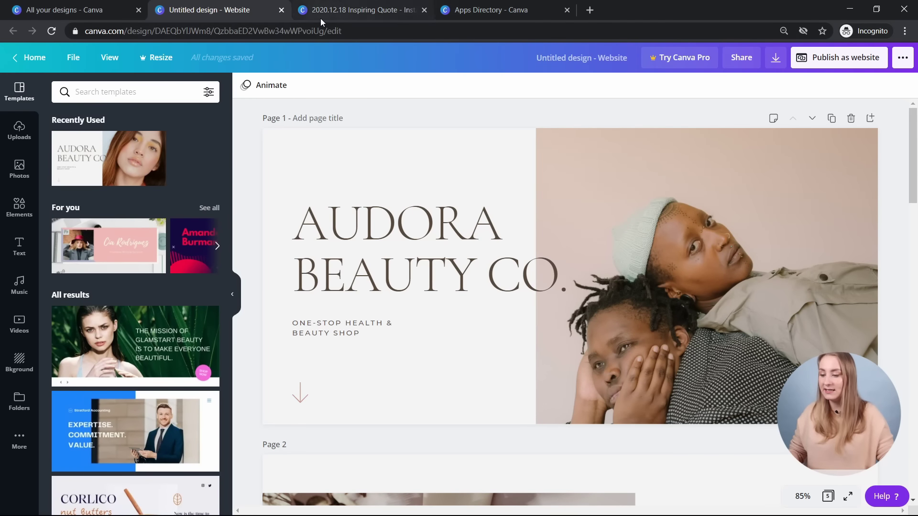
{"action": "scroll", "coordinate": [441, 236], "scroll_direction": "down", "scroll_amount": 4}
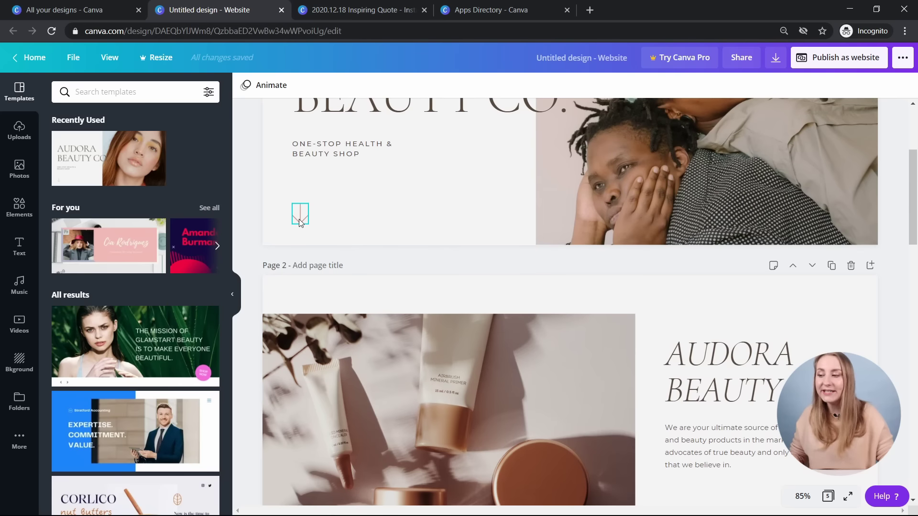
{"action": "left_click", "coordinate": [300, 223]}
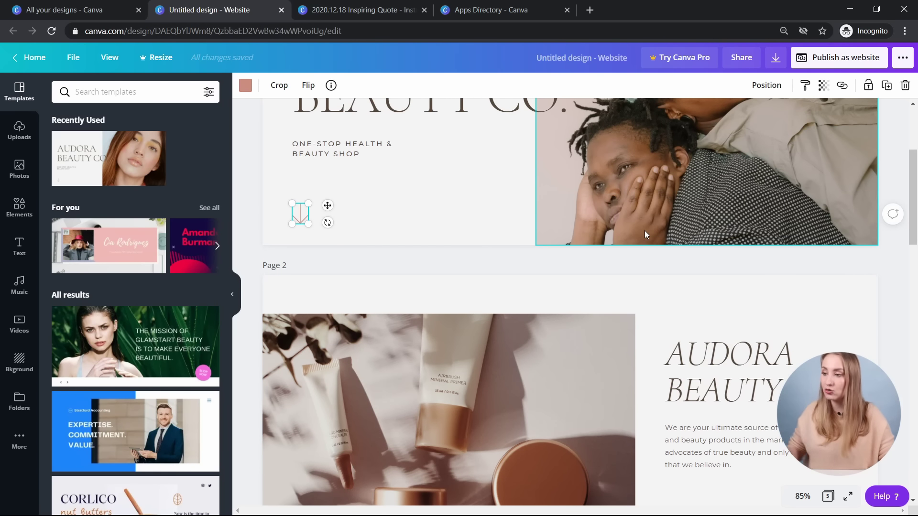
- Paste the down-arrow into the Inspiring Quote post, then enlarge and place it beside Swipe for More
{"action": "left_click", "coordinate": [353, 10]}
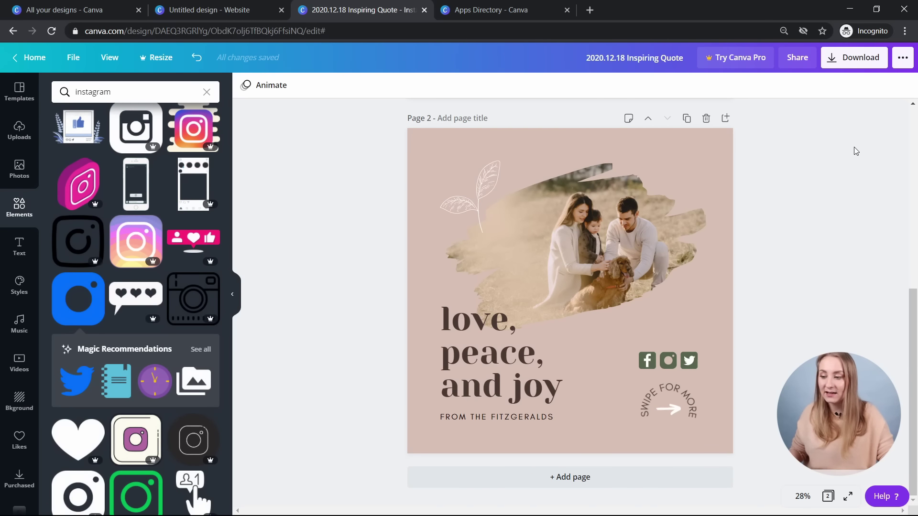
{"action": "key", "text": "ctrl+v"}
{"action": "mouse_move", "coordinate": [422, 220]}
{"action": "left_mouse_down"}
{"action": "mouse_move", "coordinate": [514, 332]}
{"action": "mouse_move", "coordinate": [433, 232]}
{"action": "left_mouse_up"}
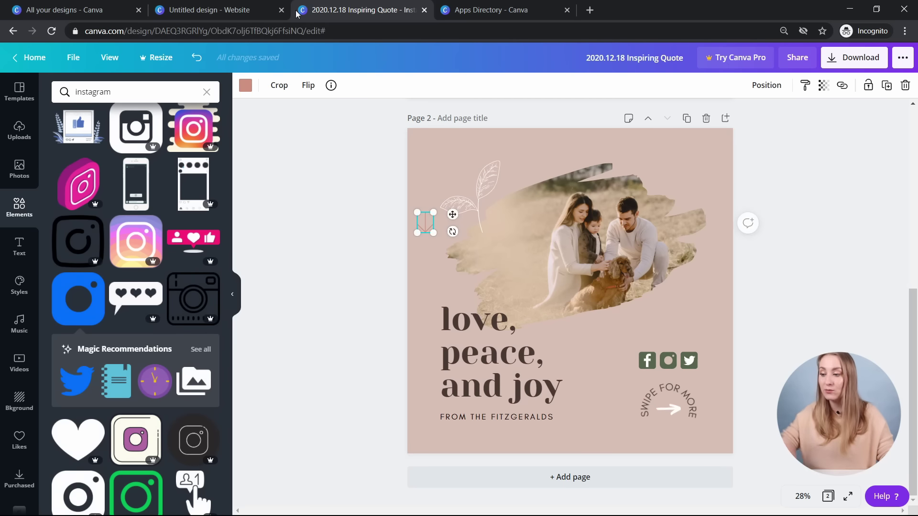
{"action": "left_click", "coordinate": [195, 11]}
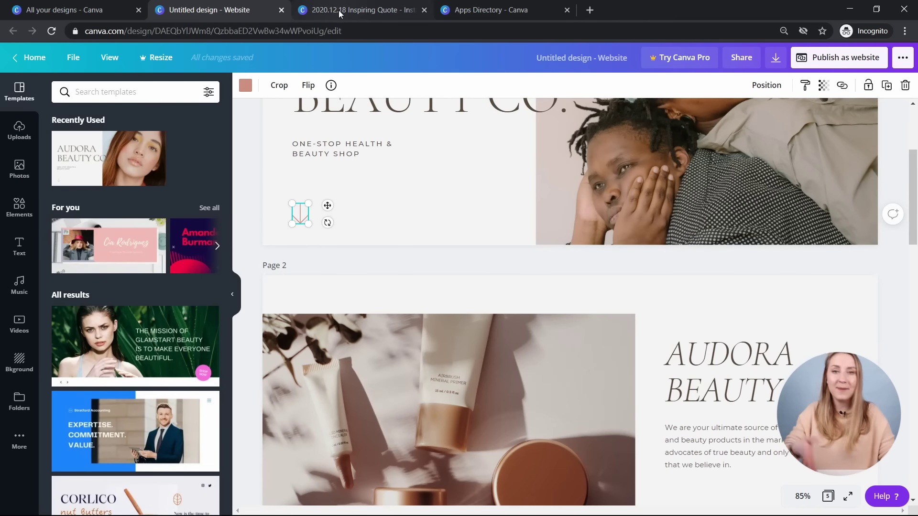
{"action": "left_click", "coordinate": [339, 12]}
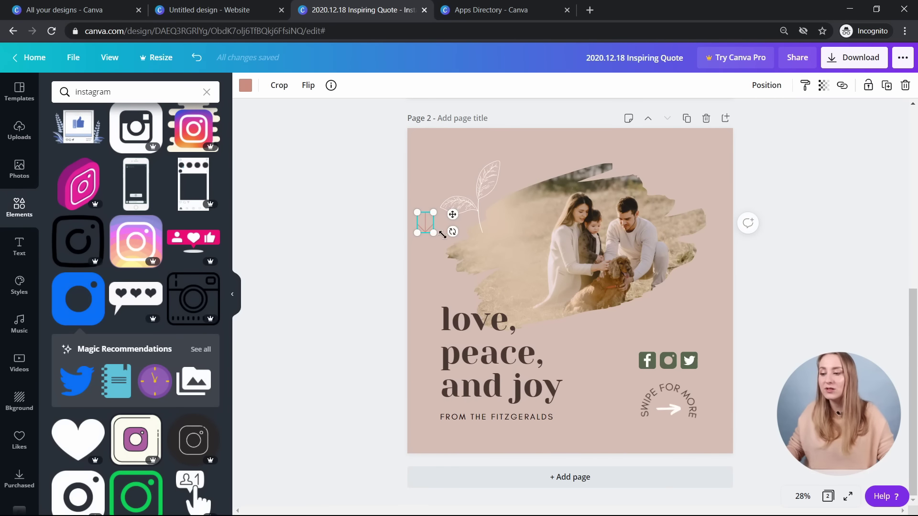
{"action": "left_click_drag", "start_coordinate": [430, 233], "coordinate": [646, 387]}
{"action": "left_click", "coordinate": [664, 415]}
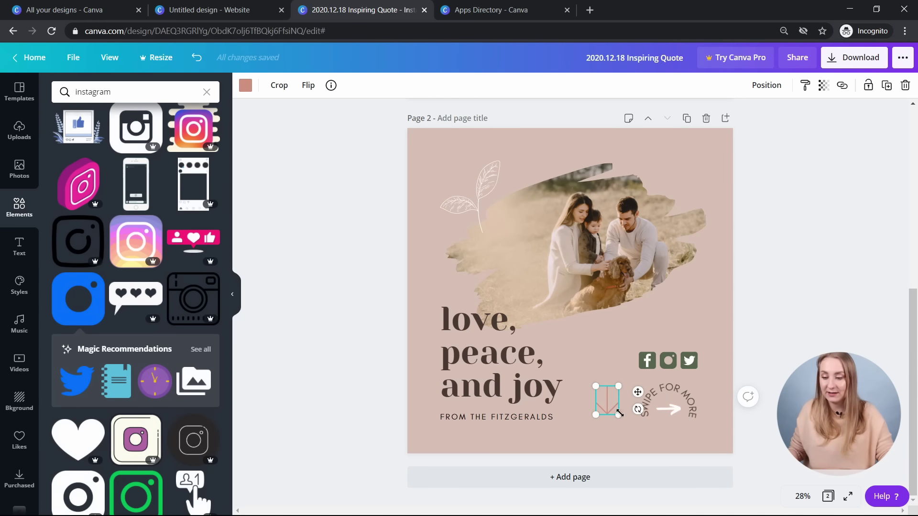
- Undo the arrow change and reselect the plant photo on page 1
{"action": "key", "text": "ctrl+z"}
{"action": "key", "text": "ctrl+z"}
{"action": "left_click", "coordinate": [780, 268]}
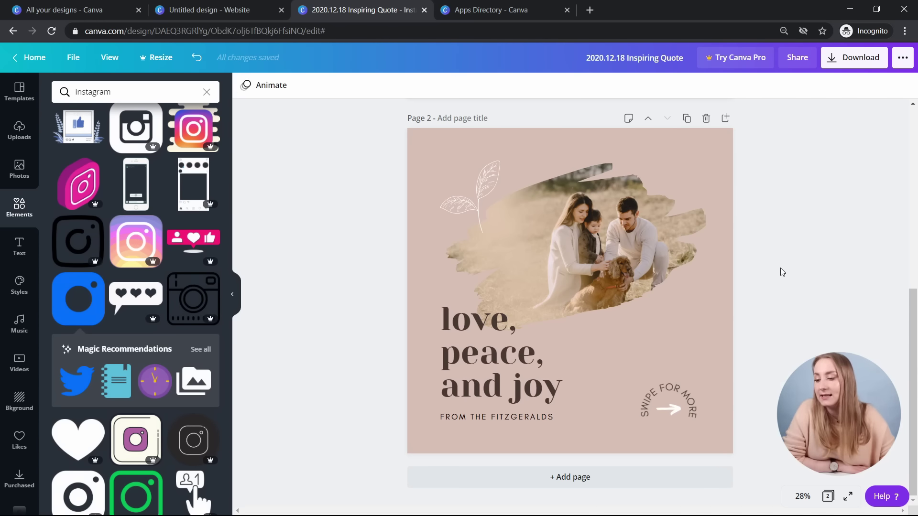
{"action": "scroll", "coordinate": [780, 268], "scroll_direction": "up", "scroll_amount": 5}
{"action": "left_click", "coordinate": [483, 172]}
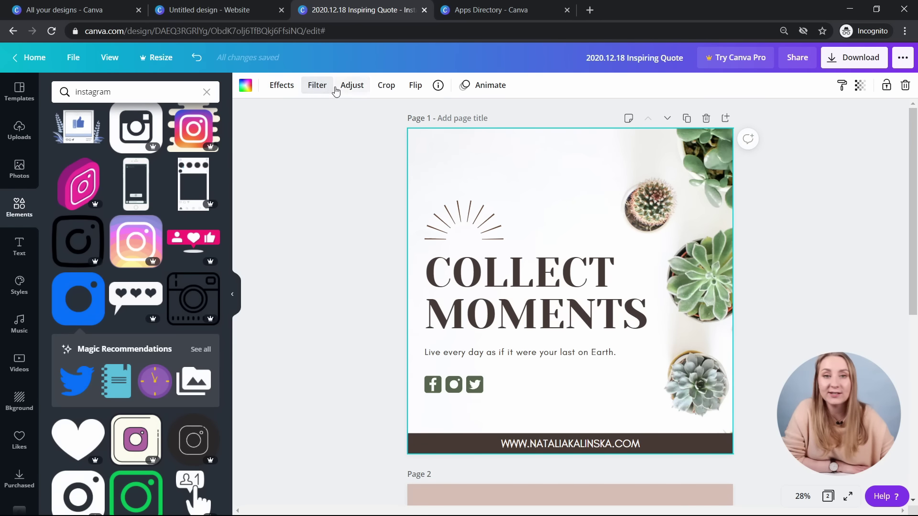
- Try Background Remover on the succulent photo and dismiss the Pro offer
{"action": "left_click", "coordinate": [286, 90]}
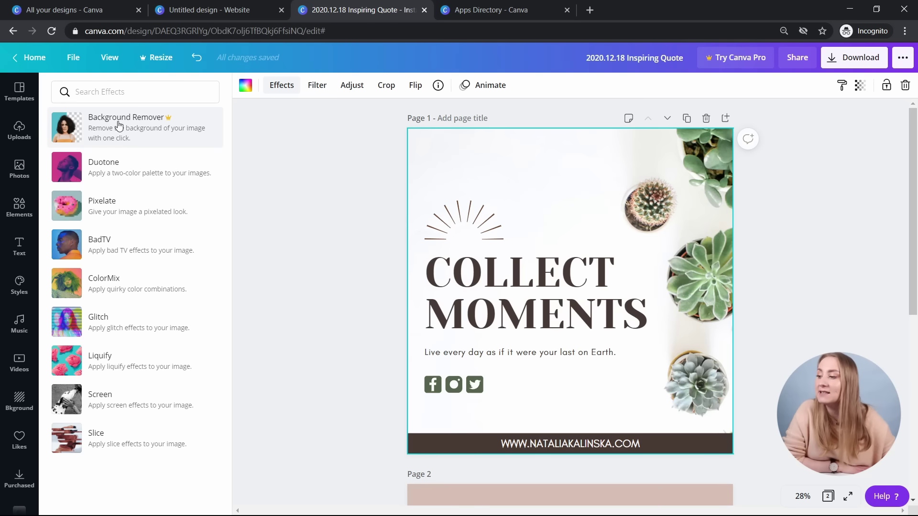
{"action": "left_click", "coordinate": [108, 132]}
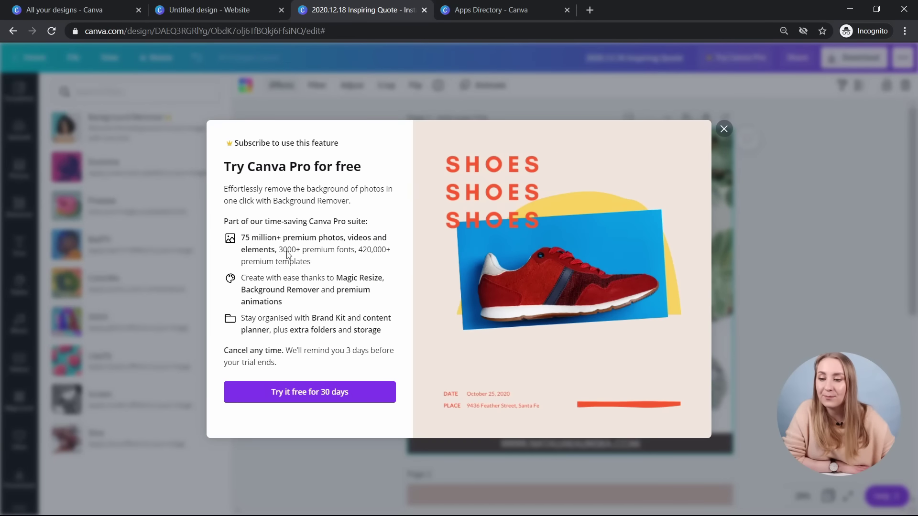
{"action": "left_click", "coordinate": [724, 129]}
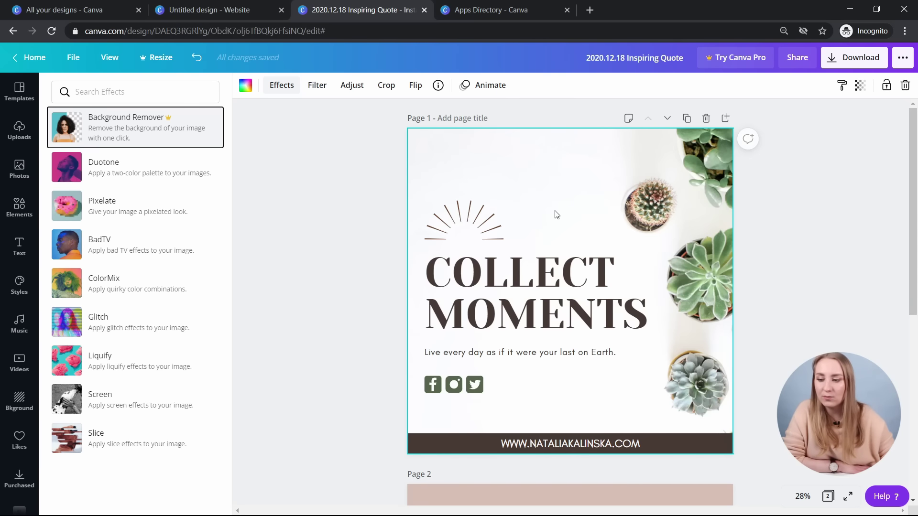
{"action": "scroll", "coordinate": [602, 205], "scroll_direction": "down", "scroll_amount": 6}
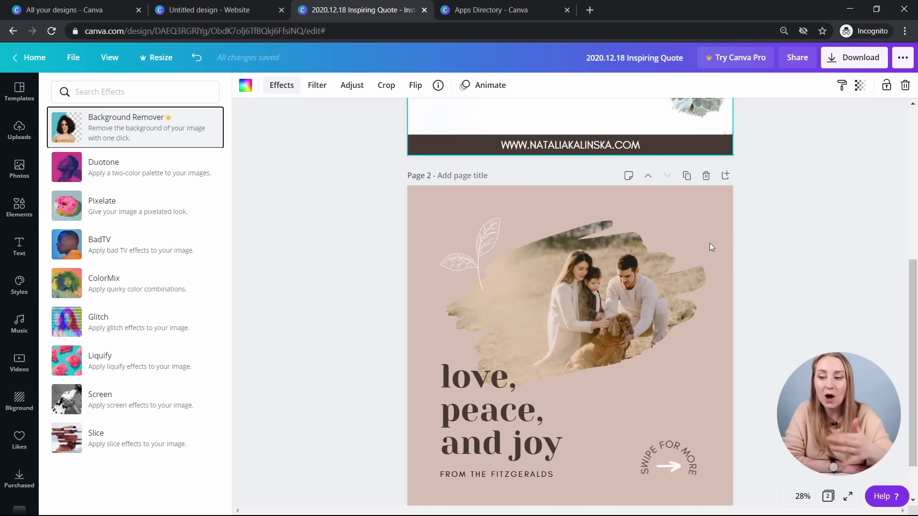
{"action": "scroll", "coordinate": [679, 282], "scroll_direction": "up", "scroll_amount": 6}
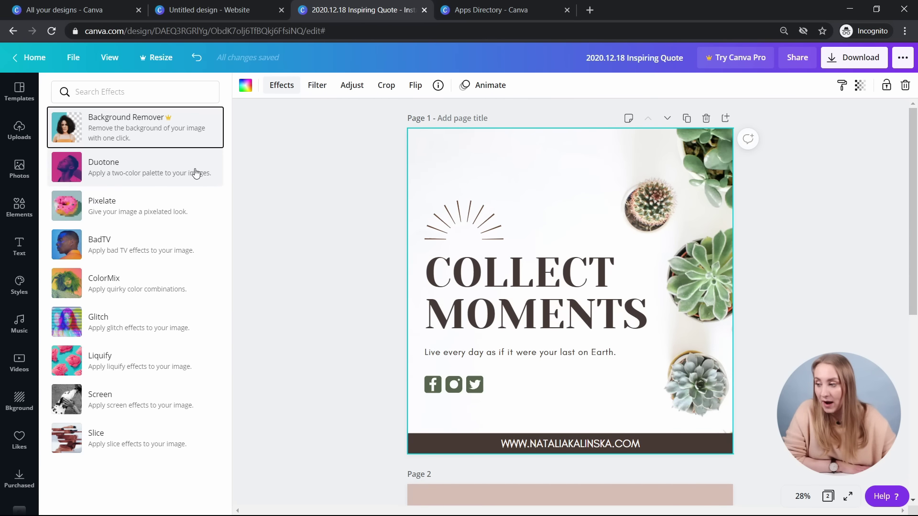
- Add Pixelate and try its Pixel, Micro, Grain and Pellet styles on the photo
{"action": "left_click", "coordinate": [190, 204]}
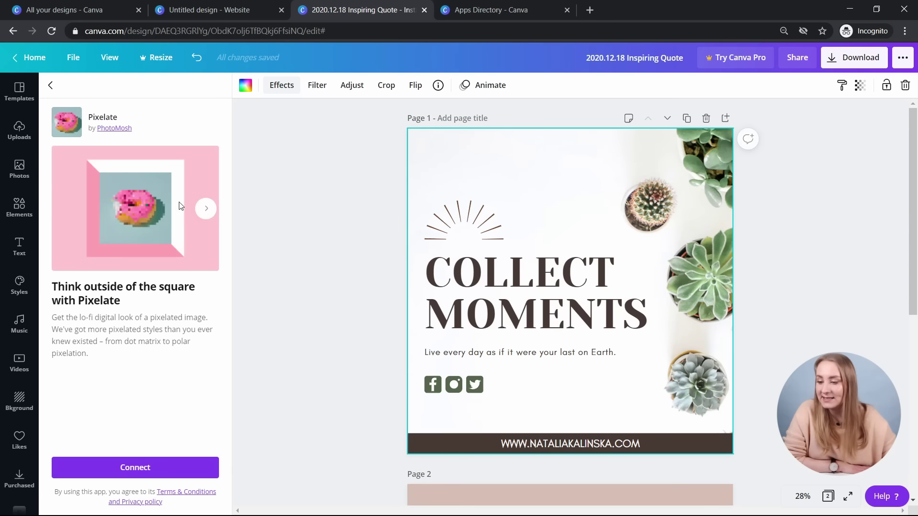
{"action": "left_click", "coordinate": [161, 464]}
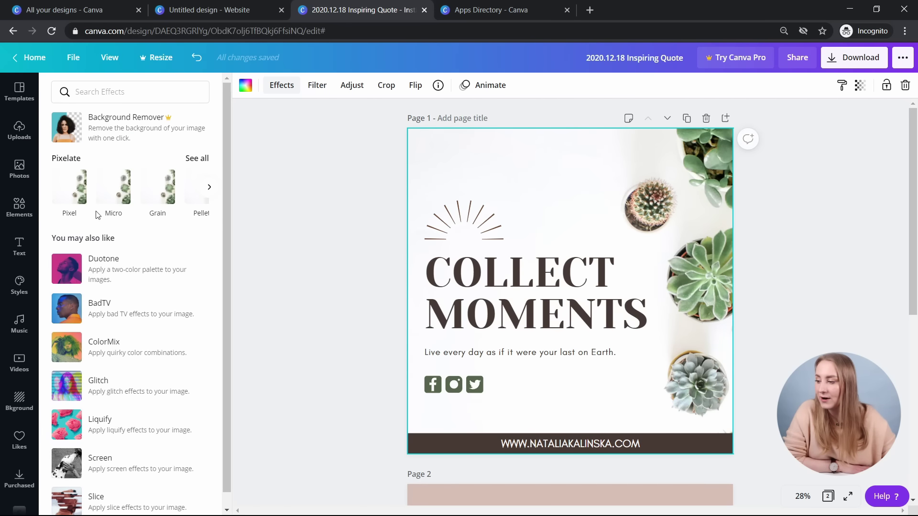
{"action": "left_click", "coordinate": [68, 190]}
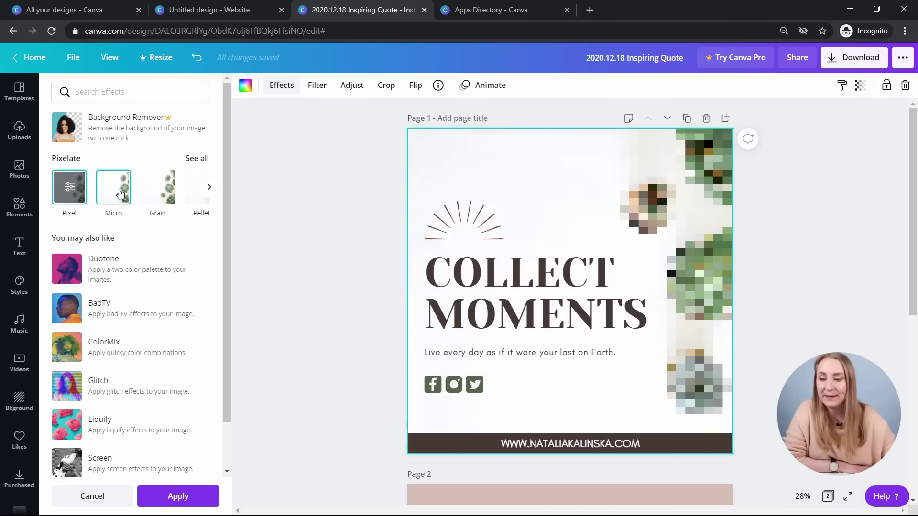
{"action": "left_click", "coordinate": [122, 193]}
{"action": "left_click", "coordinate": [164, 193]}
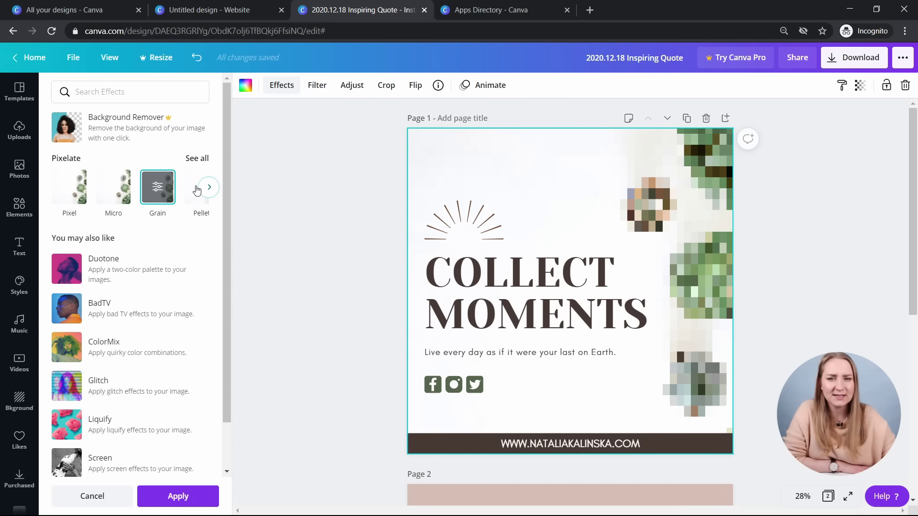
{"action": "scroll", "coordinate": [197, 190], "scroll_direction": "down", "scroll_amount": 1}
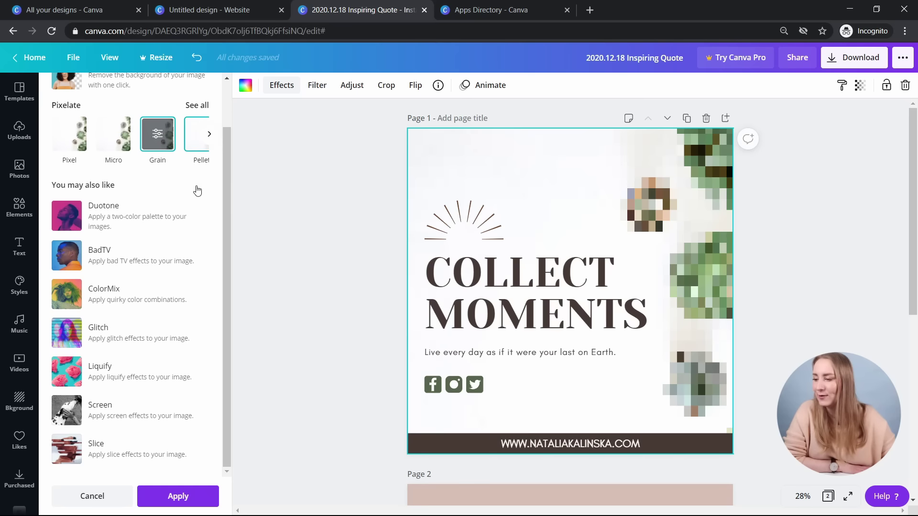
{"action": "left_click", "coordinate": [190, 137]}
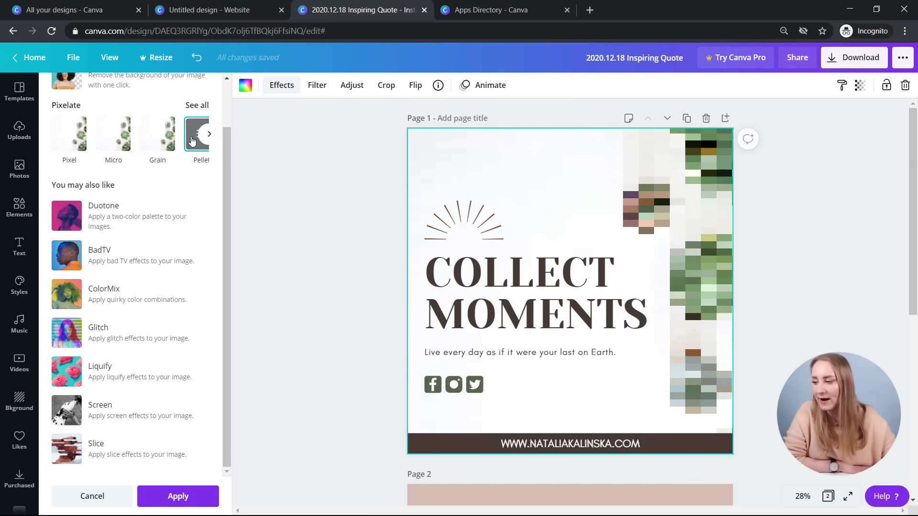
- Apply the Shatter pixelation and lower its radius to about 0.0809
{"action": "left_click", "coordinate": [209, 133]}
{"action": "left_click", "coordinate": [152, 134]}
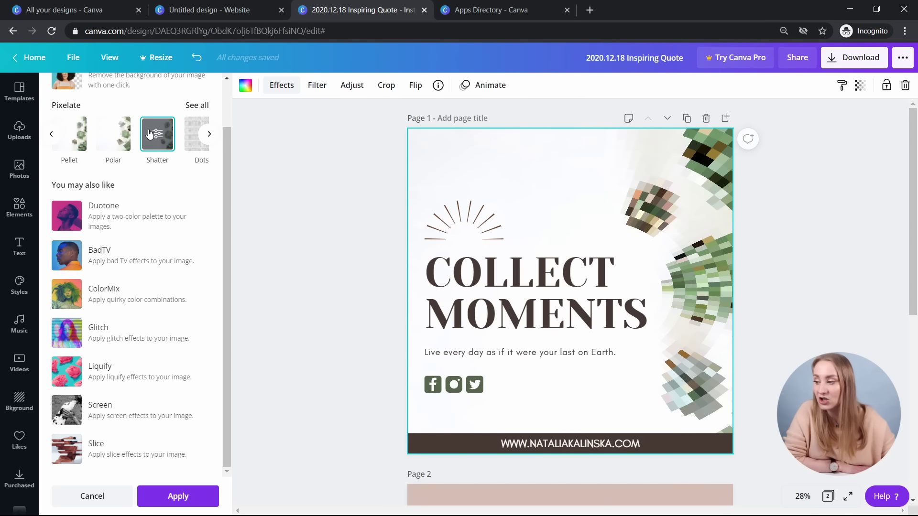
{"action": "left_click", "coordinate": [158, 136]}
{"action": "mouse_move", "coordinate": [129, 154]}
{"action": "left_mouse_down"}
{"action": "mouse_move", "coordinate": [59, 152]}
{"action": "mouse_move", "coordinate": [187, 153]}
{"action": "mouse_move", "coordinate": [120, 153]}
{"action": "left_mouse_up"}
{"action": "mouse_move", "coordinate": [78, 183]}
{"action": "left_mouse_down"}
{"action": "mouse_move", "coordinate": [165, 193]}
{"action": "mouse_move", "coordinate": [67, 188]}
{"action": "left_mouse_up"}
{"action": "left_click", "coordinate": [54, 85]}
- Preview BadTV, then add Liquify and try its Shake and Flow styles
{"action": "left_click", "coordinate": [152, 311]}
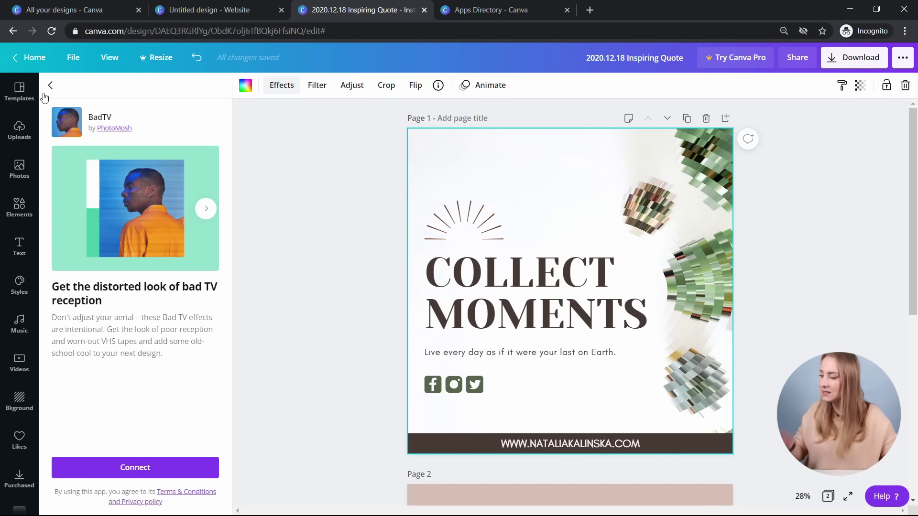
{"action": "left_click", "coordinate": [50, 85]}
{"action": "scroll", "coordinate": [148, 268], "scroll_direction": "down", "scroll_amount": 1}
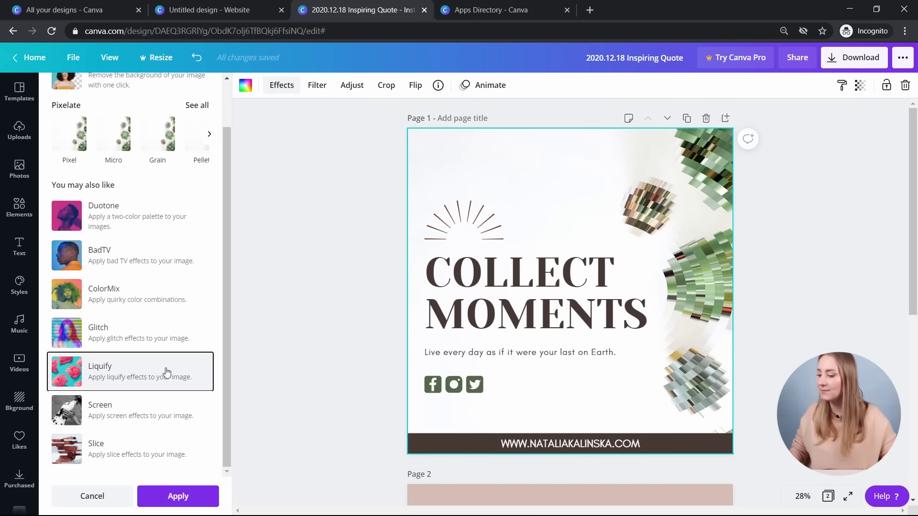
{"action": "left_click", "coordinate": [165, 373]}
{"action": "left_click", "coordinate": [153, 468]}
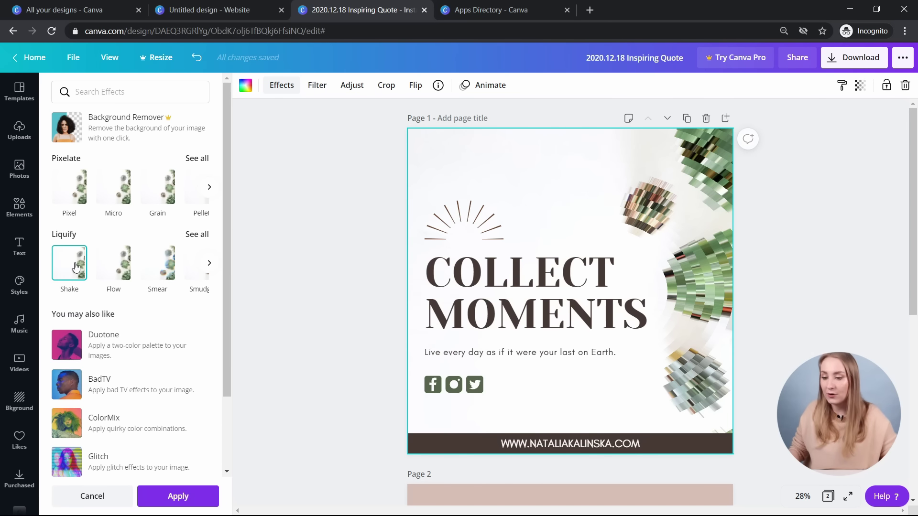
{"action": "left_click", "coordinate": [70, 270]}
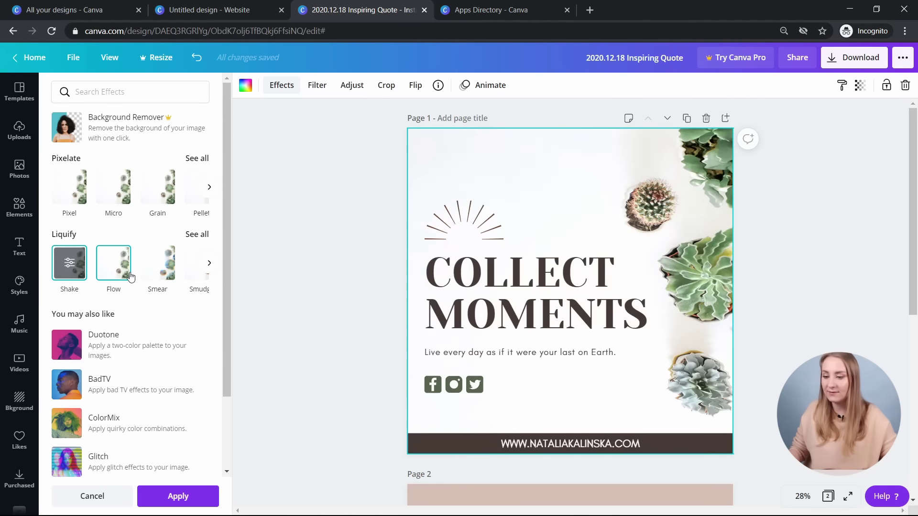
{"action": "left_click", "coordinate": [122, 270]}
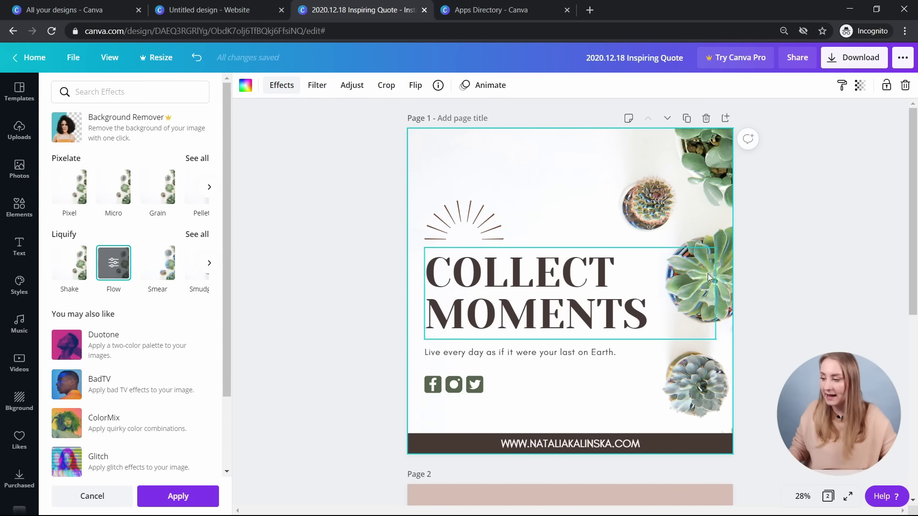
- Tune the Flow settings: Barrel Blur 0.02, more smear, RGB Shift 0.019
{"action": "left_click", "coordinate": [113, 262]}
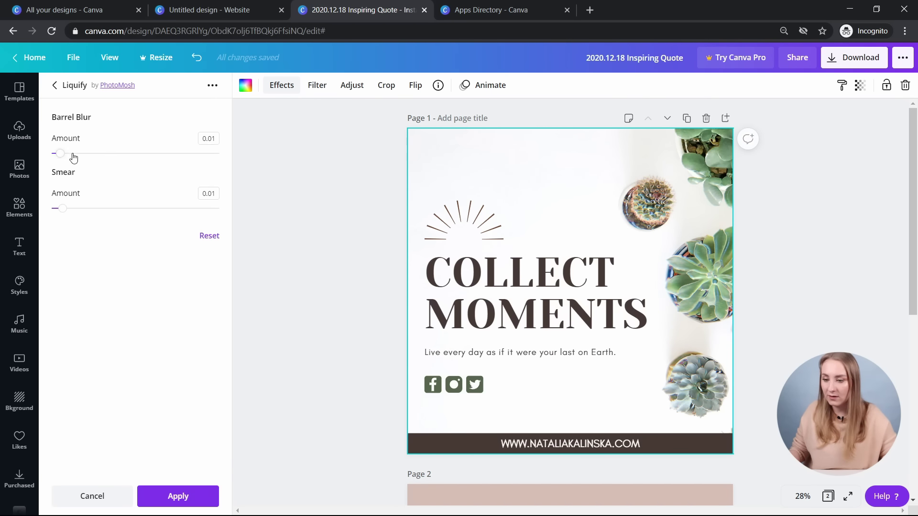
{"action": "mouse_move", "coordinate": [60, 154]}
{"action": "left_mouse_down"}
{"action": "mouse_move", "coordinate": [92, 153]}
{"action": "mouse_move", "coordinate": [51, 154]}
{"action": "mouse_move", "coordinate": [108, 162]}
{"action": "mouse_move", "coordinate": [51, 154]}
{"action": "left_mouse_up"}
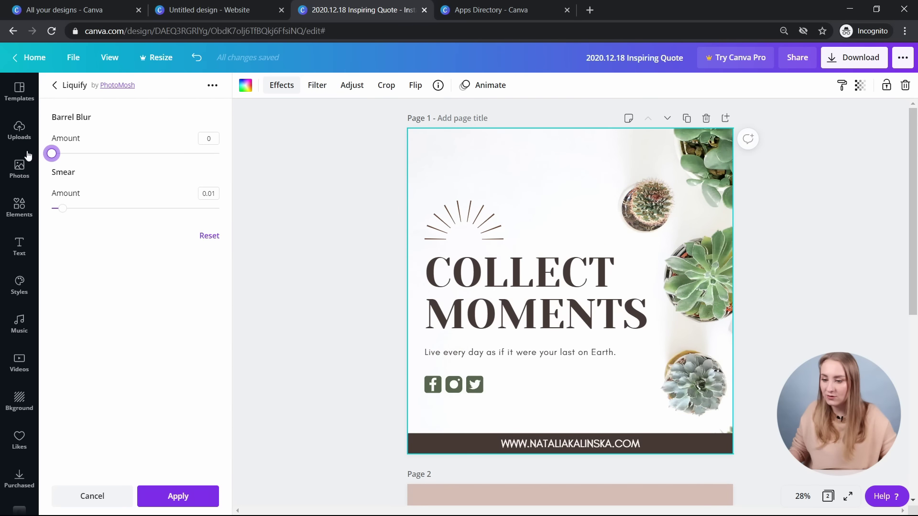
{"action": "left_click_drag", "start_coordinate": [60, 209], "coordinate": [116, 210]}
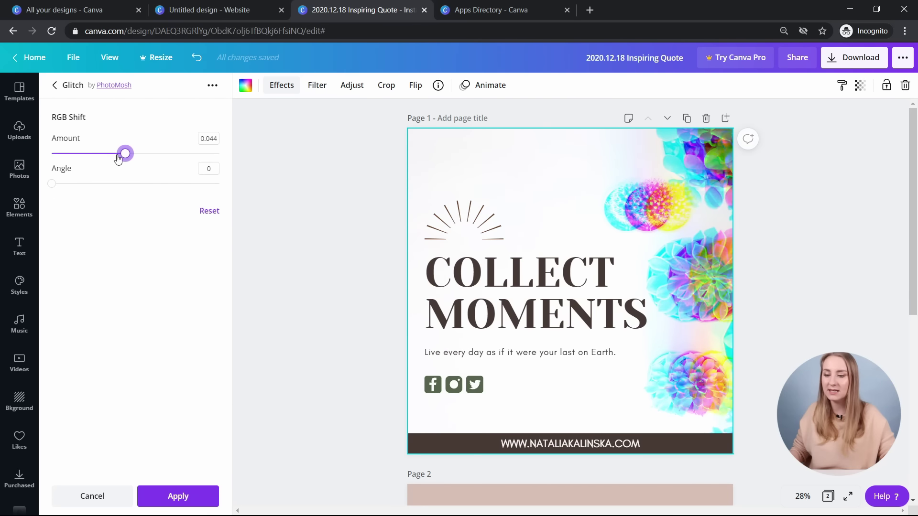
{"action": "mouse_move", "coordinate": [124, 154]}
{"action": "left_mouse_down"}
{"action": "mouse_move", "coordinate": [91, 155]}
{"action": "mouse_move", "coordinate": [64, 164]}
{"action": "mouse_move", "coordinate": [97, 165]}
{"action": "mouse_move", "coordinate": [43, 179]}
{"action": "mouse_move", "coordinate": [87, 171]}
{"action": "mouse_move", "coordinate": [80, 173]}
{"action": "mouse_move", "coordinate": [94, 184]}
{"action": "left_mouse_up"}
{"action": "left_click", "coordinate": [57, 86]}
- Connect the Slice effects, preview Chipped, then discard all pending effects
{"action": "scroll", "coordinate": [117, 355], "scroll_direction": "down", "scroll_amount": 3}
{"action": "left_click", "coordinate": [145, 447]}
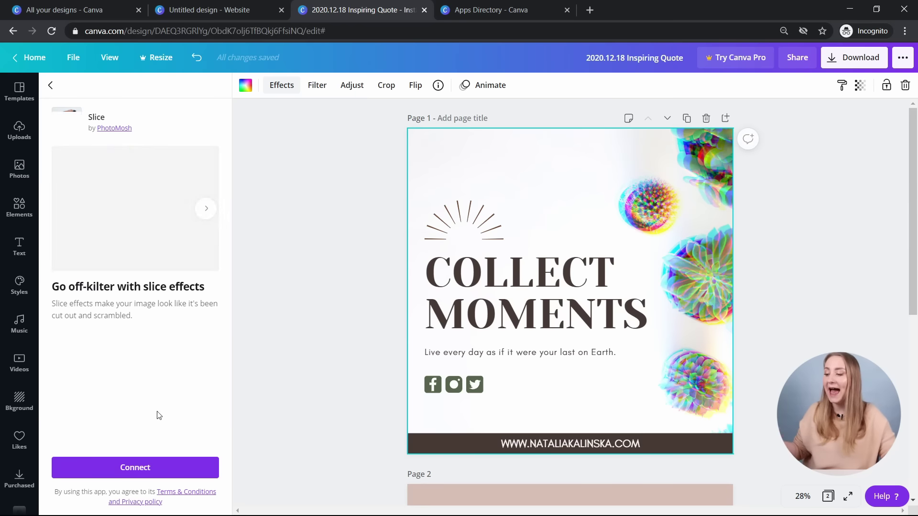
{"action": "left_click", "coordinate": [142, 466]}
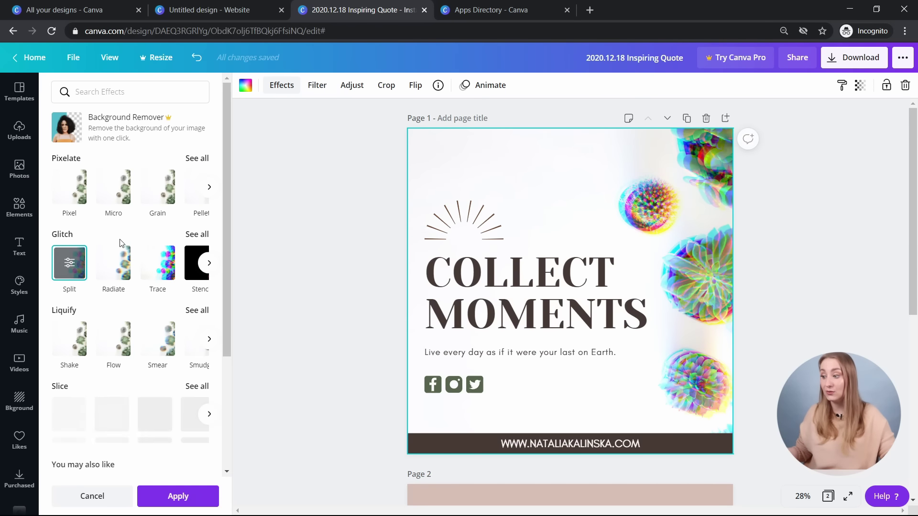
{"action": "scroll", "coordinate": [77, 334], "scroll_direction": "down", "scroll_amount": 3}
{"action": "left_click", "coordinate": [69, 297]}
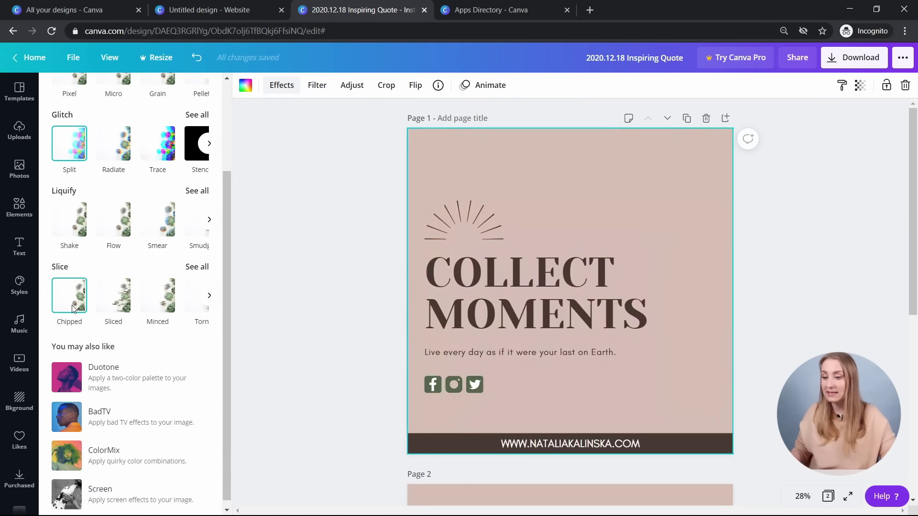
{"action": "left_click", "coordinate": [92, 496]}
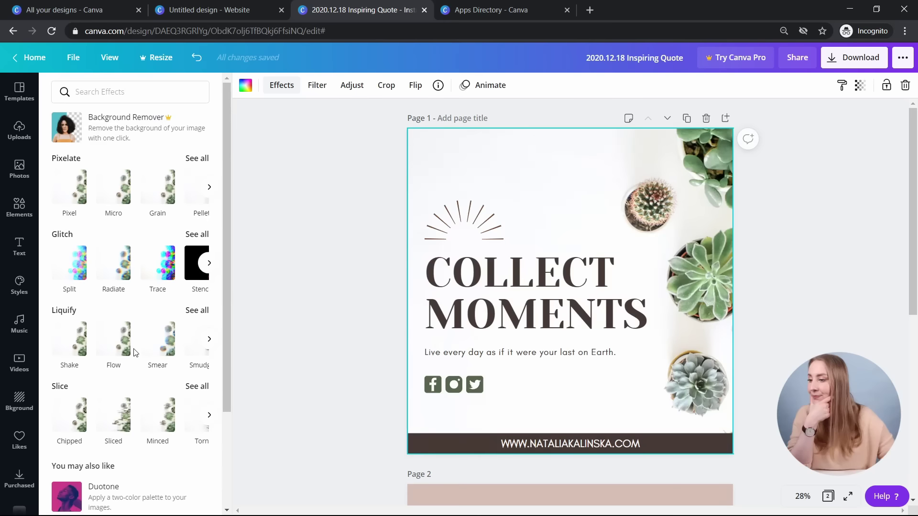
{"action": "left_click", "coordinate": [317, 85]}
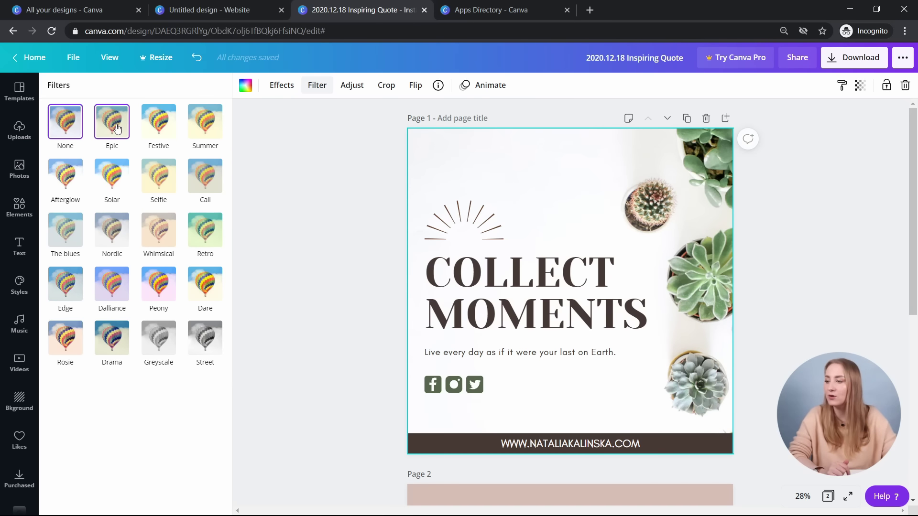
- Try the Epic, Selfie, Drama, Dalliance, Street and Dare filters on the photo
{"action": "left_click", "coordinate": [117, 129]}
{"action": "left_click", "coordinate": [158, 176]}
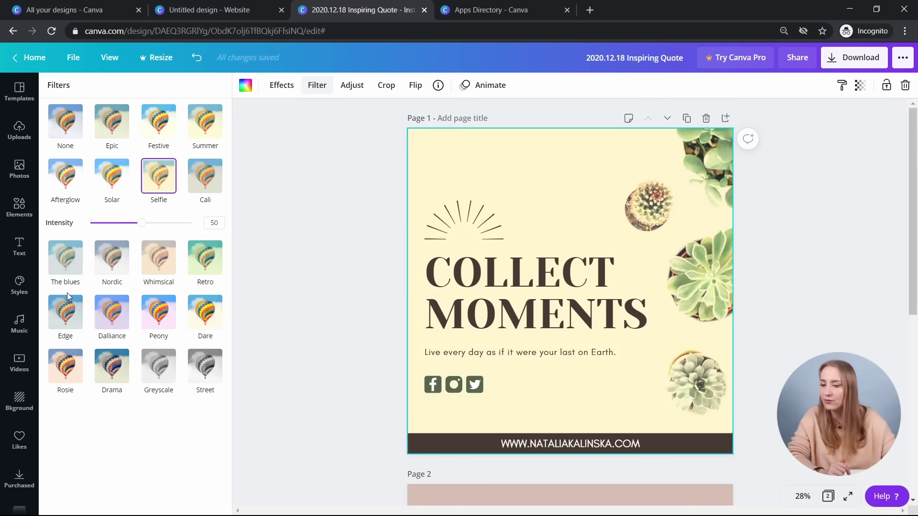
{"action": "left_click", "coordinate": [112, 366]}
{"action": "left_click", "coordinate": [112, 284]}
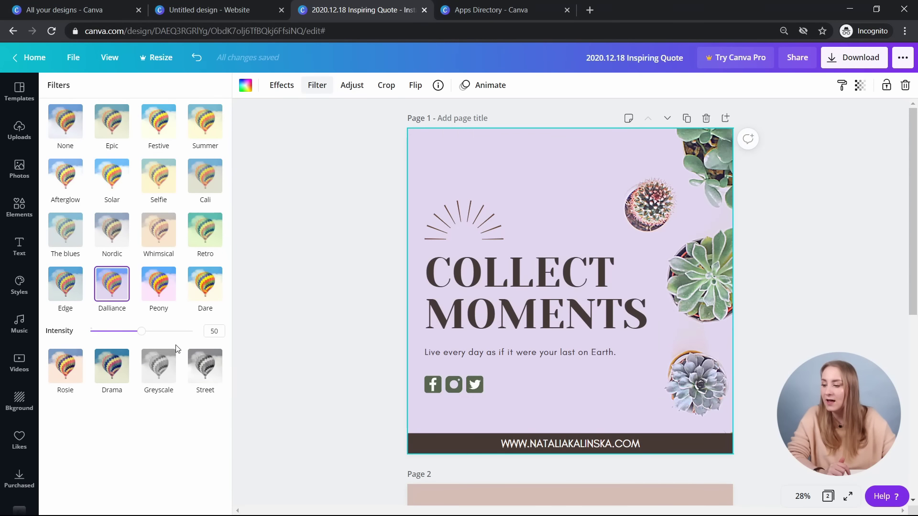
{"action": "left_click", "coordinate": [203, 364]}
{"action": "left_click", "coordinate": [204, 287]}
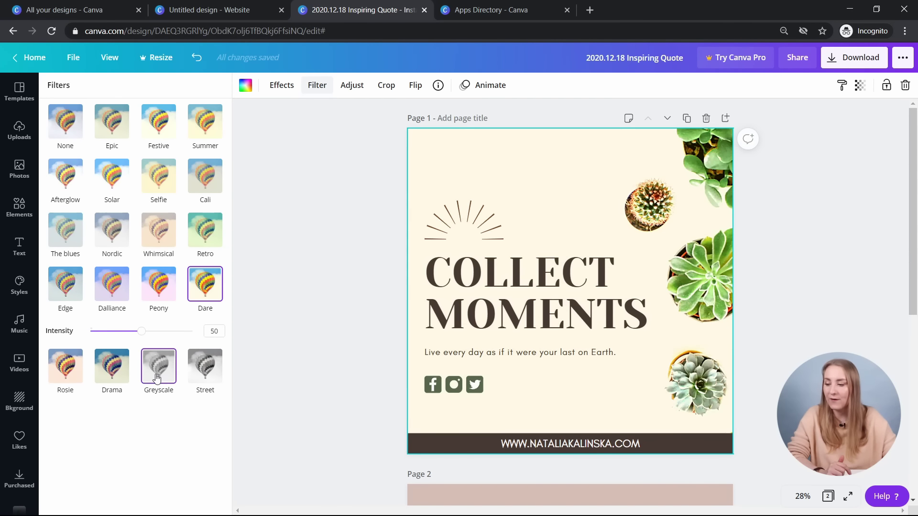
- Try Greyscale at 79, Peony at 12 and Festive, then set the filter to None
{"action": "left_click", "coordinate": [156, 378]}
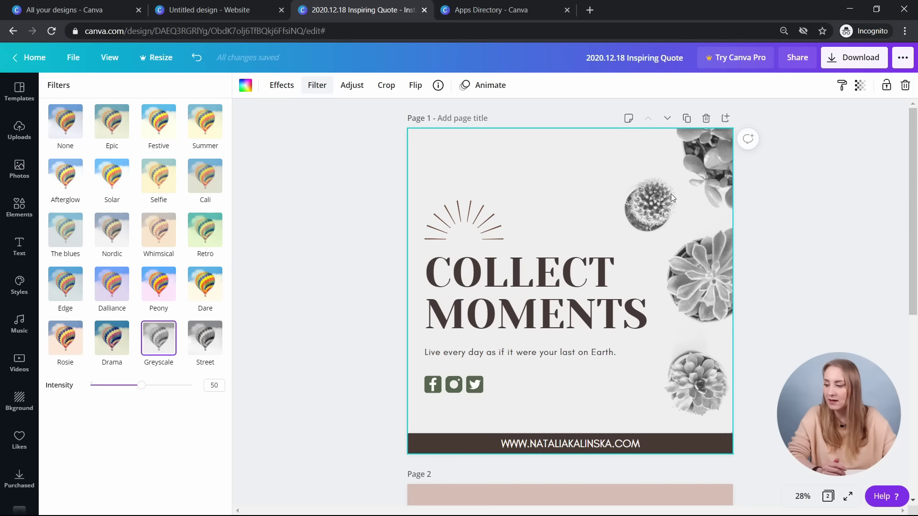
{"action": "left_click_drag", "start_coordinate": [141, 384], "coordinate": [122, 410]}
{"action": "left_click", "coordinate": [150, 286]}
{"action": "left_click_drag", "start_coordinate": [141, 332], "coordinate": [114, 350]}
{"action": "left_click", "coordinate": [158, 124]}
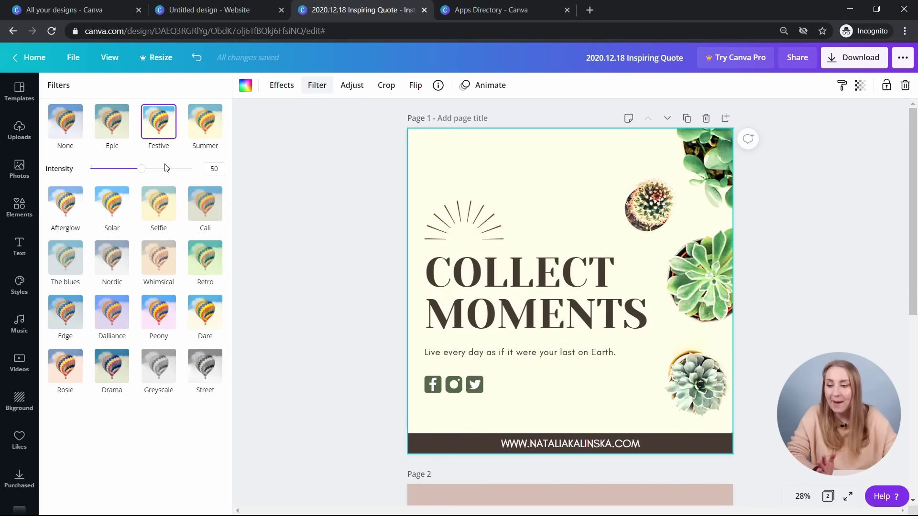
{"action": "left_click", "coordinate": [65, 122]}
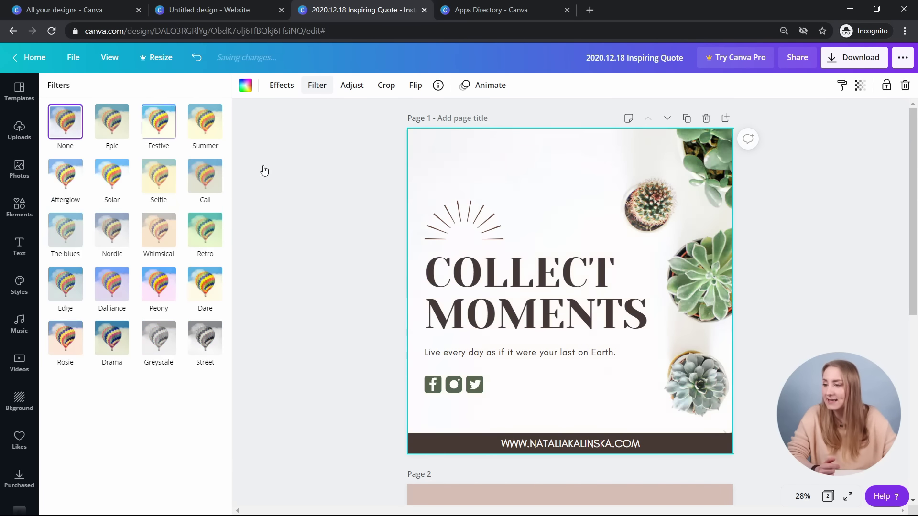
{"action": "left_click", "coordinate": [352, 86]}
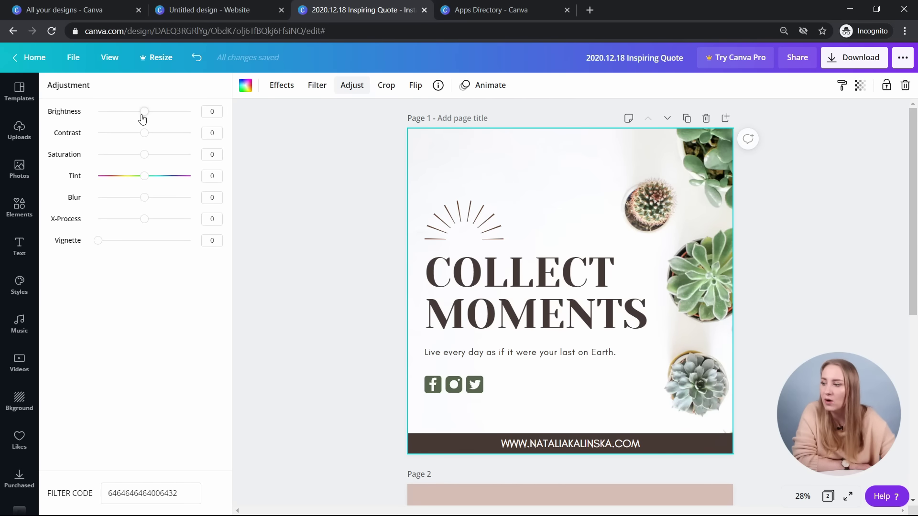
- Test brightness, set the photo's Blur to -6, and cancel the crop
{"action": "left_click_drag", "start_coordinate": [142, 111], "coordinate": [144, 196]}
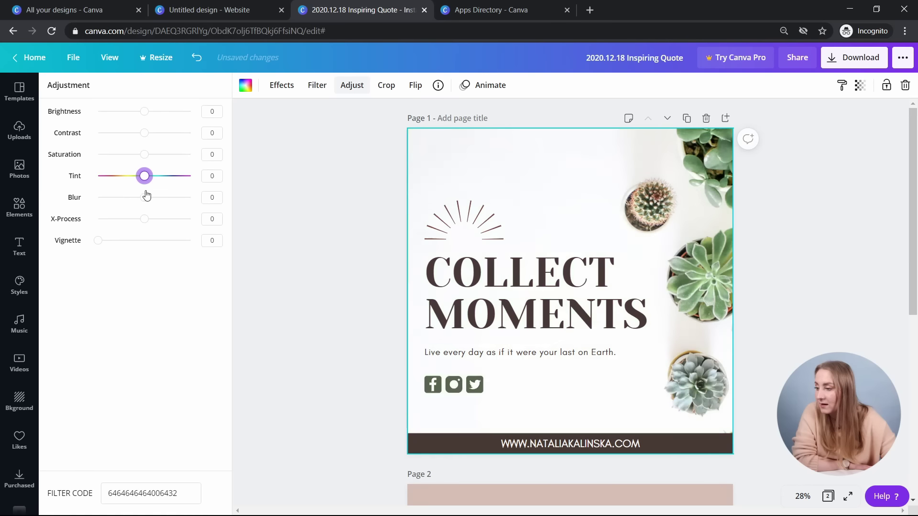
{"action": "left_click_drag", "start_coordinate": [139, 199], "coordinate": [98, 241]}
{"action": "left_click", "coordinate": [386, 85]}
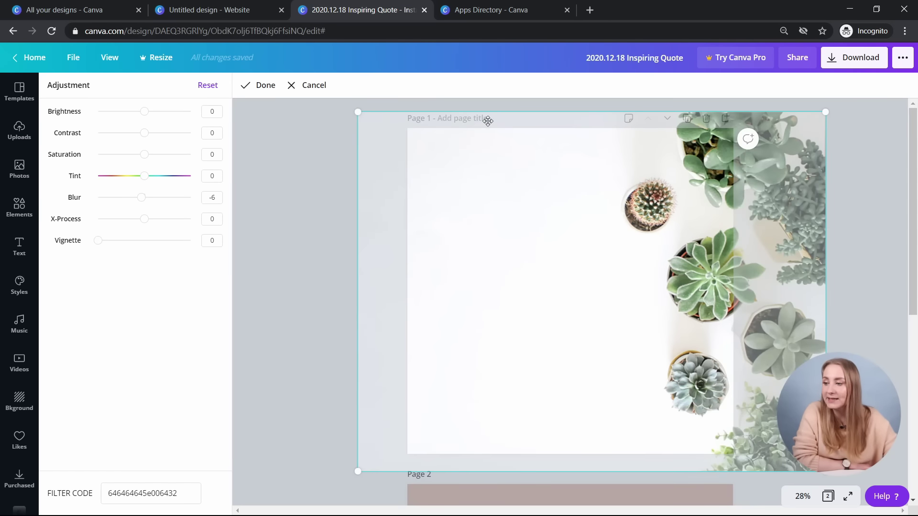
{"action": "left_click", "coordinate": [289, 85]}
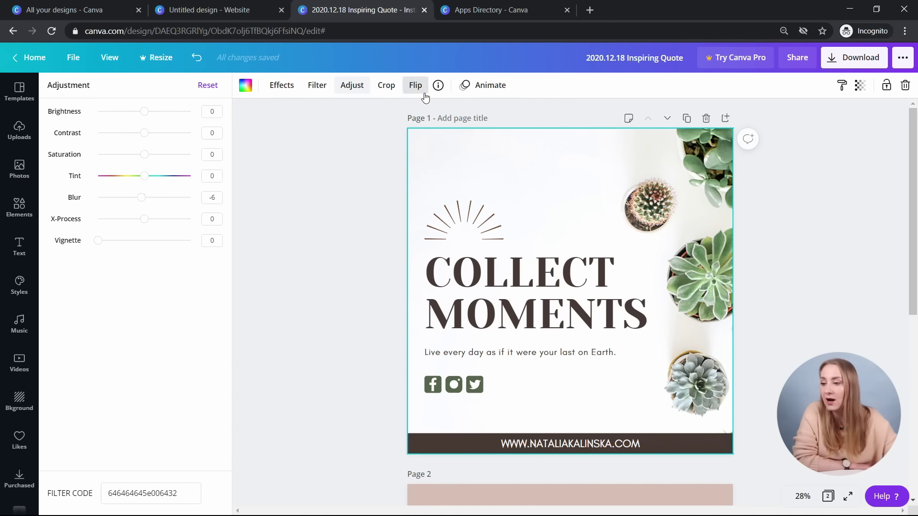
{"action": "left_click", "coordinate": [371, 156]}
- Open Animate for the COLLECT MOMENTS page, with None still applied
{"action": "left_click", "coordinate": [280, 90]}
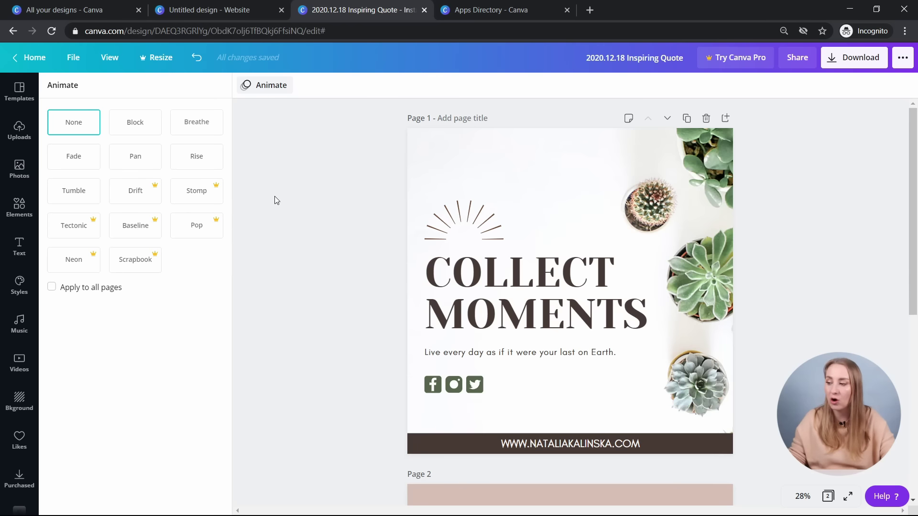
- Apply the Block animation to page 1 with a 10.0s page timing
{"action": "left_click", "coordinate": [135, 128]}
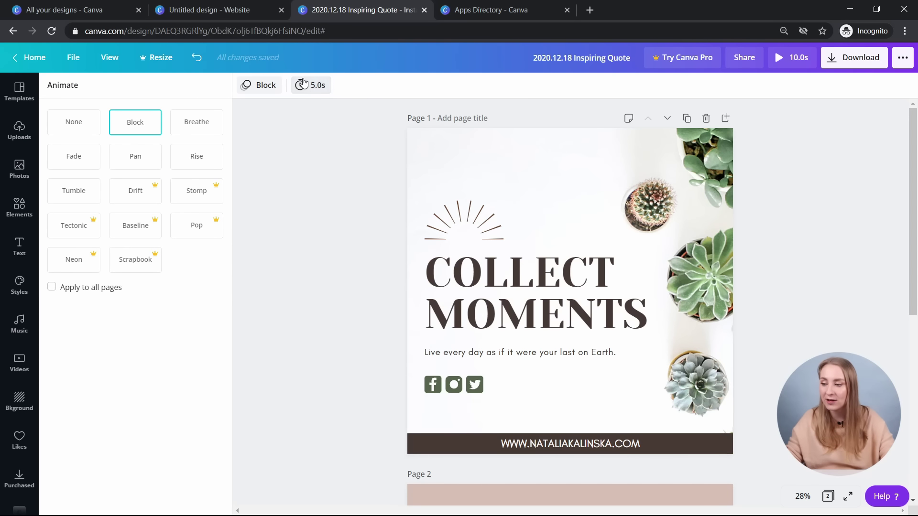
{"action": "left_click", "coordinate": [304, 84]}
{"action": "left_click_drag", "start_coordinate": [354, 119], "coordinate": [369, 123]}
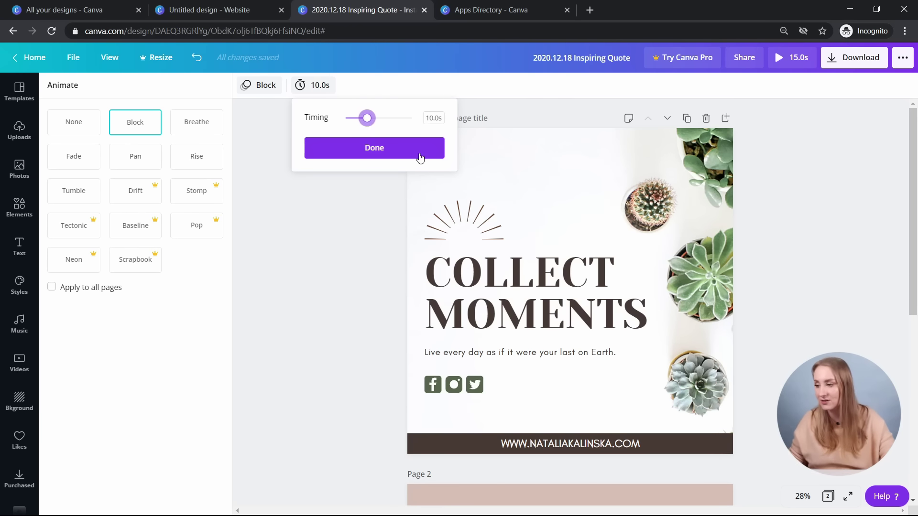
{"action": "left_click", "coordinate": [421, 154]}
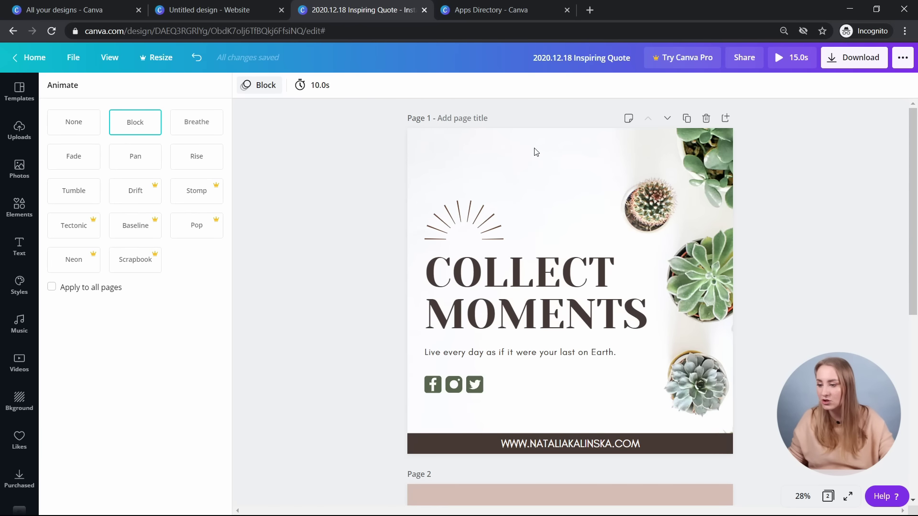
{"action": "left_click", "coordinate": [261, 84]}
{"action": "left_click", "coordinate": [263, 85]}
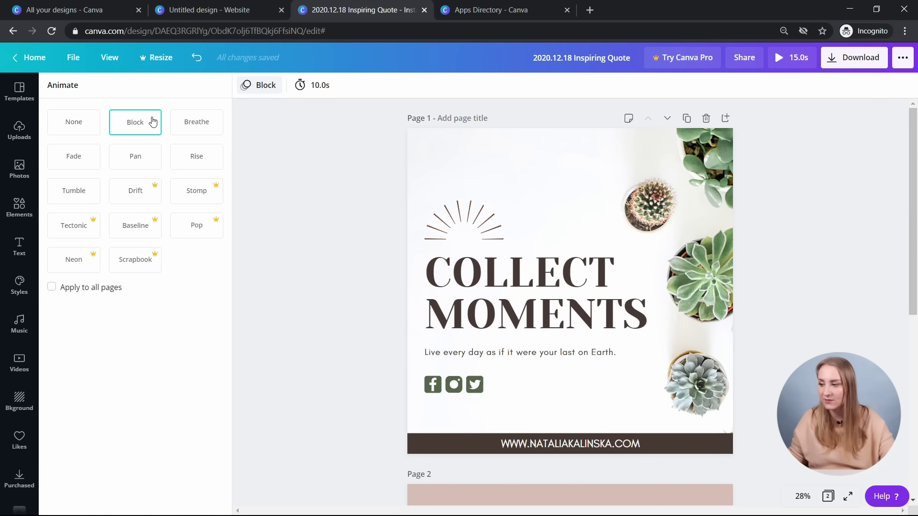
- Try Breathe, Fade, Pan and Rise, then settle on Tumble for page 1
{"action": "left_click", "coordinate": [208, 126]}
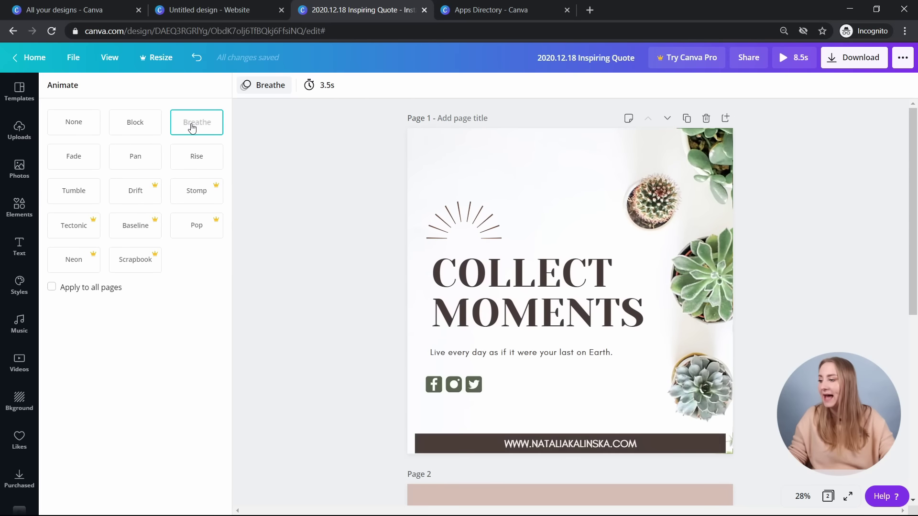
{"action": "left_click", "coordinate": [82, 155]}
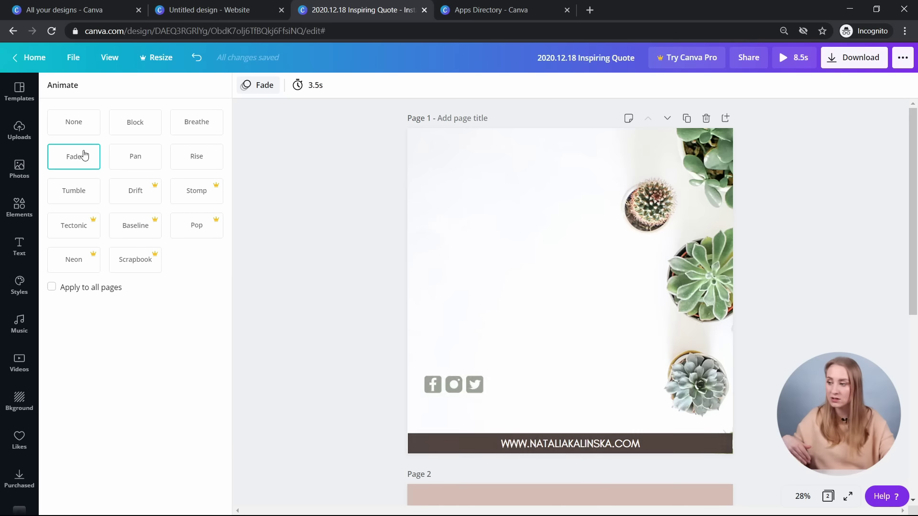
{"action": "left_click", "coordinate": [147, 161]}
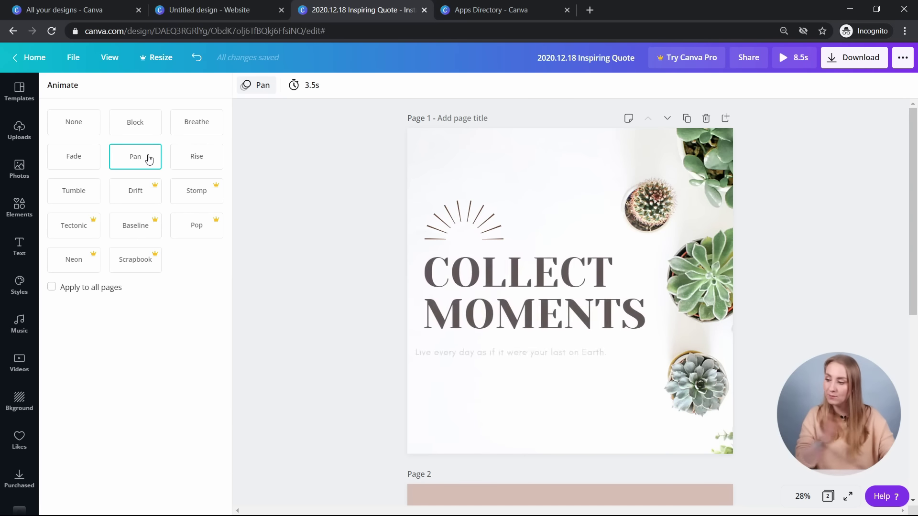
{"action": "left_click", "coordinate": [217, 152]}
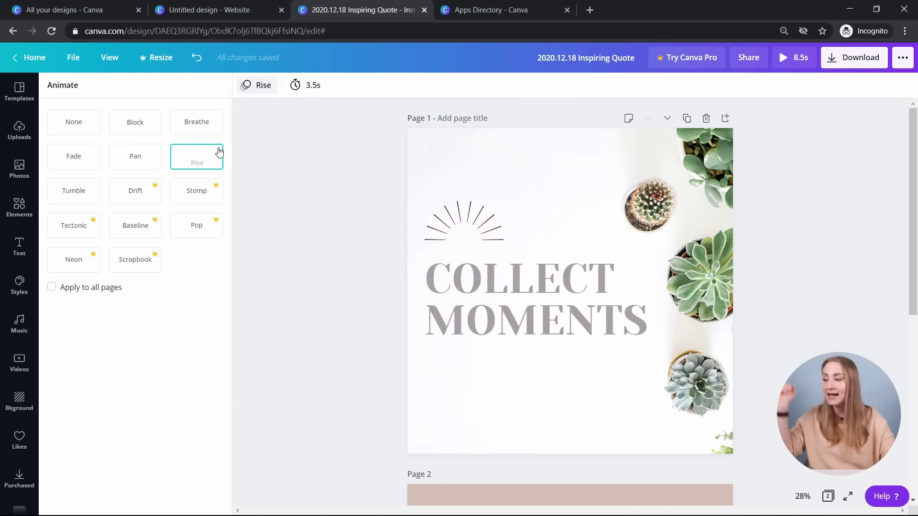
{"action": "left_click", "coordinate": [88, 194]}
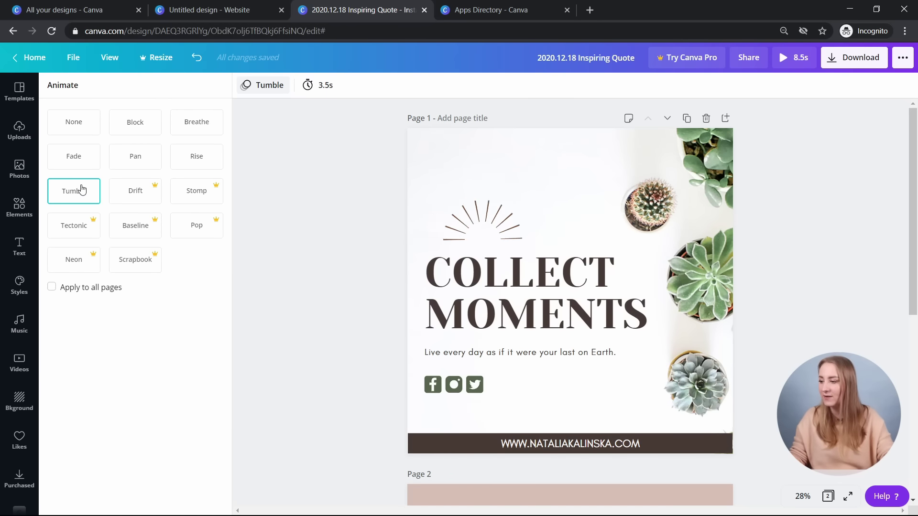
- Try the Pro-only Drift animation, dismiss the offer, and replay Tumble on pages 1 and 2
{"action": "left_click", "coordinate": [132, 202]}
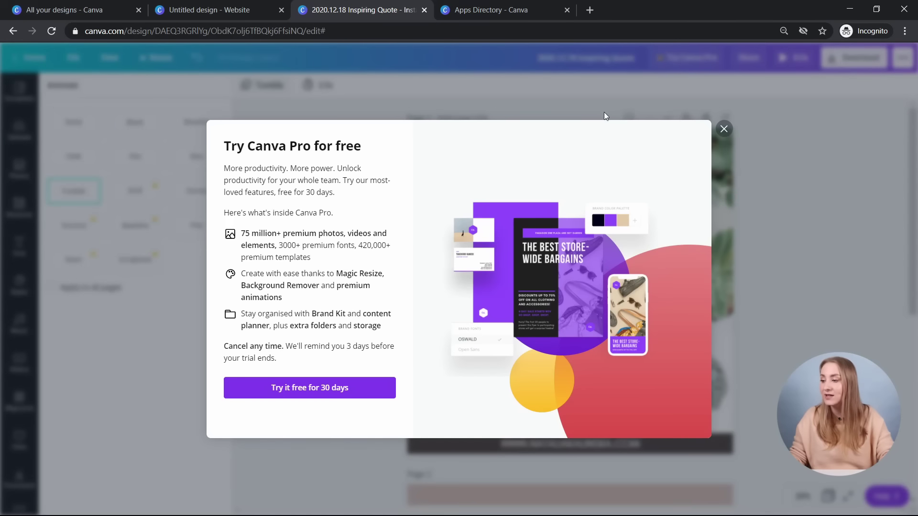
{"action": "left_click", "coordinate": [724, 133]}
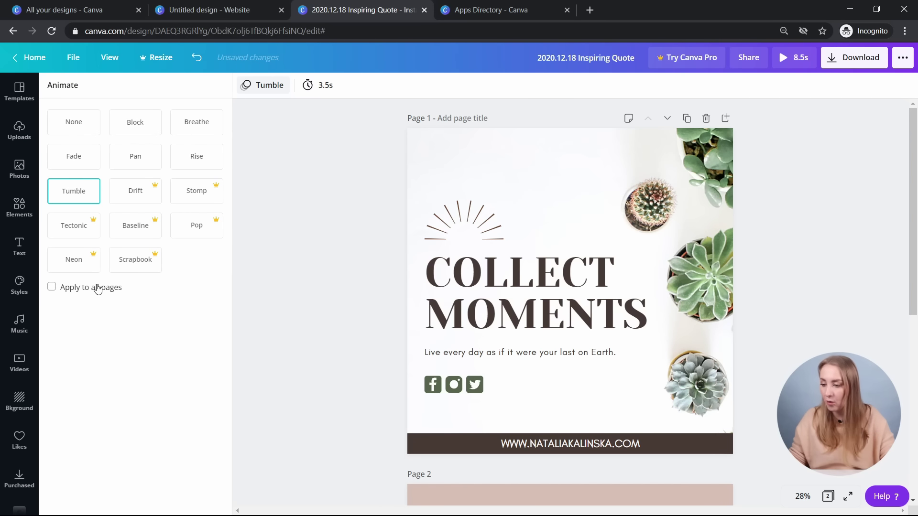
{"action": "scroll", "coordinate": [318, 224], "scroll_direction": "down", "scroll_amount": 5}
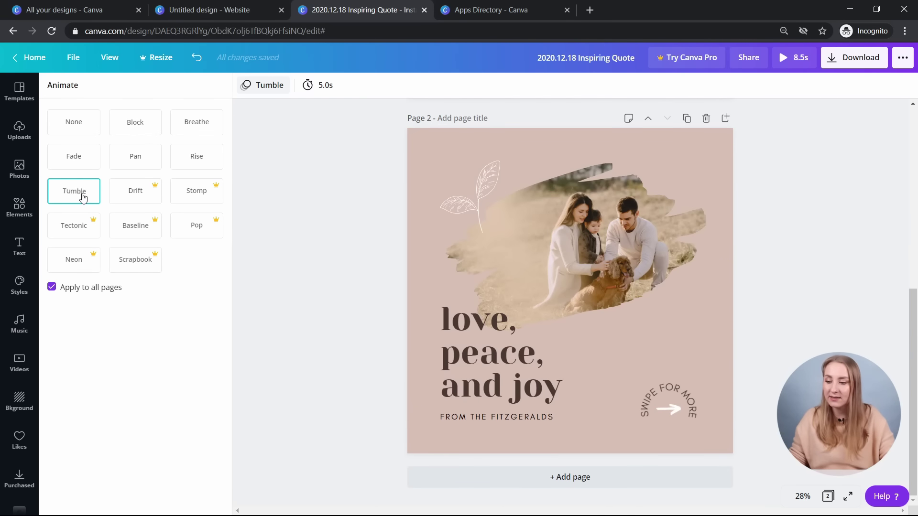
{"action": "left_click", "coordinate": [99, 197]}
{"action": "scroll", "coordinate": [537, 364], "scroll_direction": "up", "scroll_amount": 5}
{"action": "left_click", "coordinate": [88, 196]}
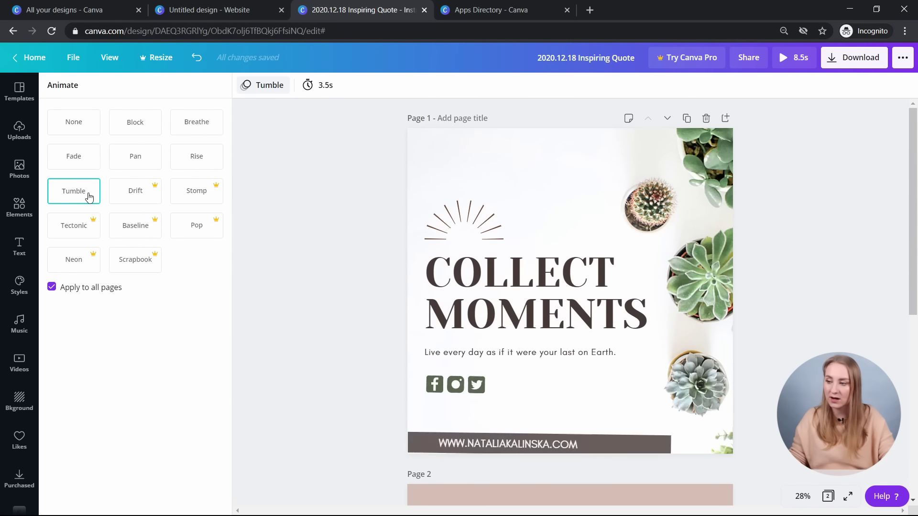
{"action": "scroll", "coordinate": [440, 167], "scroll_direction": "down", "scroll_amount": 5}
- Set the page timings so page 1 and page 2 each last 5.0s
{"action": "left_click", "coordinate": [330, 87]}
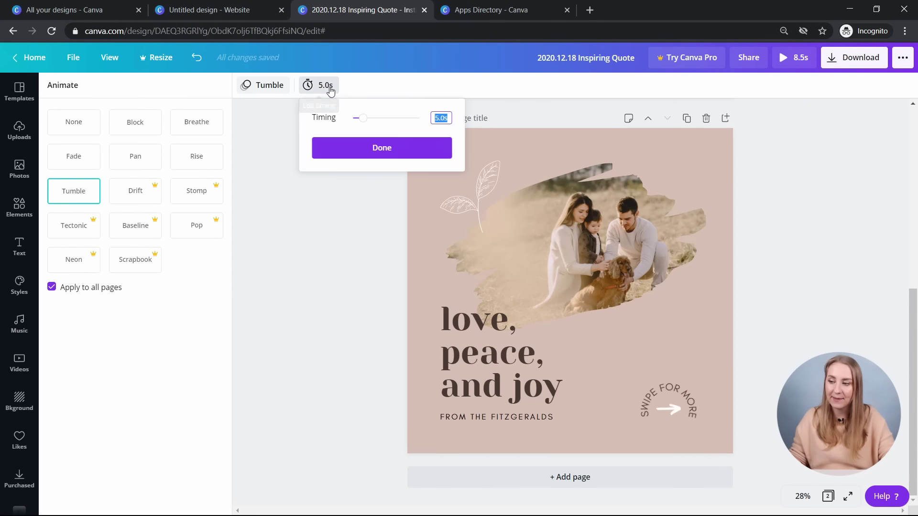
{"action": "left_click_drag", "start_coordinate": [364, 120], "coordinate": [366, 125]}
{"action": "left_click", "coordinate": [371, 304]}
{"action": "scroll", "coordinate": [369, 304], "scroll_direction": "up", "scroll_amount": 5}
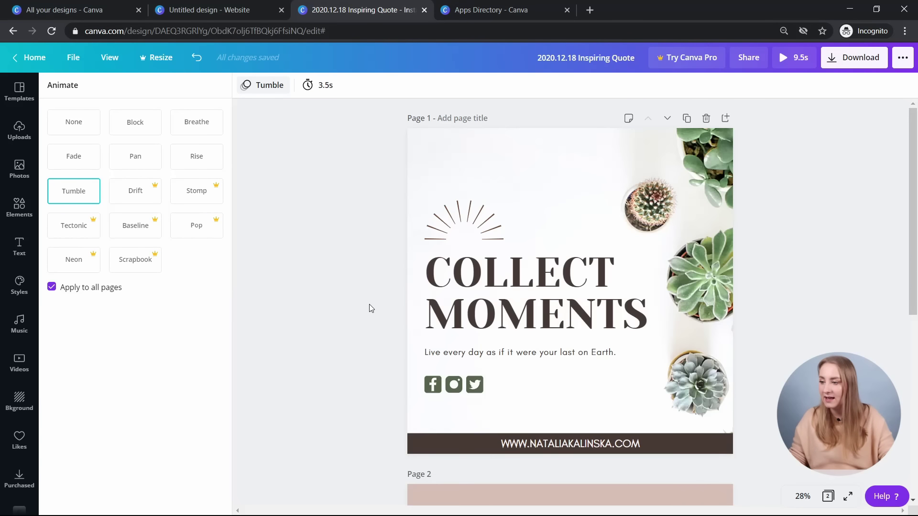
{"action": "left_click", "coordinate": [319, 85]}
{"action": "left_click_drag", "start_coordinate": [358, 120], "coordinate": [367, 127]}
{"action": "left_click", "coordinate": [365, 251]}
{"action": "scroll", "coordinate": [367, 252], "scroll_direction": "down", "scroll_amount": 5}
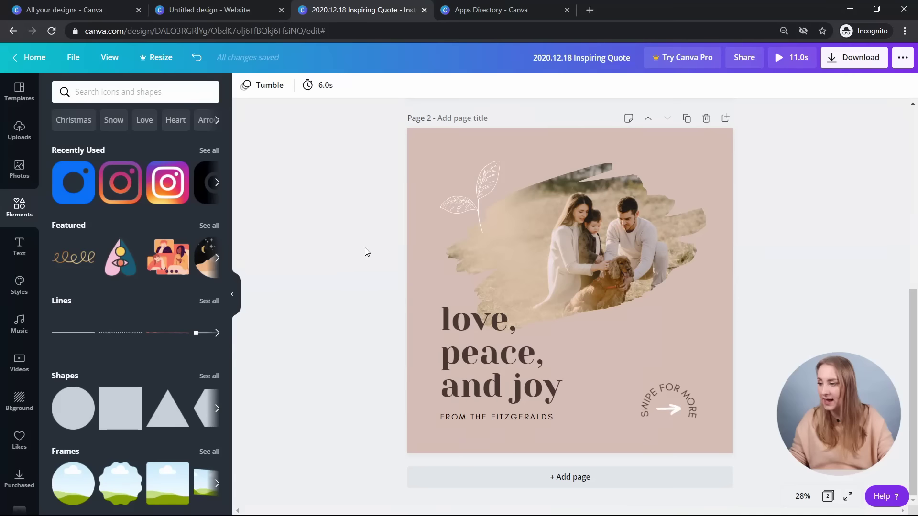
{"action": "left_click", "coordinate": [322, 84]}
{"action": "type", "text": "5"}
{"action": "left_click", "coordinate": [414, 152]}
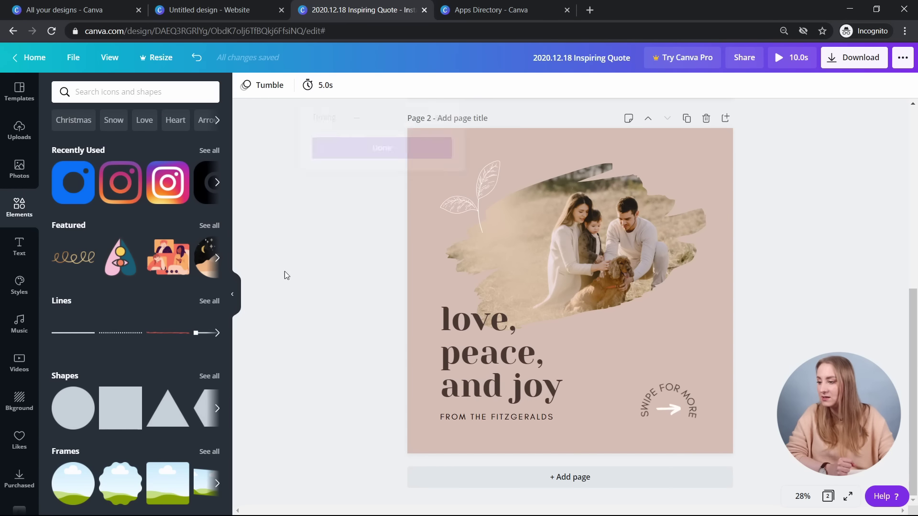
{"action": "scroll", "coordinate": [371, 295], "scroll_direction": "up", "scroll_amount": 5}
- Preview Pan and Rise, then apply Block animation to all pages
{"action": "left_click", "coordinate": [257, 89]}
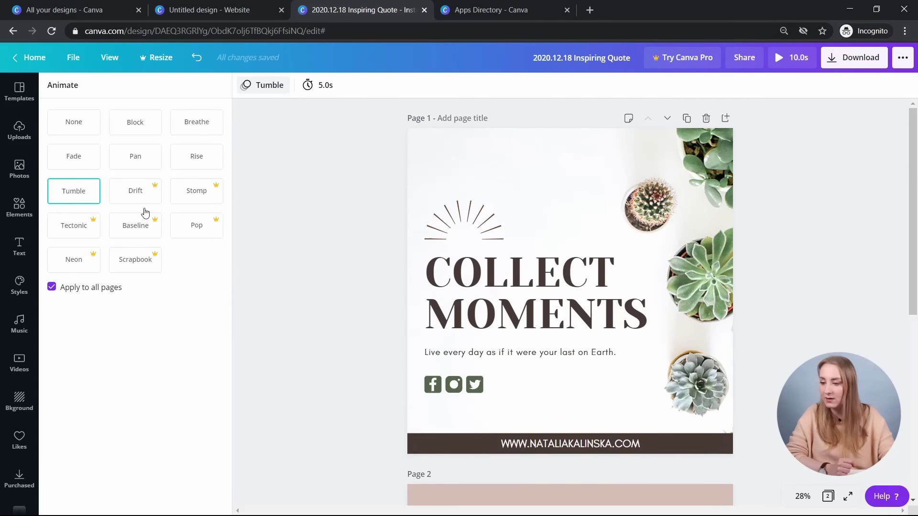
{"action": "scroll", "coordinate": [234, 223], "scroll_direction": "down", "scroll_amount": 5}
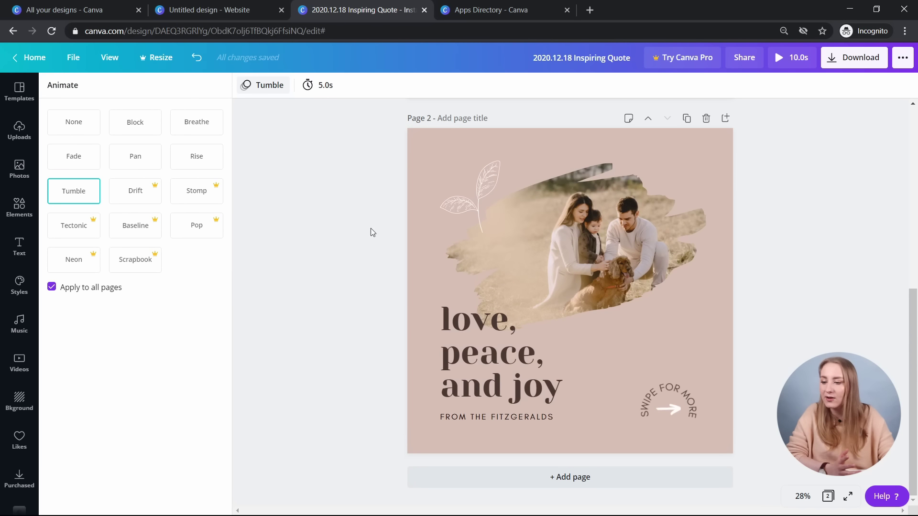
{"action": "left_click", "coordinate": [139, 160]}
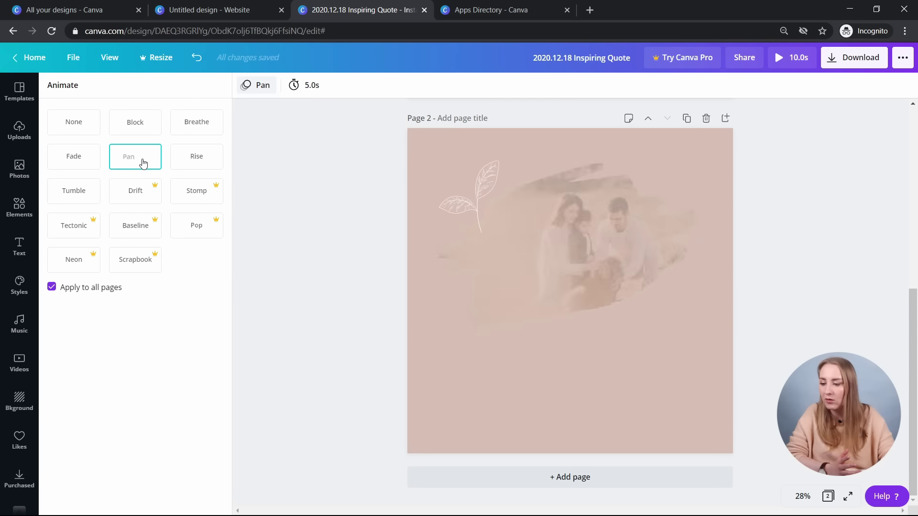
{"action": "left_click", "coordinate": [198, 165]}
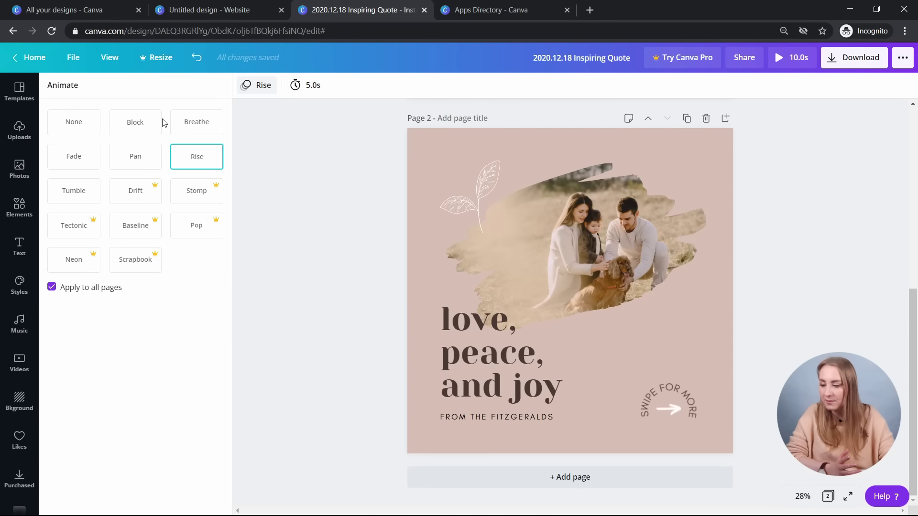
{"action": "left_click", "coordinate": [150, 126]}
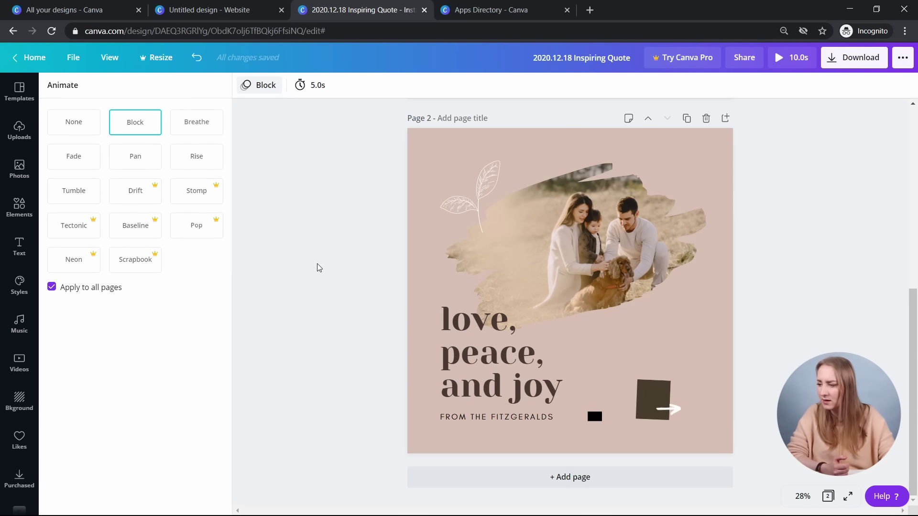
{"action": "scroll", "coordinate": [356, 285], "scroll_direction": "up", "scroll_amount": 5}
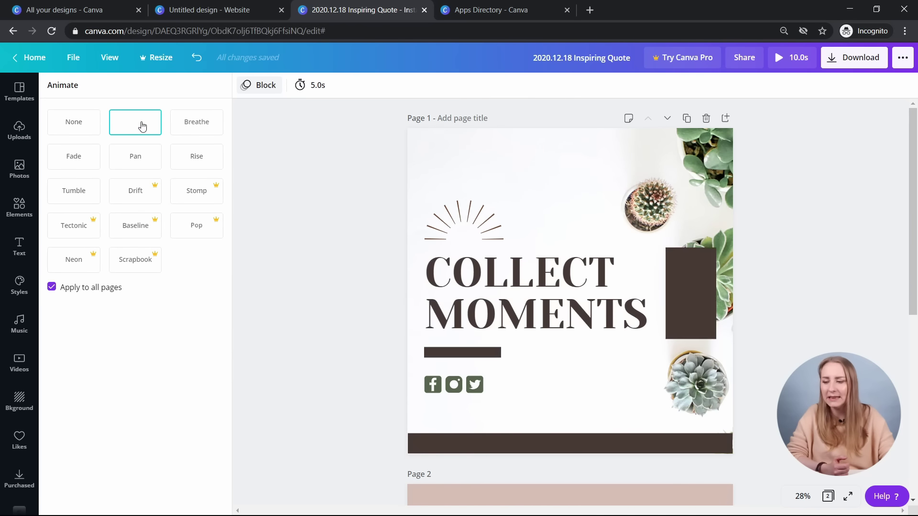
{"action": "left_click", "coordinate": [310, 238]}
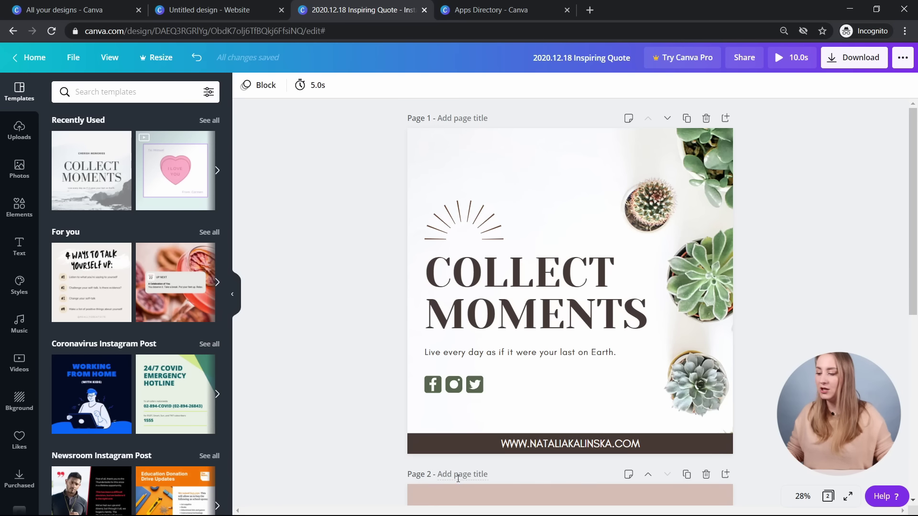
- Upload the meerkat video, add it to page 1, move it to the top and halve it
{"action": "left_click_drag", "start_coordinate": [358, 471], "coordinate": [337, 218]}
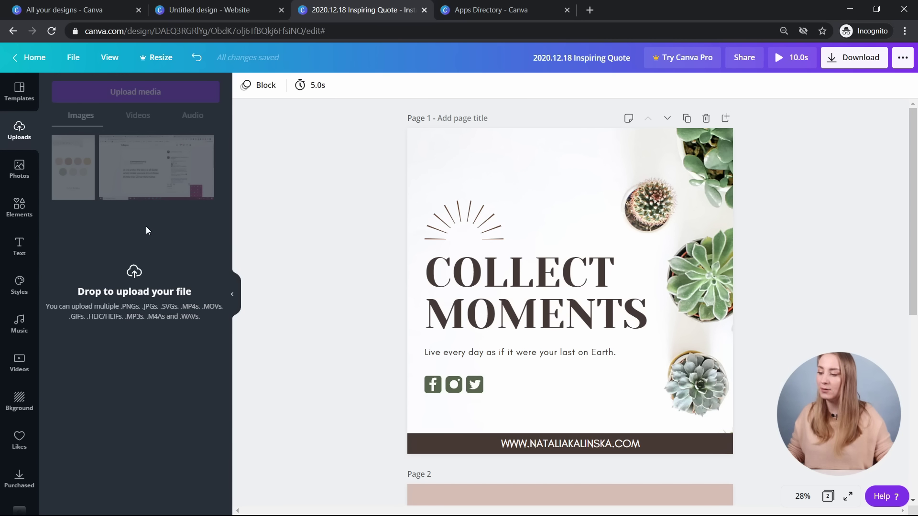
{"action": "left_click_drag", "start_coordinate": [146, 226], "coordinate": [146, 225]}
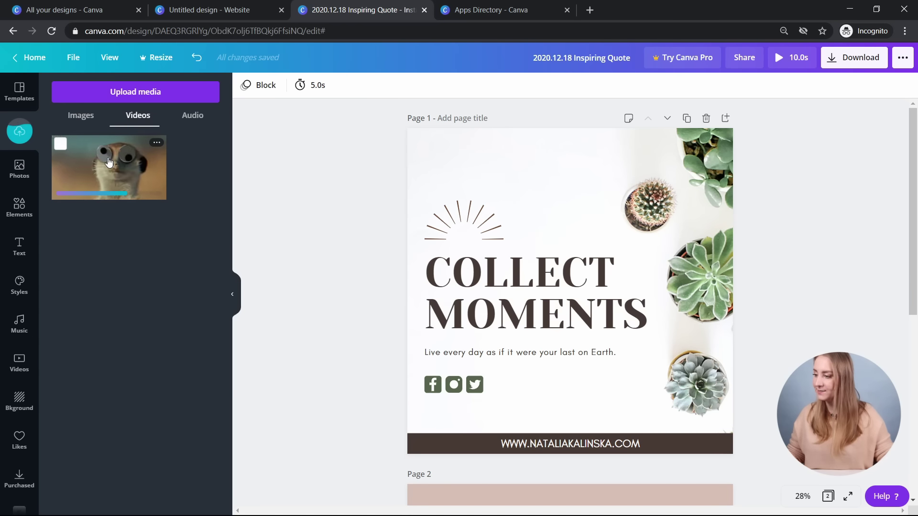
{"action": "left_click", "coordinate": [98, 171]}
{"action": "left_click_drag", "start_coordinate": [588, 240], "coordinate": [548, 139]}
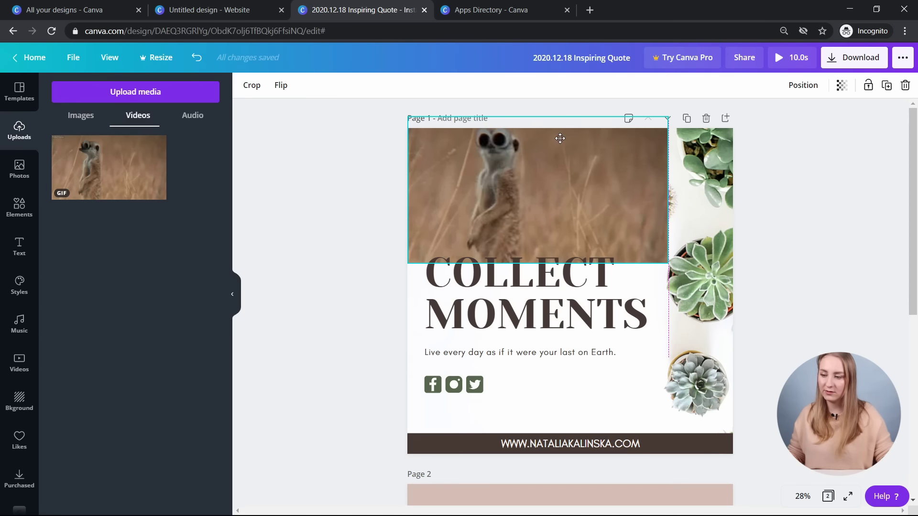
{"action": "left_click_drag", "start_coordinate": [668, 263], "coordinate": [533, 188]}
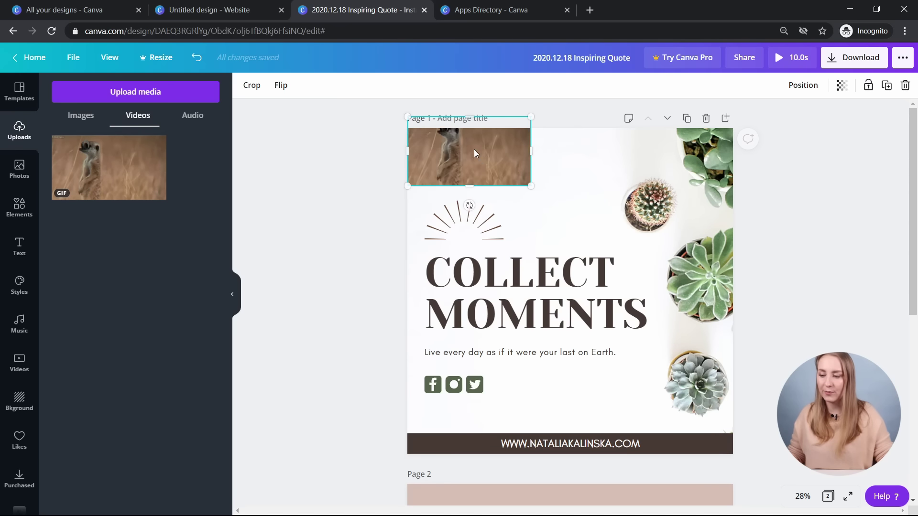
{"action": "left_click_drag", "start_coordinate": [475, 149], "coordinate": [492, 180]}
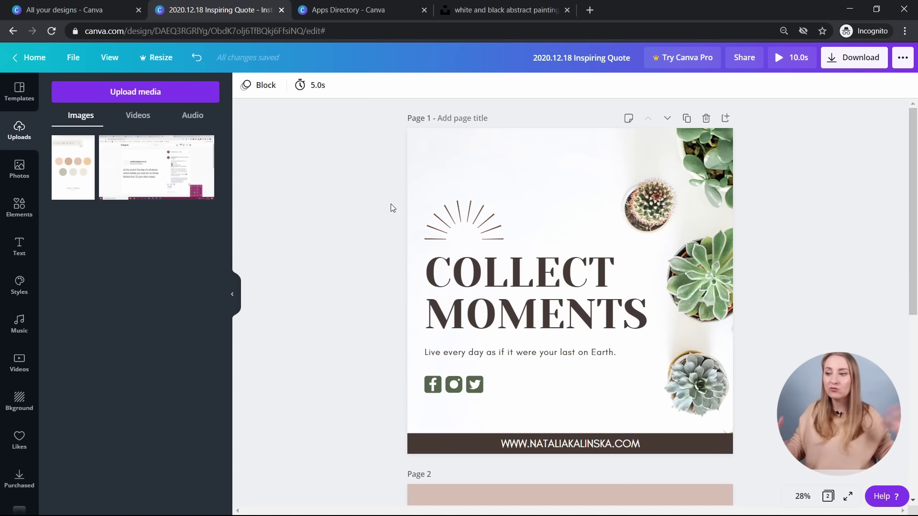
- Open the aerial white-and-brown desert photo on Unsplash and paste it into the Canva design
{"action": "left_click", "coordinate": [481, 15]}
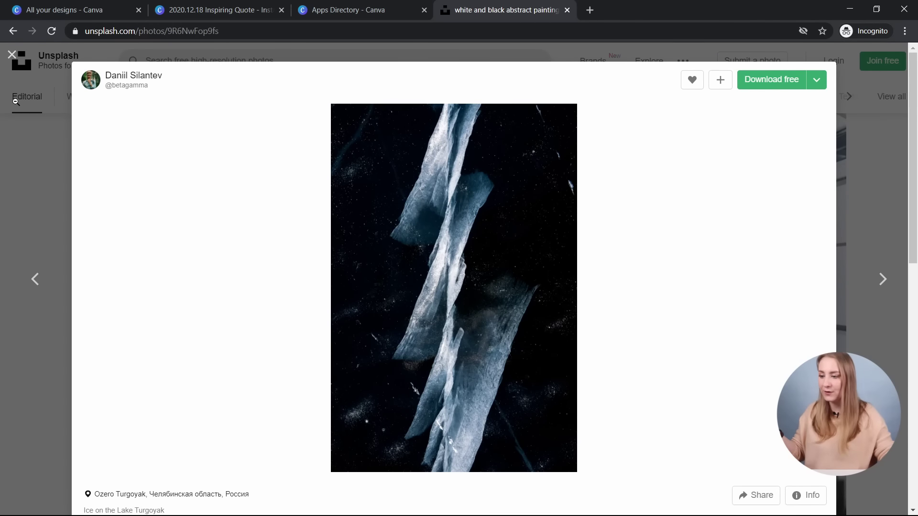
{"action": "left_click", "coordinate": [13, 55]}
{"action": "scroll", "coordinate": [217, 216], "scroll_direction": "down", "scroll_amount": 3}
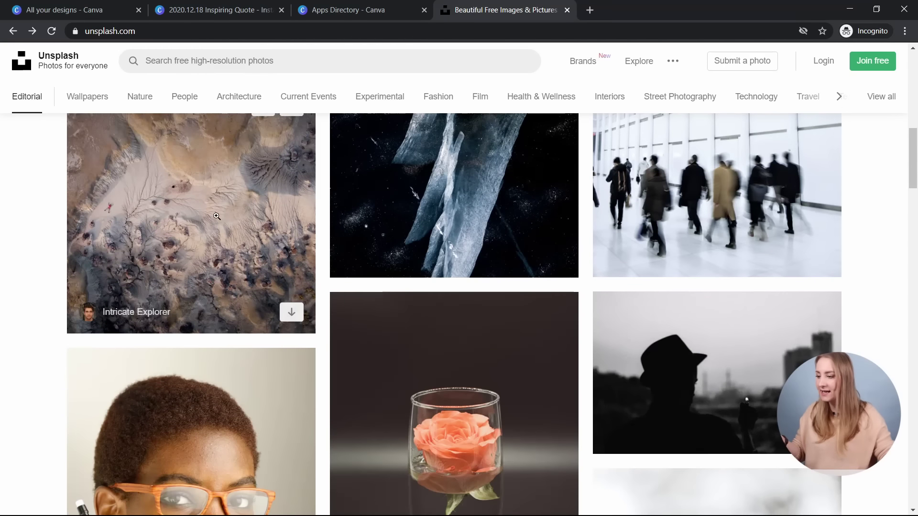
{"action": "scroll", "coordinate": [215, 217], "scroll_direction": "up", "scroll_amount": 1}
{"action": "left_click", "coordinate": [217, 228]}
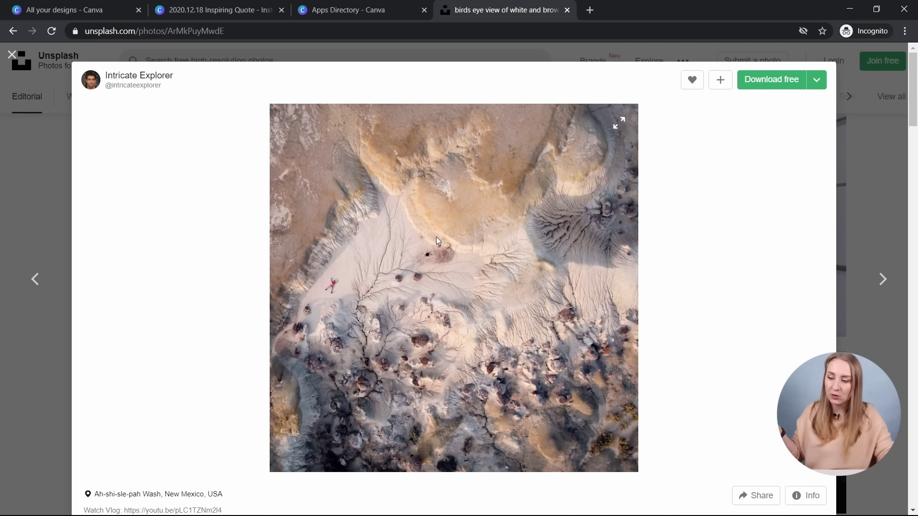
{"action": "left_click", "coordinate": [199, 10]}
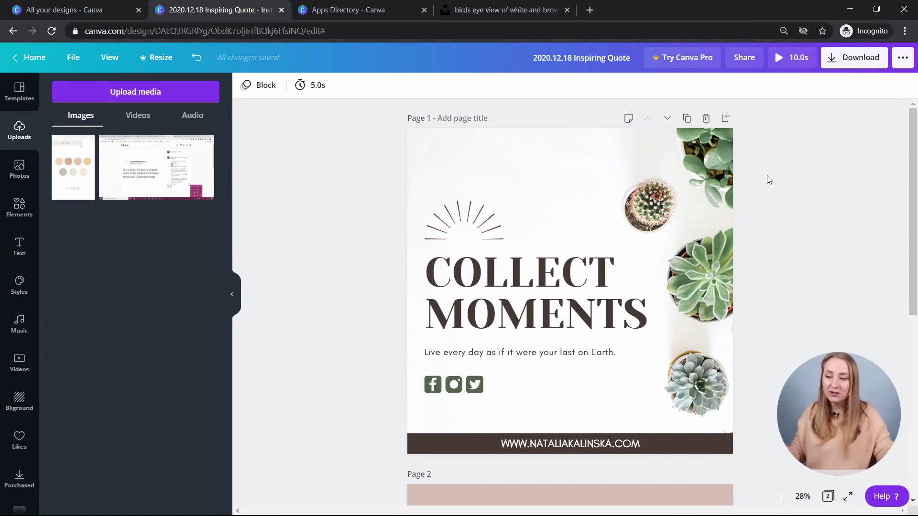
{"action": "key", "text": "ctrl+v"}
- Delete the stray desert photo and duplicate page 2 as a new page 3
{"action": "left_click_drag", "start_coordinate": [589, 147], "coordinate": [596, 174]}
{"action": "key", "text": "Delete"}
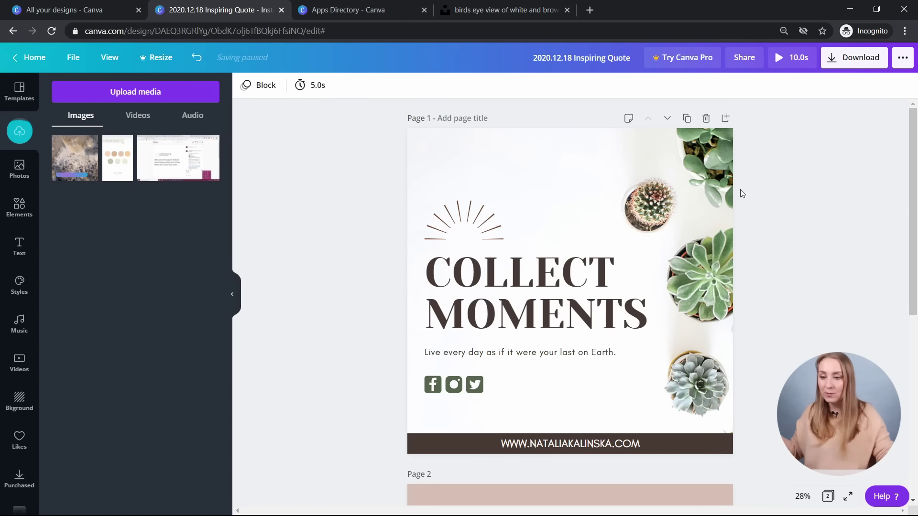
{"action": "scroll", "coordinate": [737, 191], "scroll_direction": "down", "scroll_amount": 5}
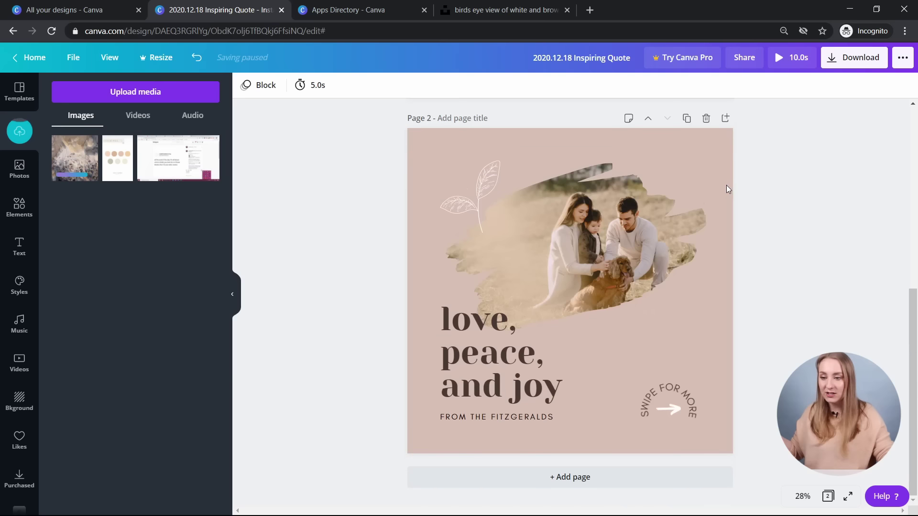
{"action": "left_click", "coordinate": [725, 120]}
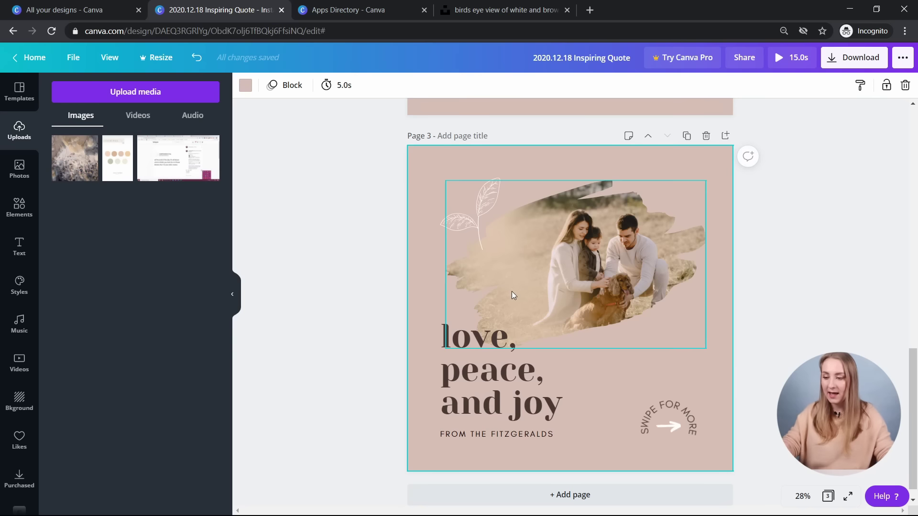
- Clear page 3 of the family photo, leaf drawing, empty frame and SWIPE FOR MORE text
{"action": "left_click", "coordinate": [477, 377]}
{"action": "left_click", "coordinate": [558, 268]}
{"action": "key", "text": "Delete"}
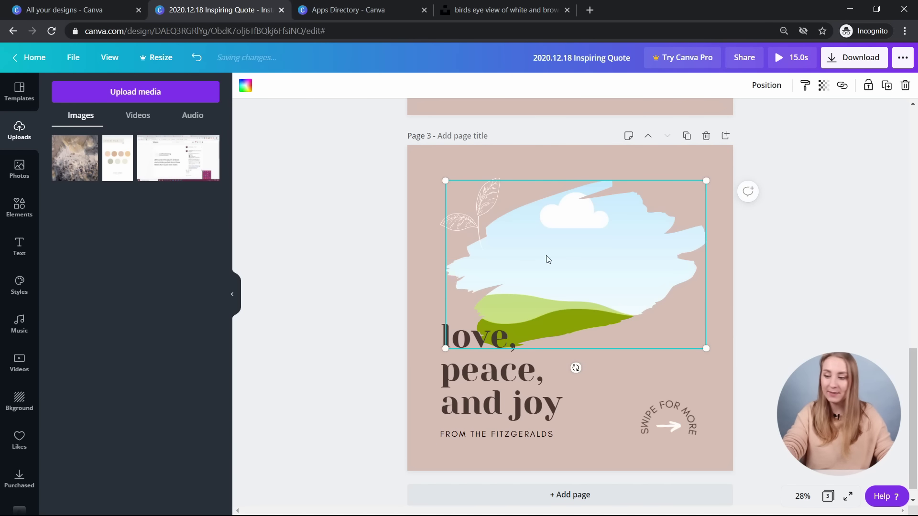
{"action": "left_click", "coordinate": [481, 226]}
{"action": "key", "text": "Delete"}
{"action": "left_click", "coordinate": [564, 228]}
{"action": "key", "text": "Delete"}
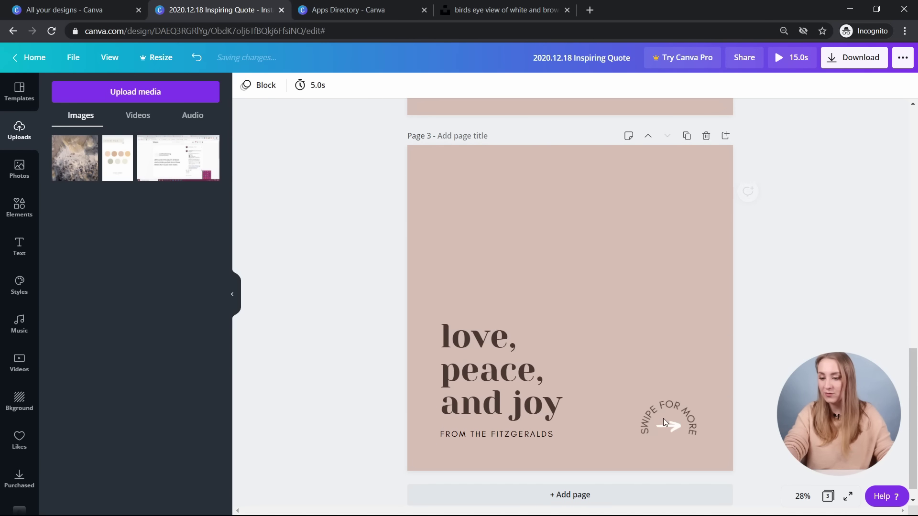
{"action": "left_click", "coordinate": [626, 253]}
{"action": "left_click", "coordinate": [682, 401]}
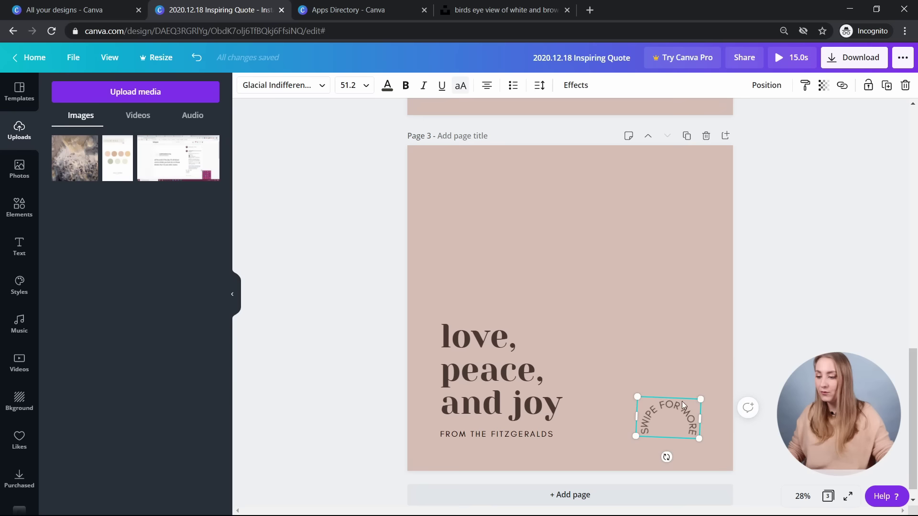
{"action": "key", "text": "Delete"}
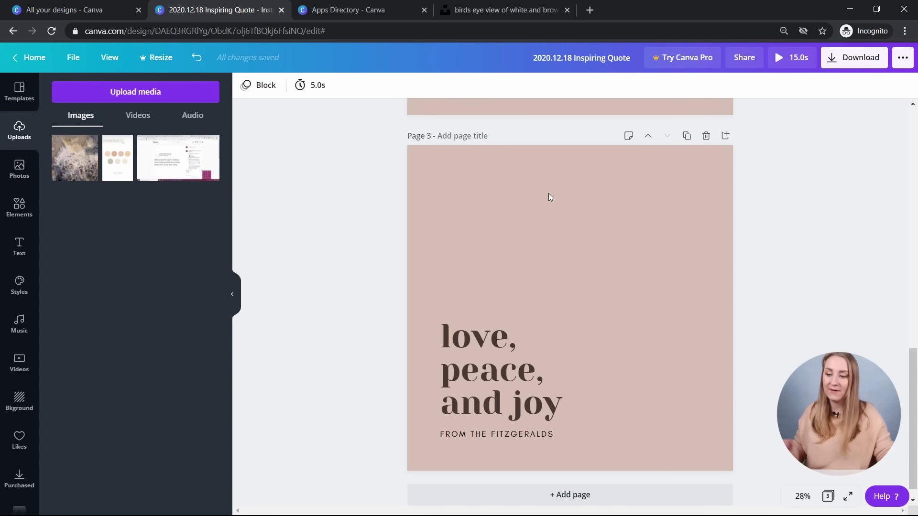
- Paste the aerial desert photo onto page 3, size it as an upper-right square, and crop it
{"action": "key", "text": "ctrl+v"}
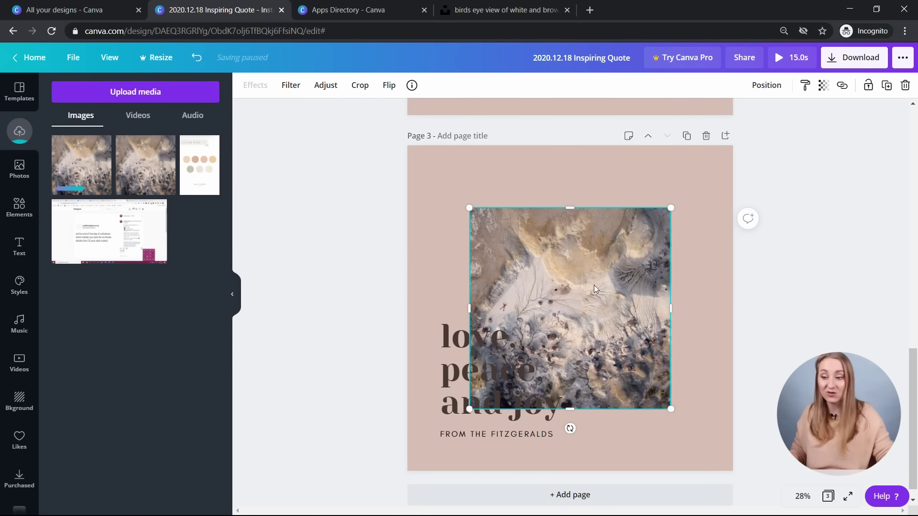
{"action": "left_click_drag", "start_coordinate": [633, 247], "coordinate": [670, 210]}
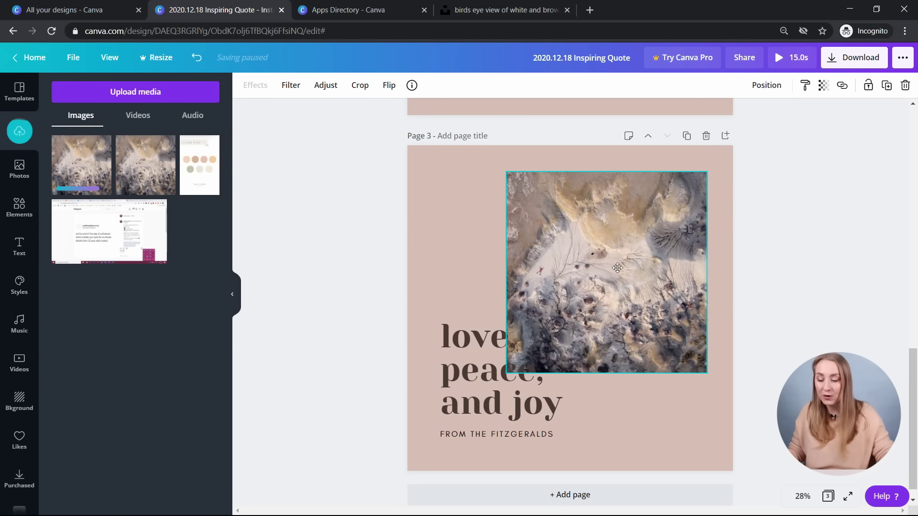
{"action": "left_click_drag", "start_coordinate": [507, 373], "coordinate": [559, 337]}
{"action": "key", "text": "ctrl+z"}
{"action": "left_click_drag", "start_coordinate": [507, 374], "coordinate": [545, 354]}
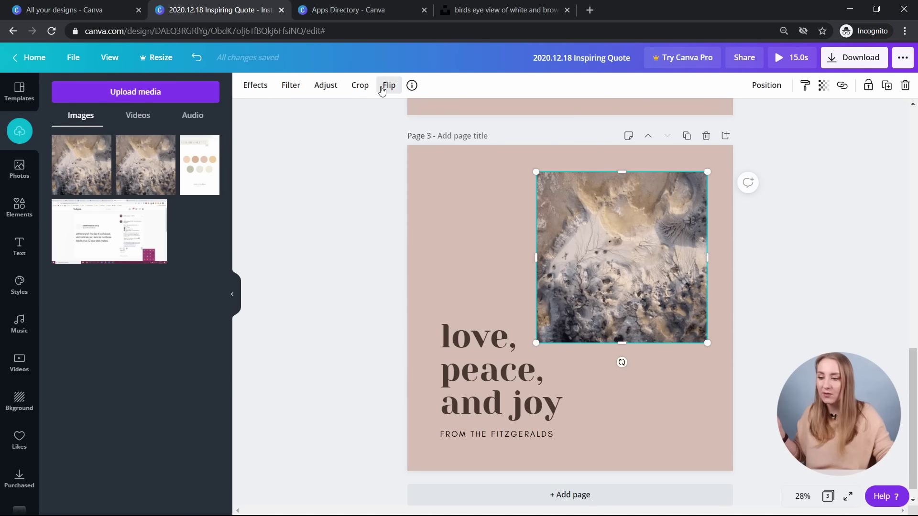
{"action": "left_click", "coordinate": [360, 86]}
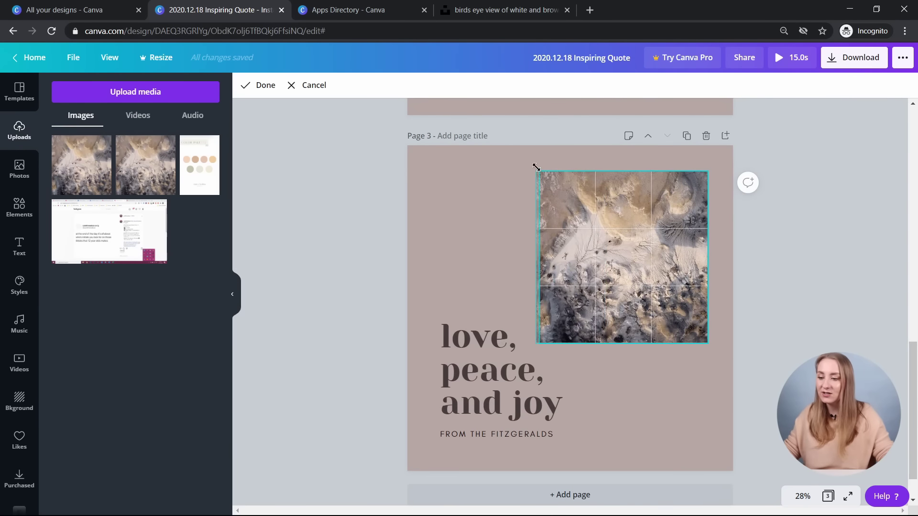
{"action": "left_click_drag", "start_coordinate": [537, 172], "coordinate": [522, 167]}
{"action": "left_click", "coordinate": [801, 217]}
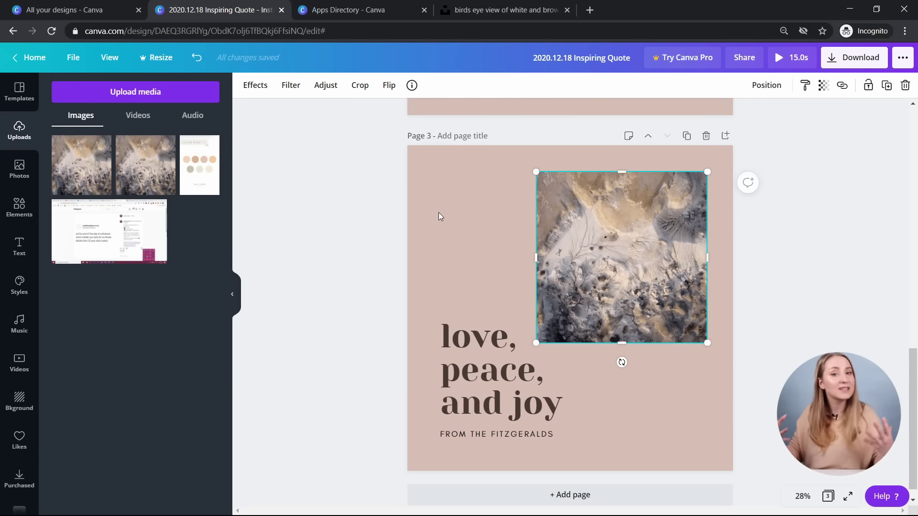
- Add a square shape from Elements to page 3 and colour it white
{"action": "left_click", "coordinate": [21, 170]}
{"action": "left_click", "coordinate": [20, 206]}
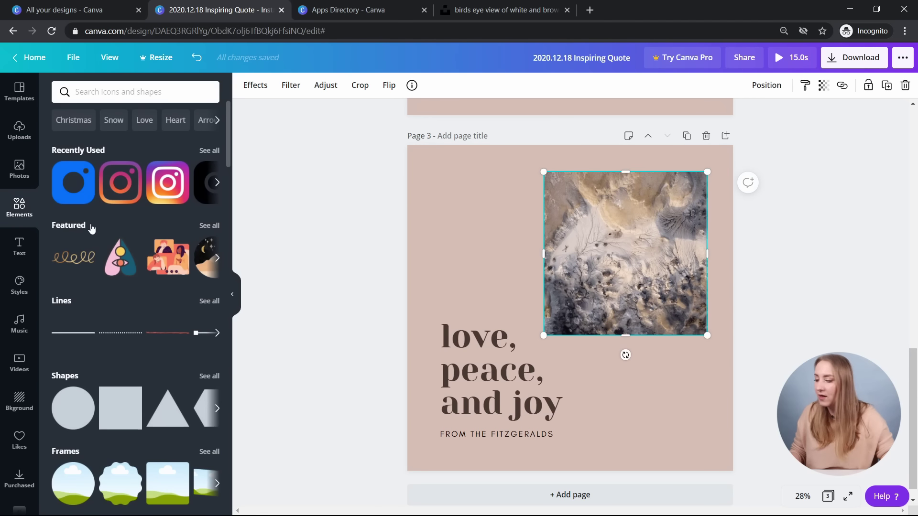
{"action": "scroll", "coordinate": [132, 268], "scroll_direction": "down", "scroll_amount": 3}
{"action": "left_click", "coordinate": [130, 280]}
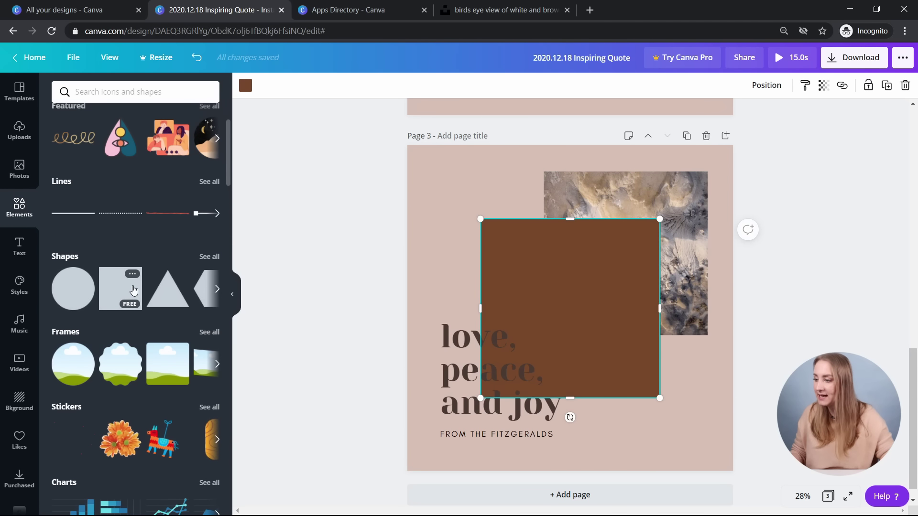
{"action": "left_click", "coordinate": [245, 86]}
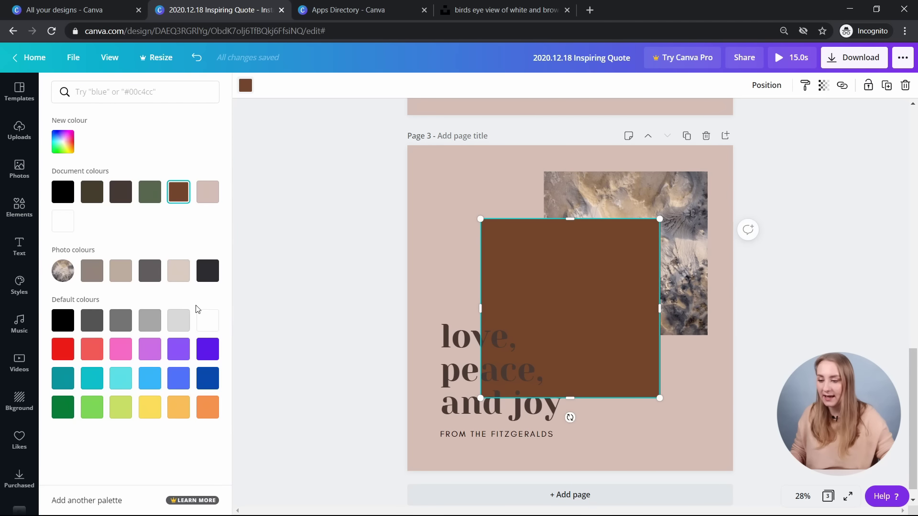
{"action": "left_click", "coordinate": [204, 317]}
- Resize the white square to 1,085×1,085 and offset it down-left of the photo
{"action": "left_click_drag", "start_coordinate": [582, 291], "coordinate": [583, 271]}
{"action": "mouse_move", "coordinate": [532, 352]}
{"action": "left_mouse_down"}
{"action": "mouse_move", "coordinate": [537, 347]}
{"action": "mouse_move", "coordinate": [531, 354]}
{"action": "left_mouse_up"}
{"action": "mouse_move", "coordinate": [594, 263]}
{"action": "left_mouse_down"}
{"action": "mouse_move", "coordinate": [580, 271]}
{"action": "mouse_move", "coordinate": [598, 253]}
{"action": "left_mouse_up"}
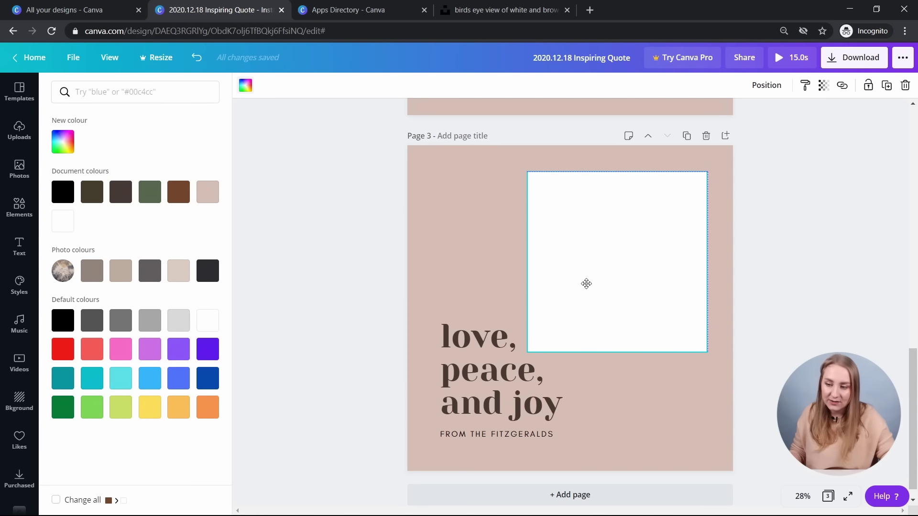
{"action": "left_click", "coordinate": [626, 239]}
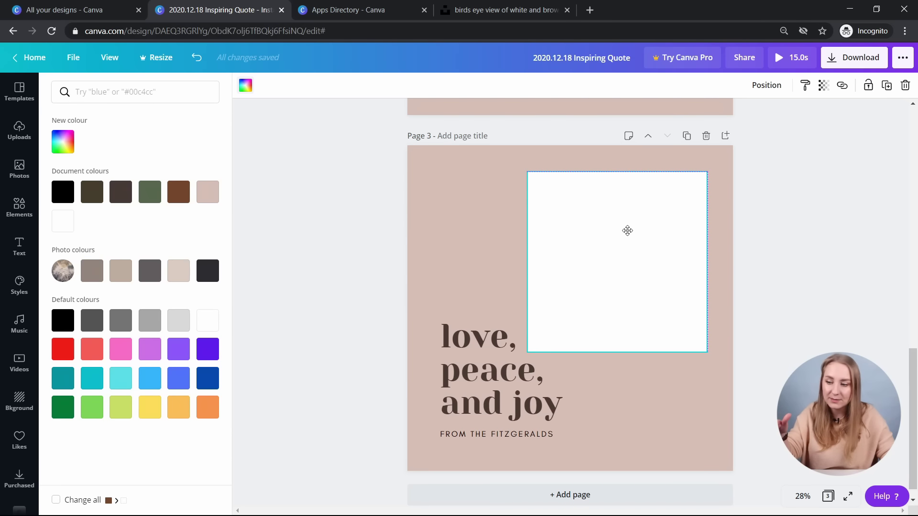
{"action": "left_click_drag", "start_coordinate": [528, 353], "coordinate": [544, 335]}
{"action": "left_click", "coordinate": [646, 237]}
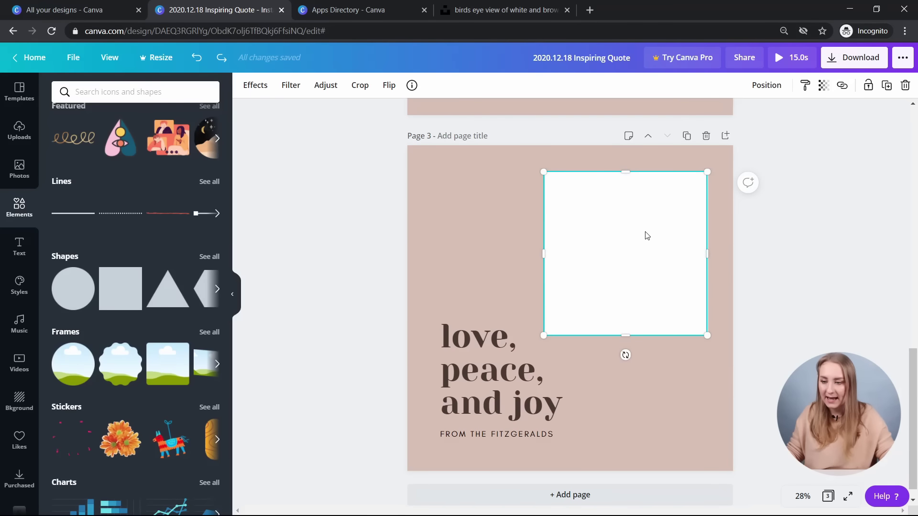
{"action": "left_click_drag", "start_coordinate": [643, 226], "coordinate": [629, 229]}
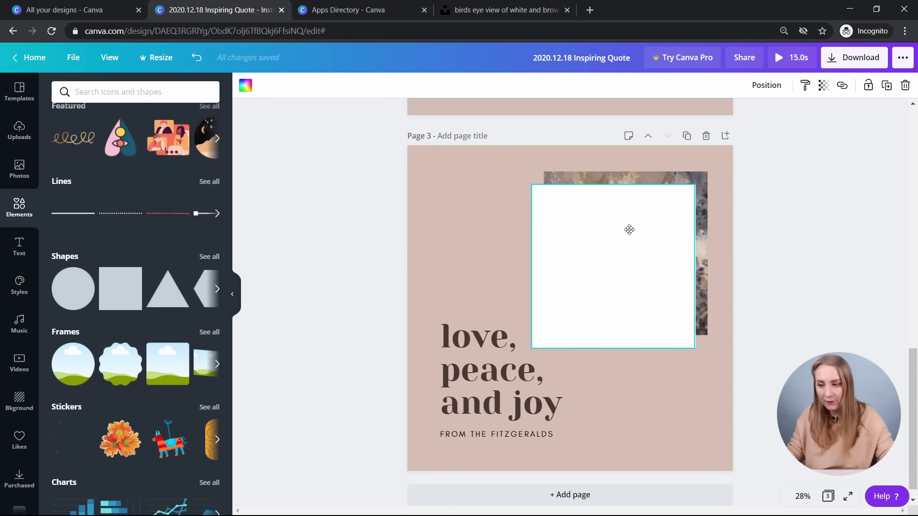
- Send the white square behind the photo and set its transparency to 66
{"action": "left_click", "coordinate": [770, 90]}
{"action": "left_click", "coordinate": [736, 117]}
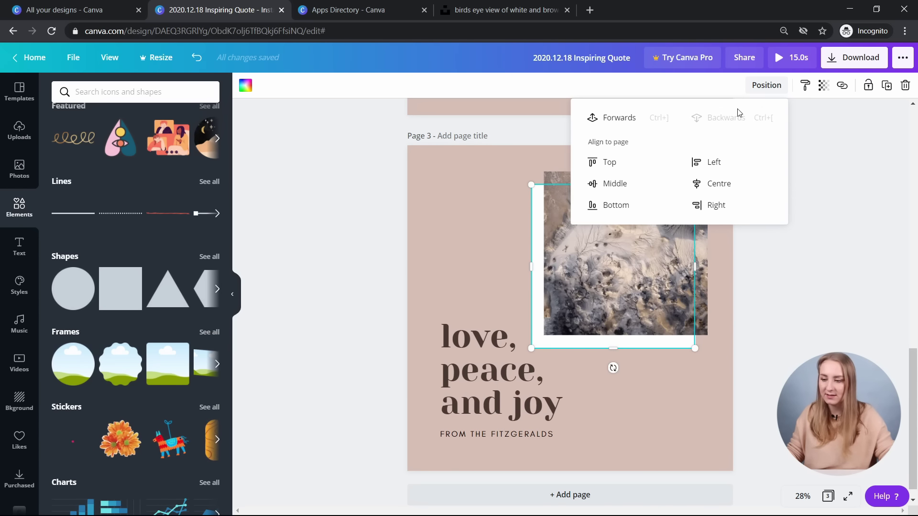
{"action": "left_click", "coordinate": [856, 297]}
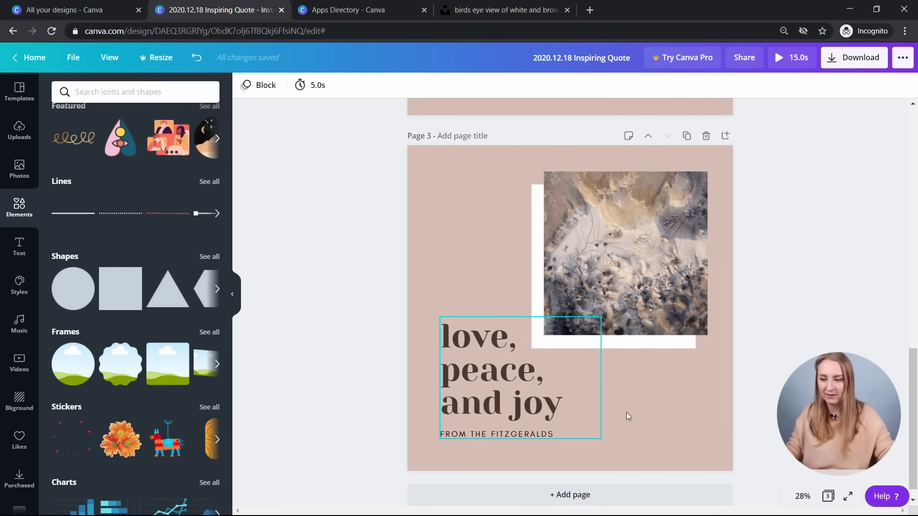
{"action": "left_click", "coordinate": [632, 342]}
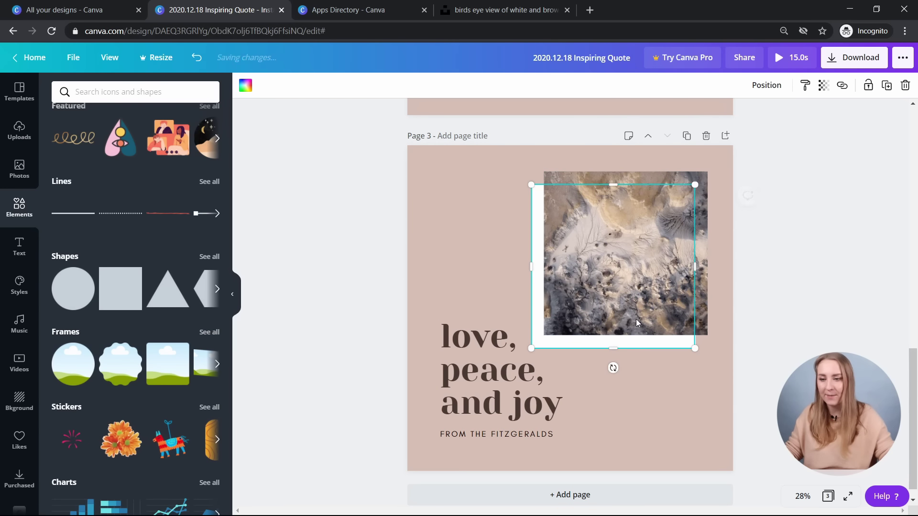
{"action": "left_click", "coordinate": [823, 85]}
{"action": "left_click_drag", "start_coordinate": [790, 114], "coordinate": [770, 114]}
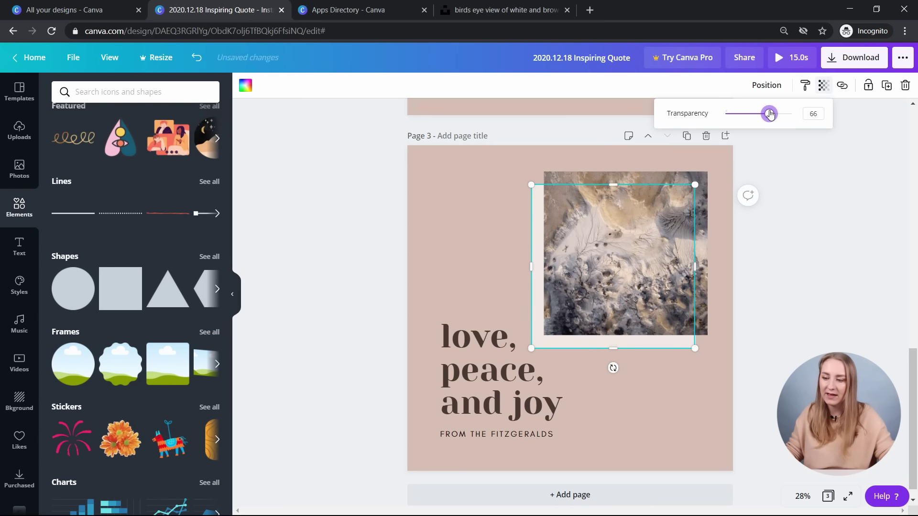
{"action": "left_click", "coordinate": [815, 268]}
{"action": "scroll", "coordinate": [816, 268], "scroll_direction": "up", "scroll_amount": 2}
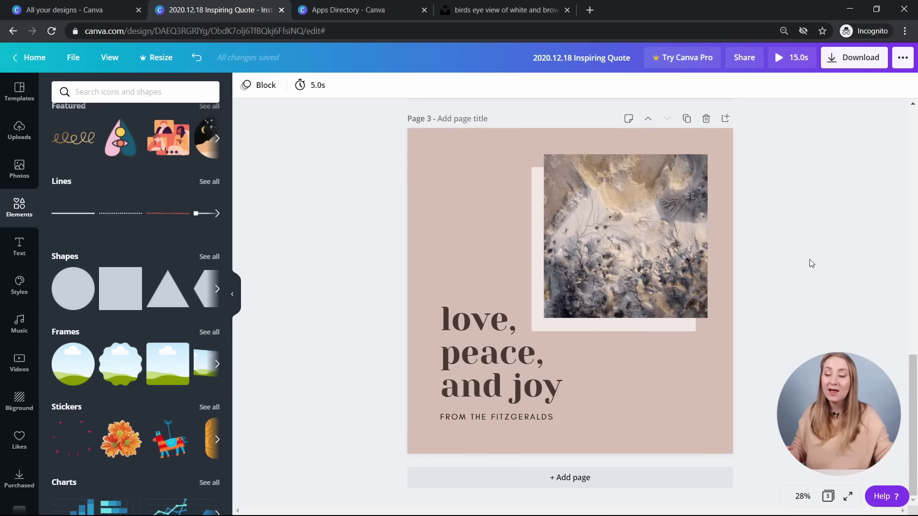
{"action": "scroll", "coordinate": [811, 264], "scroll_direction": "down", "scroll_amount": 2}
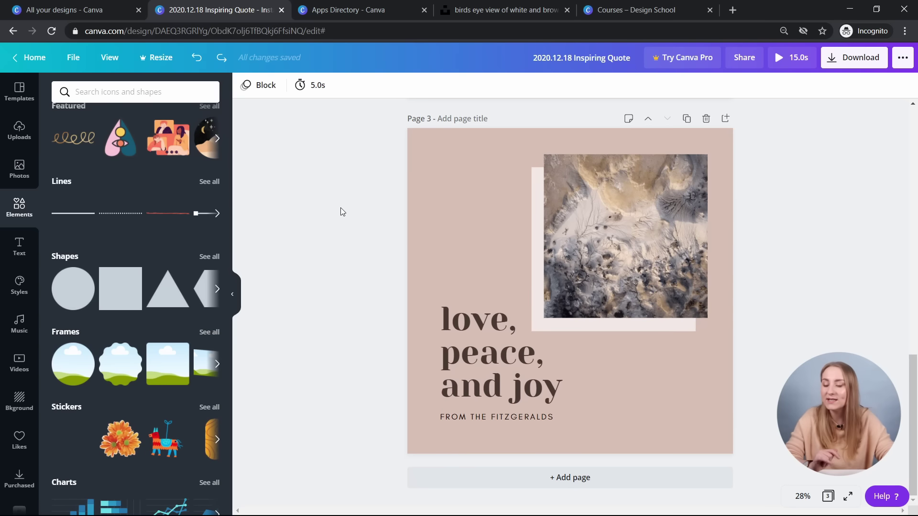
{"action": "scroll", "coordinate": [363, 230], "scroll_direction": "up", "scroll_amount": 15}
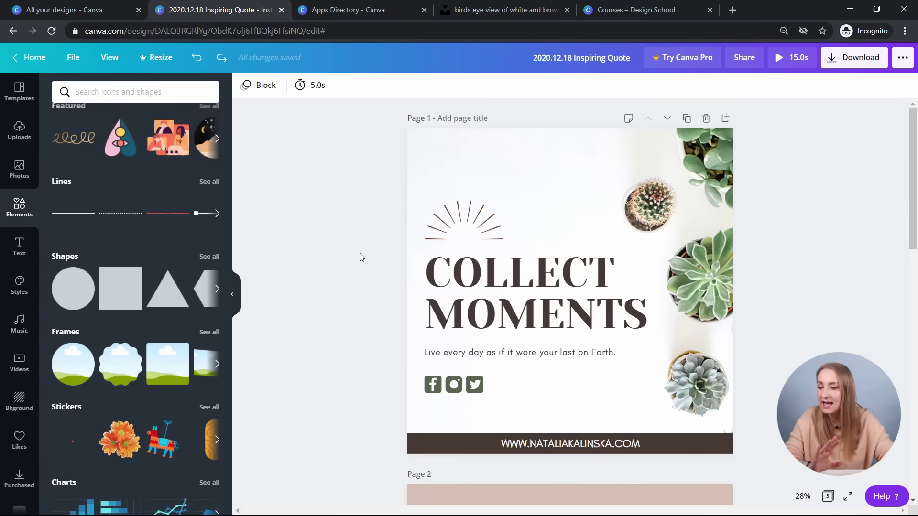
{"action": "scroll", "coordinate": [360, 253], "scroll_direction": "down", "scroll_amount": 8}
{"action": "scroll", "coordinate": [360, 250], "scroll_direction": "down", "scroll_amount": 5}
- Replace the quote text with "what's your dream destination?" and delete the leftover lines
{"action": "left_click", "coordinate": [465, 376]}
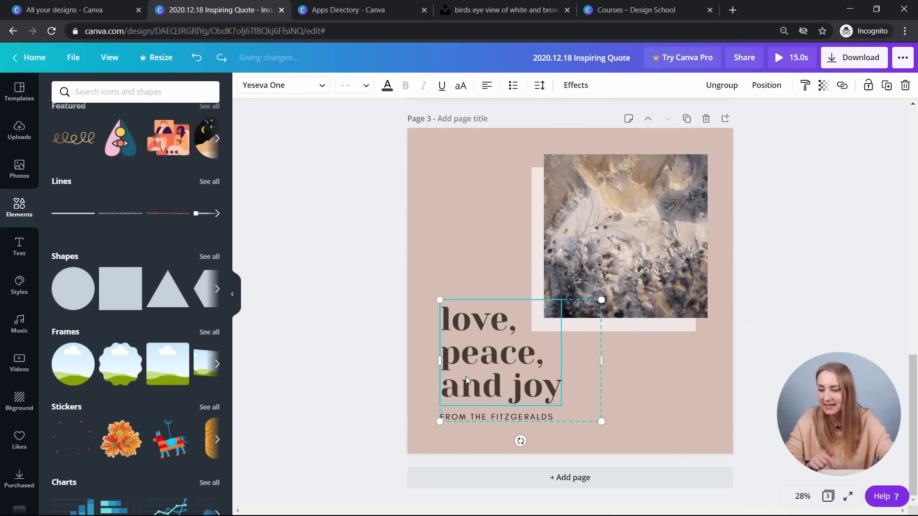
{"action": "double_click", "coordinate": [465, 377]}
{"action": "left_click", "coordinate": [462, 309]}
{"action": "left_click", "coordinate": [452, 315]}
{"action": "double_click", "coordinate": [452, 314]}
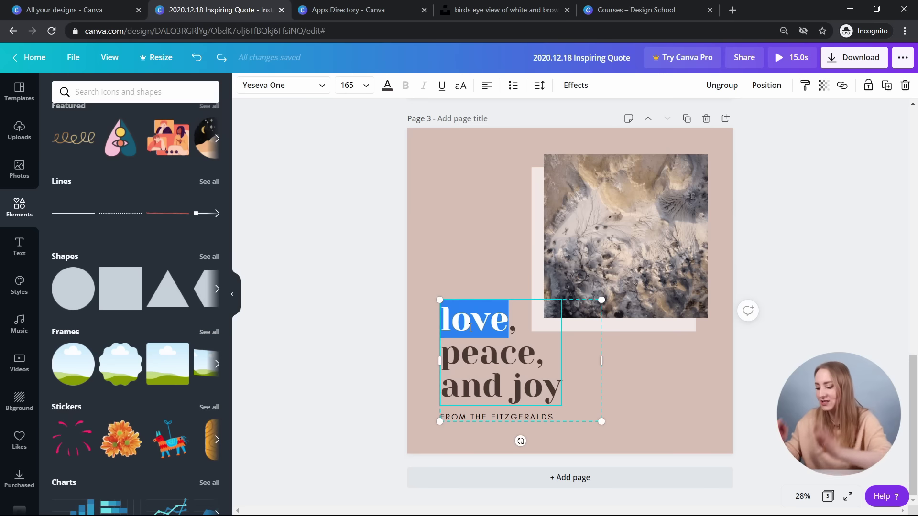
{"action": "type", "text": "what's your dream destination?"}
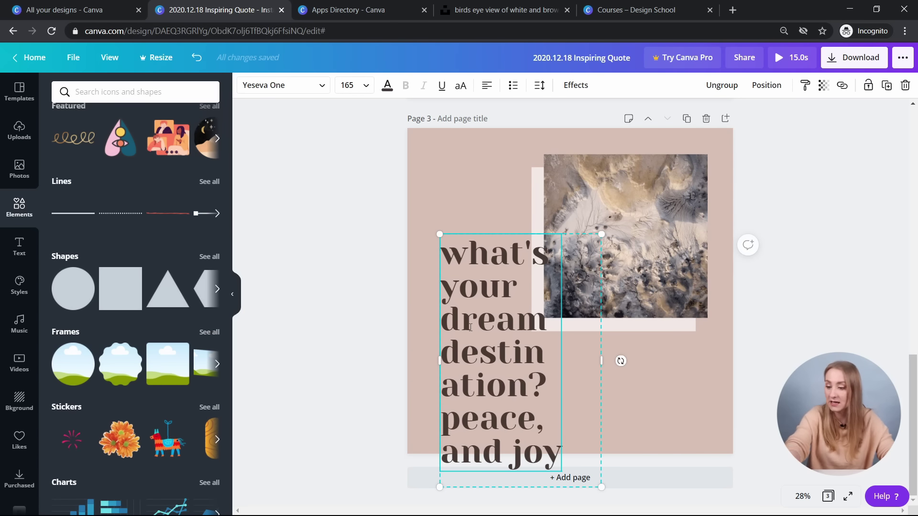
{"action": "key", "text": "Delete"}
{"action": "key", "text": "Delete"}
{"action": "key", "text": "Delete"}
{"action": "key", "text": "Delete"}
{"action": "key", "text": "Delete"}
{"action": "key", "text": "Delete"}
{"action": "key", "text": "Delete"}
{"action": "key", "text": "Delete"}
{"action": "key", "text": "Delete"}
{"action": "key", "text": "Delete"}
{"action": "key", "text": "Delete"}
{"action": "key", "text": "Delete"}
{"action": "key", "text": "Delete"}
{"action": "key", "text": "Delete"}
{"action": "key", "text": "Delete"}
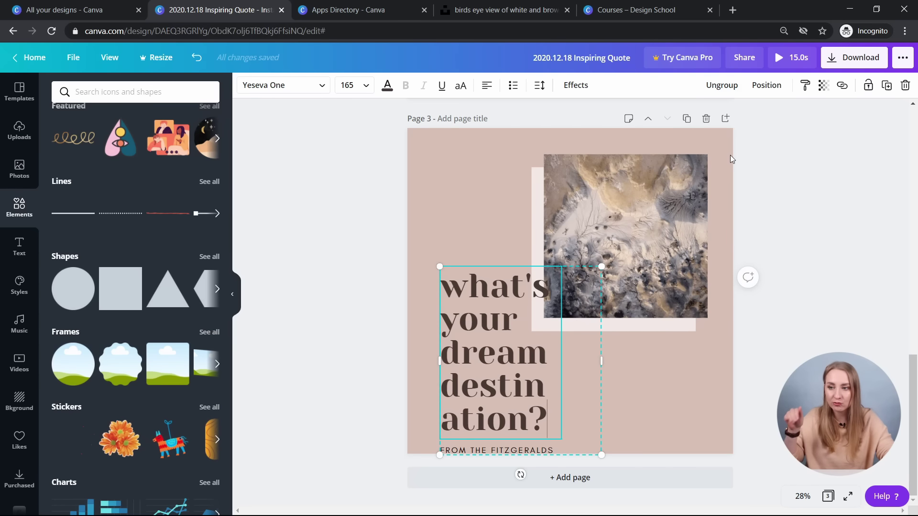
- Ungroup the quote, widen it to two lines at size 137, and place the byline beneath
{"action": "left_click", "coordinate": [722, 85]}
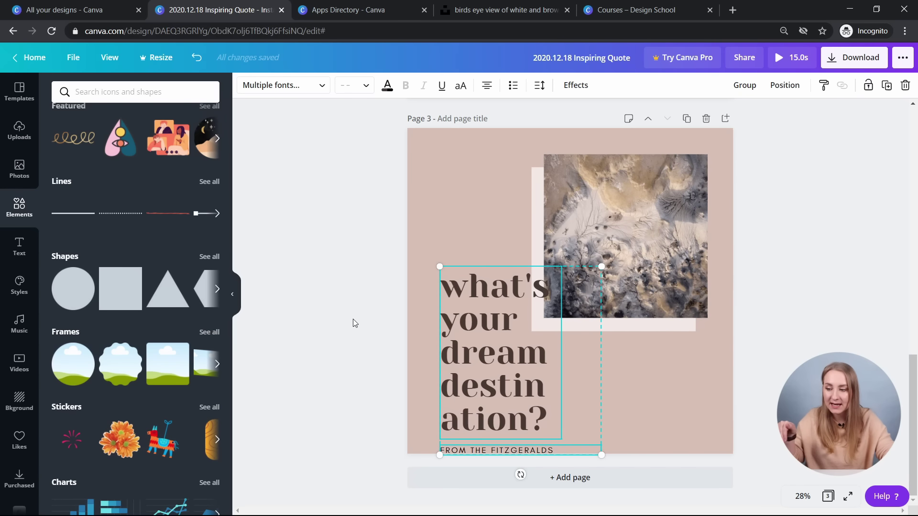
{"action": "left_click", "coordinate": [535, 353]}
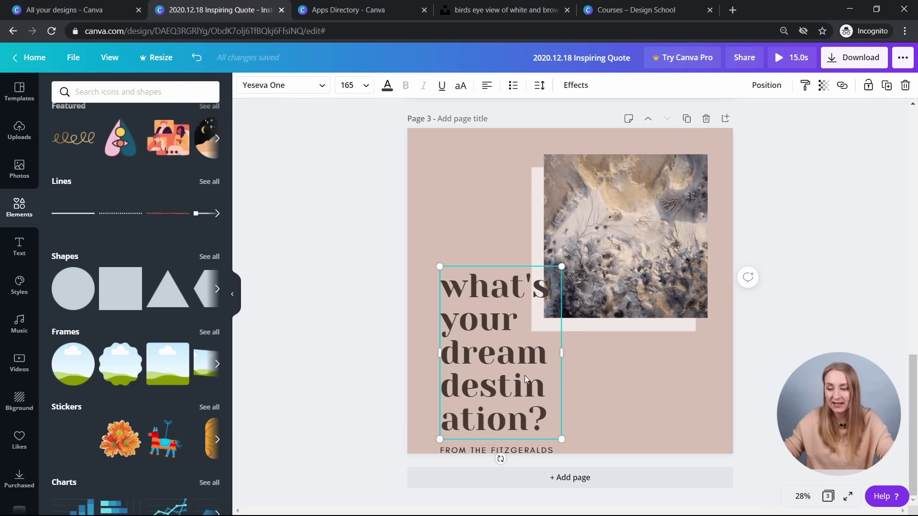
{"action": "left_click_drag", "start_coordinate": [568, 357], "coordinate": [733, 353]}
{"action": "left_click_drag", "start_coordinate": [728, 401], "coordinate": [714, 349]}
{"action": "left_click_drag", "start_coordinate": [629, 327], "coordinate": [623, 359]}
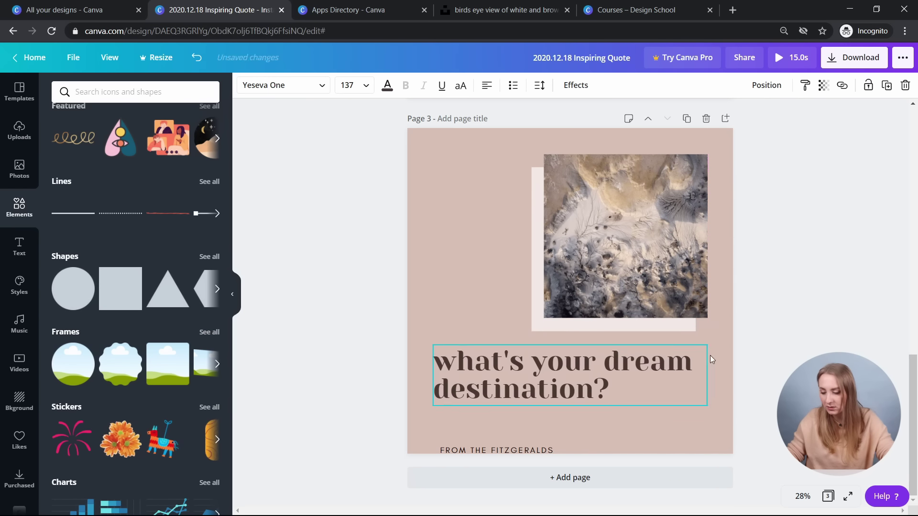
{"action": "left_click_drag", "start_coordinate": [524, 449], "coordinate": [492, 416]}
- Add a vertical line at page 3's upper left, reaching down to the photo's bottom edge
{"action": "left_click", "coordinate": [336, 337]}
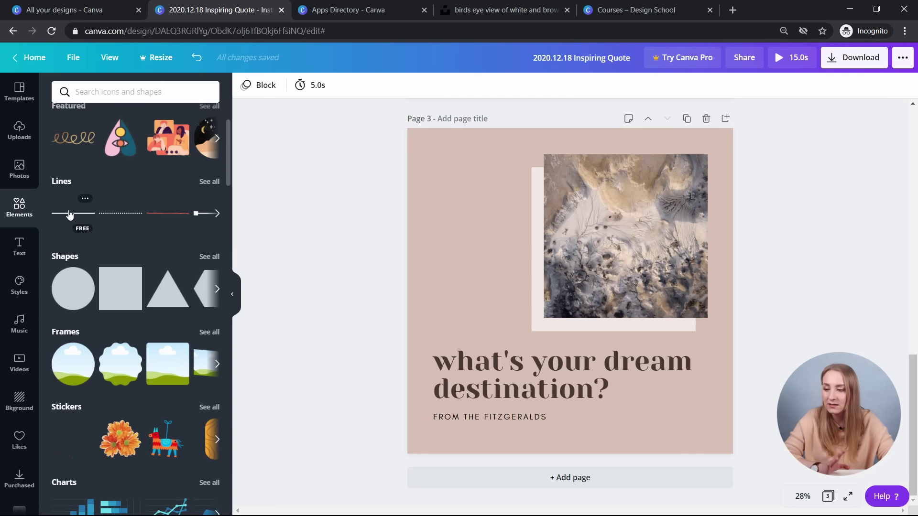
{"action": "left_click", "coordinate": [69, 214]}
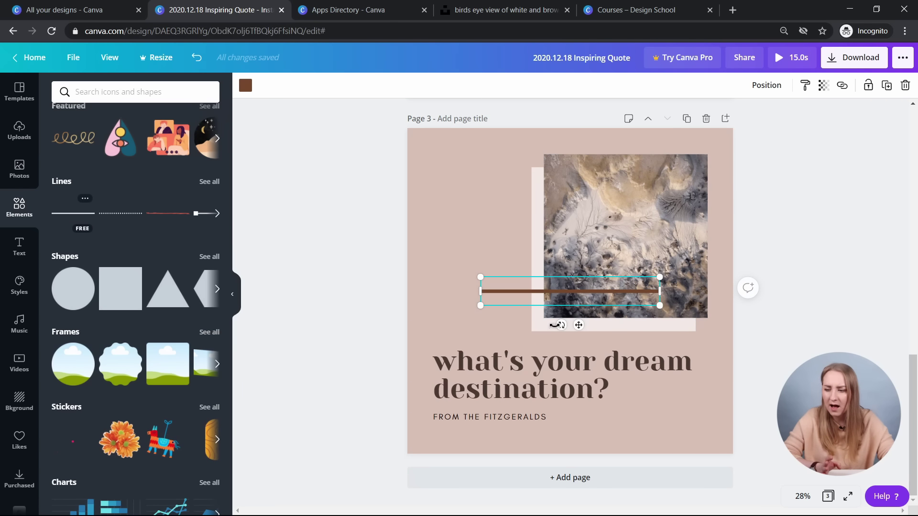
{"action": "left_click_drag", "start_coordinate": [593, 330], "coordinate": [652, 306]}
{"action": "left_click_drag", "start_coordinate": [575, 296], "coordinate": [443, 219]}
{"action": "left_click_drag", "start_coordinate": [440, 291], "coordinate": [432, 187]}
{"action": "left_click_drag", "start_coordinate": [434, 226], "coordinate": [436, 318]}
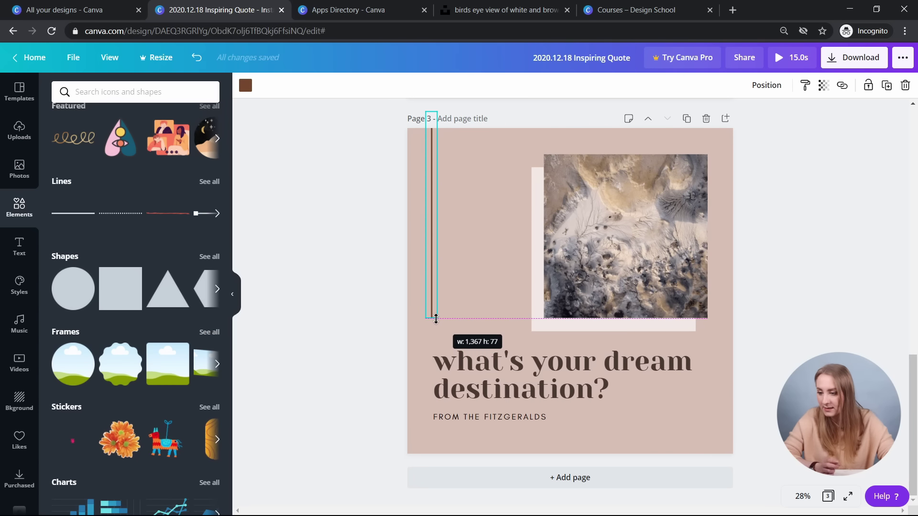
{"action": "left_click", "coordinate": [434, 292]}
{"action": "left_click_drag", "start_coordinate": [468, 271], "coordinate": [425, 261]}
{"action": "left_click_drag", "start_coordinate": [457, 205], "coordinate": [488, 204]}
{"action": "left_click", "coordinate": [432, 309]}
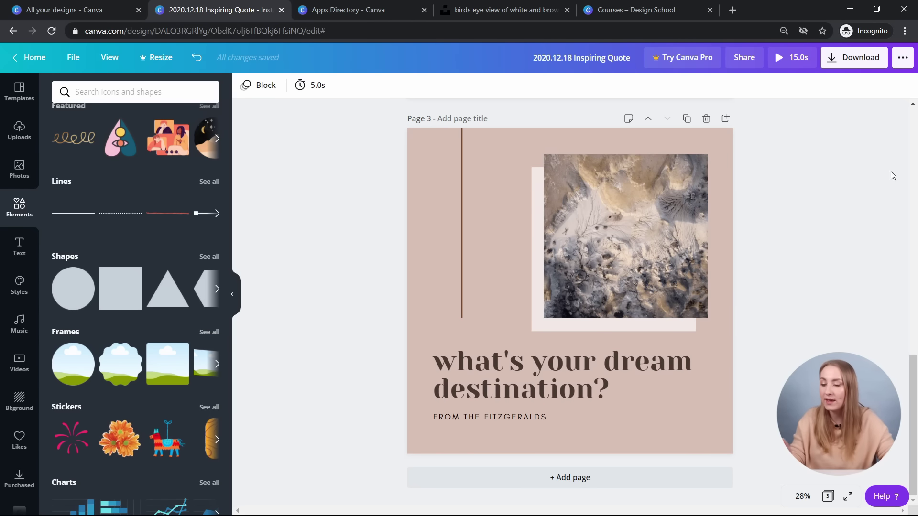
- Change the byline text to "LEAVE A COMMENT BELOW!"
{"action": "double_click", "coordinate": [492, 412]}
{"action": "type", "text": "LEAVE"}
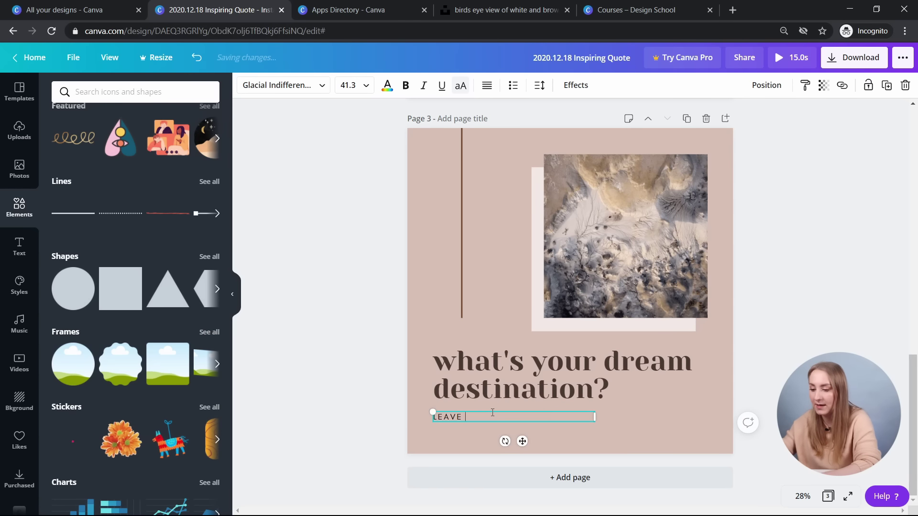
{"action": "type", "text": " A COMMENT "}
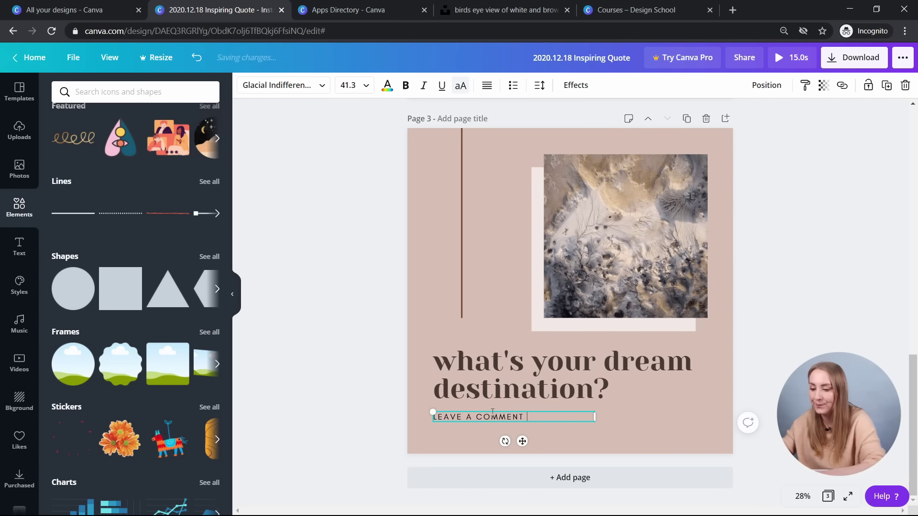
{"action": "type", "text": "BELOW!"}
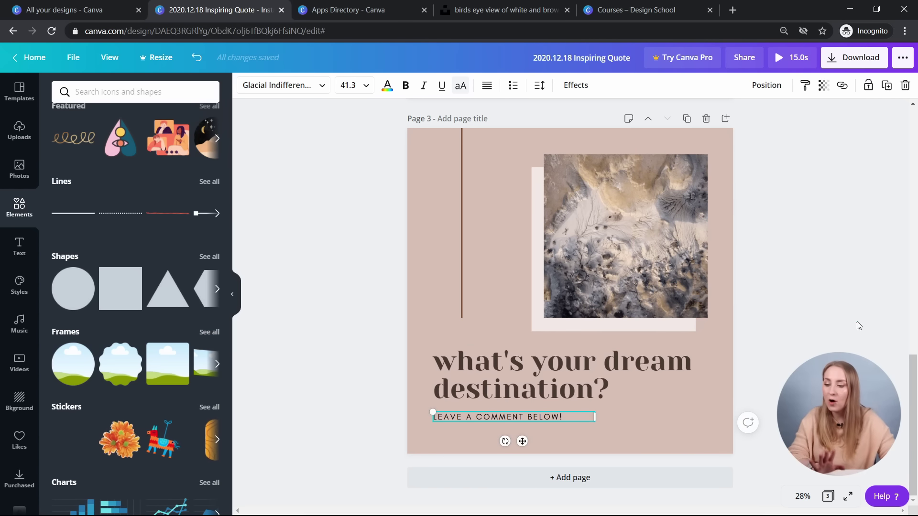
{"action": "left_click", "coordinate": [857, 322]}
{"action": "scroll", "coordinate": [627, 397], "scroll_direction": "up", "scroll_amount": 10}
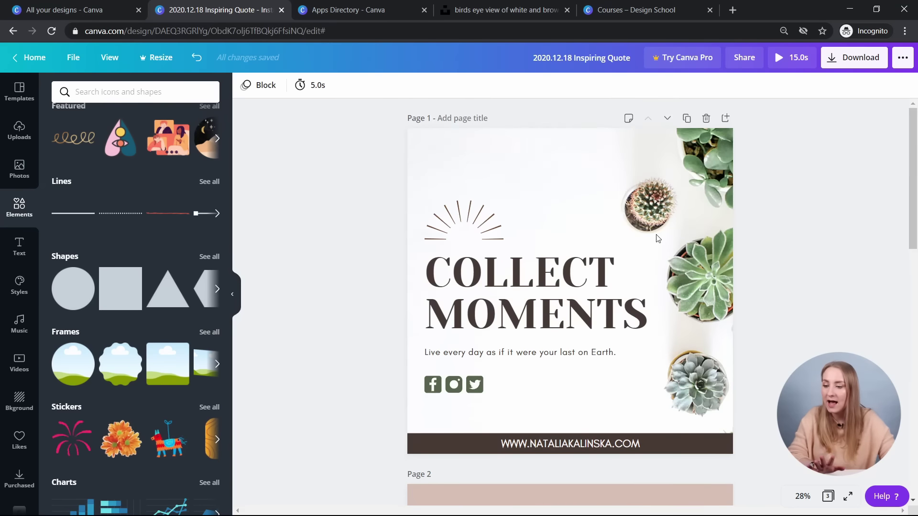
{"action": "scroll", "coordinate": [660, 241], "scroll_direction": "down", "scroll_amount": 10}
{"action": "scroll", "coordinate": [903, 300], "scroll_direction": "up", "scroll_amount": 3}
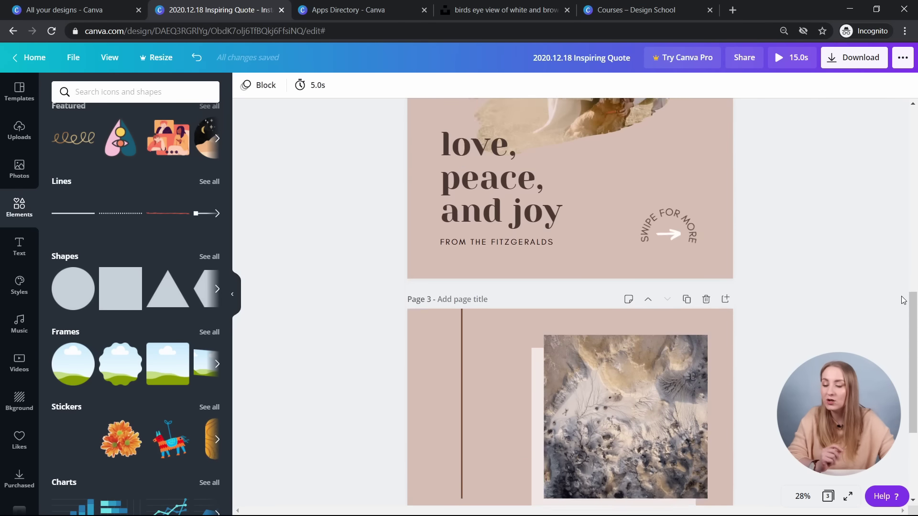
{"action": "scroll", "coordinate": [894, 297], "scroll_direction": "up", "scroll_amount": 8}
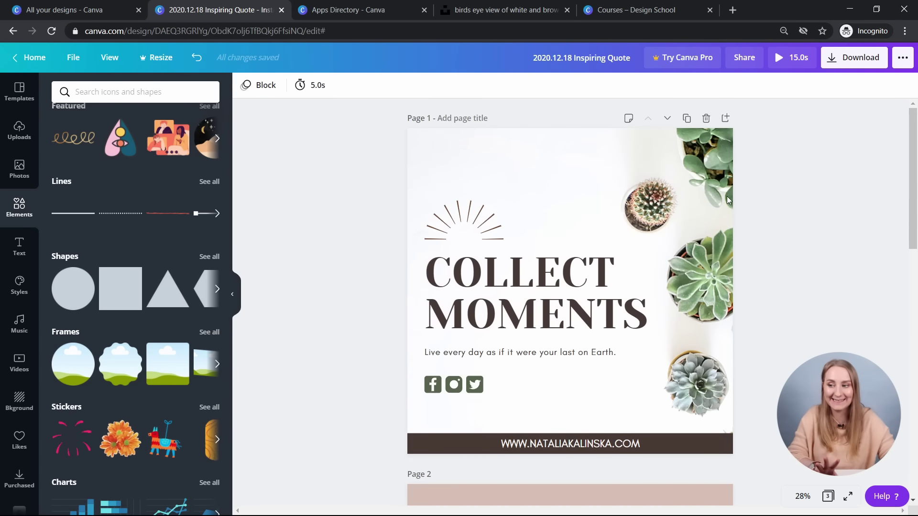
{"action": "scroll", "coordinate": [595, 236], "scroll_direction": "down", "scroll_amount": 10}
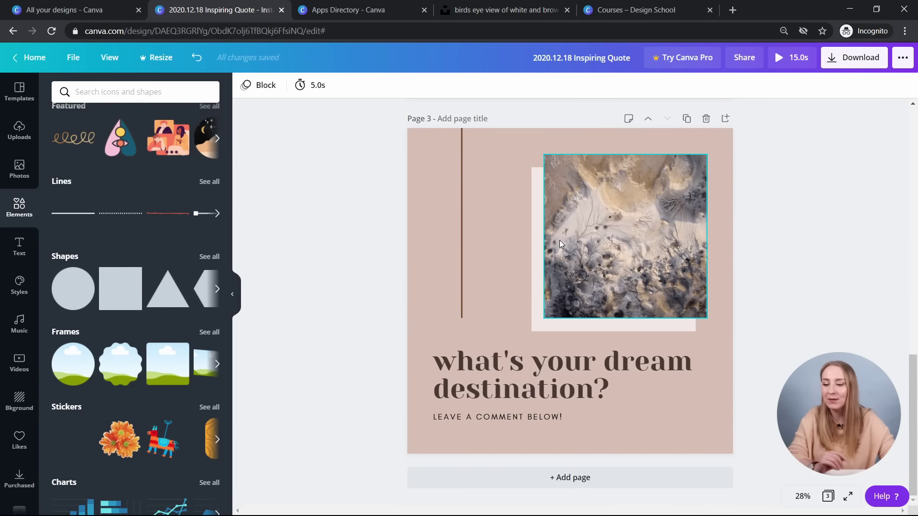
{"action": "scroll", "coordinate": [467, 355], "scroll_direction": "up", "scroll_amount": 5}
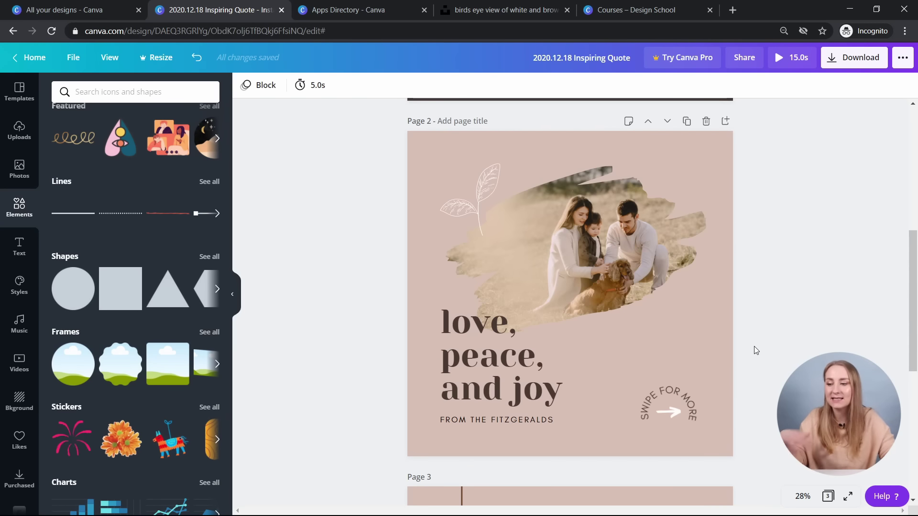
{"action": "scroll", "coordinate": [754, 349], "scroll_direction": "down", "scroll_amount": 8}
{"action": "scroll", "coordinate": [839, 303], "scroll_direction": "up", "scroll_amount": 15}
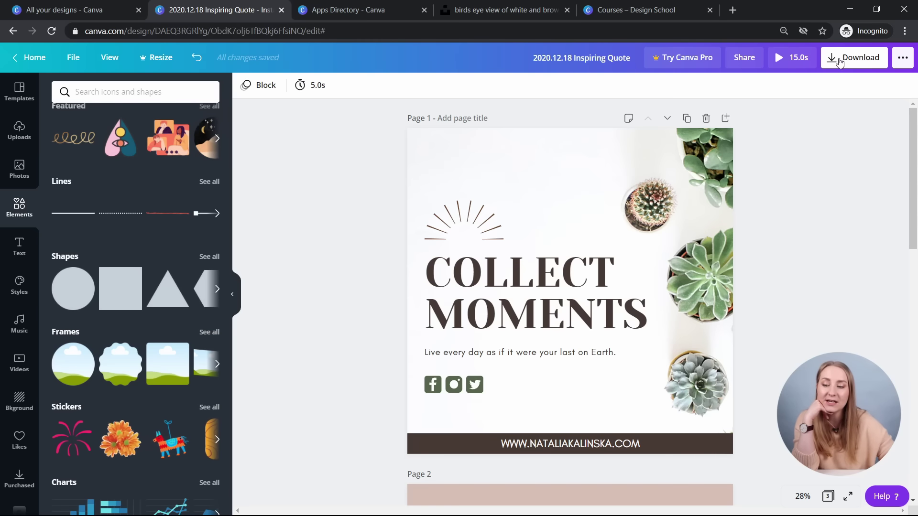
{"action": "left_click", "coordinate": [840, 59]}
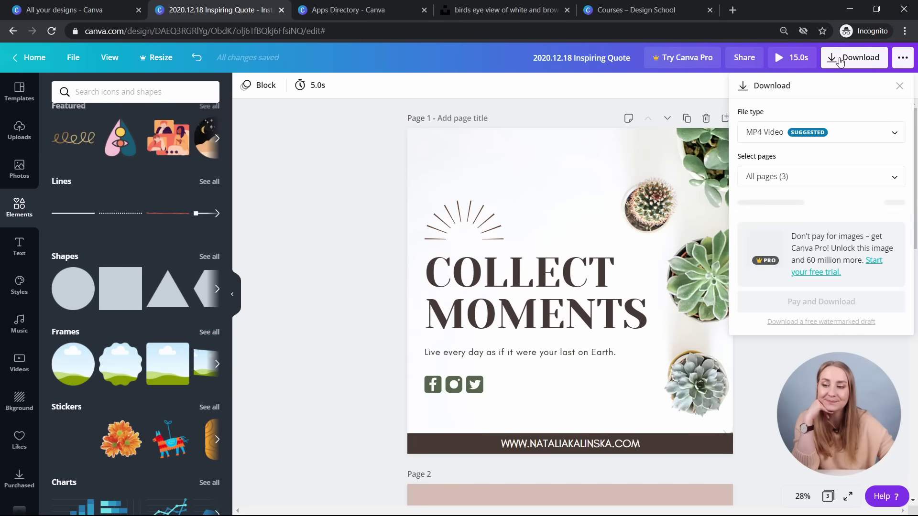
- Download only page 1 as an MP4 video and open the downloaded file
{"action": "left_click", "coordinate": [803, 139]}
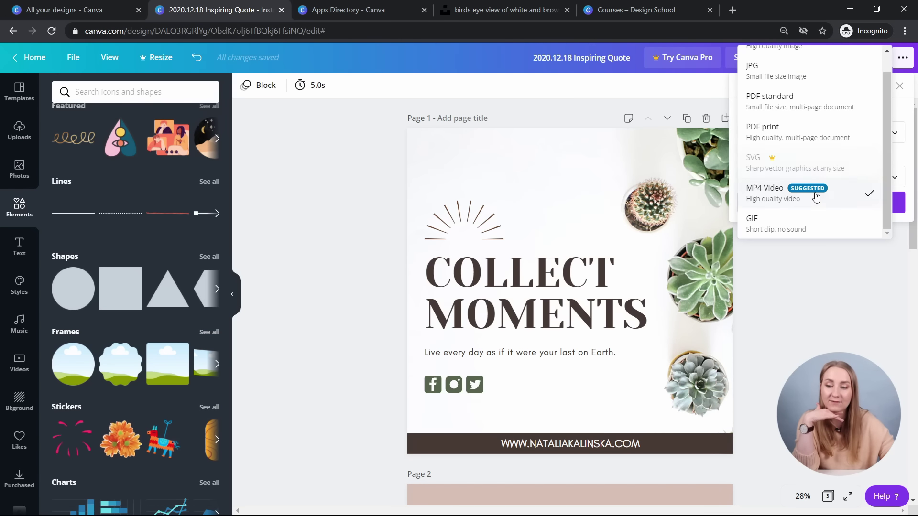
{"action": "scroll", "coordinate": [804, 129], "scroll_direction": "up", "scroll_amount": 1}
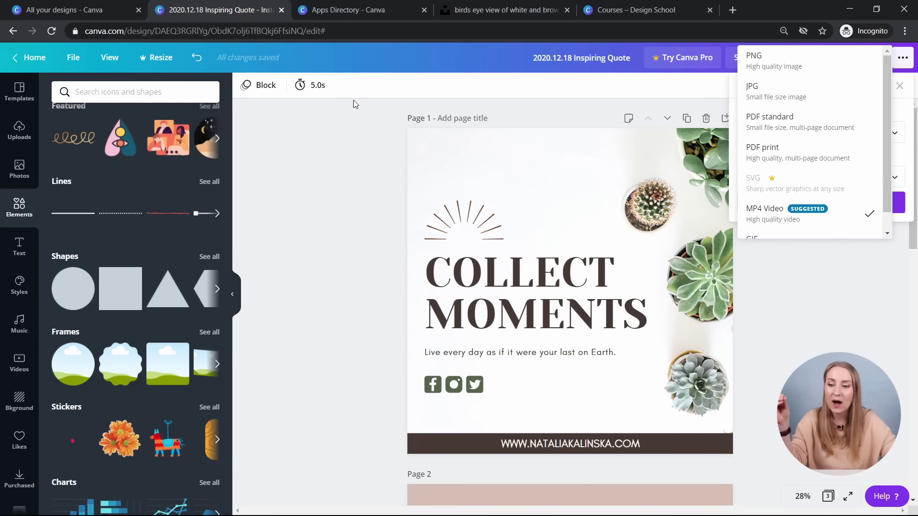
{"action": "scroll", "coordinate": [794, 187], "scroll_direction": "down", "scroll_amount": 1}
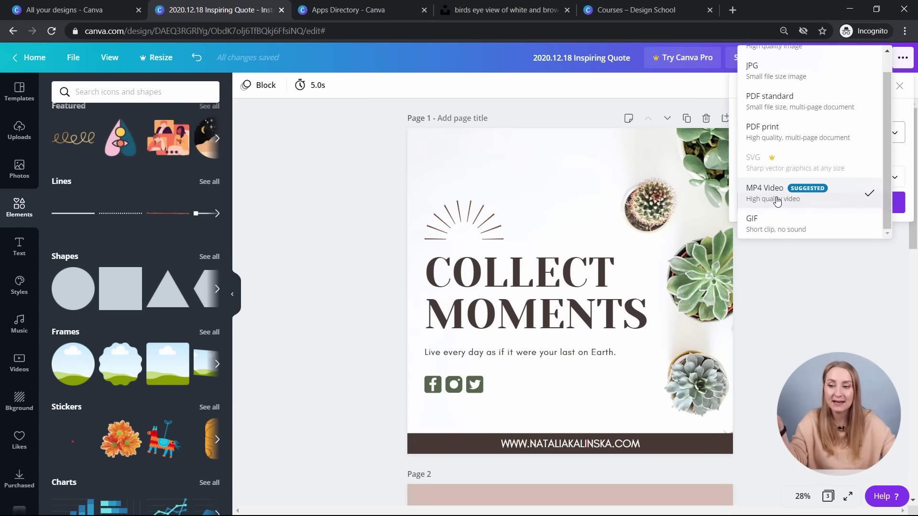
{"action": "left_click", "coordinate": [776, 201]}
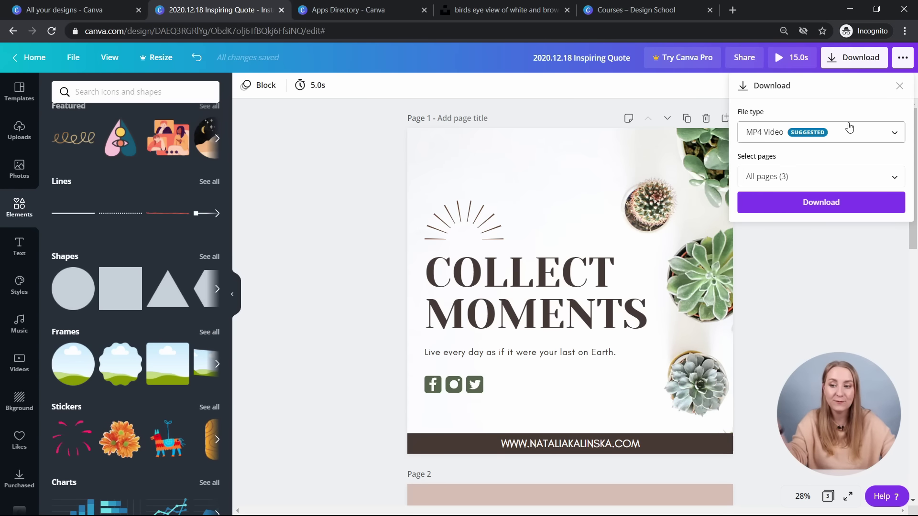
{"action": "left_click", "coordinate": [780, 178]}
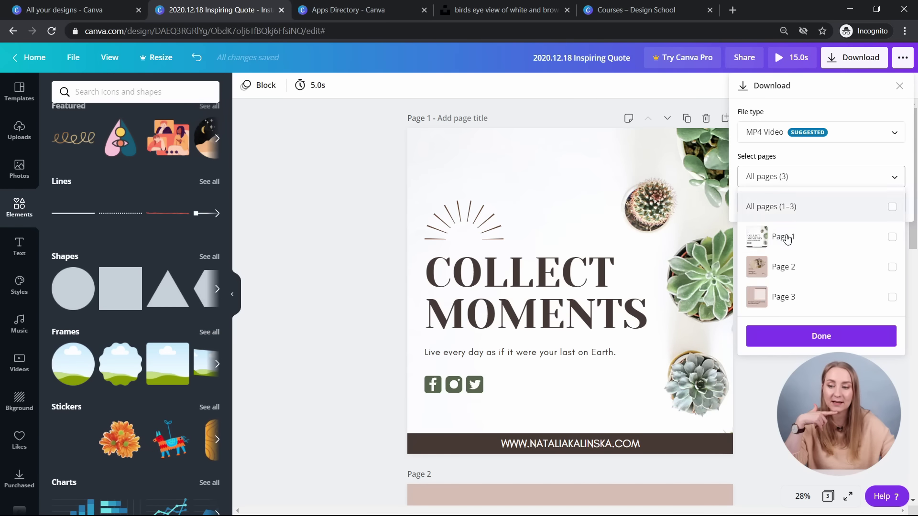
{"action": "left_click", "coordinate": [787, 238]}
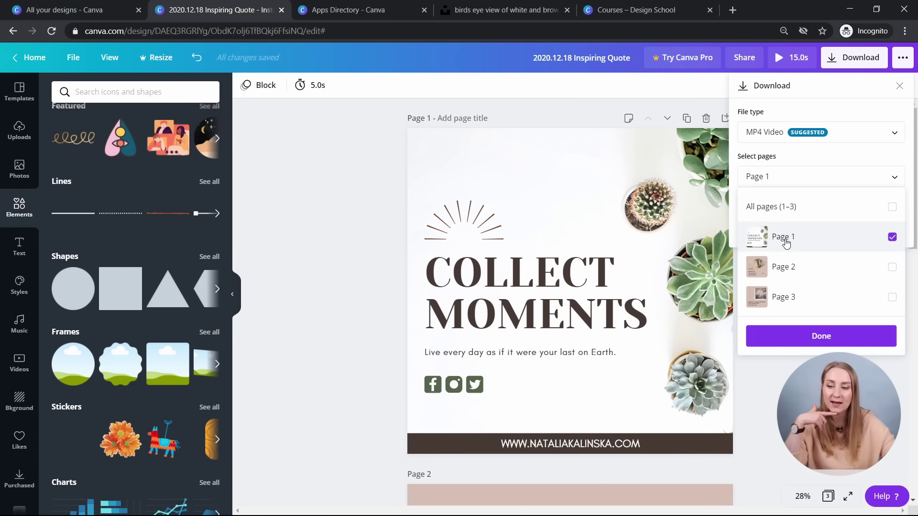
{"action": "left_click", "coordinate": [796, 342]}
{"action": "left_click", "coordinate": [786, 211]}
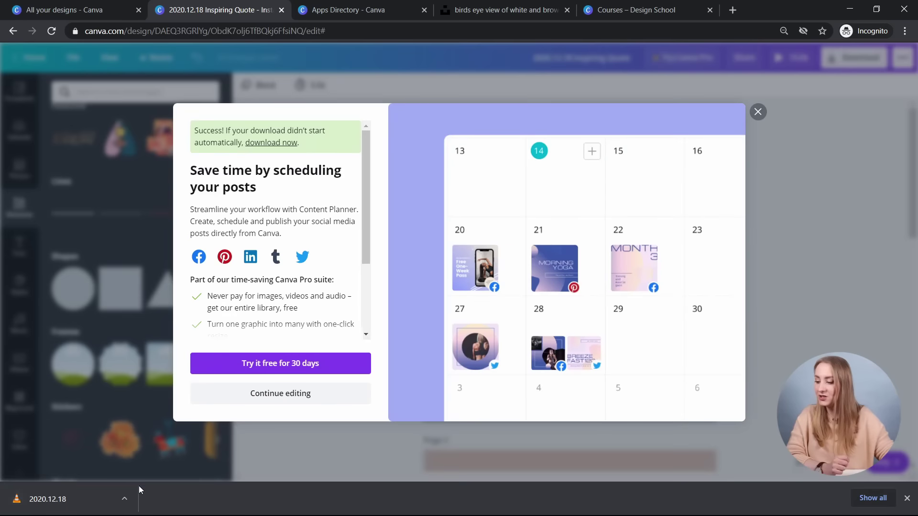
{"action": "left_click", "coordinate": [80, 503]}
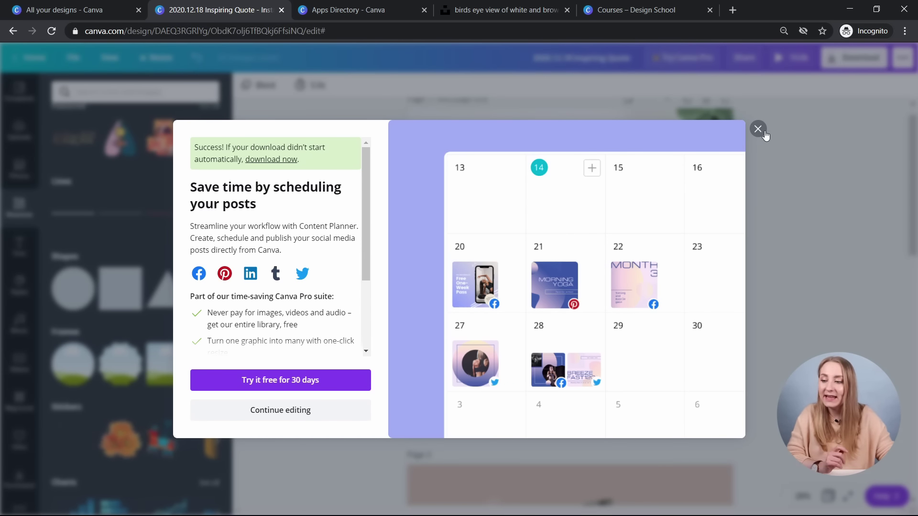
{"action": "left_click", "coordinate": [764, 133]}
- Review the carousel pages and briefly check the page animation options
{"action": "scroll", "coordinate": [822, 177], "scroll_direction": "down", "scroll_amount": 10}
{"action": "scroll", "coordinate": [791, 311], "scroll_direction": "down", "scroll_amount": 1}
{"action": "scroll", "coordinate": [795, 312], "scroll_direction": "up", "scroll_amount": 3}
{"action": "scroll", "coordinate": [795, 312], "scroll_direction": "down", "scroll_amount": 3}
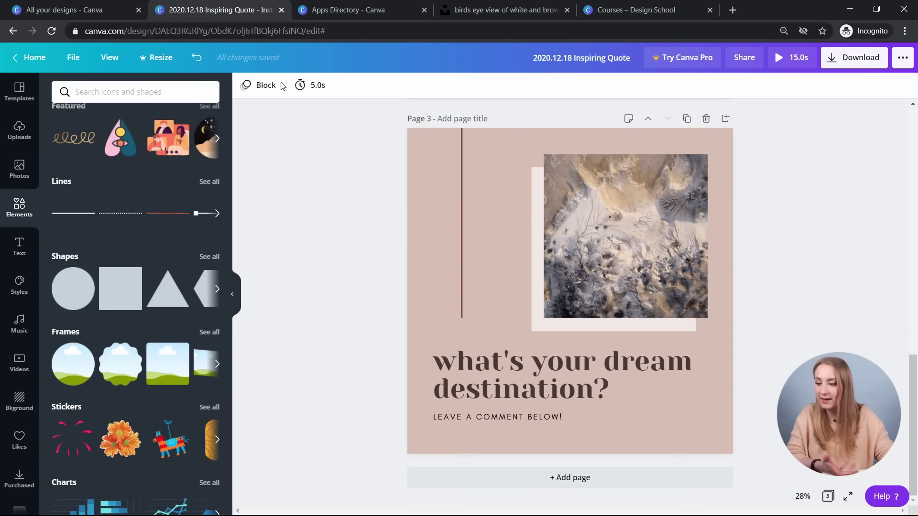
{"action": "left_click", "coordinate": [282, 85]}
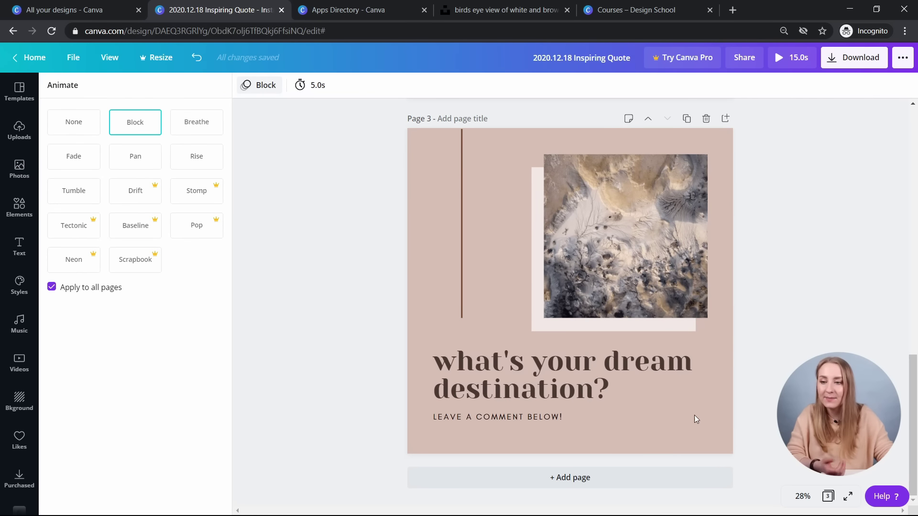
{"action": "left_click", "coordinate": [258, 85]}
- Download pages 2 and 3 as PNG images and dismiss the promotion pop-up
{"action": "left_click", "coordinate": [854, 57]}
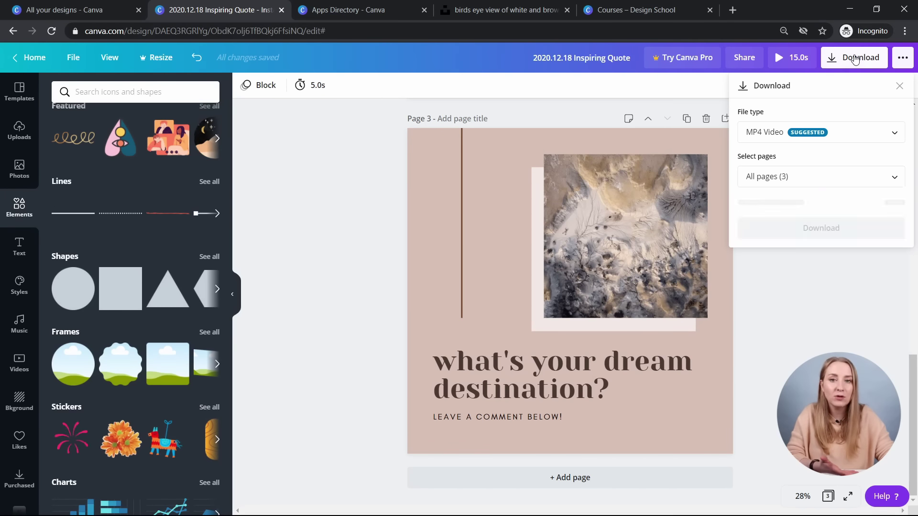
{"action": "left_click", "coordinate": [813, 133]}
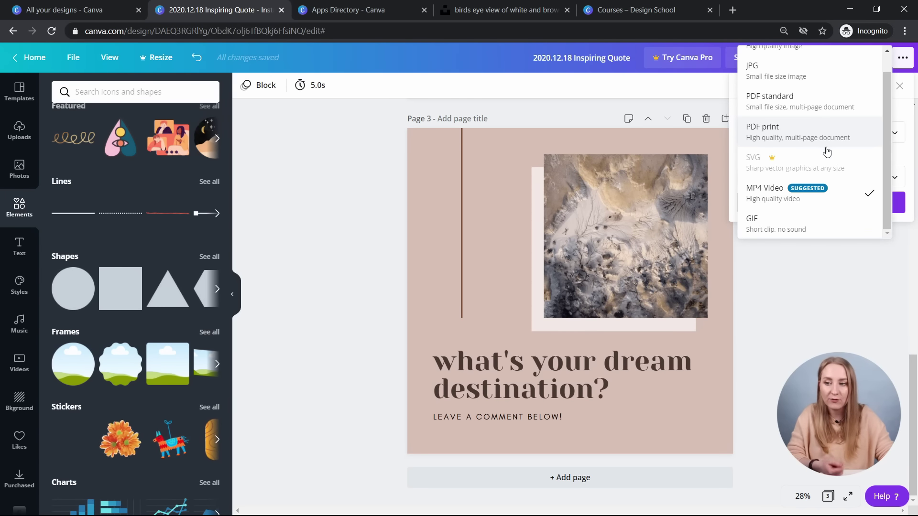
{"action": "left_click", "coordinate": [778, 63]}
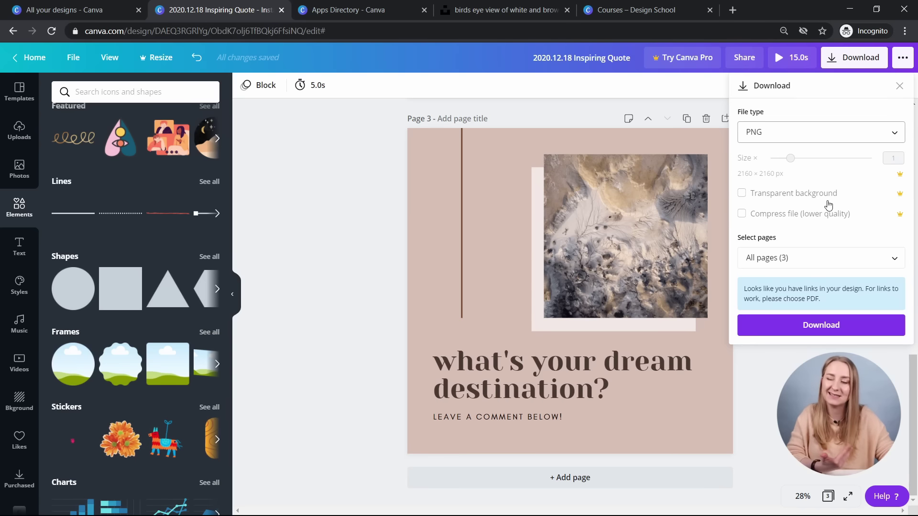
{"action": "left_click", "coordinate": [853, 256]}
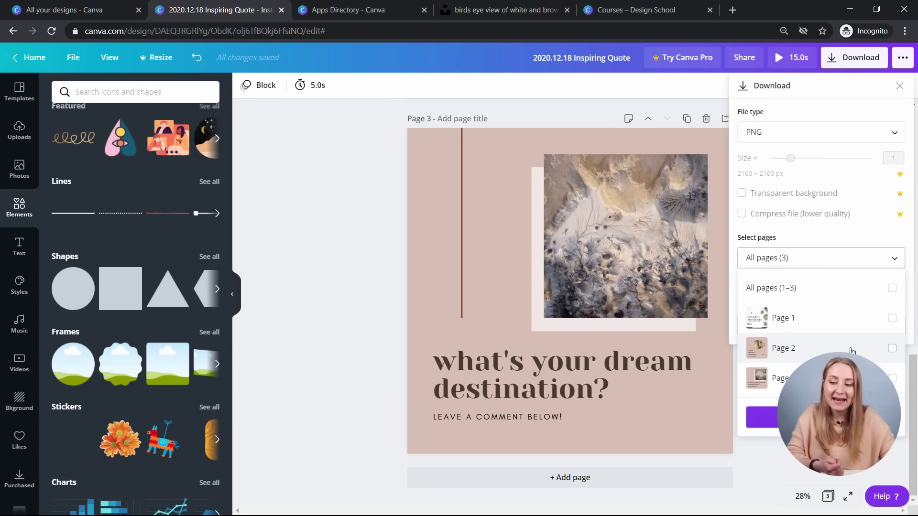
{"action": "left_click", "coordinate": [793, 353]}
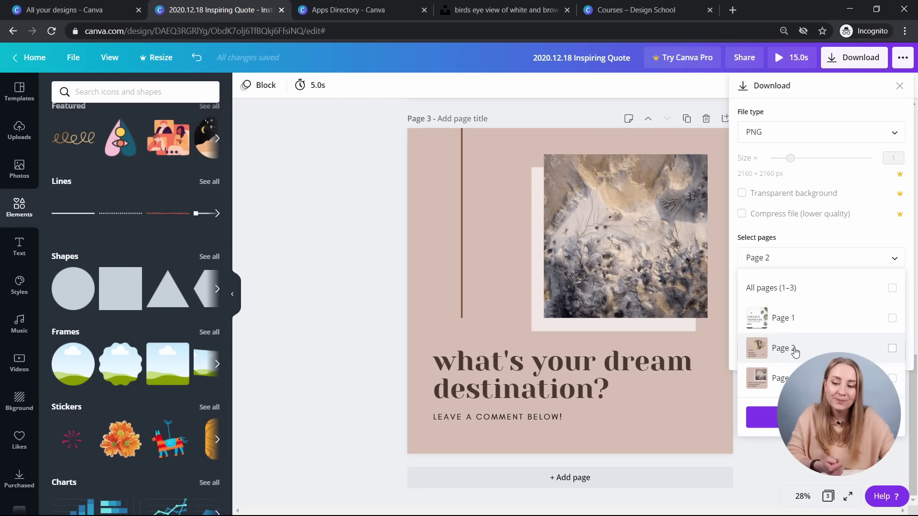
{"action": "left_click", "coordinate": [784, 378]}
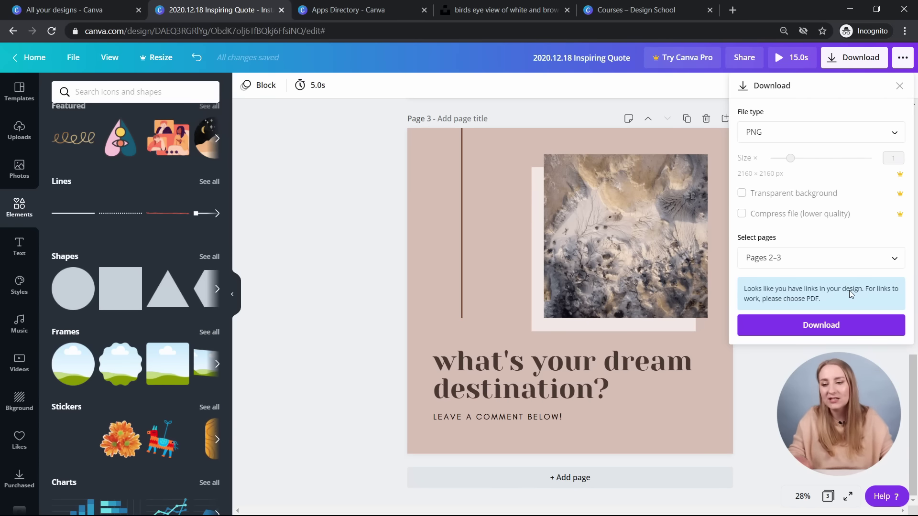
{"action": "left_click", "coordinate": [821, 325]}
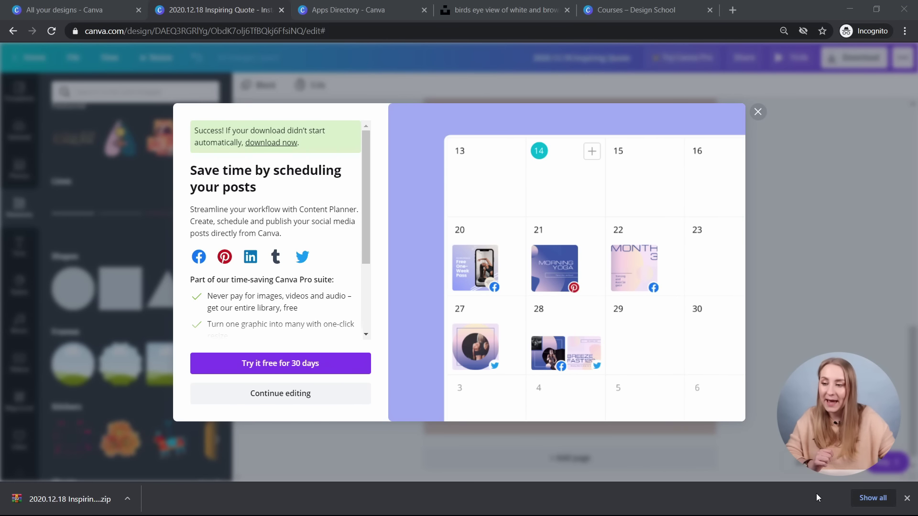
{"action": "left_click", "coordinate": [909, 498]}
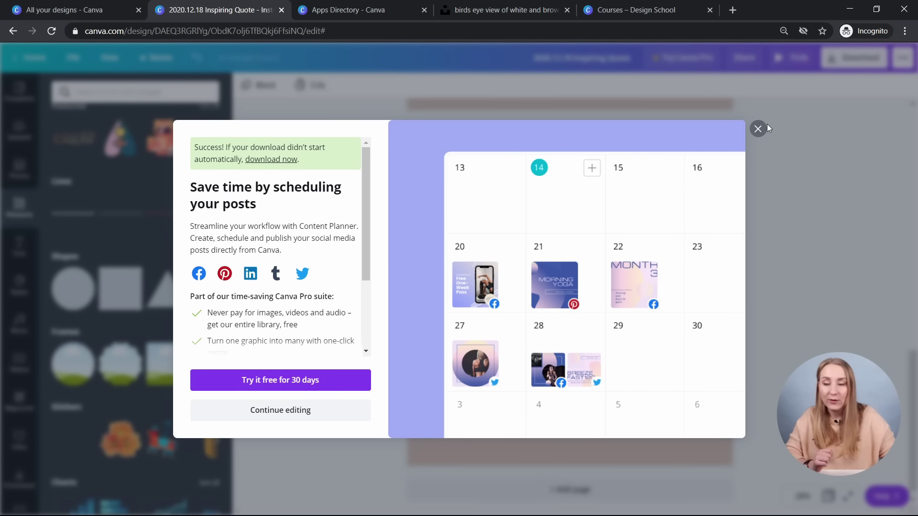
{"action": "left_click", "coordinate": [758, 127]}
{"action": "scroll", "coordinate": [798, 239], "scroll_direction": "up", "scroll_amount": 5}
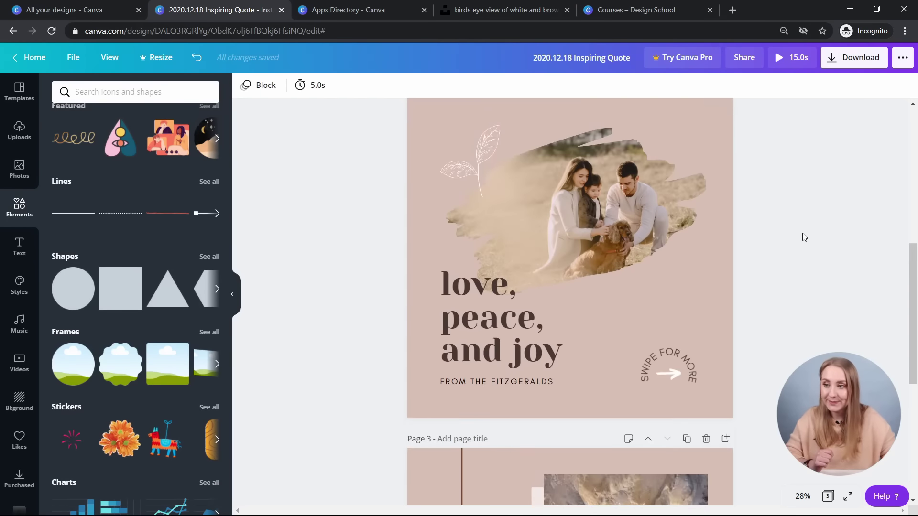
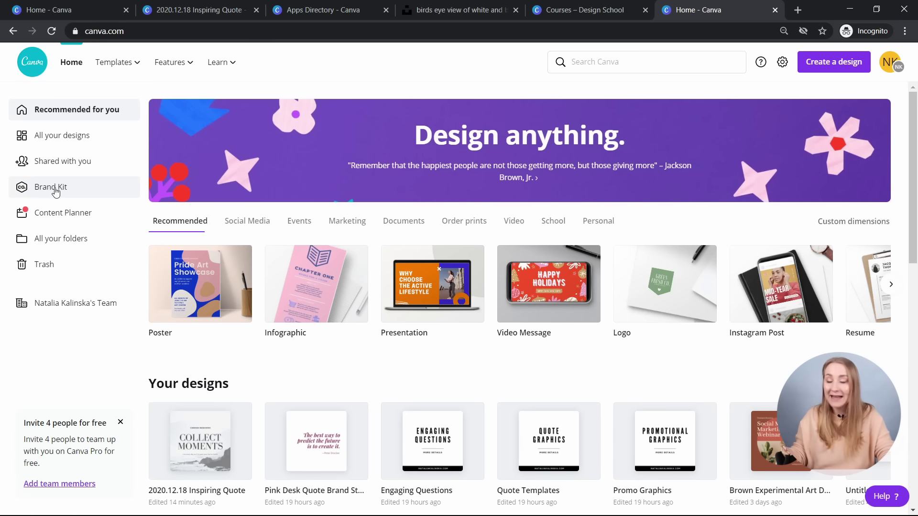
- Open the Brand Kit and upload the brand logo image under Brand logos
{"action": "left_click", "coordinate": [55, 191]}
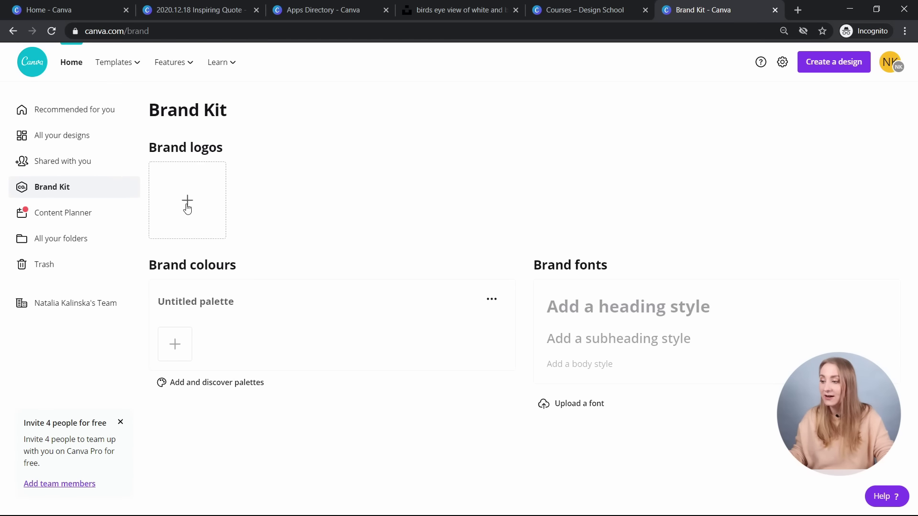
{"action": "left_click", "coordinate": [187, 201]}
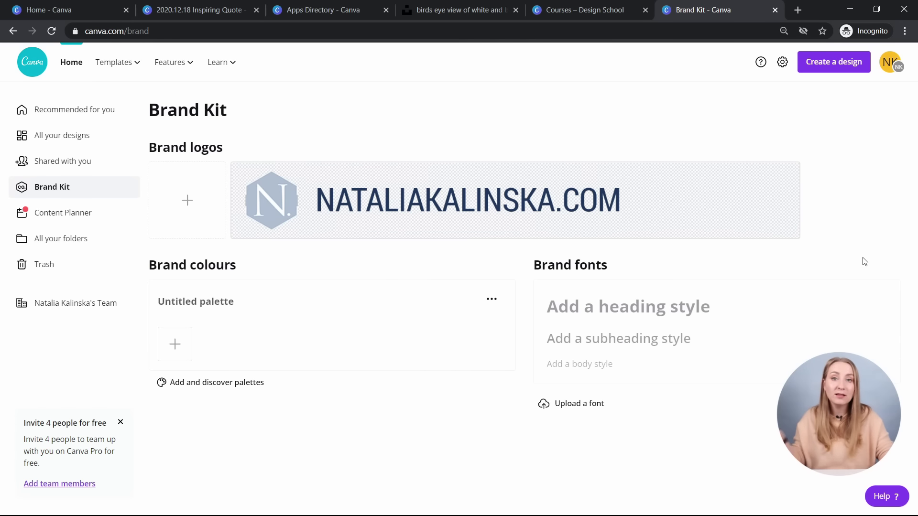
{"action": "left_click", "coordinate": [176, 211]}
{"action": "key", "text": "Escape"}
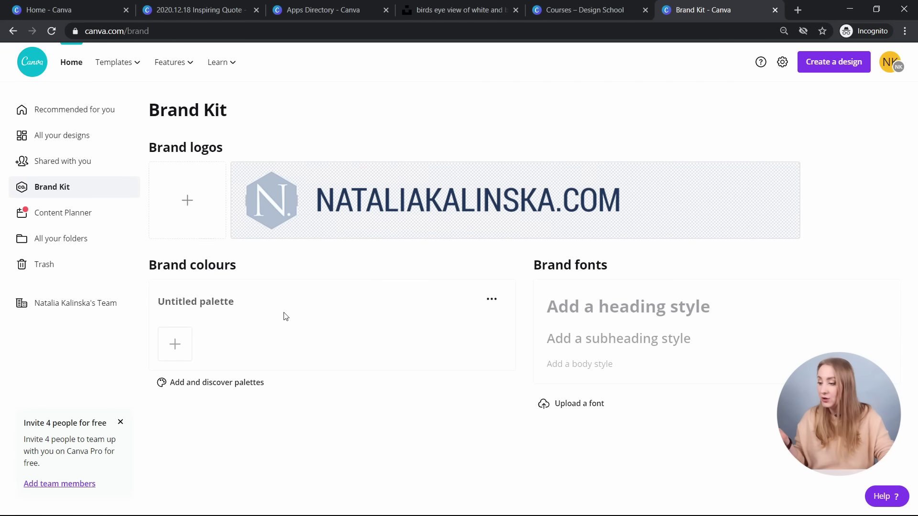
- Add a teal #31898B colour swatch to the first brand palette
{"action": "left_click", "coordinate": [174, 352]}
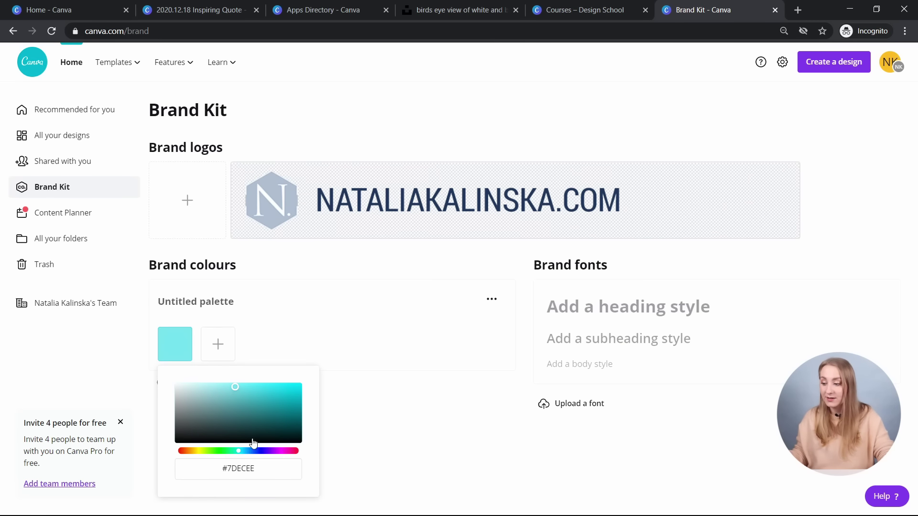
{"action": "left_click_drag", "start_coordinate": [221, 468], "coordinate": [247, 466]}
{"action": "left_click", "coordinate": [254, 469]}
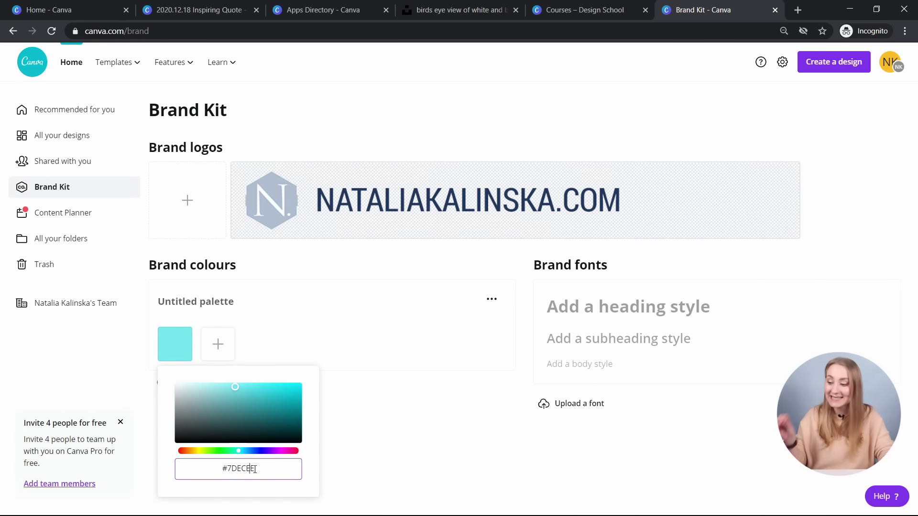
{"action": "double_click", "coordinate": [255, 469]}
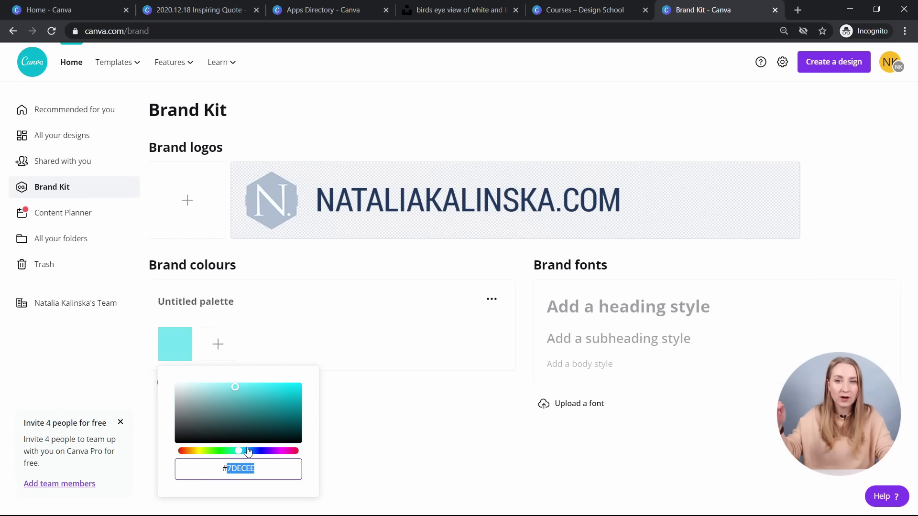
{"action": "mouse_move", "coordinate": [254, 417]}
{"action": "left_mouse_down"}
{"action": "mouse_move", "coordinate": [194, 399]}
{"action": "mouse_move", "coordinate": [248, 391]}
{"action": "mouse_move", "coordinate": [256, 411]}
{"action": "left_mouse_up"}
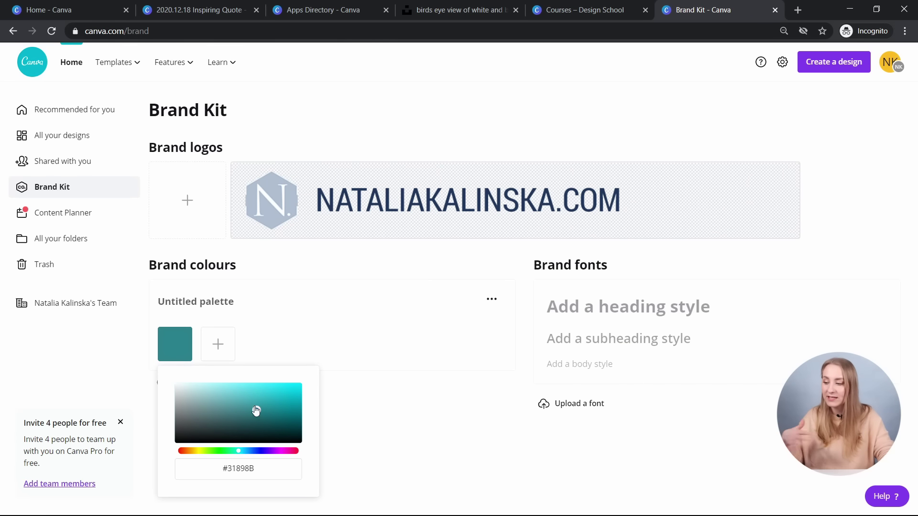
{"action": "left_click", "coordinate": [189, 300]}
- Add a second, empty palette, then delete it again
{"action": "left_click", "coordinate": [492, 299]}
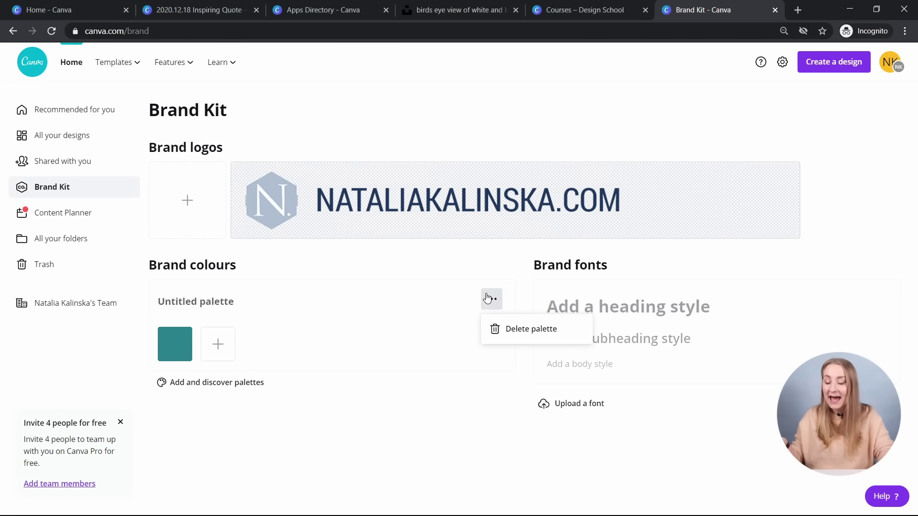
{"action": "left_click", "coordinate": [193, 386]}
{"action": "left_click", "coordinate": [215, 267]}
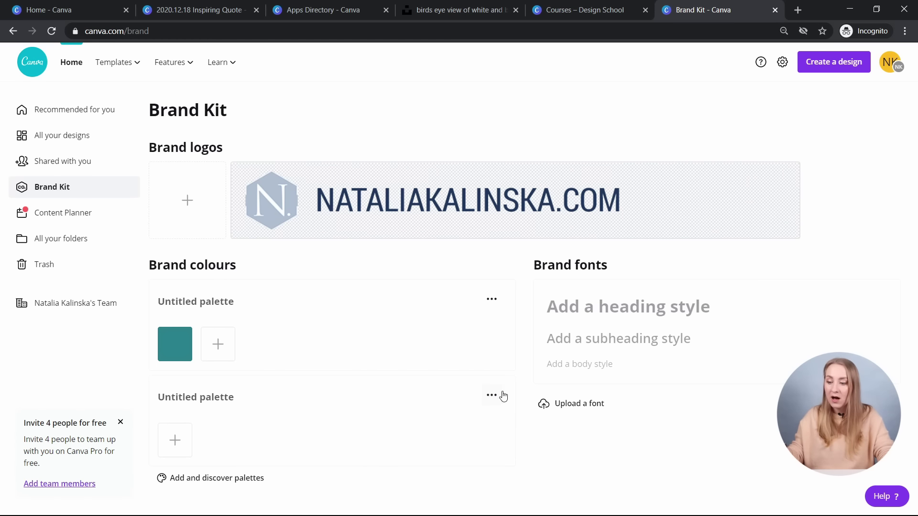
{"action": "left_click", "coordinate": [491, 395]}
{"action": "left_click", "coordinate": [512, 446]}
{"action": "left_click", "coordinate": [508, 327]}
- Add the Luscious Lemonade preset palette to the brand colours
{"action": "left_click", "coordinate": [175, 381]}
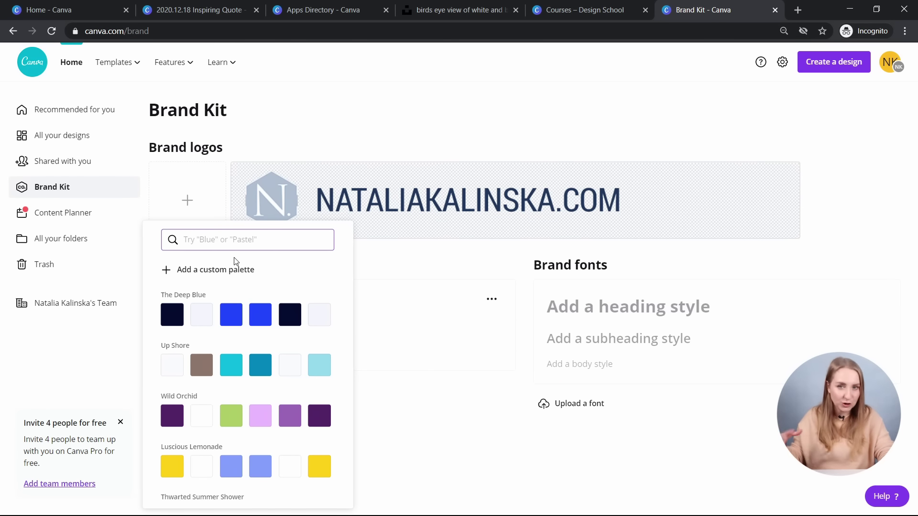
{"action": "scroll", "coordinate": [274, 375], "scroll_direction": "down", "scroll_amount": 1}
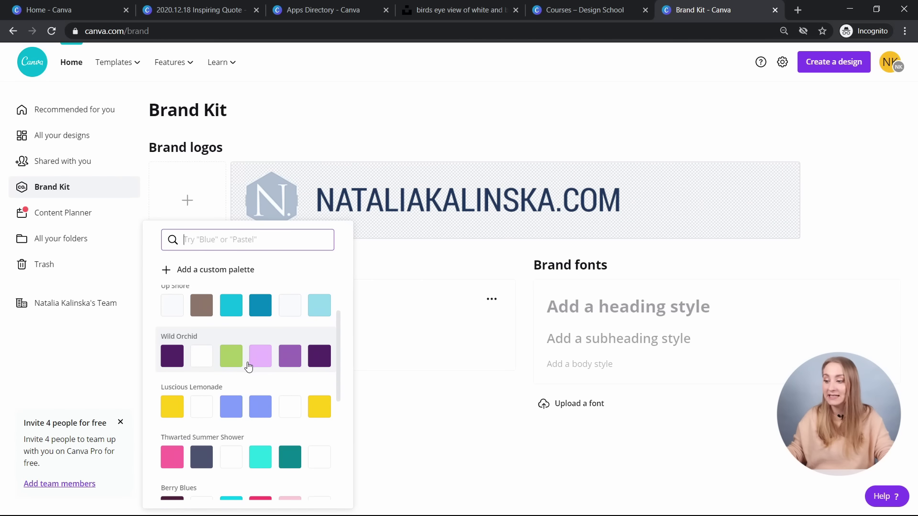
{"action": "scroll", "coordinate": [242, 354], "scroll_direction": "down", "scroll_amount": 1}
{"action": "left_click", "coordinate": [235, 344]}
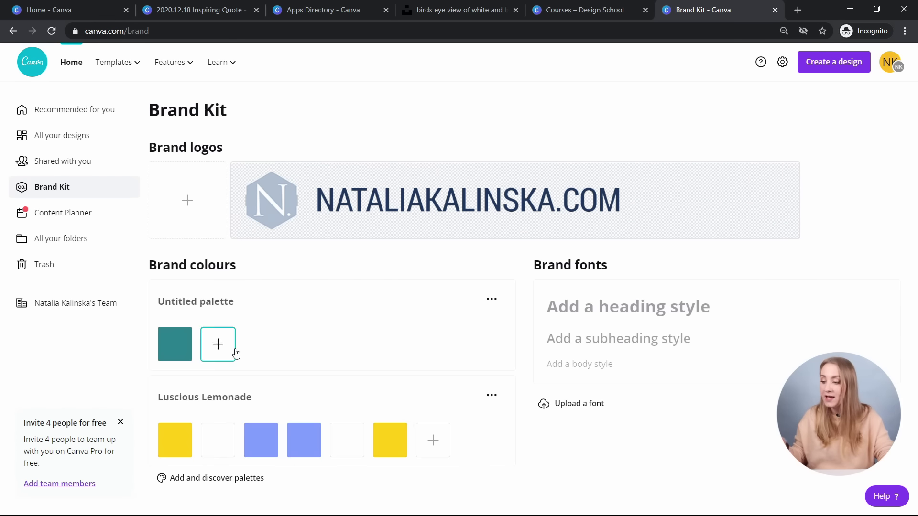
- Rename the first palette to 'Main Color Palette'
{"action": "left_click", "coordinate": [201, 301]}
{"action": "type", "text": "Mai"}
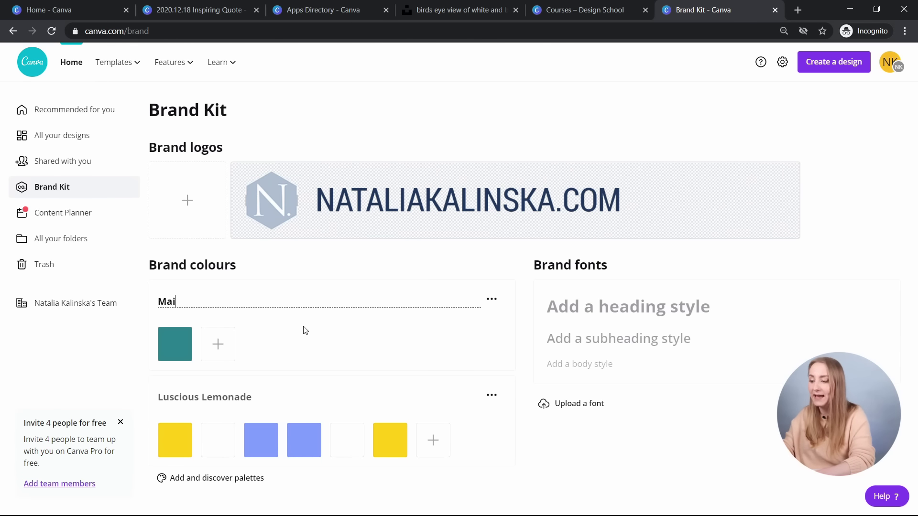
{"action": "type", "text": "n Color"}
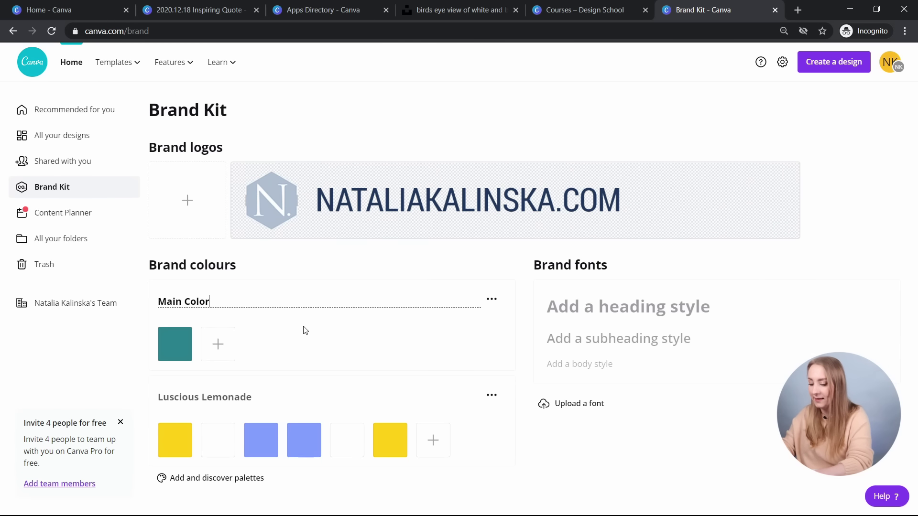
{"action": "type", "text": " Palette"}
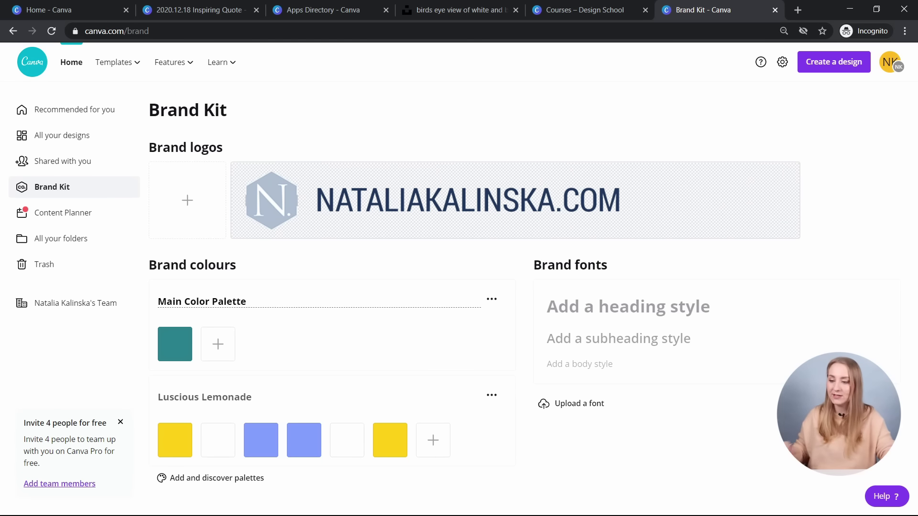
{"action": "key", "text": "Return"}
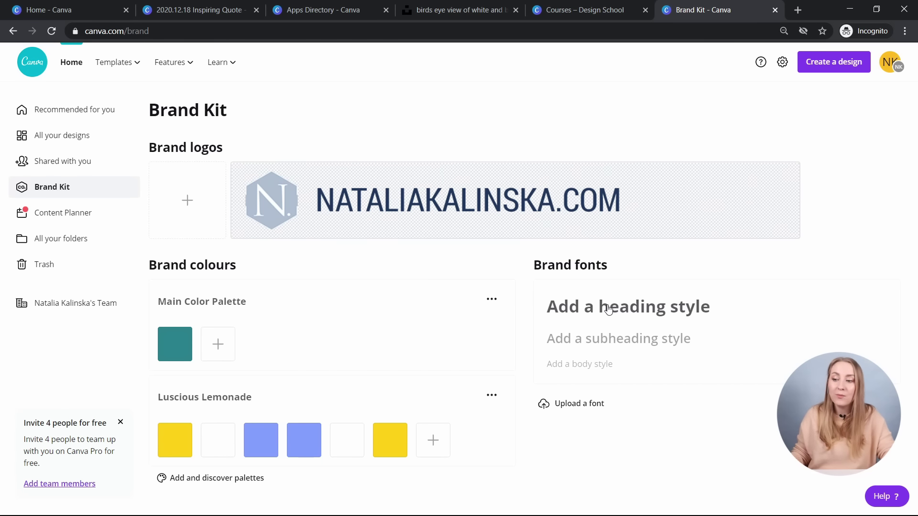
- Set the heading style to League Spartan at size 31.5
{"action": "left_click", "coordinate": [610, 310]}
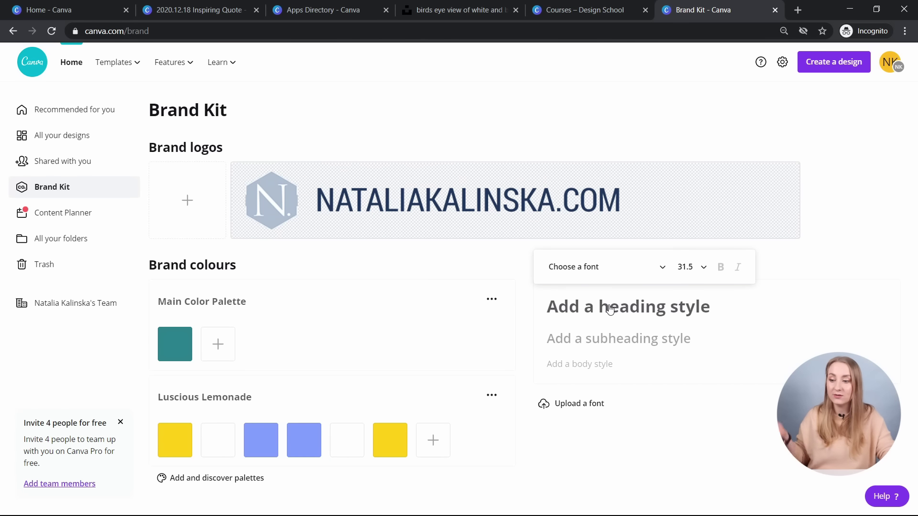
{"action": "left_click", "coordinate": [575, 271]}
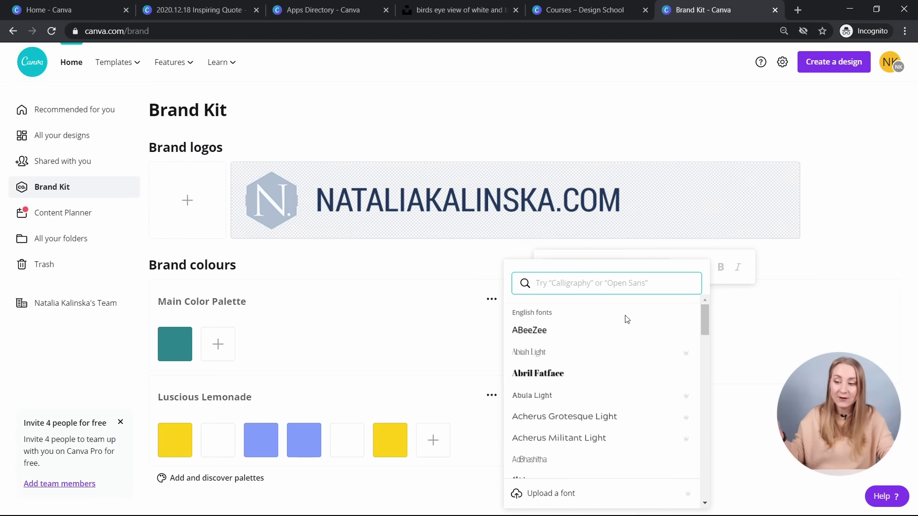
{"action": "mouse_move", "coordinate": [685, 359]}
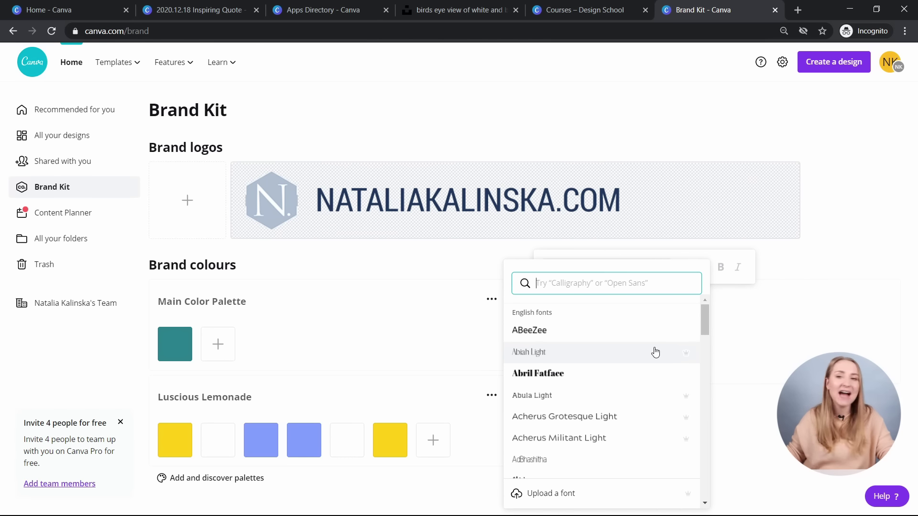
{"action": "type", "text": "league"}
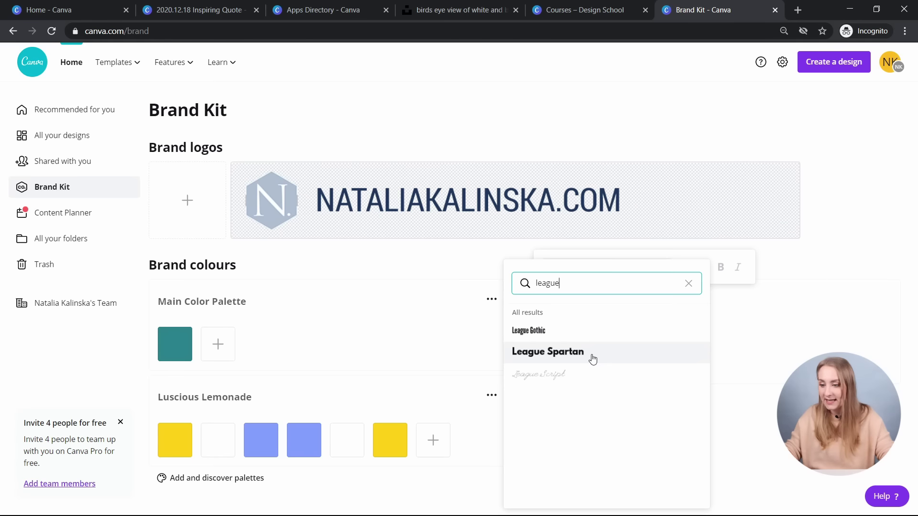
{"action": "left_click", "coordinate": [591, 352]}
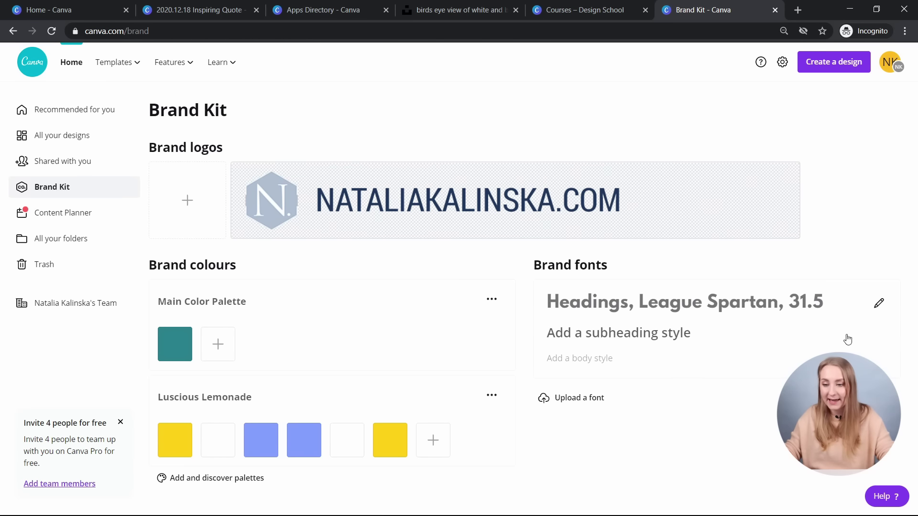
{"action": "left_click", "coordinate": [879, 303]}
{"action": "left_click", "coordinate": [832, 266]}
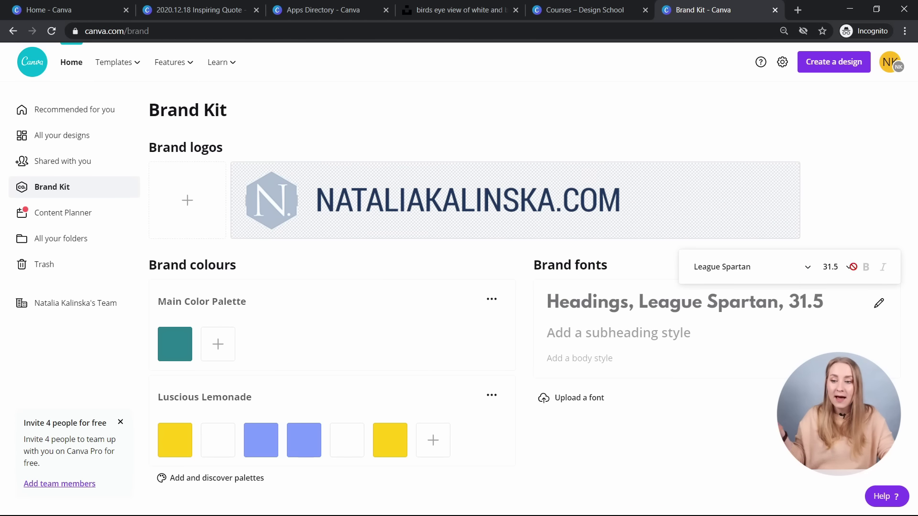
{"action": "left_click", "coordinate": [836, 266]}
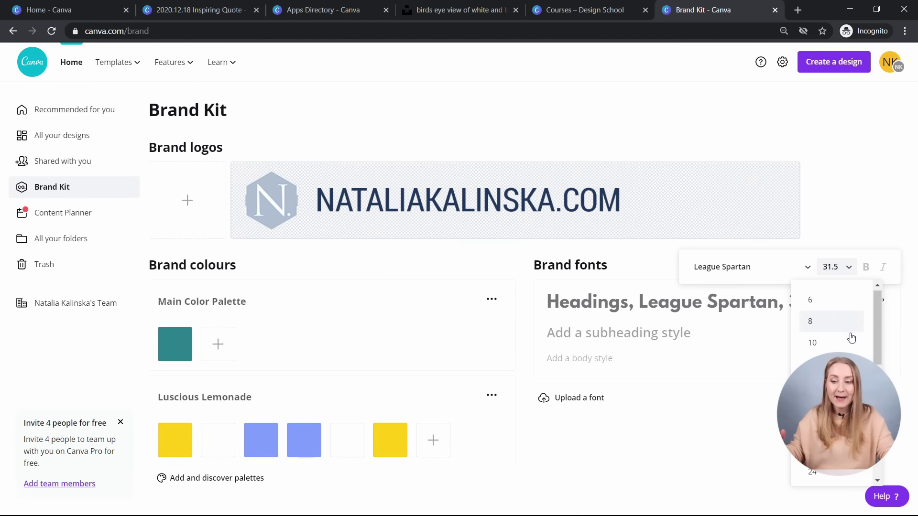
{"action": "scroll", "coordinate": [846, 332], "scroll_direction": "down", "scroll_amount": 3}
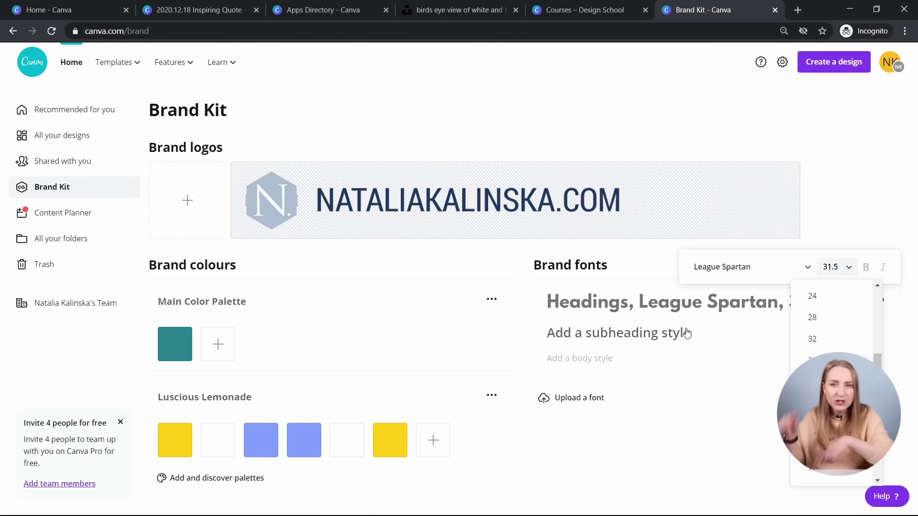
- Set the subheading font to Playfair Display
{"action": "left_click", "coordinate": [640, 333]}
{"action": "left_click", "coordinate": [571, 302]}
{"action": "type", "text": "league"}
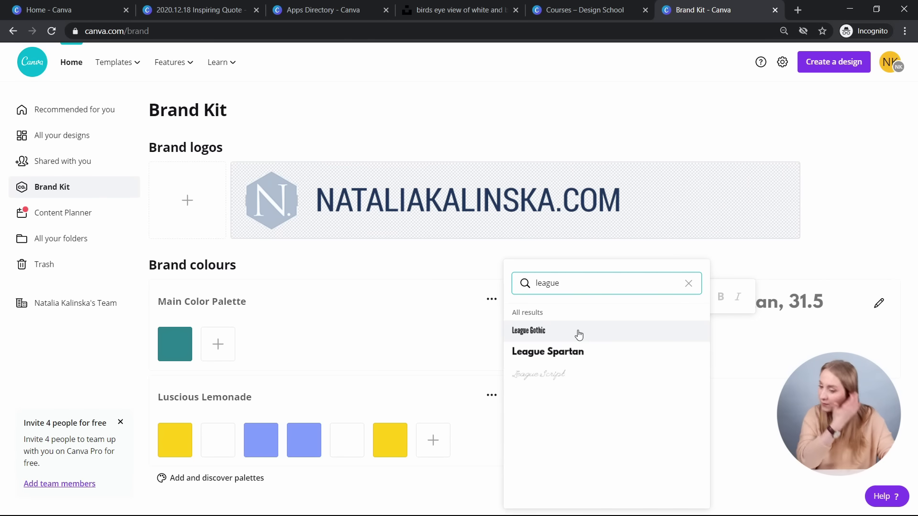
{"action": "double_click", "coordinate": [585, 283]}
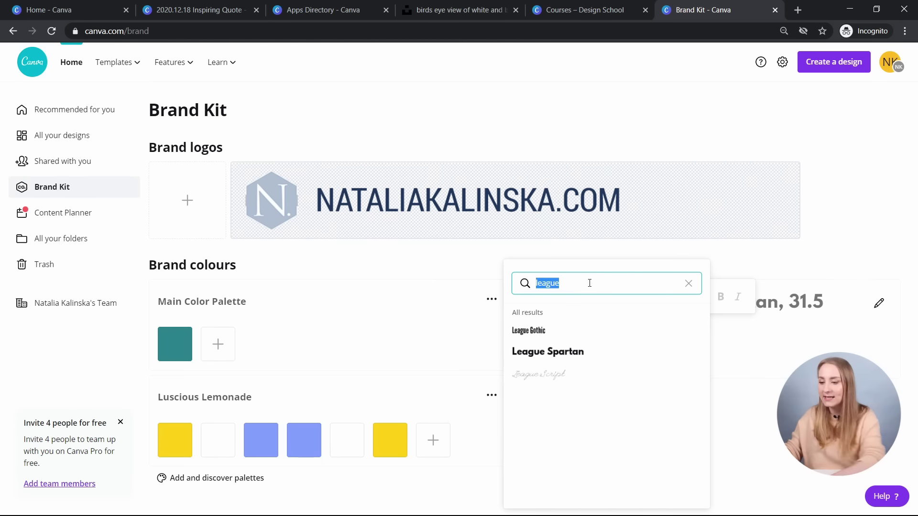
{"action": "key", "text": "BackSpace"}
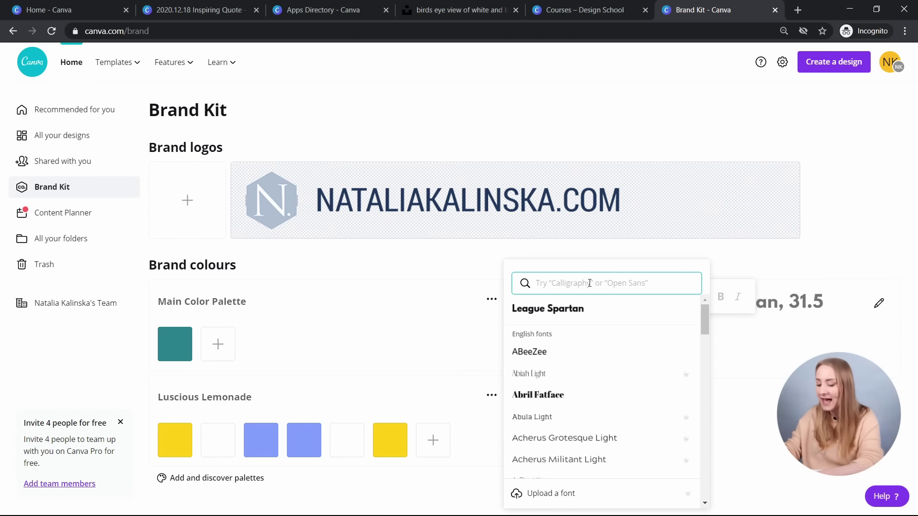
{"action": "type", "text": "play"}
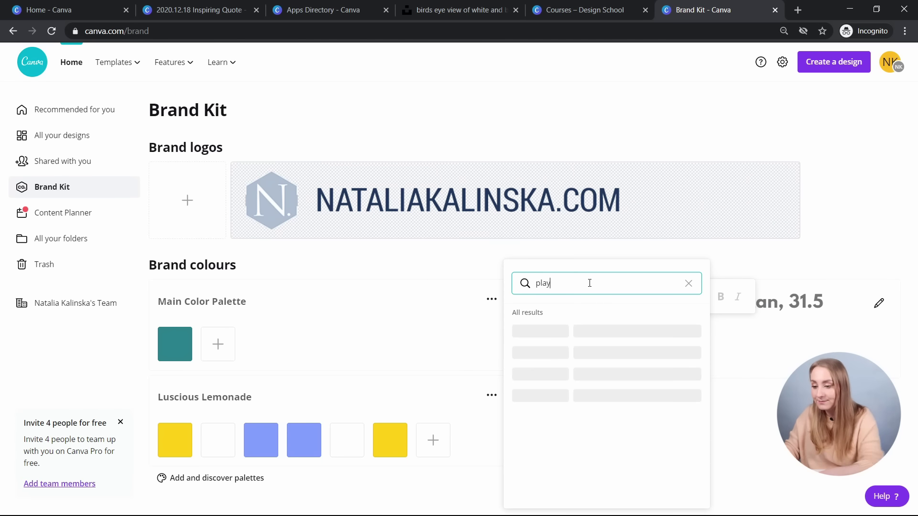
{"action": "left_click", "coordinate": [583, 330]}
- Make the subheading italic at size 16, leaving bold off
{"action": "left_click", "coordinate": [878, 331]}
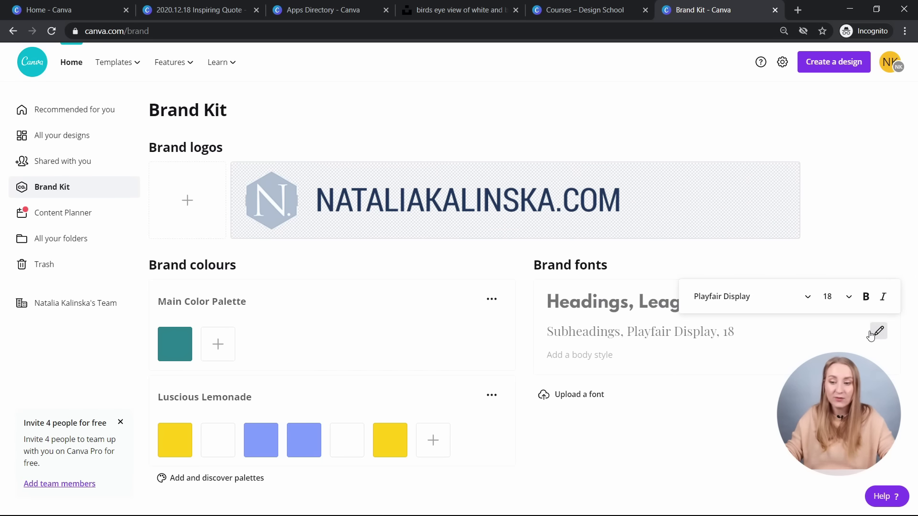
{"action": "left_click", "coordinate": [884, 296]}
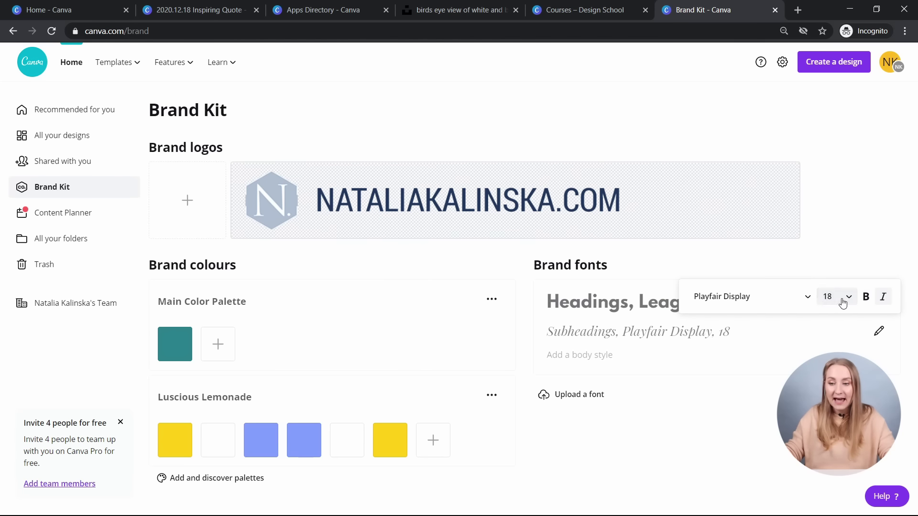
{"action": "left_click", "coordinate": [840, 298]}
{"action": "left_click", "coordinate": [834, 158]}
{"action": "left_click", "coordinate": [867, 297]}
{"action": "left_click", "coordinate": [867, 297]}
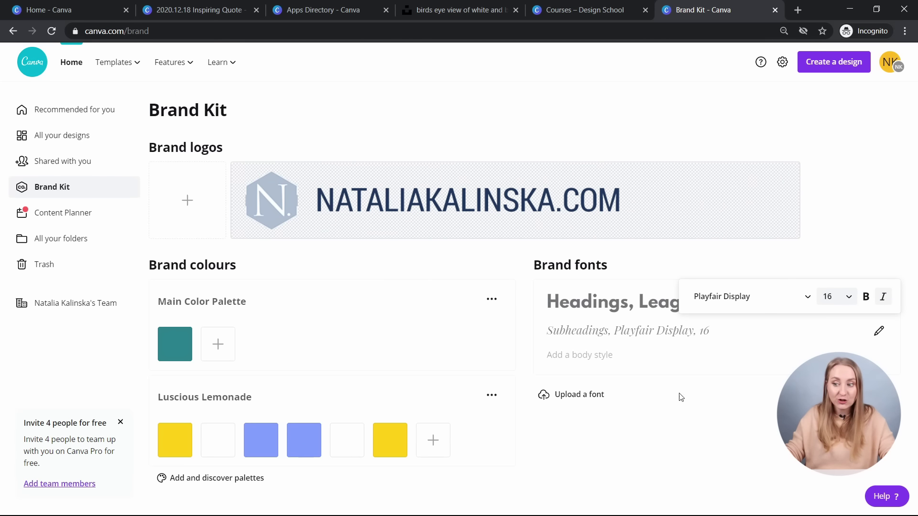
- Add a body style using Open Sans Light at size 12, with bold left off
{"action": "left_click", "coordinate": [565, 360]}
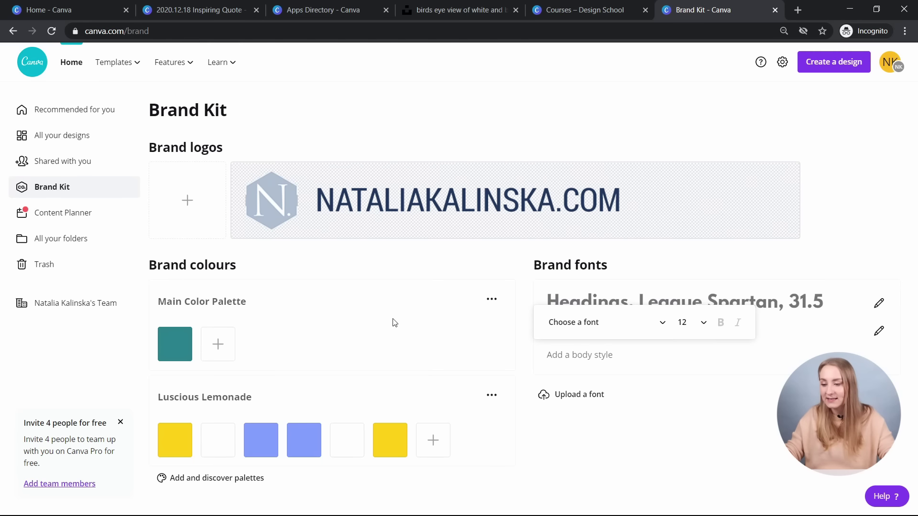
{"action": "left_click", "coordinate": [562, 322]}
{"action": "type", "text": "play"}
{"action": "key", "text": "ctrl+a"}
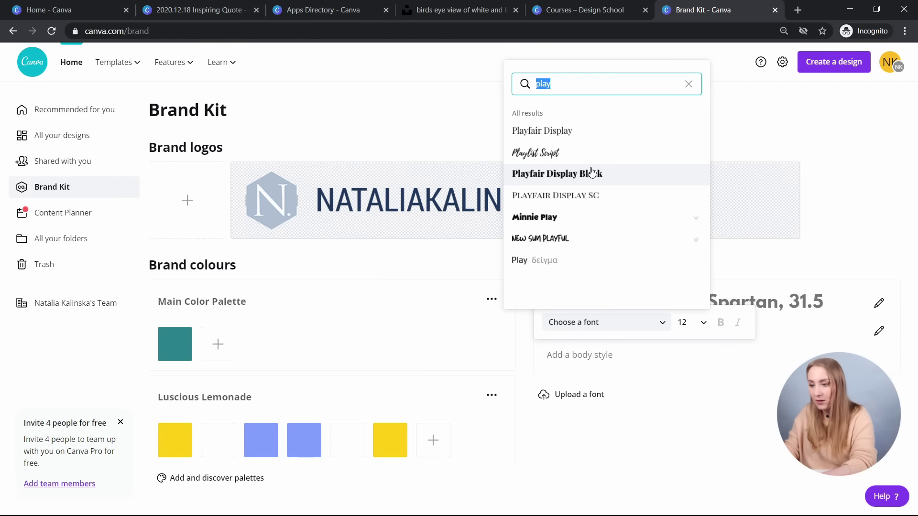
{"action": "type", "text": "open"}
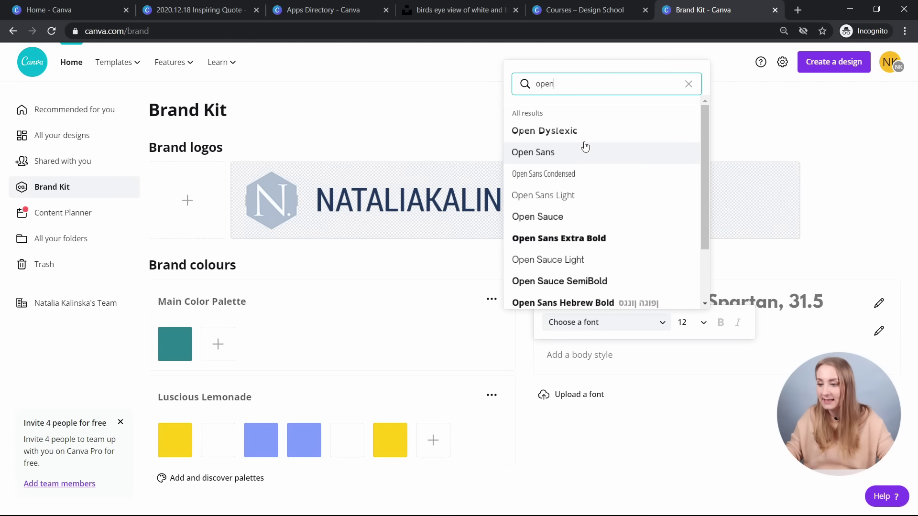
{"action": "left_click", "coordinate": [598, 200]}
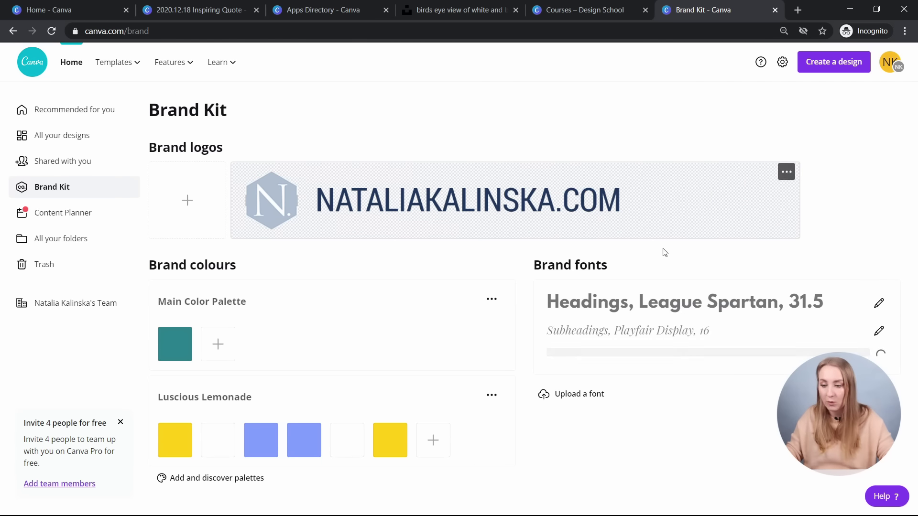
{"action": "left_click", "coordinate": [878, 356]}
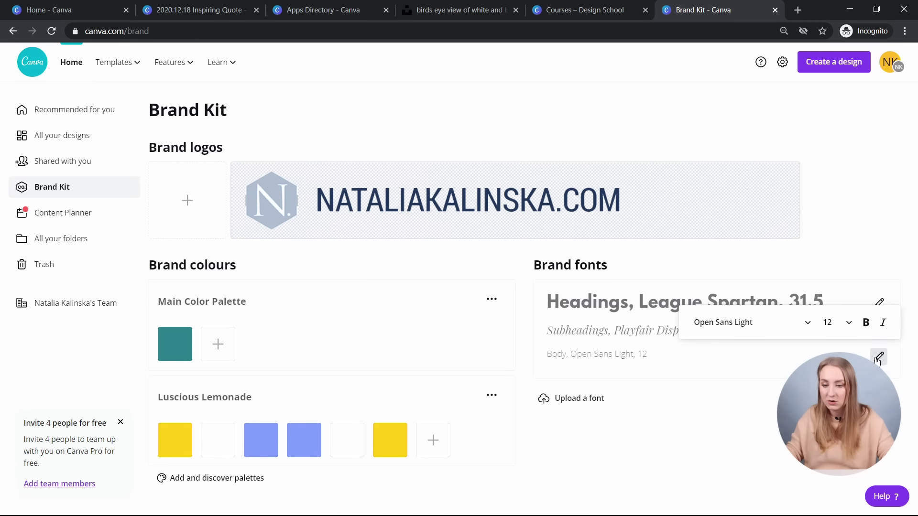
{"action": "left_click", "coordinate": [867, 321]}
{"action": "left_click", "coordinate": [869, 321]}
{"action": "left_click", "coordinate": [750, 432]}
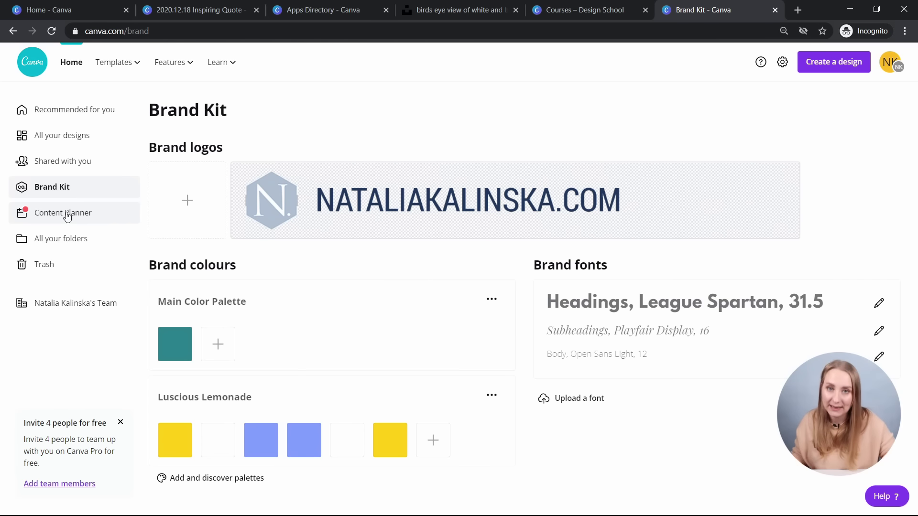
- In the Content Planner, pick the 2020.12.18 Inspiring Quote design for Thursday 24 December
{"action": "left_click", "coordinate": [67, 214]}
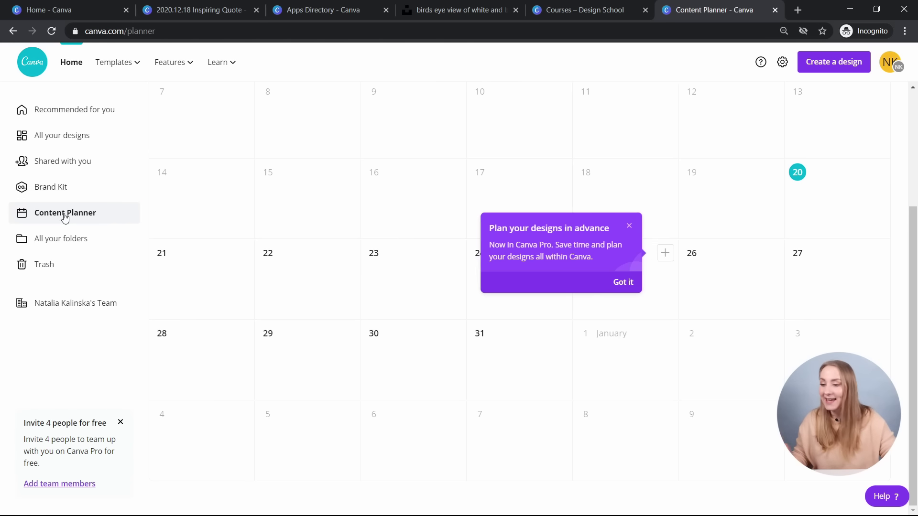
{"action": "left_click", "coordinate": [630, 281]}
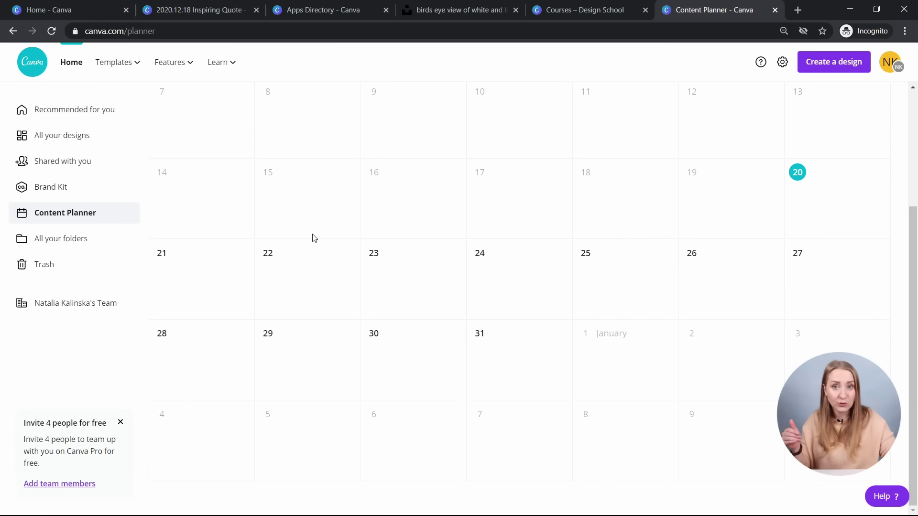
{"action": "mouse_move", "coordinate": [336, 283]}
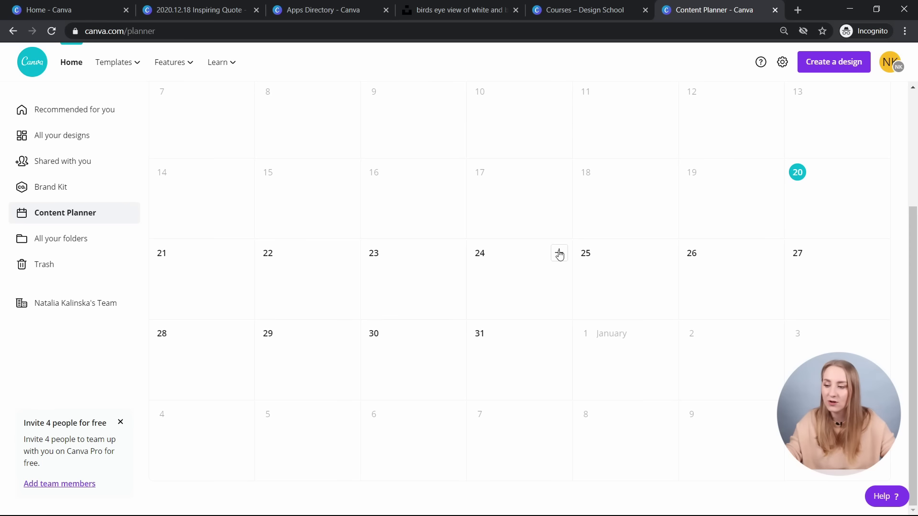
{"action": "left_click", "coordinate": [559, 254]}
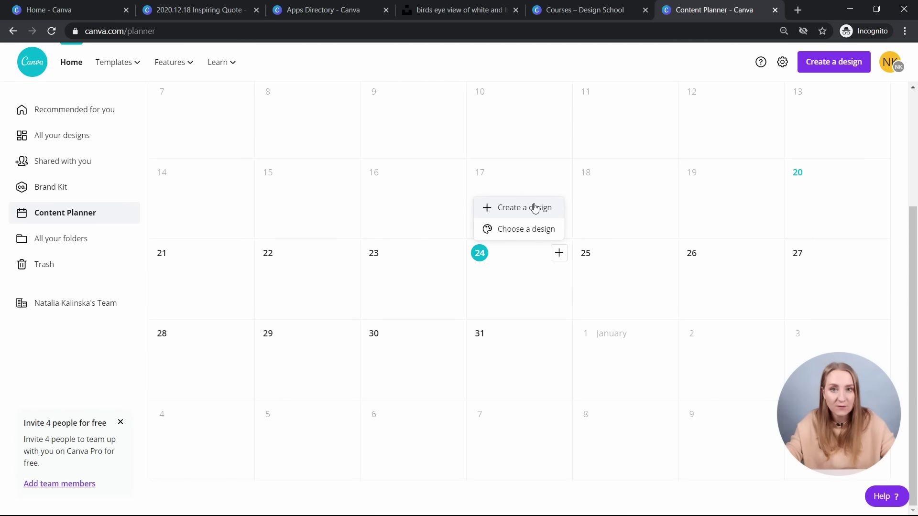
{"action": "left_click", "coordinate": [545, 232]}
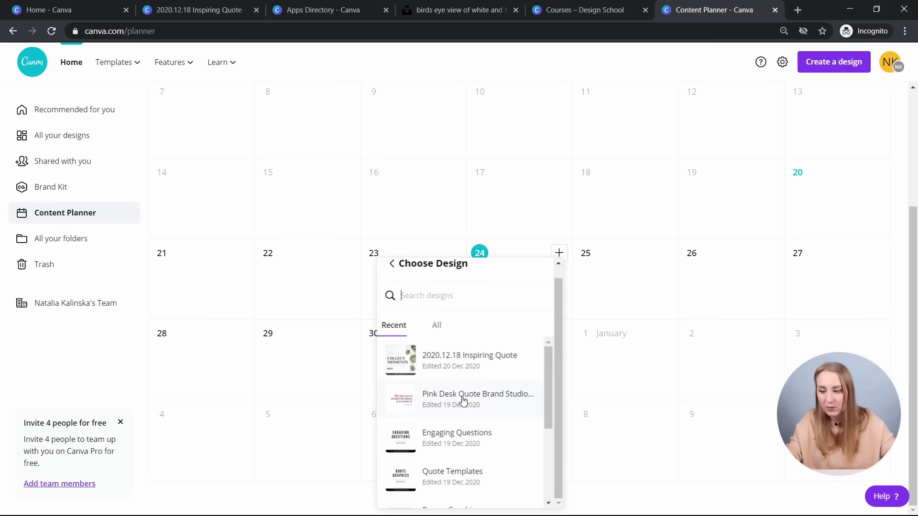
{"action": "left_click", "coordinate": [487, 376]}
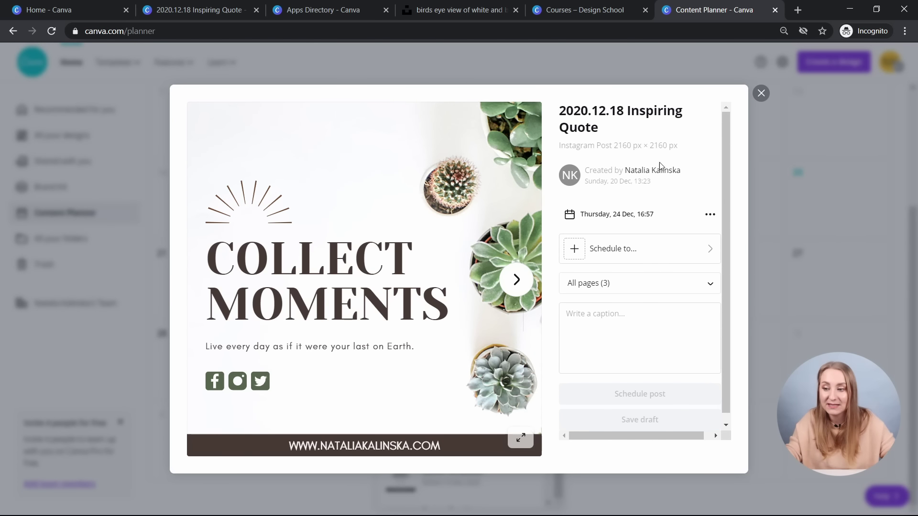
{"action": "left_click", "coordinate": [617, 214]}
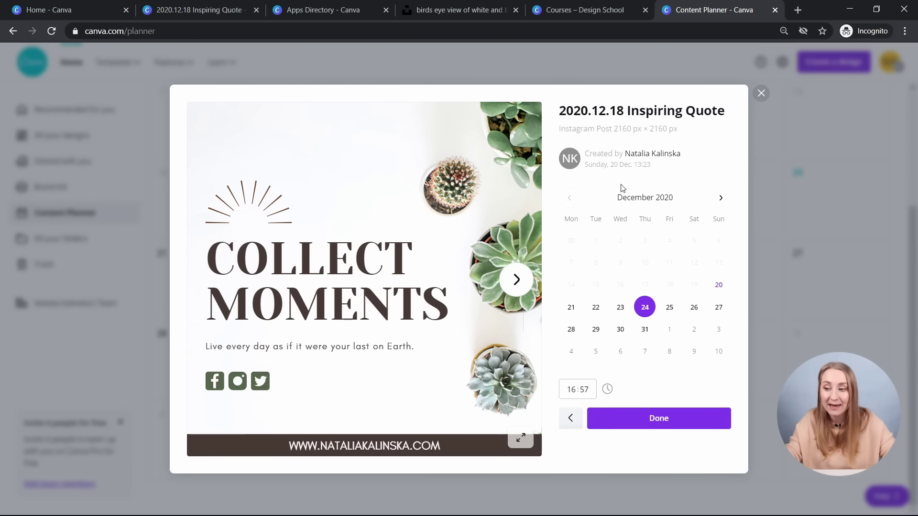
- Change the posting hour from 16 to 08 (08:57) and show the channel list
{"action": "left_click", "coordinate": [578, 390]}
{"action": "key", "text": "BackSpace"}
{"action": "type", "text": "08"}
{"action": "left_click", "coordinate": [648, 423]}
{"action": "left_click", "coordinate": [647, 283]}
{"action": "left_click", "coordinate": [646, 283]}
{"action": "left_click", "coordinate": [628, 251]}
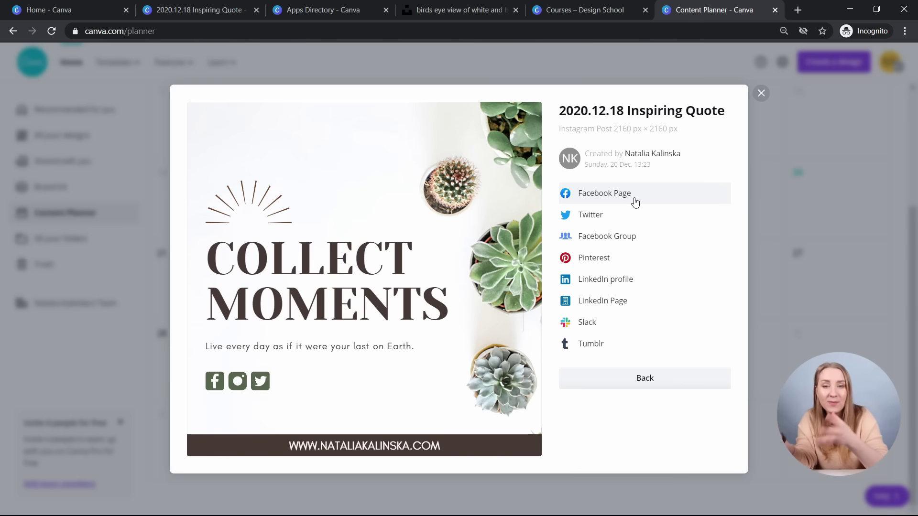
- Try Pinterest as the posting channel, then return to the scheduling details
{"action": "left_click", "coordinate": [676, 380]}
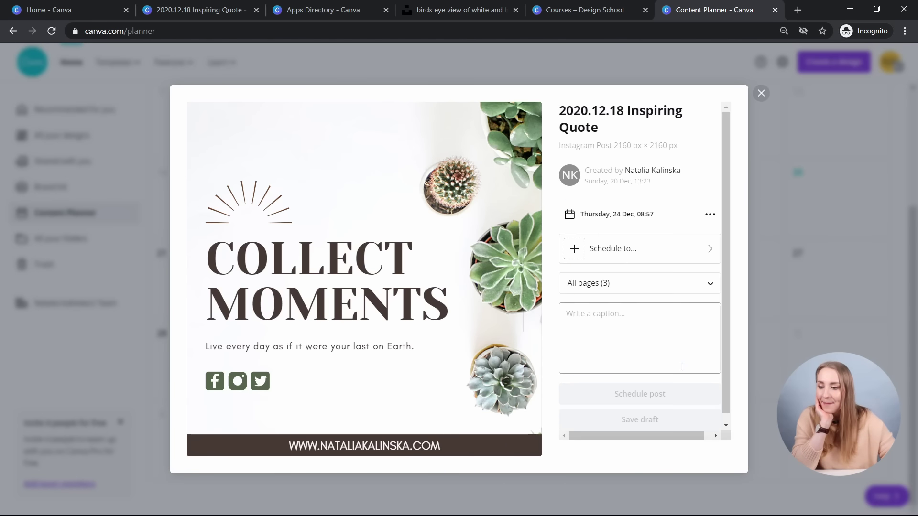
{"action": "left_click", "coordinate": [640, 249]}
{"action": "left_click", "coordinate": [645, 258]}
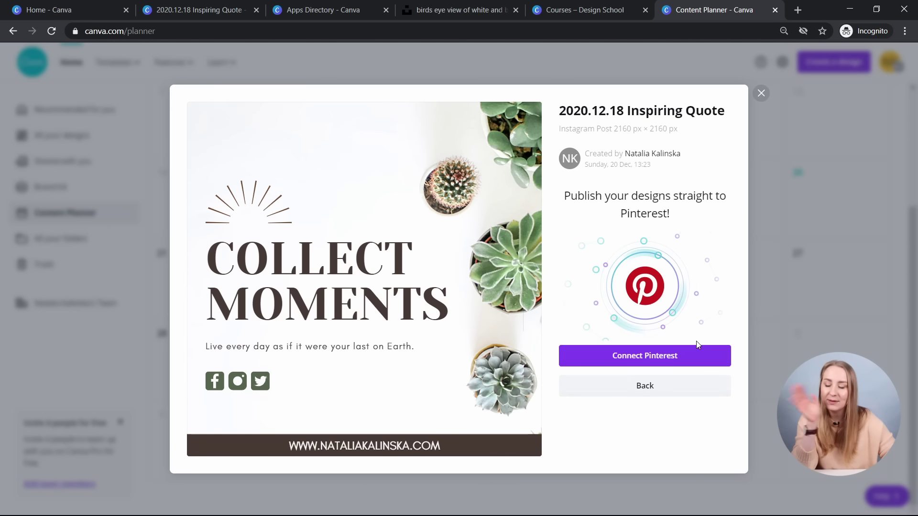
{"action": "left_click", "coordinate": [662, 382]}
- Post only Page 1 and type 'HHha' into the caption
{"action": "scroll", "coordinate": [596, 297], "scroll_direction": "down", "scroll_amount": 1}
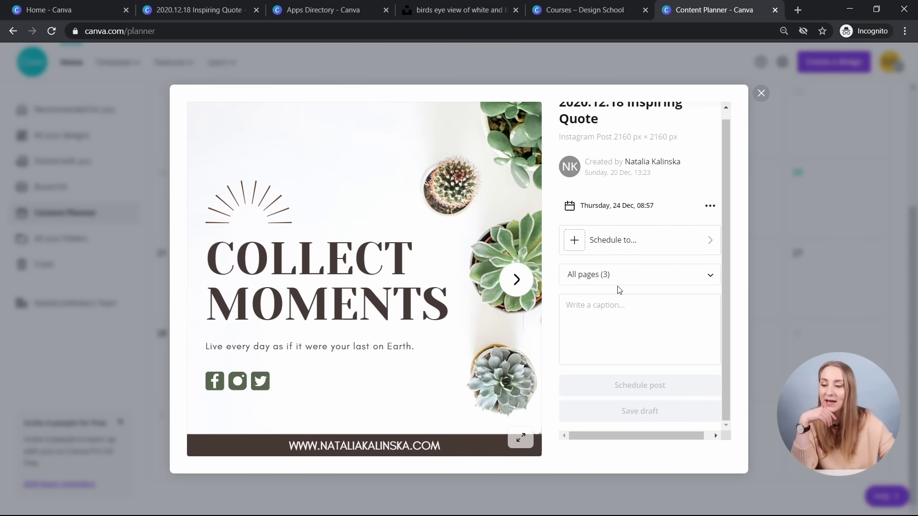
{"action": "left_click", "coordinate": [616, 284]}
{"action": "left_click", "coordinate": [617, 331]}
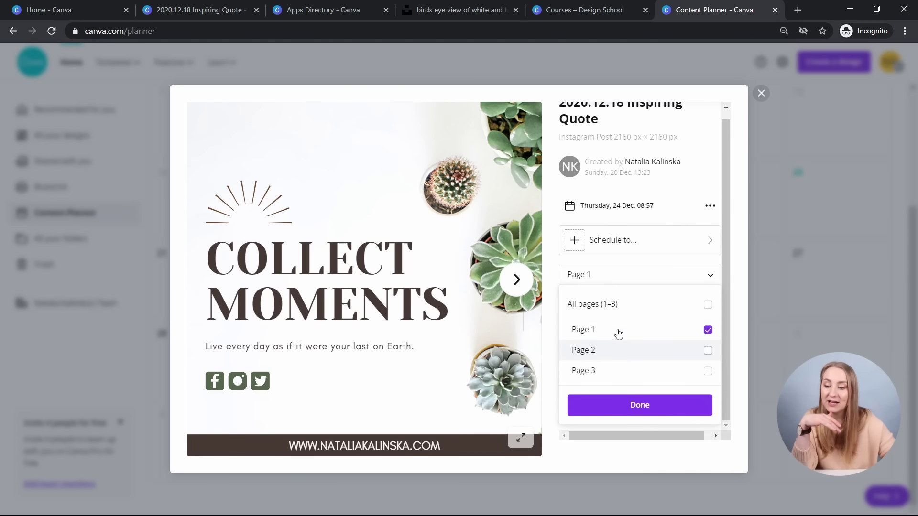
{"action": "left_click", "coordinate": [640, 408]}
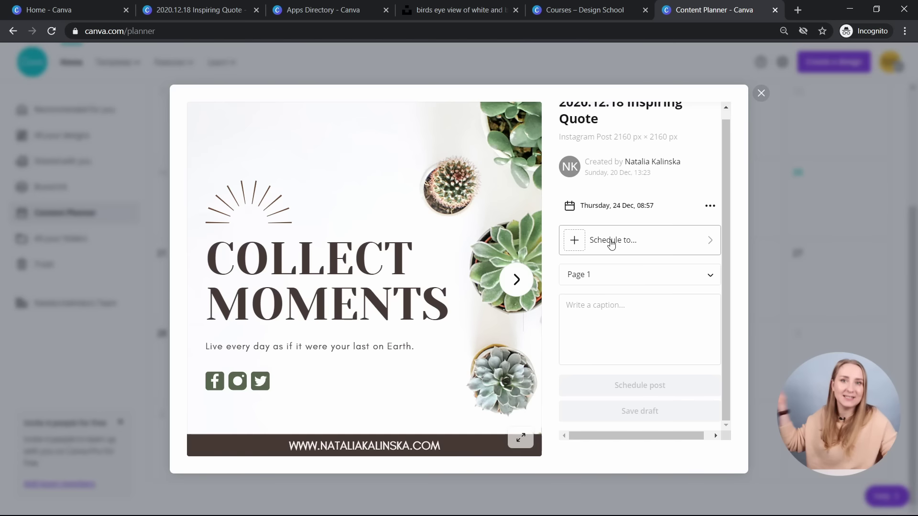
{"action": "left_click", "coordinate": [602, 296]}
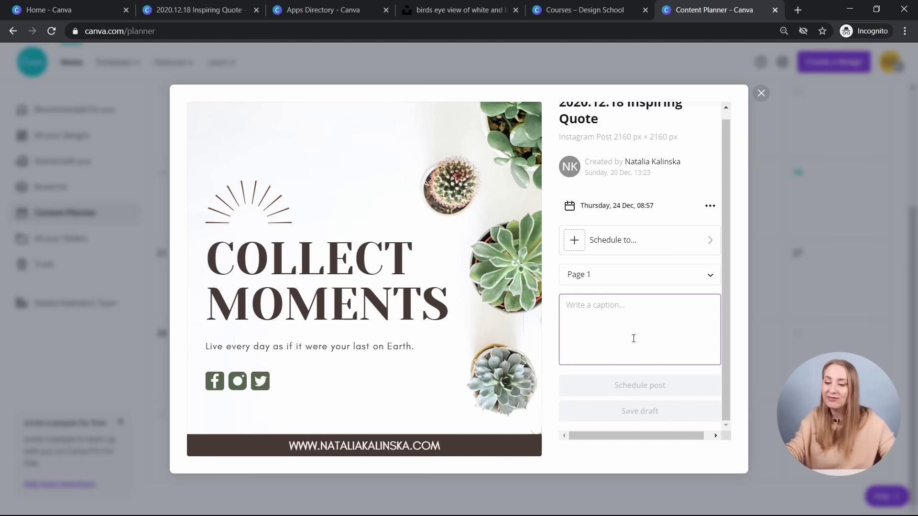
{"action": "type", "text": "HHha"}
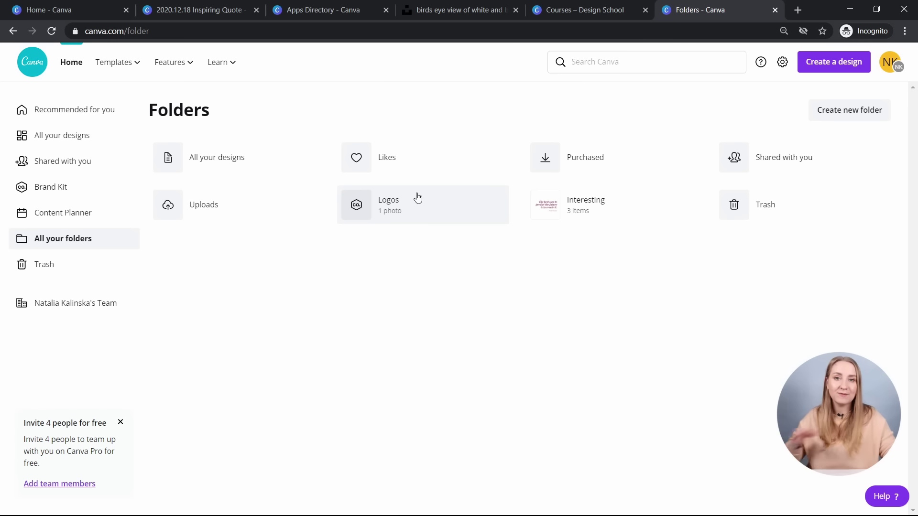
- Switch to the 2020.12.18 Inspiring Quote design, add the gift-box photo, and reload the editor
{"action": "left_click", "coordinate": [190, 10]}
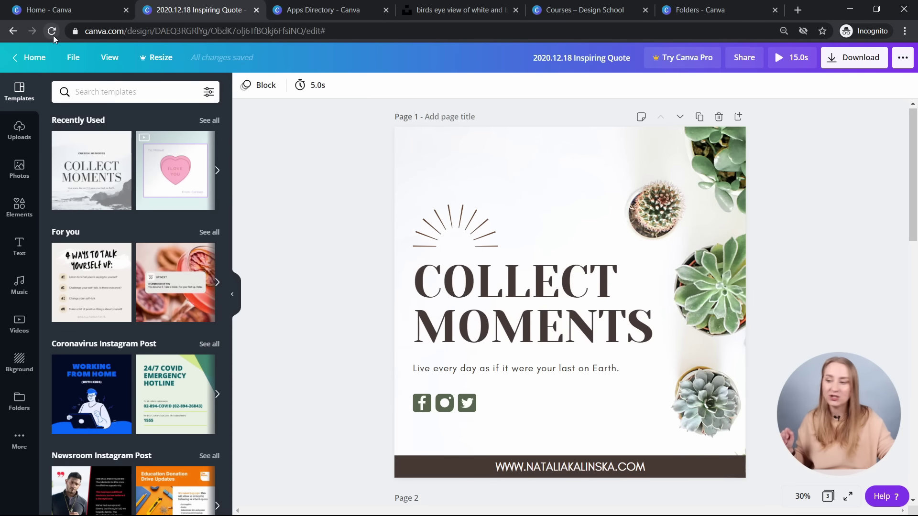
{"action": "left_click", "coordinate": [18, 404]}
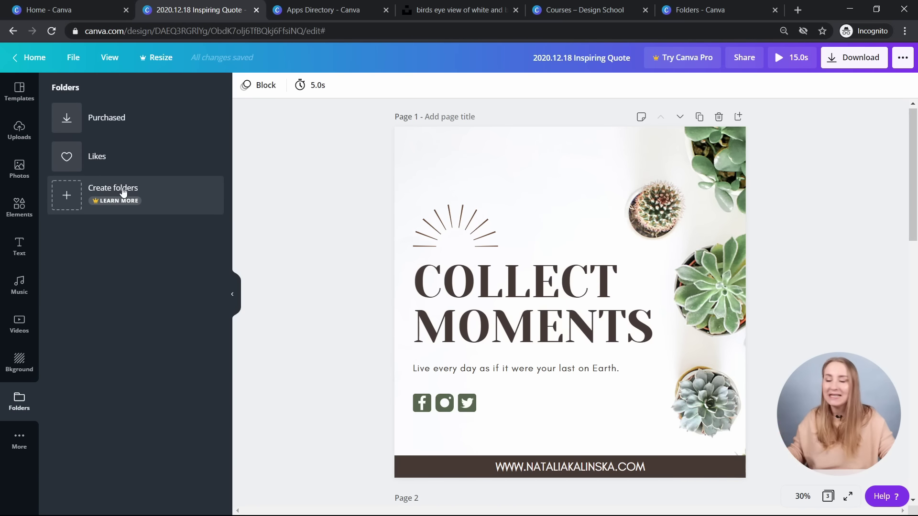
{"action": "left_click", "coordinate": [19, 206]}
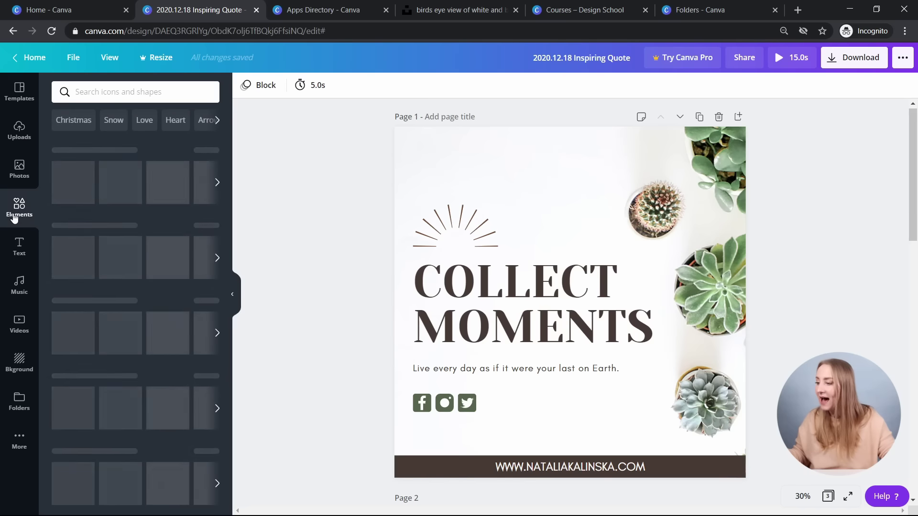
{"action": "left_click", "coordinate": [19, 168]}
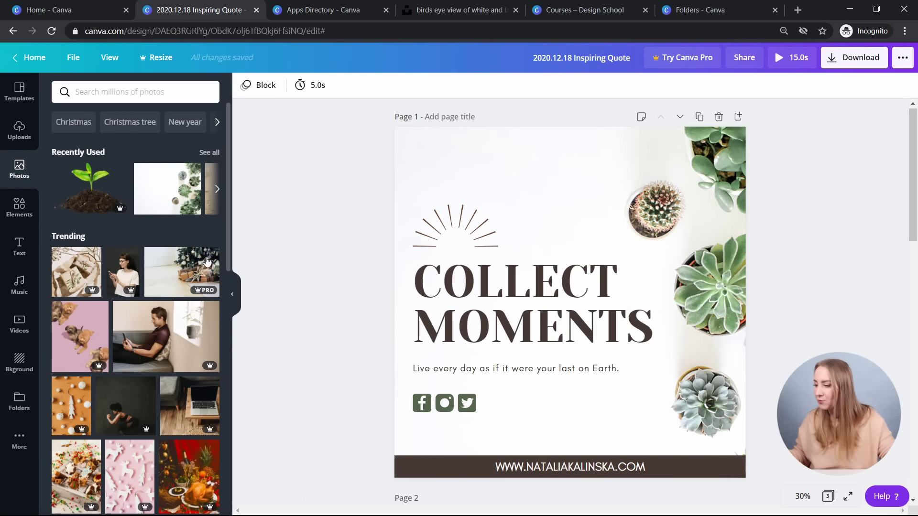
{"action": "left_click", "coordinate": [90, 270]}
{"action": "left_click", "coordinate": [51, 31]}
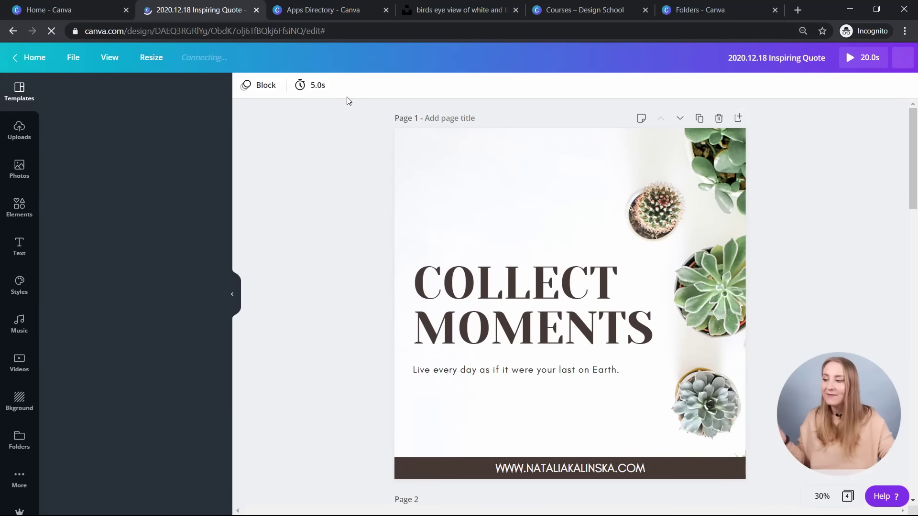
- Search 'twitter' in Resize and create a Twitter Post (1600 × 900 px) copy
{"action": "left_click", "coordinate": [145, 63]}
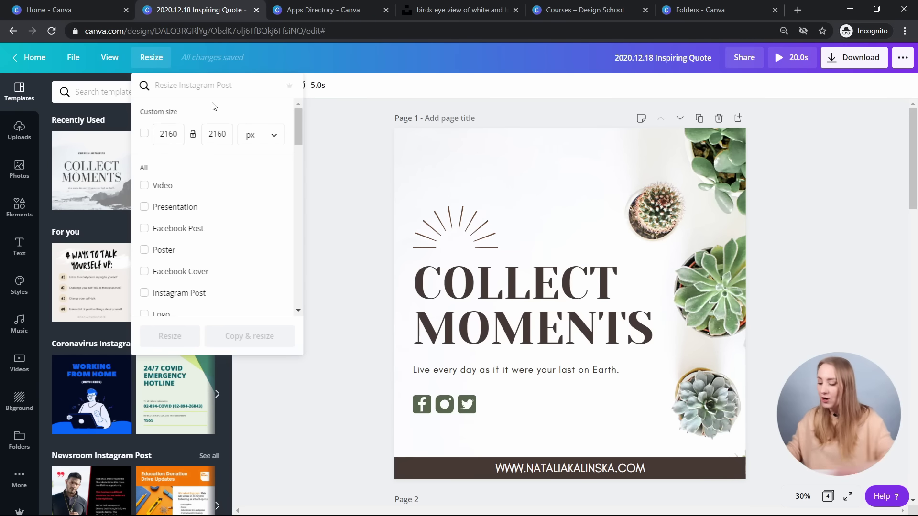
{"action": "type", "text": "twite"}
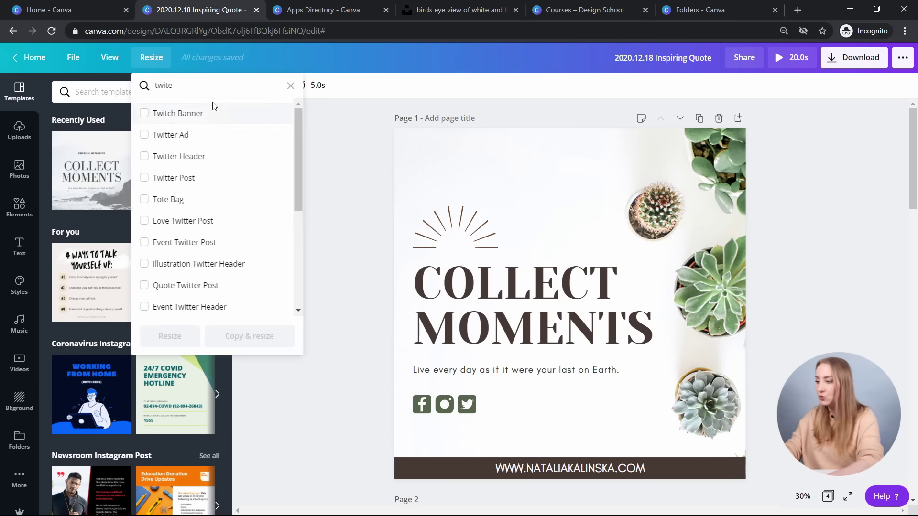
{"action": "key", "text": "BackSpace"}
{"action": "type", "text": "ter"}
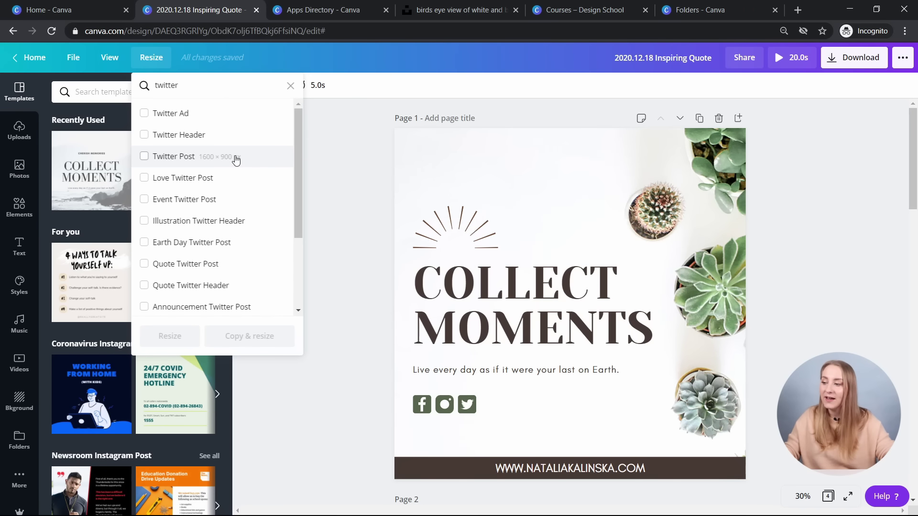
{"action": "left_click", "coordinate": [177, 159]}
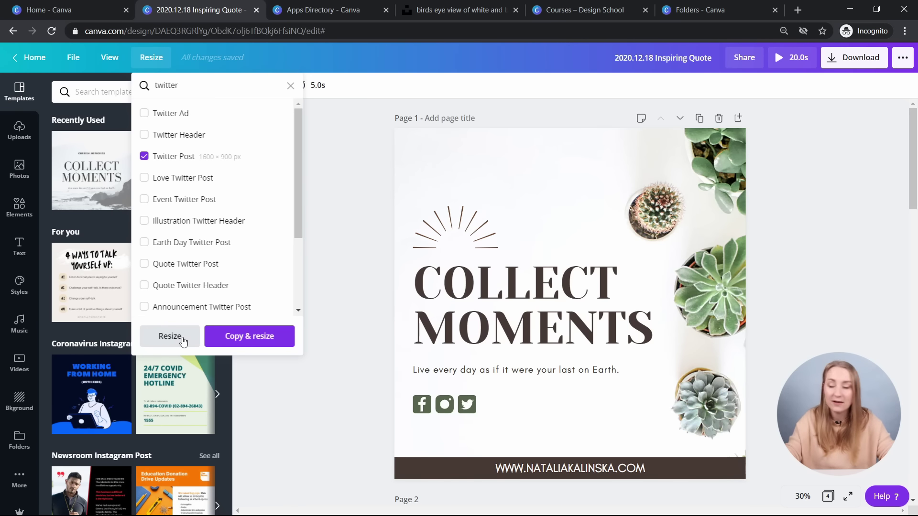
{"action": "left_click", "coordinate": [235, 338]}
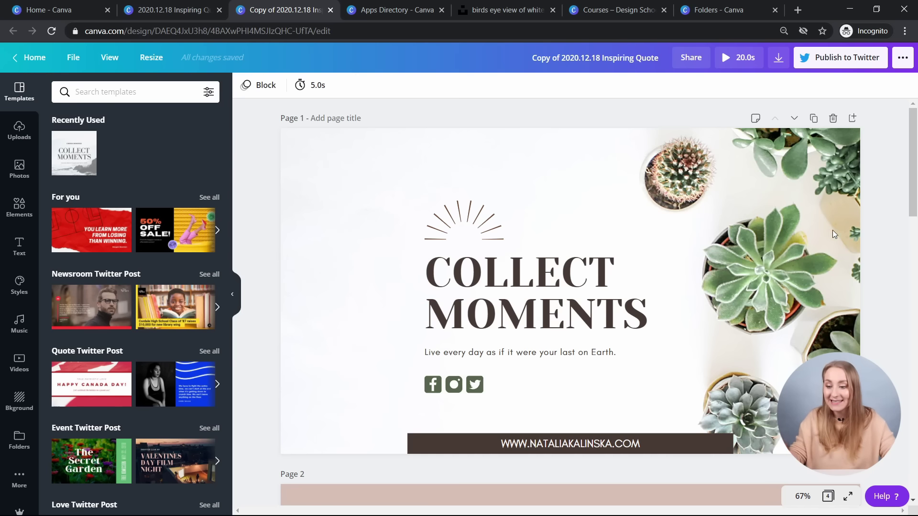
- Adjust the background photo crop and move the sunburst, headline, tagline and icons left
{"action": "left_click", "coordinate": [793, 197]}
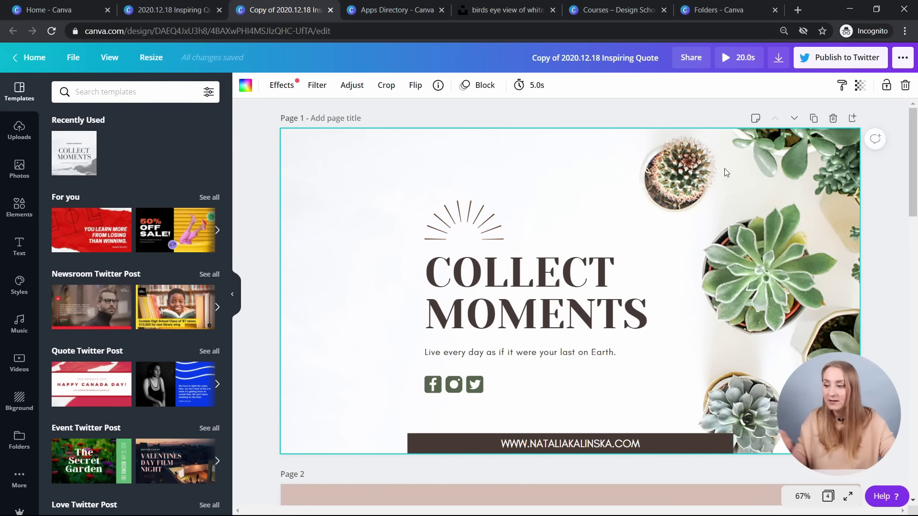
{"action": "double_click", "coordinate": [773, 188]}
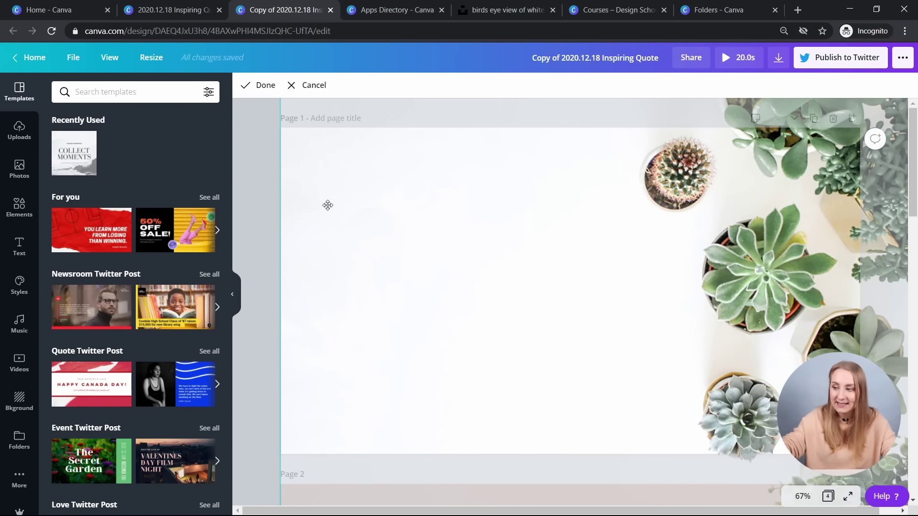
{"action": "left_click", "coordinate": [277, 195]}
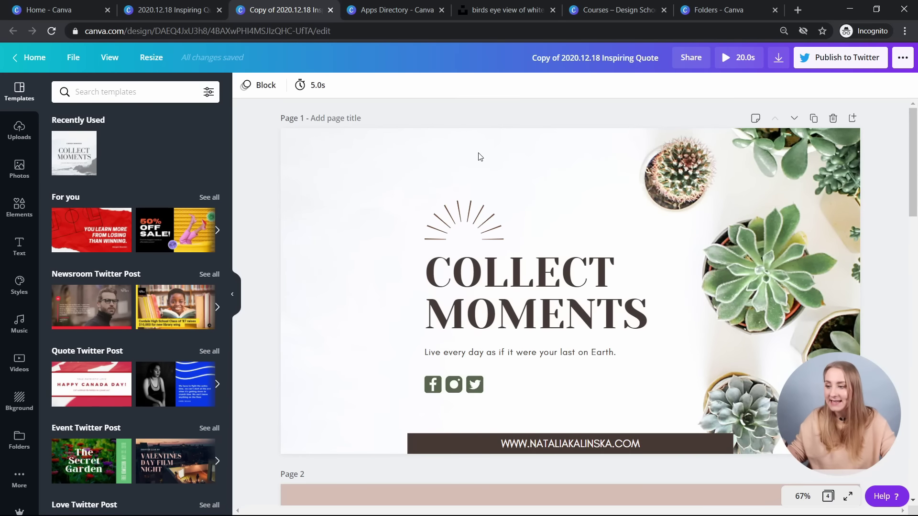
{"action": "left_click_drag", "start_coordinate": [457, 158], "coordinate": [460, 402]}
{"action": "left_click_drag", "start_coordinate": [556, 287], "coordinate": [461, 277]}
- Unlock the bottom website bar and stretch it to the page's left edge
{"action": "left_click", "coordinate": [560, 444]}
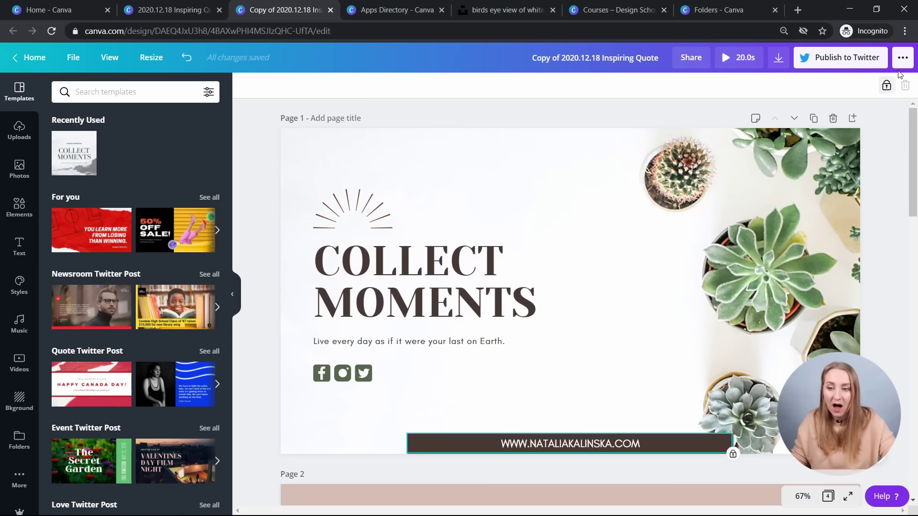
{"action": "left_click", "coordinate": [886, 87]}
{"action": "left_click", "coordinate": [445, 440]}
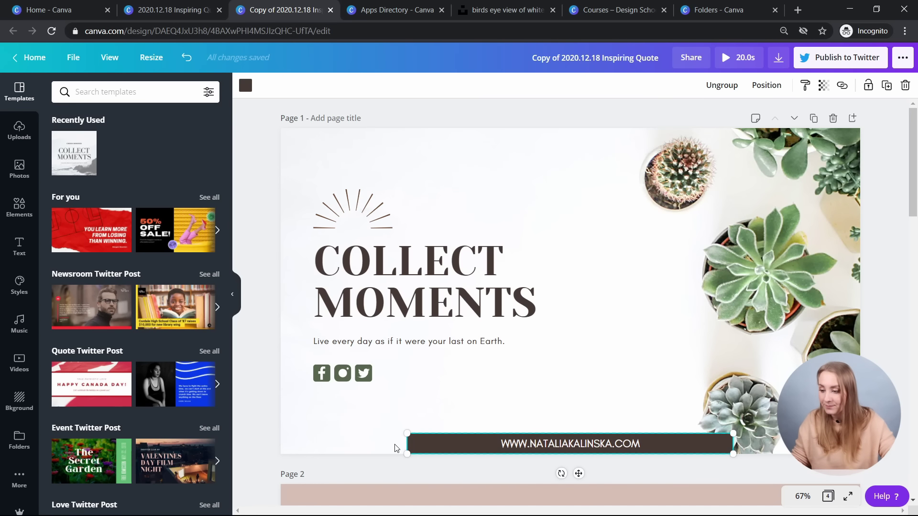
{"action": "left_click_drag", "start_coordinate": [407, 443], "coordinate": [281, 450]}
{"action": "left_click", "coordinate": [561, 421]}
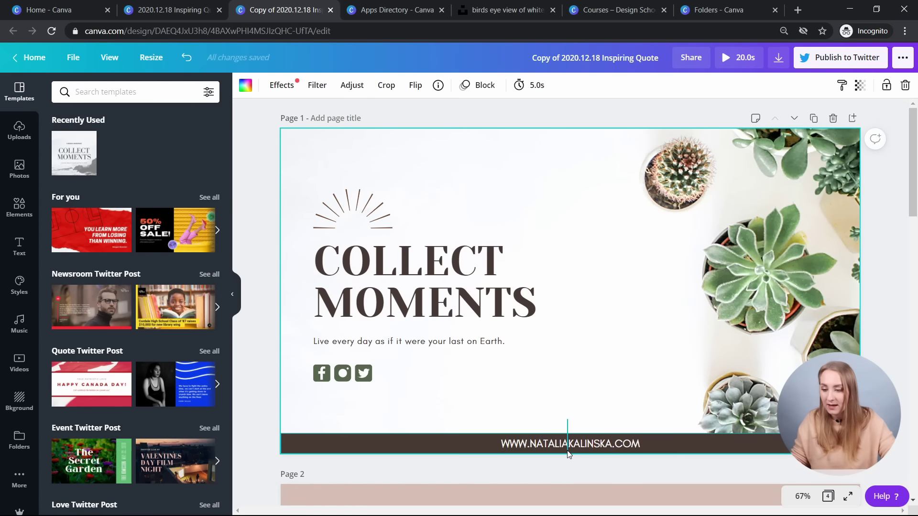
{"action": "left_click", "coordinate": [567, 450]}
{"action": "scroll", "coordinate": [910, 297], "scroll_direction": "down", "scroll_amount": 2}
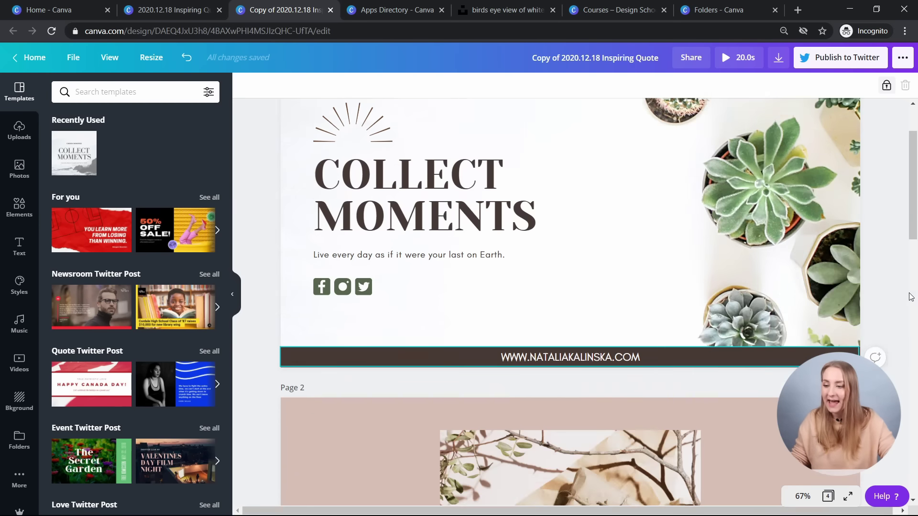
{"action": "scroll", "coordinate": [910, 296], "scroll_direction": "down", "scroll_amount": 6}
{"action": "left_click", "coordinate": [885, 296]}
{"action": "scroll", "coordinate": [885, 296], "scroll_direction": "up", "scroll_amount": 8}
{"action": "scroll", "coordinate": [911, 249], "scroll_direction": "down", "scroll_amount": 2}
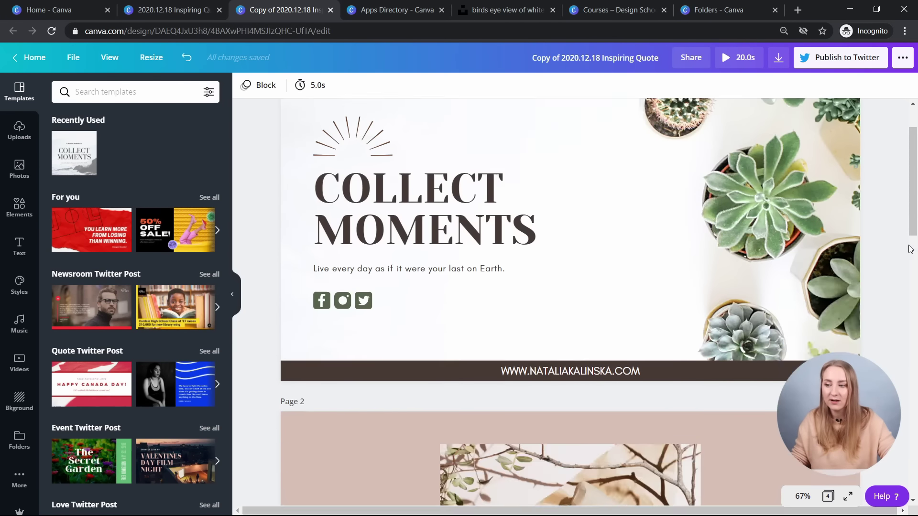
{"action": "scroll", "coordinate": [910, 249], "scroll_direction": "up", "scroll_amount": 2}
- Compare the Twitter copy against the original square Inspiring Quote design
{"action": "left_click", "coordinate": [191, 15]}
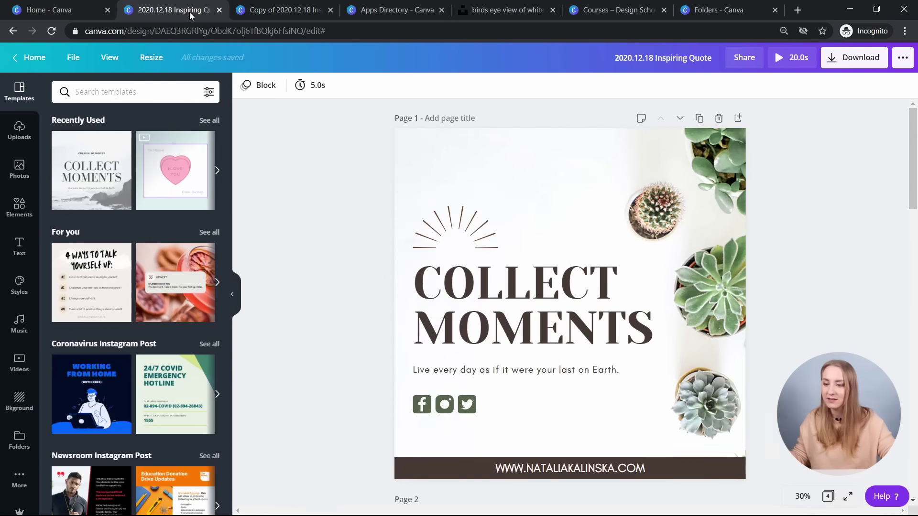
{"action": "left_click", "coordinate": [250, 12]}
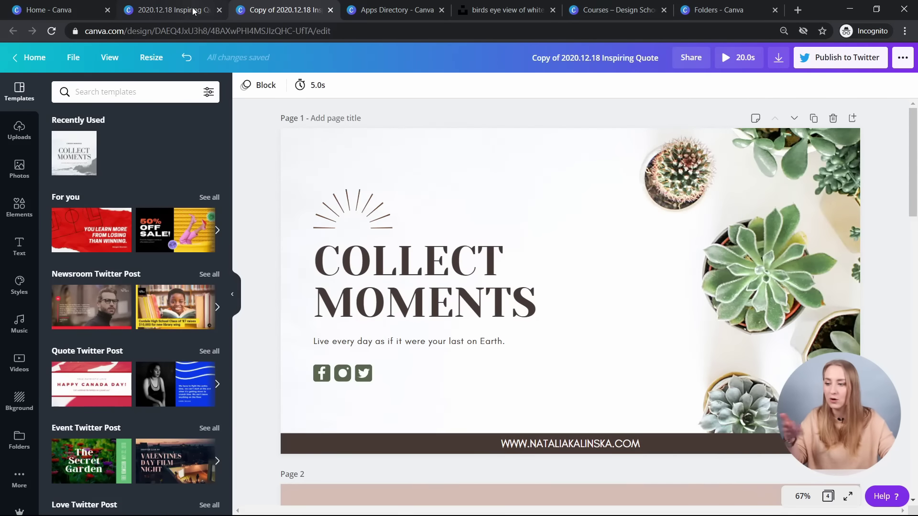
{"action": "left_click", "coordinate": [208, 11]}
- Return to the resized Twitter Post copy and show the Folders list with Logos and Interesting
{"action": "left_click", "coordinate": [252, 11]}
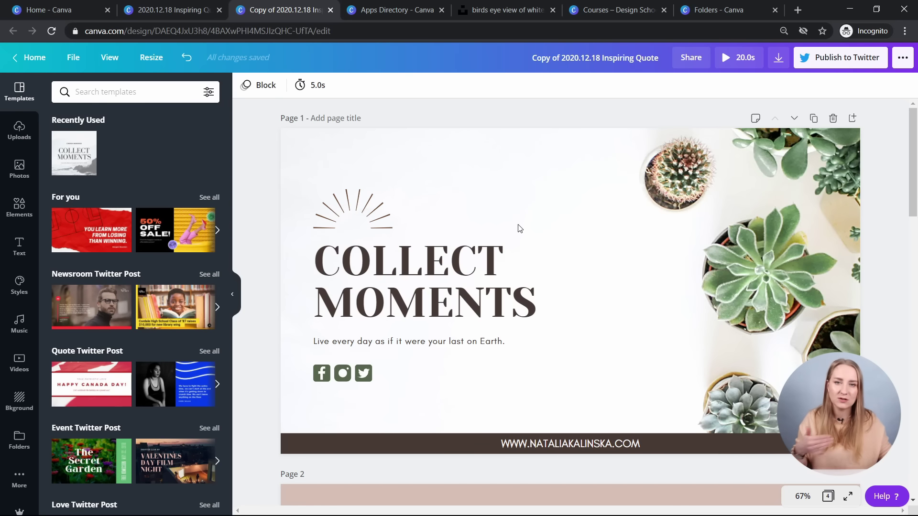
{"action": "left_click", "coordinate": [19, 439]}
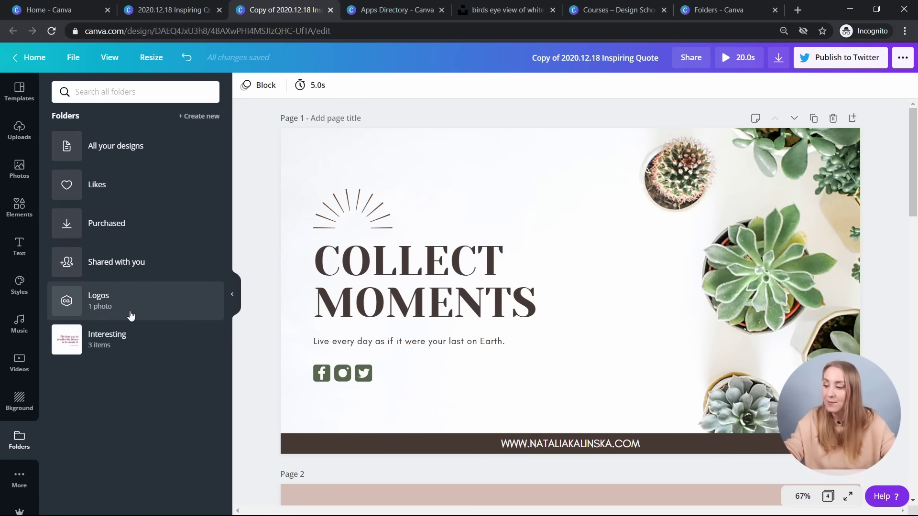
- Look inside the Interesting folder, then open the Logos folder
{"action": "left_click", "coordinate": [128, 353]}
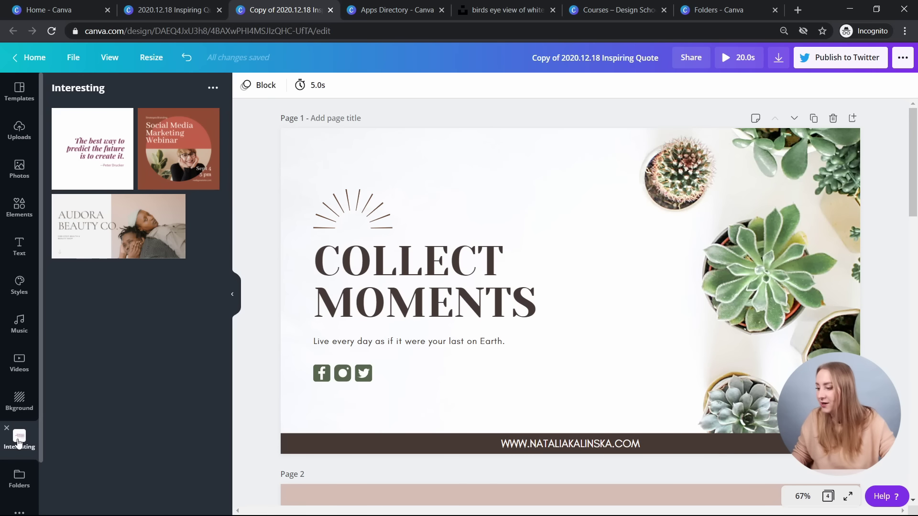
{"action": "left_click", "coordinate": [16, 478]}
{"action": "left_click", "coordinate": [117, 295]}
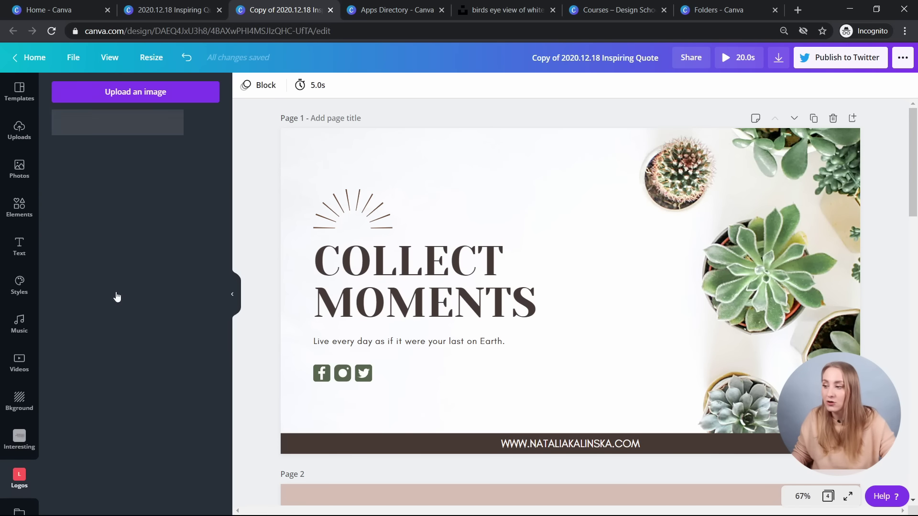
- Add the uploaded logo, shrink it and place it top-left, then delete it again
{"action": "left_click", "coordinate": [138, 139]}
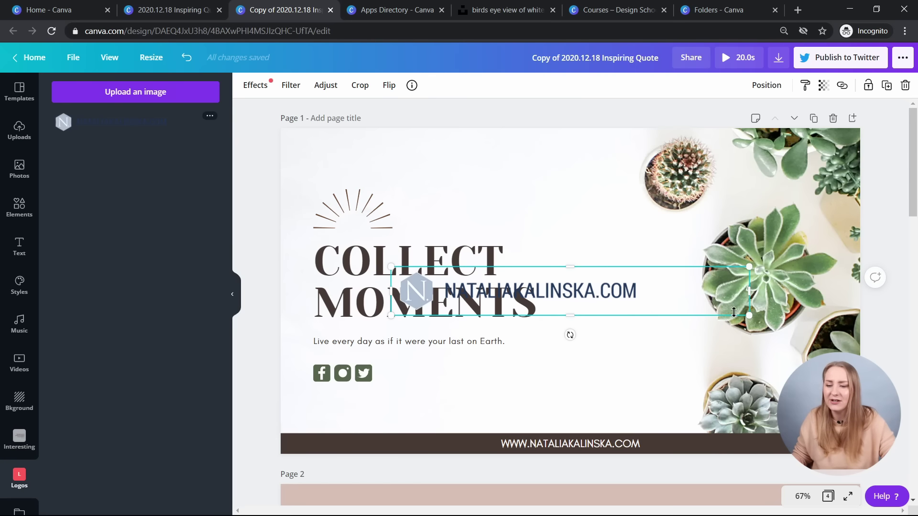
{"action": "left_click_drag", "start_coordinate": [747, 315], "coordinate": [564, 287]}
{"action": "left_click_drag", "start_coordinate": [478, 276], "coordinate": [402, 158]}
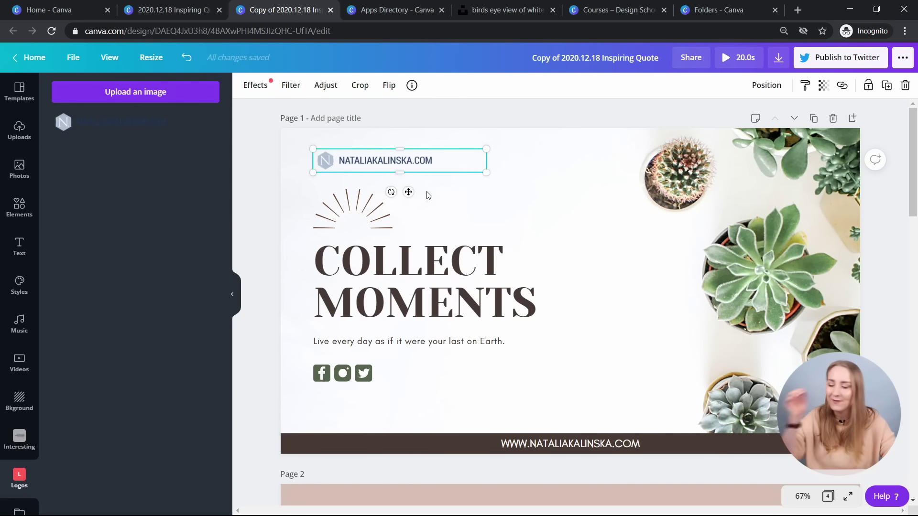
{"action": "left_click", "coordinate": [440, 129]}
{"action": "left_click", "coordinate": [383, 160]}
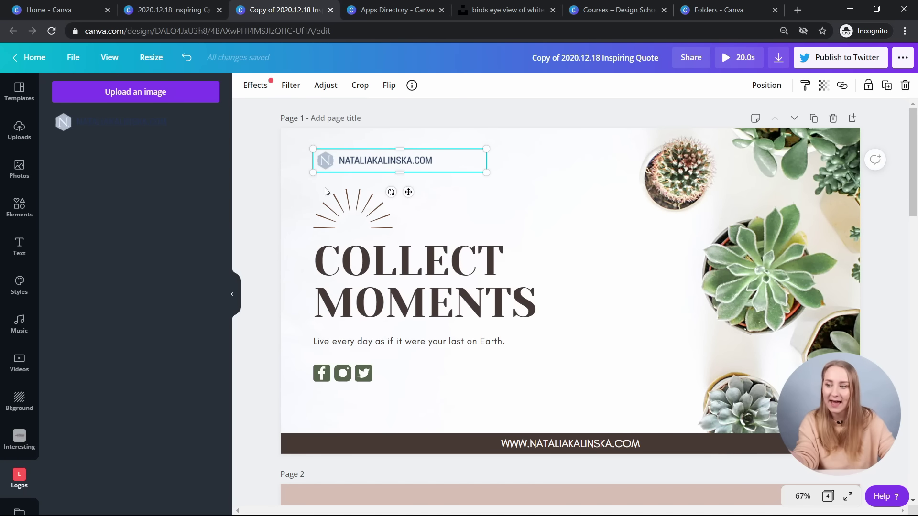
{"action": "key", "text": "Delete"}
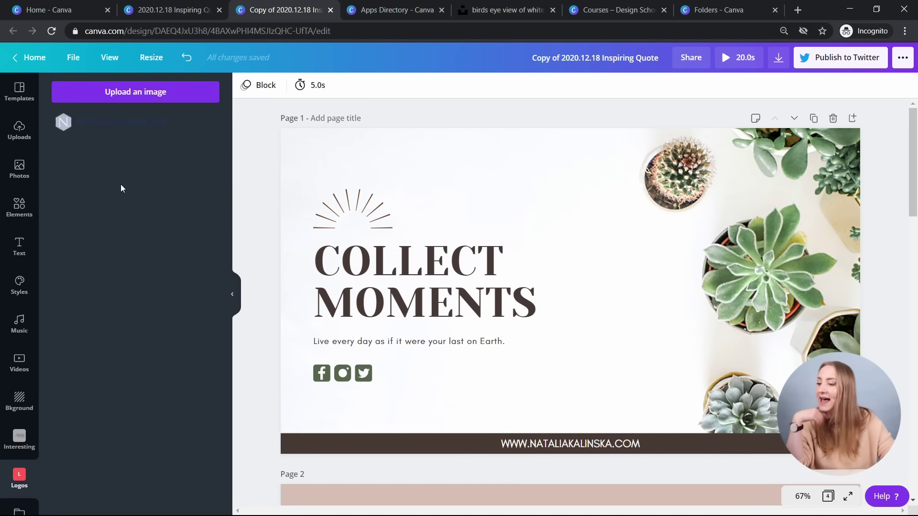
{"action": "left_click", "coordinate": [494, 319]}
- Try brand teal and a custom lighter teal on the COLLECT MOMENTS headline, then apply Luscious Lemonade yellow
{"action": "left_click", "coordinate": [387, 86]}
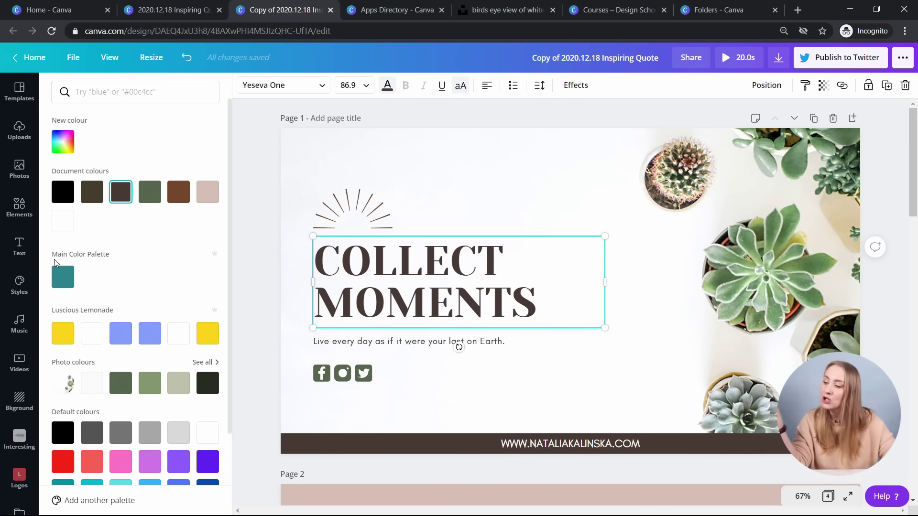
{"action": "scroll", "coordinate": [81, 256], "scroll_direction": "down", "scroll_amount": 2}
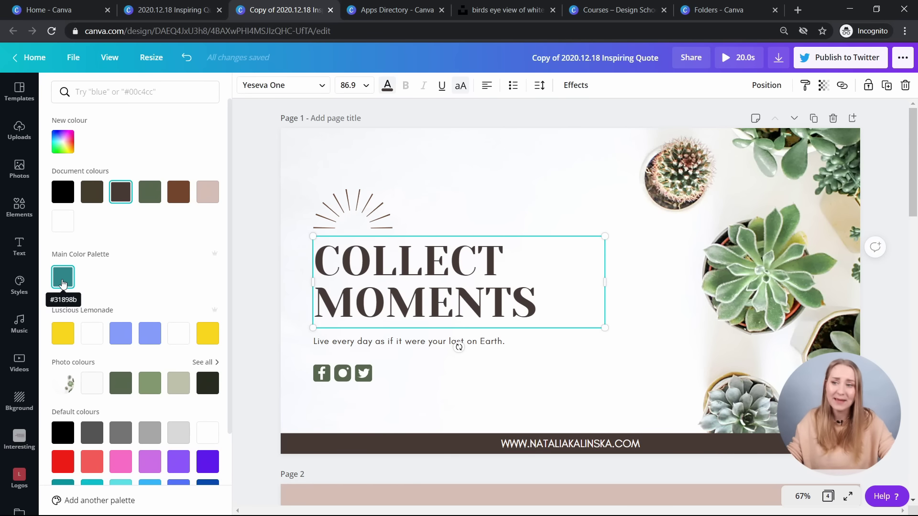
{"action": "left_click", "coordinate": [62, 277]}
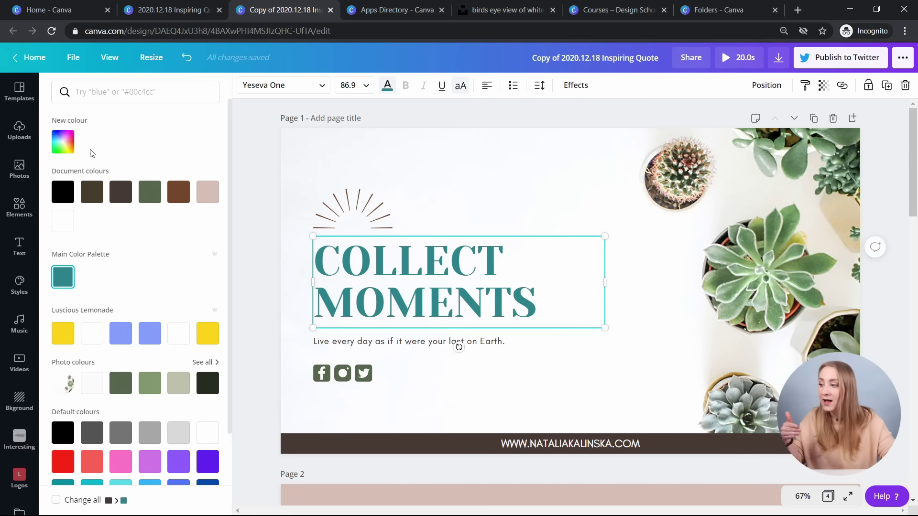
{"action": "left_click", "coordinate": [63, 143]}
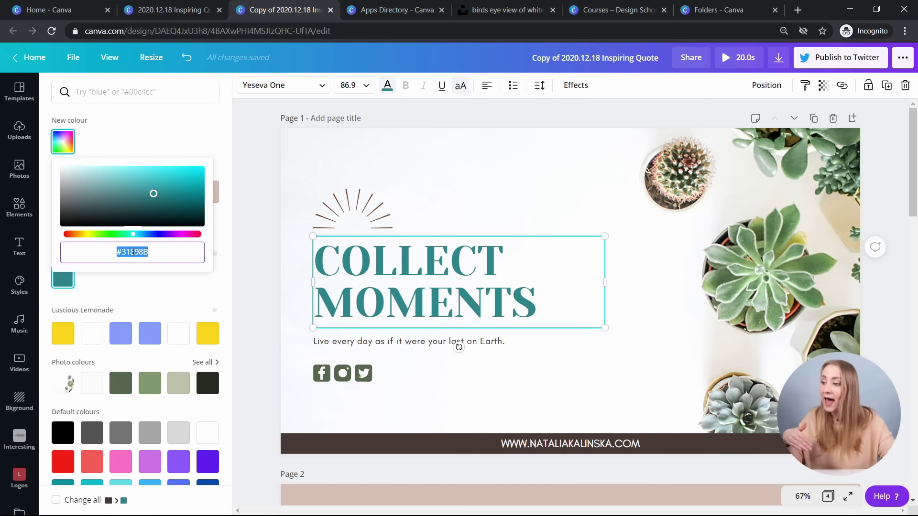
{"action": "left_click_drag", "start_coordinate": [144, 191], "coordinate": [175, 202]}
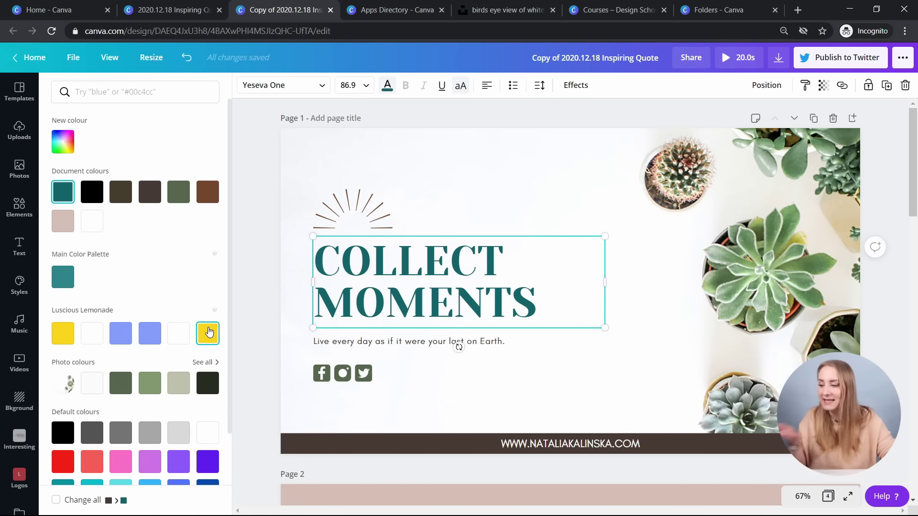
{"action": "left_click", "coordinate": [207, 332]}
- Turn the sunburst graphic and the Live every day tagline blue
{"action": "left_click", "coordinate": [346, 207]}
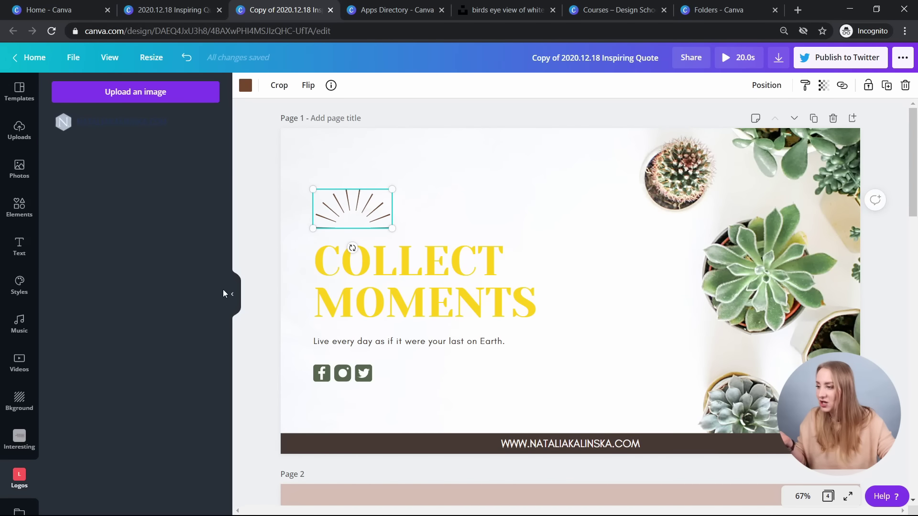
{"action": "left_click", "coordinate": [245, 85]}
{"action": "left_click", "coordinate": [150, 333]}
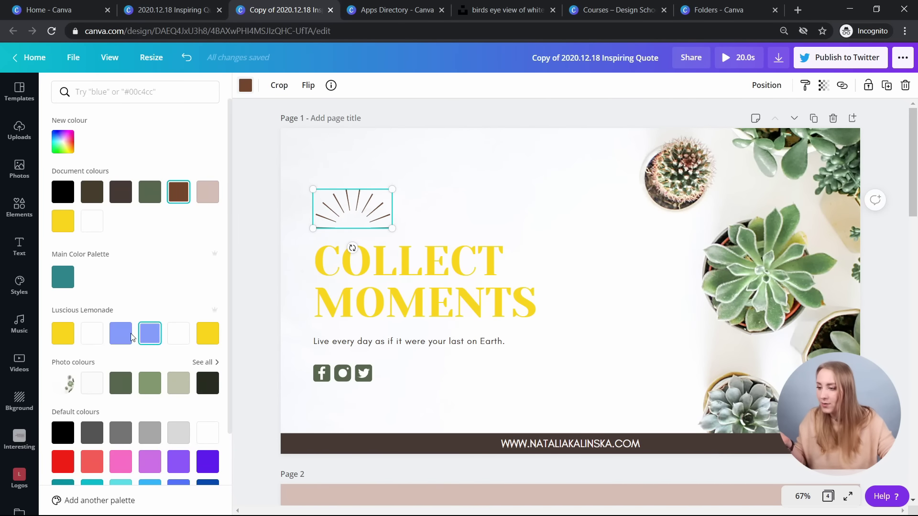
{"action": "left_click", "coordinate": [368, 348]}
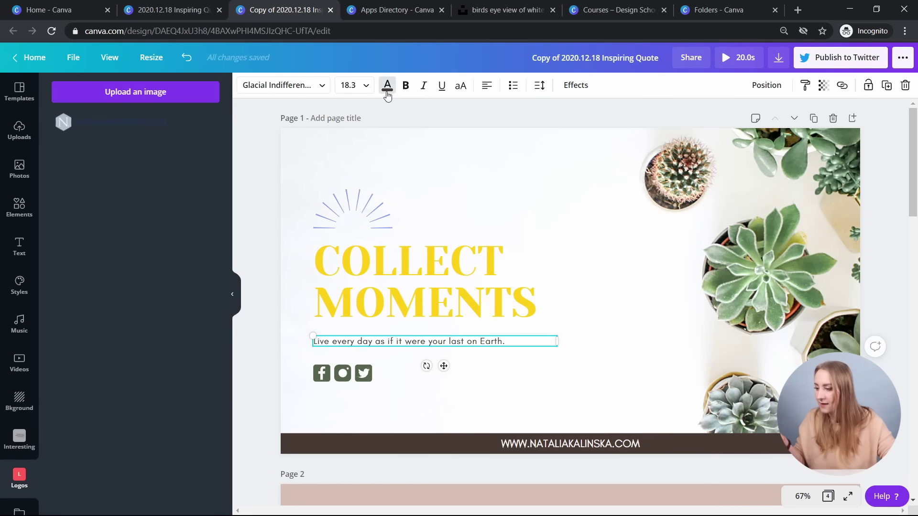
{"action": "left_click", "coordinate": [387, 85]}
{"action": "left_click", "coordinate": [120, 333]}
- Turn the Facebook, Instagram and Twitter icons yellow
{"action": "left_click", "coordinate": [342, 373]}
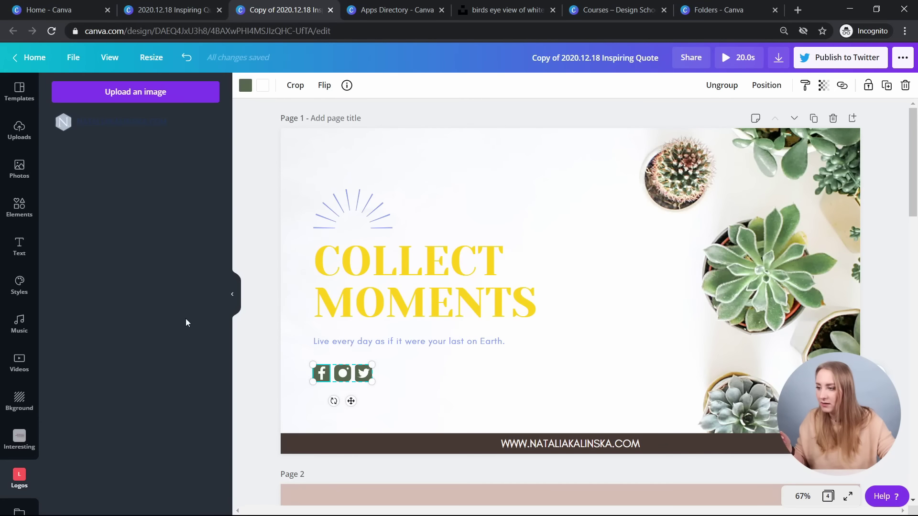
{"action": "left_click", "coordinate": [245, 85]}
{"action": "left_click", "coordinate": [62, 333]}
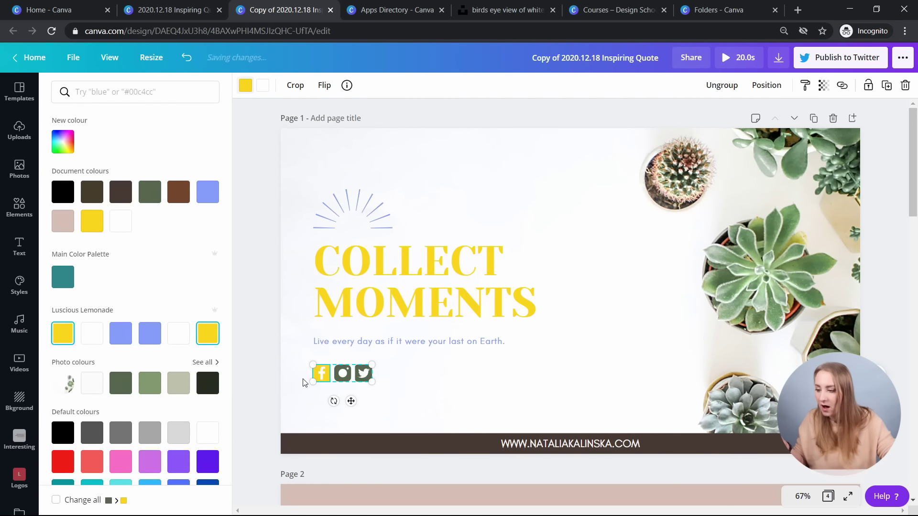
{"action": "left_click", "coordinate": [344, 378]}
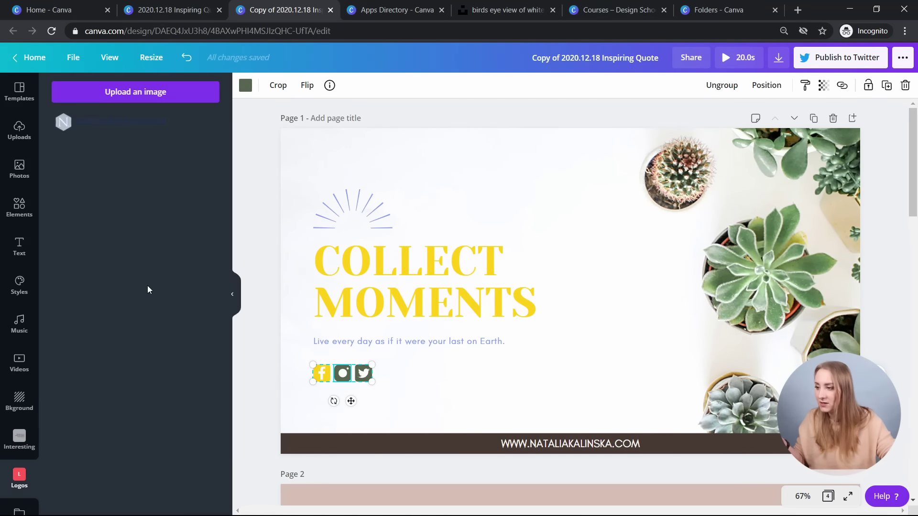
{"action": "left_click", "coordinate": [246, 85]}
{"action": "left_click", "coordinate": [208, 333]}
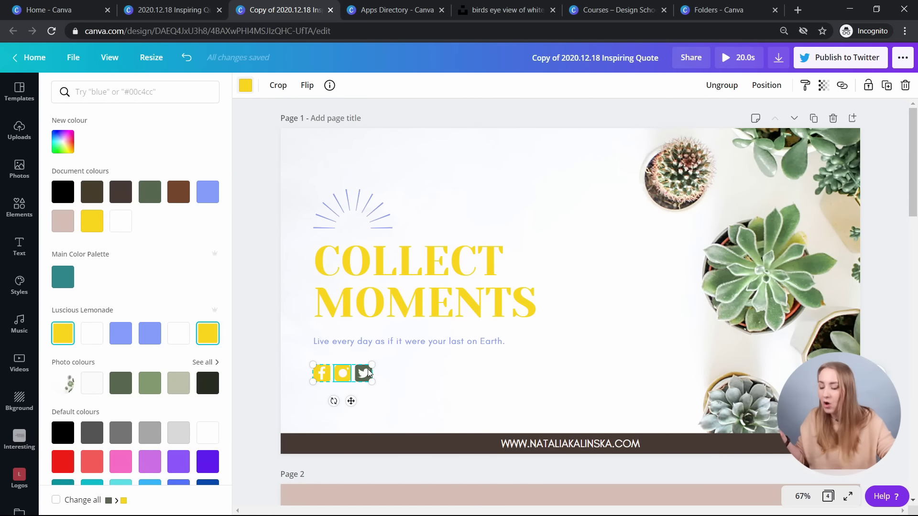
{"action": "left_click", "coordinate": [207, 334]}
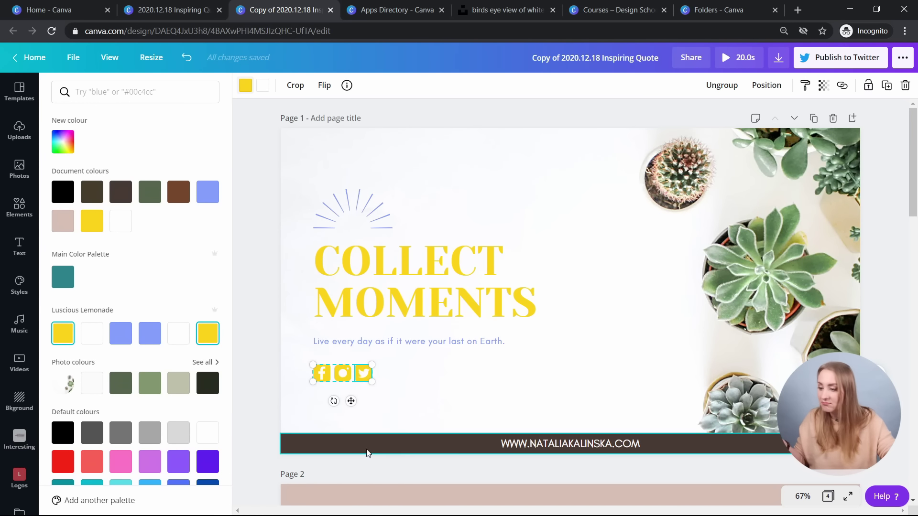
- Unlock the website bar and turn it blue, then undo the recolouring with Ctrl+Z
{"action": "left_click", "coordinate": [399, 442]}
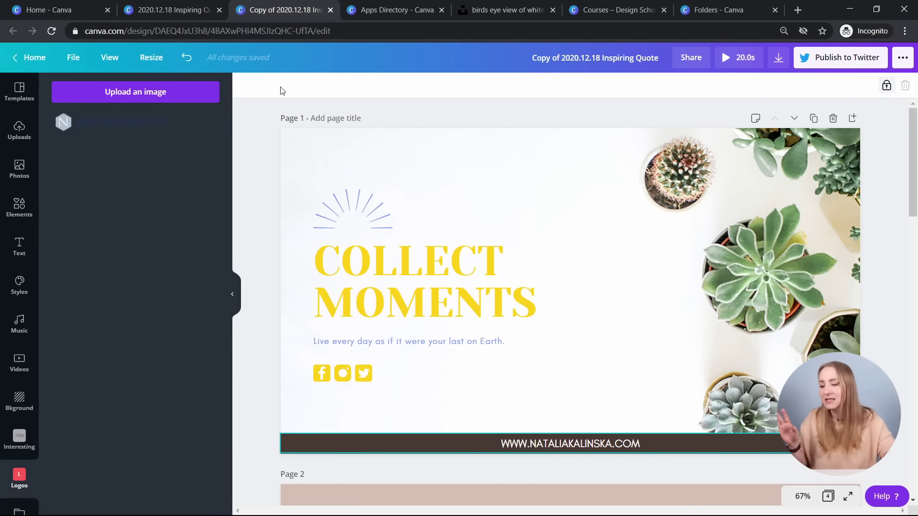
{"action": "left_click", "coordinate": [885, 86]}
{"action": "left_click", "coordinate": [245, 85]}
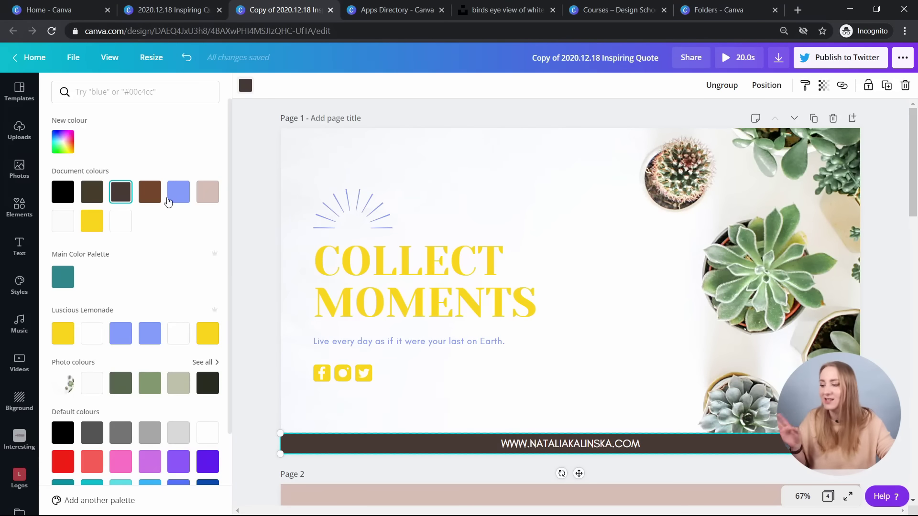
{"action": "left_click", "coordinate": [125, 340]}
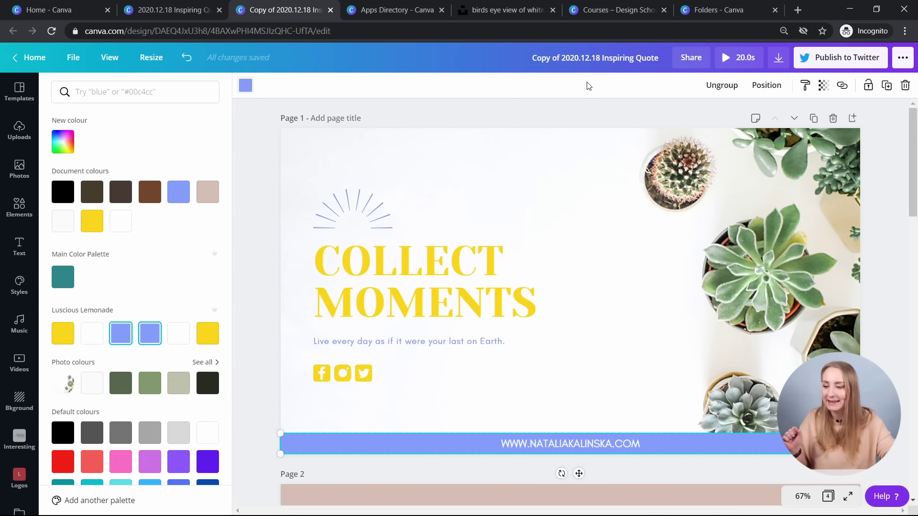
{"action": "key", "text": "ctrl+z"}
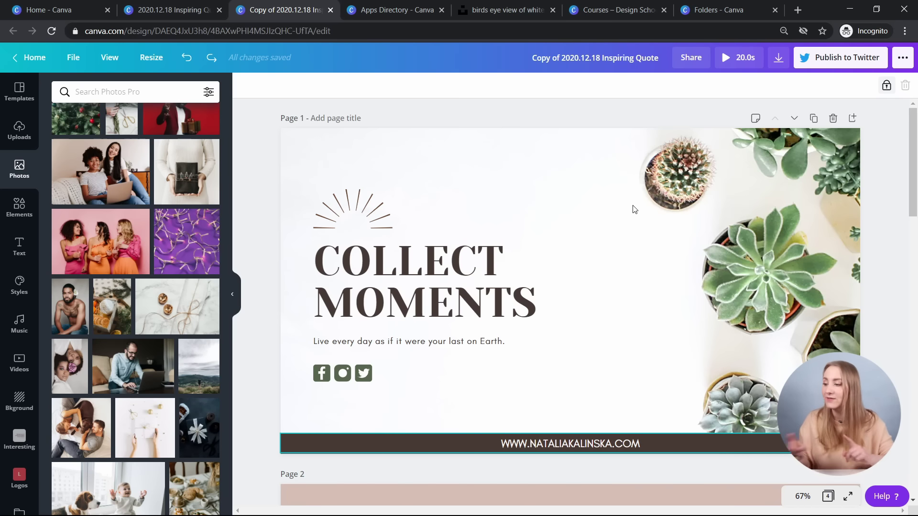
{"action": "left_click", "coordinate": [21, 245]}
{"action": "left_click", "coordinate": [135, 161]}
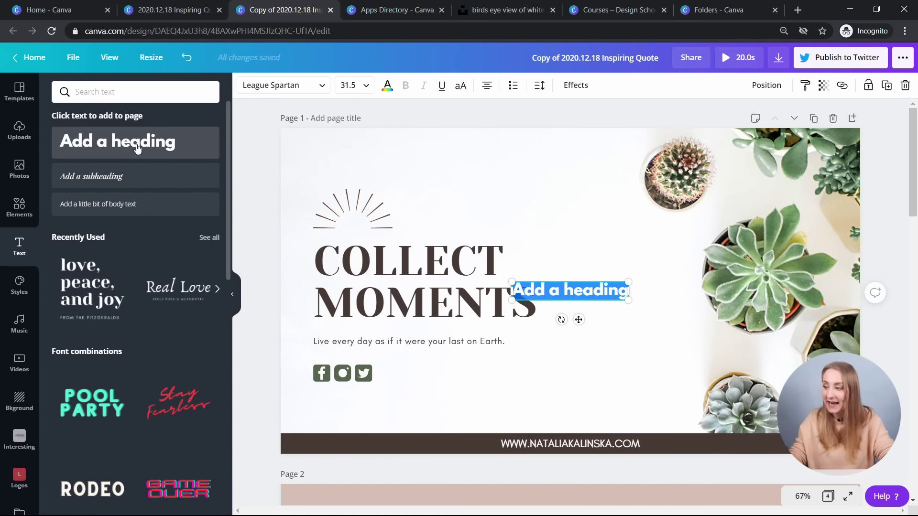
{"action": "left_click", "coordinate": [123, 173]}
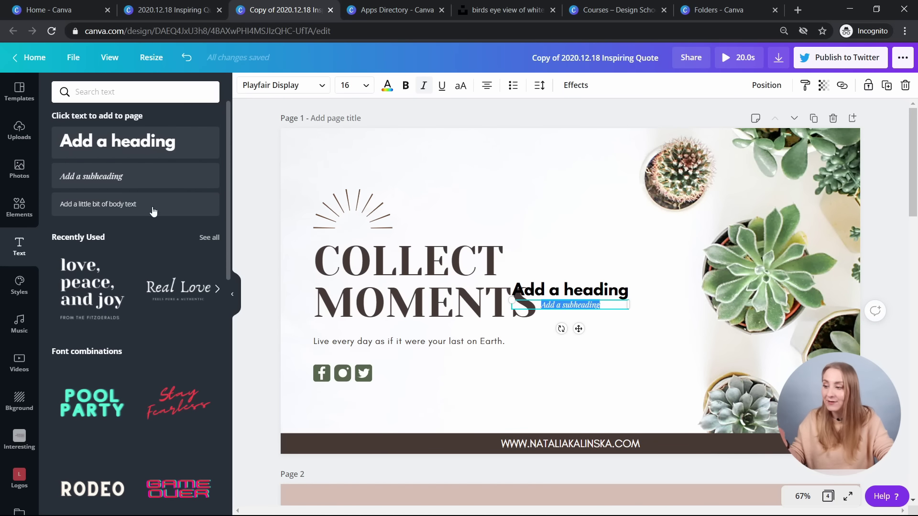
{"action": "left_click", "coordinate": [133, 204]}
{"action": "left_click", "coordinate": [615, 334]}
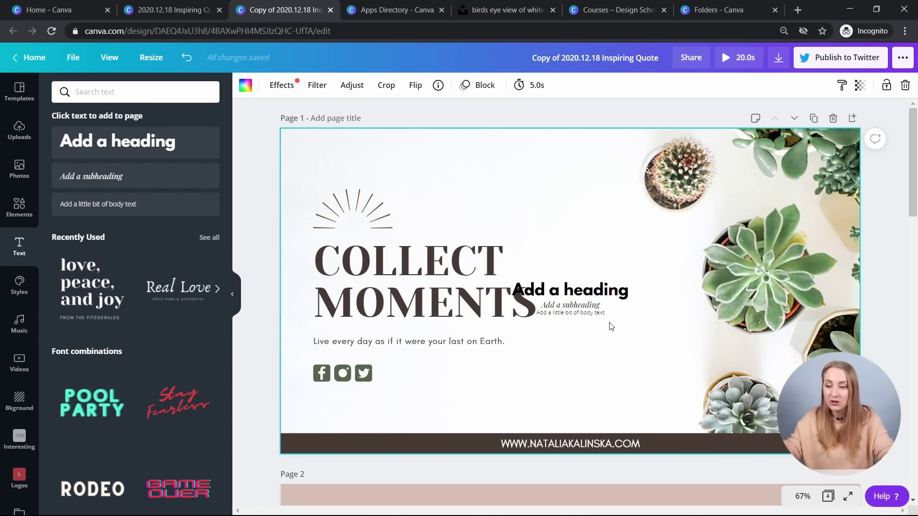
{"action": "left_click", "coordinate": [588, 290]}
{"action": "key", "text": "Delete"}
{"action": "left_click", "coordinate": [589, 305]}
{"action": "key", "text": "Delete"}
{"action": "left_click", "coordinate": [584, 315]}
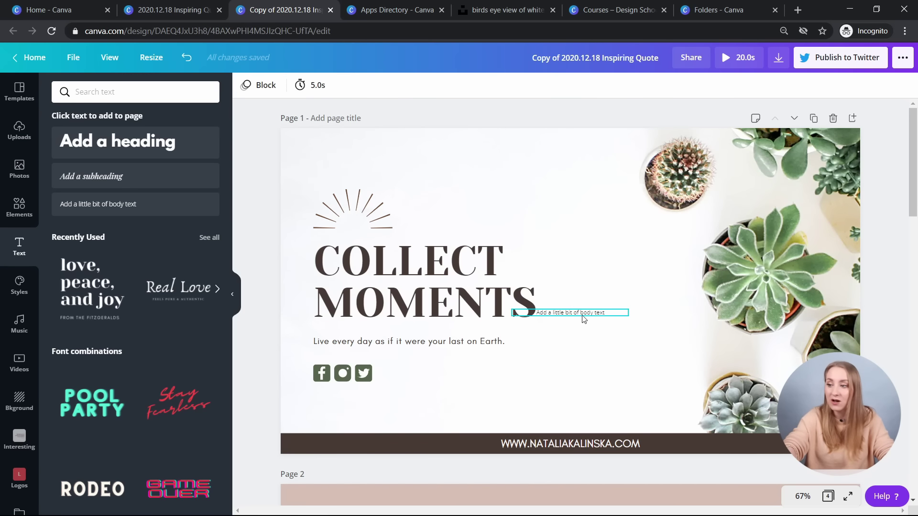
{"action": "key", "text": "Delete"}
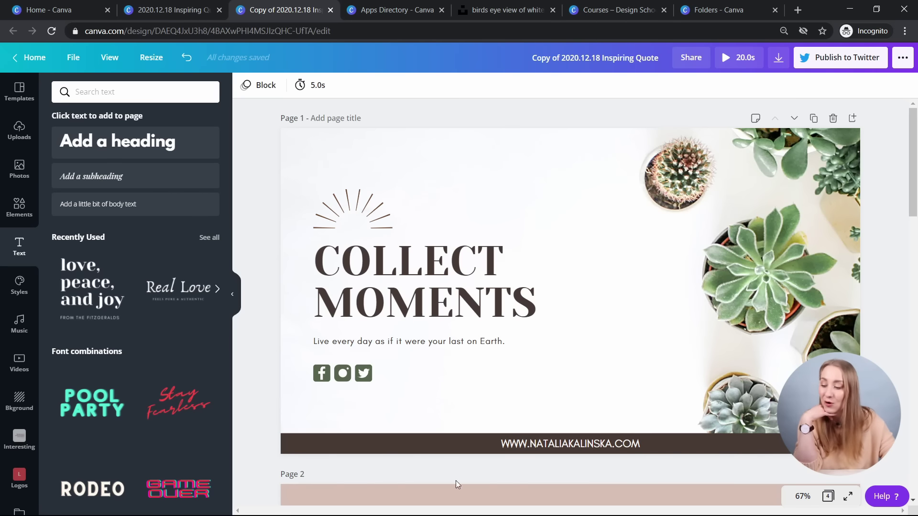
{"action": "left_click", "coordinate": [19, 171]}
{"action": "scroll", "coordinate": [142, 238], "scroll_direction": "down", "scroll_amount": 2}
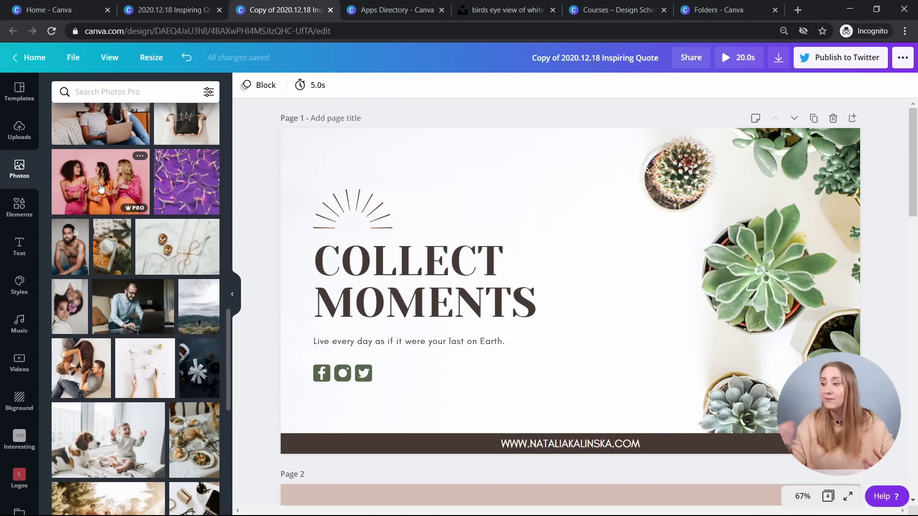
{"action": "left_click", "coordinate": [101, 182]}
{"action": "left_click_drag", "start_coordinate": [592, 221], "coordinate": [669, 160]}
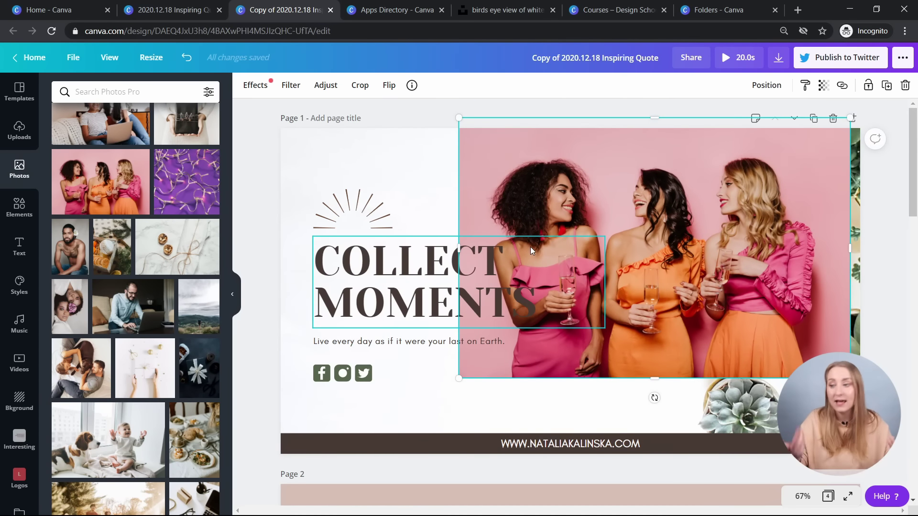
{"action": "key", "text": "Delete"}
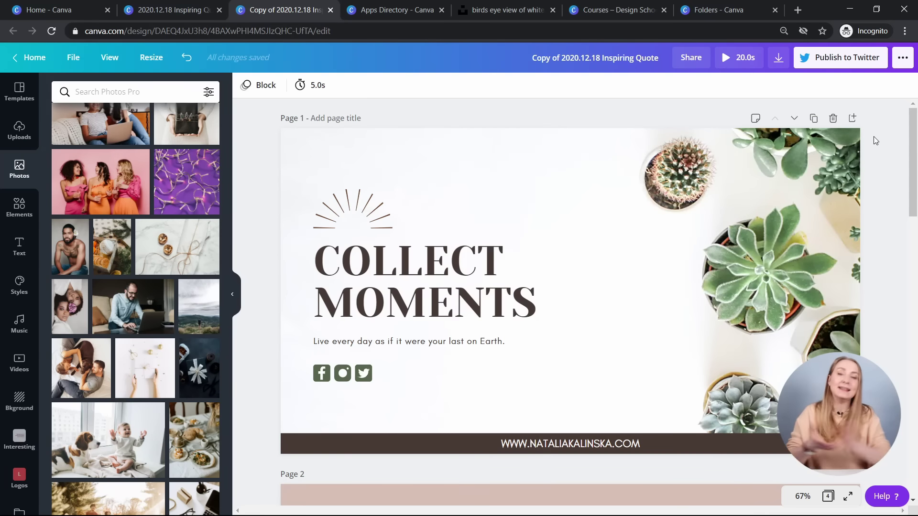
- Search the publishing options for 'tem' and choose Template
{"action": "left_click", "coordinate": [903, 58]}
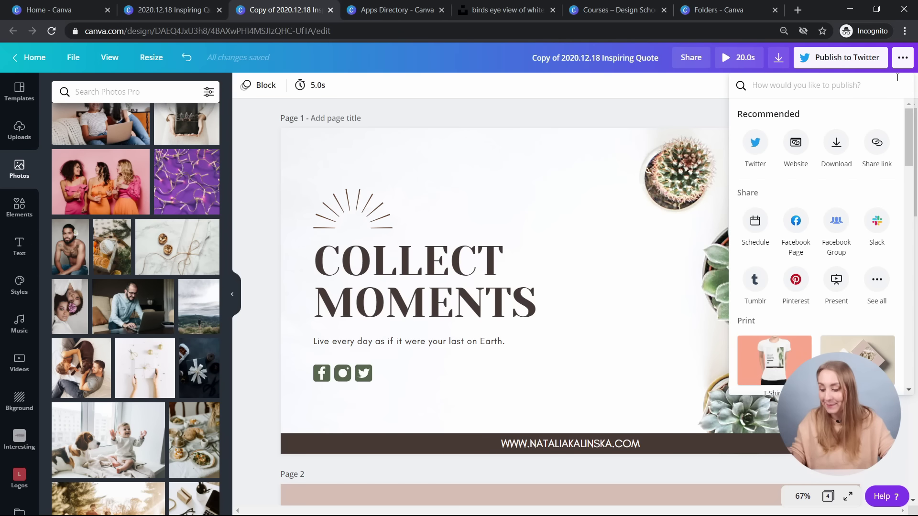
{"action": "type", "text": "te"}
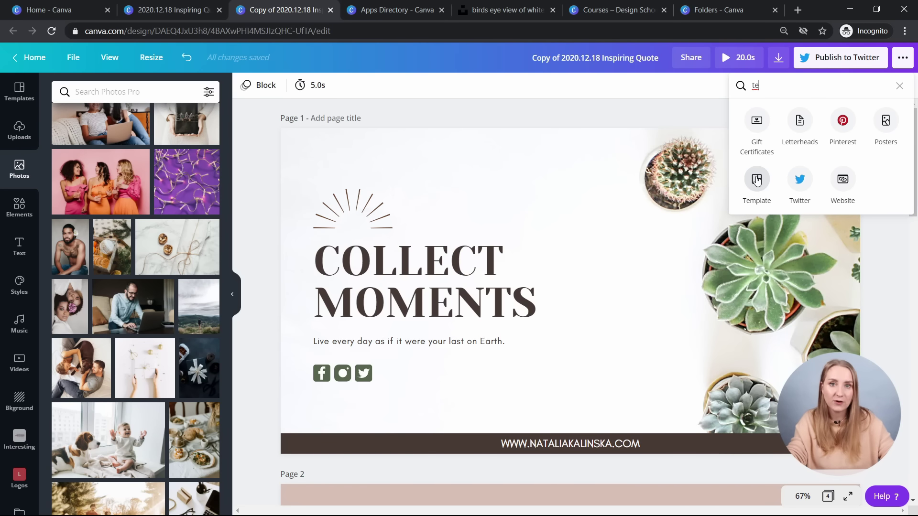
{"action": "left_click", "coordinate": [903, 60]}
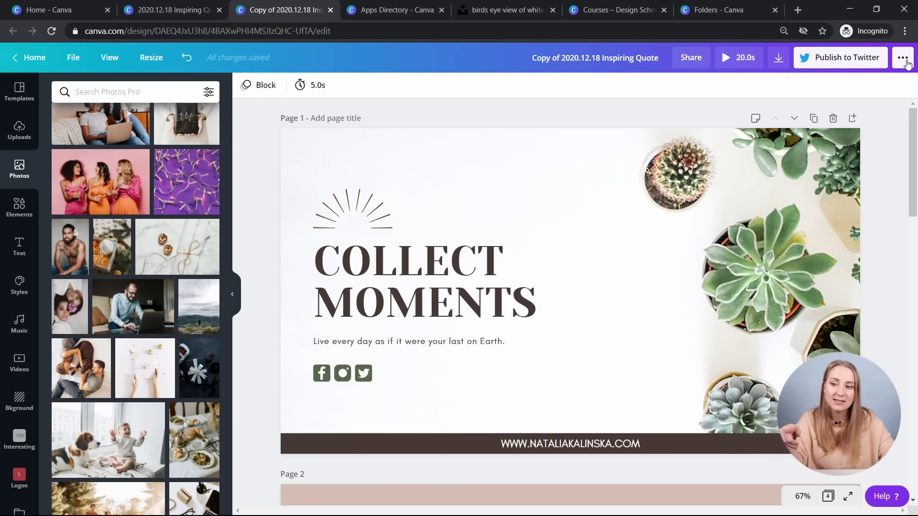
{"action": "left_click", "coordinate": [905, 63]}
{"action": "type", "text": "tem"}
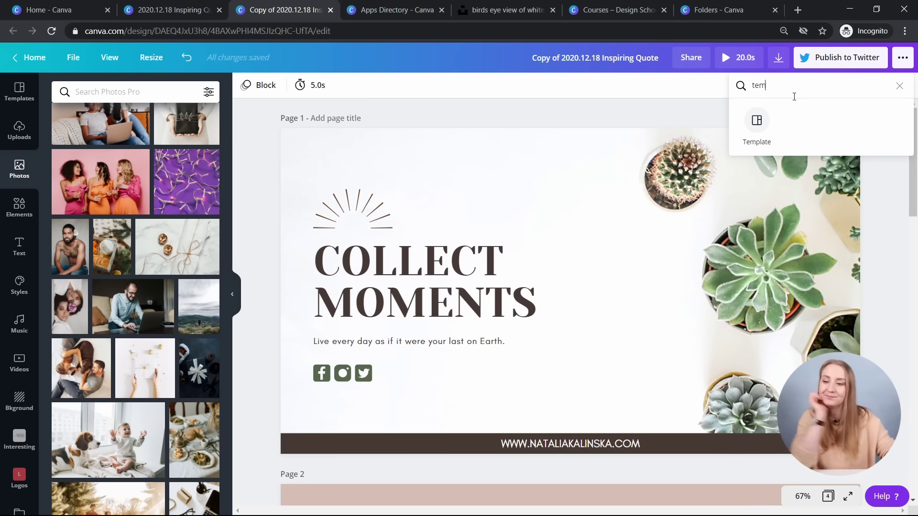
{"action": "left_click", "coordinate": [757, 121]}
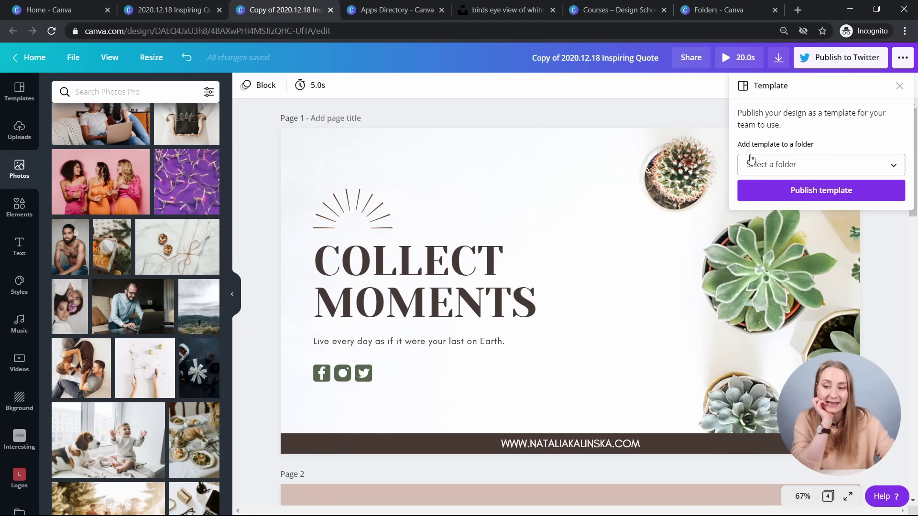
- Create a new folder named Twitter and publish the design there as a team template
{"action": "left_click", "coordinate": [764, 165]}
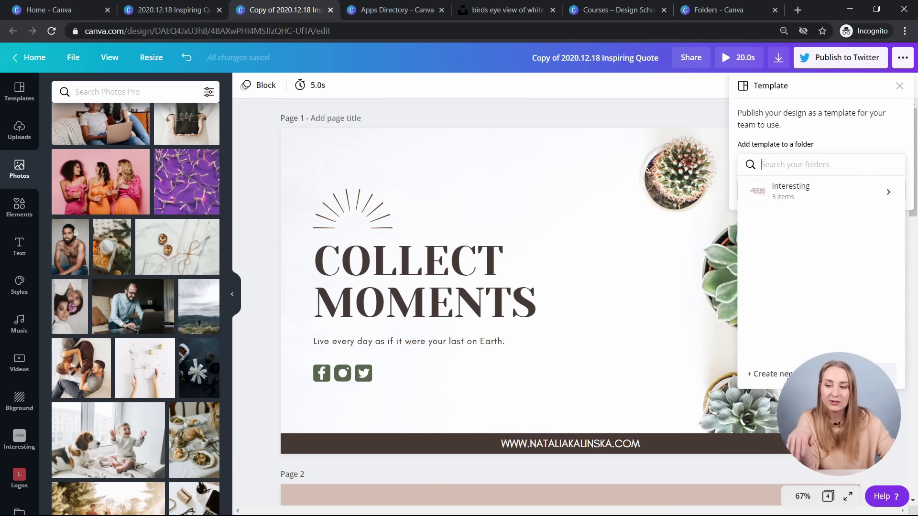
{"action": "left_click", "coordinate": [770, 374]}
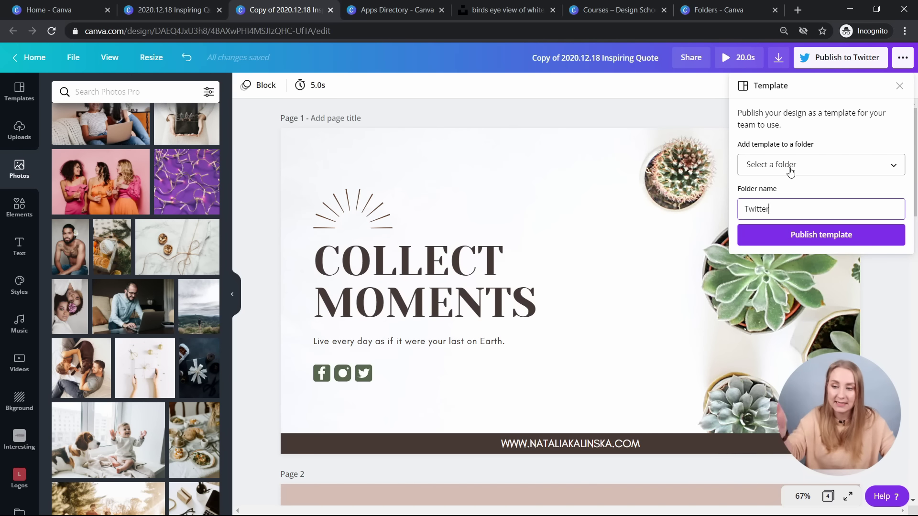
{"action": "left_click", "coordinate": [815, 239]}
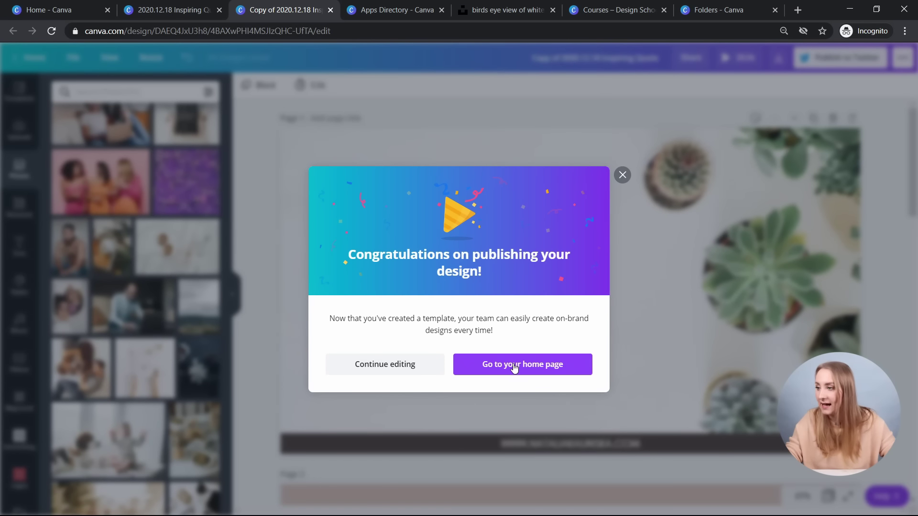
- From the home page, open the Copy of 2020.12.18 Inspiring Quote template and use it
{"action": "left_click", "coordinate": [513, 367]}
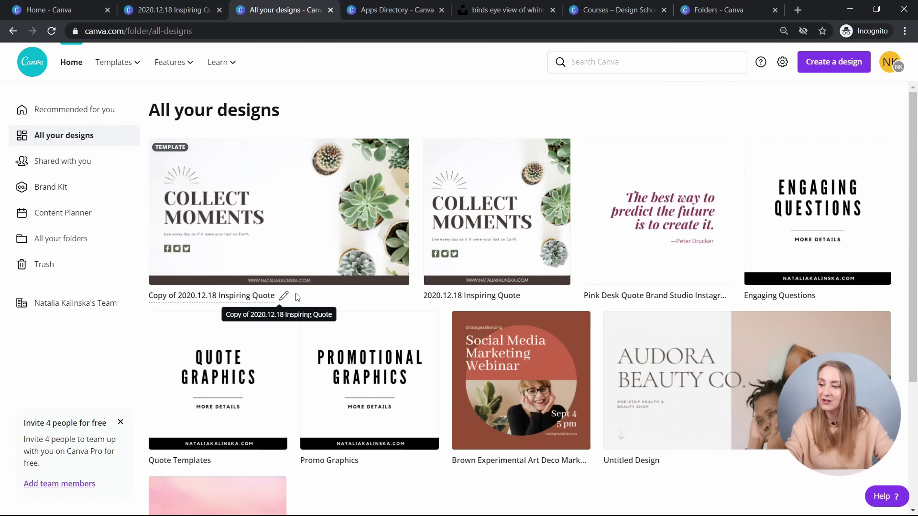
{"action": "left_click", "coordinate": [283, 212]}
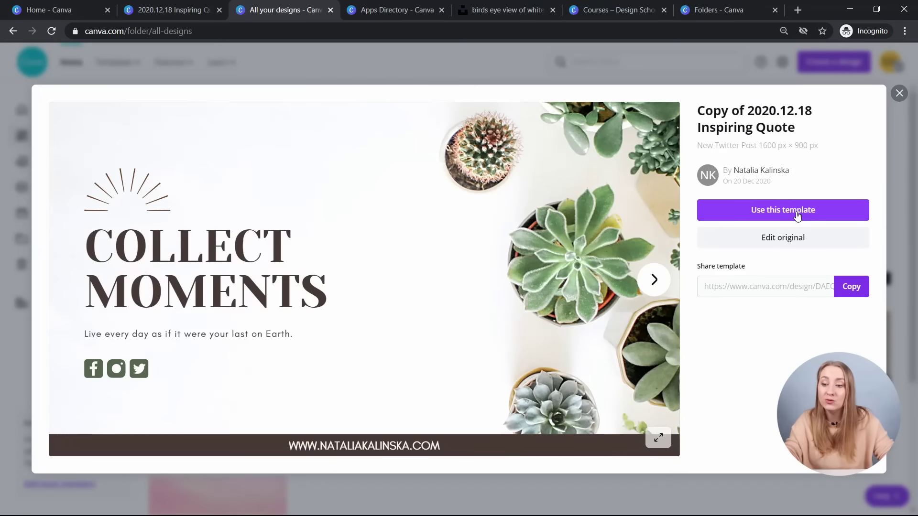
{"action": "left_click", "coordinate": [797, 215]}
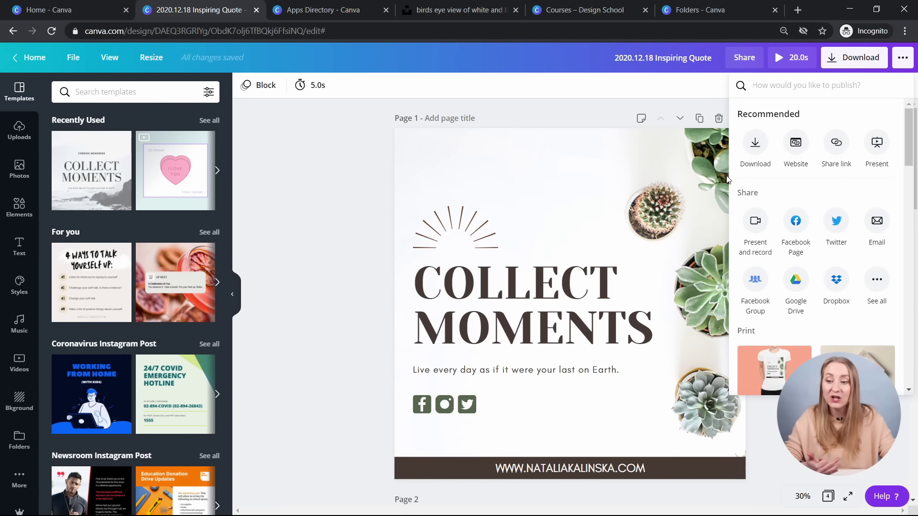
- View the Connect Twitter publishing panel, then close it
{"action": "left_click", "coordinate": [836, 220]}
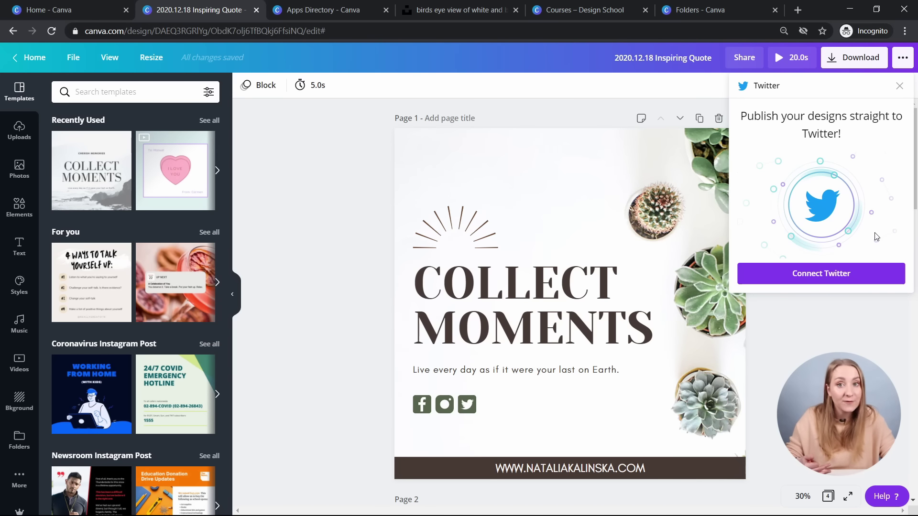
{"action": "left_click", "coordinate": [899, 86]}
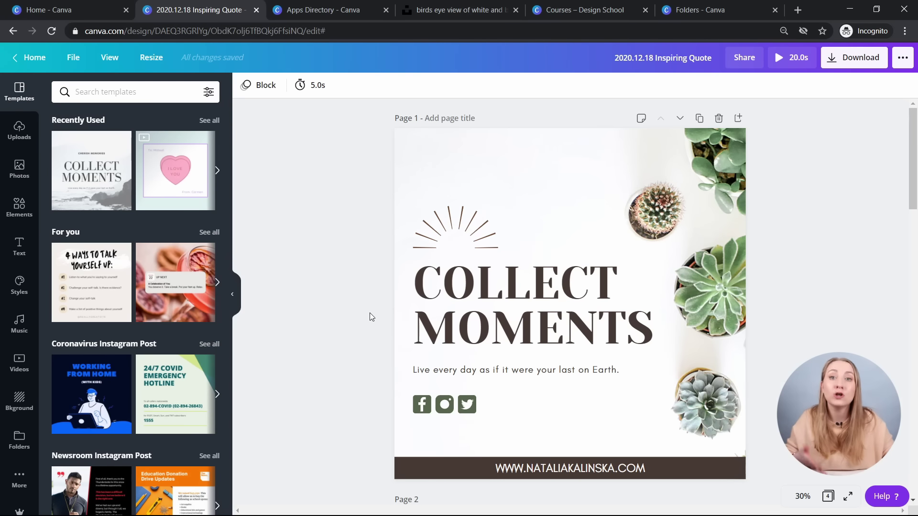
- Switch to the Design School Courses tab and browse the course cards, including Graphic Design Basics
{"action": "left_click", "coordinate": [585, 10]}
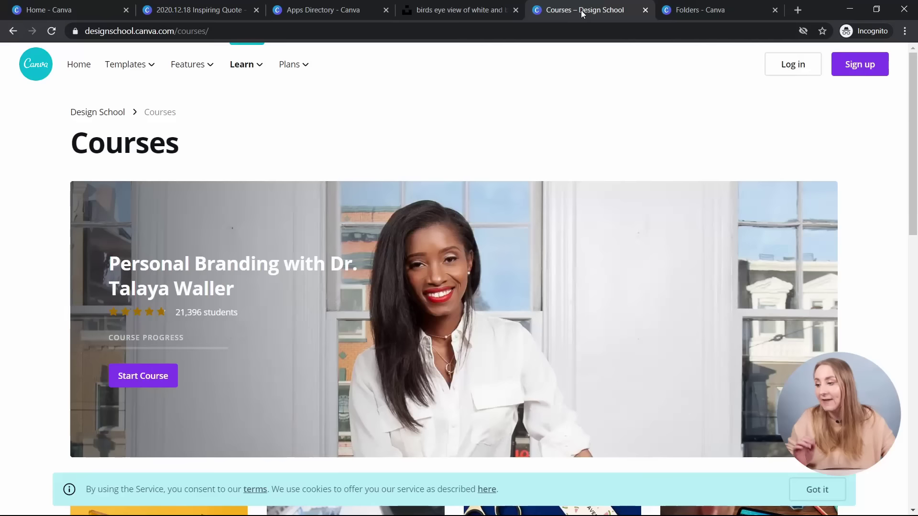
{"action": "mouse_move", "coordinate": [242, 64]}
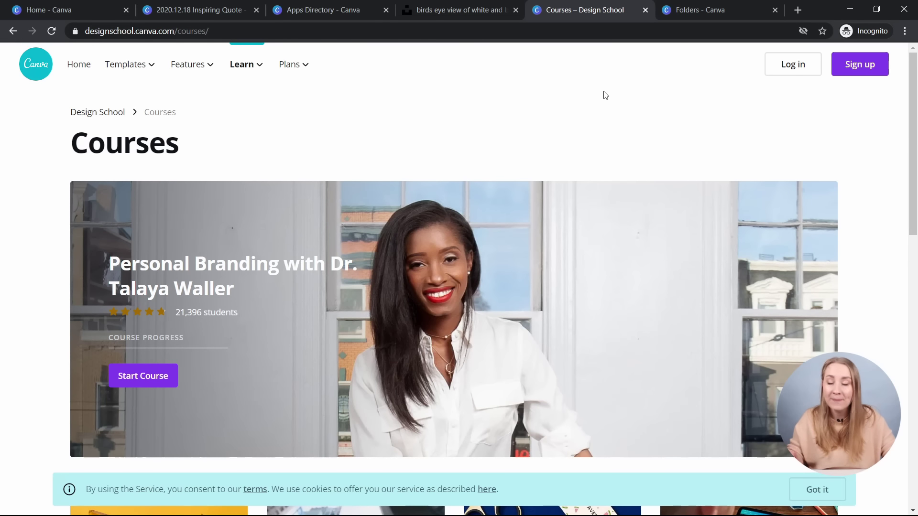
{"action": "scroll", "coordinate": [604, 94], "scroll_direction": "down", "scroll_amount": 6}
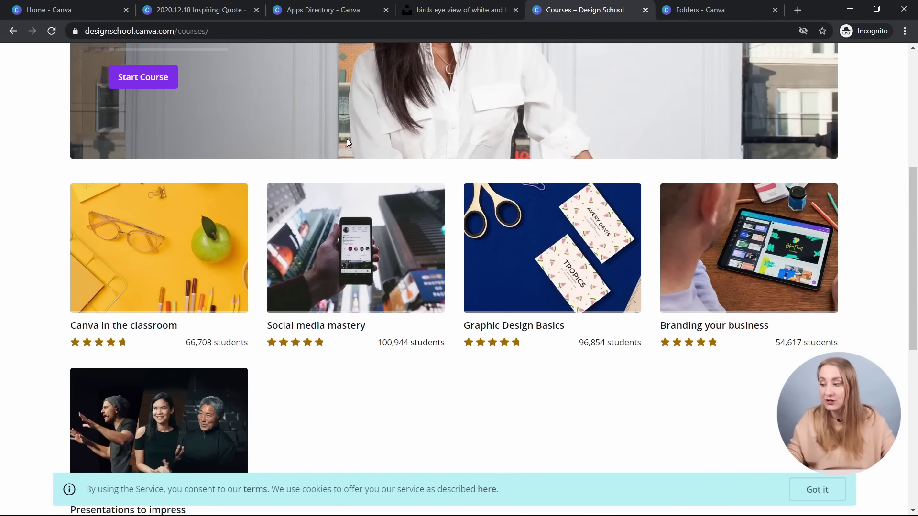
{"action": "scroll", "coordinate": [346, 139], "scroll_direction": "down", "scroll_amount": 1}
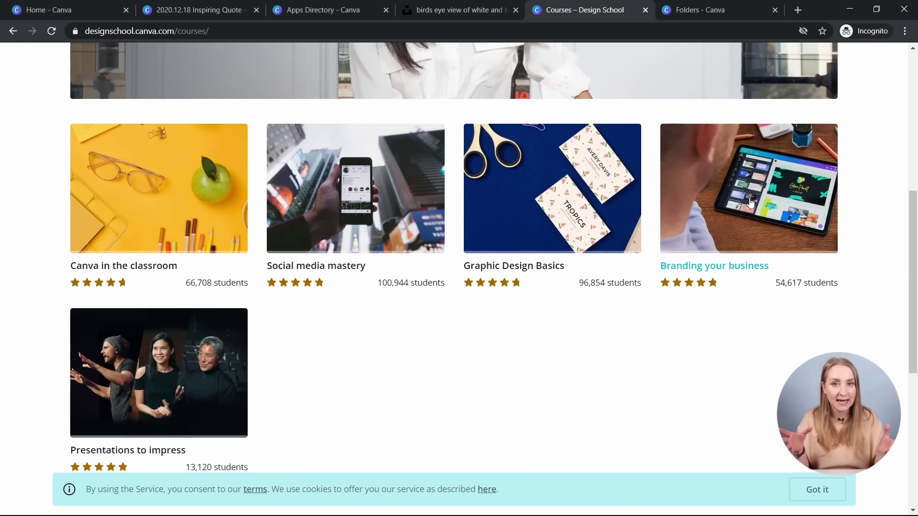
{"action": "scroll", "coordinate": [596, 297], "scroll_direction": "down", "scroll_amount": 1}
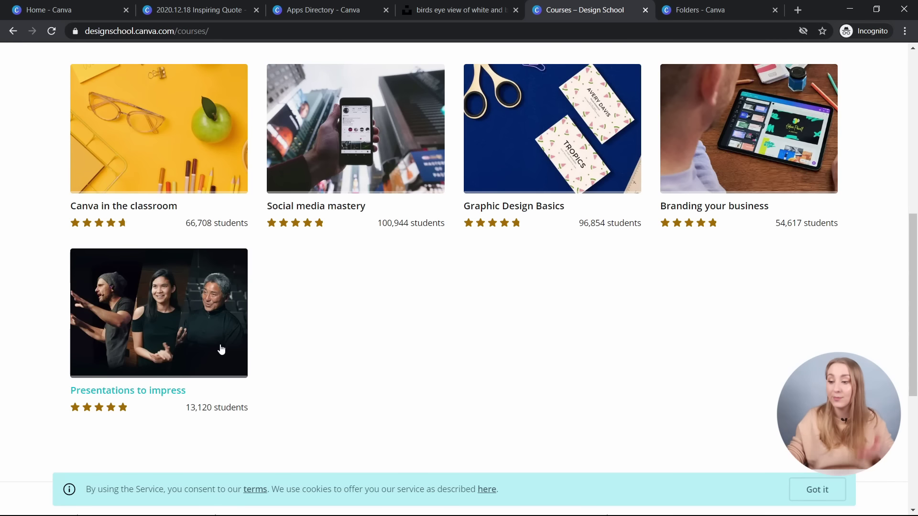
{"action": "scroll", "coordinate": [221, 349], "scroll_direction": "up", "scroll_amount": 3}
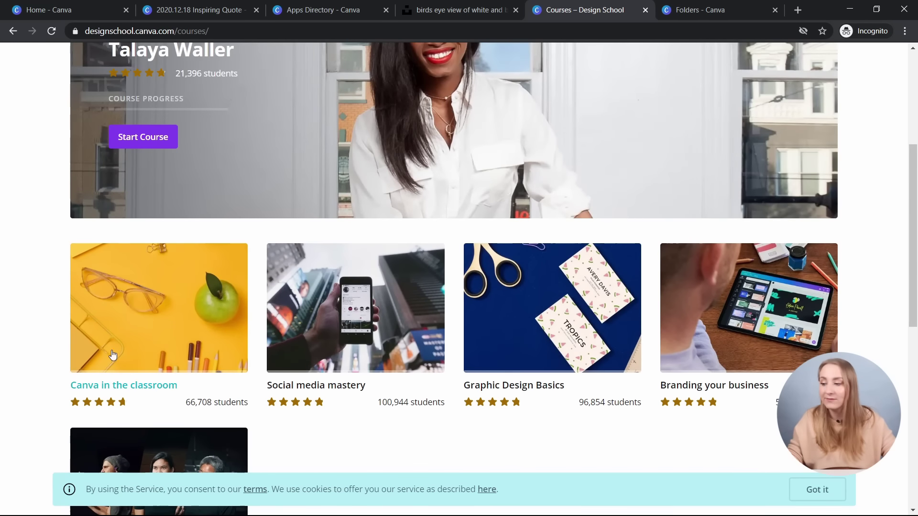
{"action": "scroll", "coordinate": [170, 345], "scroll_direction": "up", "scroll_amount": 3}
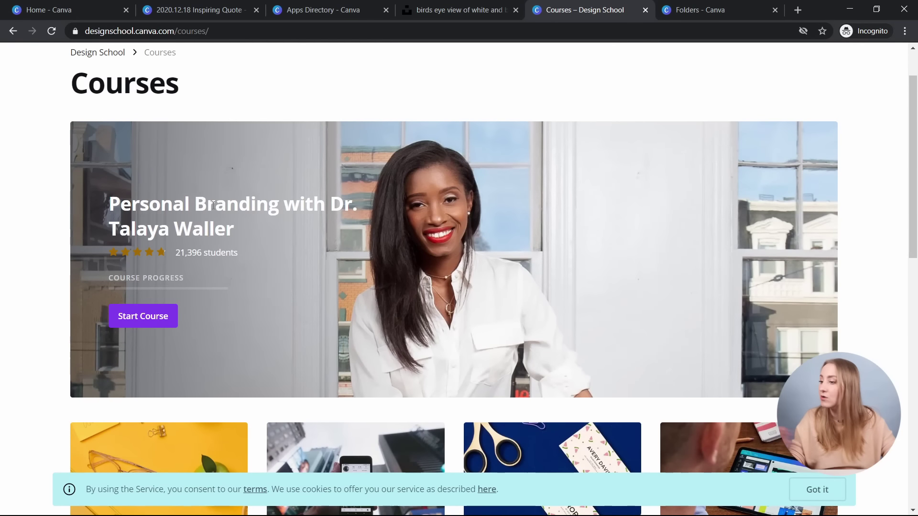